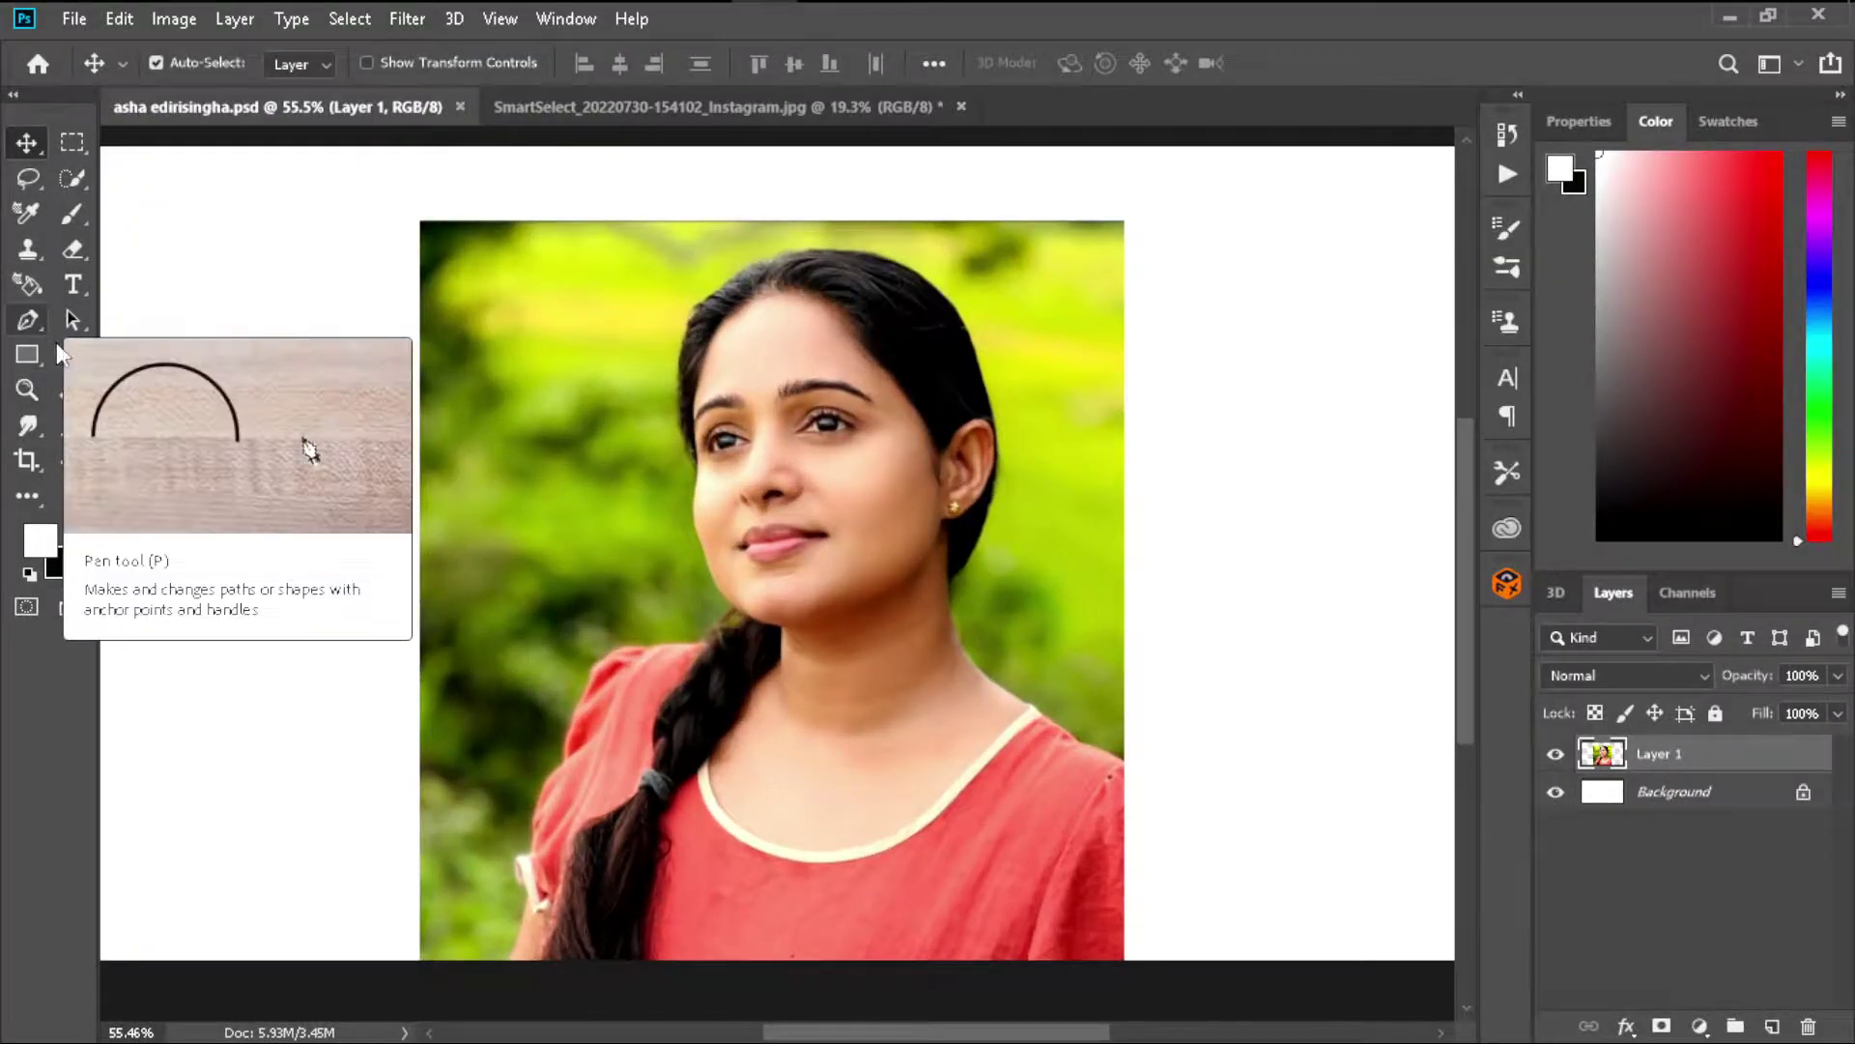
- With the Pen tool in Path mode, place the first anchor at the bottom of the sleeve
click(27, 319)
scroll(566, 962, up, 1)
scroll(565, 961, up, 5)
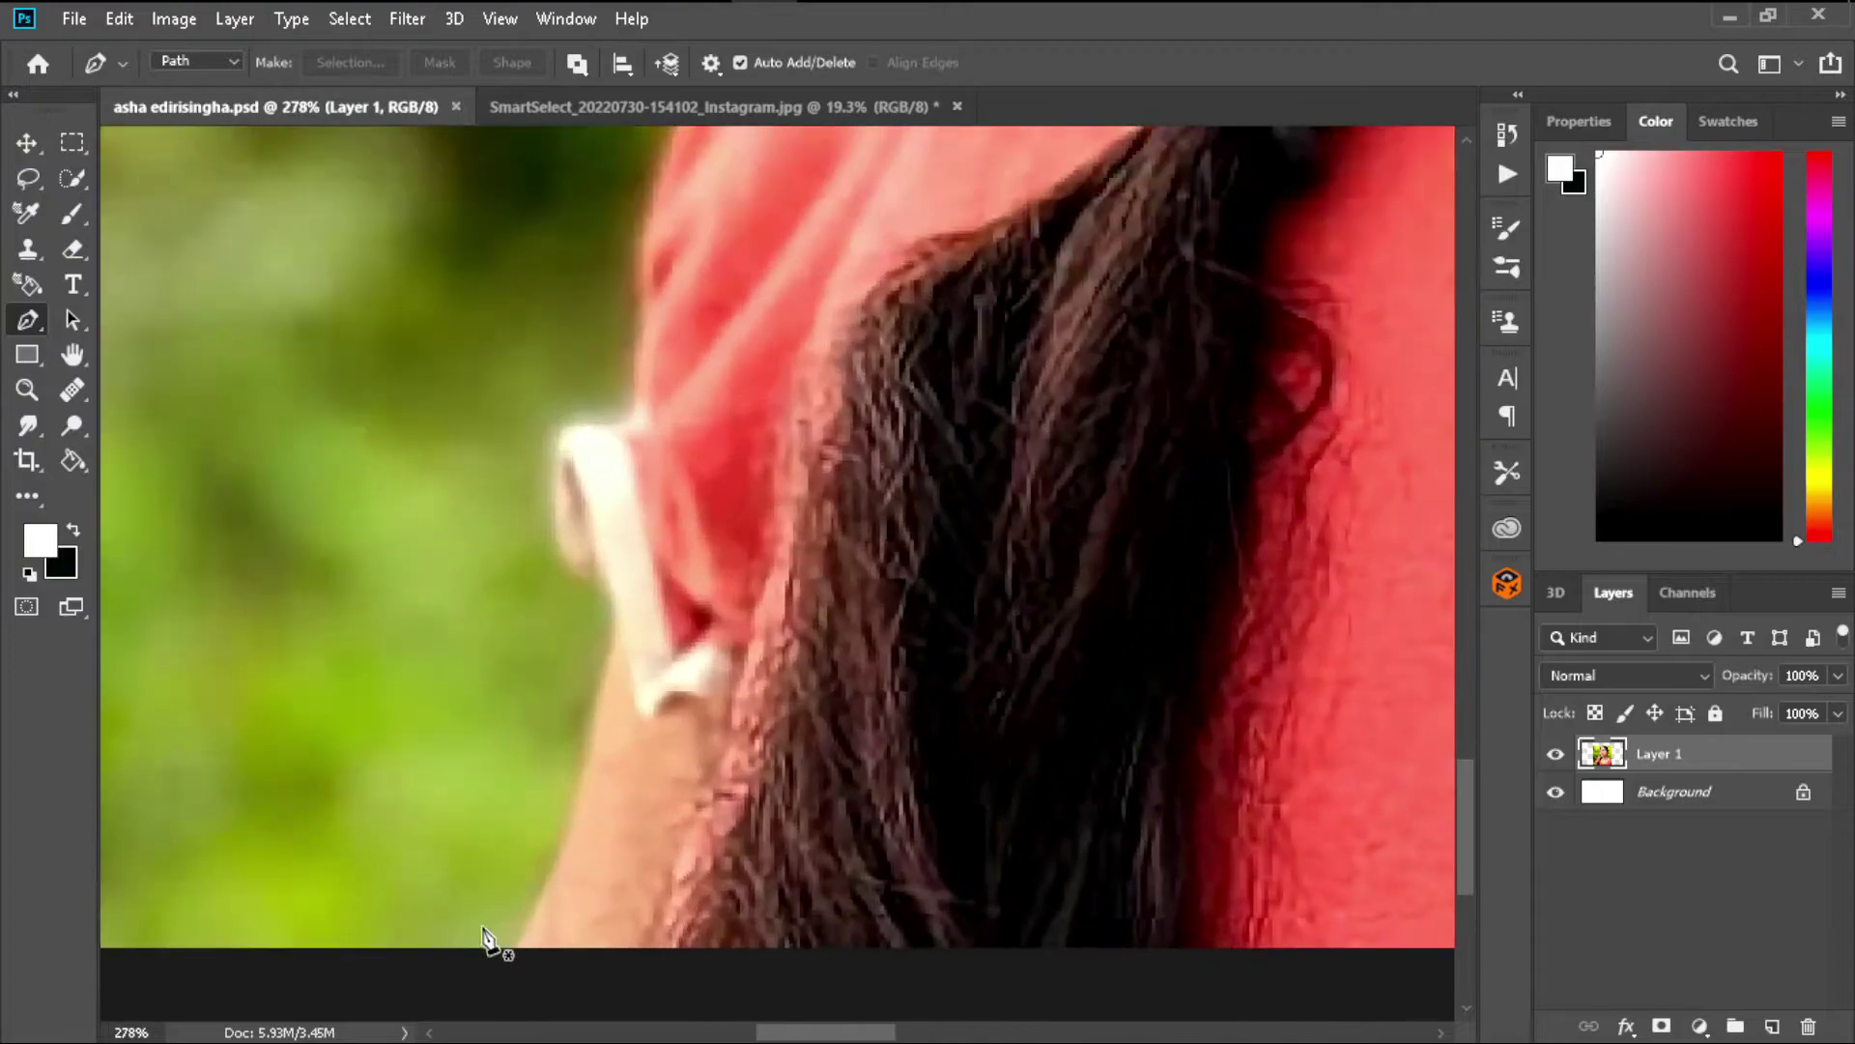
click(521, 943)
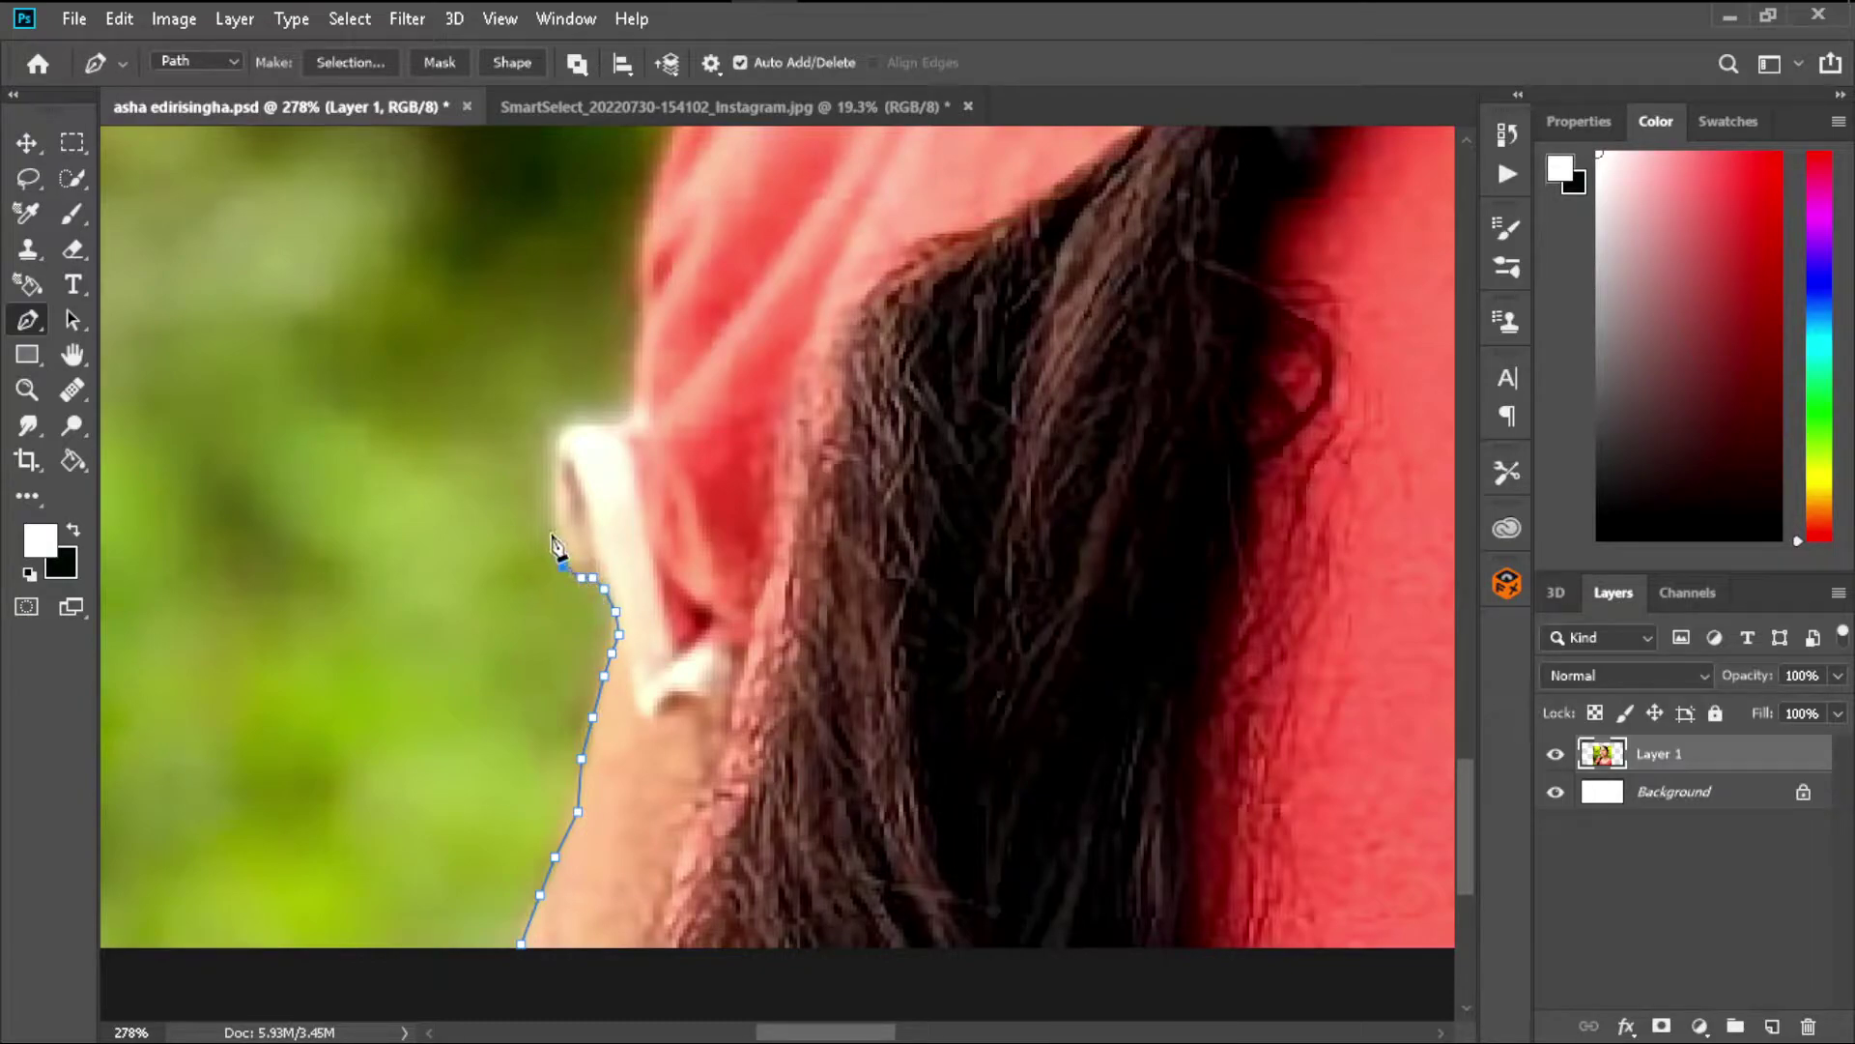
scroll(580, 464, up, 2)
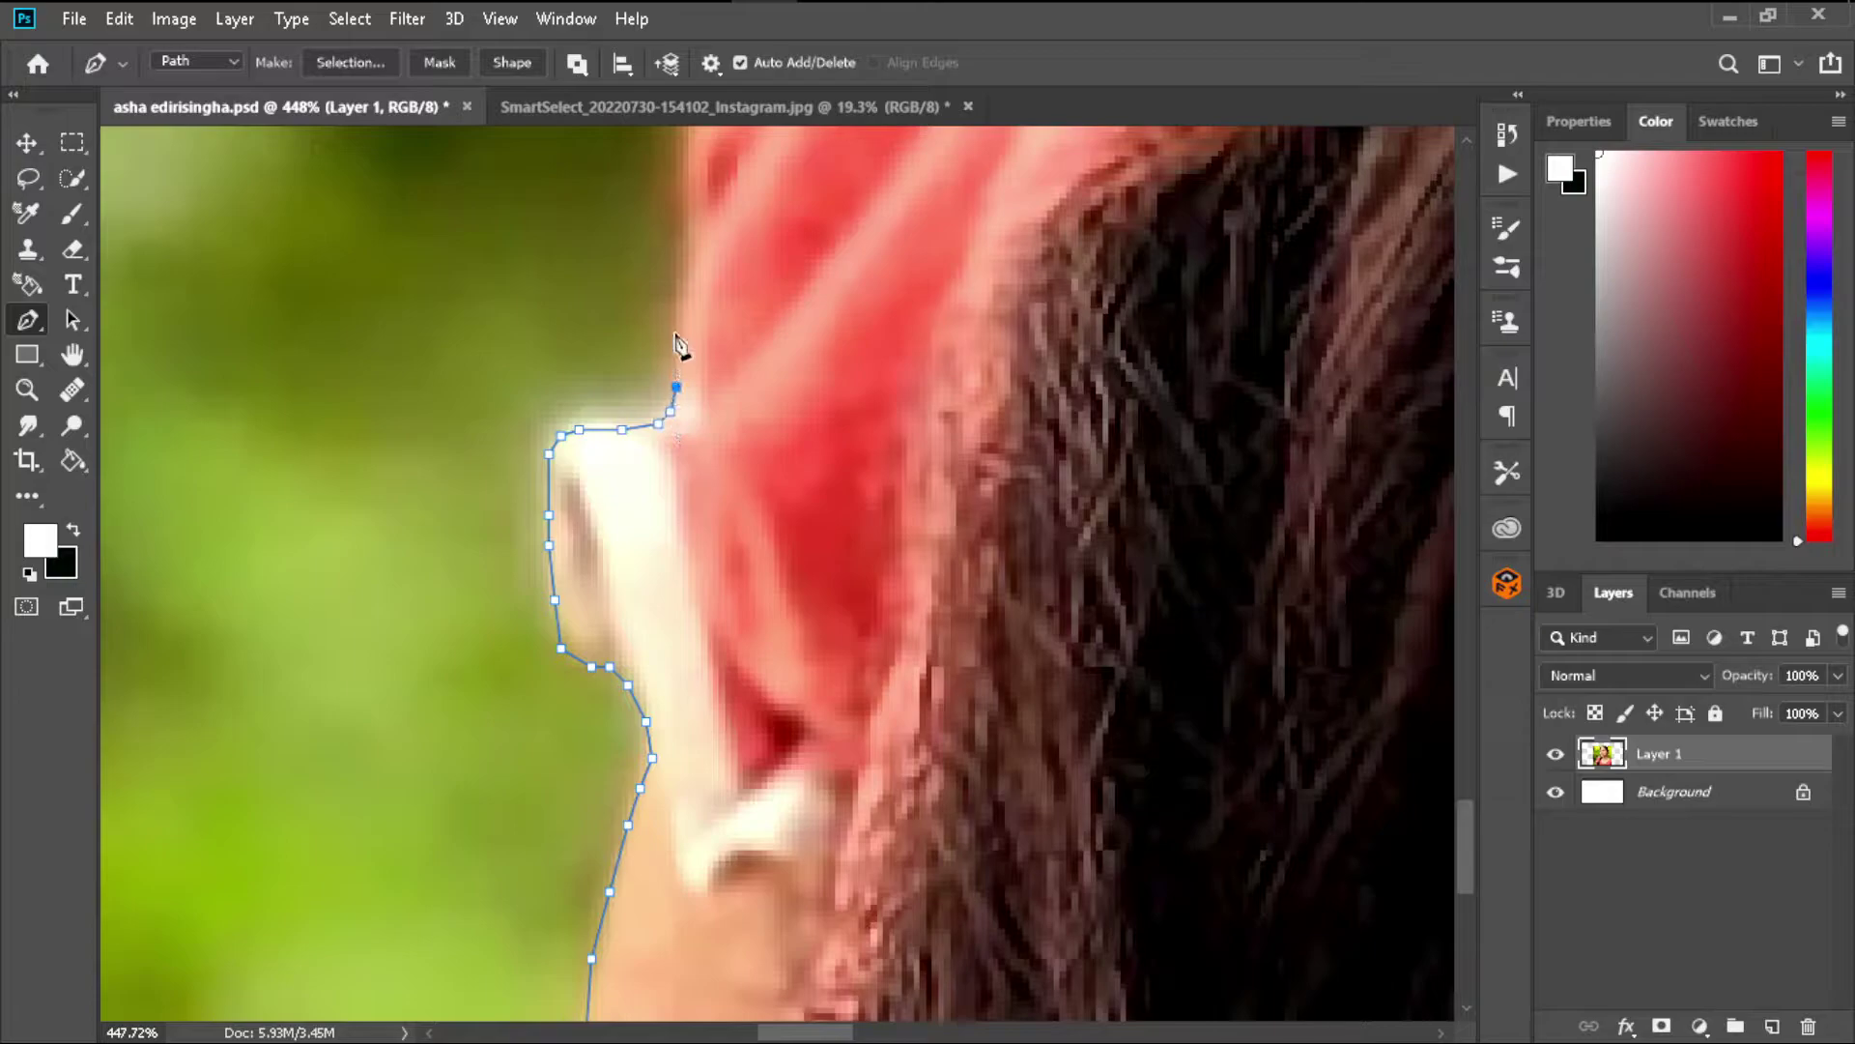
scroll(681, 242, down, 3)
scroll(692, 207, up, 2)
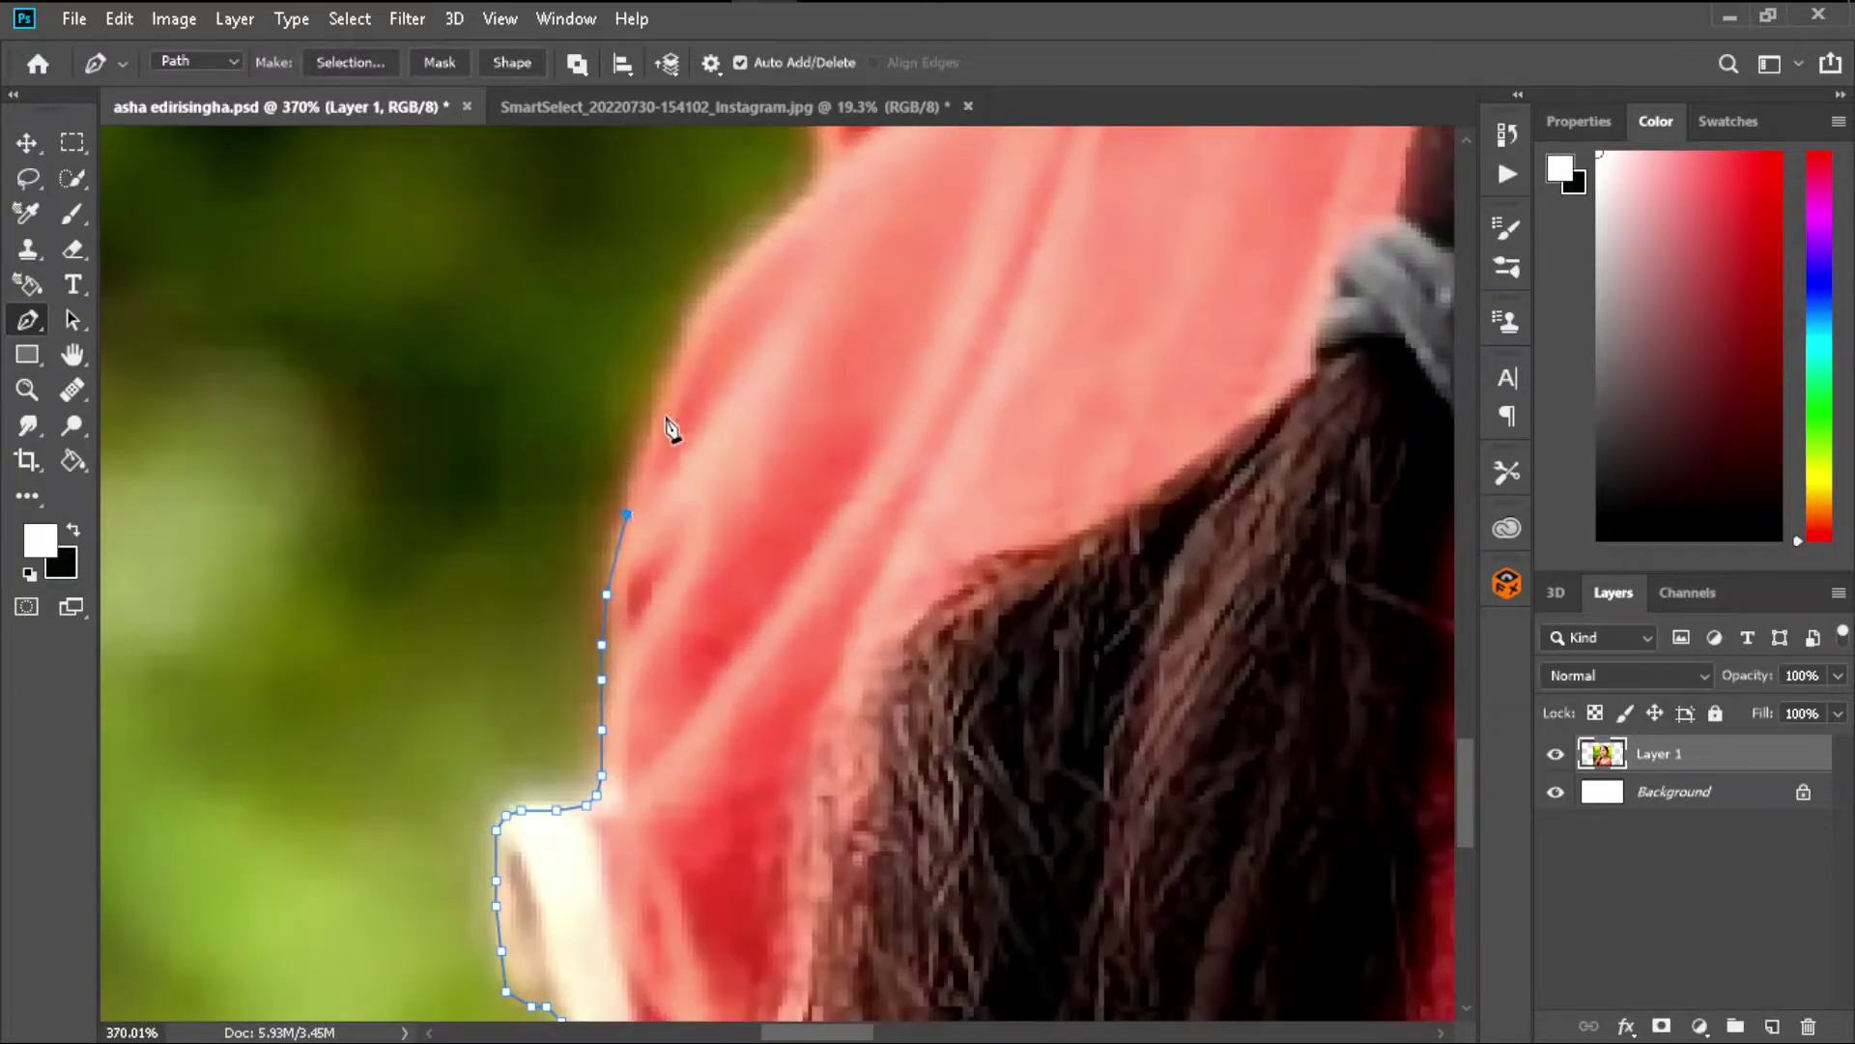
scroll(817, 217, down, 3)
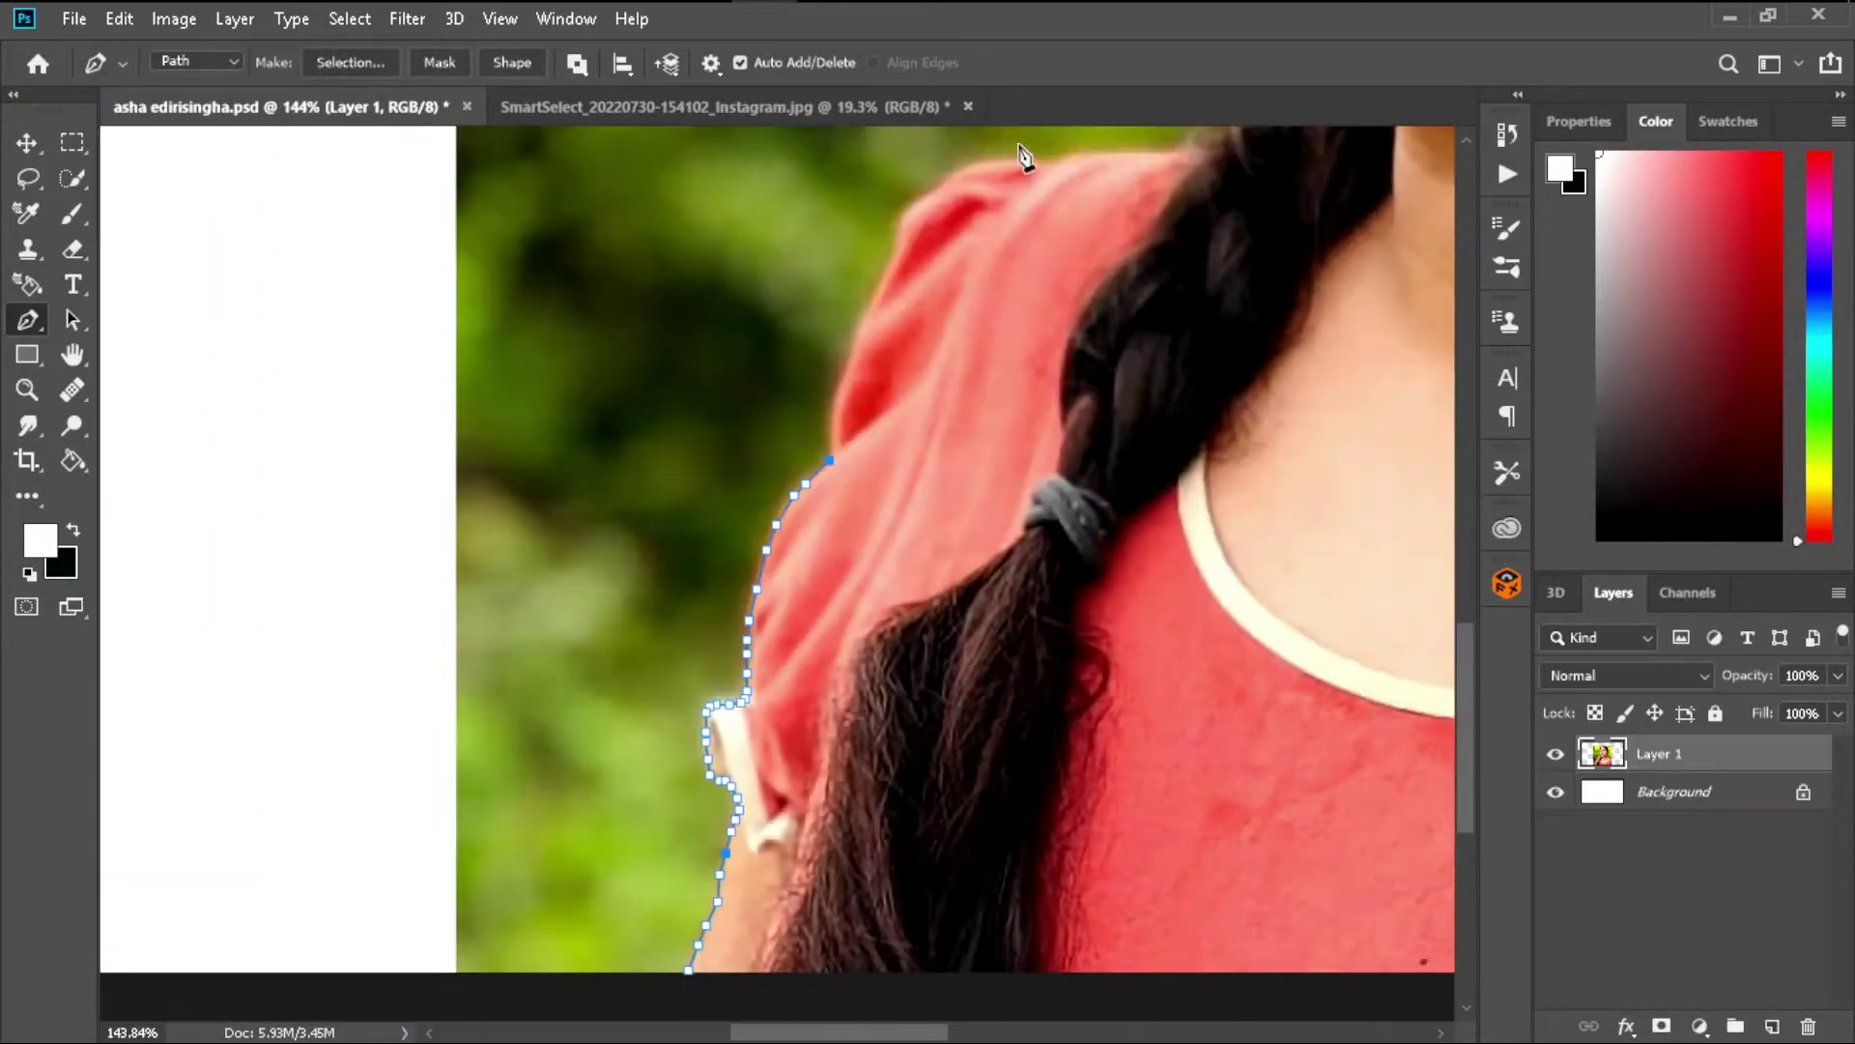
scroll(691, 660, up, 3)
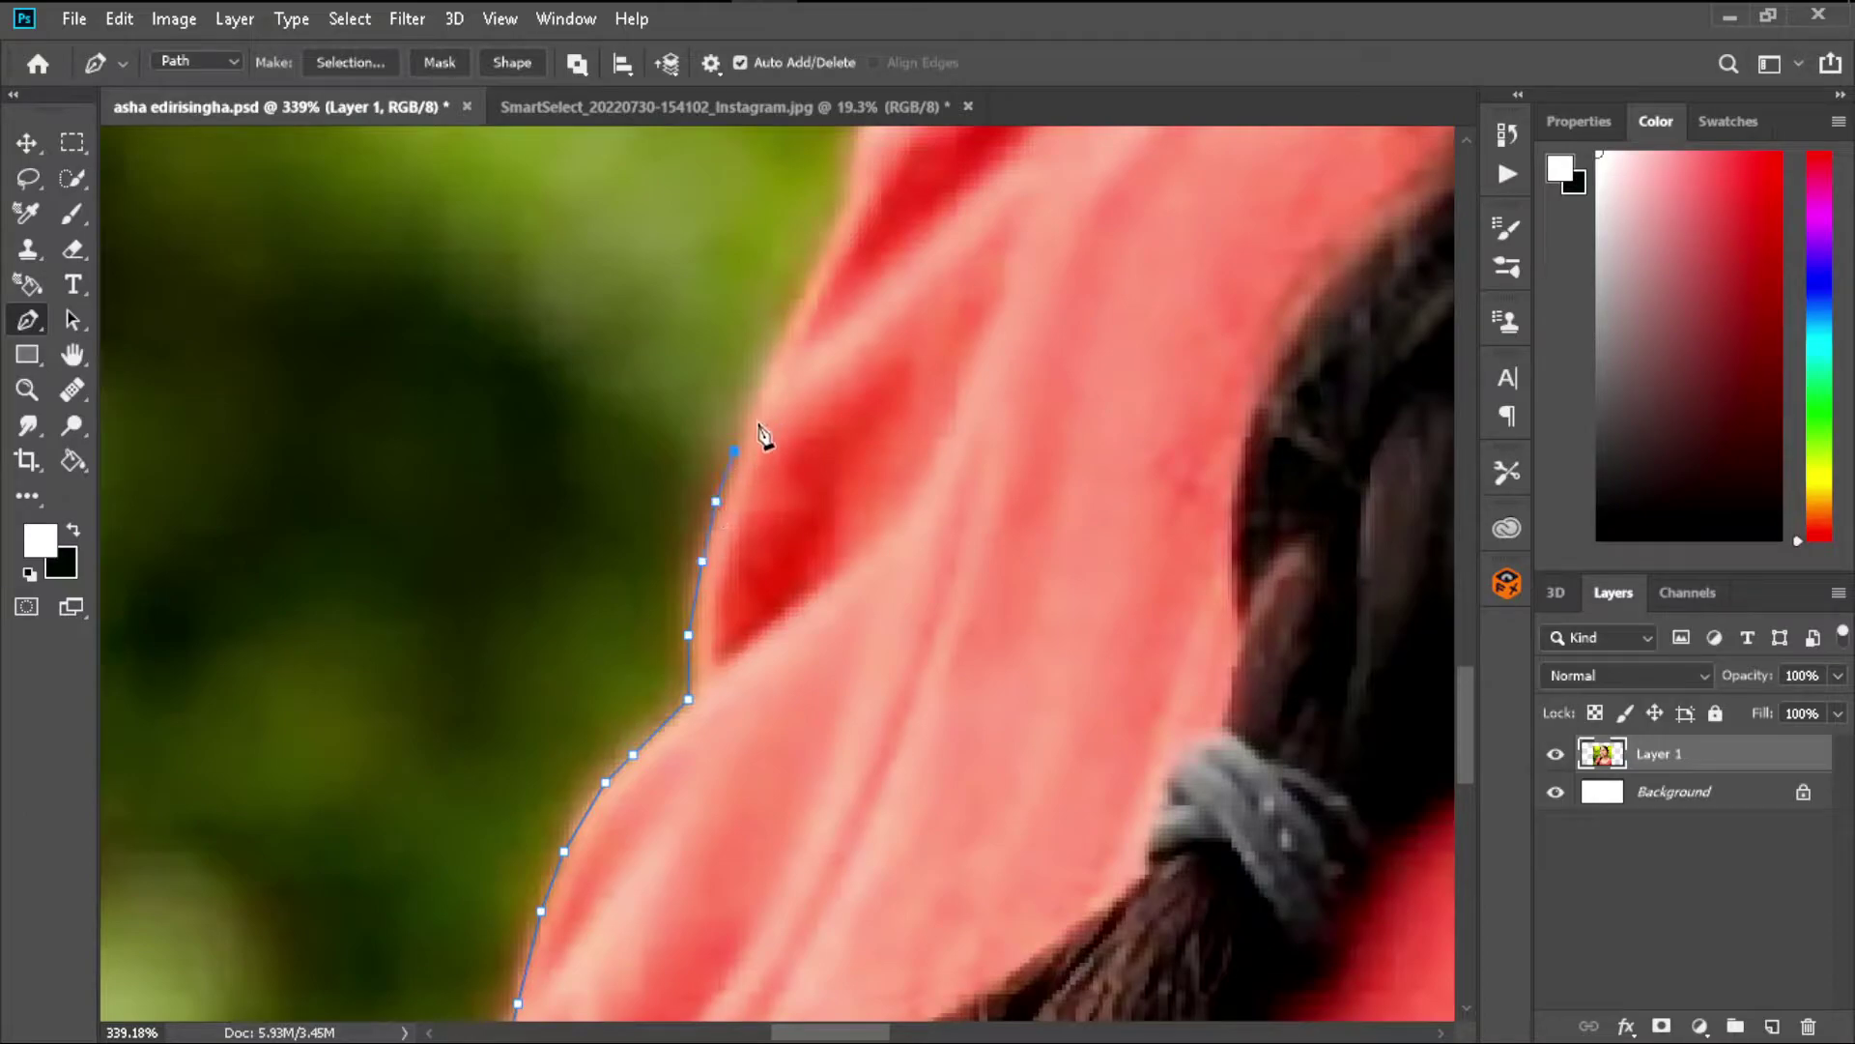
- Add anchors up the sleeve edge and along the top of the shoulder
click(842, 195)
scroll(841, 208, down, 3)
scroll(788, 343, up, 3)
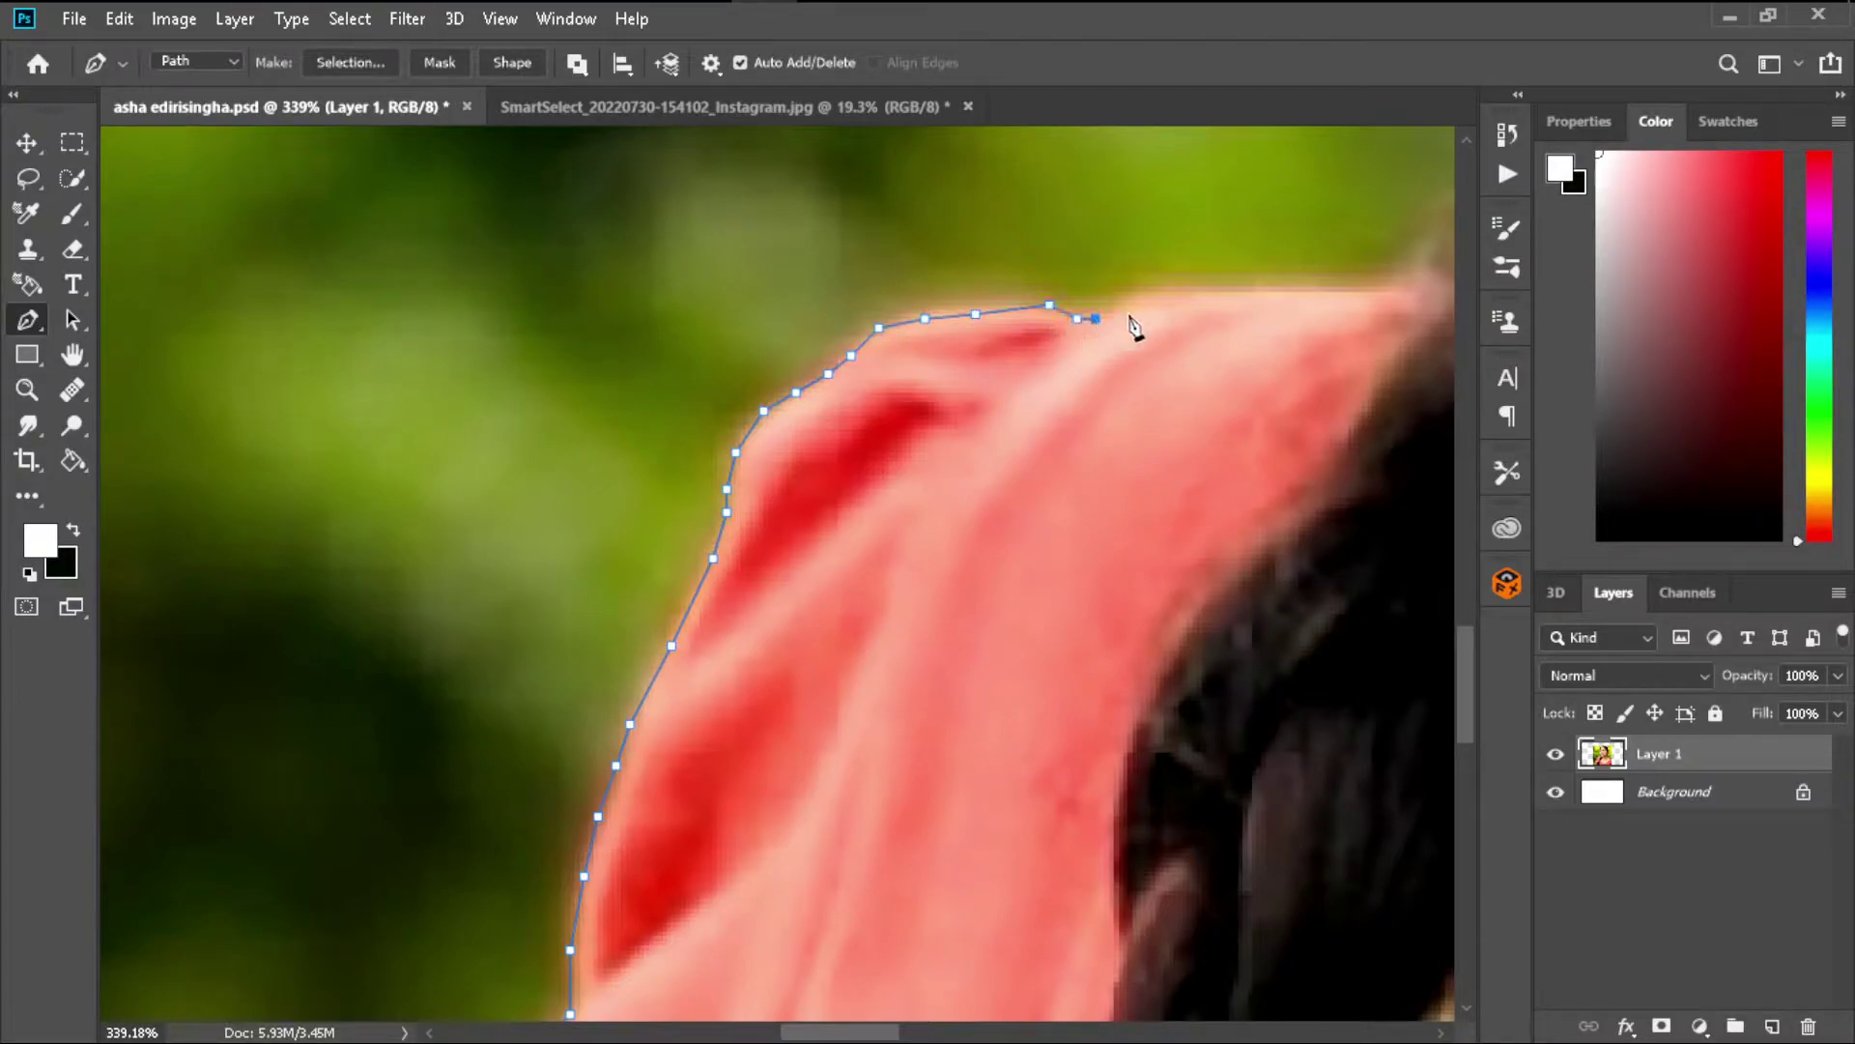
click(1257, 287)
click(1316, 287)
click(1382, 282)
scroll(1382, 282, down, 3)
scroll(1071, 398, up, 3)
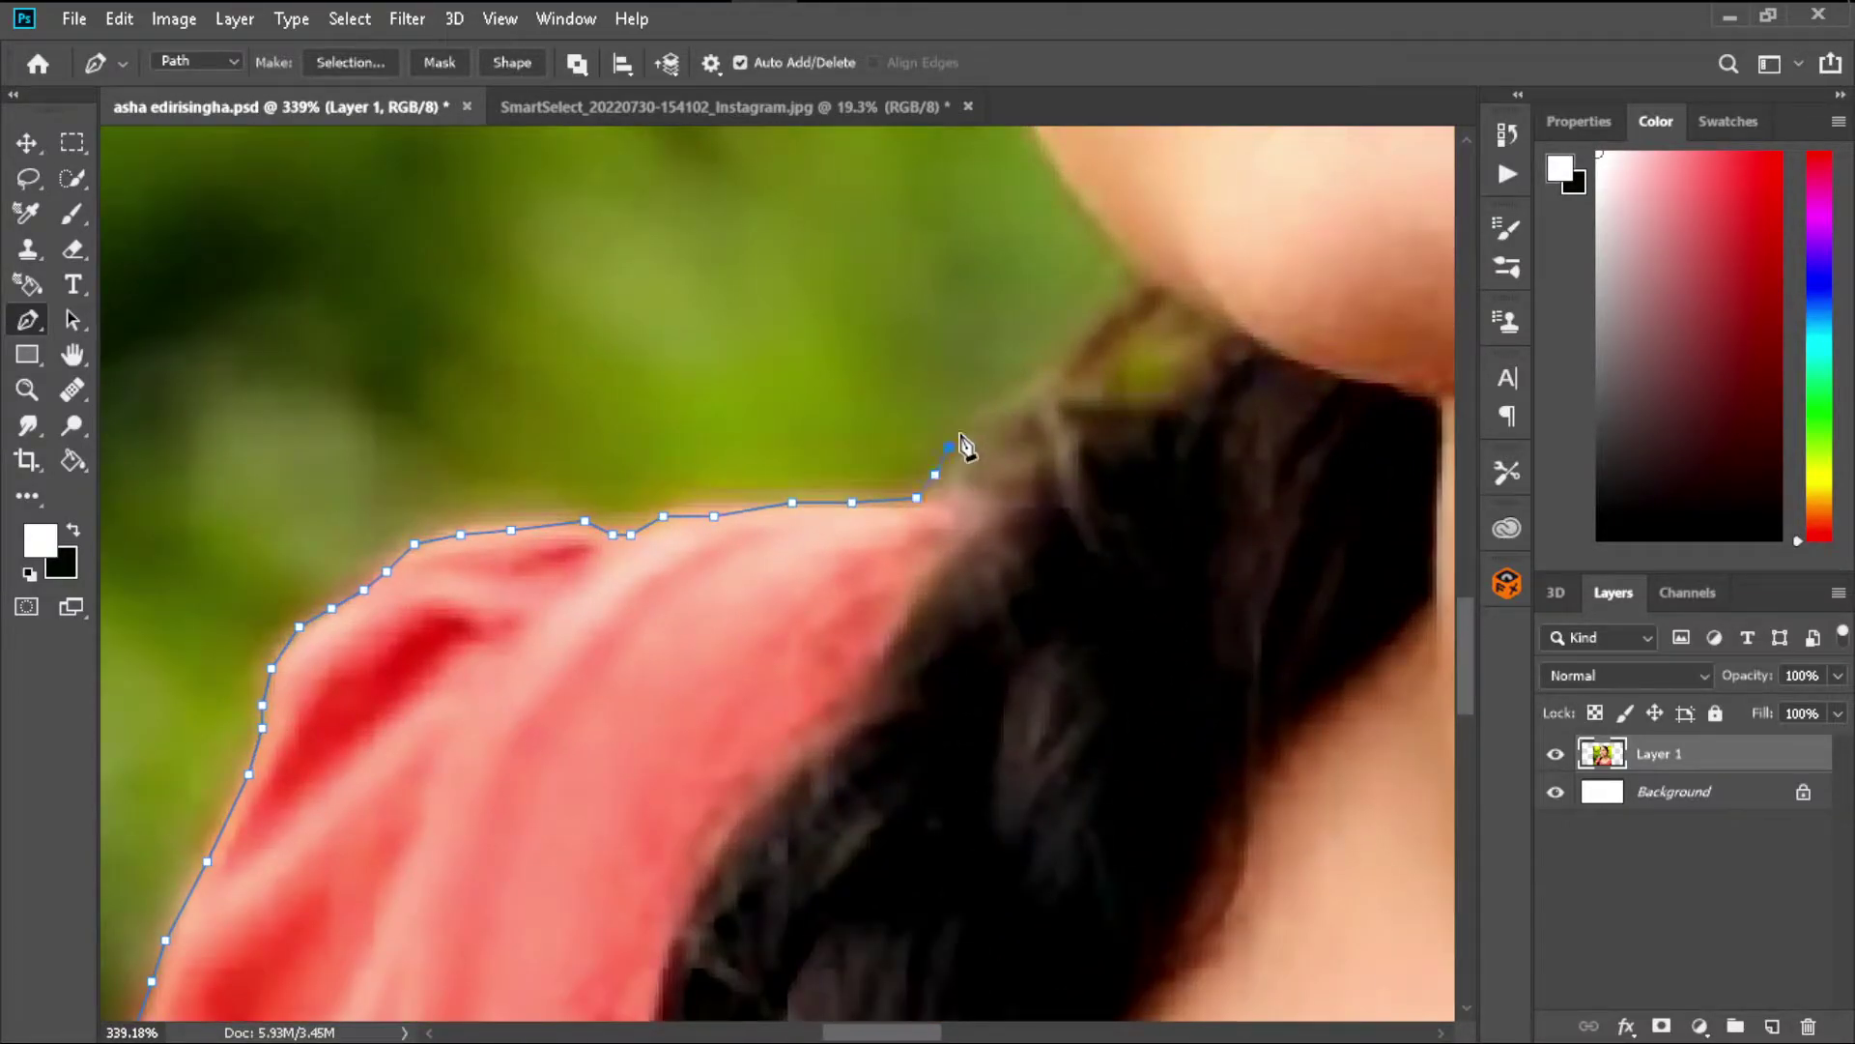
- Carry the path up the neck and jawline toward the cheek
click(1142, 286)
scroll(629, 654, down, 3)
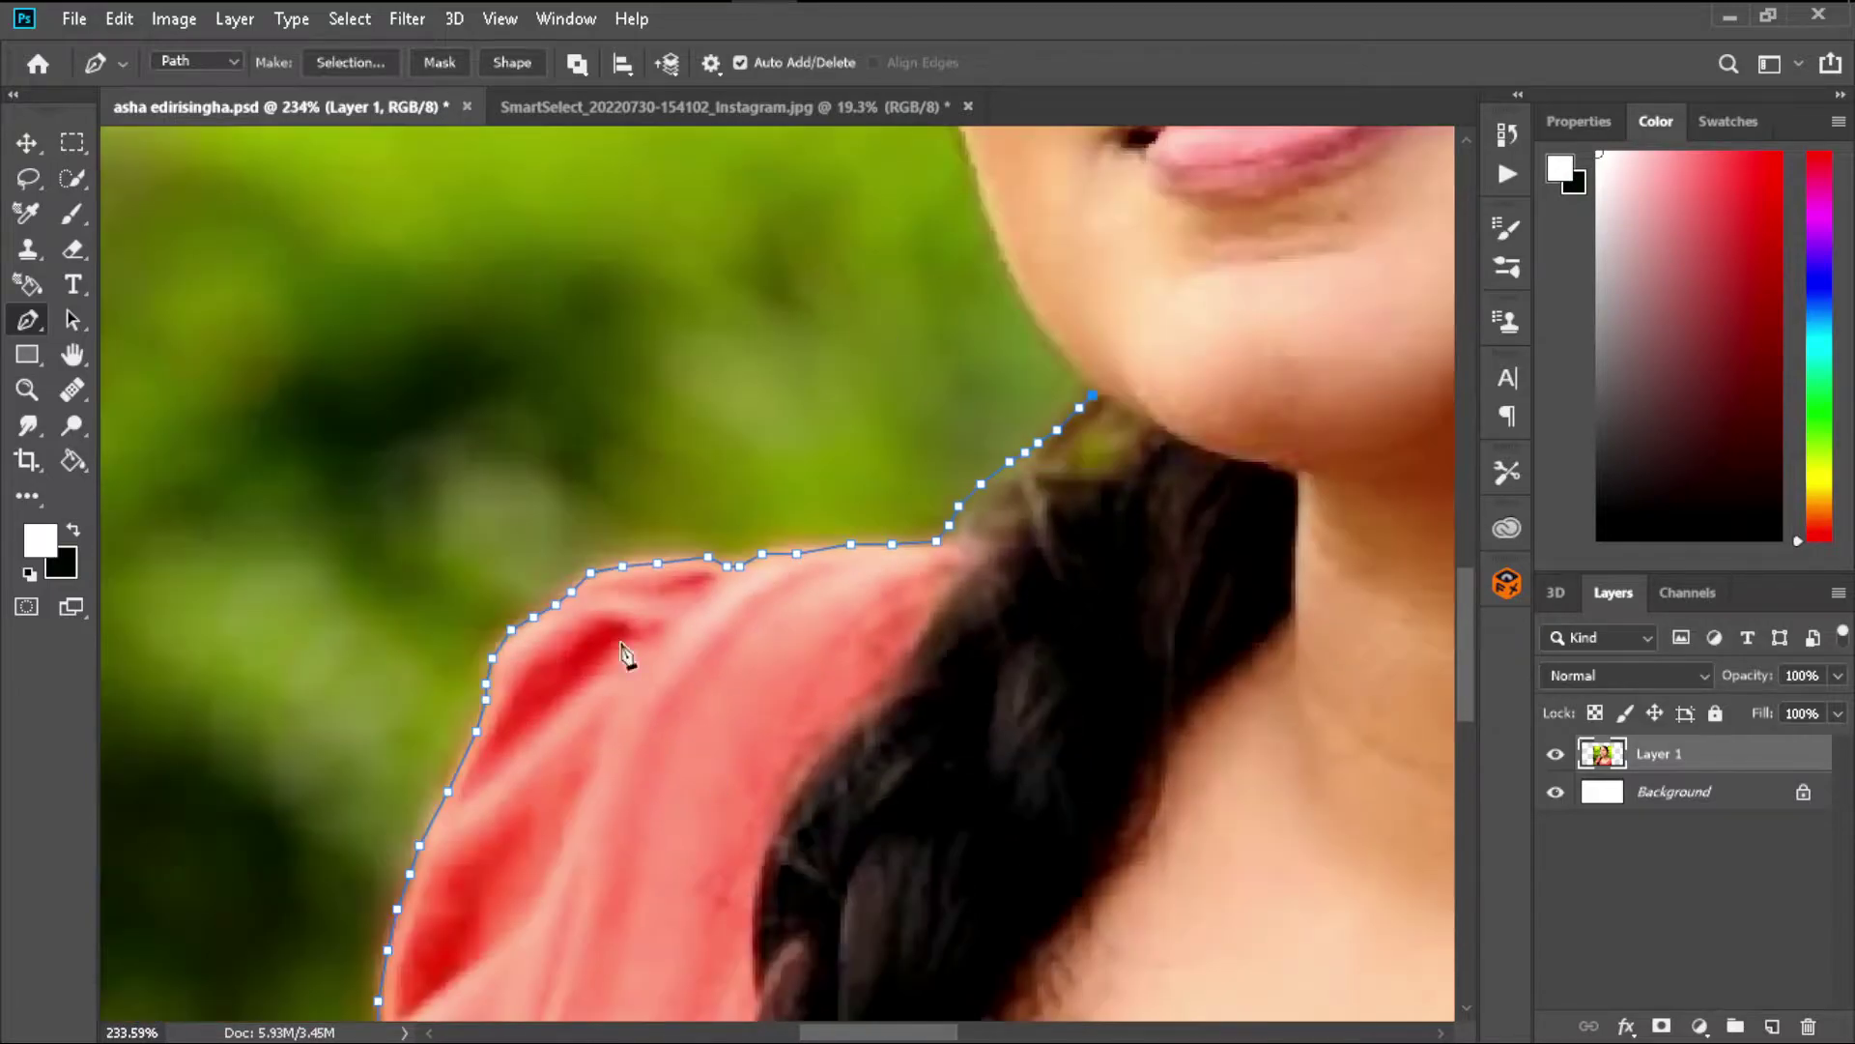
scroll(808, 444, up, 4)
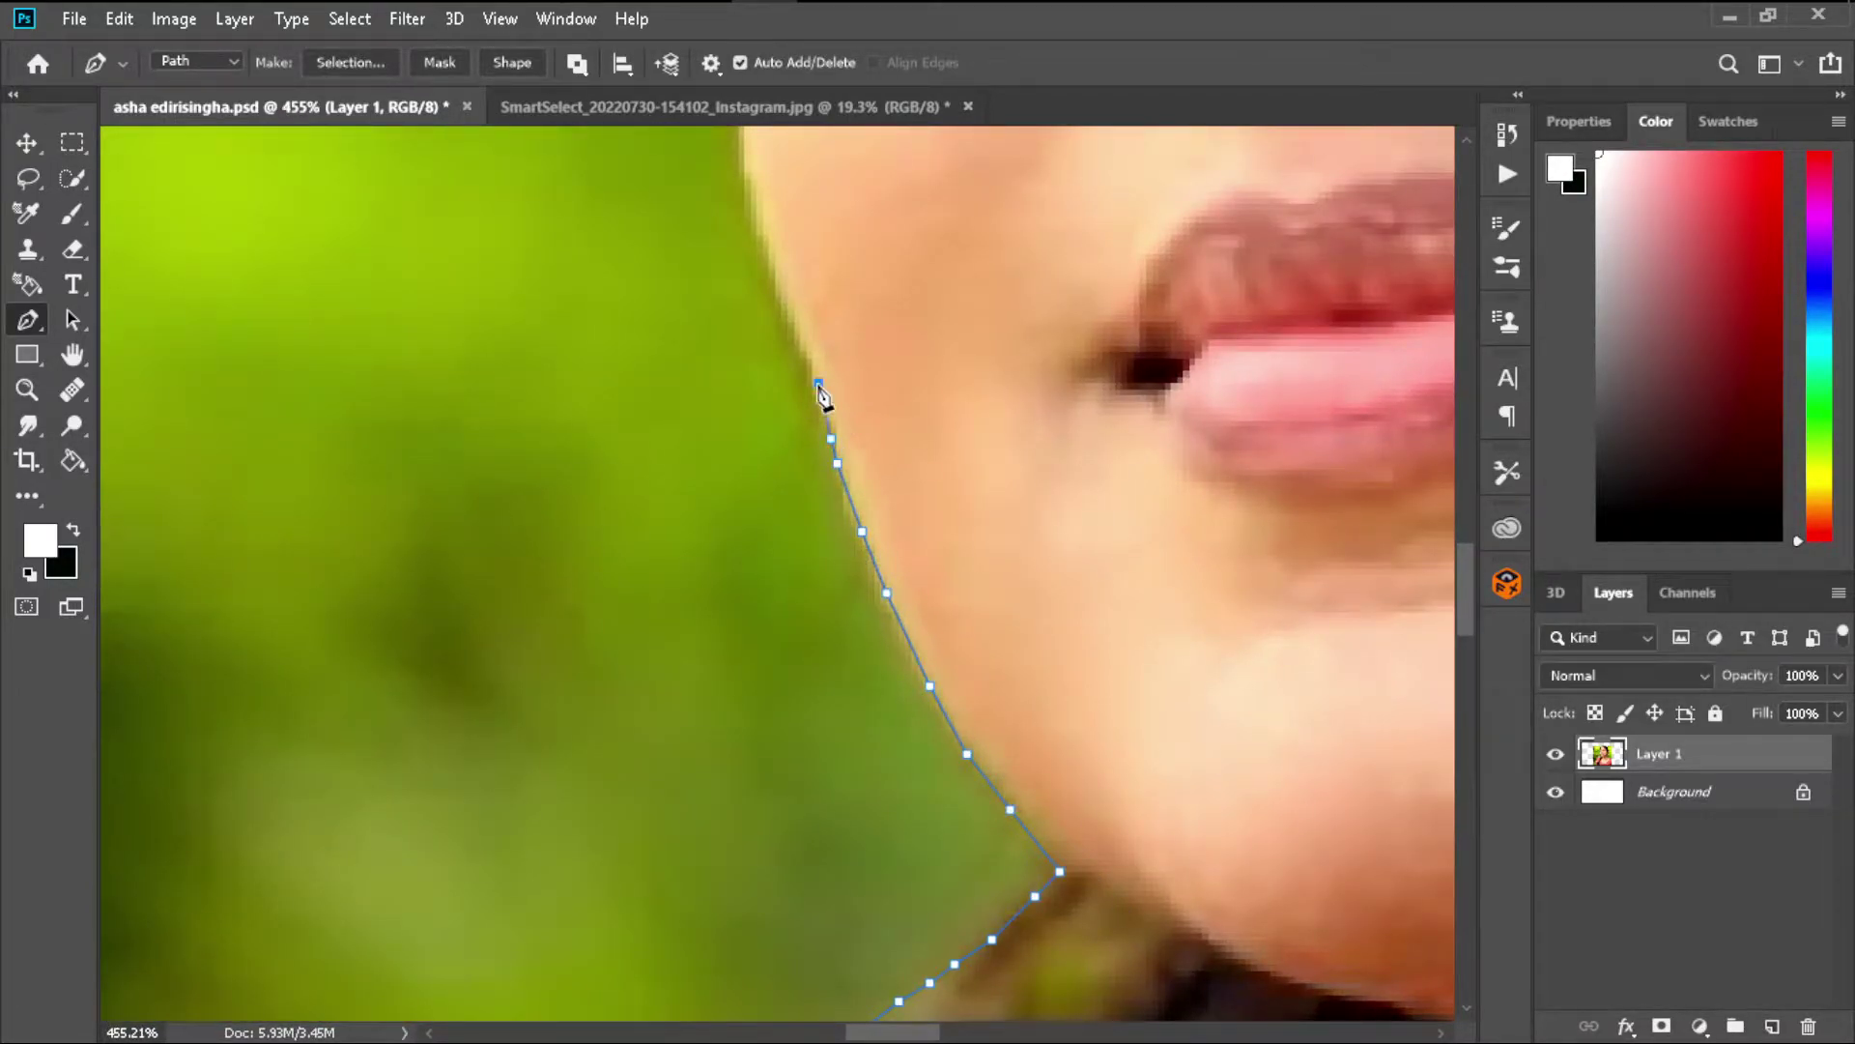
scroll(770, 256, down, 3)
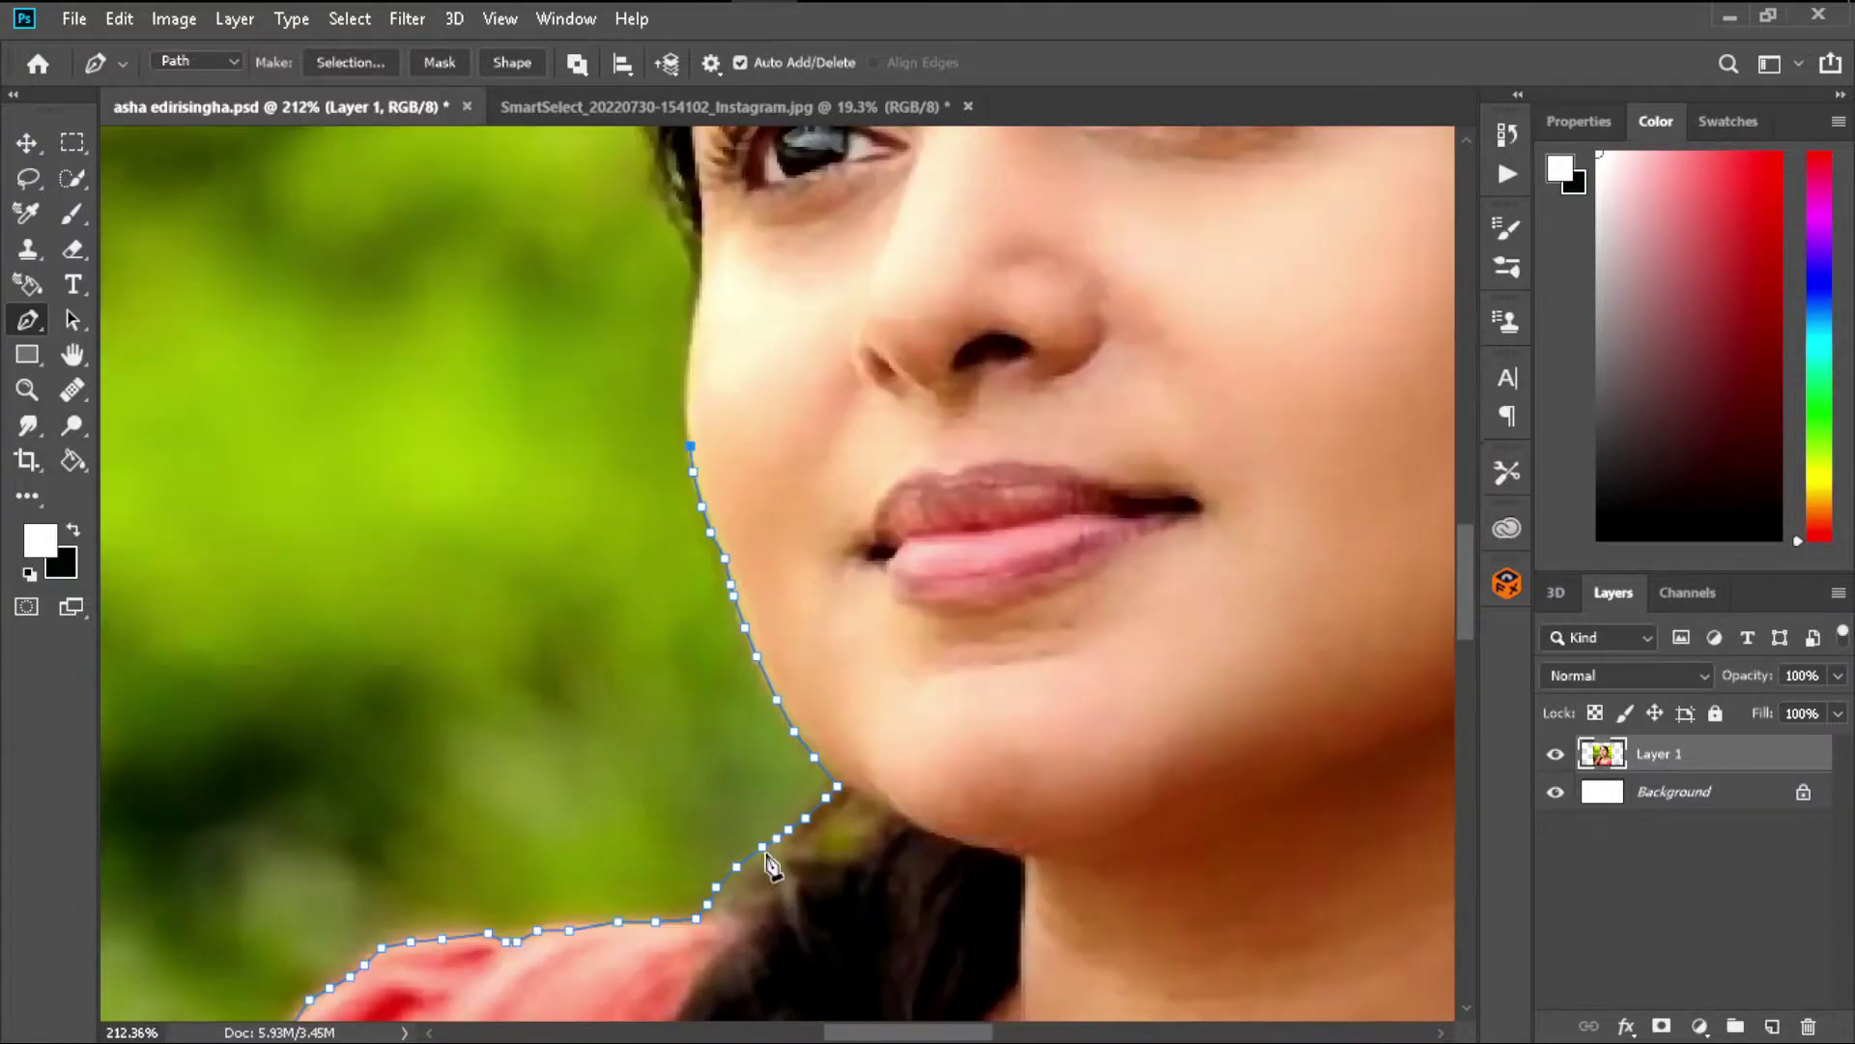
scroll(601, 633, up, 3)
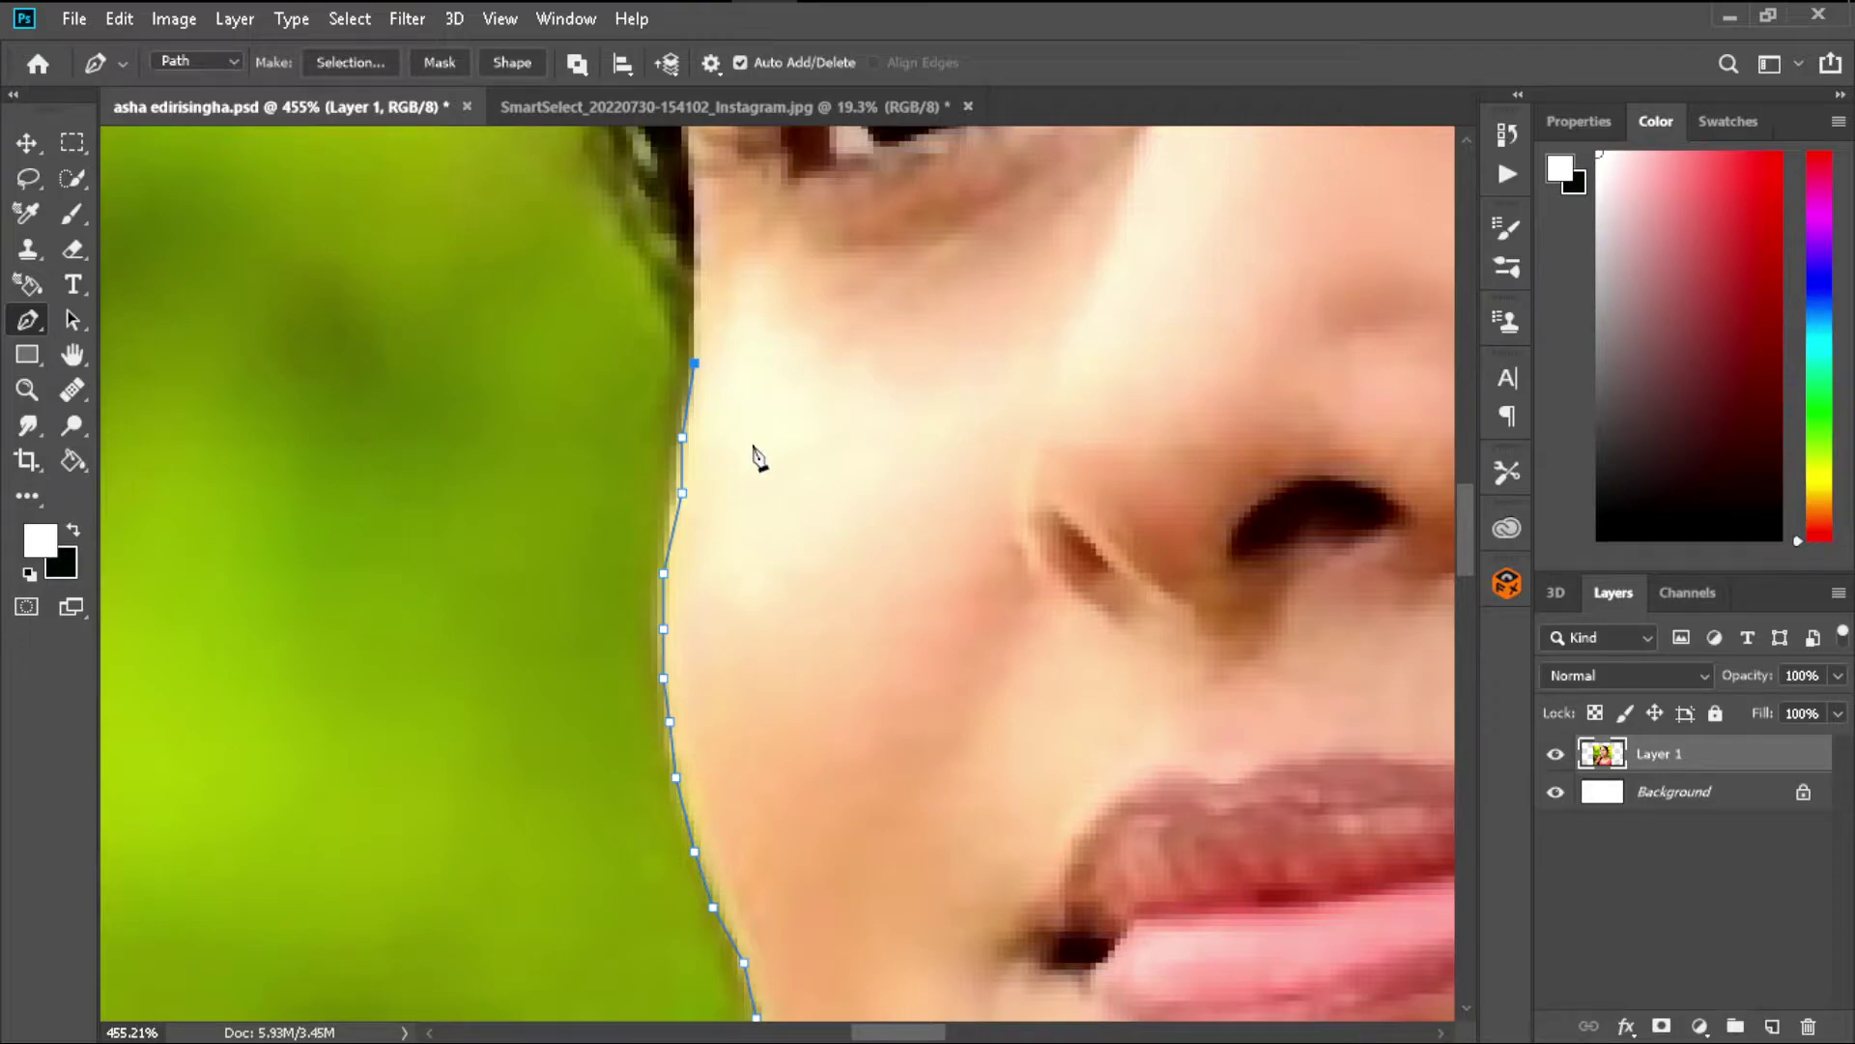
scroll(703, 416, up, 3)
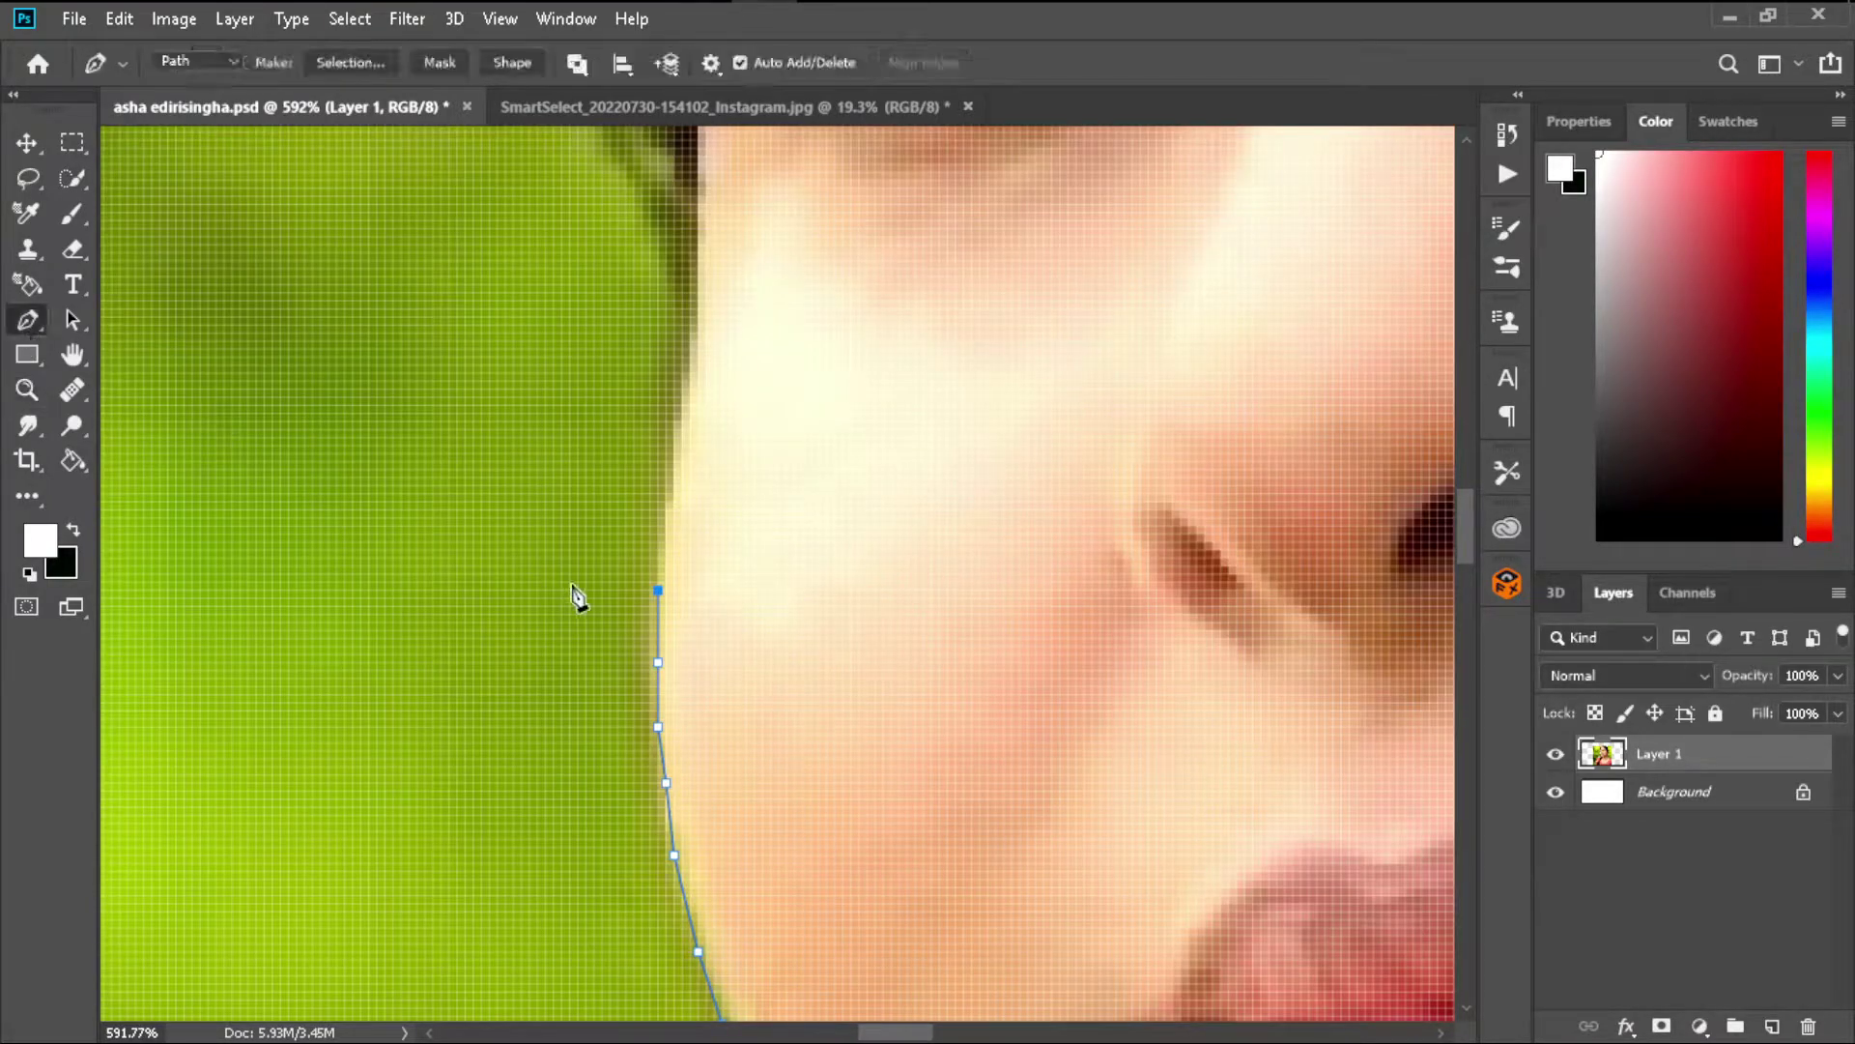
scroll(657, 577, down, 3)
scroll(666, 483, up, 1)
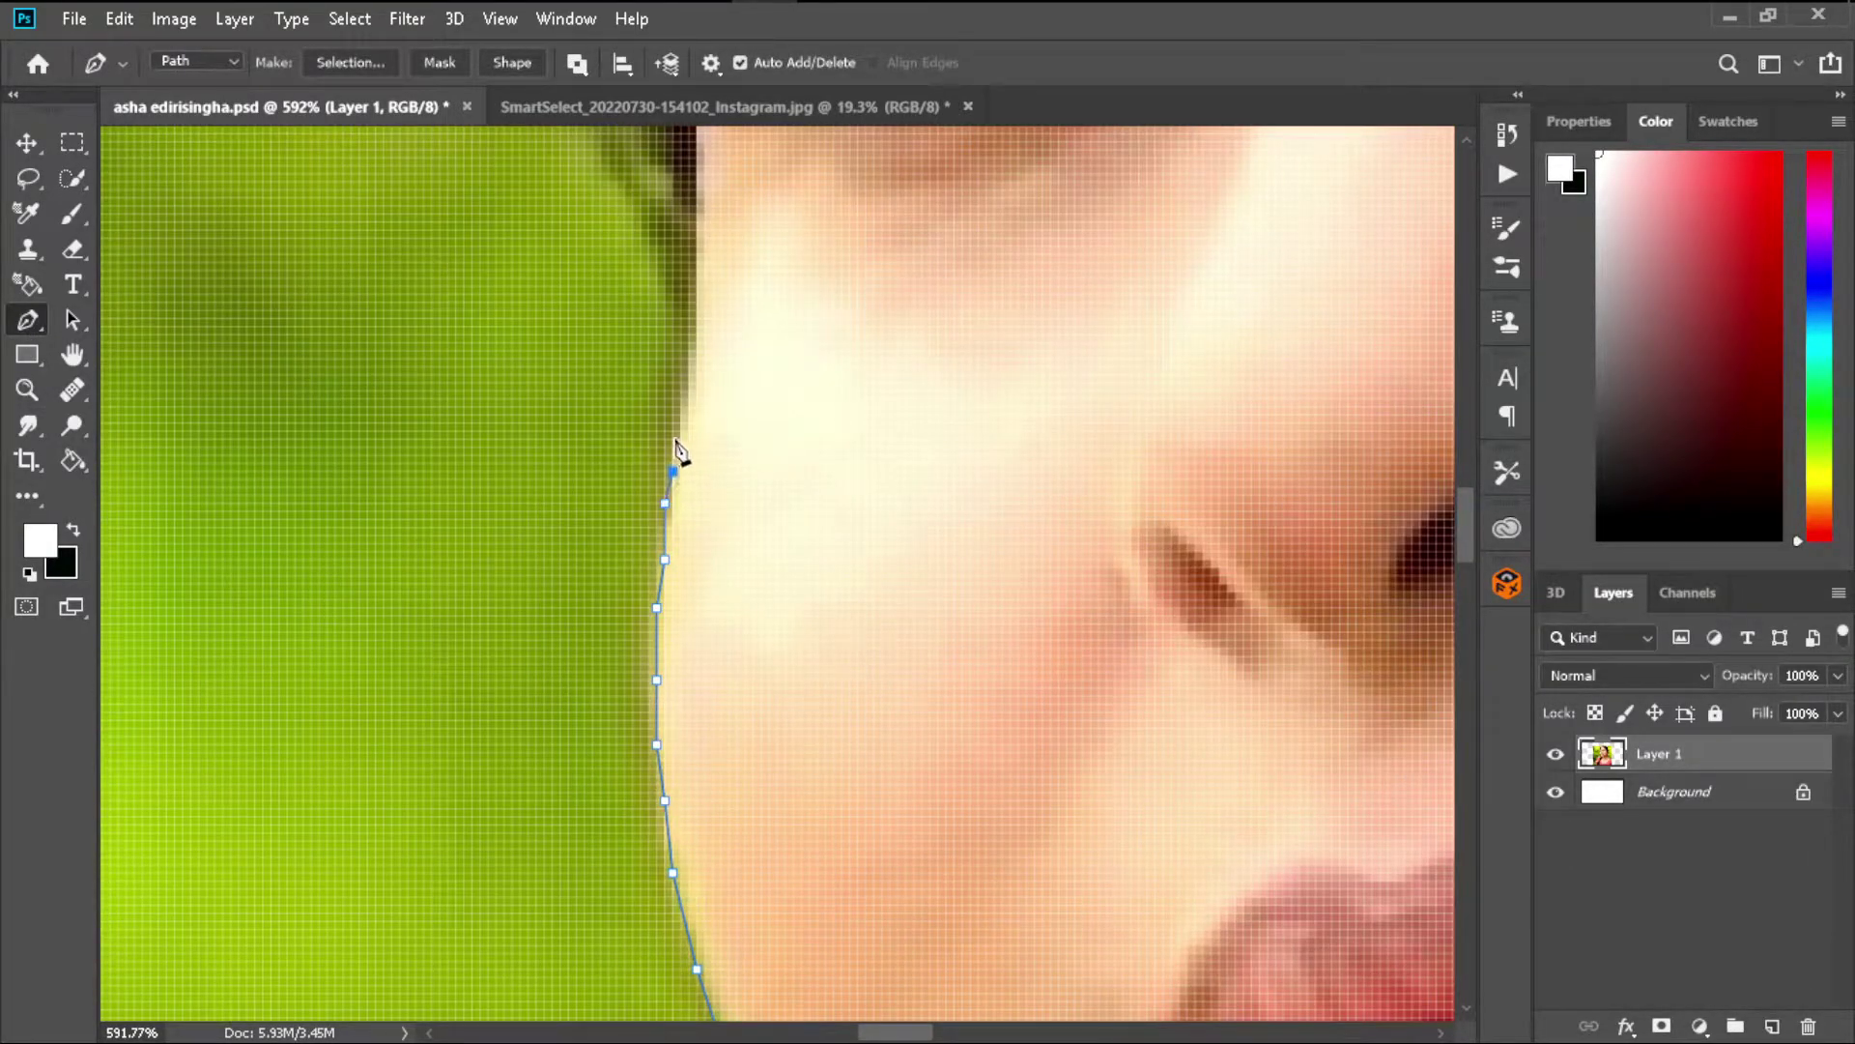
scroll(692, 372, down, 2)
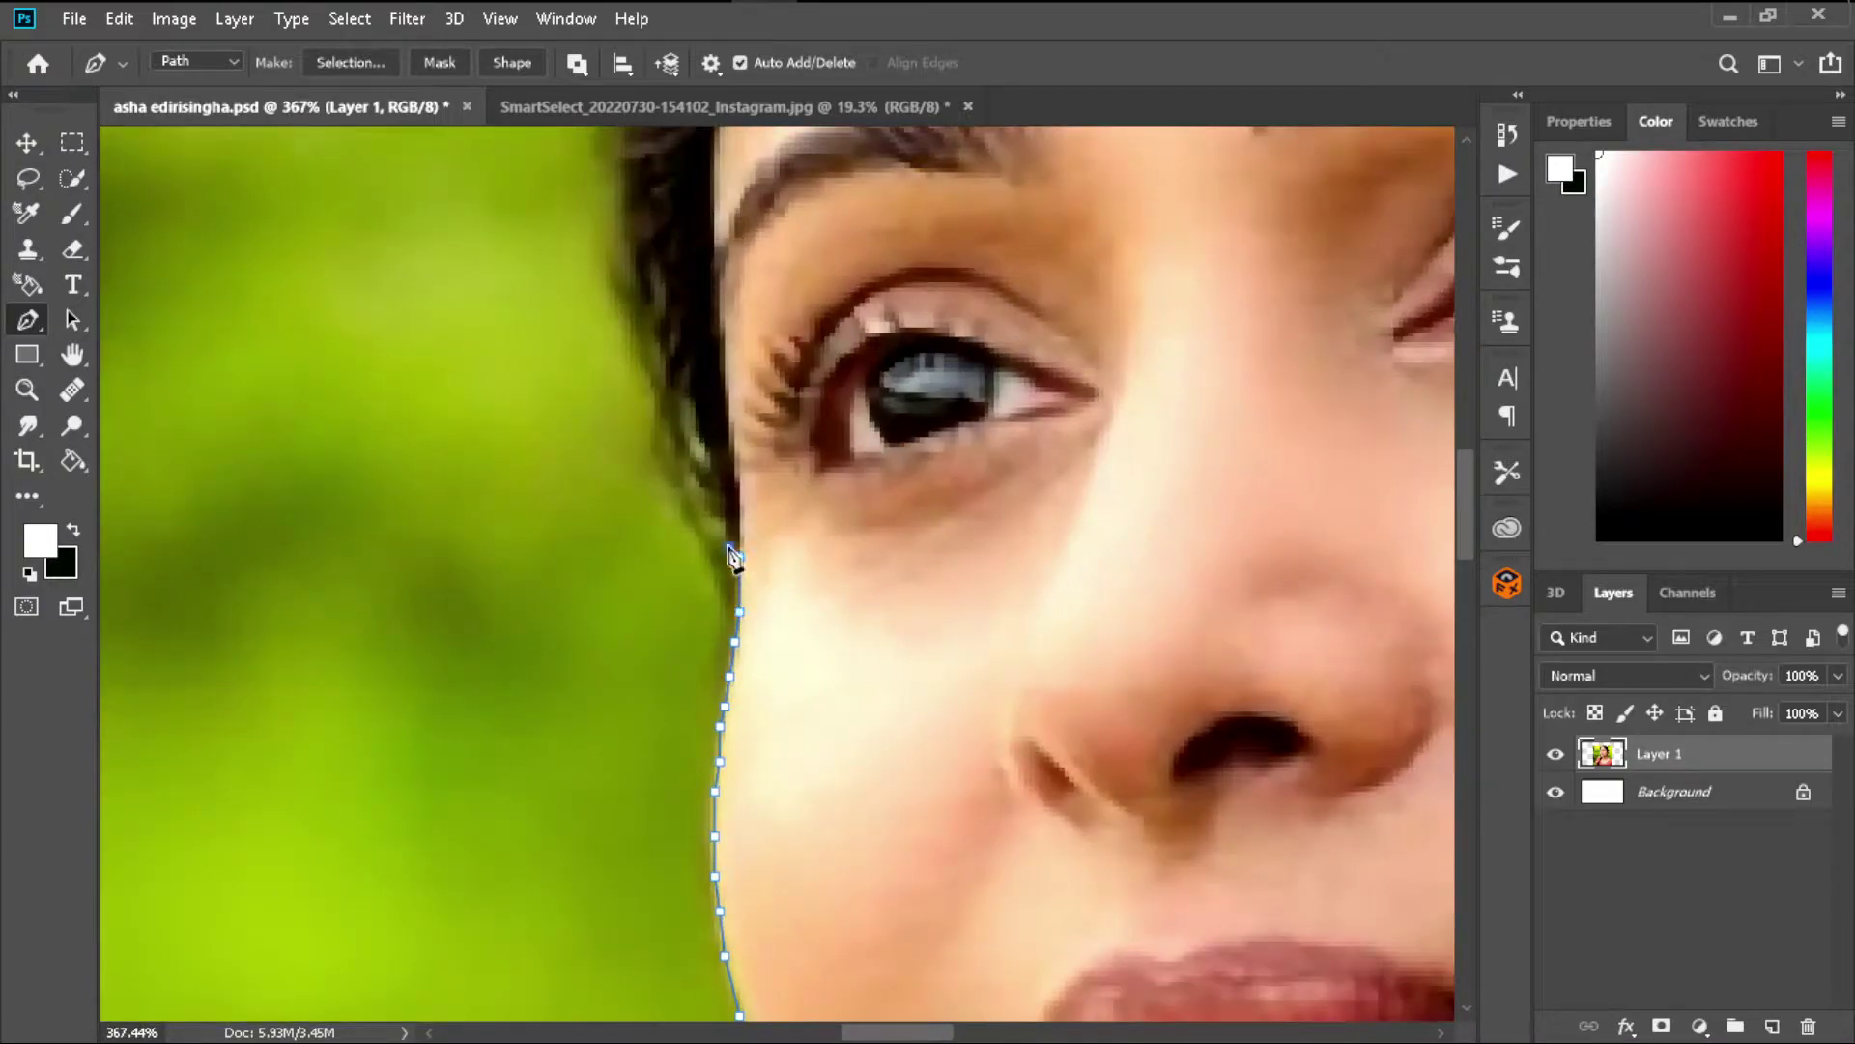
- Trace the hairline across the top of the head to the crown
scroll(626, 232, down, 3)
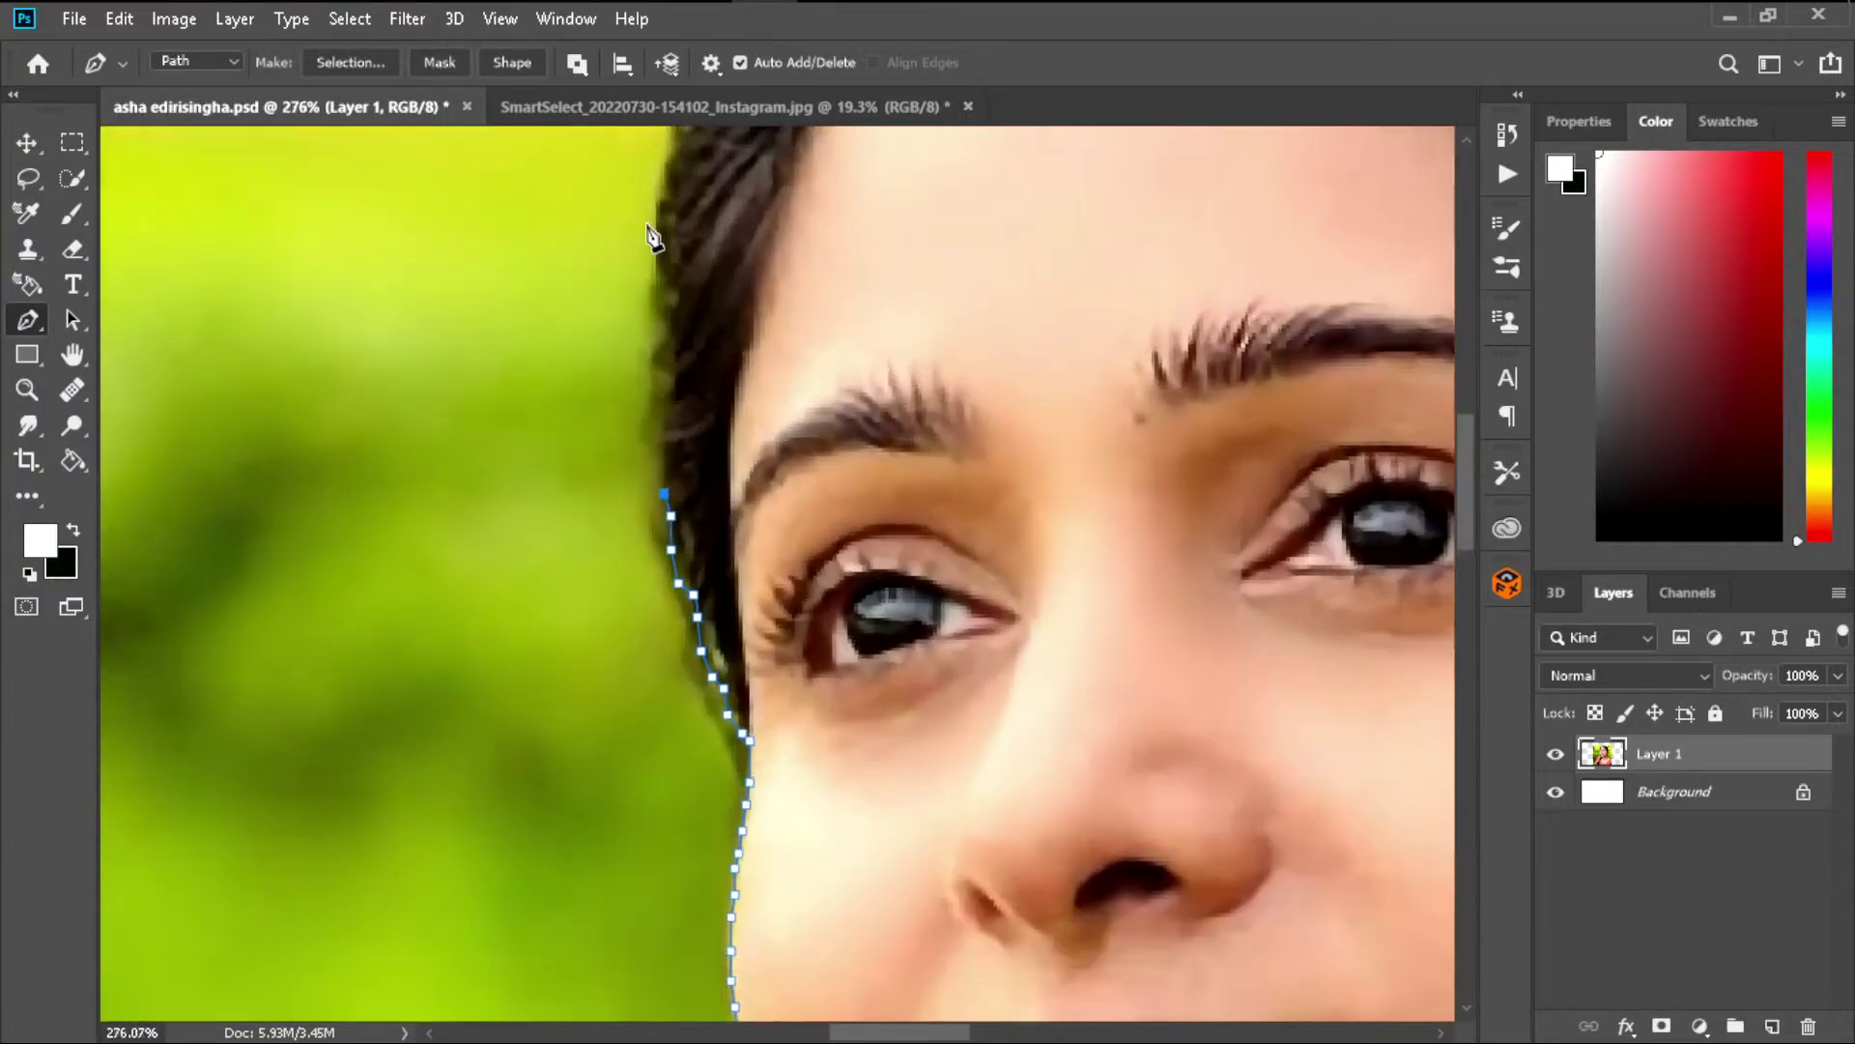
scroll(670, 577, up, 3)
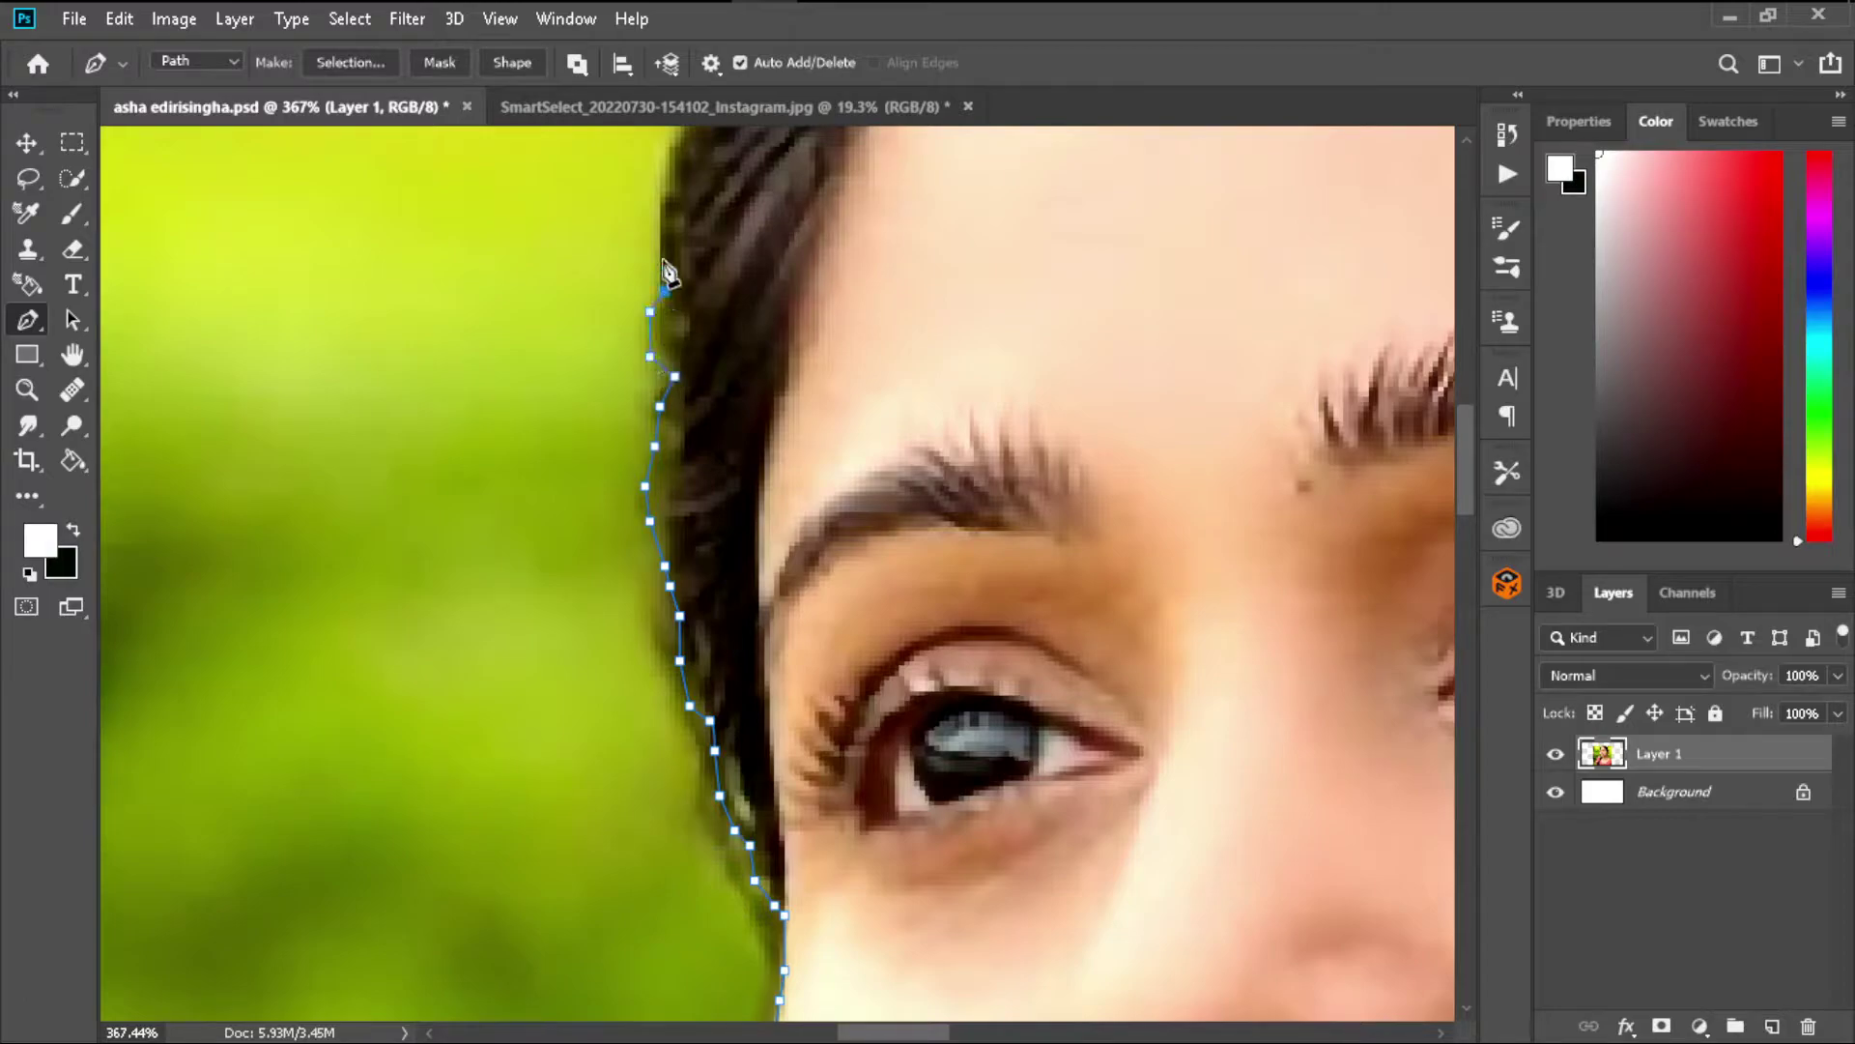
scroll(611, 546, down, 3)
scroll(758, 207, up, 2)
scroll(546, 628, up, 1)
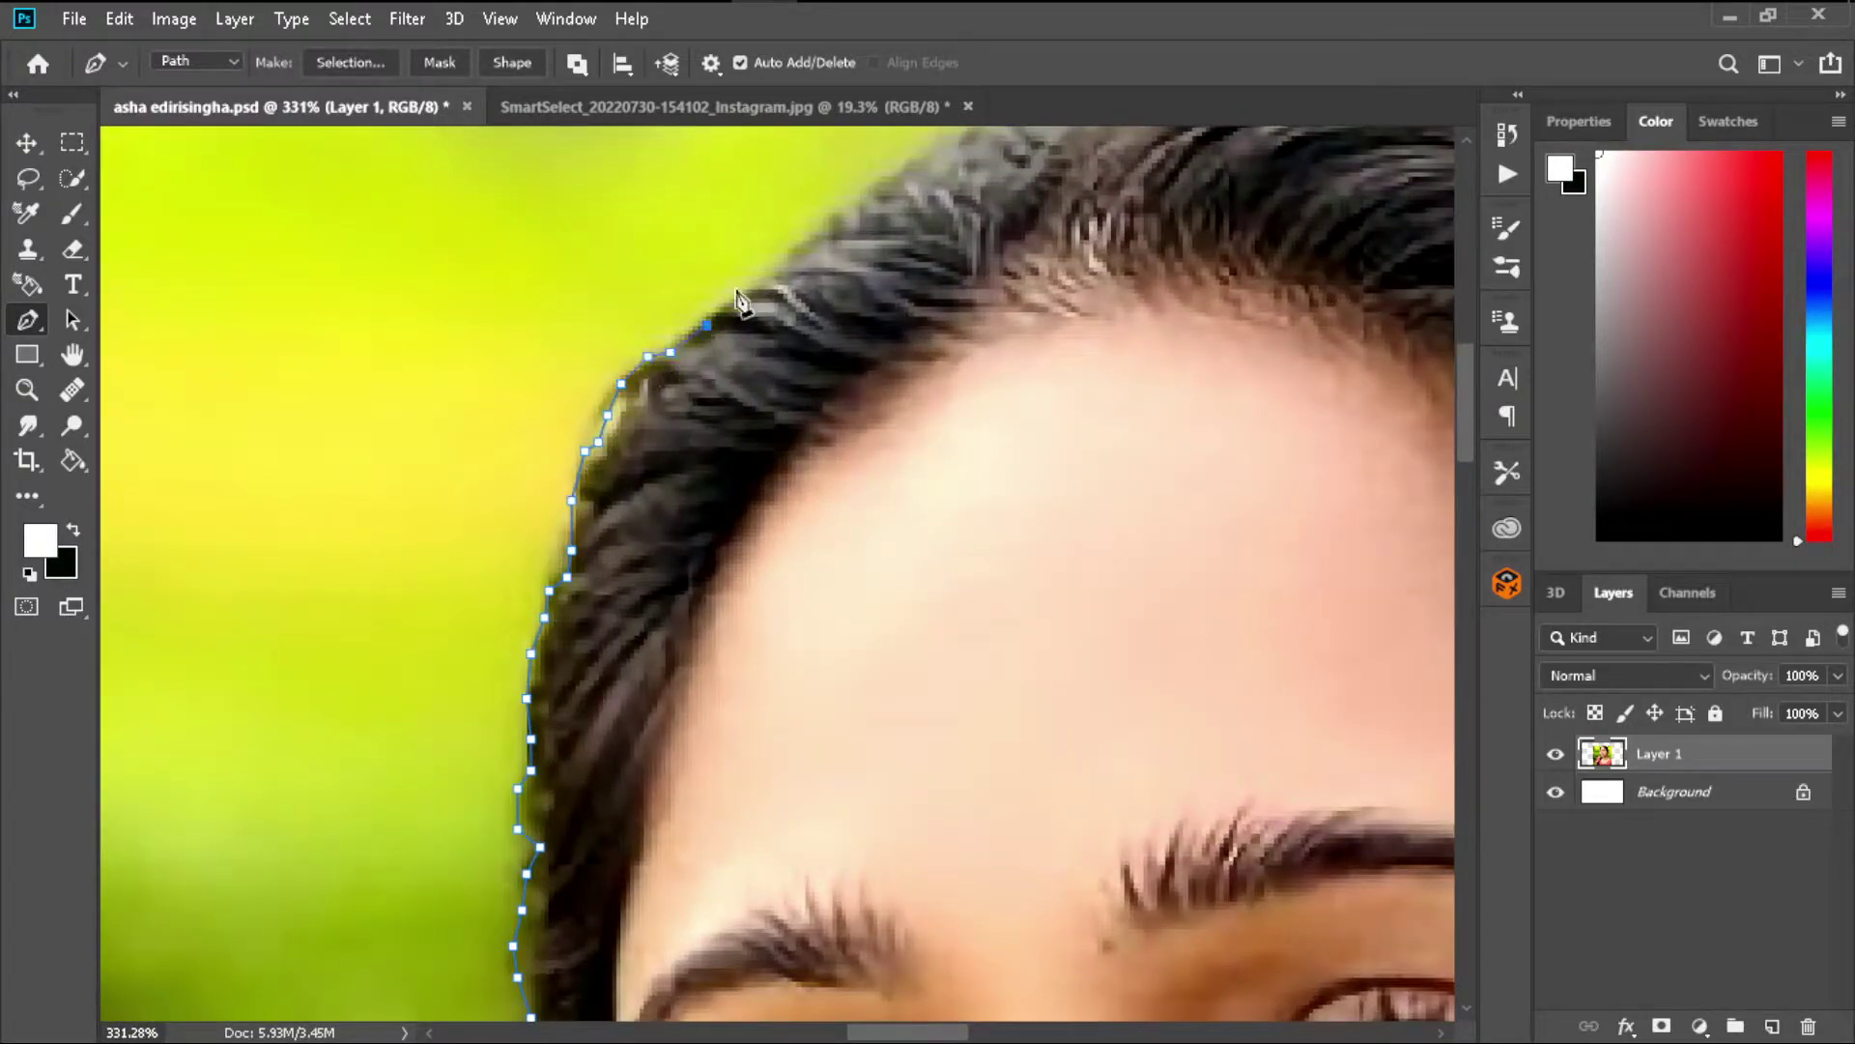
scroll(978, 135, down, 3)
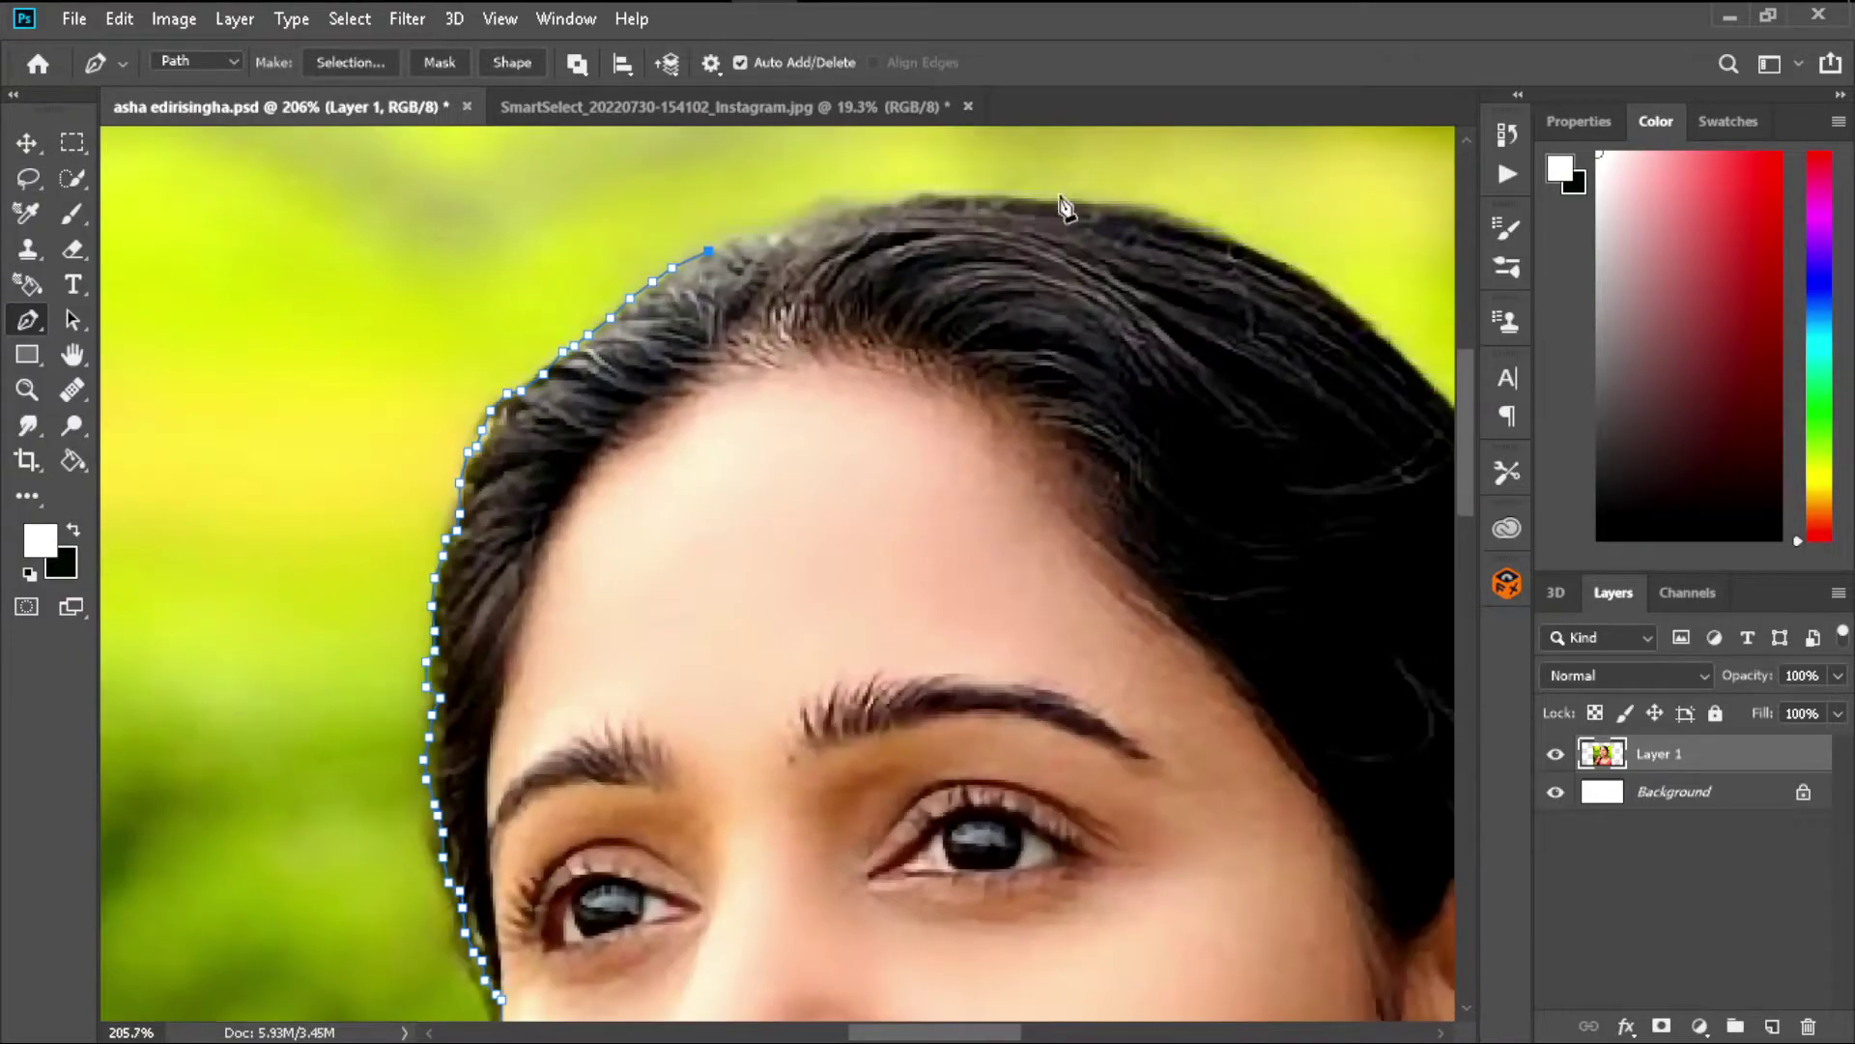
scroll(551, 319, up, 4)
click(831, 247)
click(890, 234)
click(926, 230)
click(961, 248)
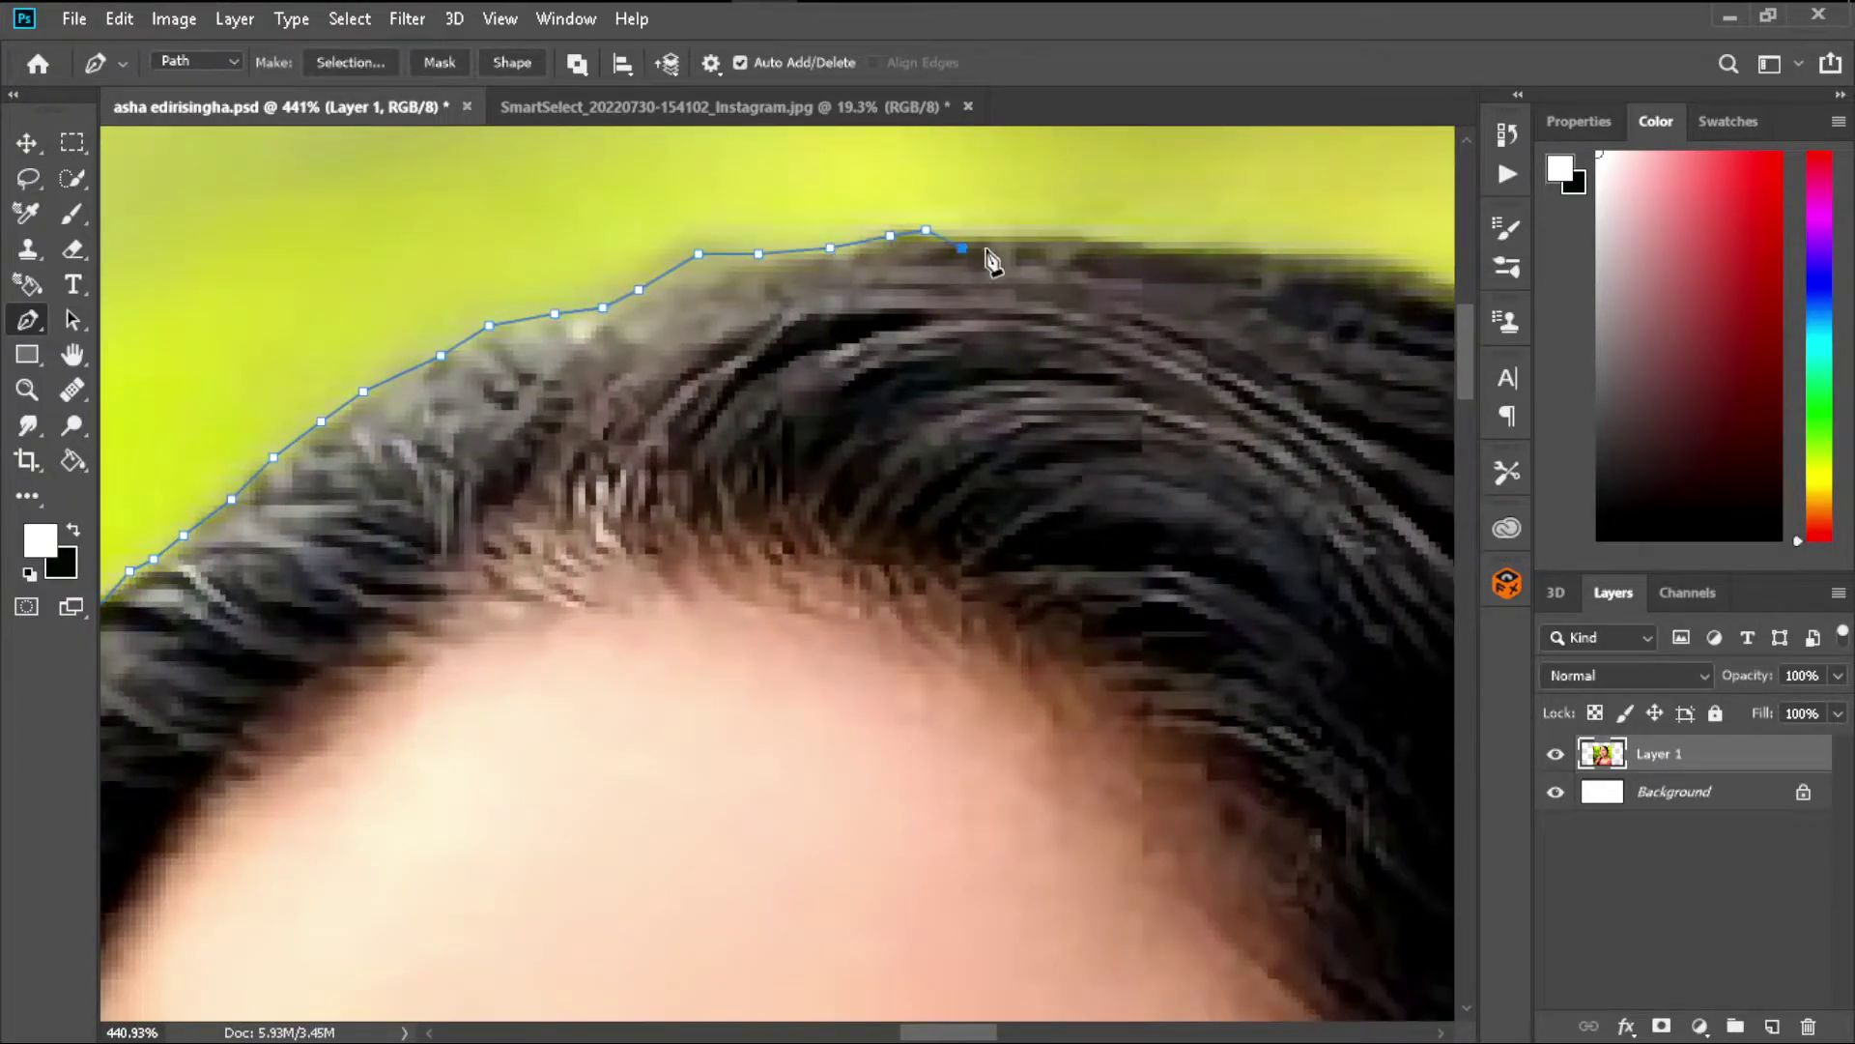
click(1436, 277)
- Continue the path down the hair's edges toward the ear
scroll(1205, 414, down, 3)
scroll(735, 255, up, 3)
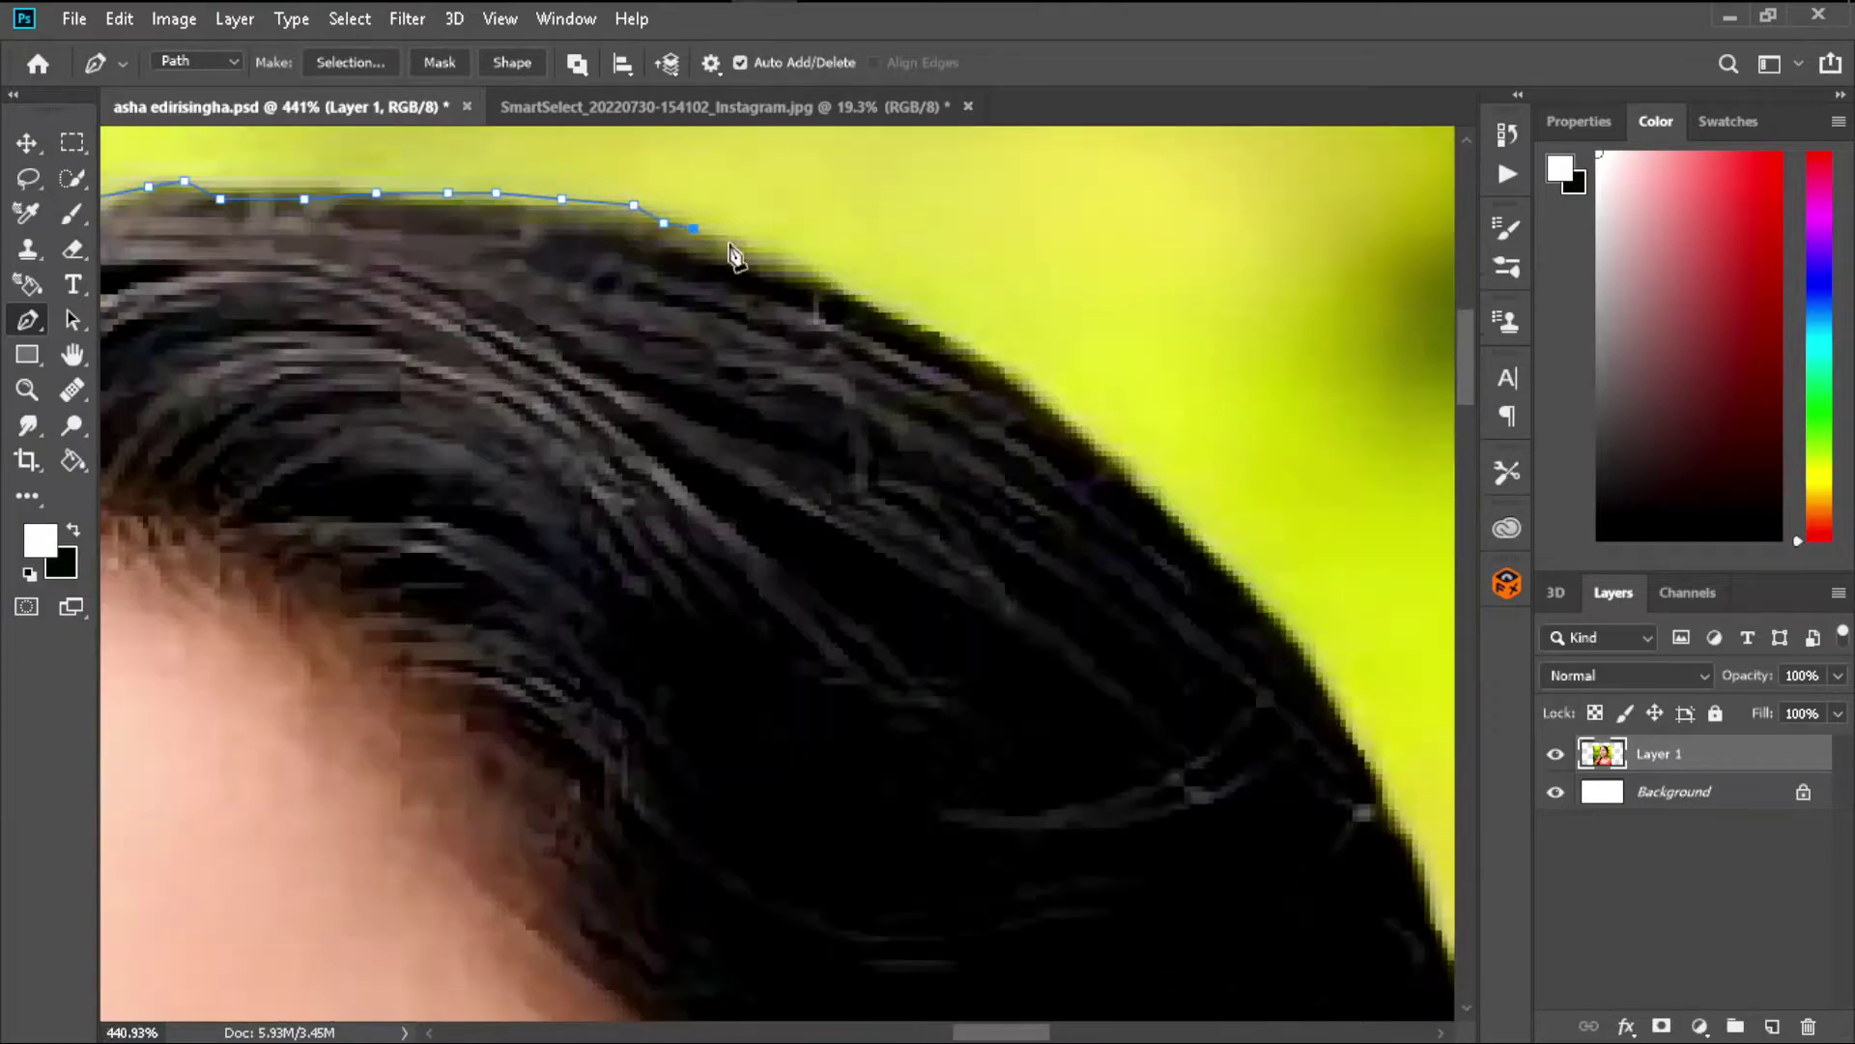
click(1041, 402)
click(1113, 474)
click(1161, 508)
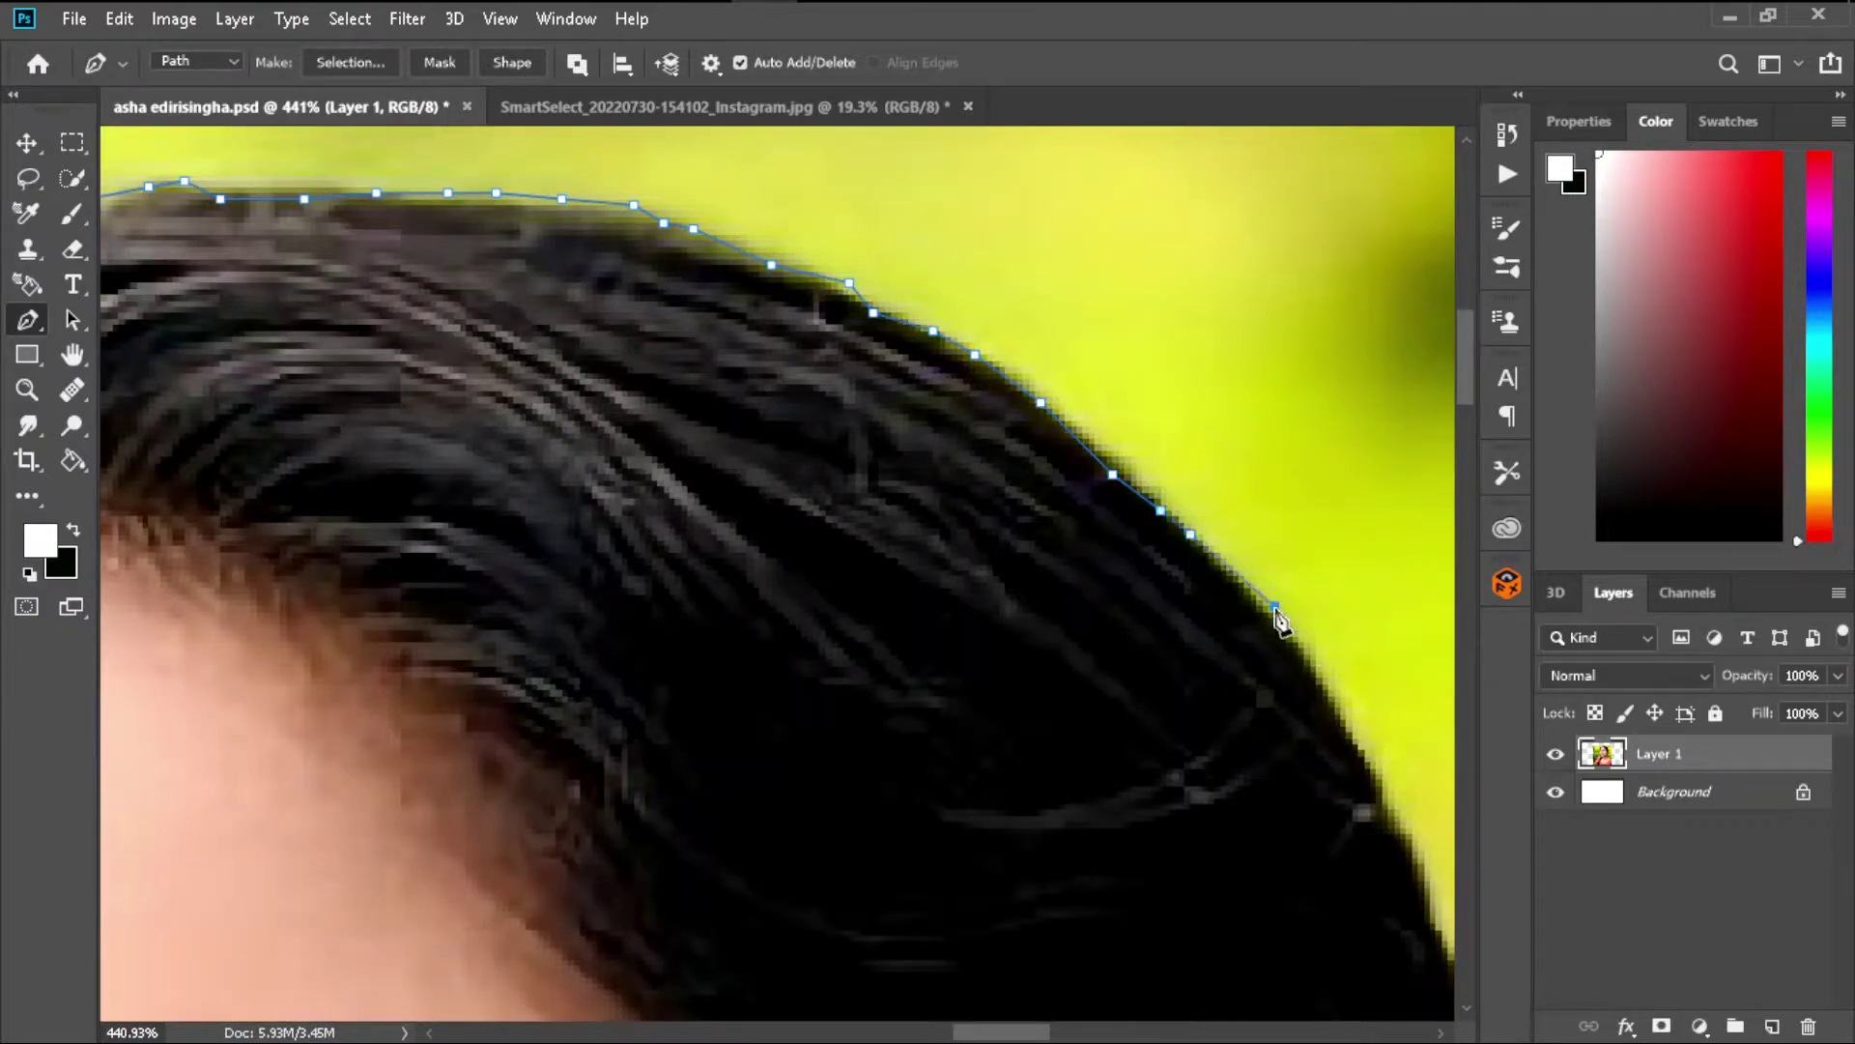
click(1340, 714)
scroll(1343, 727, down, 3)
scroll(784, 301, up, 3)
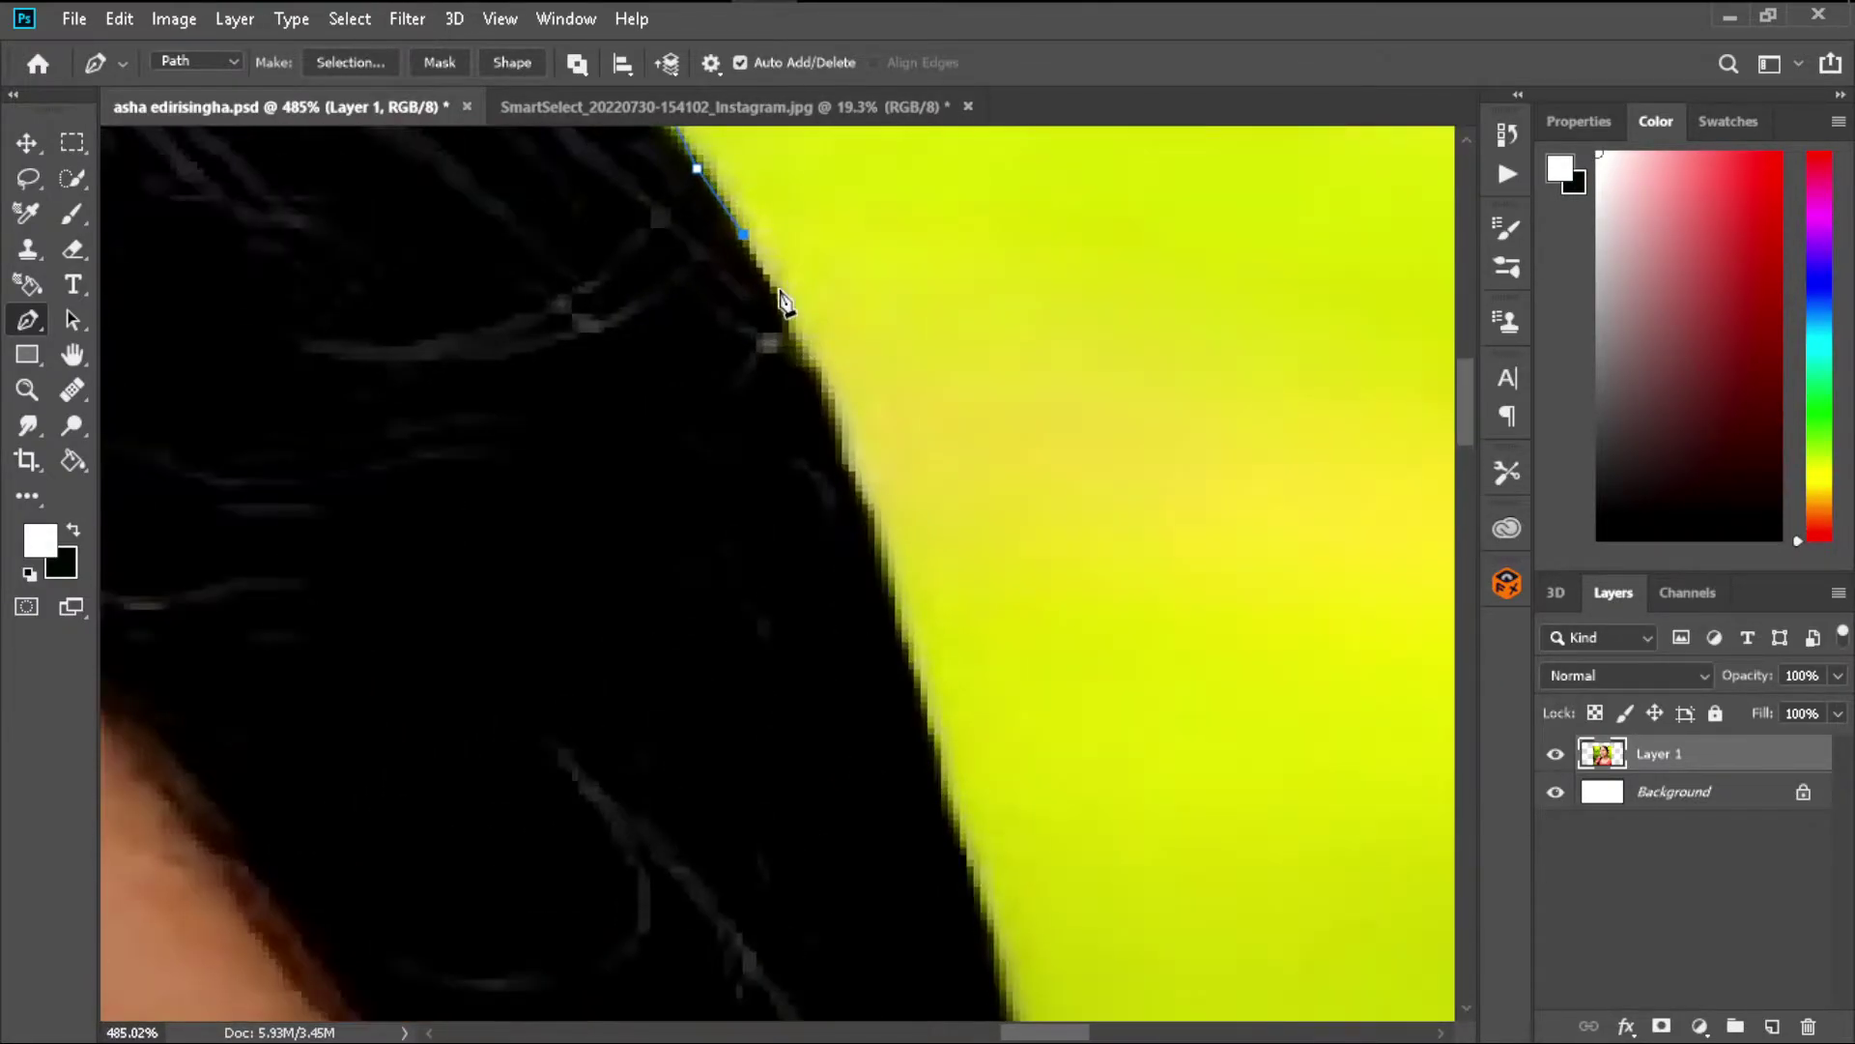
click(821, 405)
click(842, 477)
click(868, 543)
- Trace down along the ear's edge and past the earlobe
scroll(984, 934, down, 3)
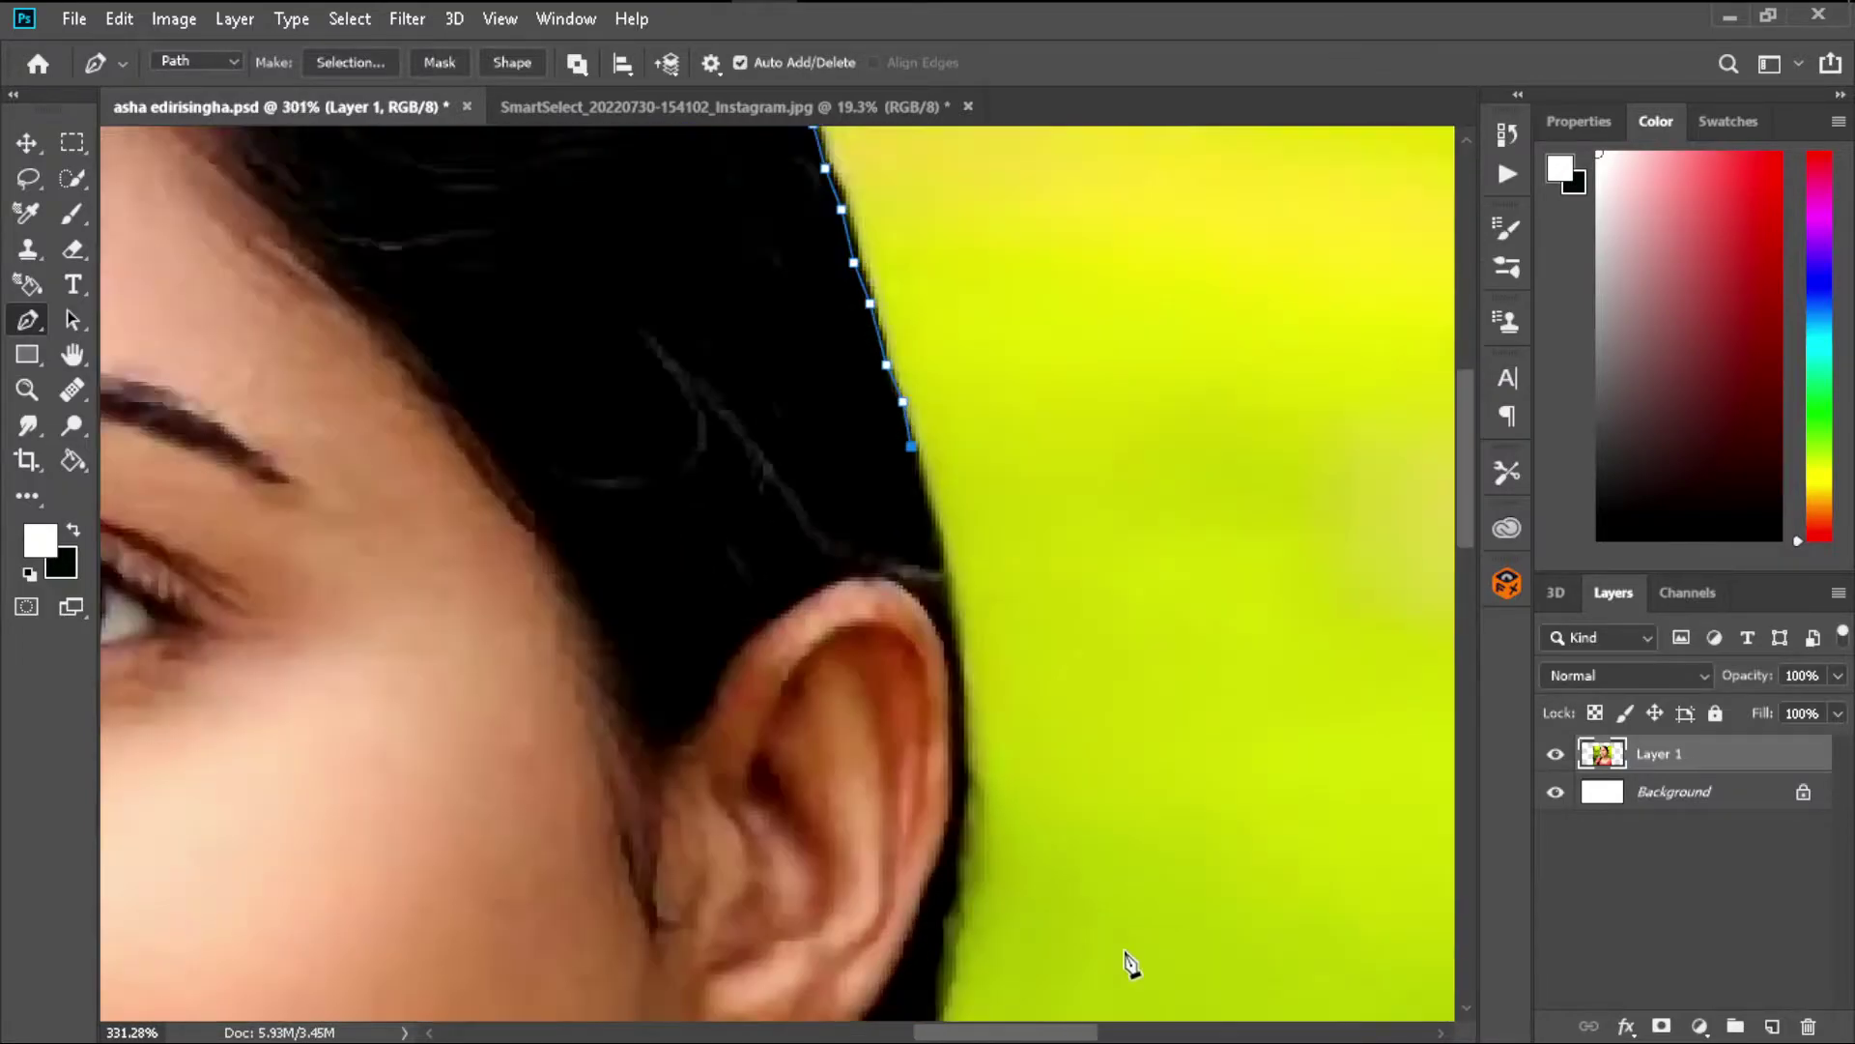
scroll(856, 338, up, 3)
click(910, 567)
click(909, 615)
click(921, 668)
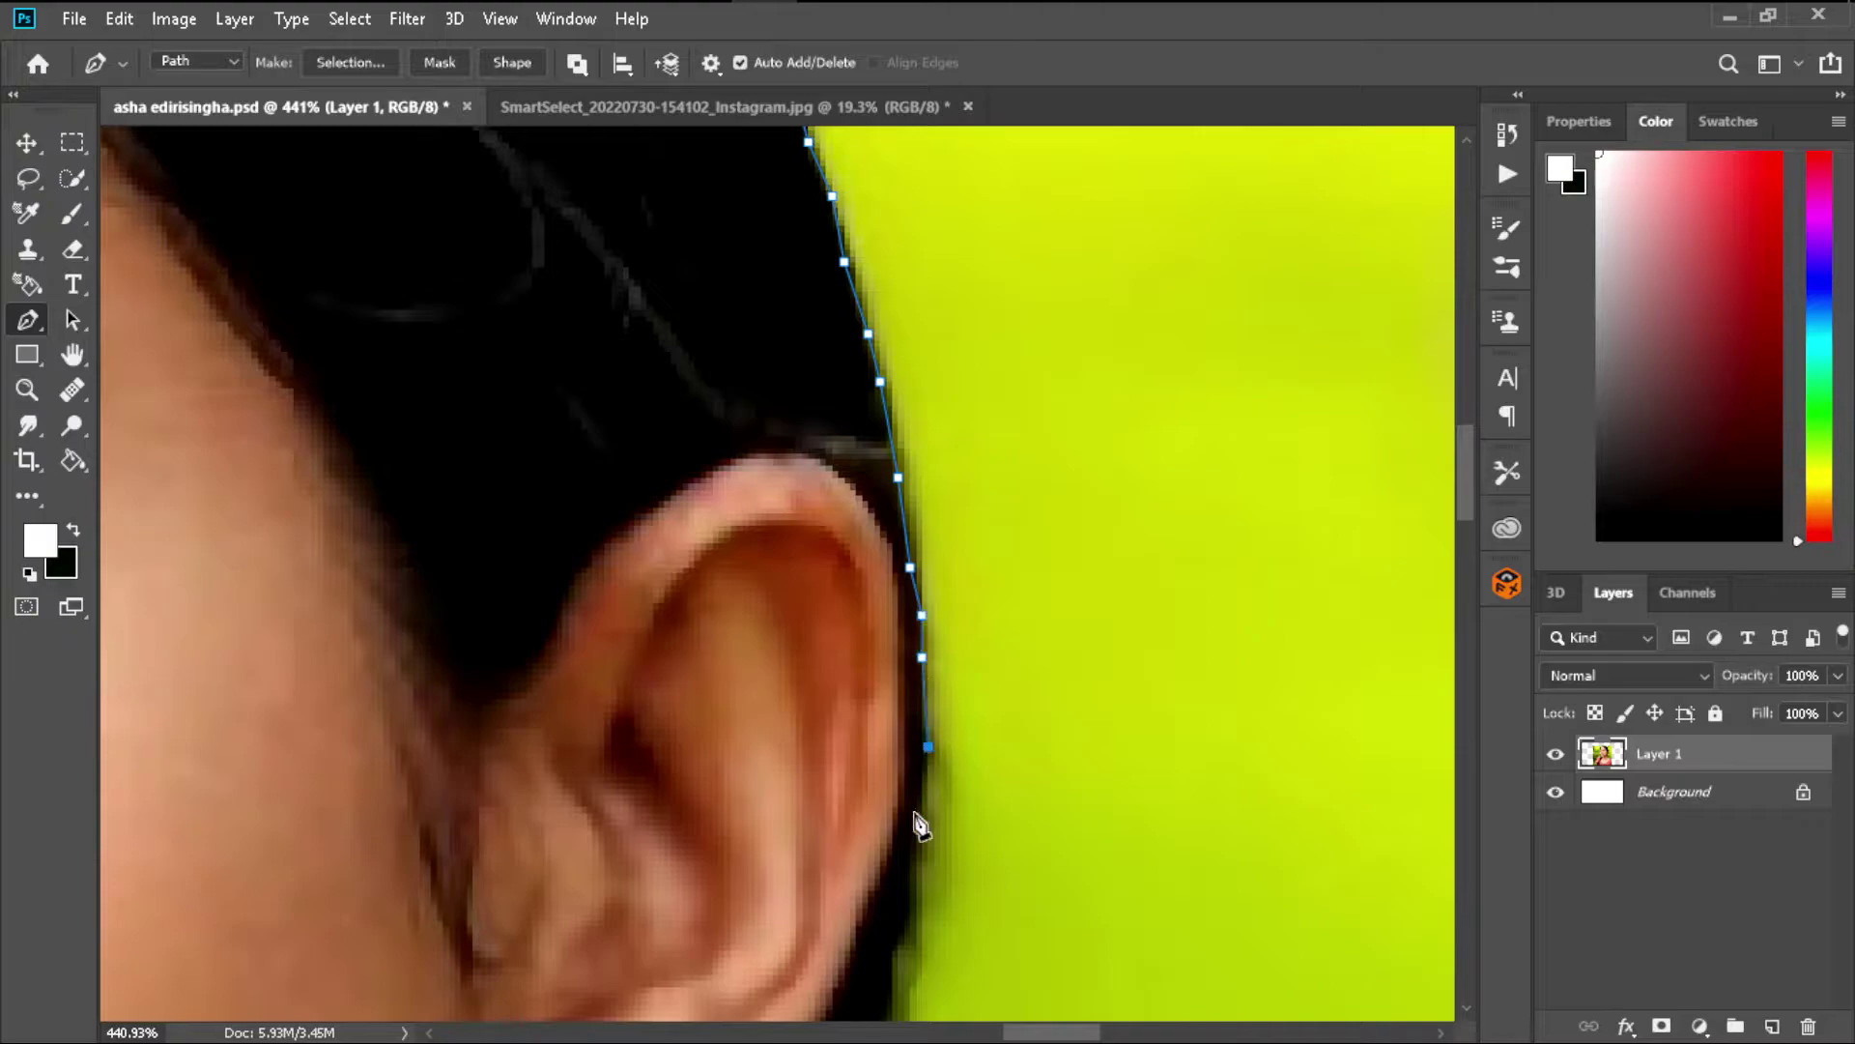
click(910, 914)
scroll(944, 560, down, 3)
scroll(1039, 563, up, 2)
scroll(1038, 562, up, 1)
click(1039, 538)
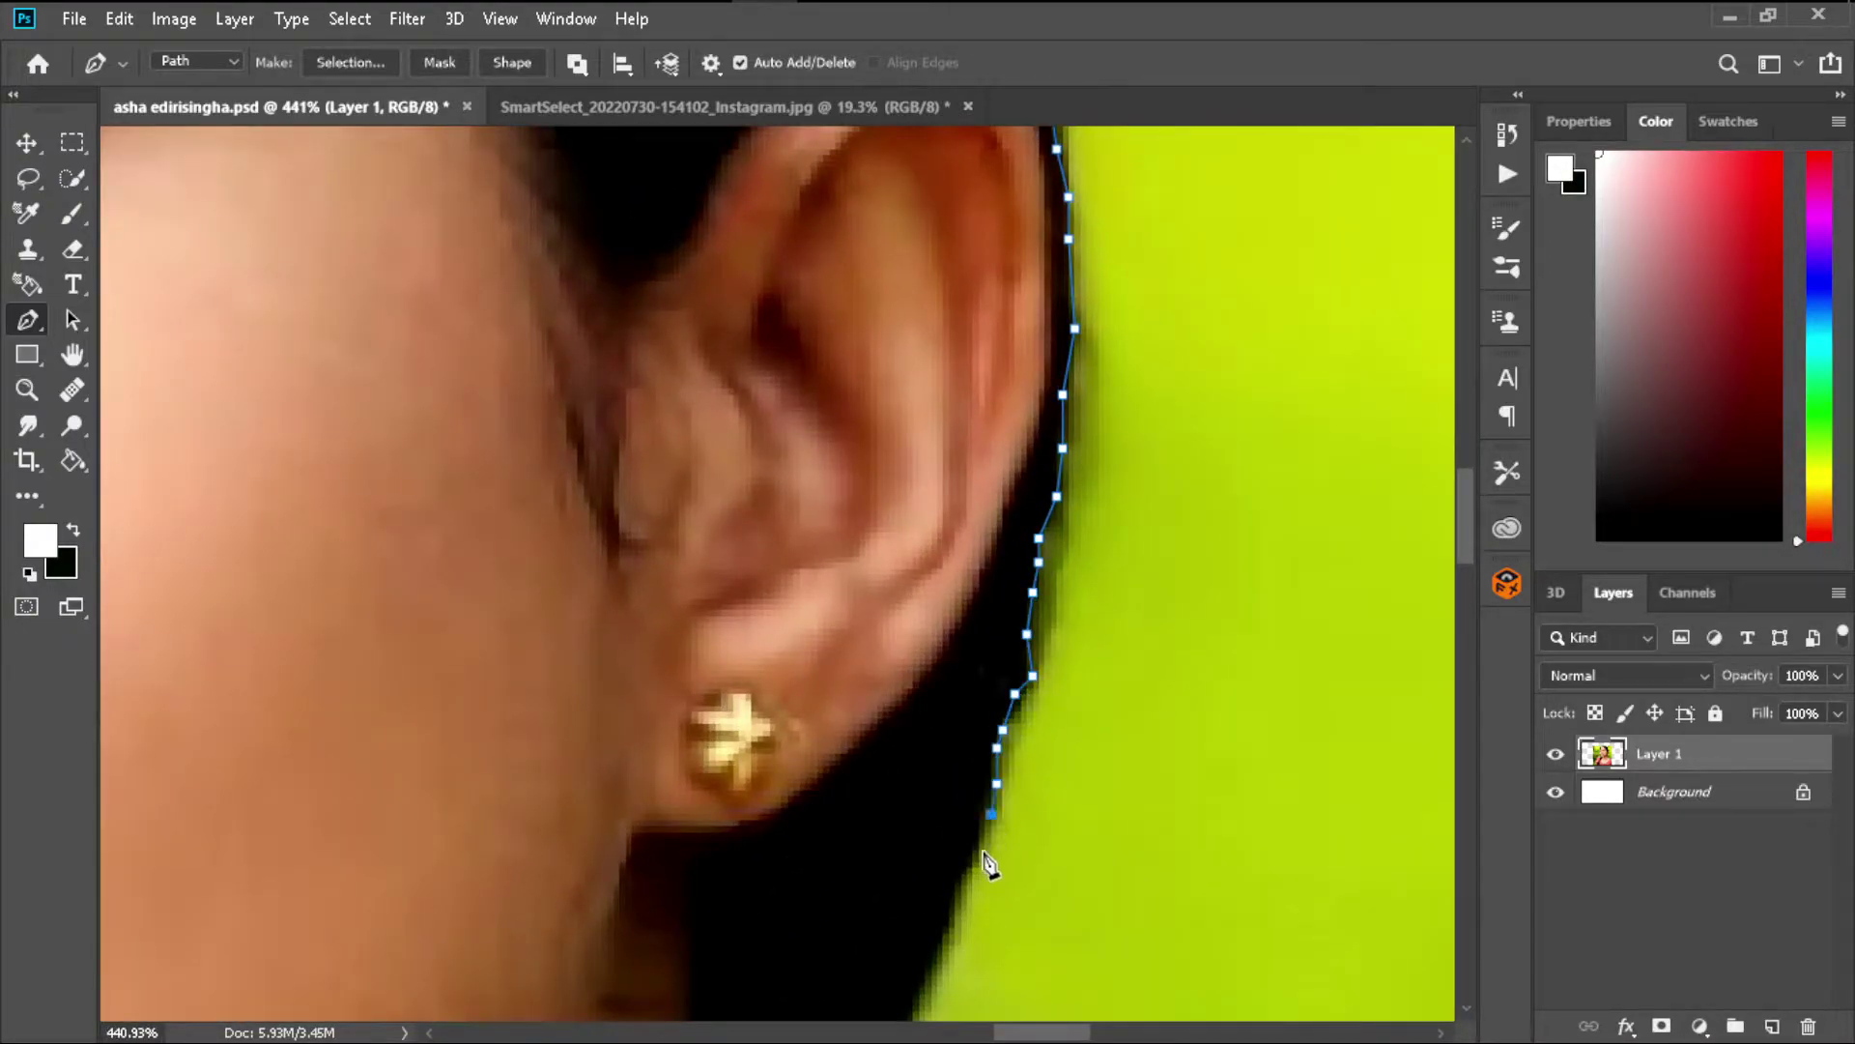
scroll(985, 773, up, 1)
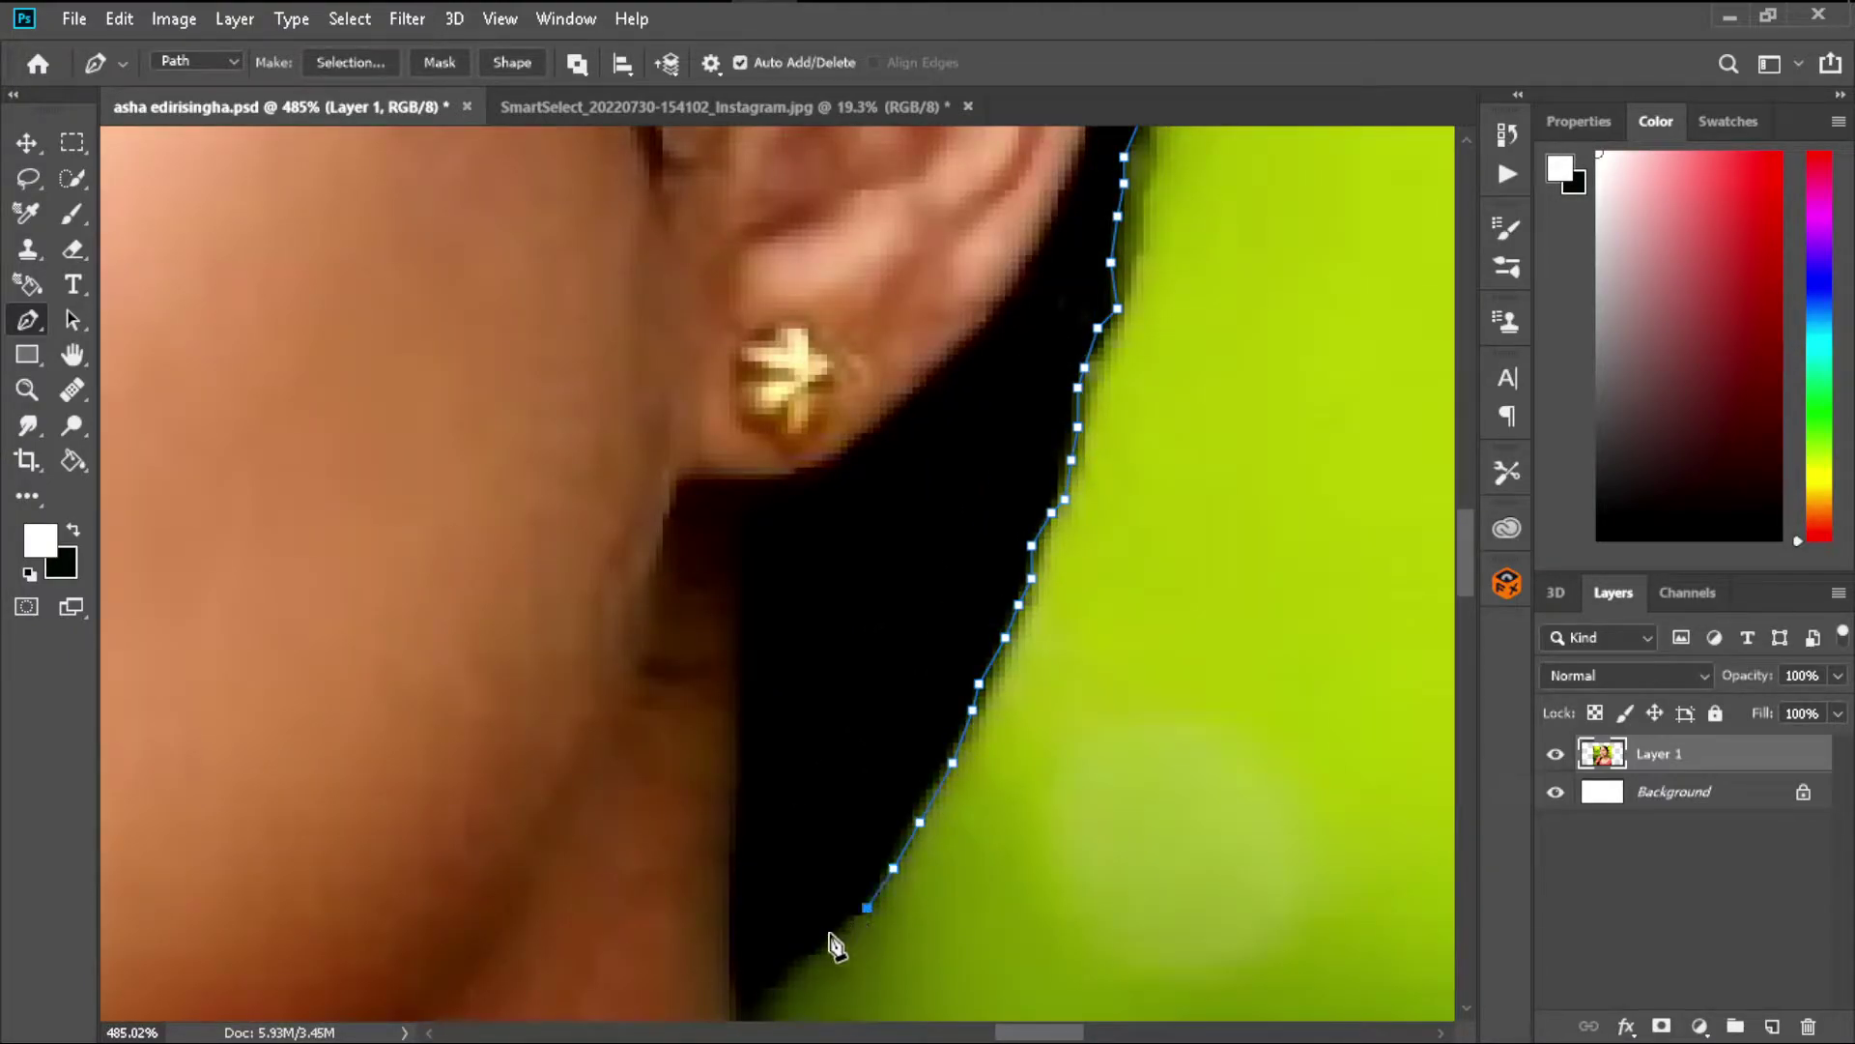
- Follow the dark hair edge below the earring down the neck outline
click(781, 967)
scroll(839, 483, down, 3)
scroll(765, 630, up, 2)
click(813, 670)
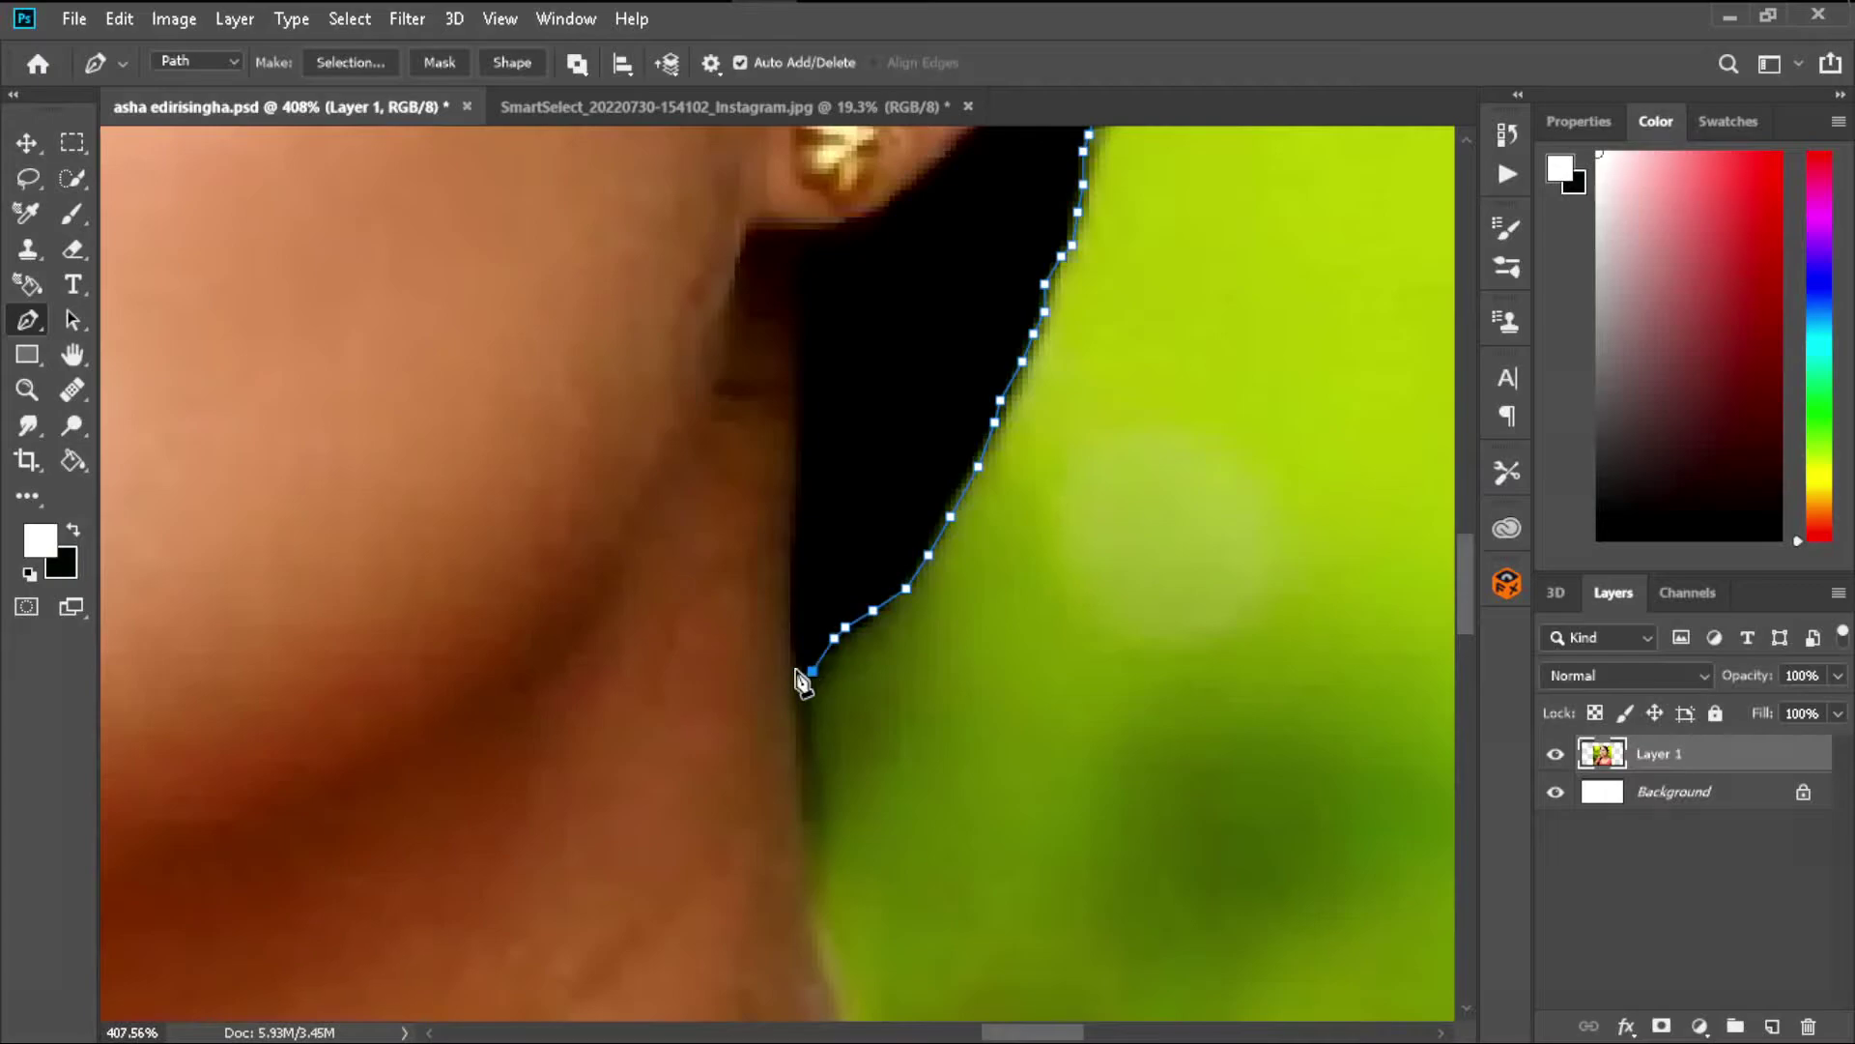
click(811, 893)
scroll(816, 905, down, 2)
scroll(799, 779, down, 2)
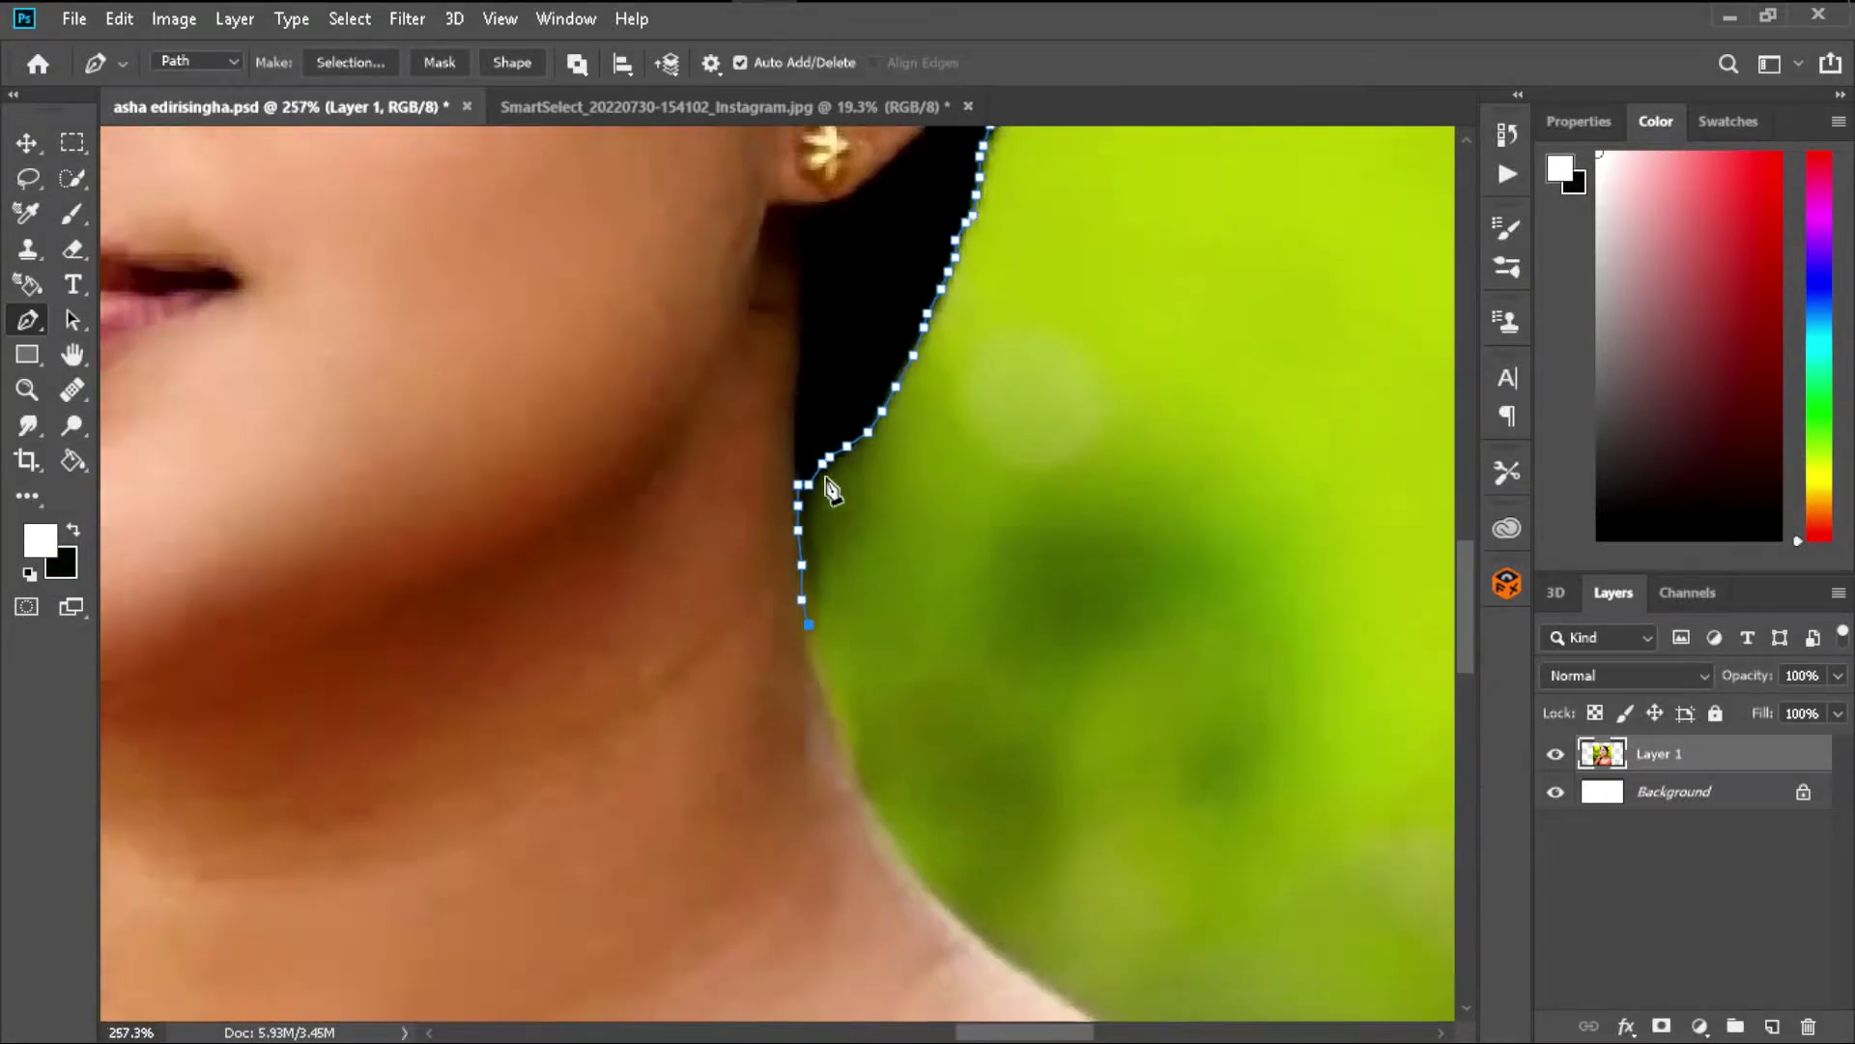
scroll(824, 489, up, 3)
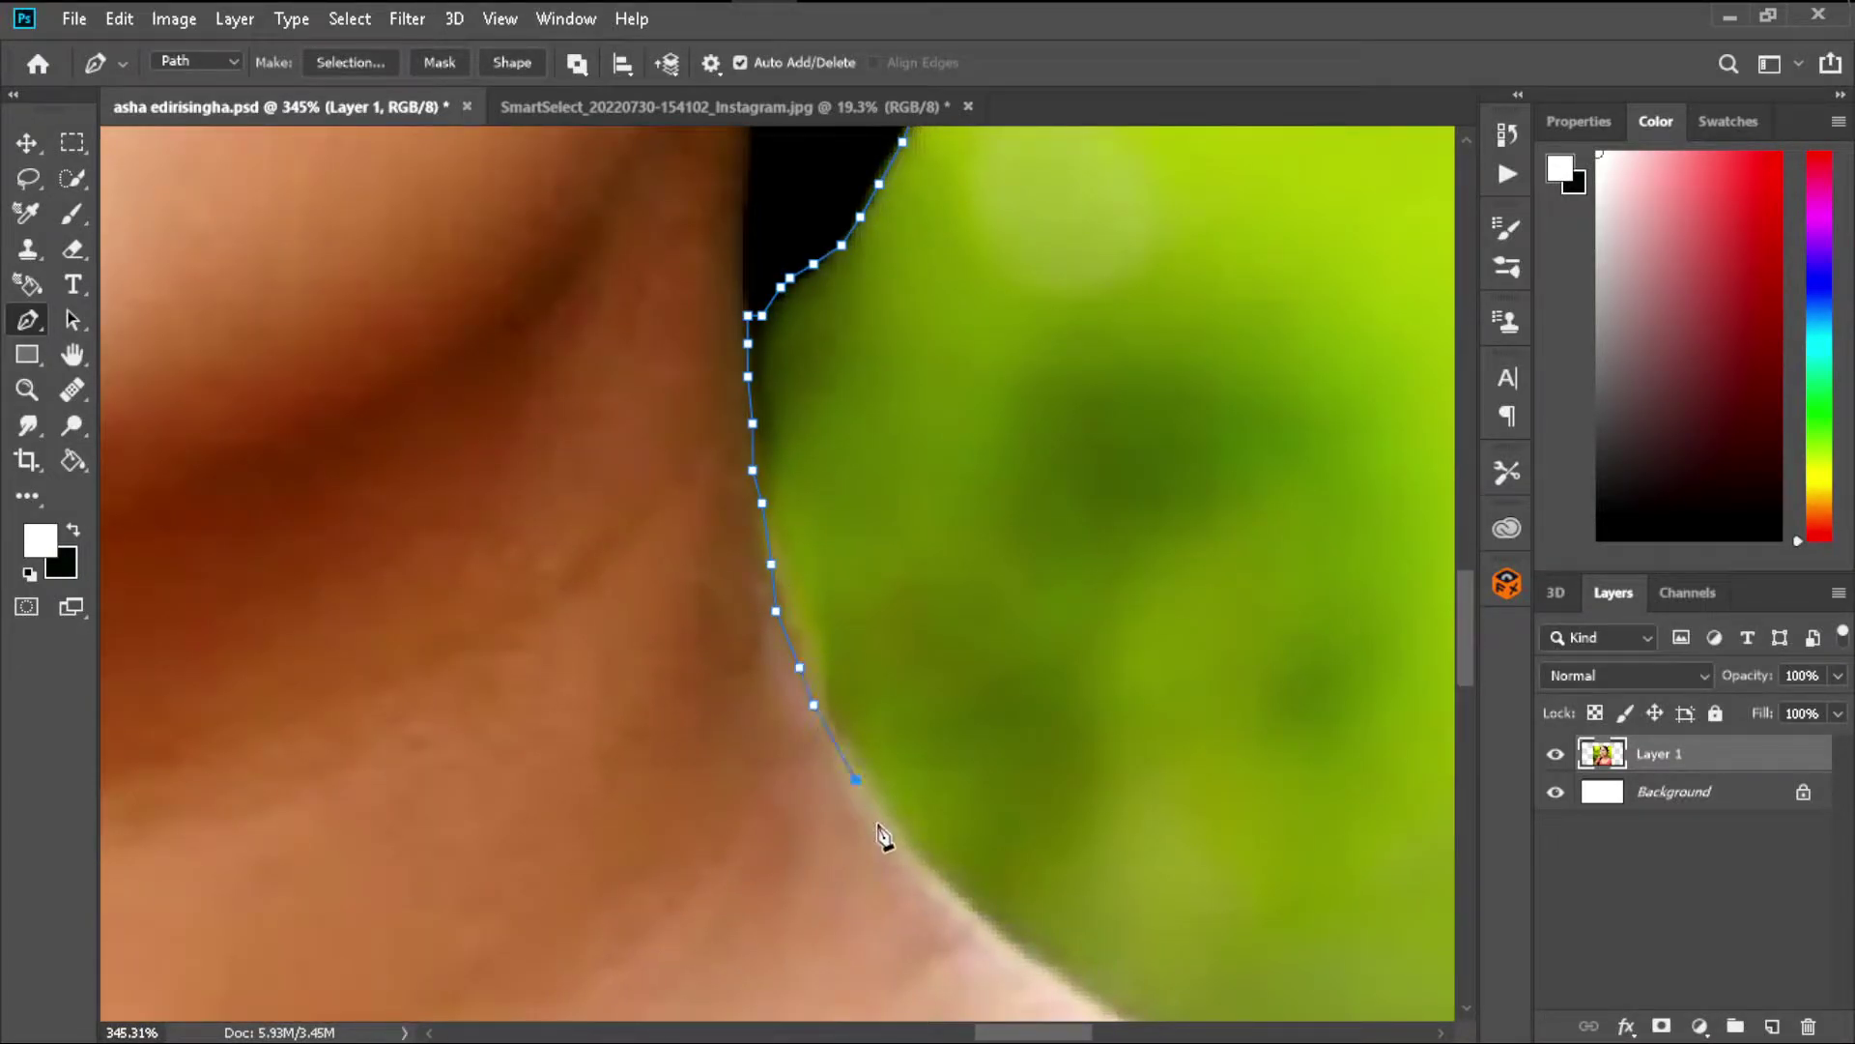
click(992, 925)
scroll(985, 928, down, 3)
scroll(715, 609, up, 3)
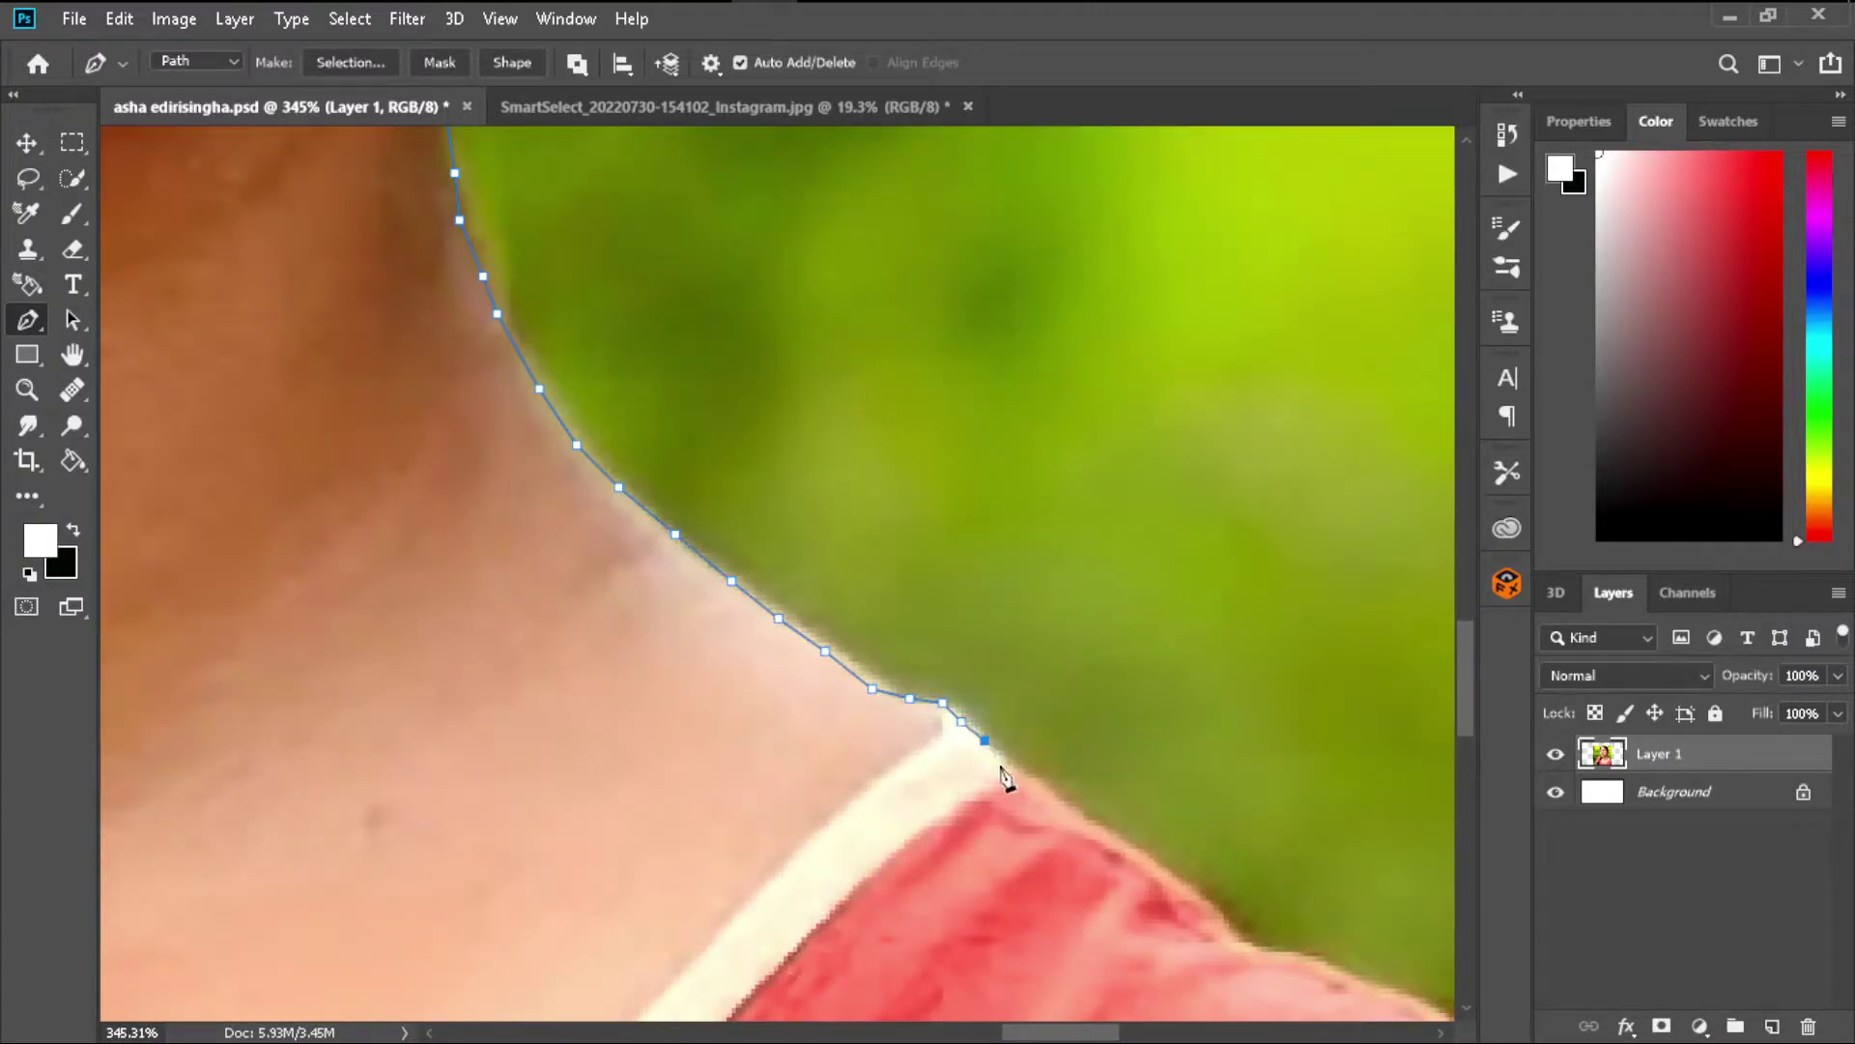
- Add an anchor at the shoulder's outer edge and close the outline path
scroll(1093, 826, down, 2)
scroll(1020, 729, up, 3)
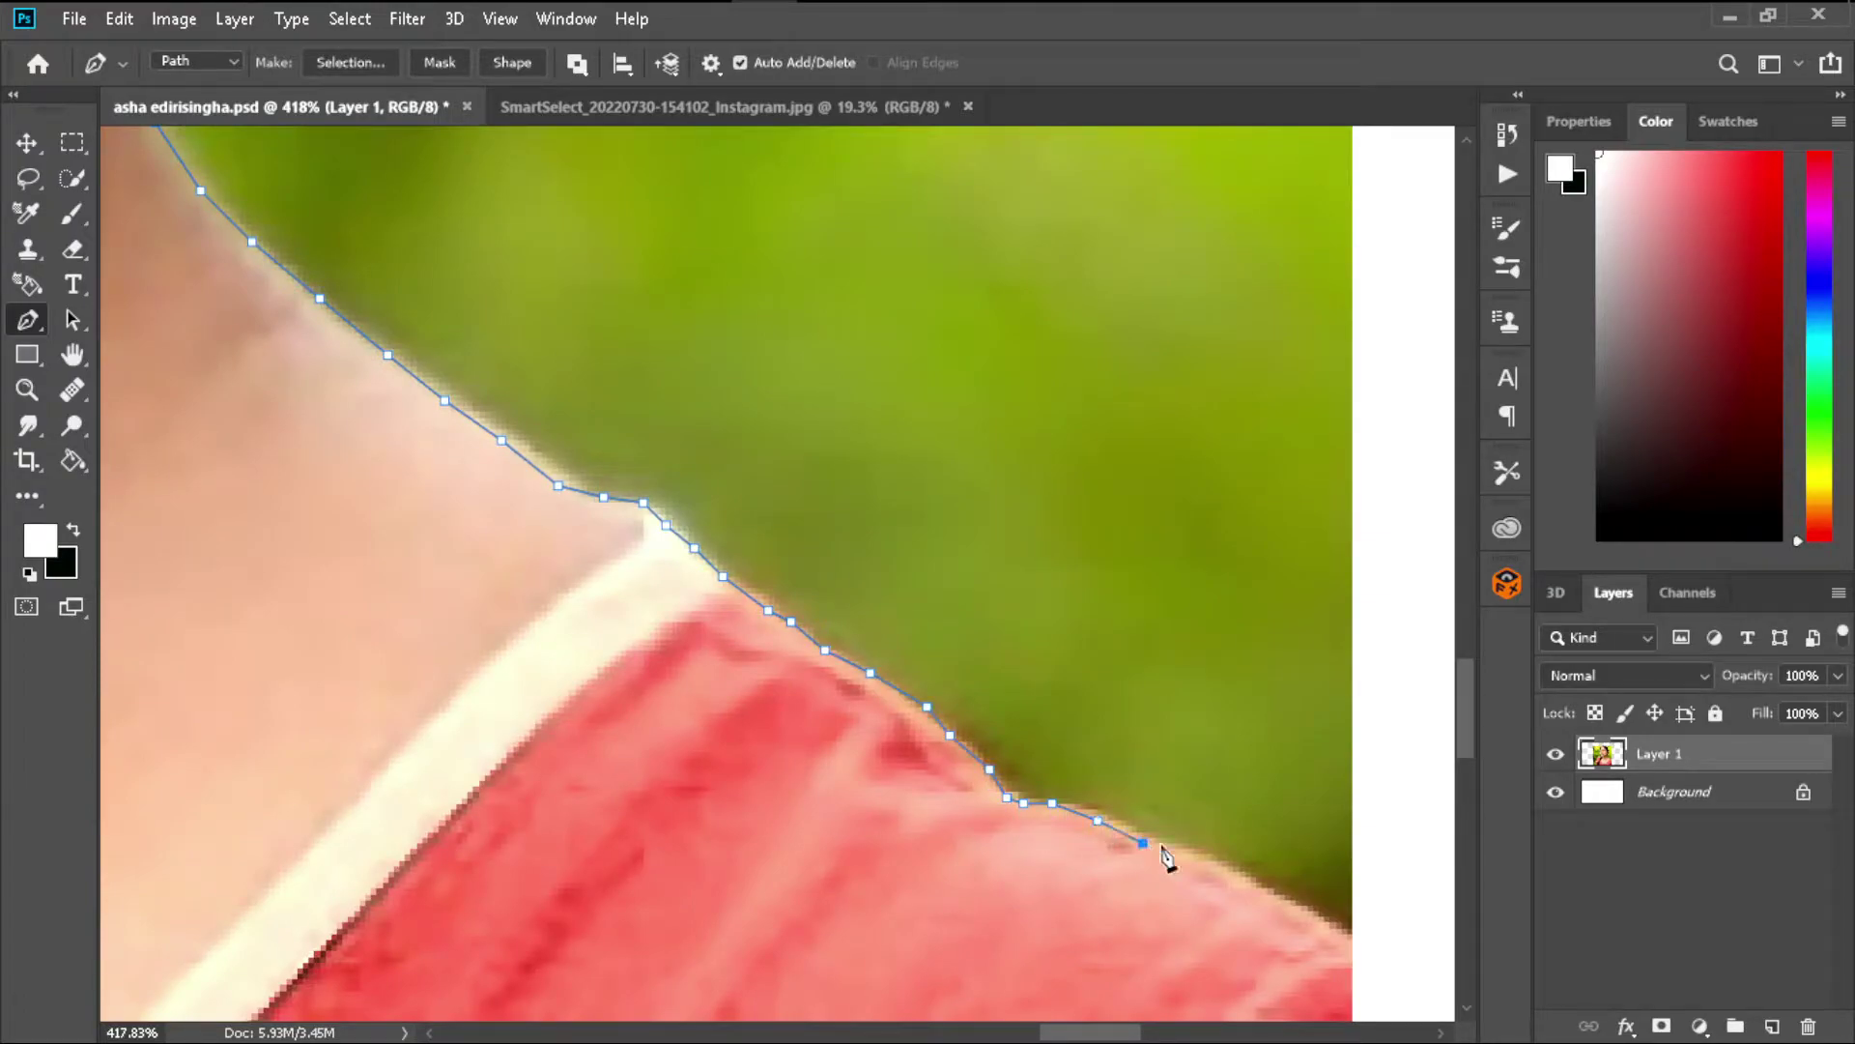
scroll(1242, 867, down, 5)
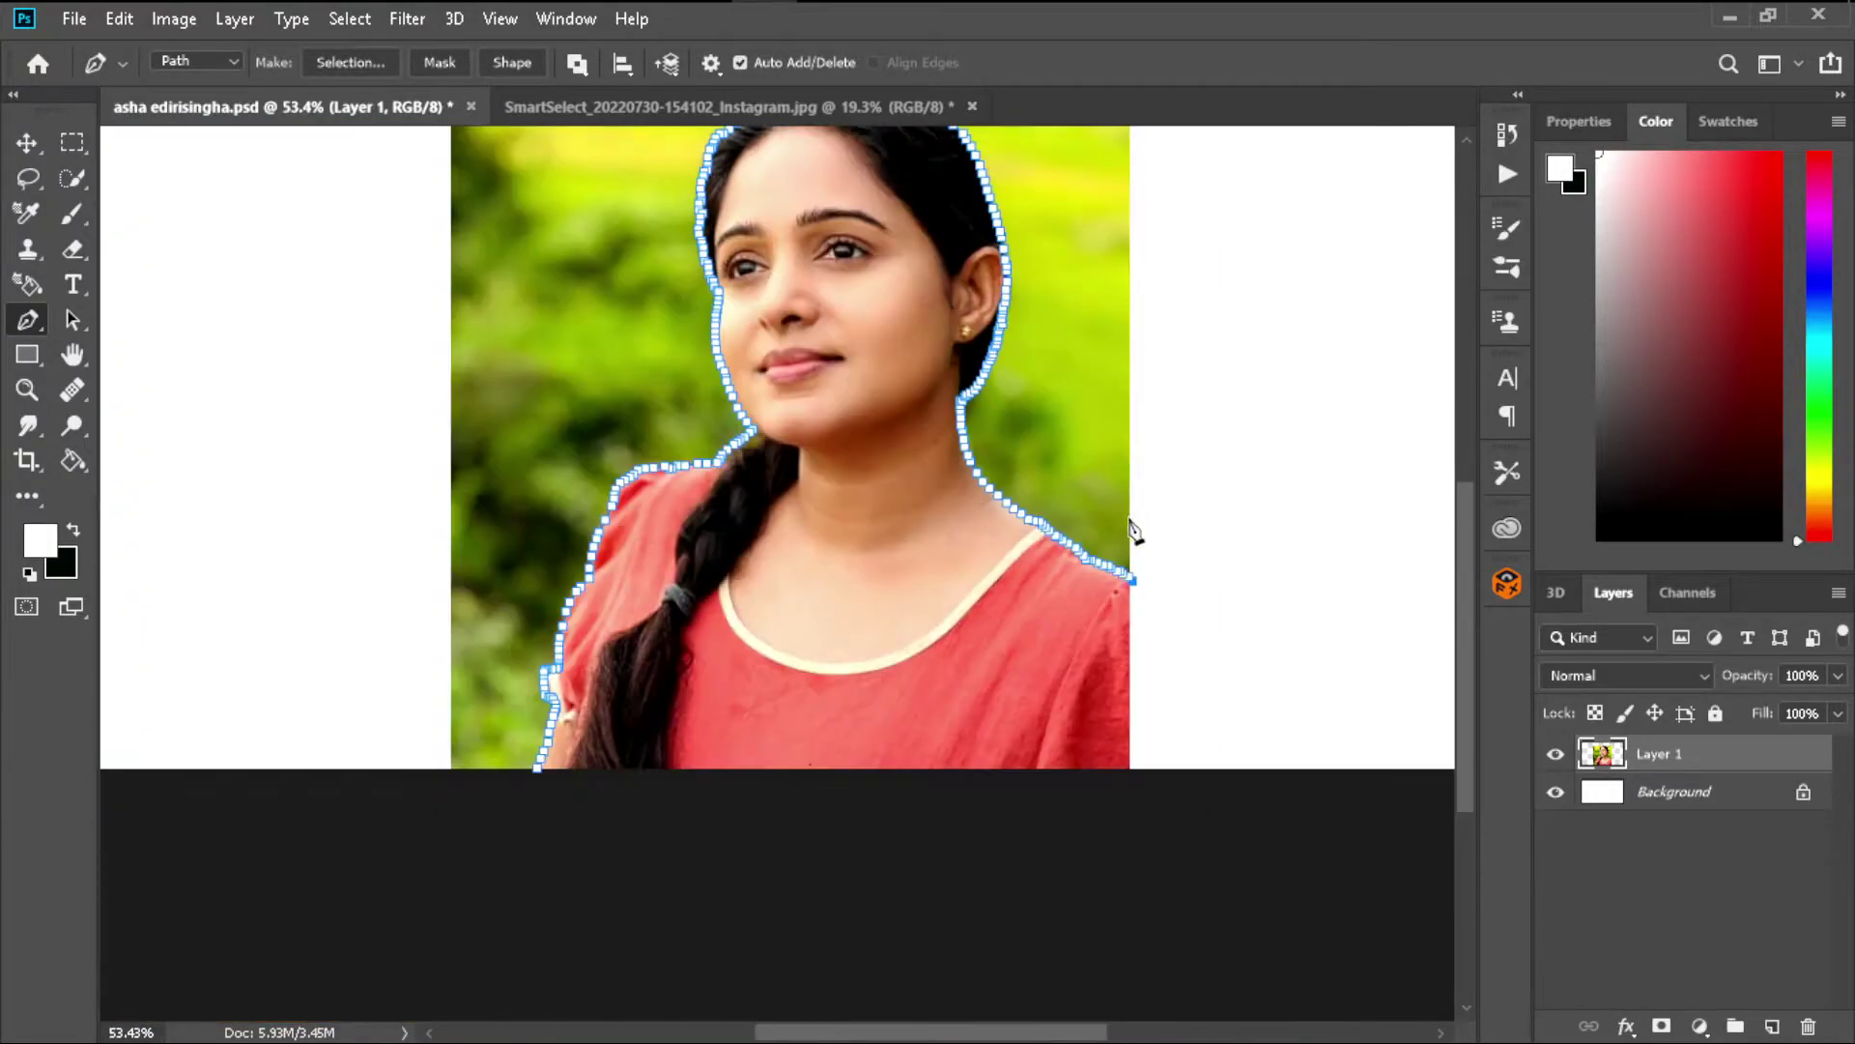
click(560, 816)
scroll(580, 802, up, 5)
click(624, 766)
scroll(738, 744, down, 5)
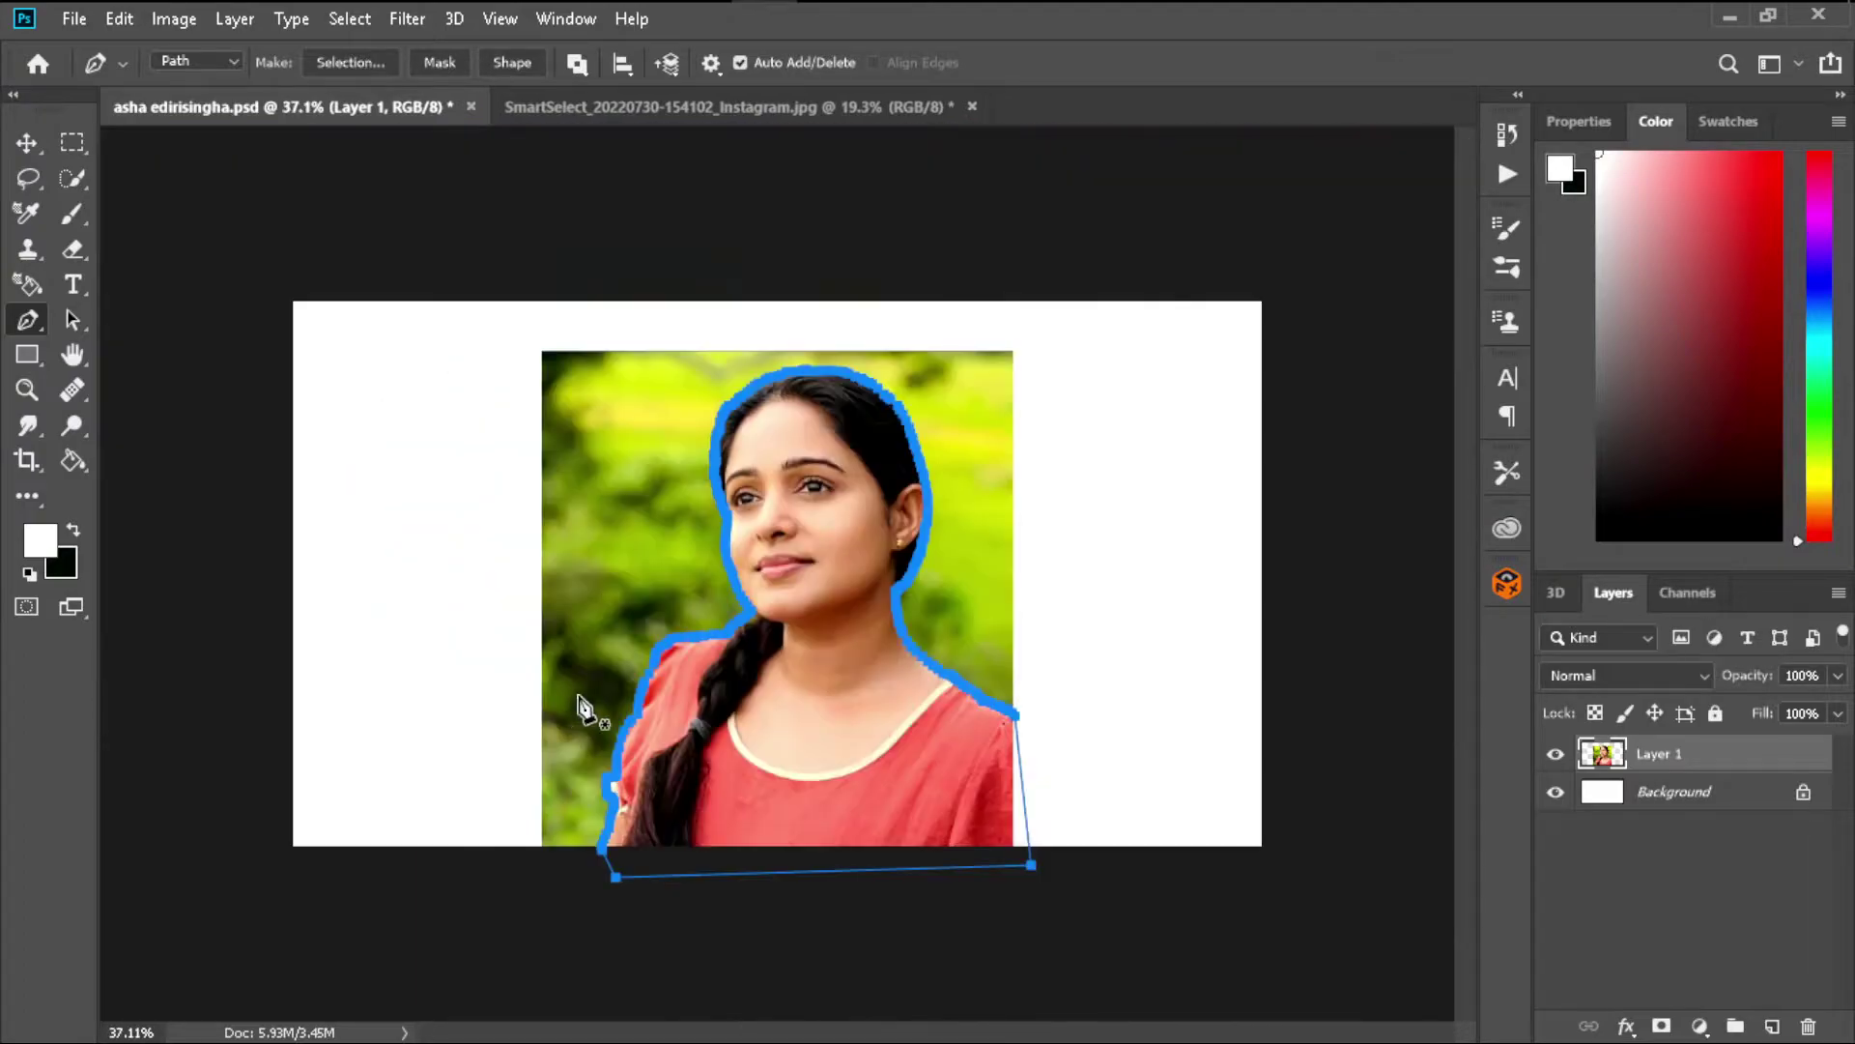
- Turn the closed path into a selection, copy it to Layer 2, and hide Layer 1
right_click(798, 605)
click(850, 666)
click(1060, 355)
key(ctrl+j)
click(1555, 792)
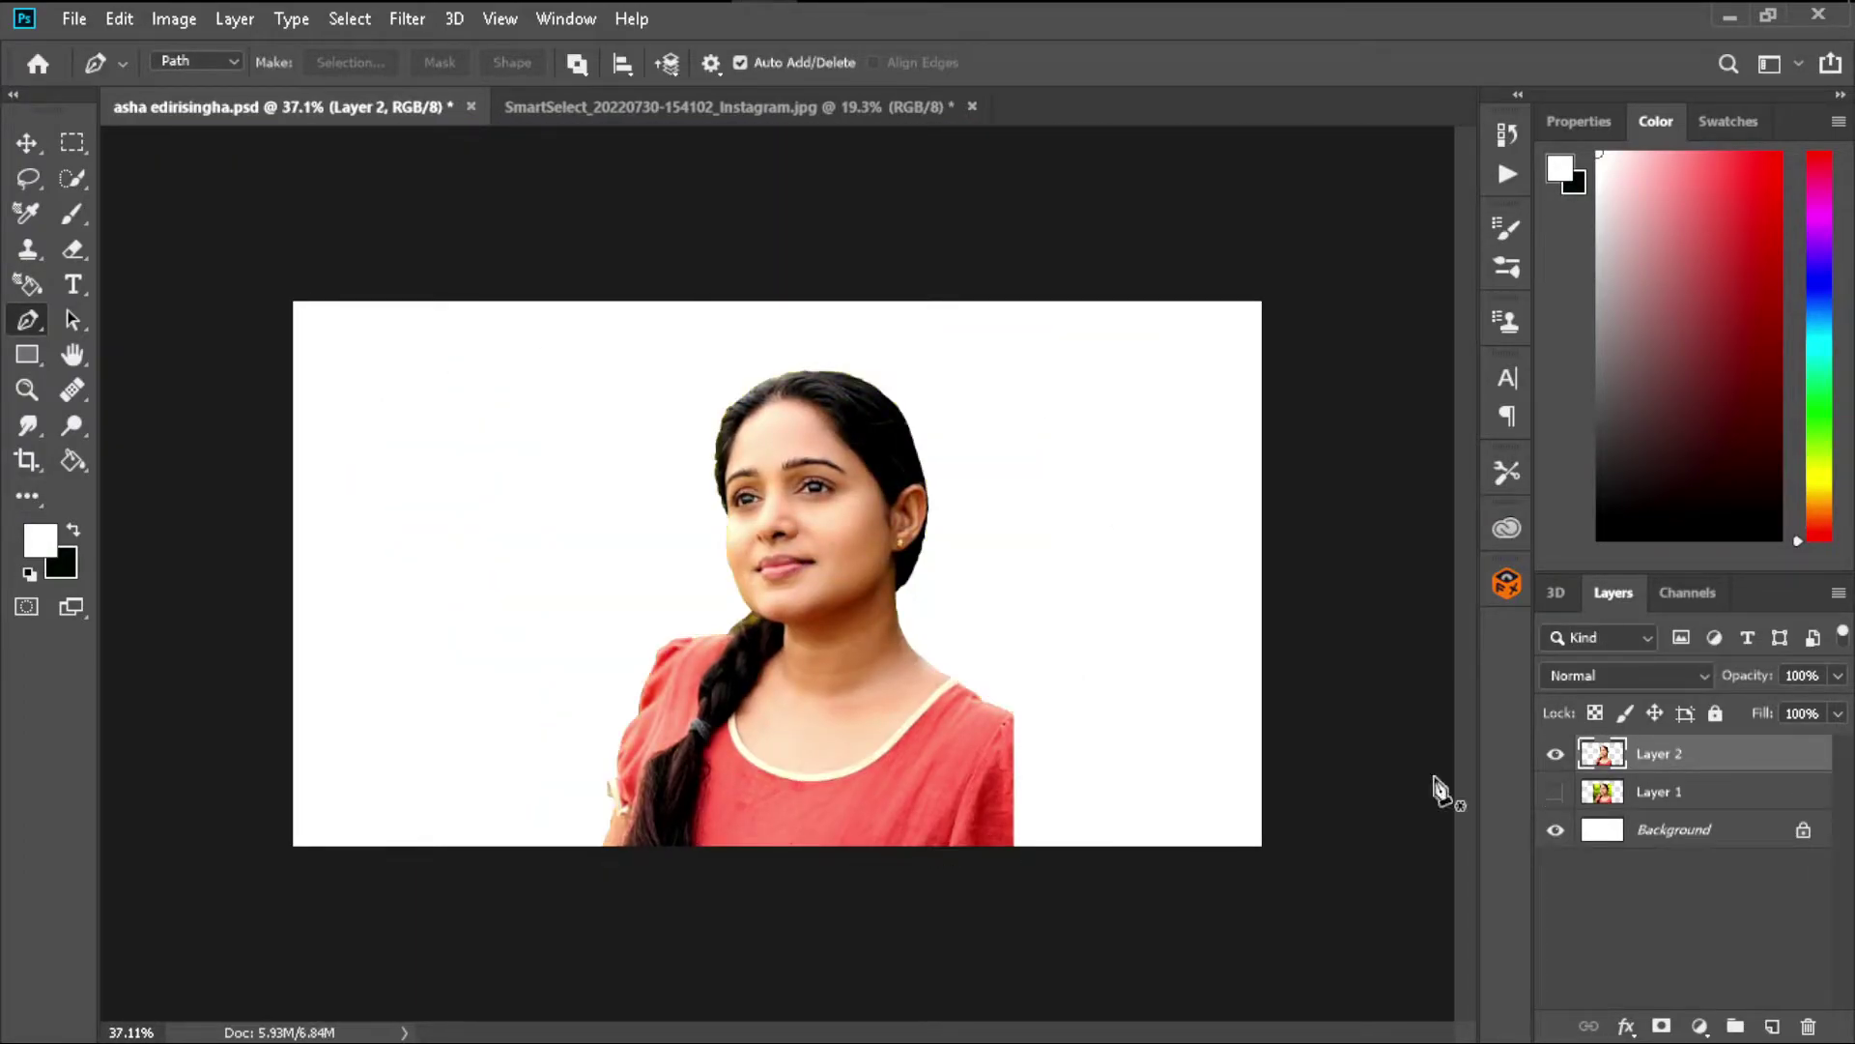
- Sample a green from the photo, fill the new Layer 3 with it, and hide the original photo
click(1000, 558)
key(alt+bracketleft)
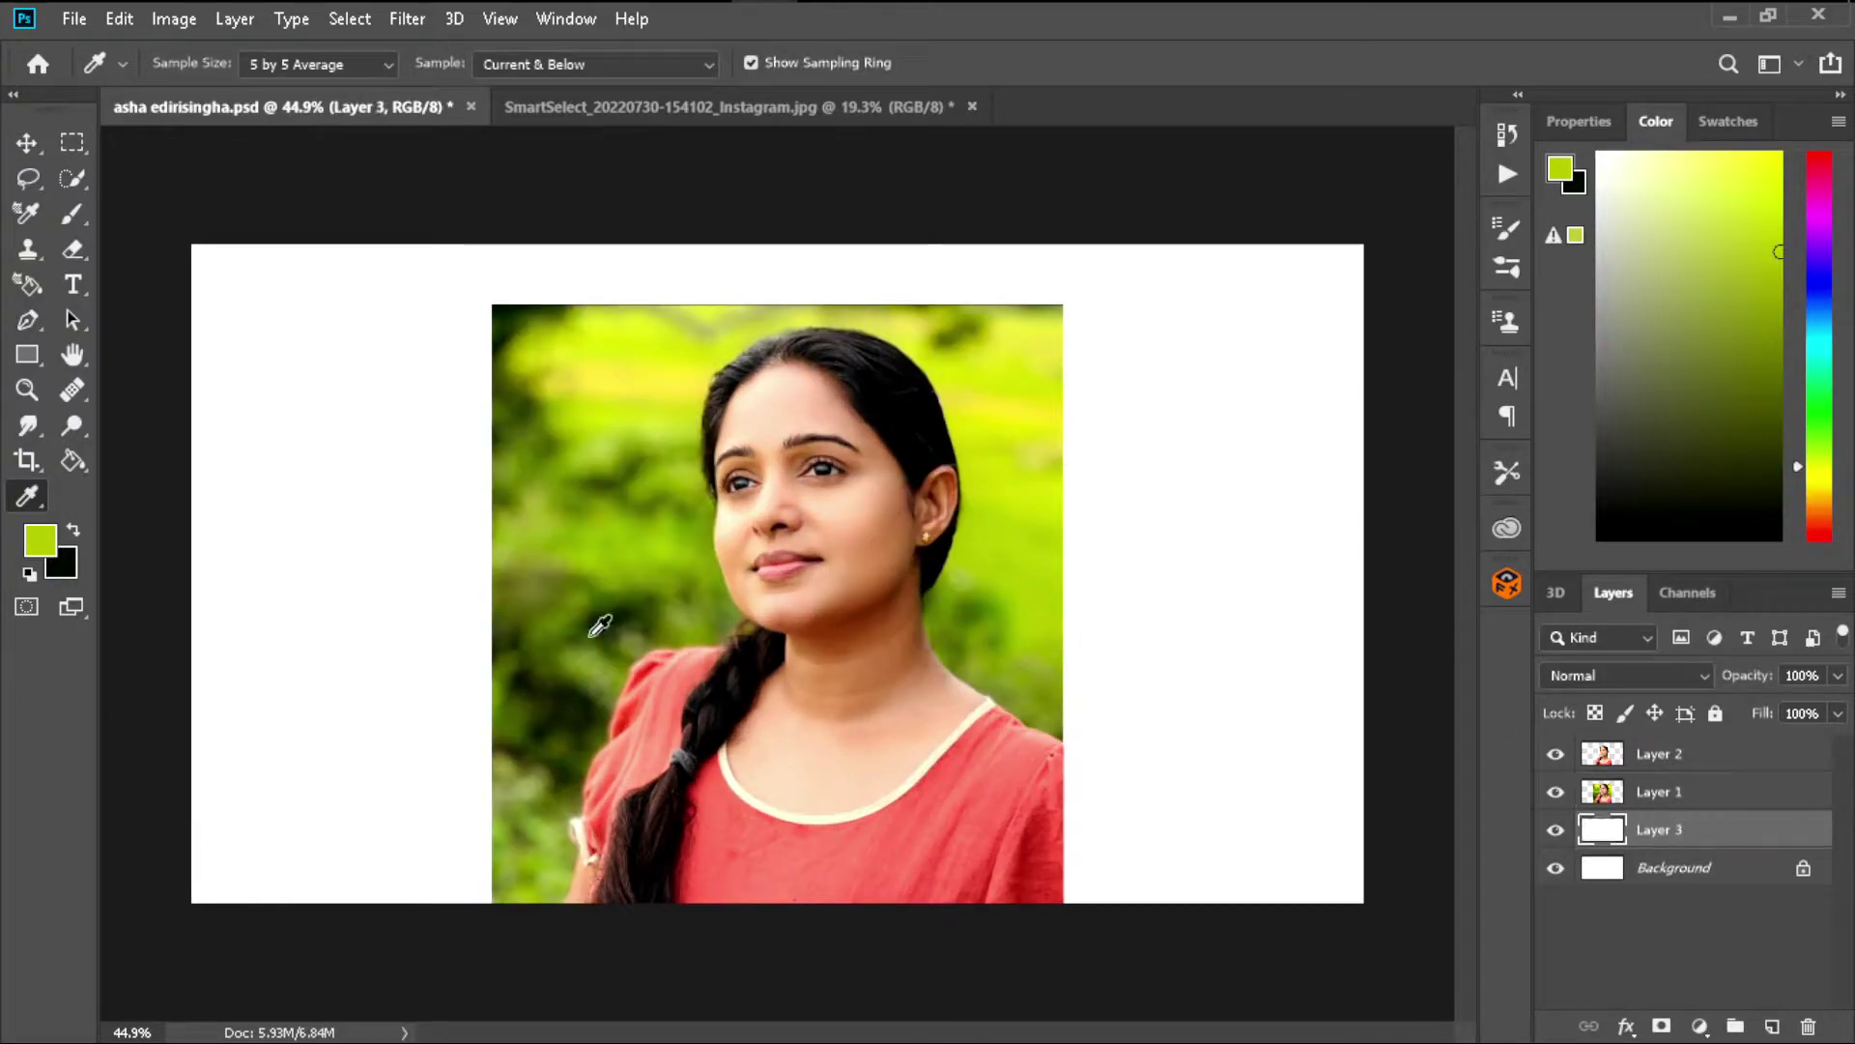
key(g)
click(1129, 564)
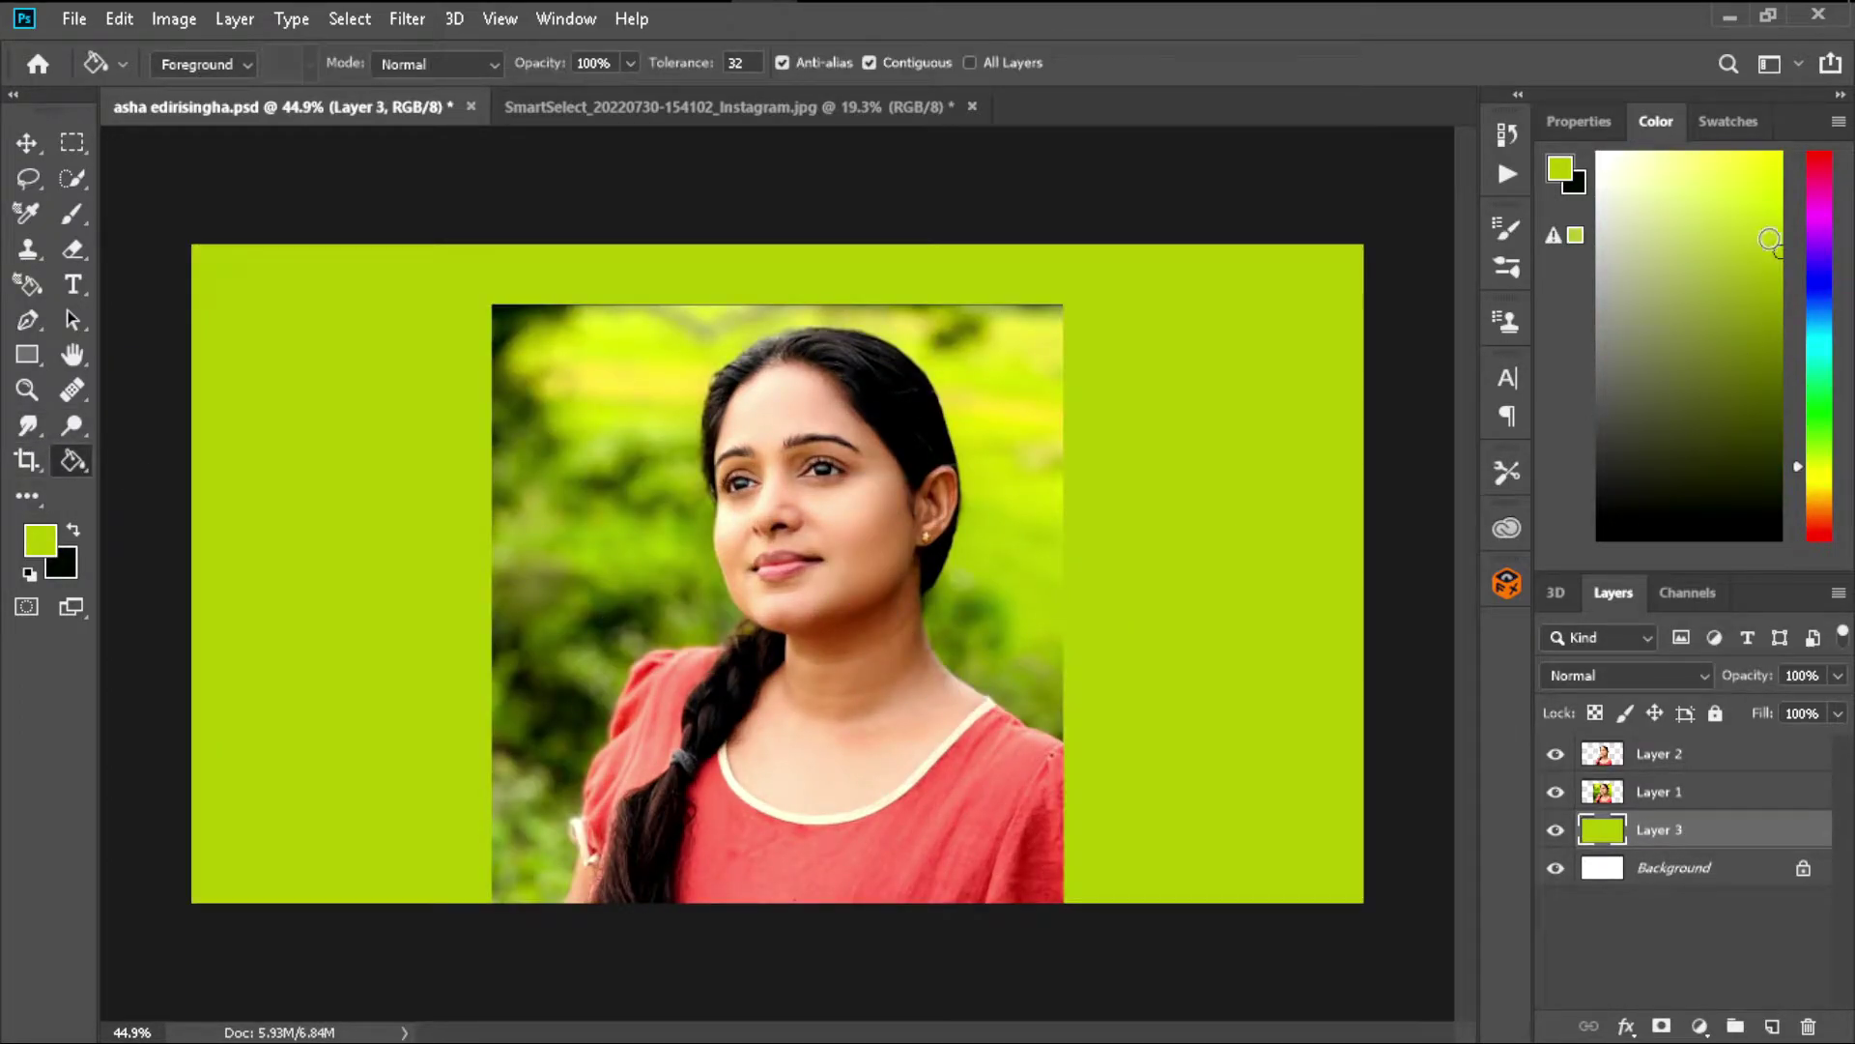
click(1556, 793)
- Refill the background with darker, olive, then brighter lime greens from the Color panel
click(1752, 278)
click(1190, 625)
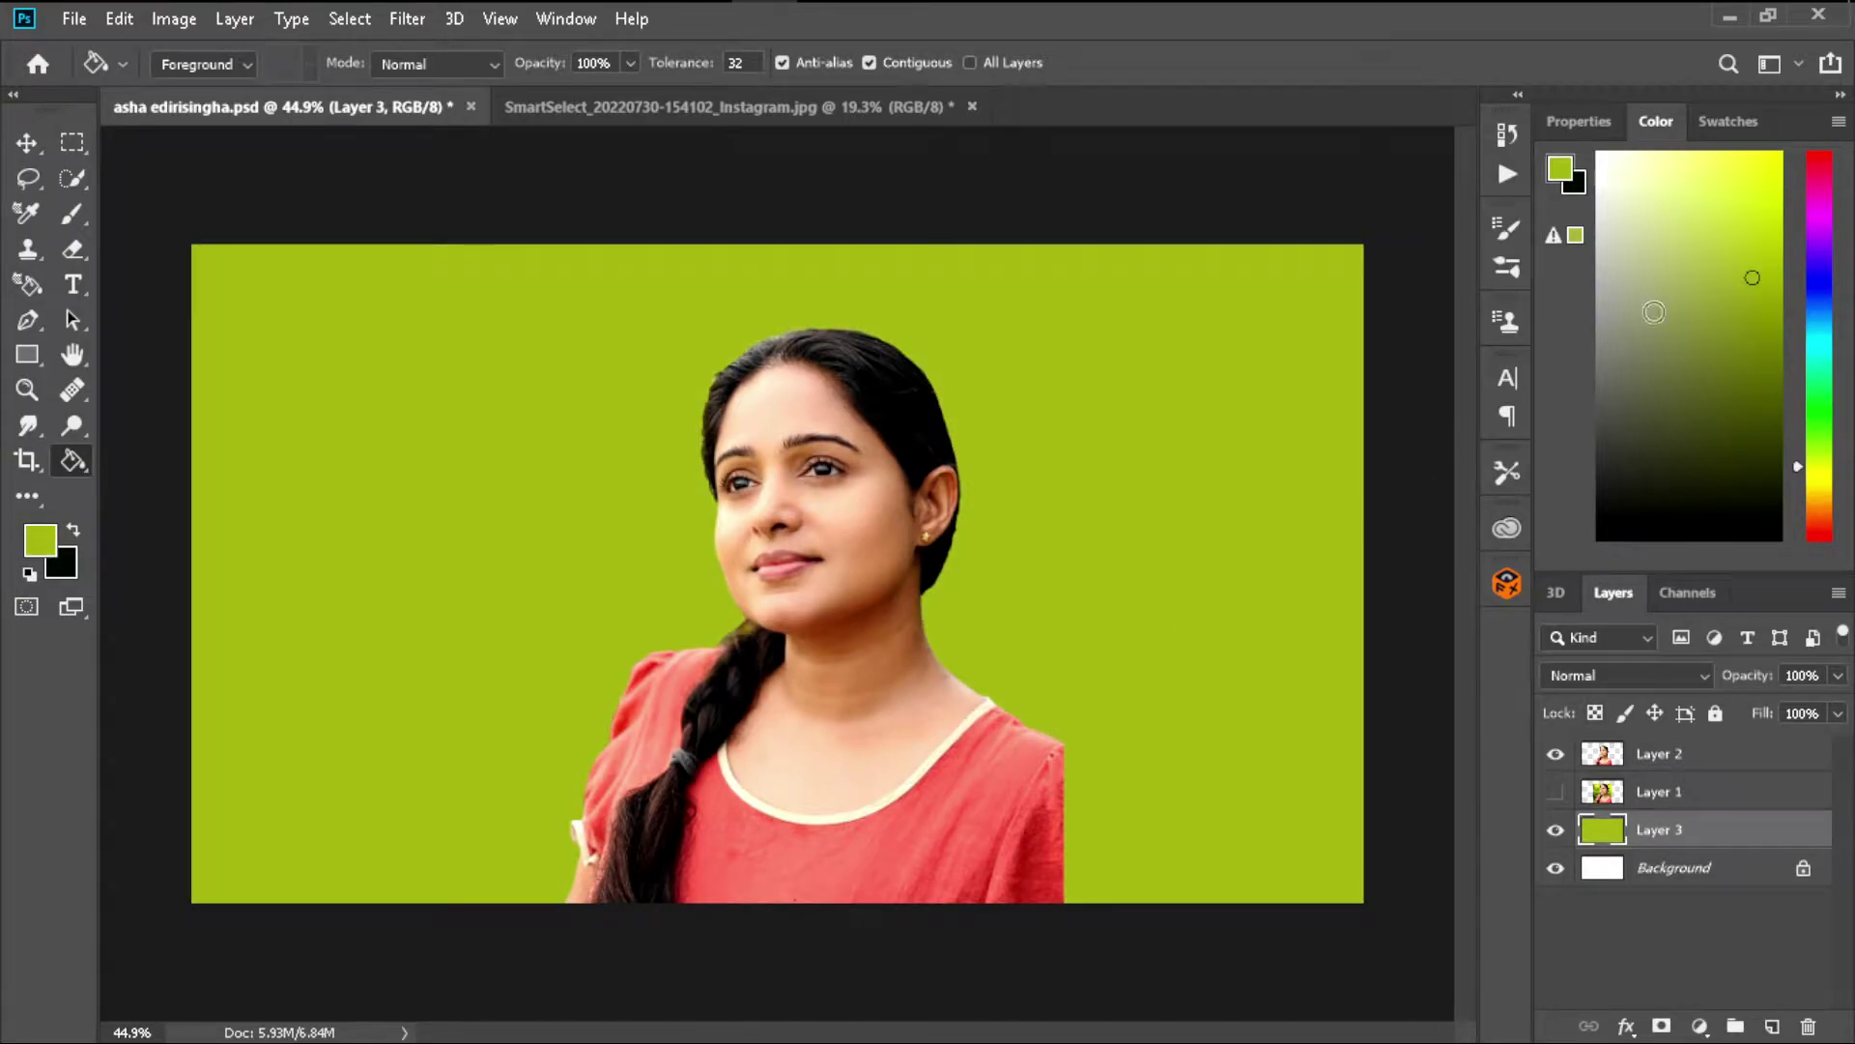
click(1700, 275)
click(1220, 507)
click(1724, 274)
click(1226, 526)
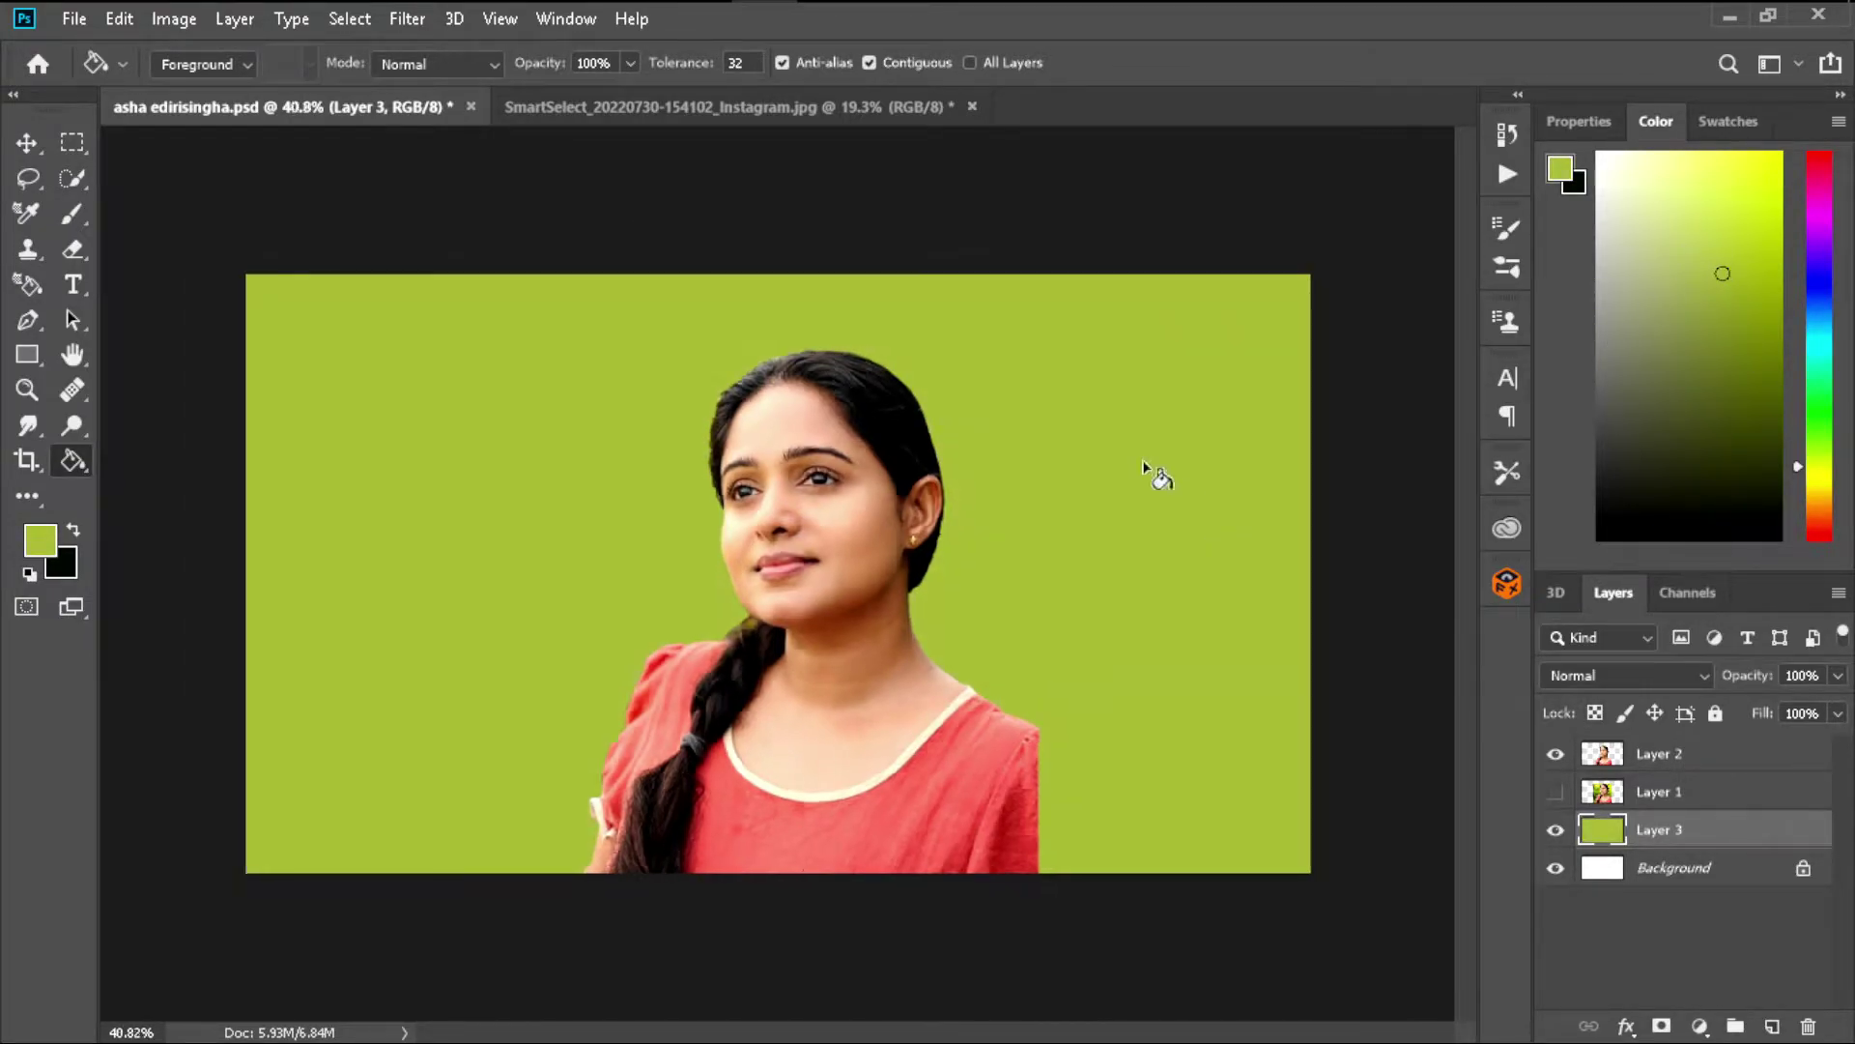
- Apply Unsharp Mask to Layer 2 at 112% amount, 8.2 px radius, threshold 0
click(1643, 769)
scroll(497, 414, up, 5)
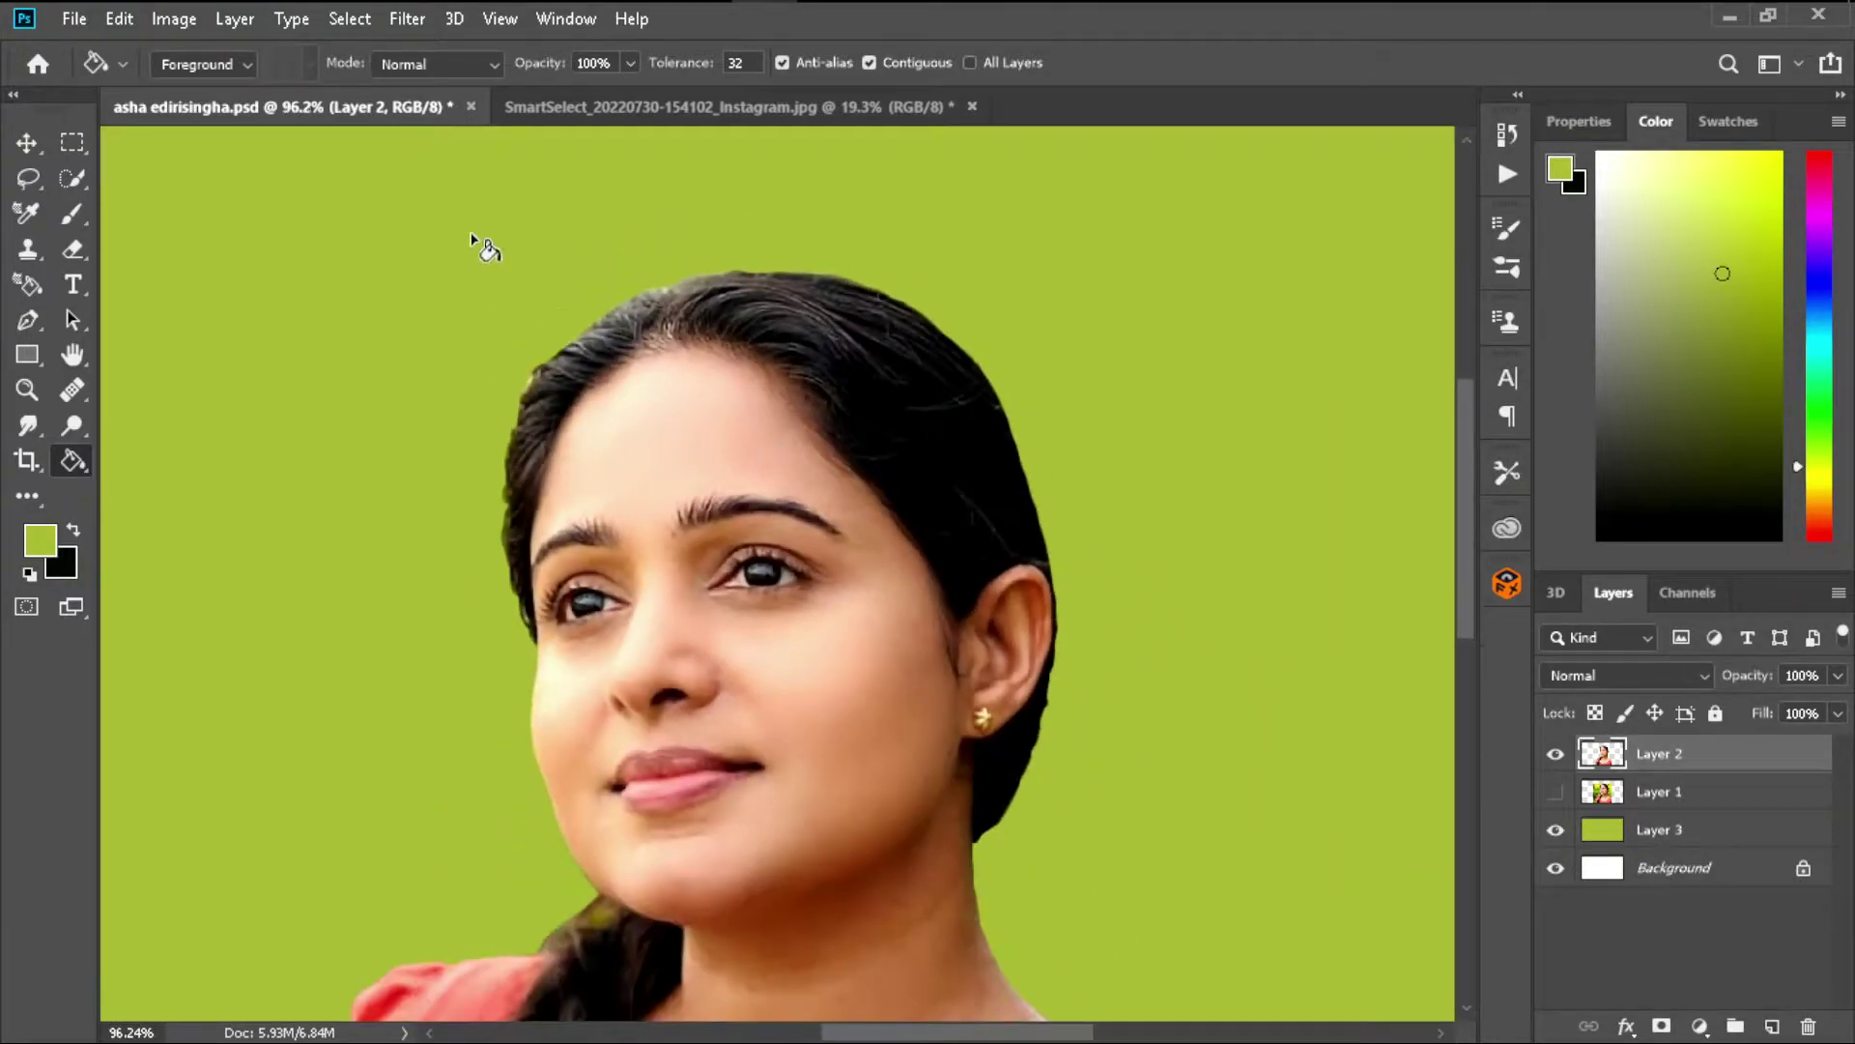
click(425, 23)
mouse_move(437, 481)
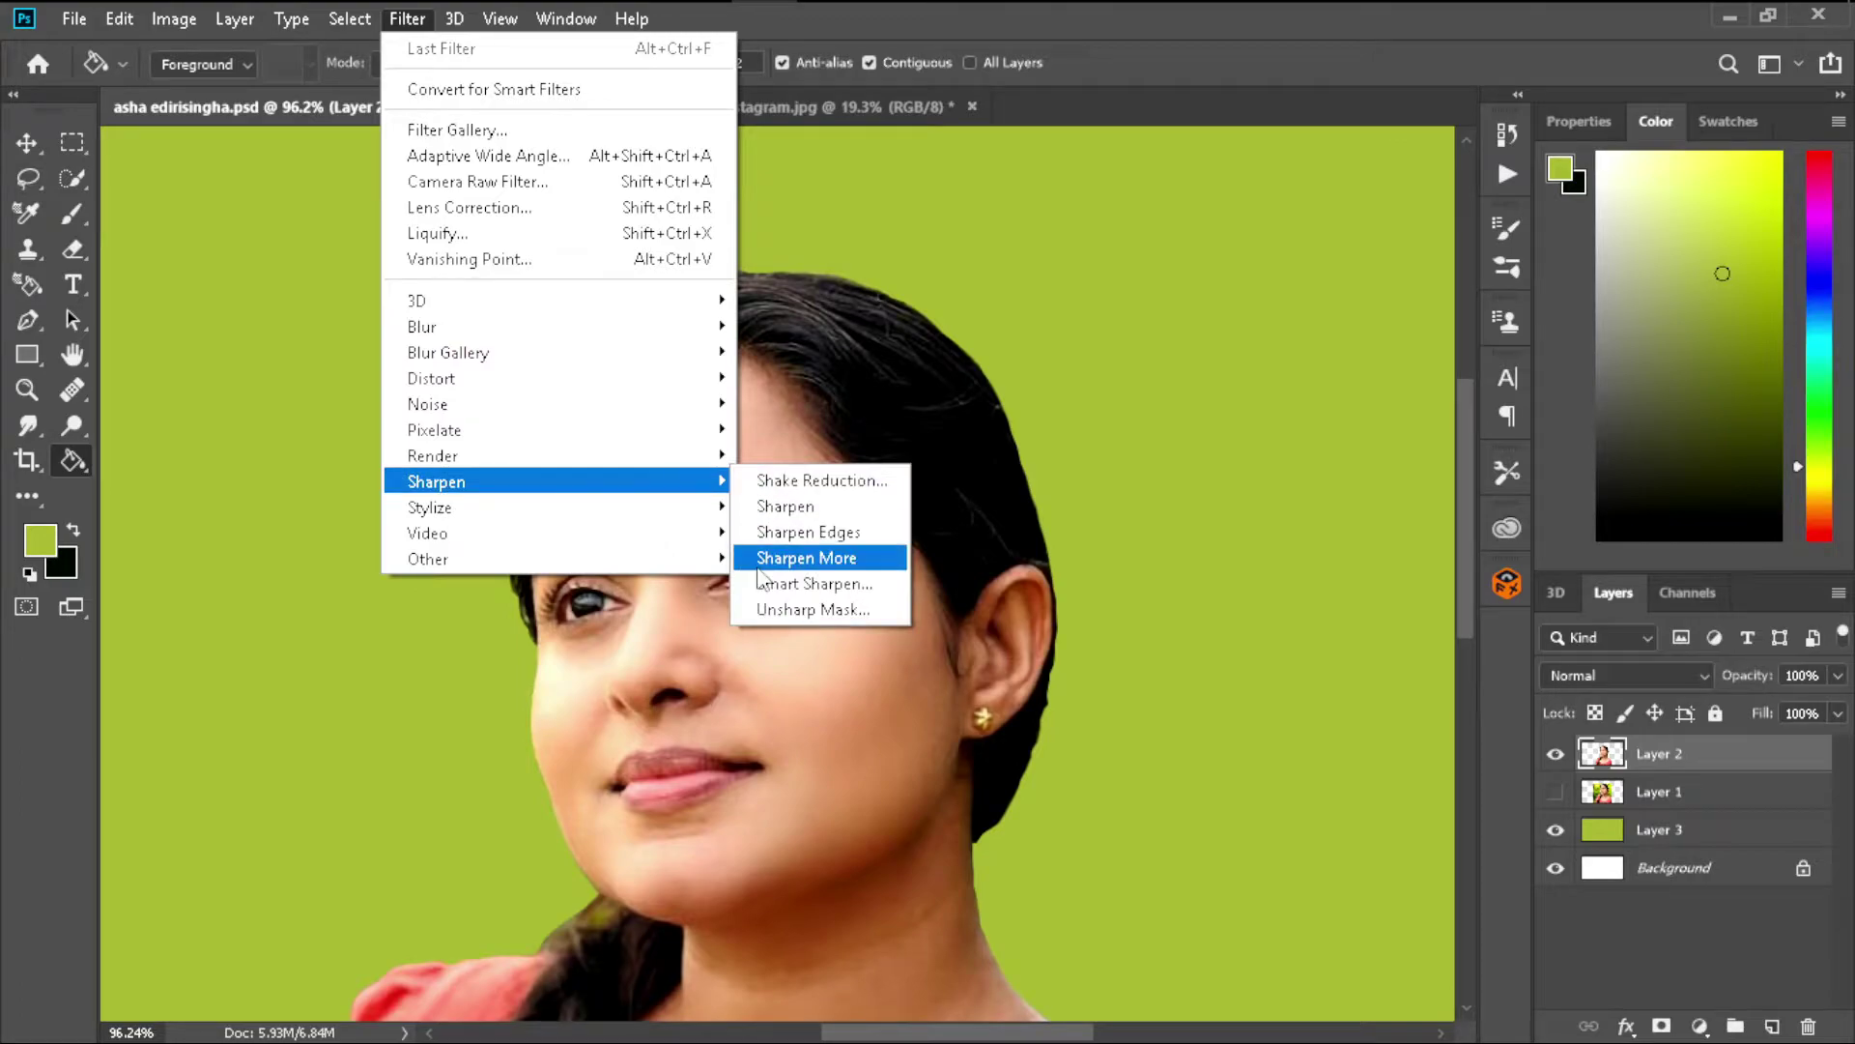
click(781, 611)
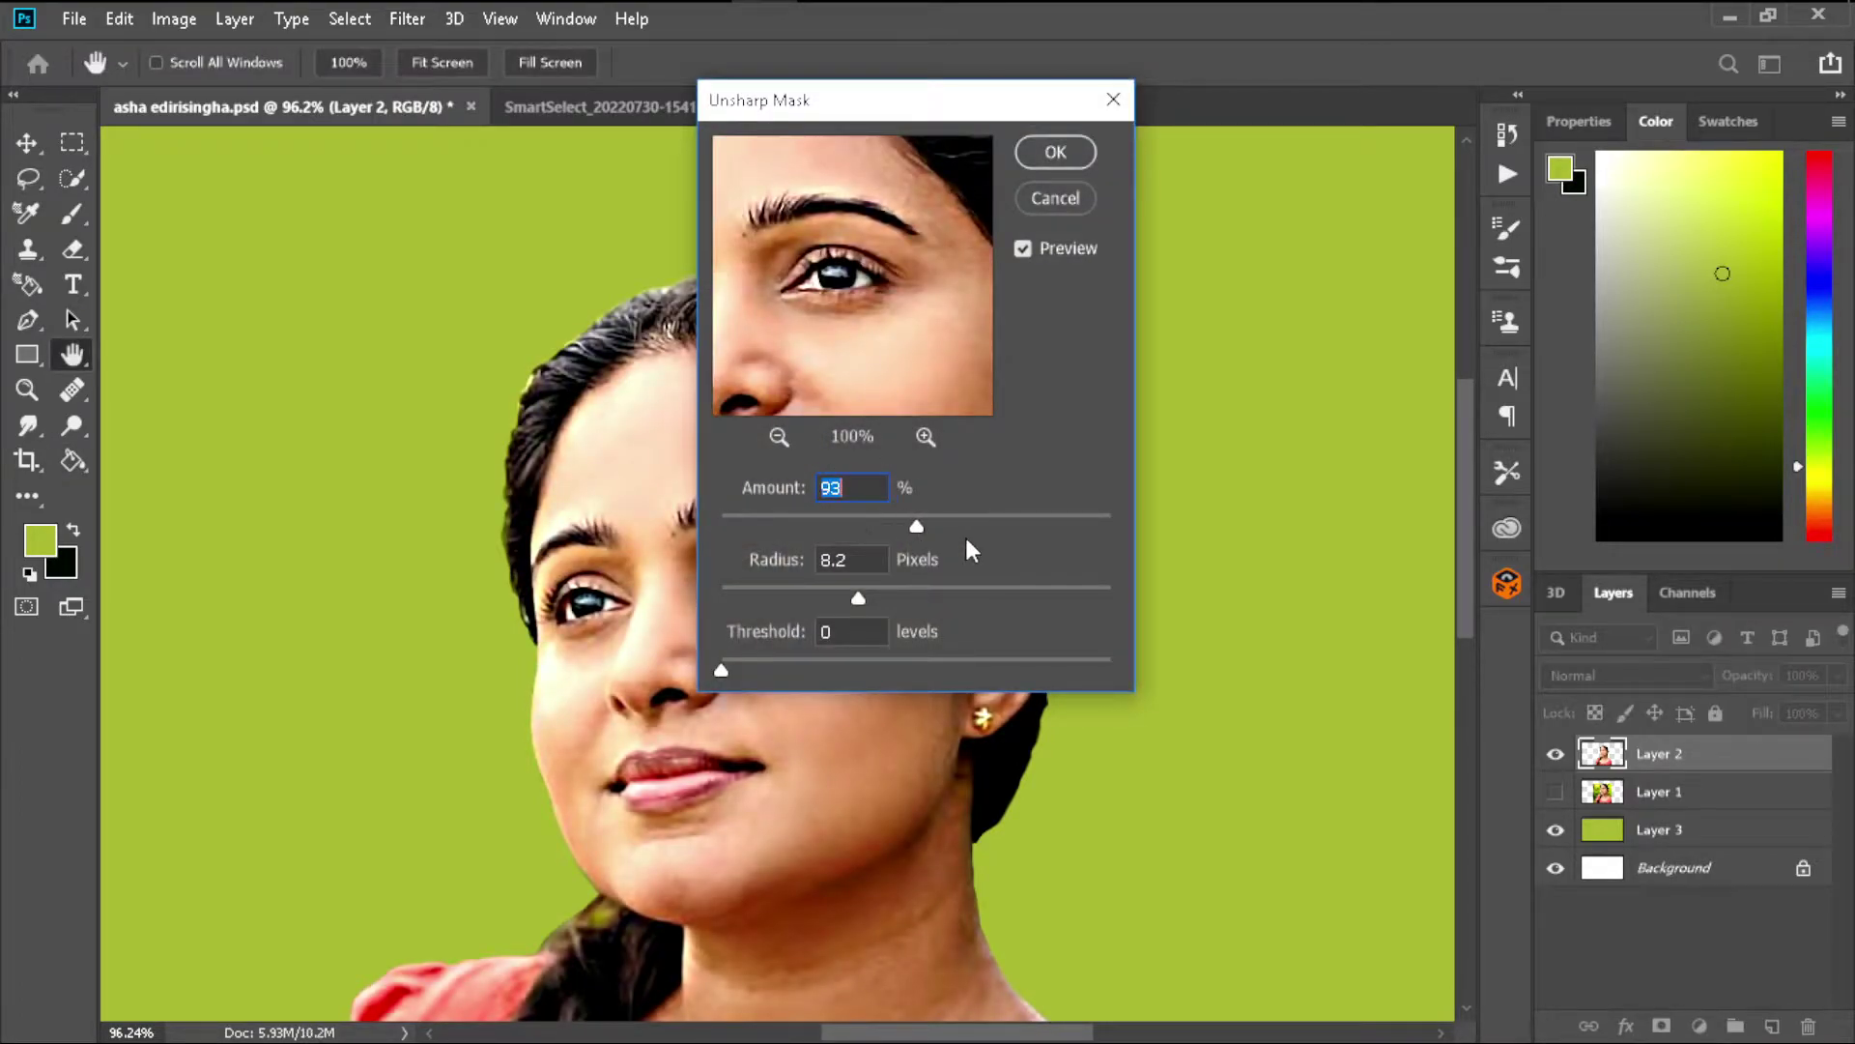
drag(916, 526, 933, 526)
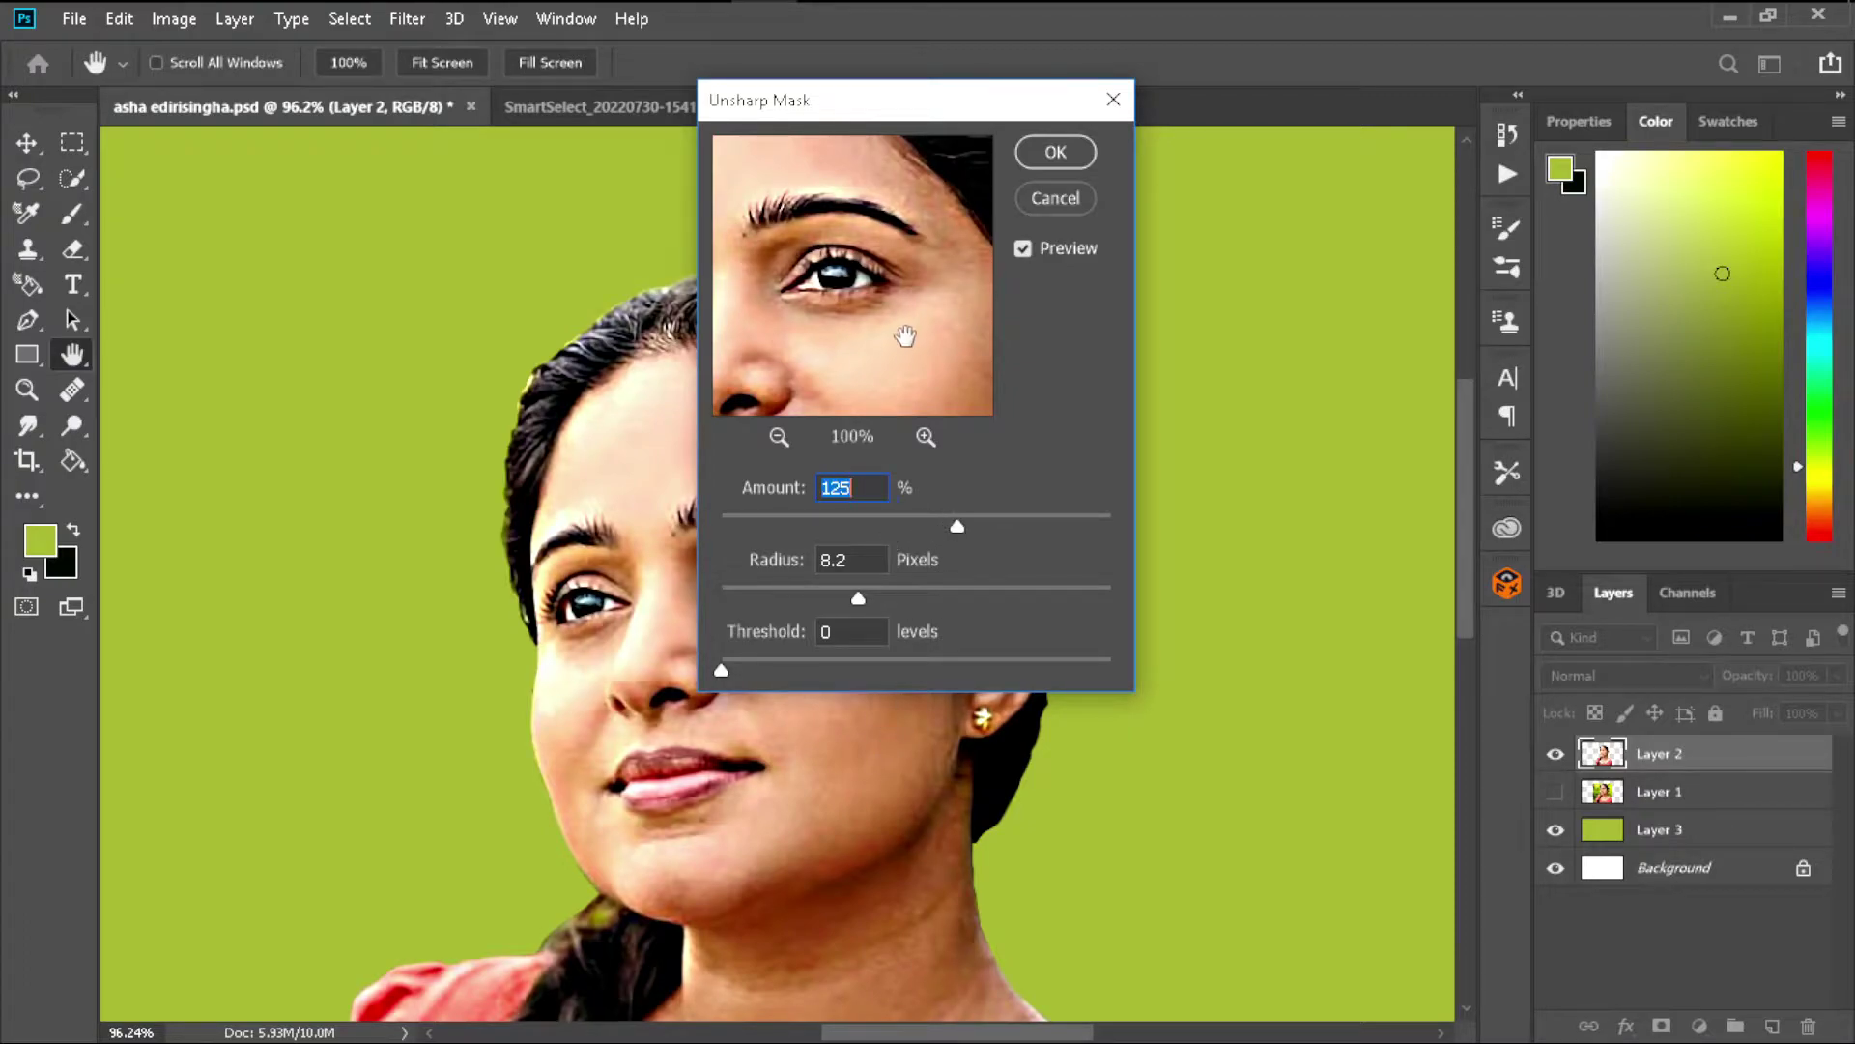
click(1068, 162)
key(g)
key(ctrl+0)
scroll(809, 413, up, 5)
- Select the Smudge tool at 28% strength with a 50 px brush
scroll(809, 414, down, 5)
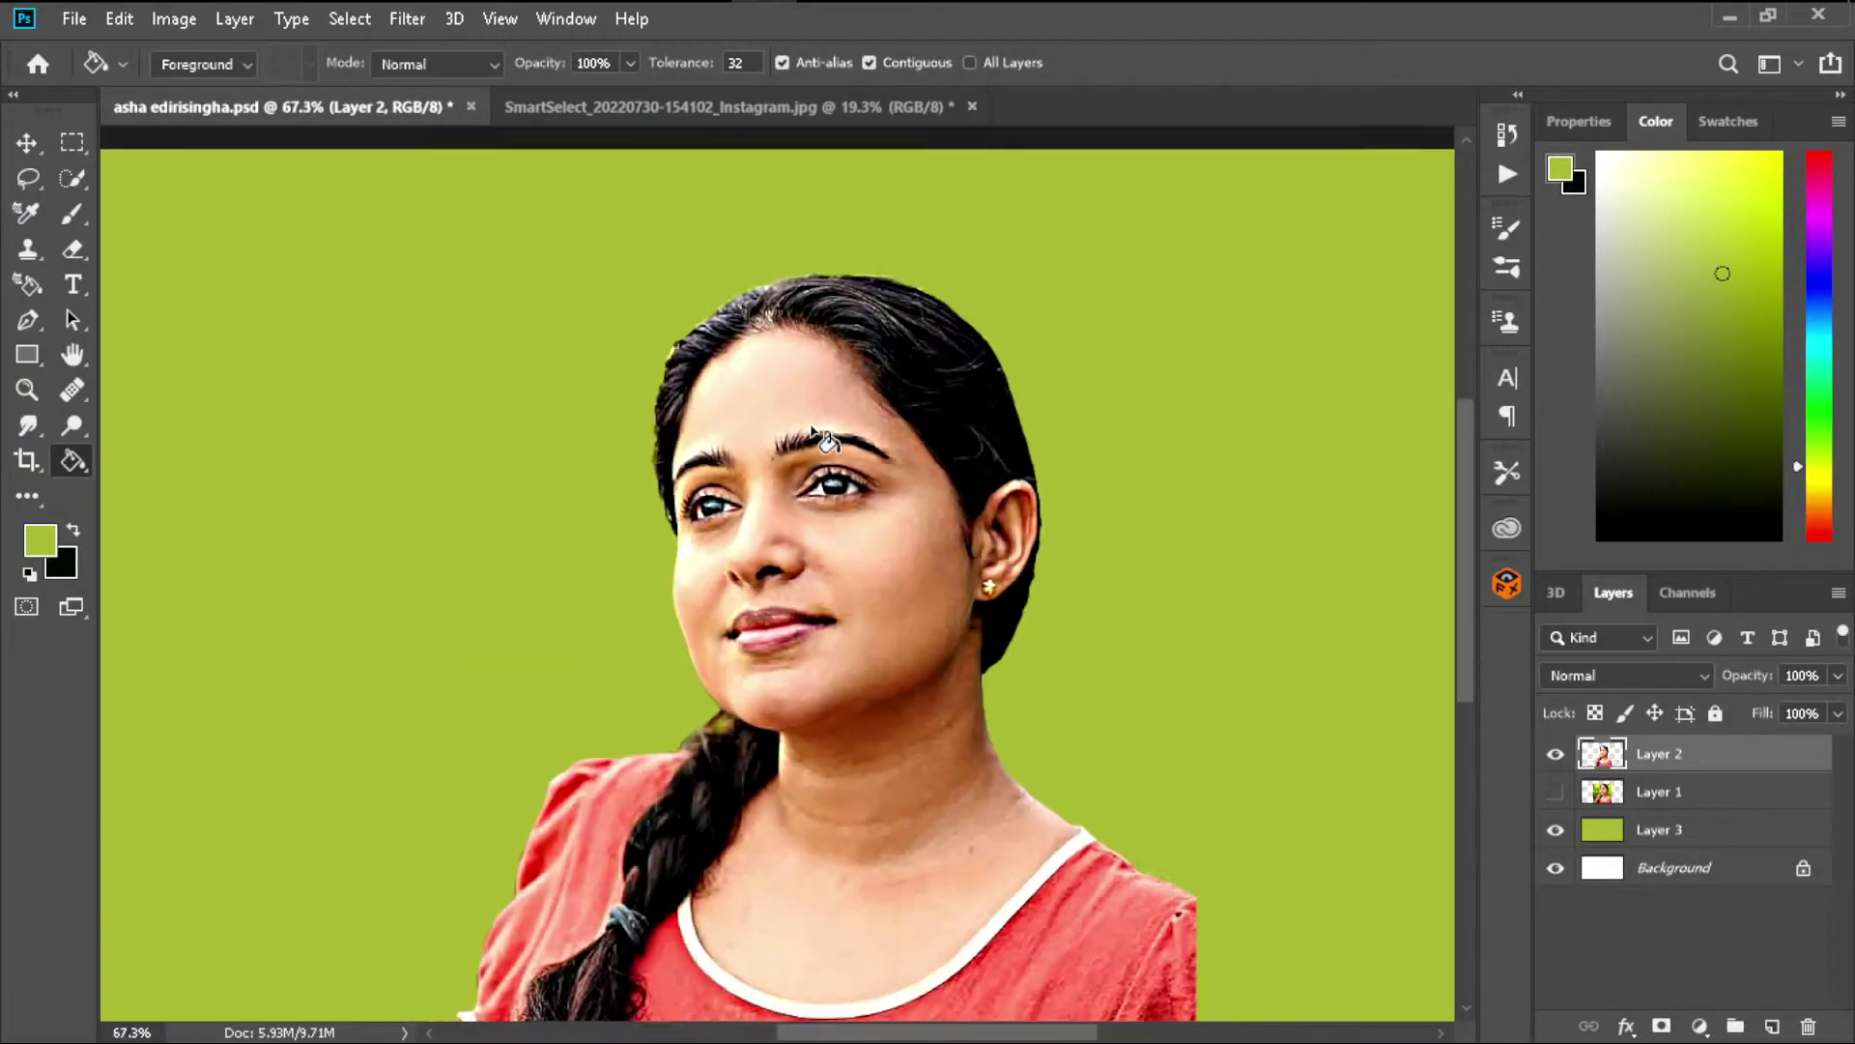
scroll(812, 432, up, 2)
click(27, 426)
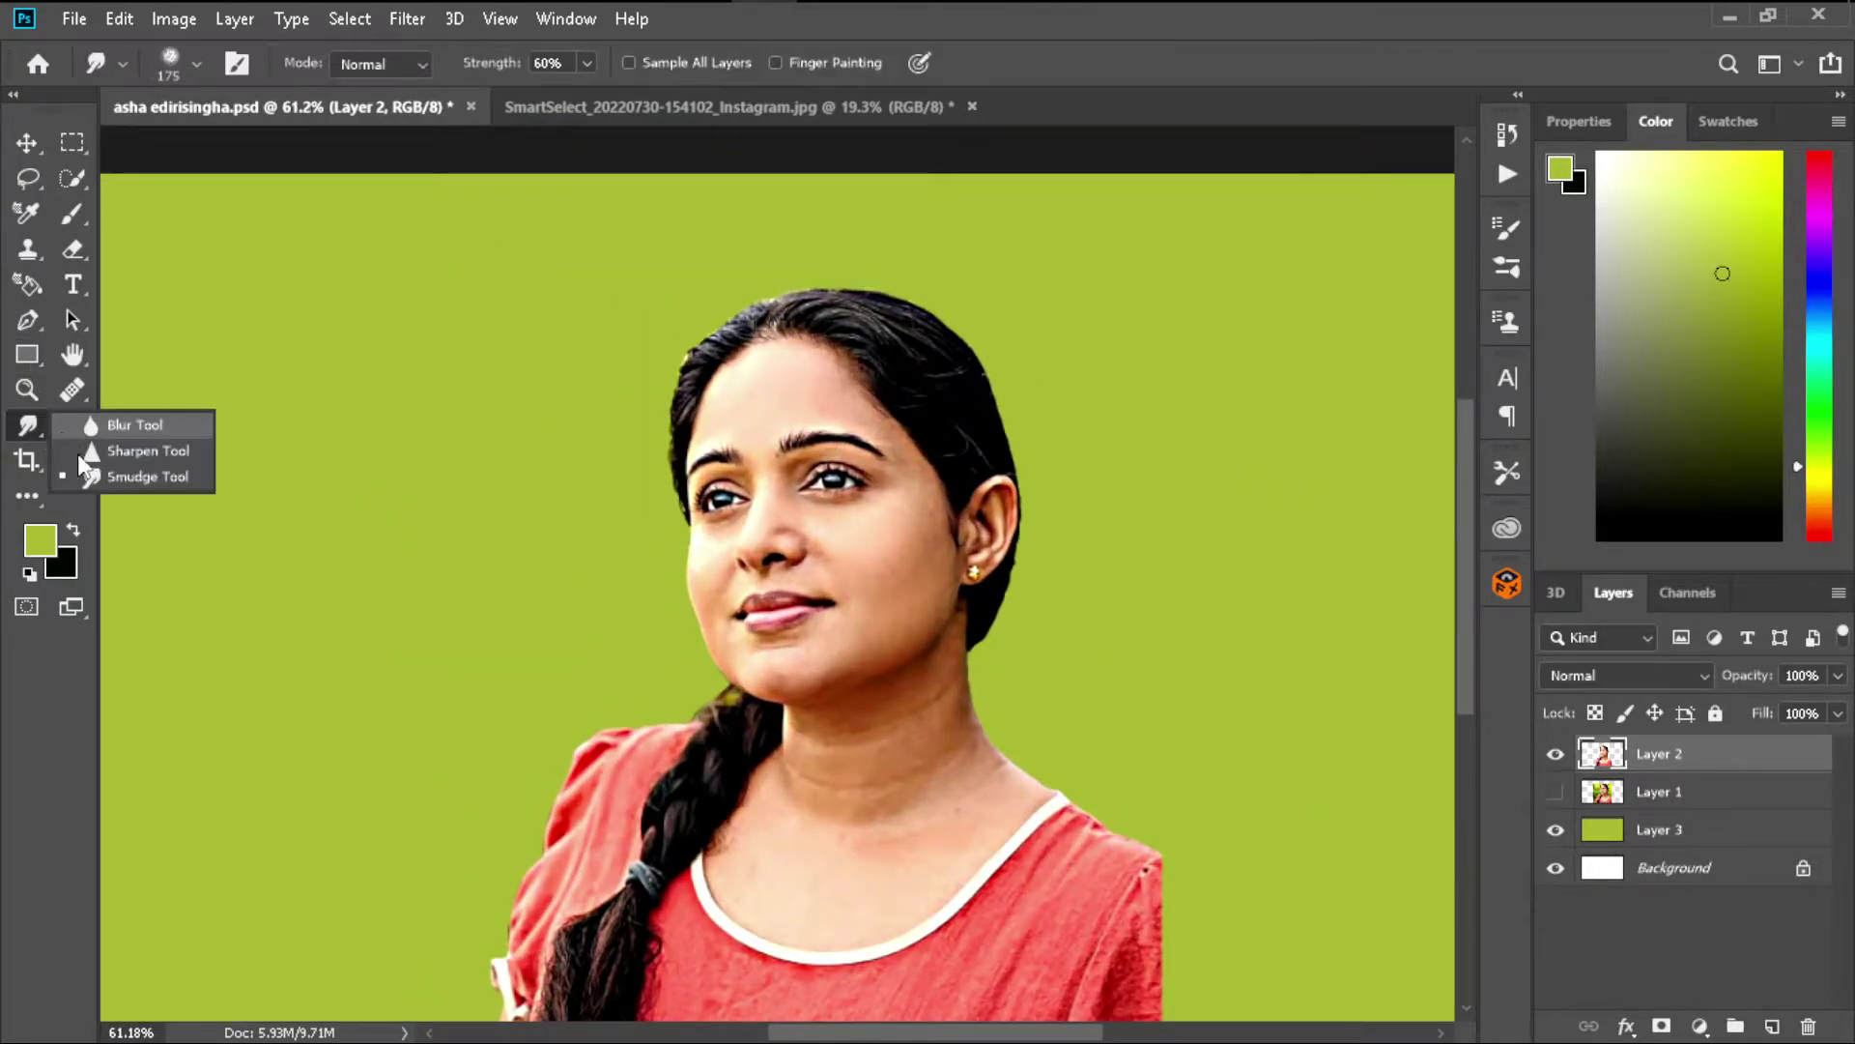
click(125, 481)
drag(590, 66, 549, 96)
scroll(748, 356, up, 8)
key(bracketleft)
key(bracketleft)
key(bracketleft)
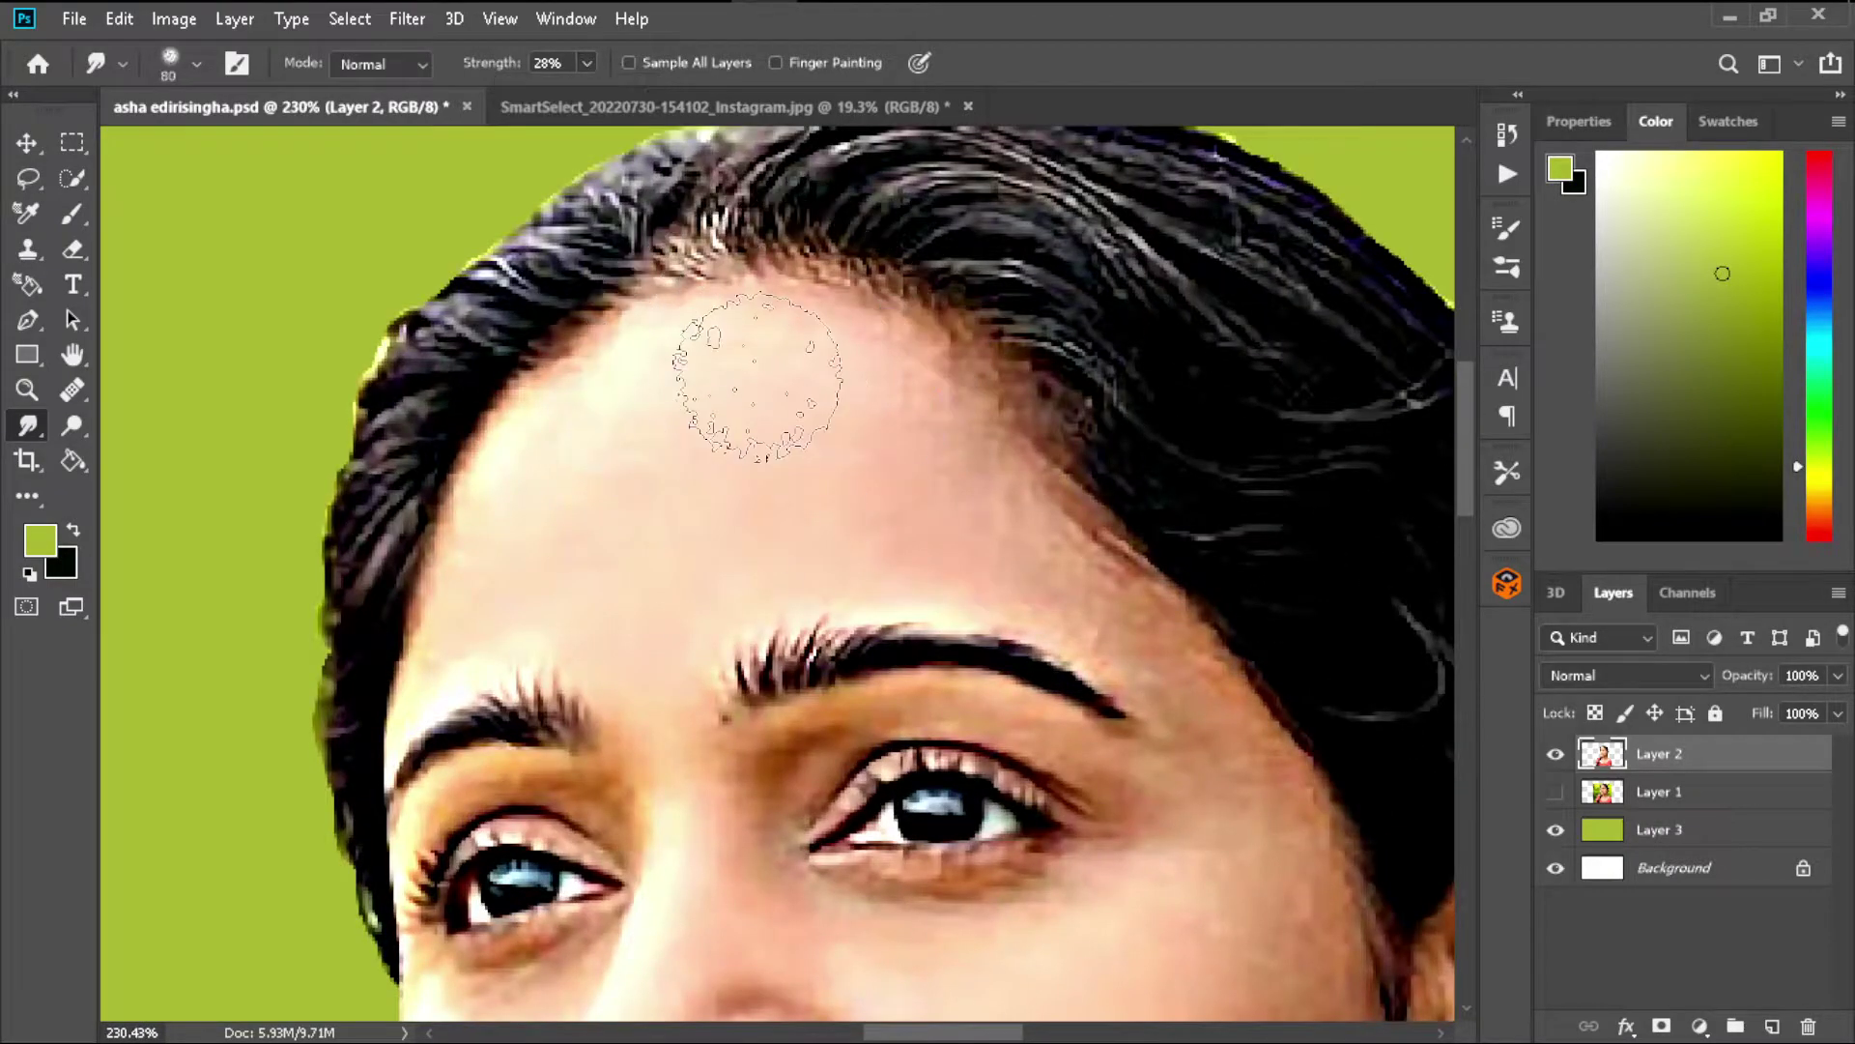
scroll(760, 370, up, 1)
key(bracketright)
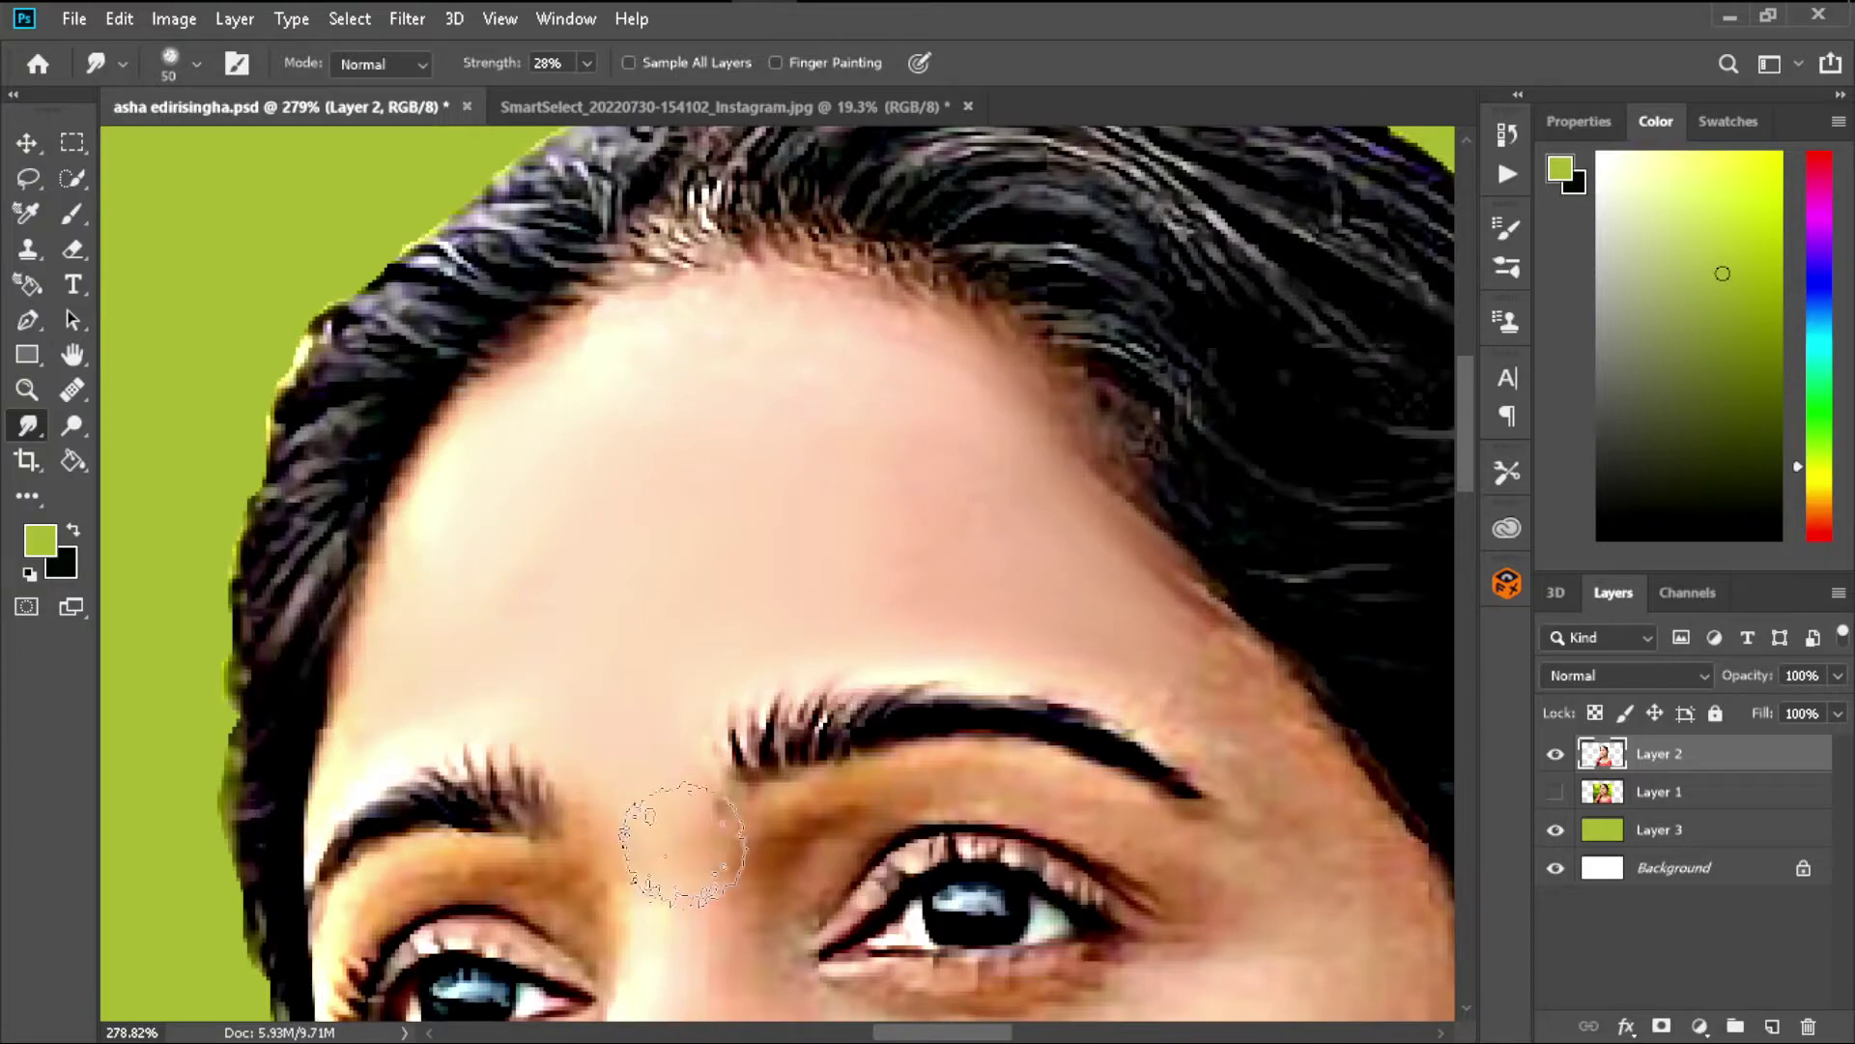
- Zoom in on the face and reduce the smudge brush to 25 px
scroll(779, 430, down, 3)
scroll(779, 430, up, 3)
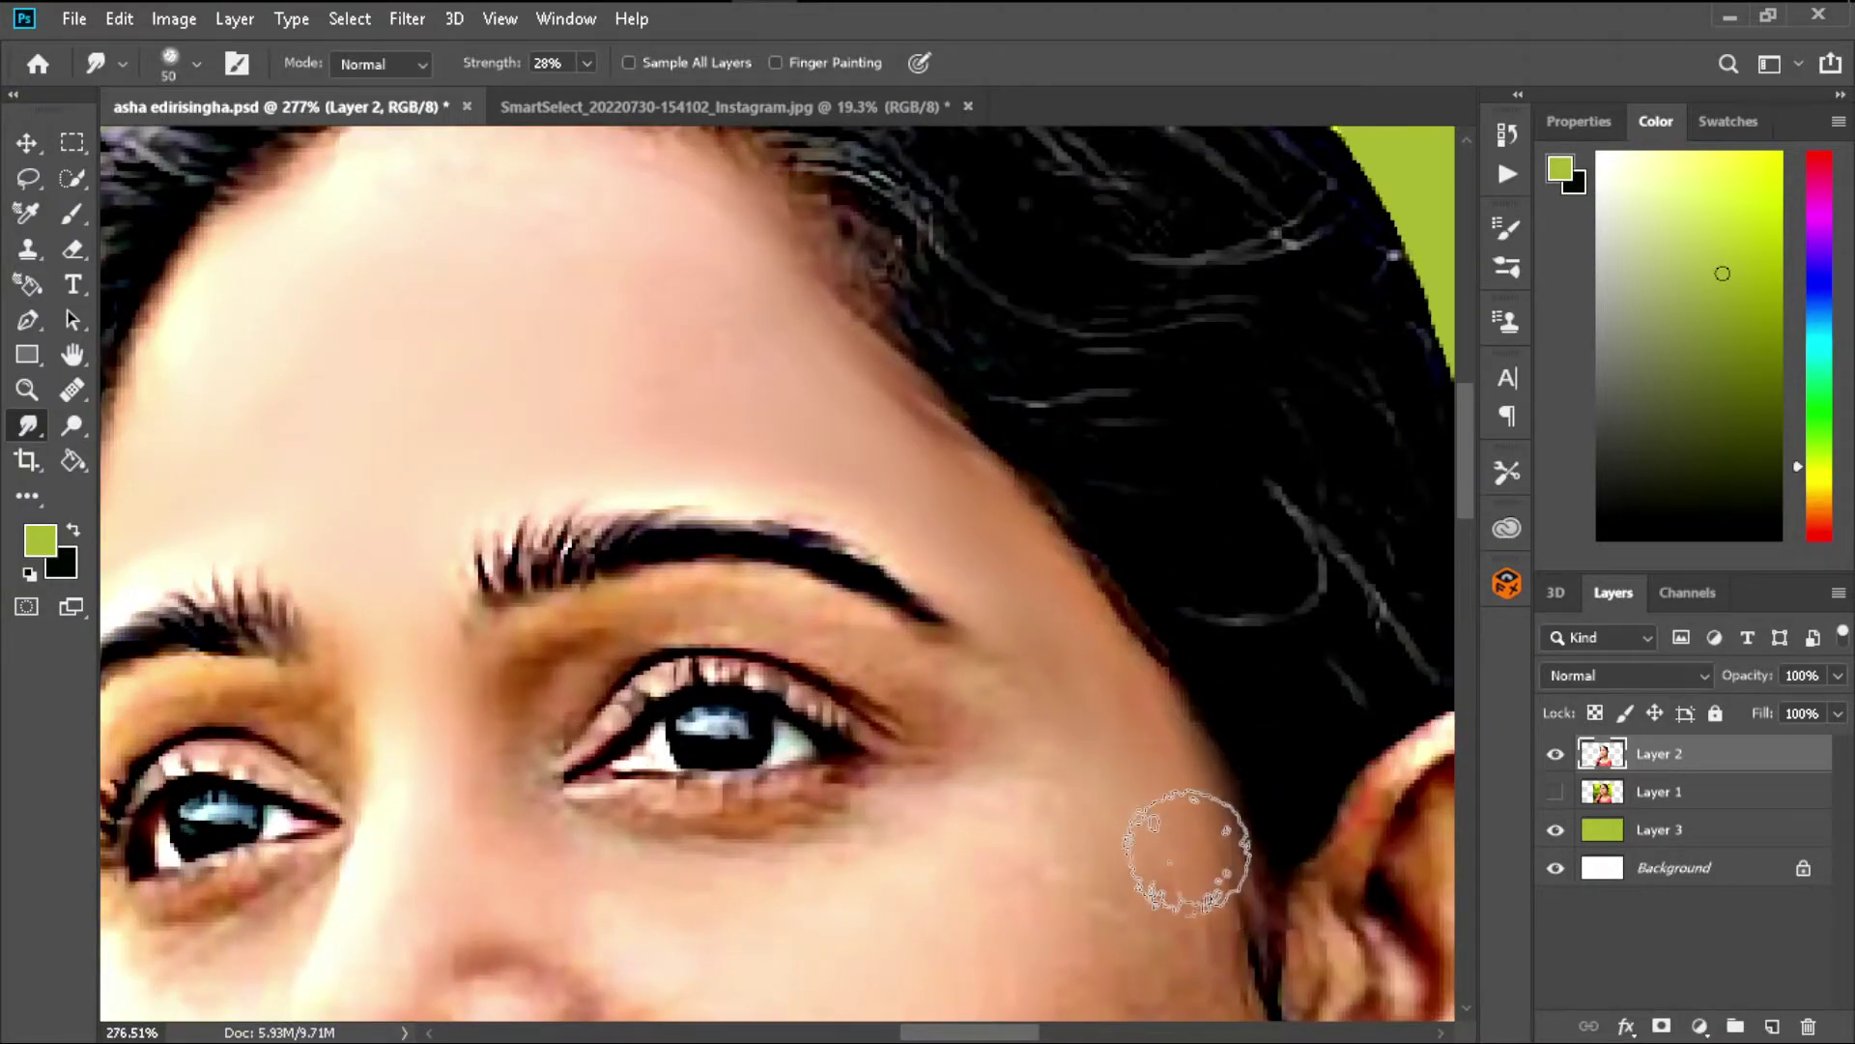
scroll(1056, 364, down, 1)
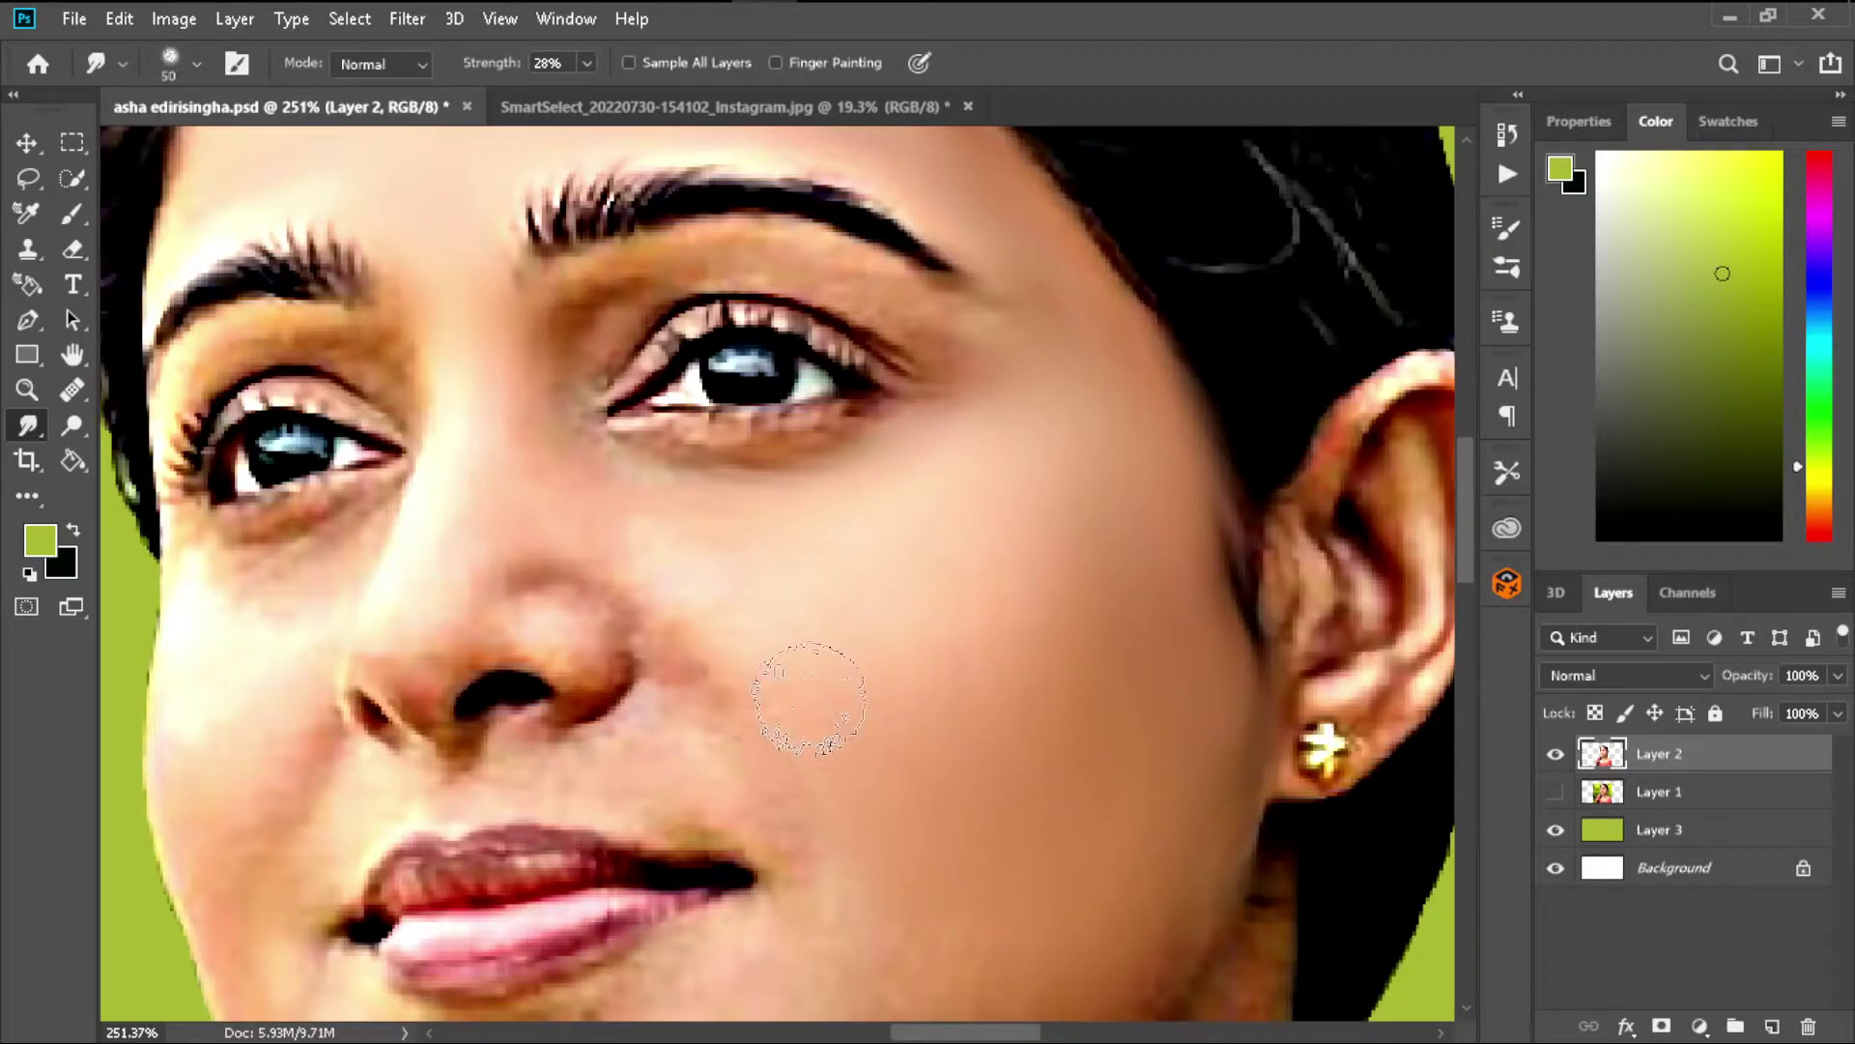
scroll(961, 705, down, 3)
scroll(1256, 676, up, 1)
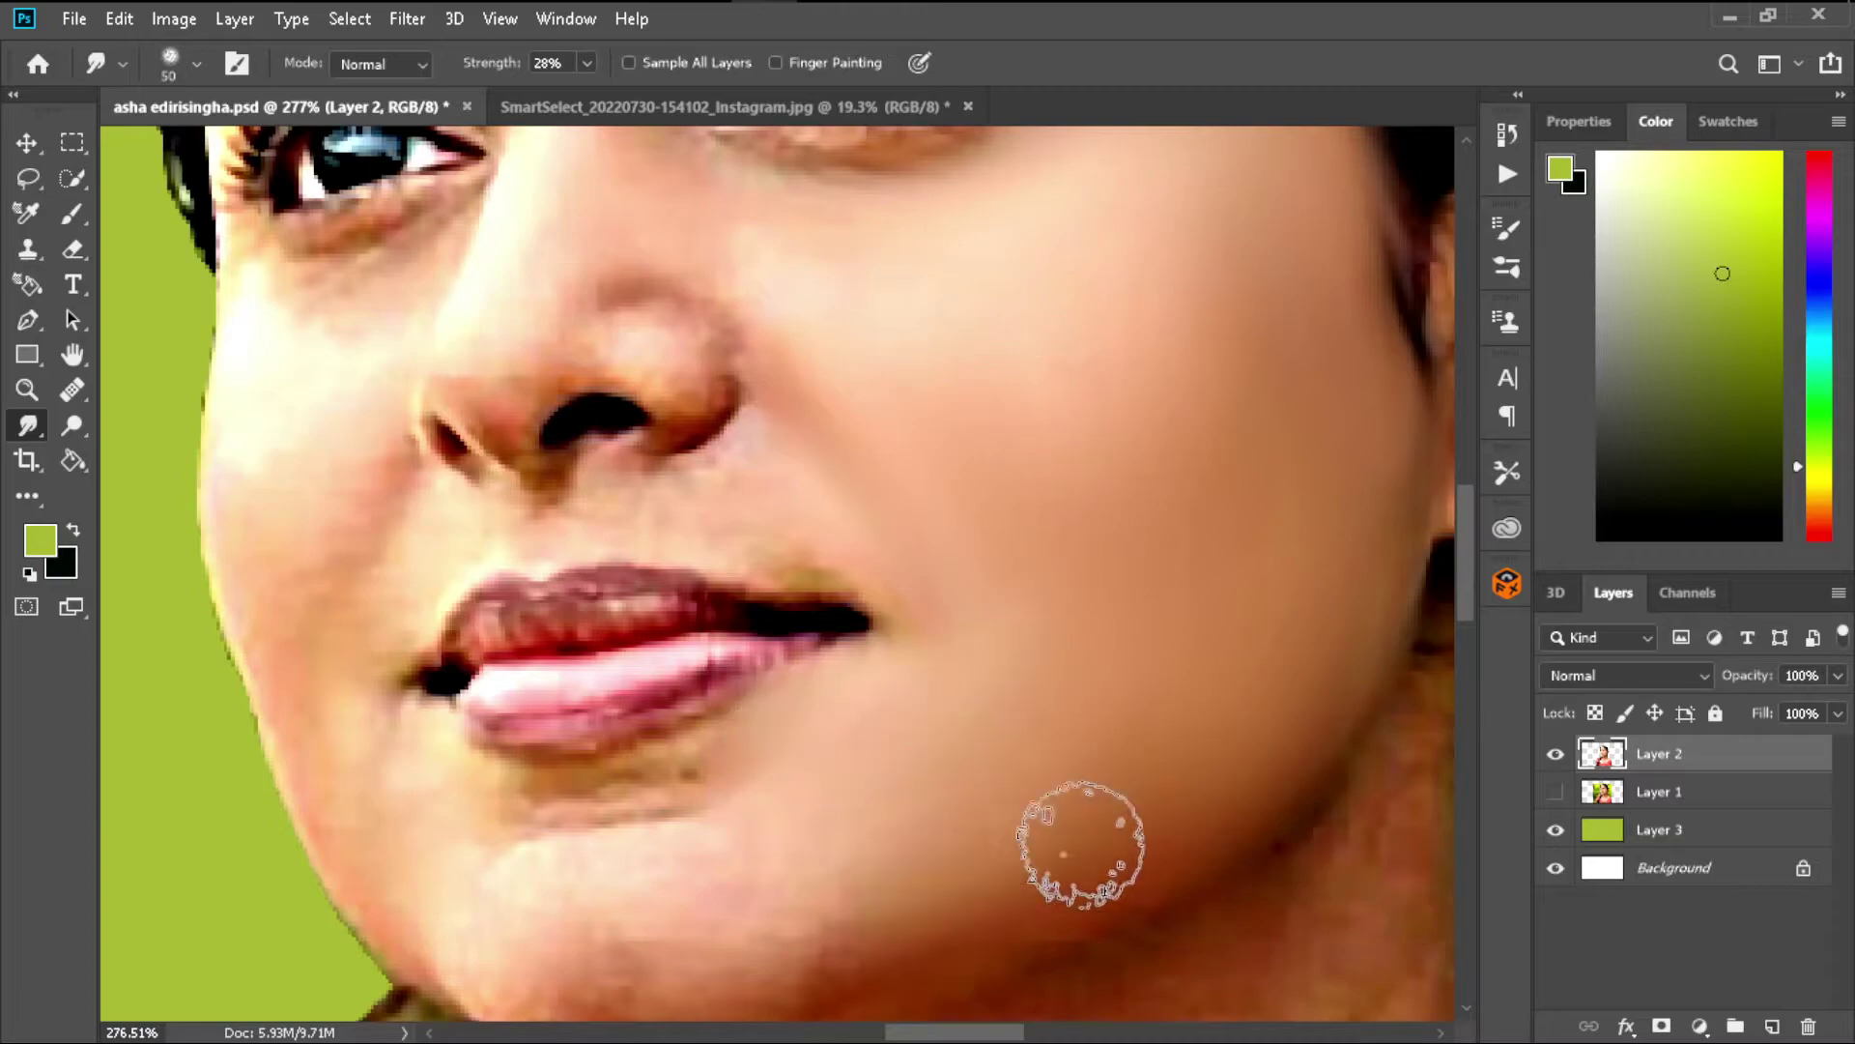
scroll(860, 881, up, 1)
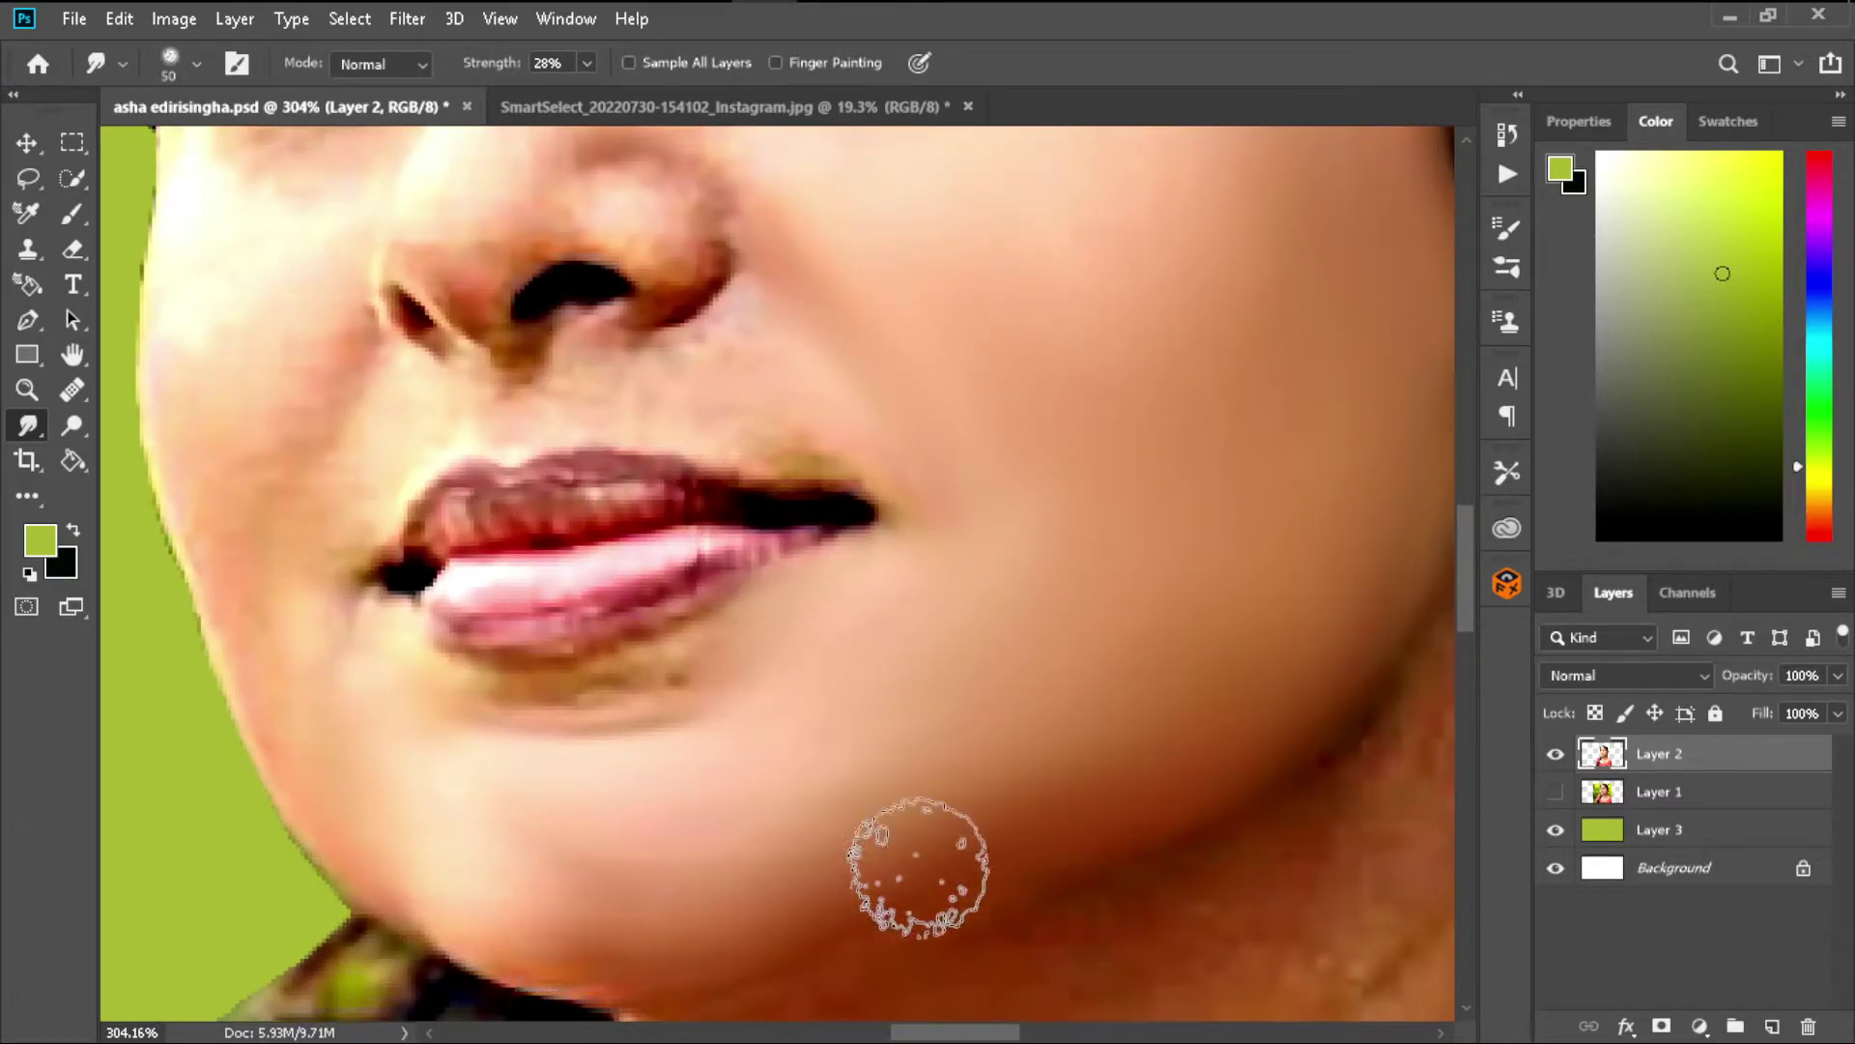
scroll(597, 367, up, 3)
scroll(597, 367, left, 3)
scroll(579, 522, up, 1)
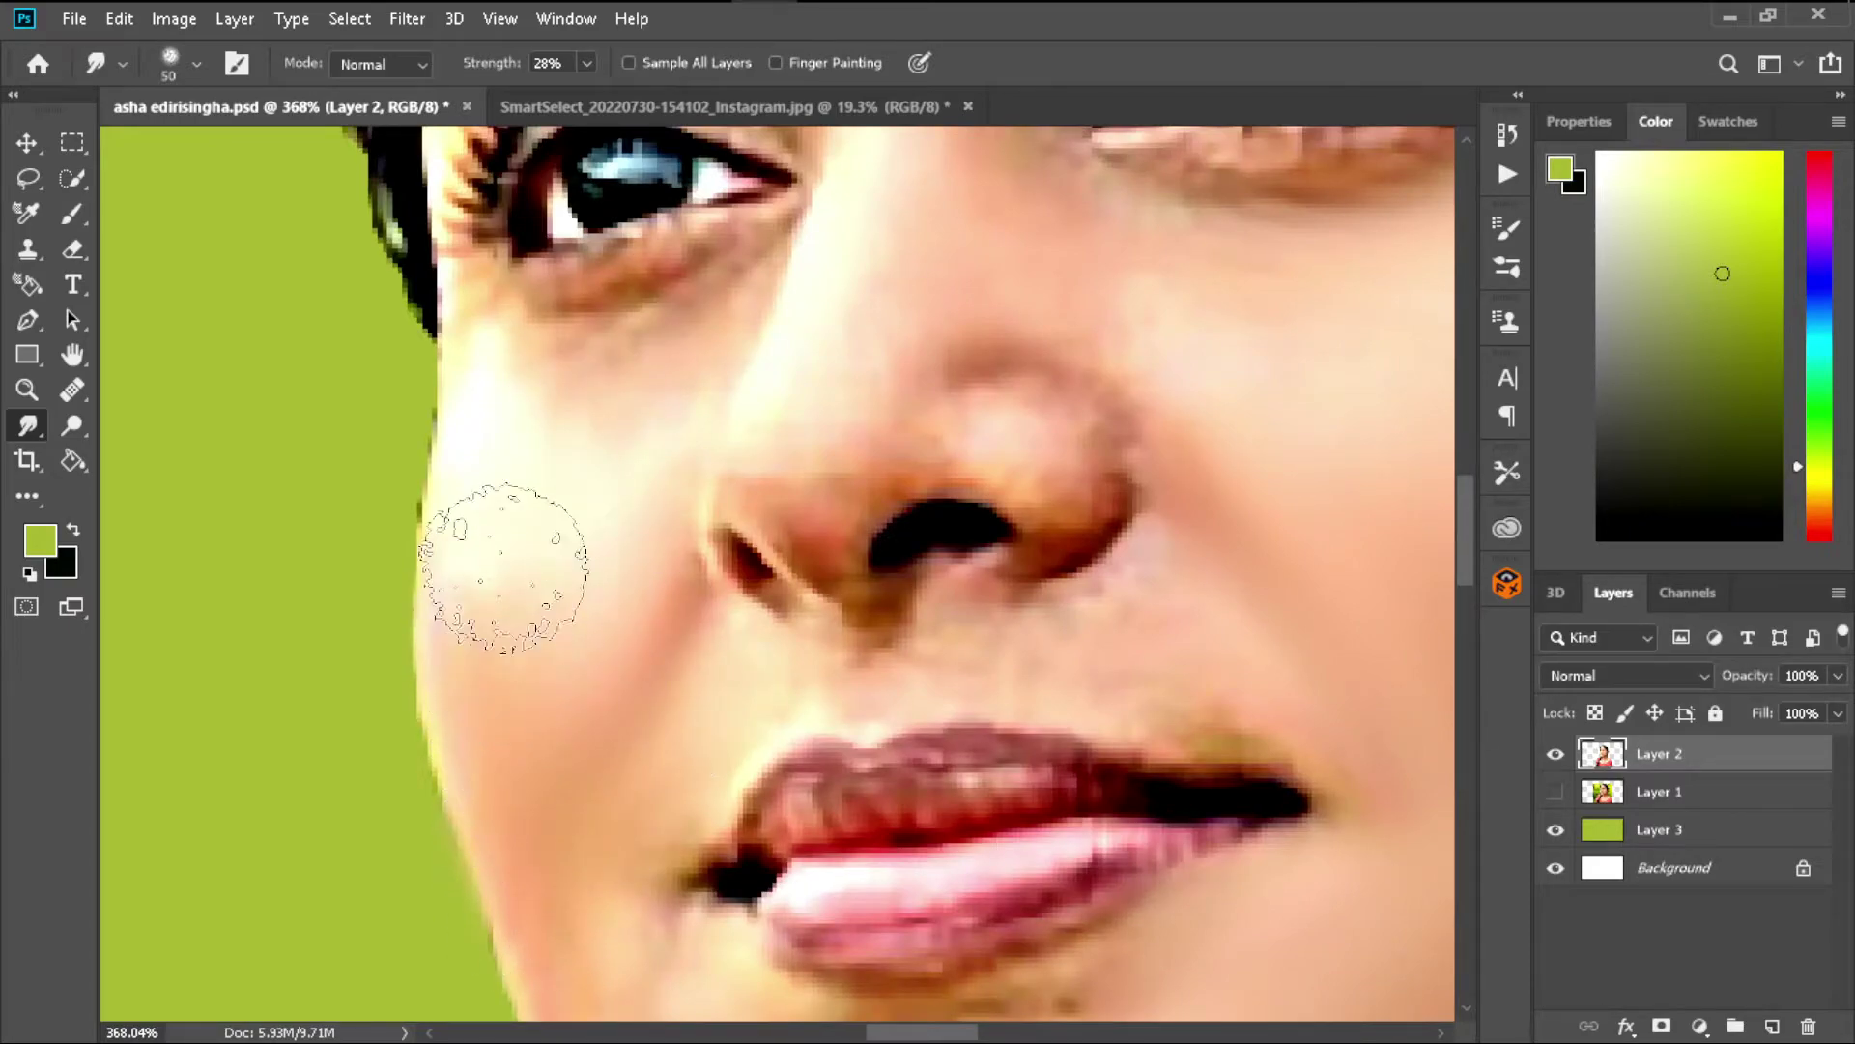
scroll(646, 868, down, 1)
scroll(646, 868, up, 1)
scroll(696, 828, up, 1)
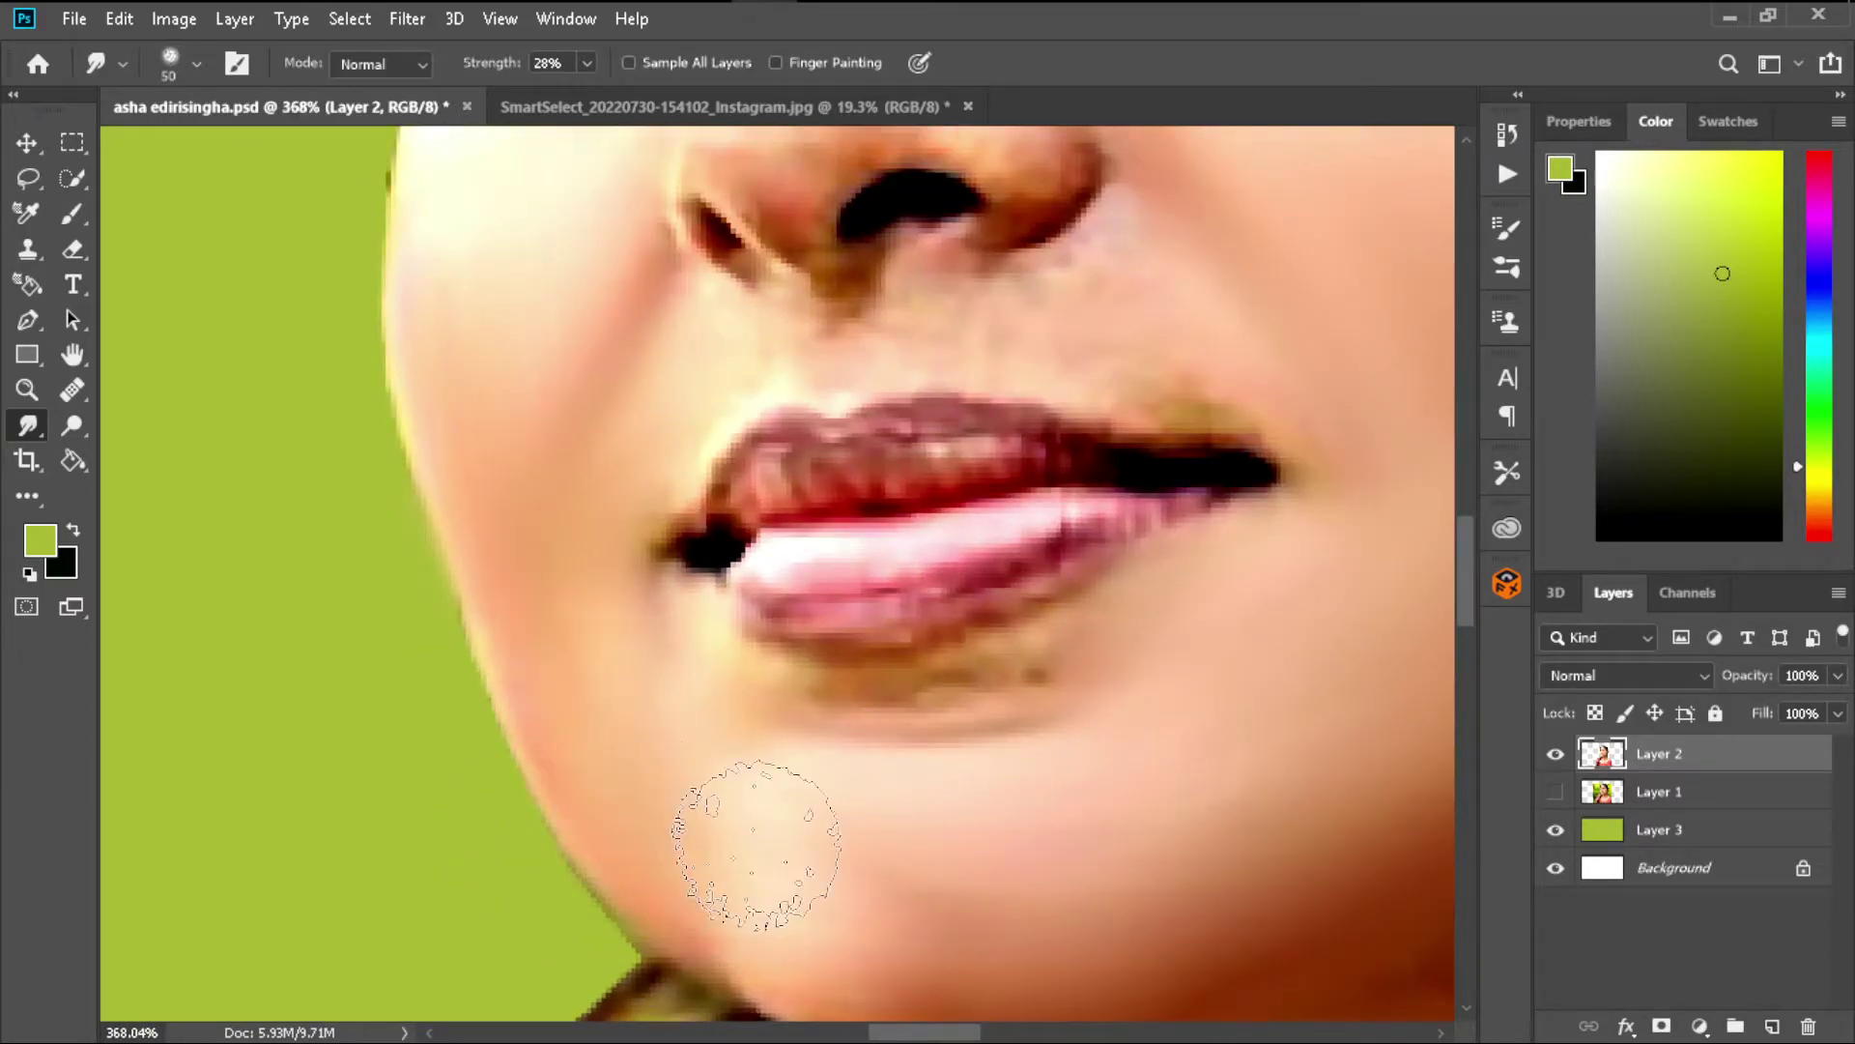
scroll(737, 812, up, 1)
scroll(978, 739, down, 1)
key(bracketleft)
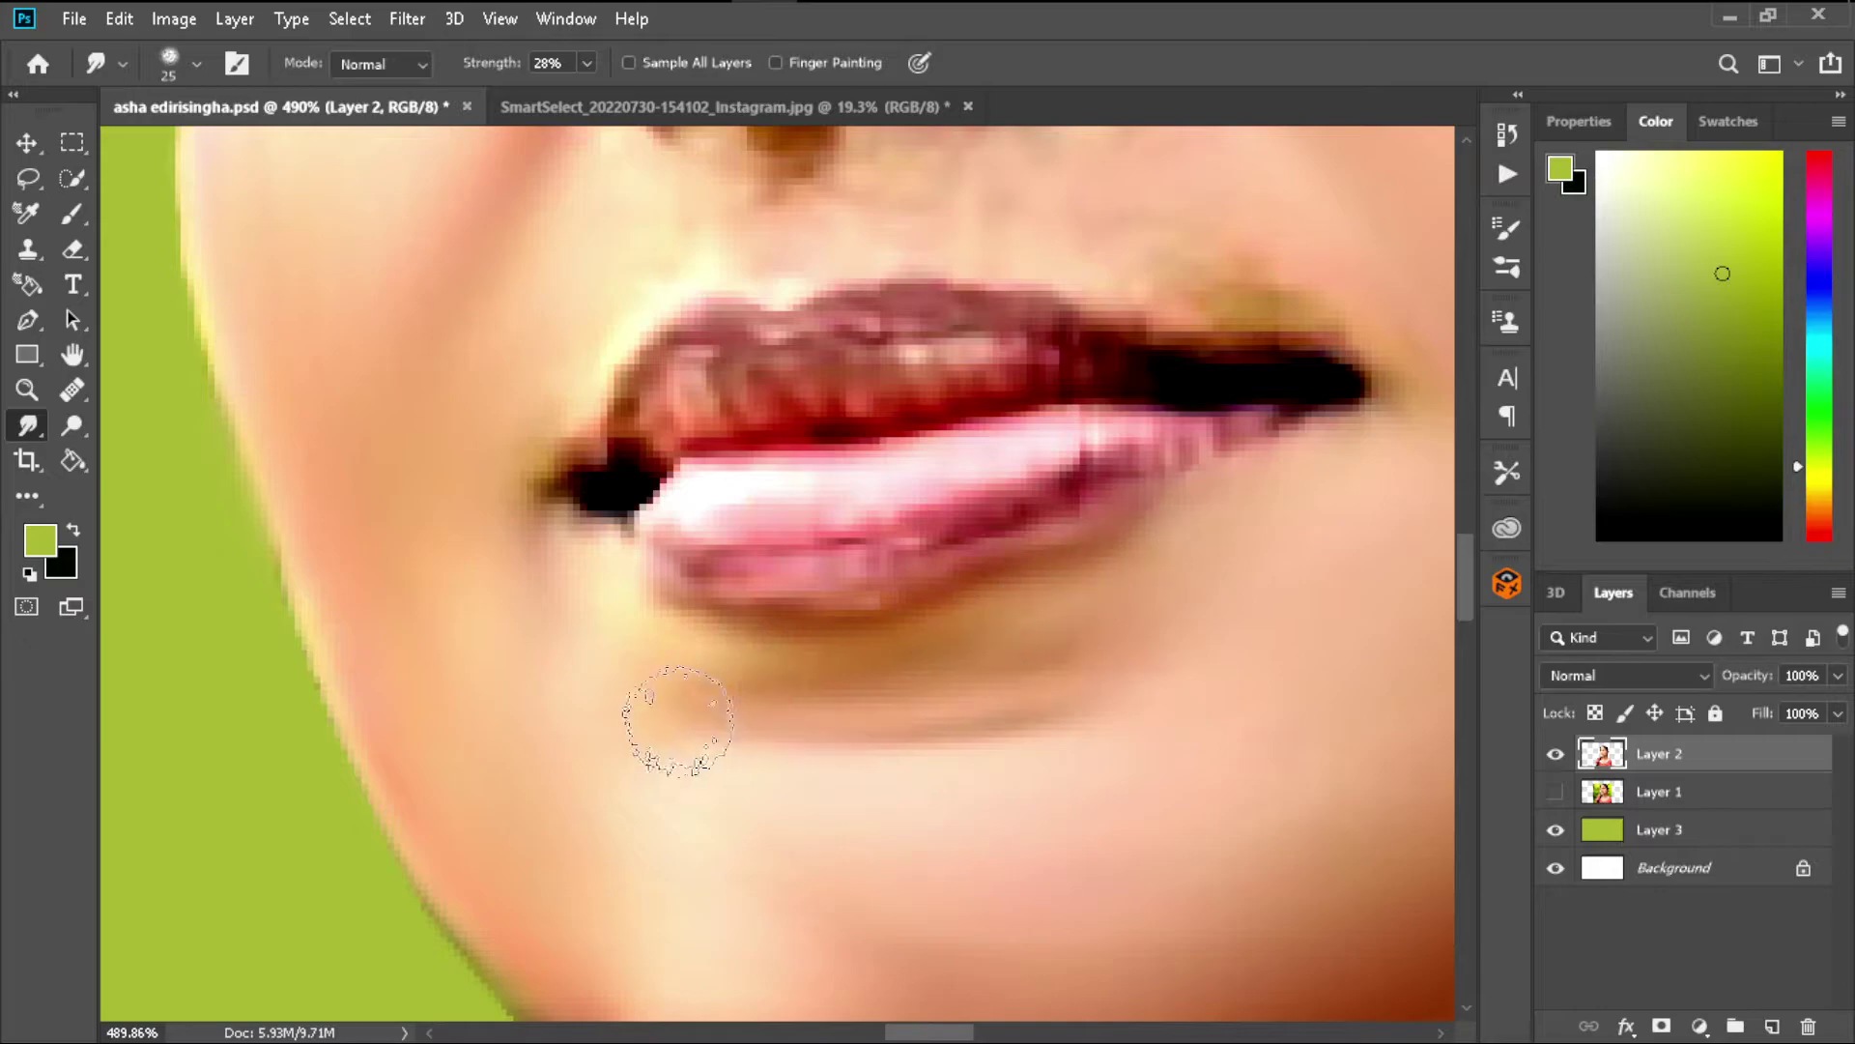
scroll(1097, 580, down, 2)
scroll(773, 860, down, 1)
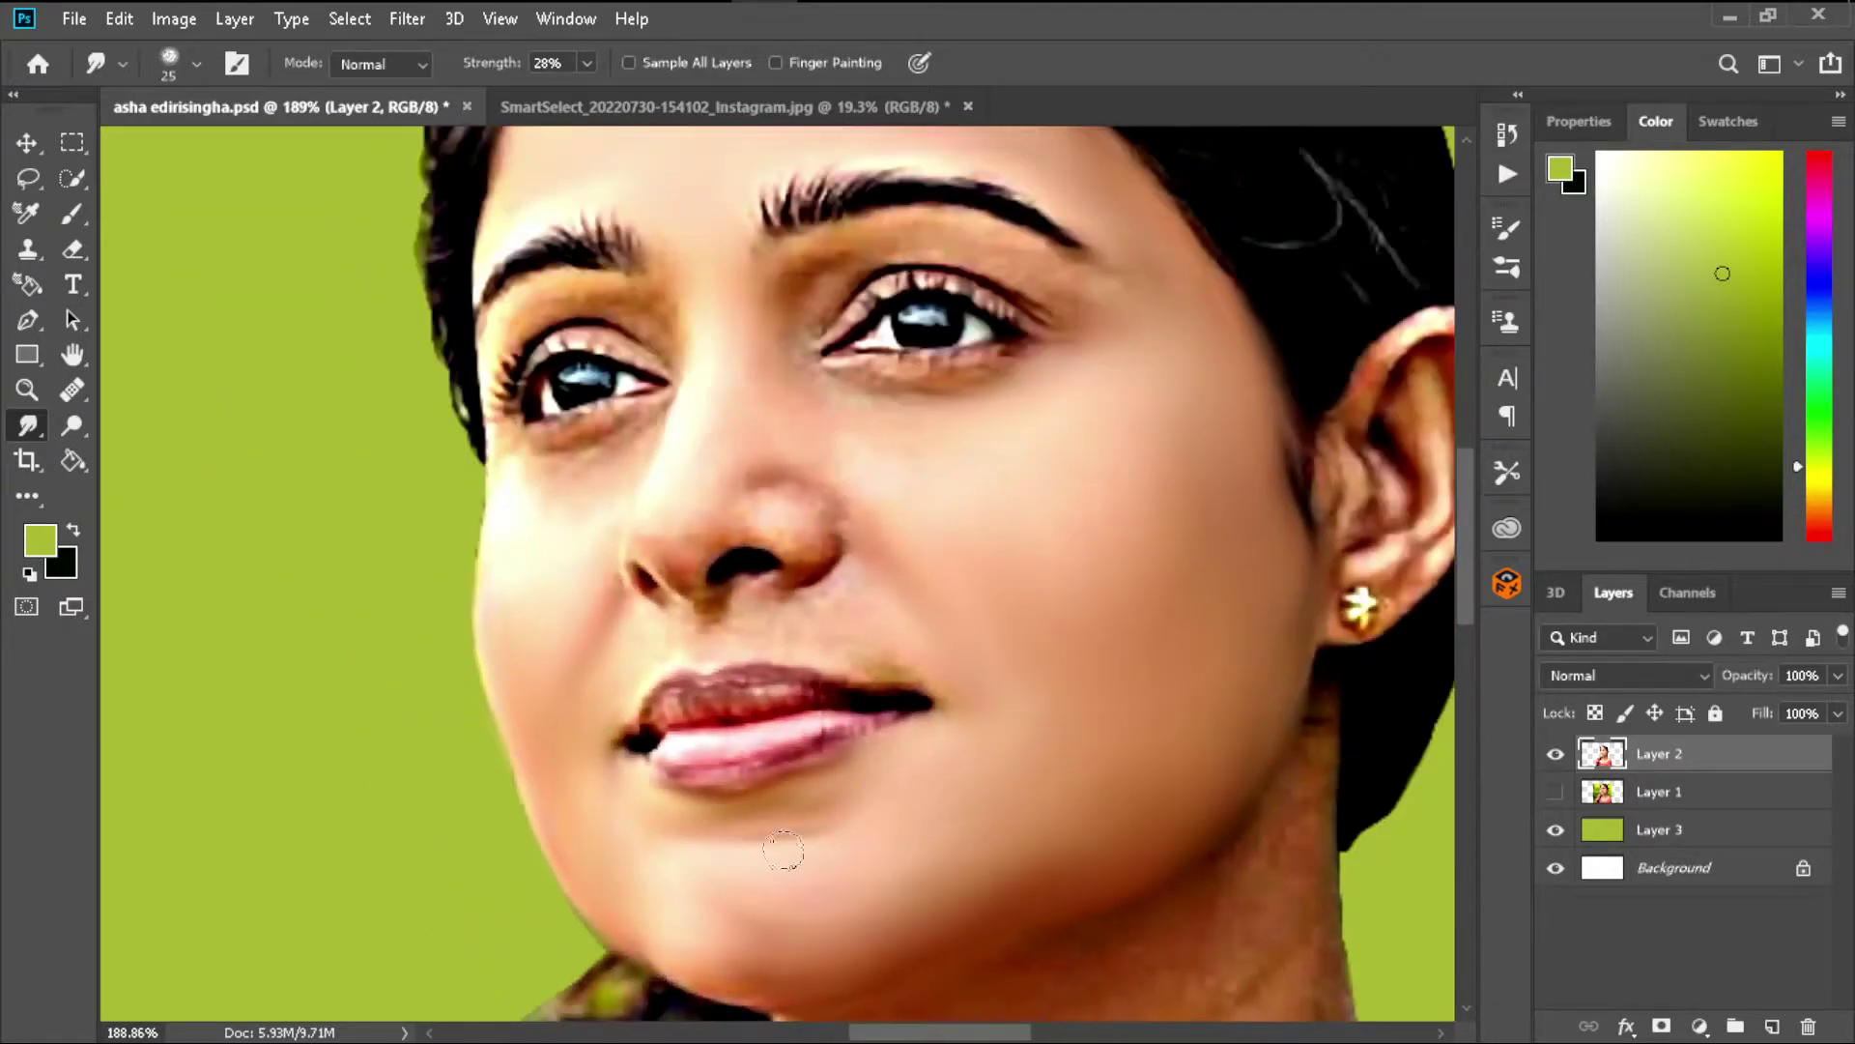
scroll(528, 473, up, 2)
- Smudge the shadows under both eyes and along the side of the nose
mouse_move(529, 474)
mouse_down()
mouse_move(497, 437)
mouse_move(580, 454)
mouse_move(541, 537)
mouse_move(477, 526)
mouse_up()
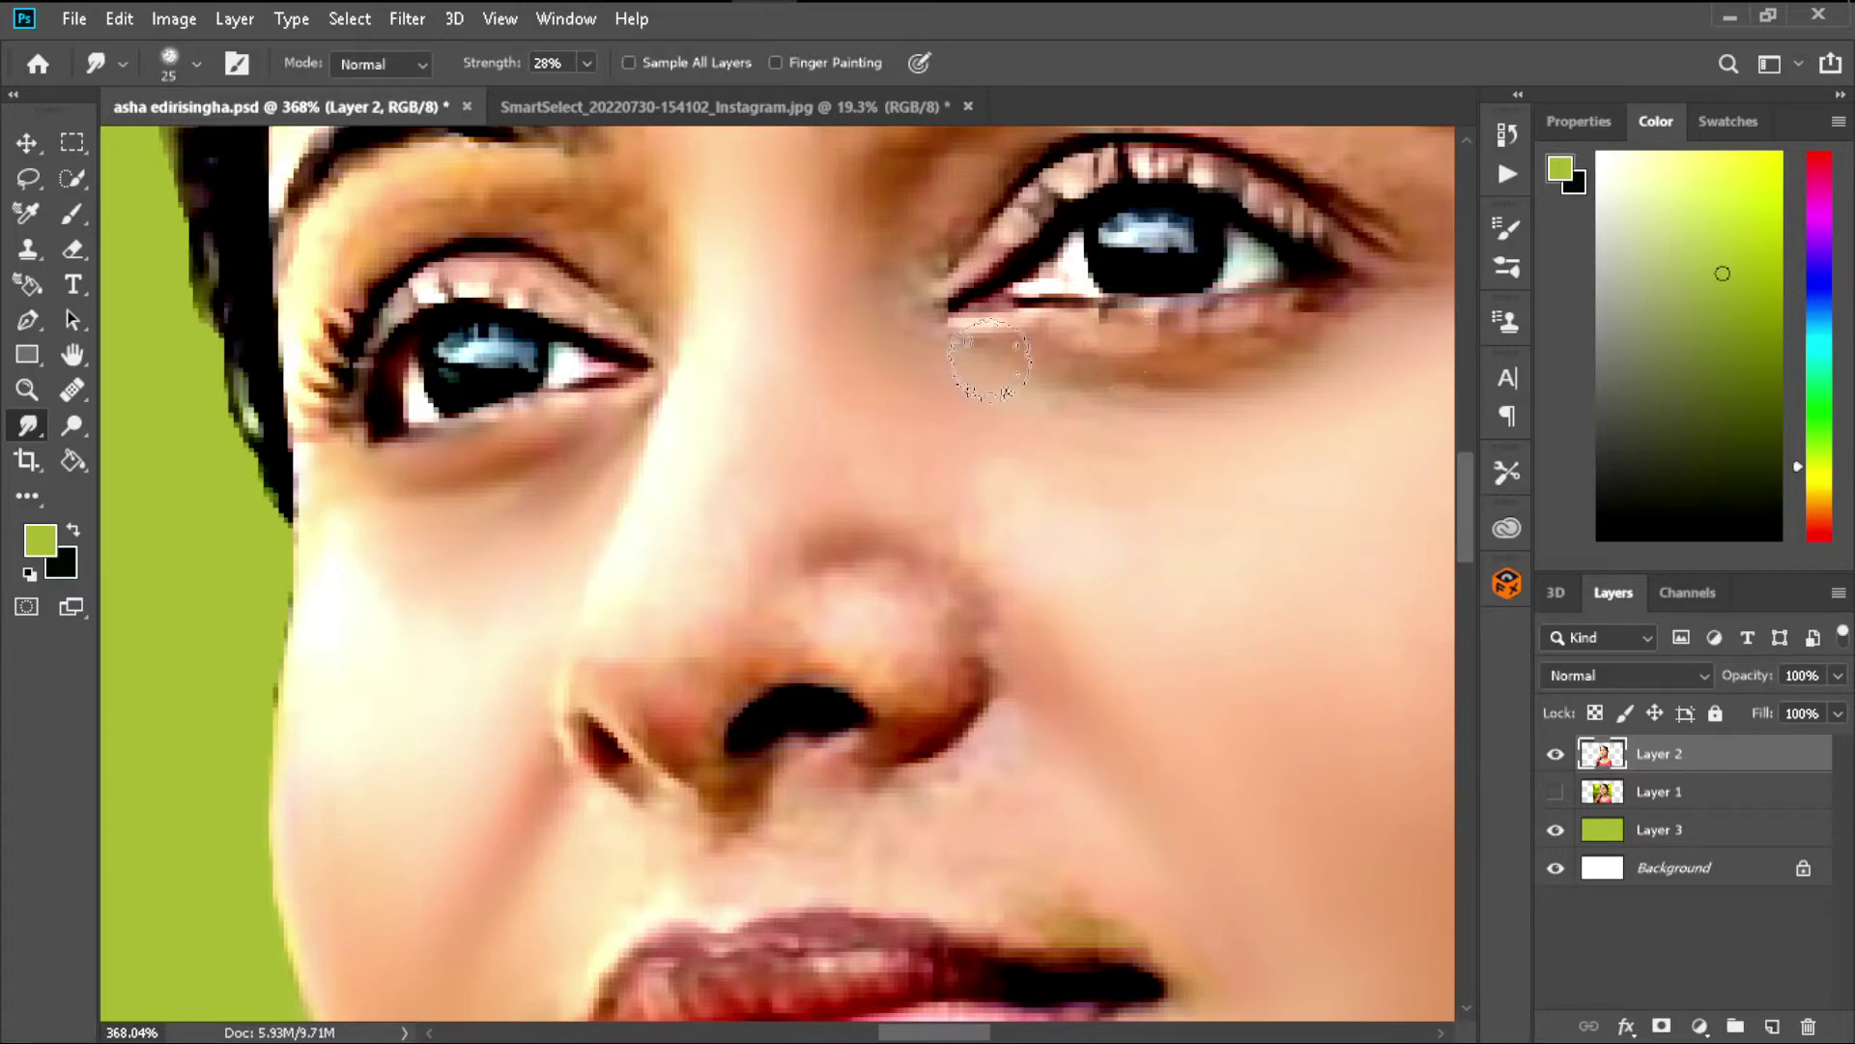
mouse_move(966, 324)
mouse_down()
mouse_move(1251, 332)
mouse_move(1353, 303)
mouse_up()
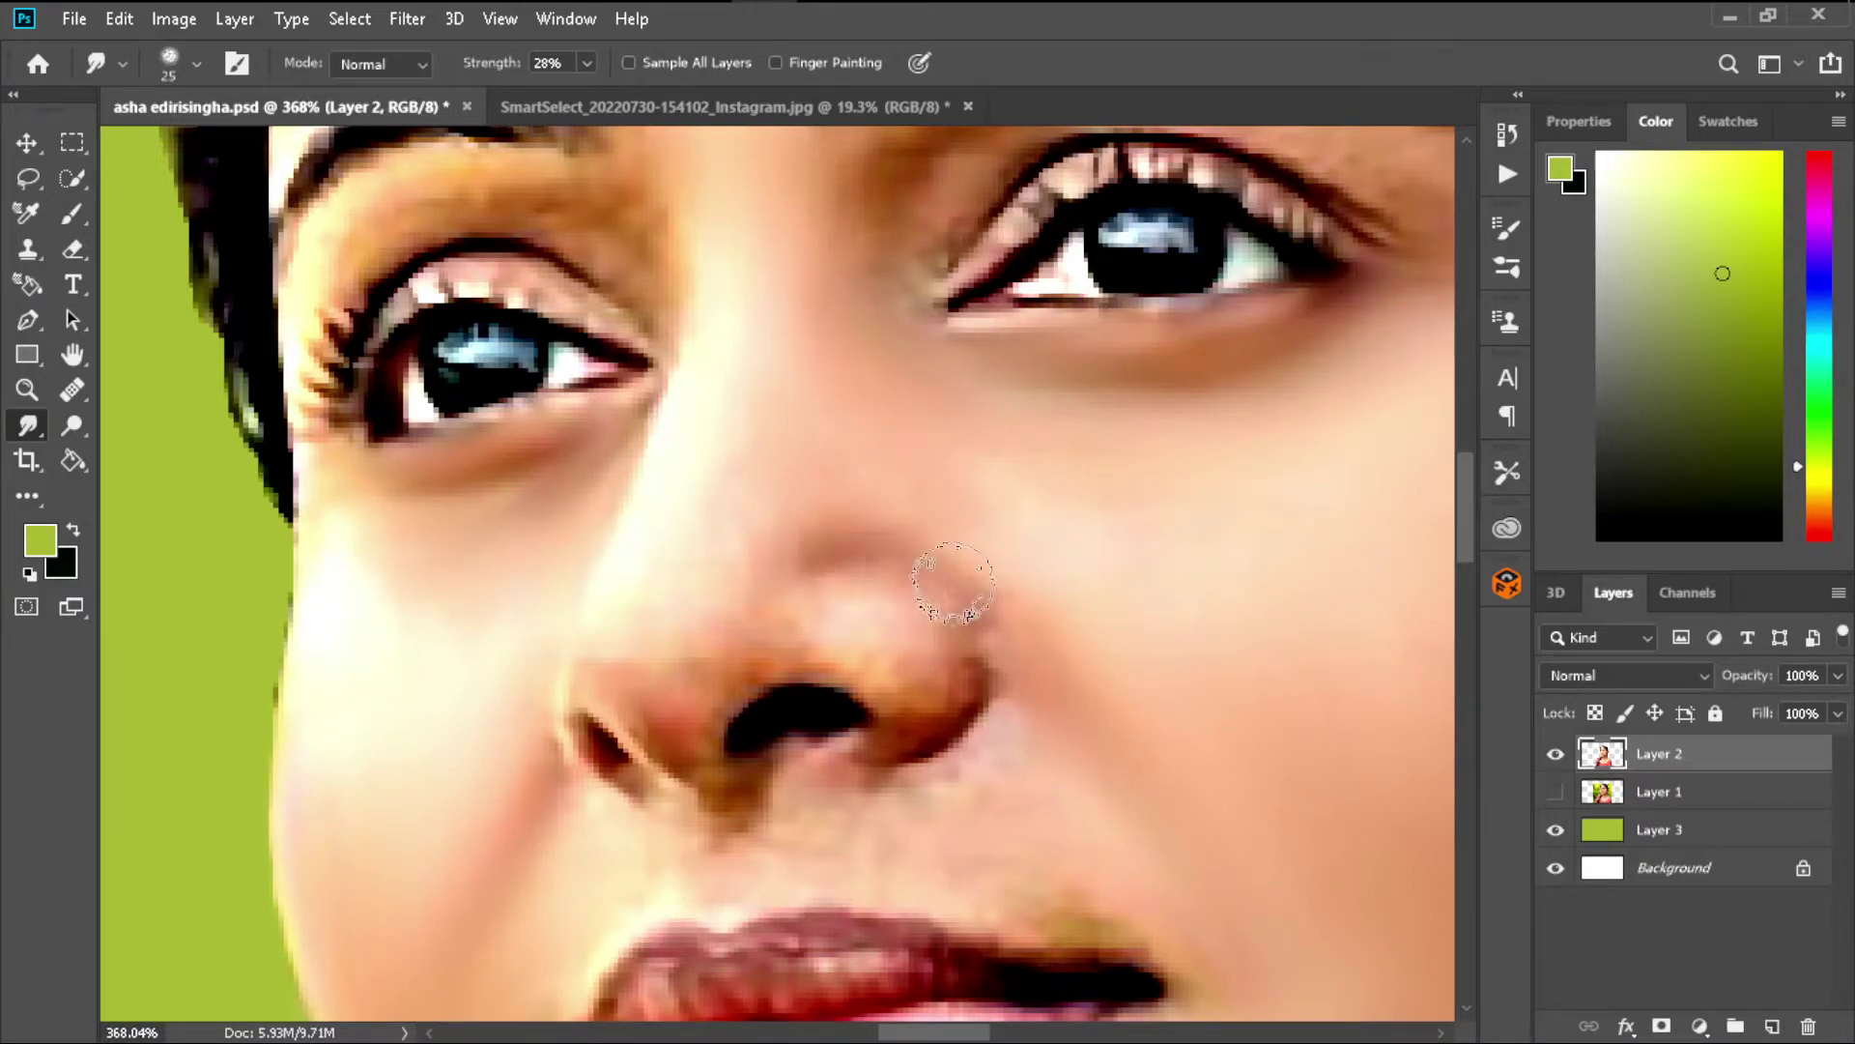
drag(924, 596, 953, 683)
- Lower the Smudge strength to 16% and blend the skin around the nose tip and nostril
drag(587, 63, 570, 92)
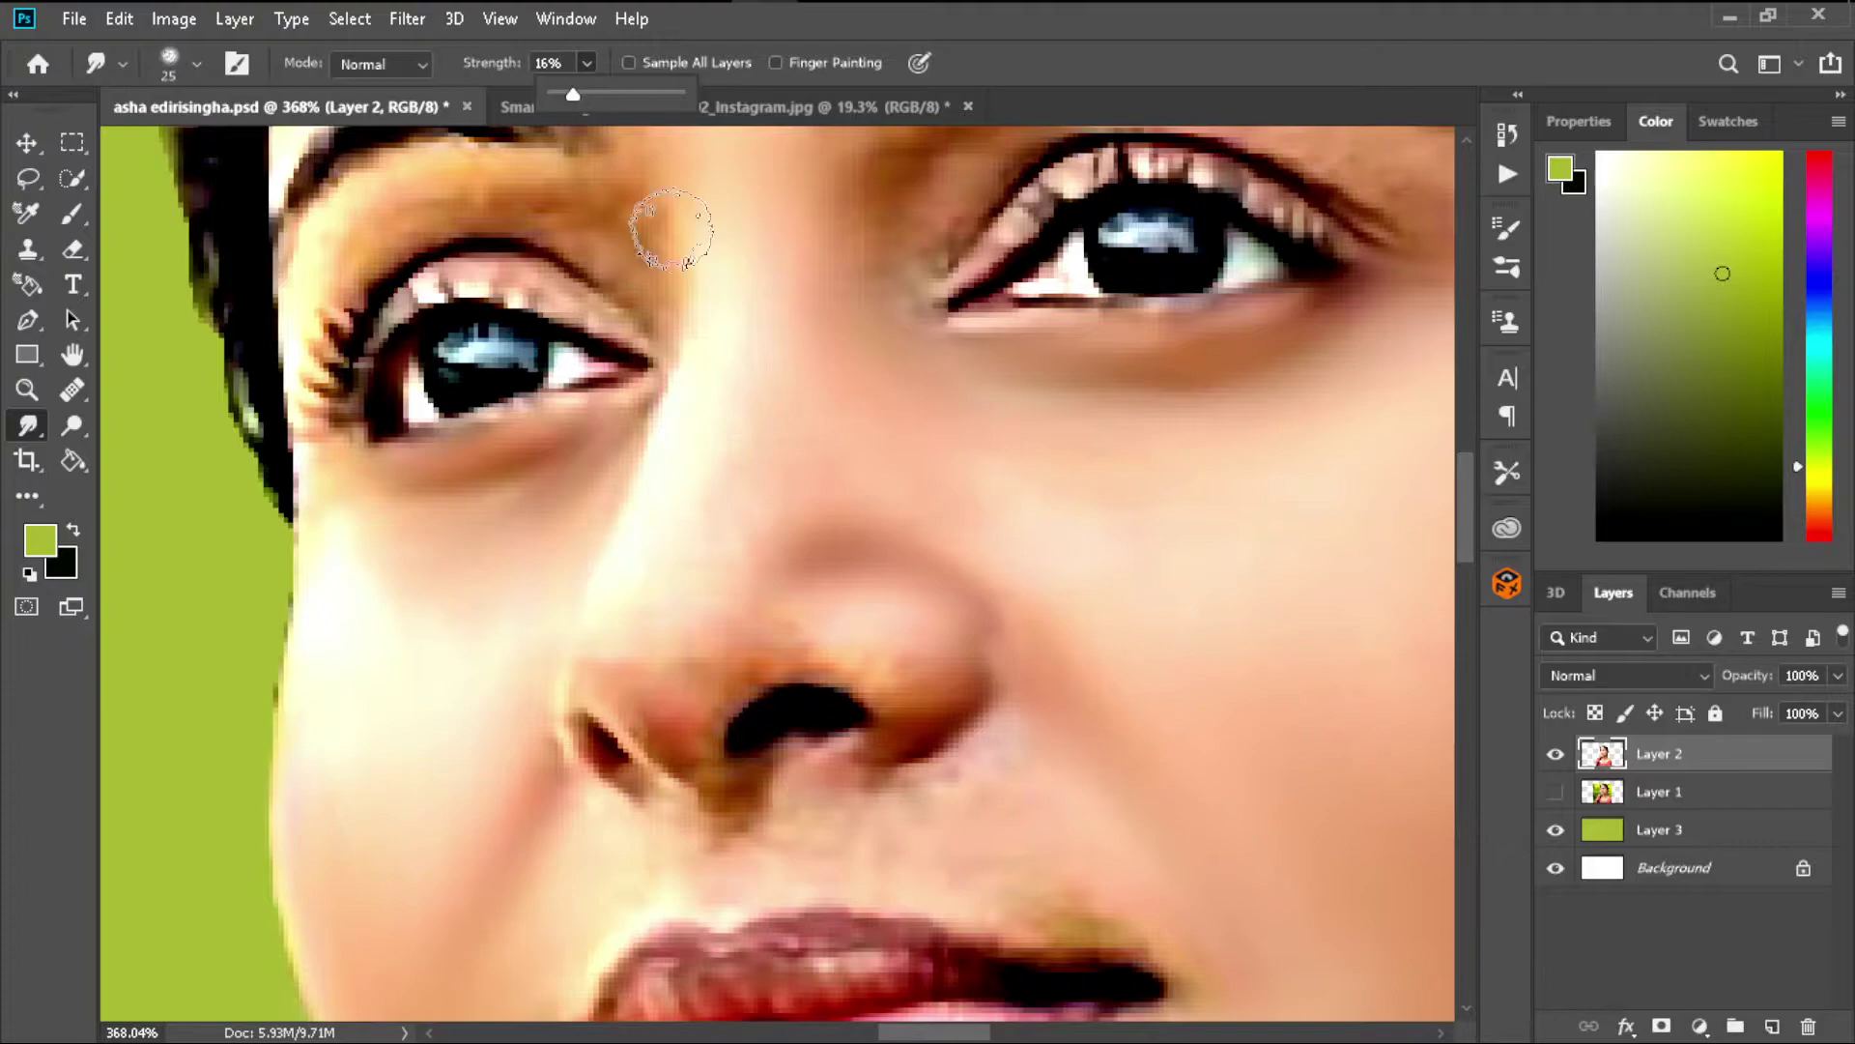
scroll(851, 578, up, 2)
mouse_move(850, 667)
mouse_down()
mouse_move(1015, 654)
mouse_move(663, 684)
mouse_move(704, 705)
mouse_move(623, 667)
mouse_move(621, 538)
mouse_move(541, 773)
mouse_move(704, 869)
mouse_move(812, 822)
mouse_up()
scroll(1035, 828, down, 4)
scroll(745, 766, up, 4)
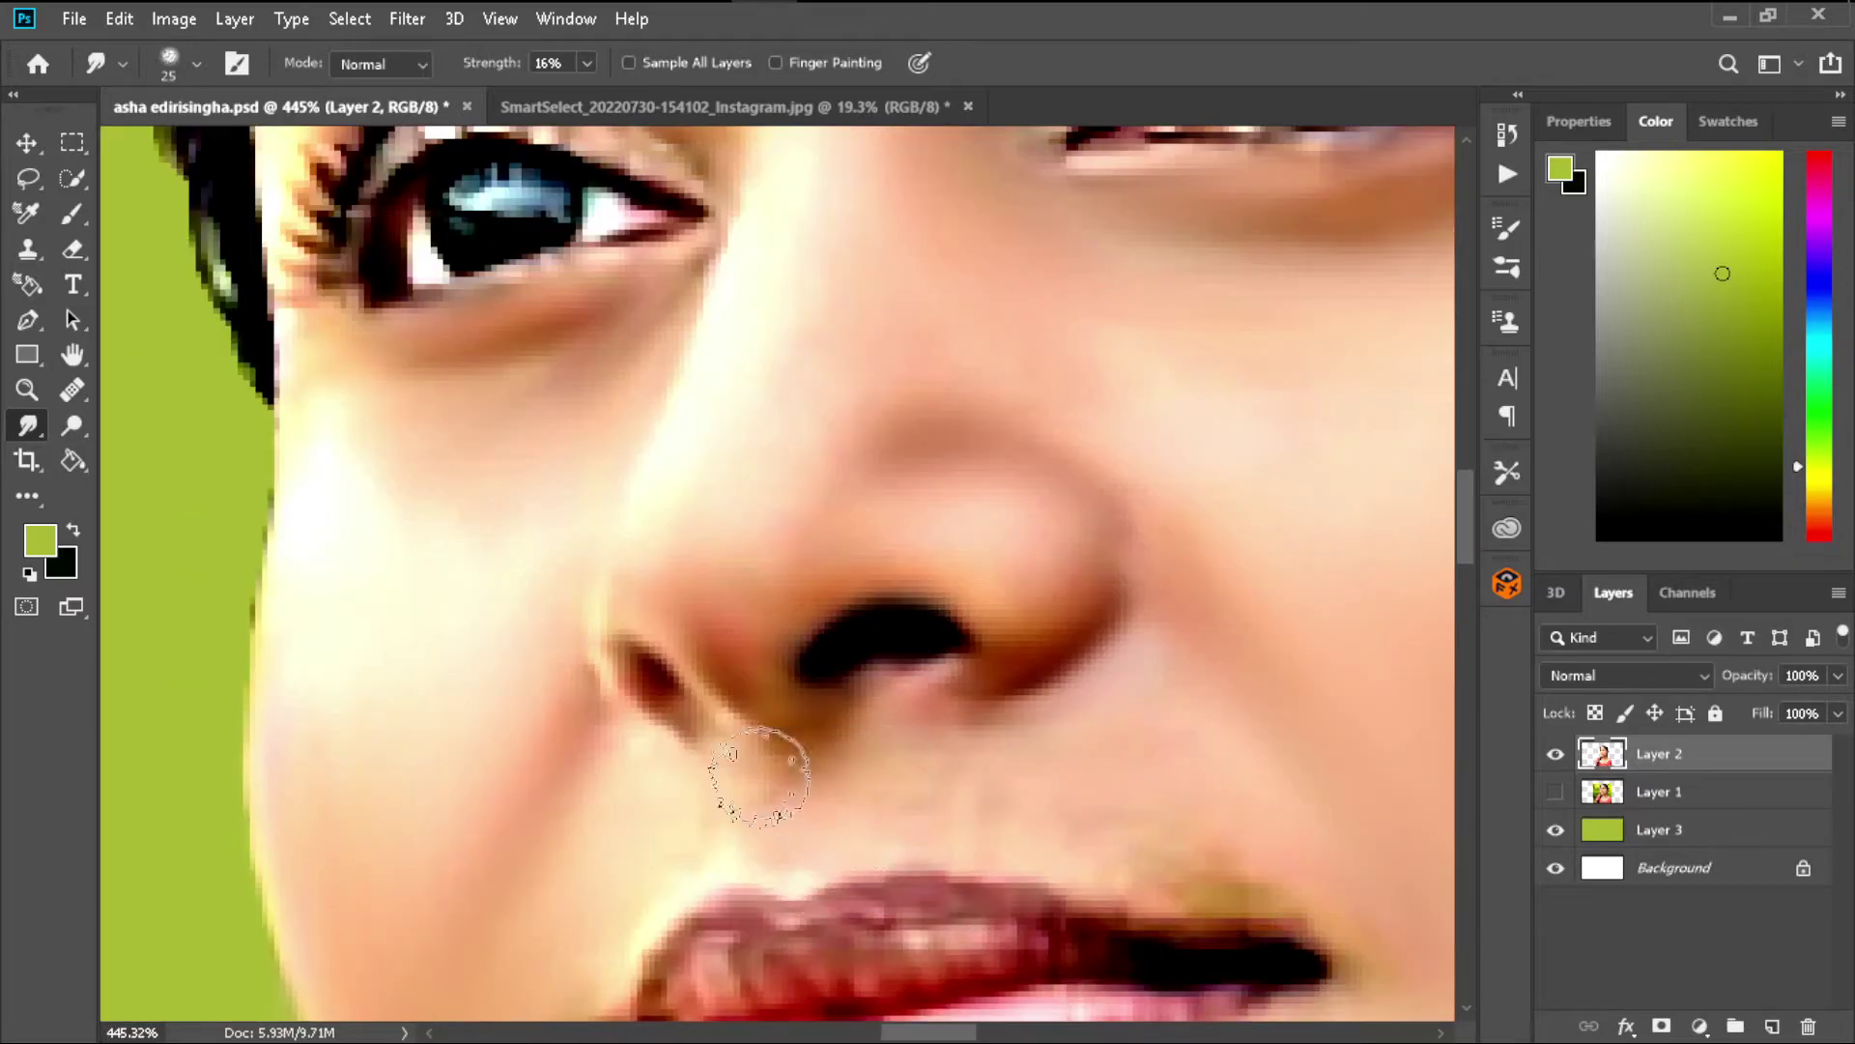
scroll(1068, 903, up, 2)
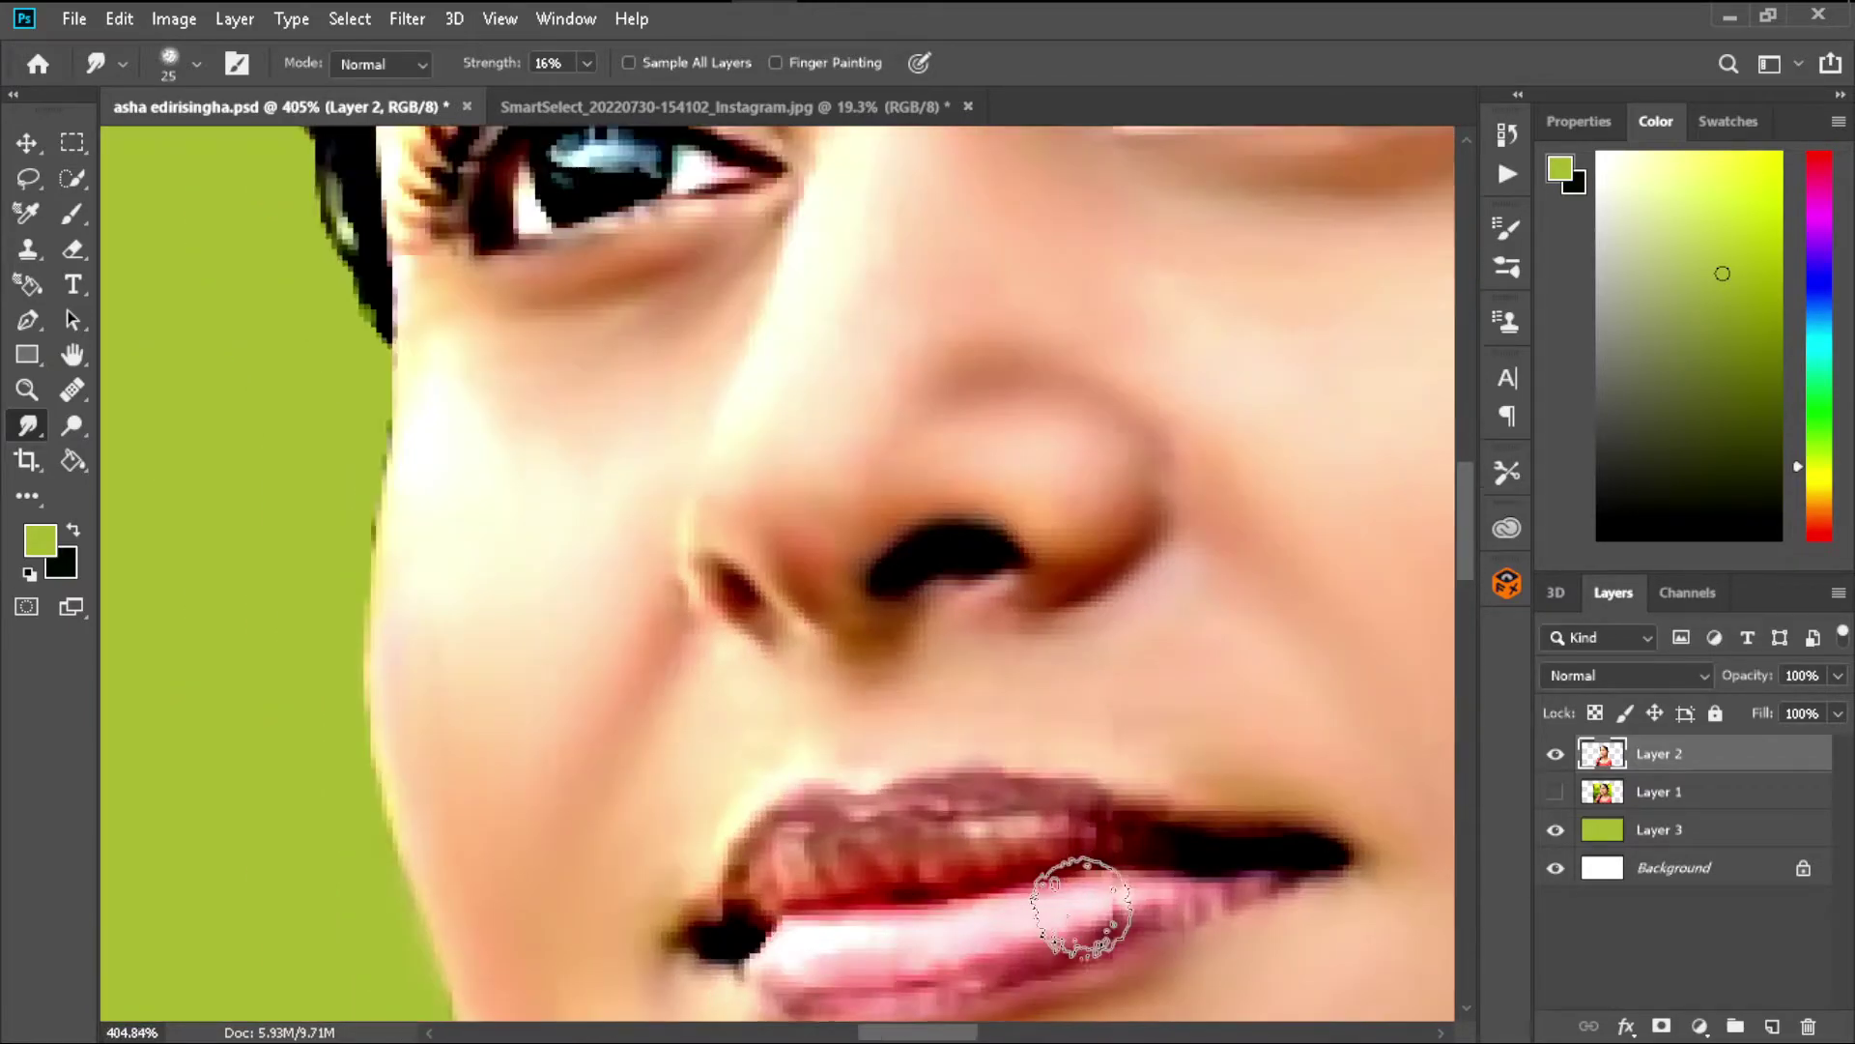
- Smudge the lip line from the corner and along the lower lip
mouse_move(657, 897)
mouse_down()
mouse_move(787, 828)
mouse_move(1350, 848)
mouse_up()
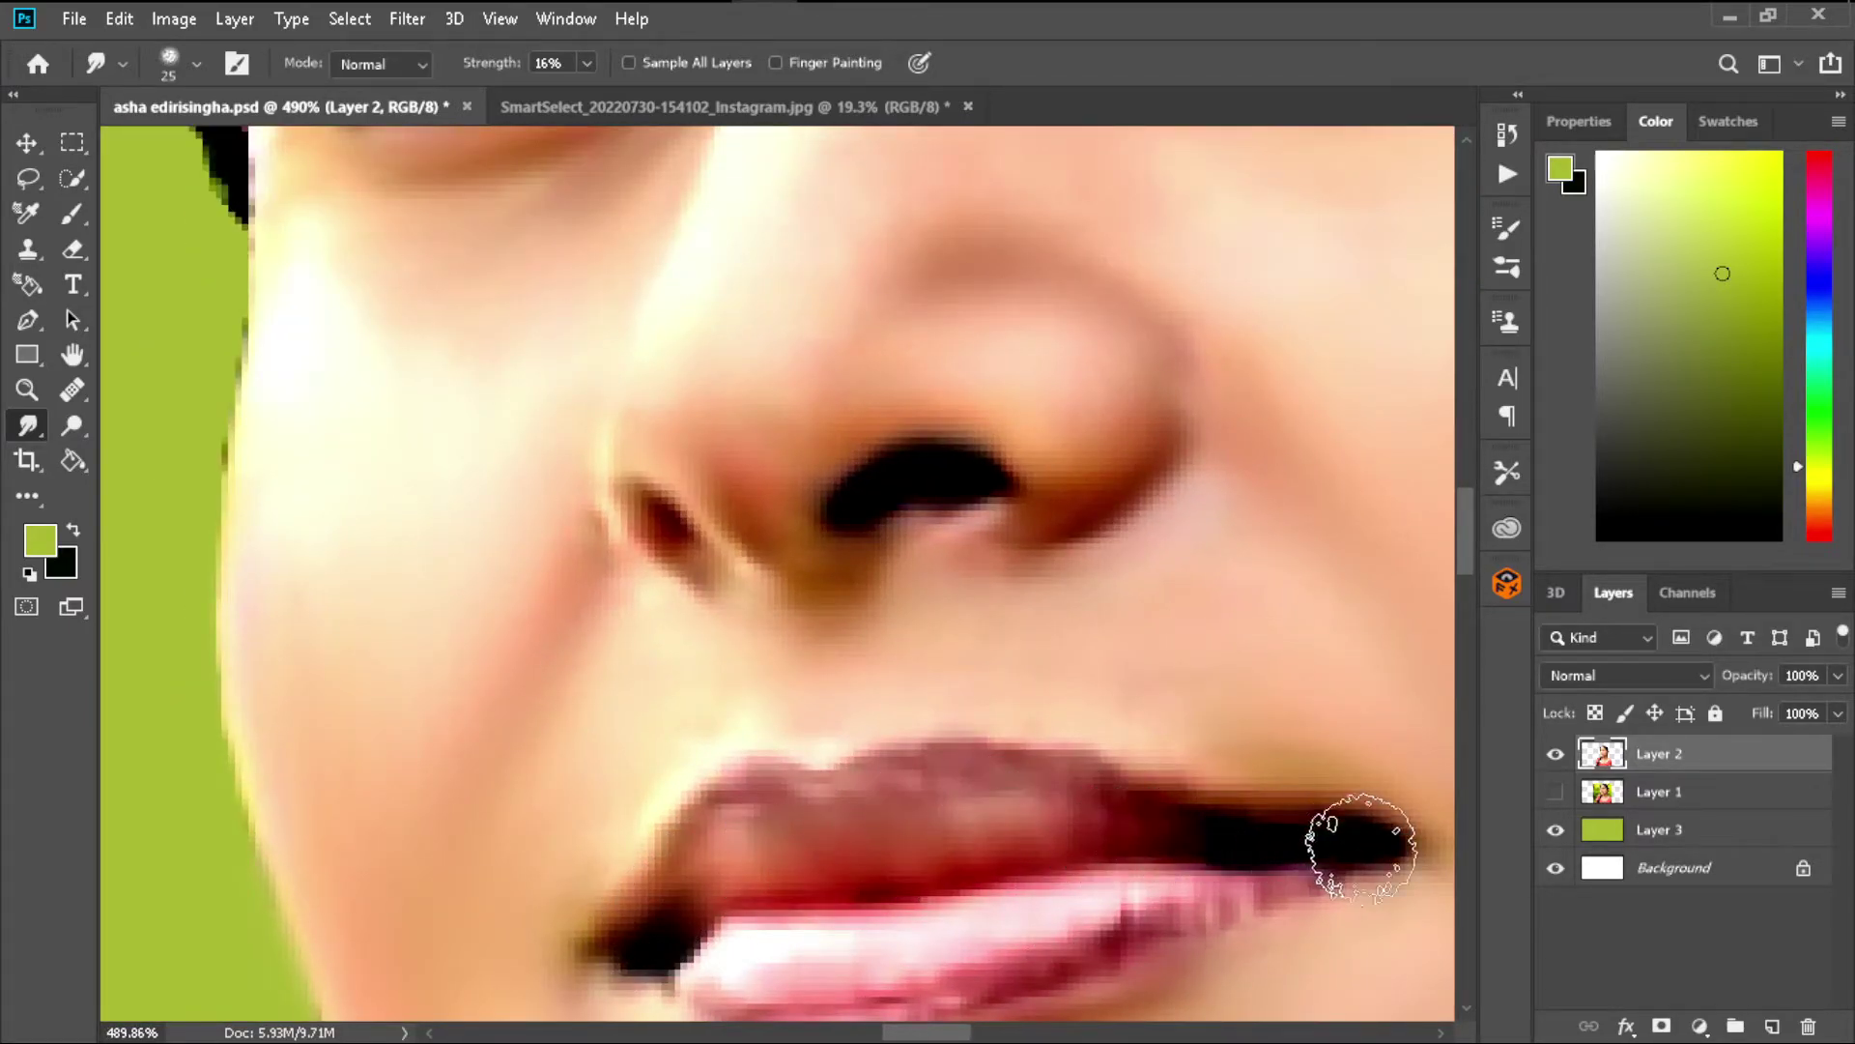
scroll(800, 863, down, 2)
scroll(800, 863, down, 1)
mouse_move(1111, 808)
mouse_down()
mouse_move(943, 841)
mouse_move(683, 808)
mouse_up()
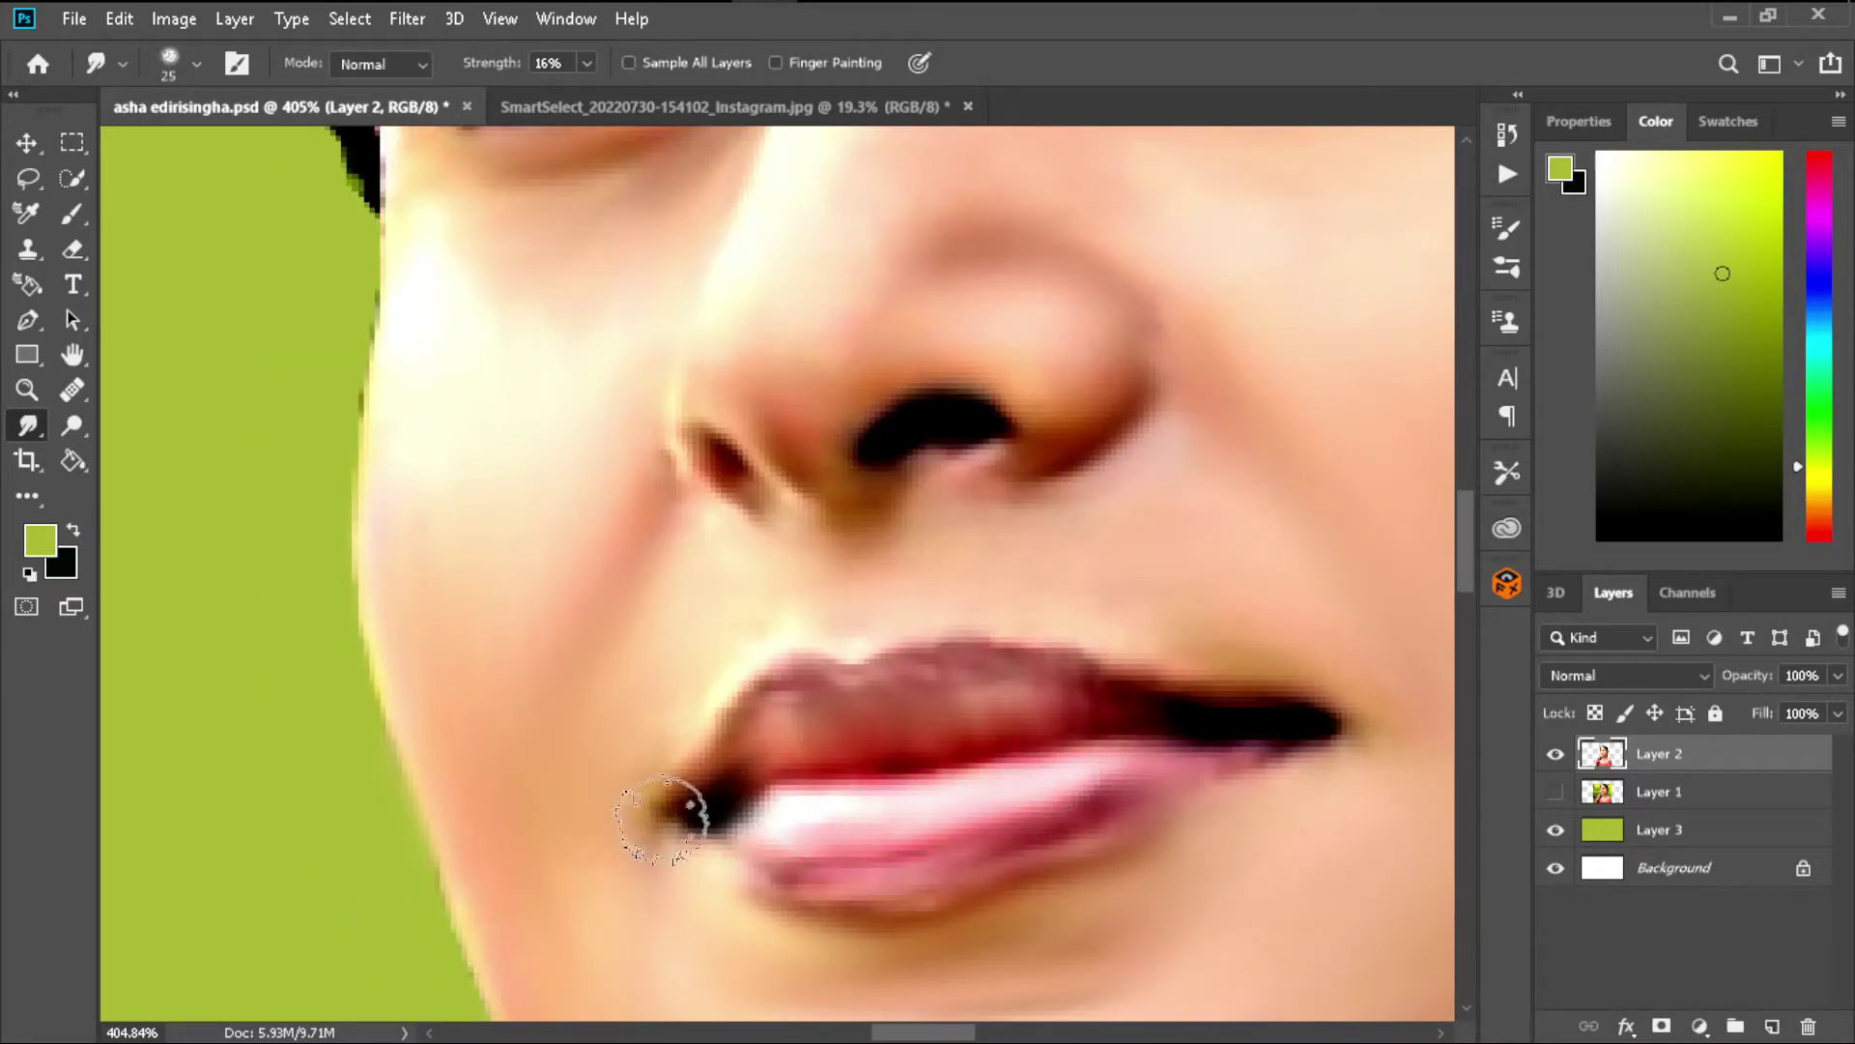
scroll(683, 808, down, 3)
- Soften the upper lash line and blend the lid line at the inner eye corner
scroll(796, 381, up, 2)
scroll(1022, 573, up, 4)
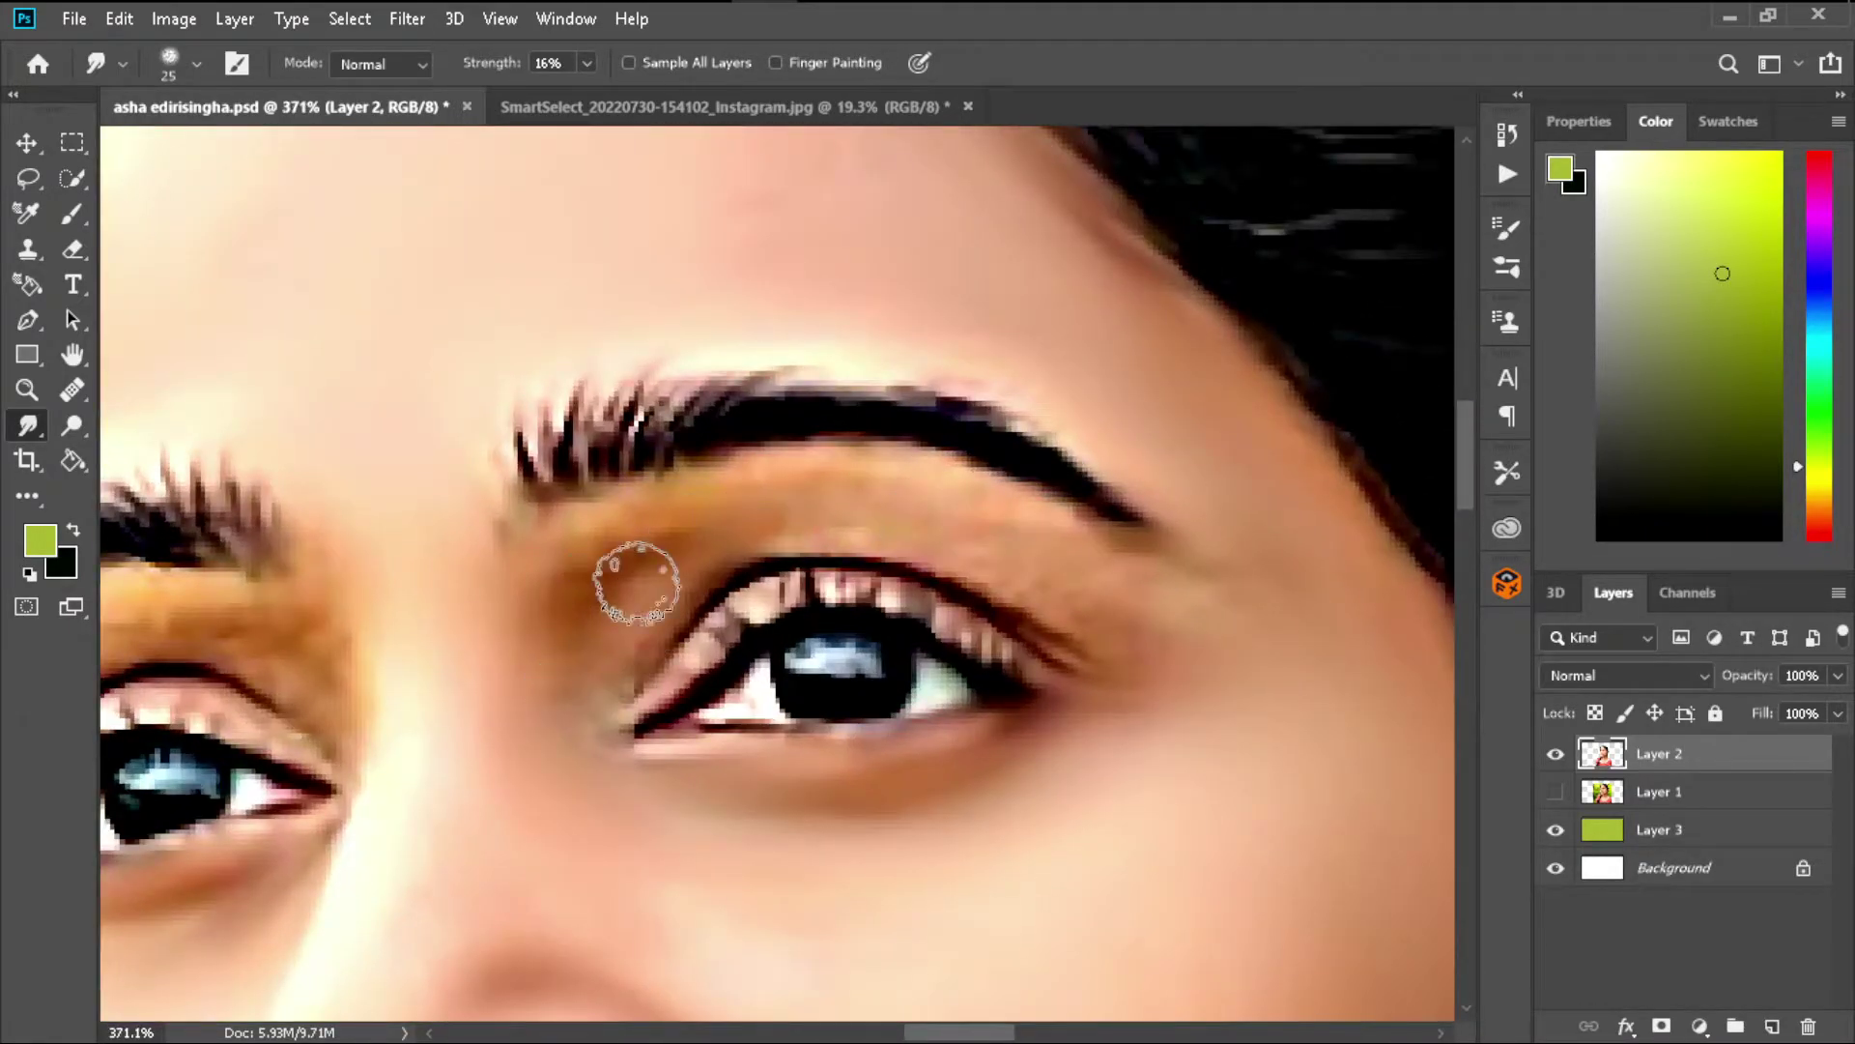
drag(1006, 612, 696, 588)
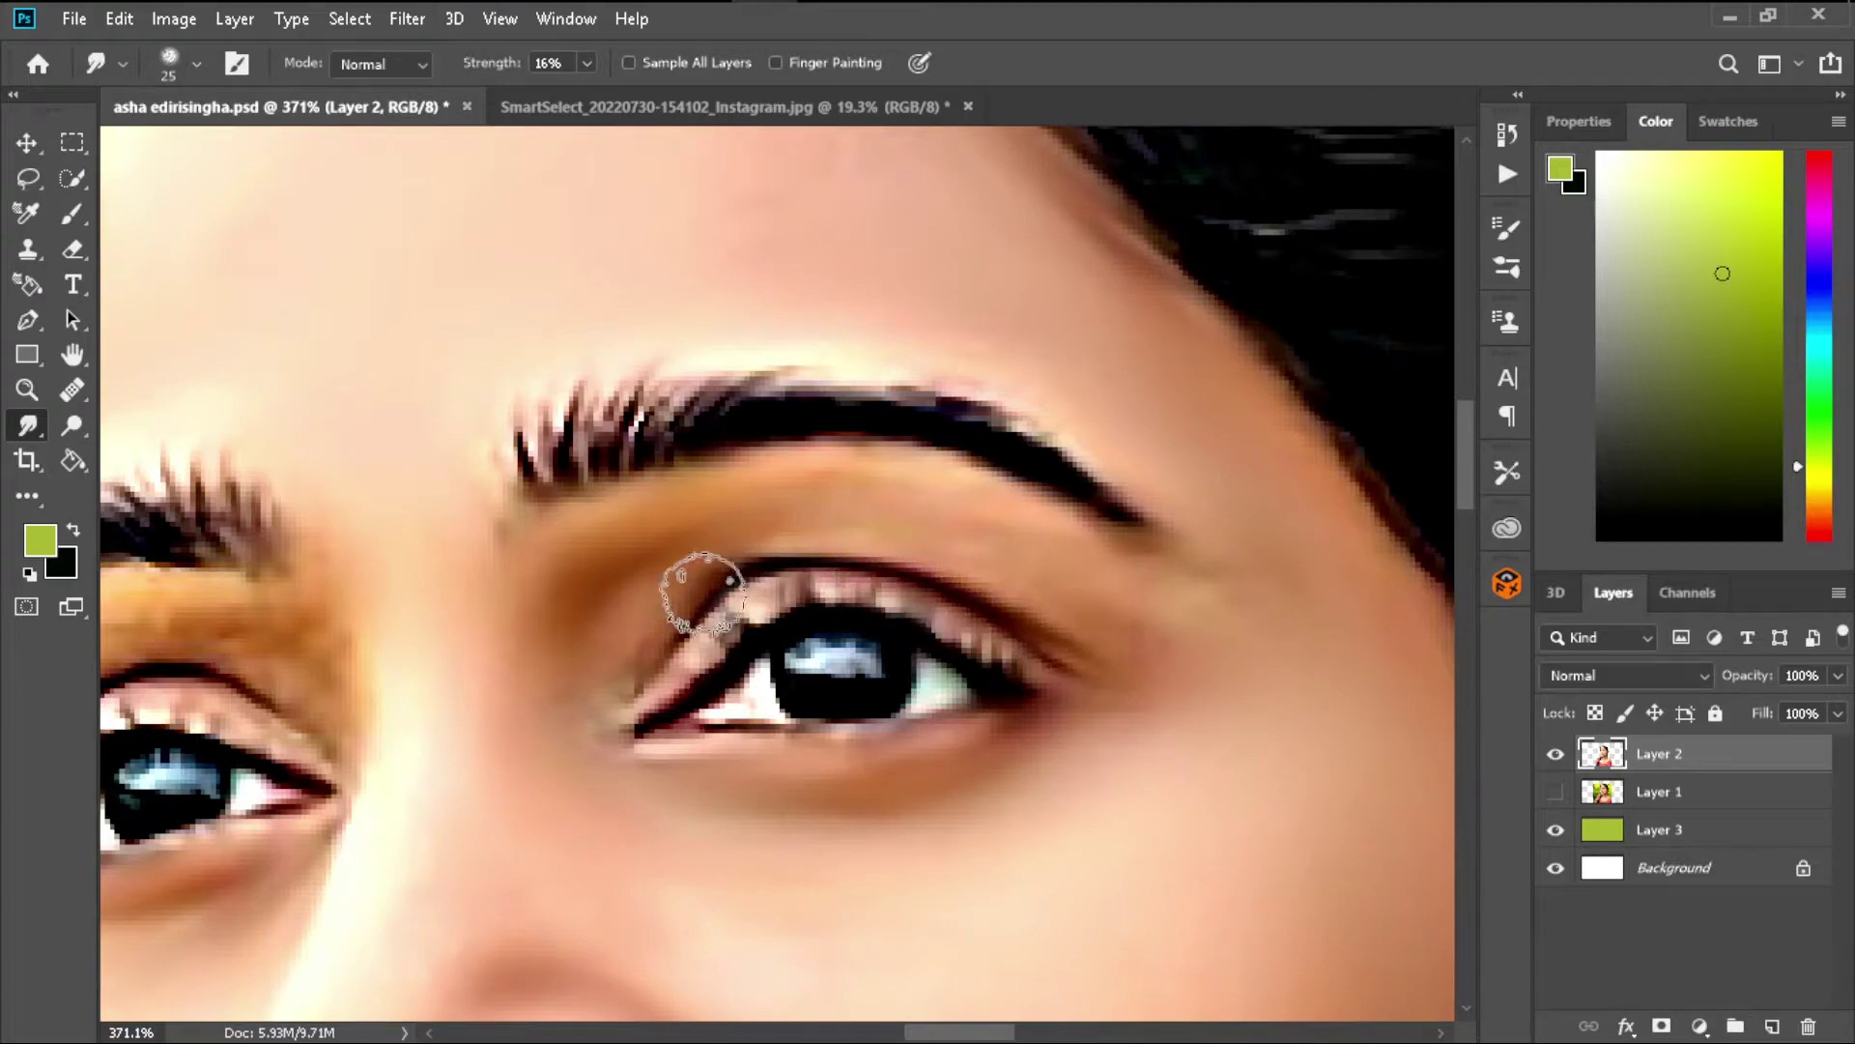
drag(597, 705, 747, 706)
- With a smaller brush, smooth the eyebrow hairs, the eyelid crease and the upper-lid highlight
key(bracketleft)
key(bracketleft)
key(bracketleft)
scroll(894, 633, up, 5)
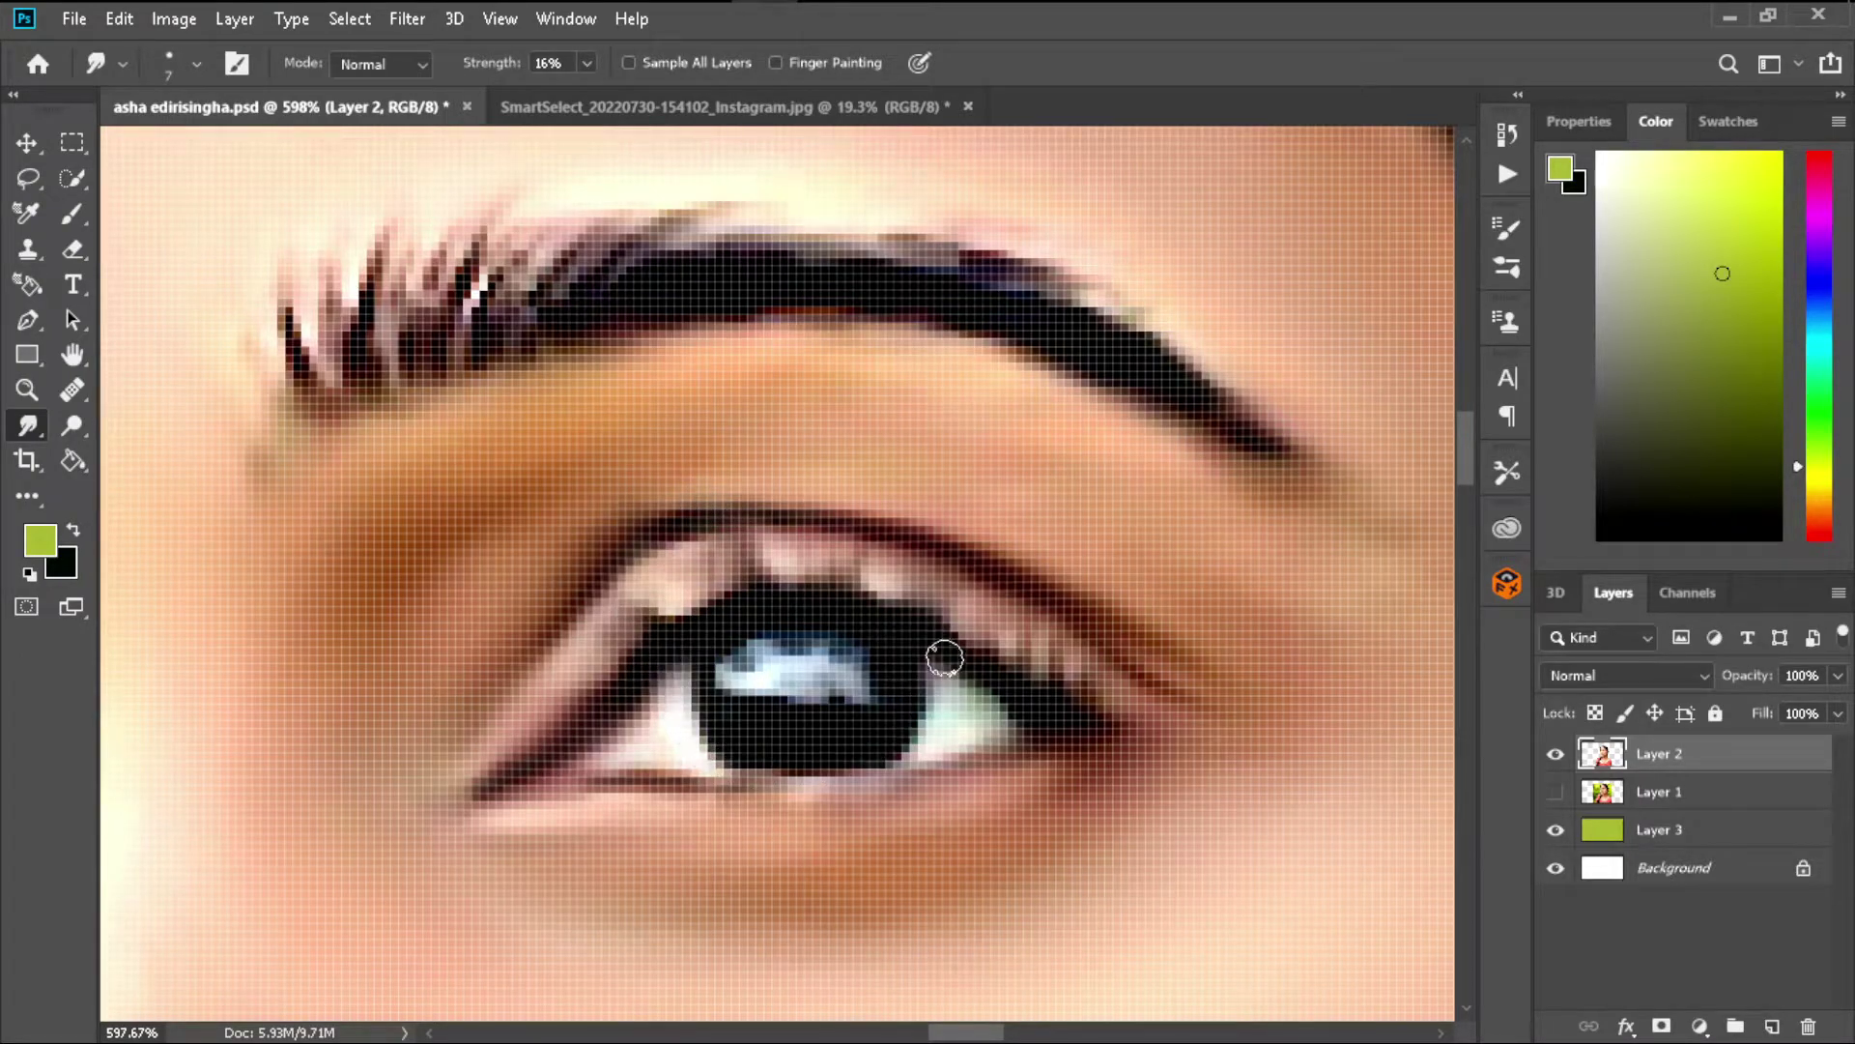
scroll(556, 782, down, 5)
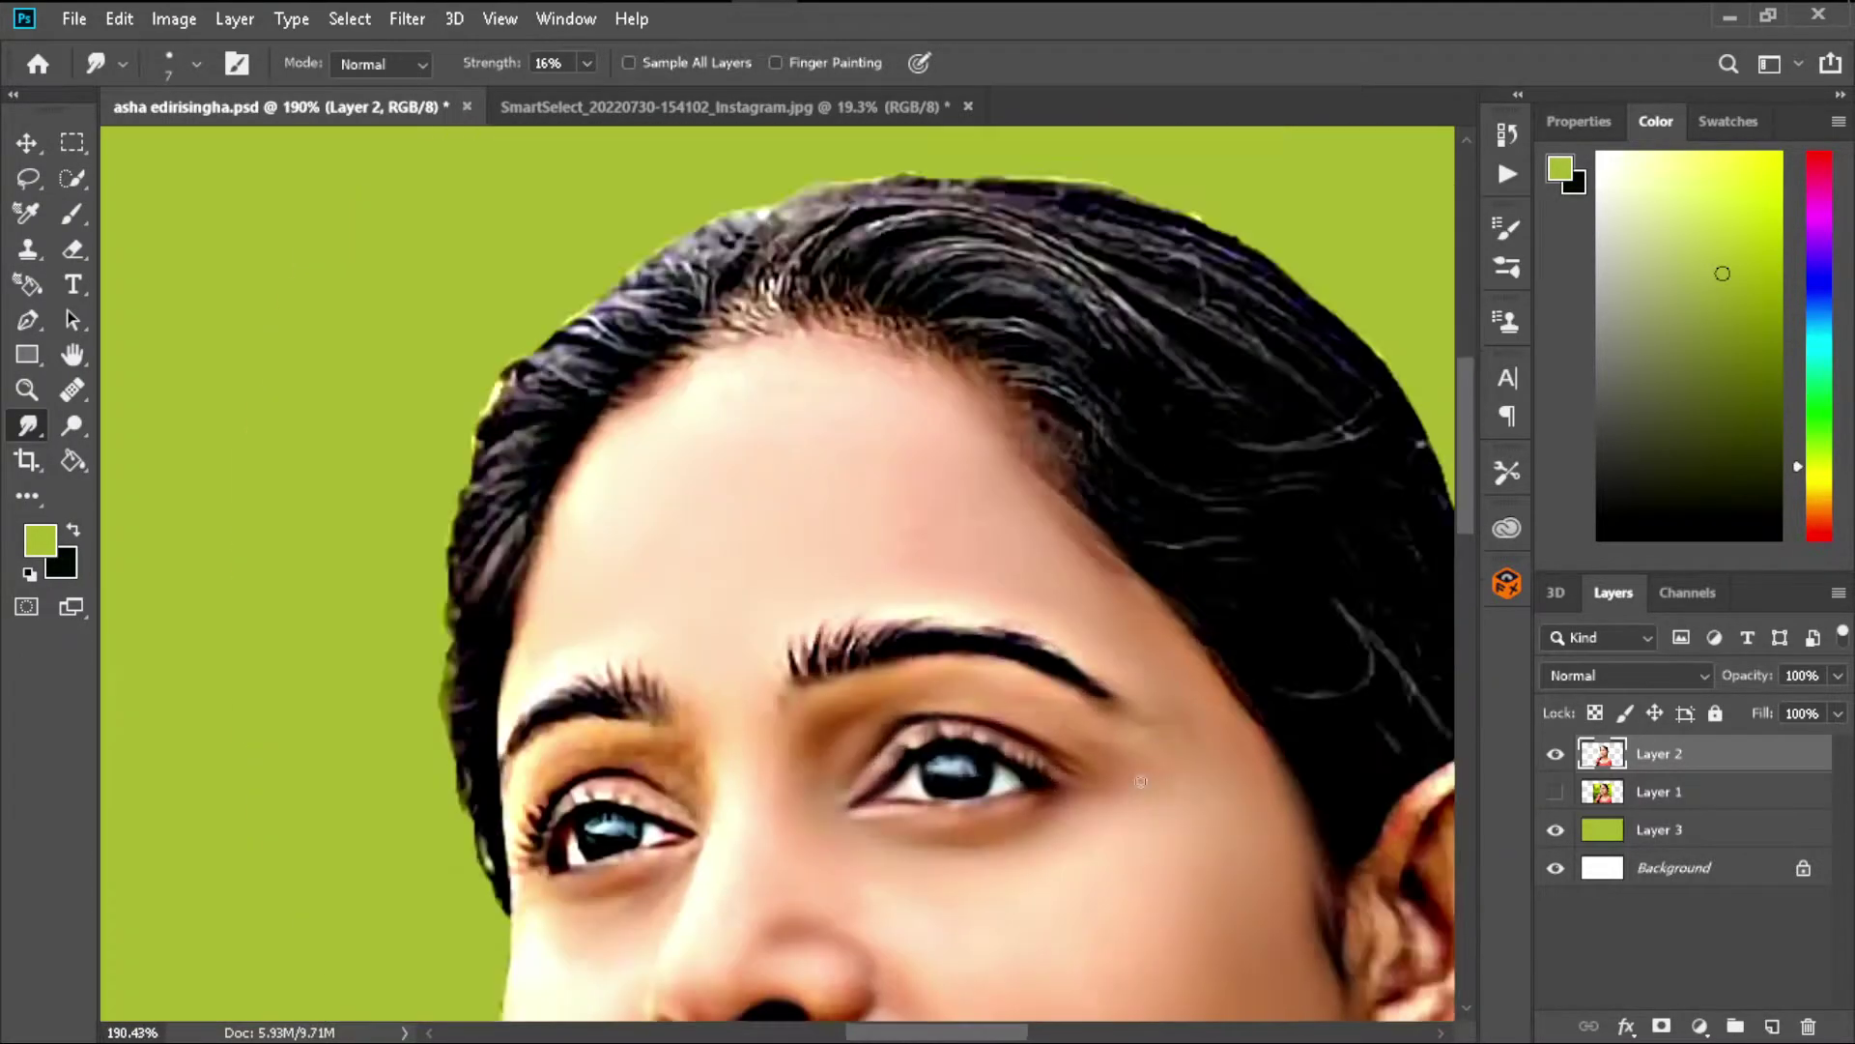
scroll(739, 779, up, 4)
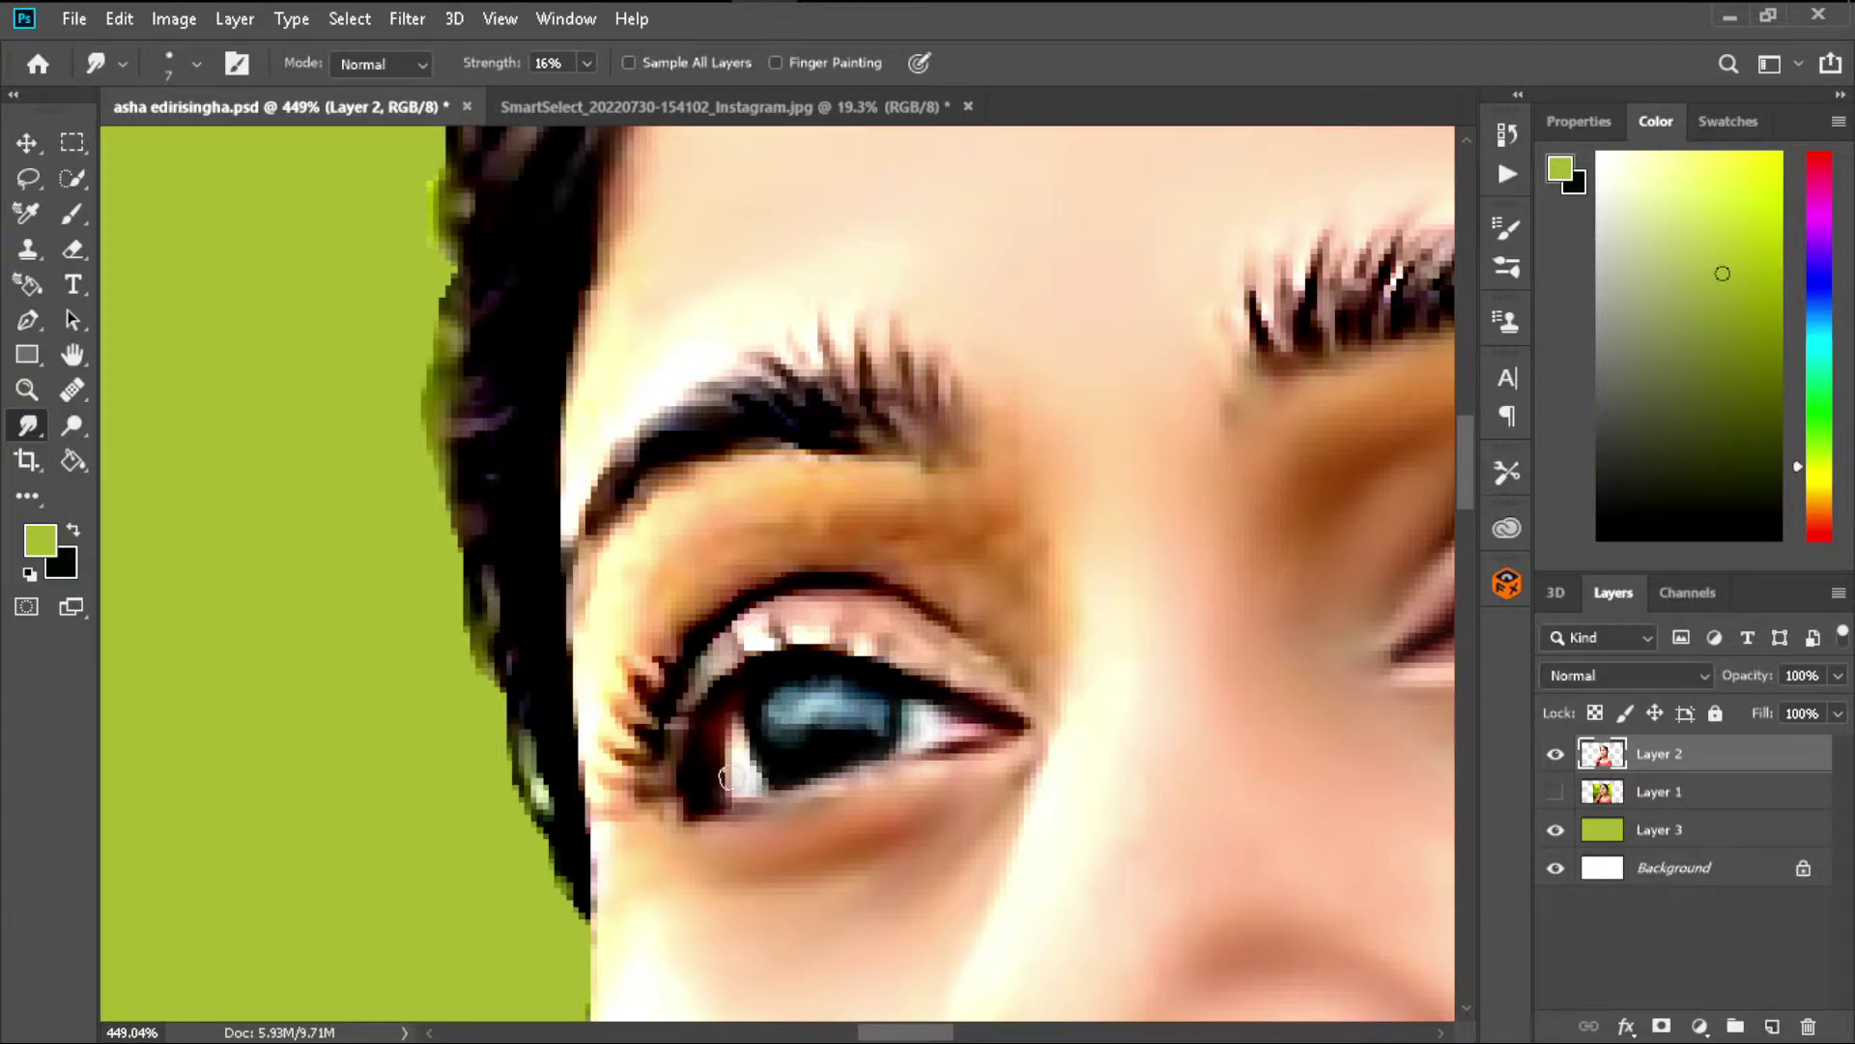
scroll(1077, 370, up, 1)
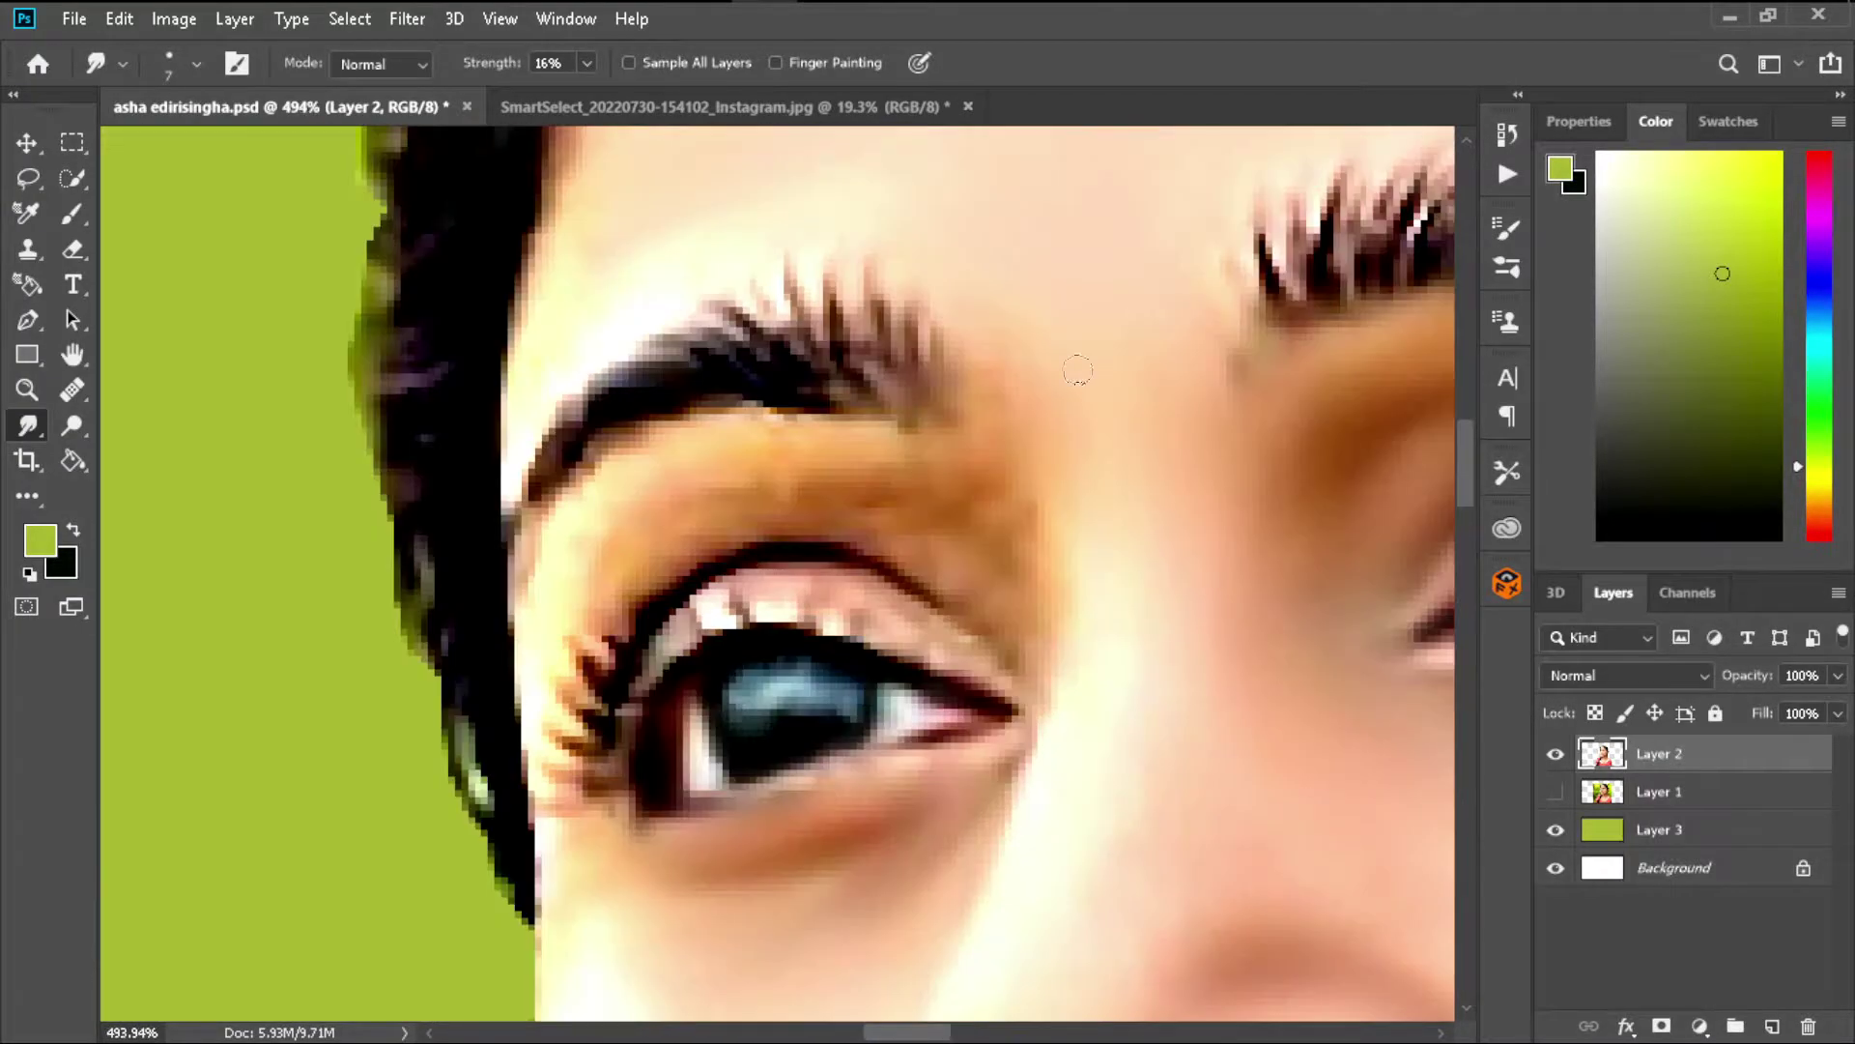
drag(766, 400, 600, 431)
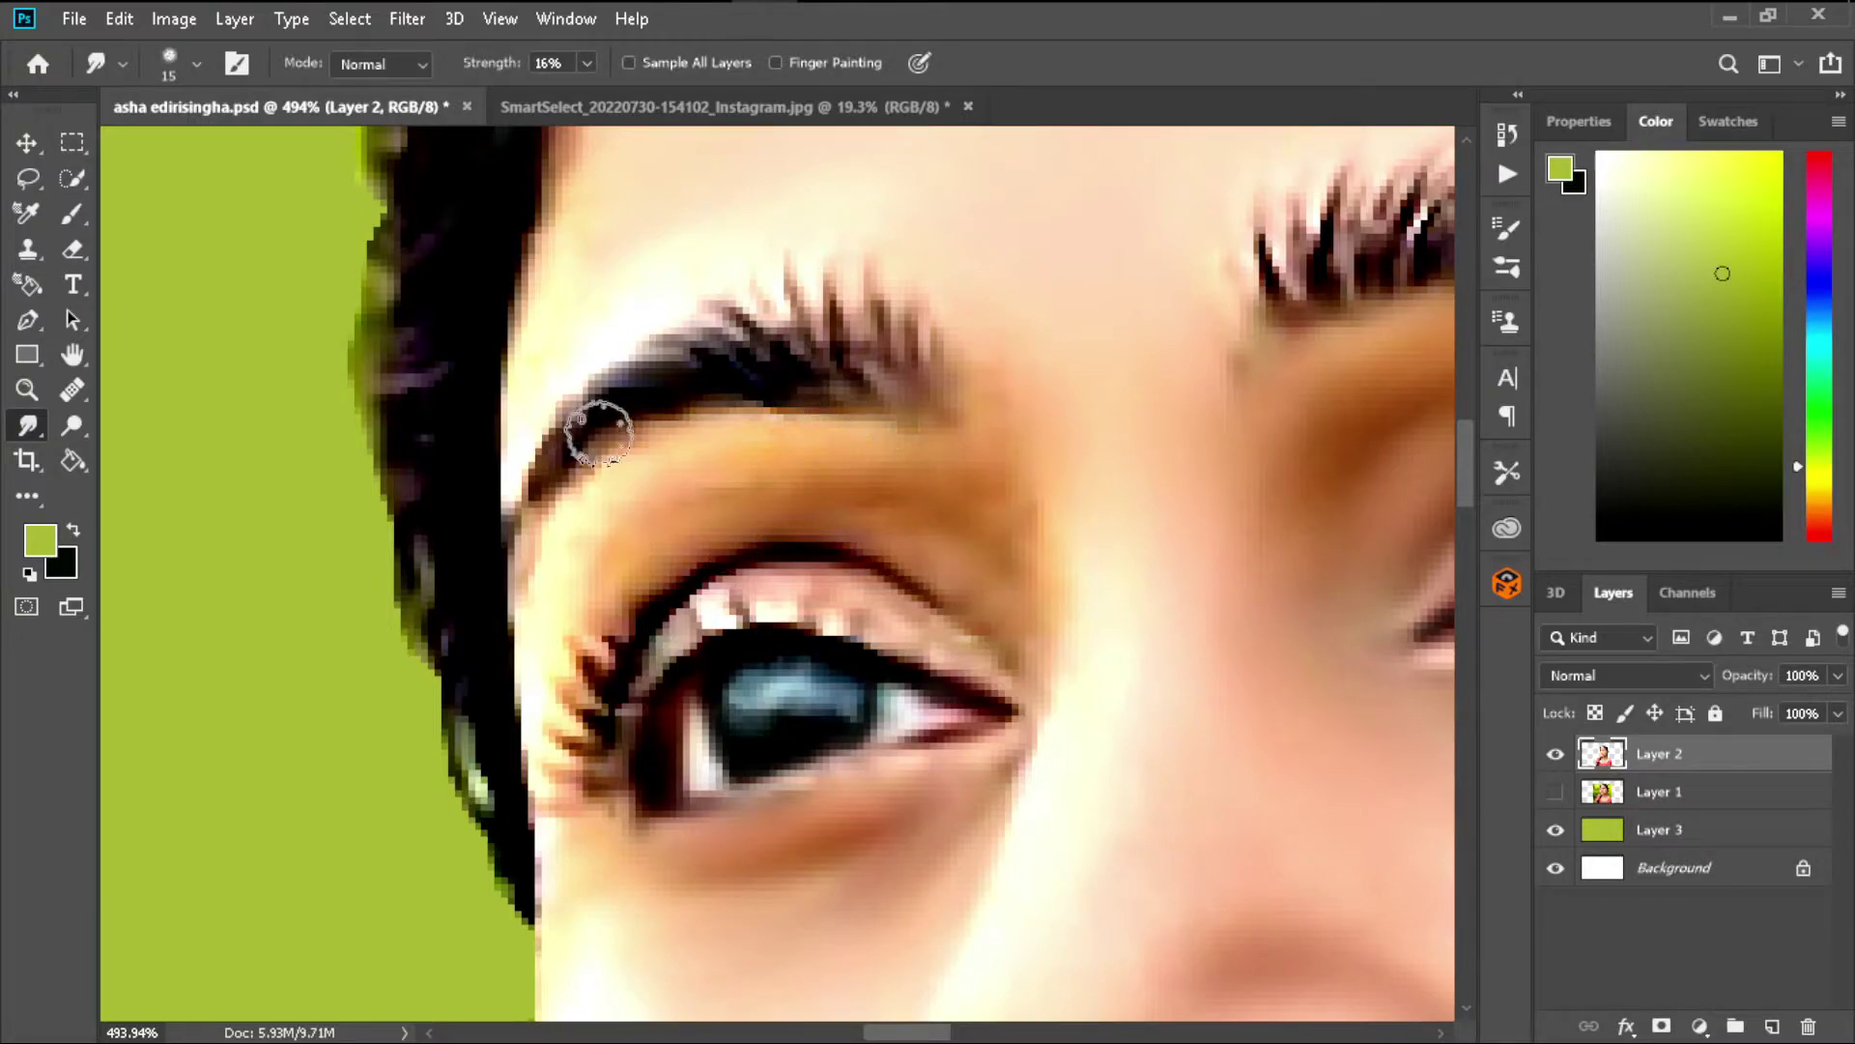
drag(565, 589, 993, 577)
drag(759, 619, 916, 636)
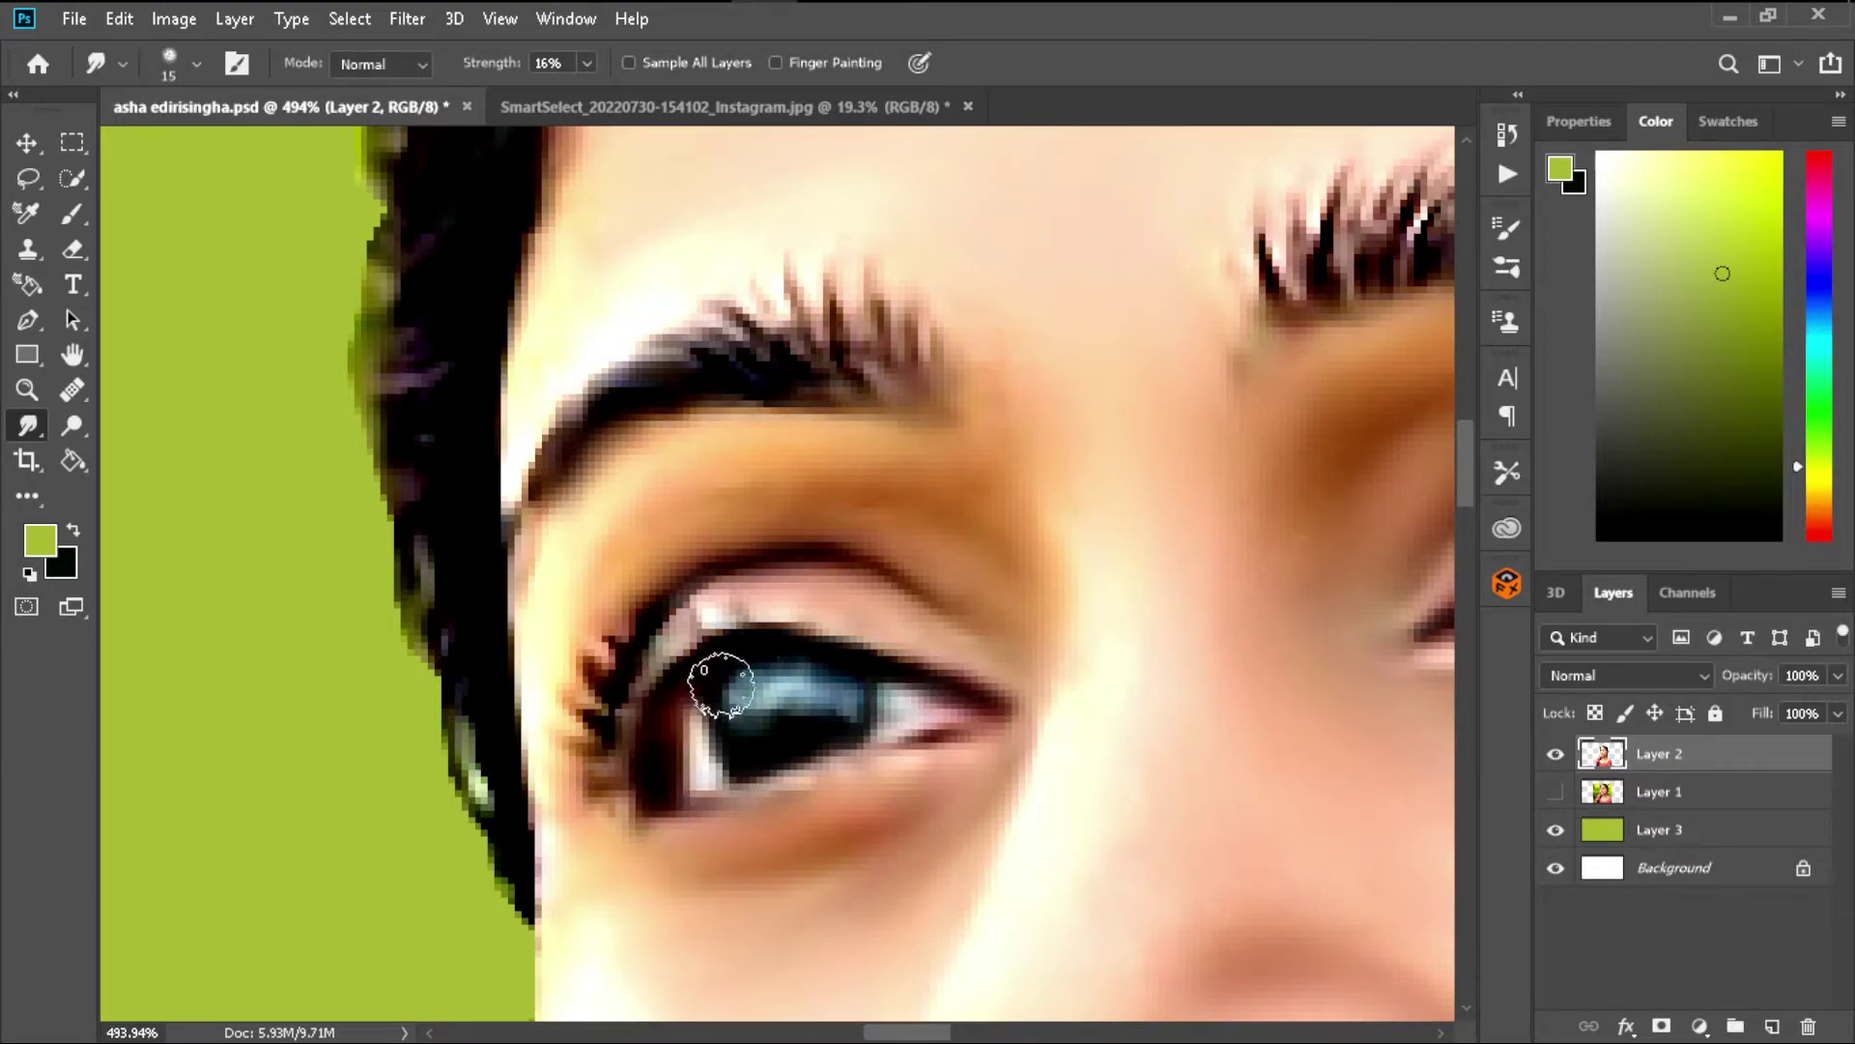
- Raise the Smudge strength to 21% and smudge both eyebrows into soft strokes
scroll(975, 543, down, 2)
scroll(976, 543, down, 2)
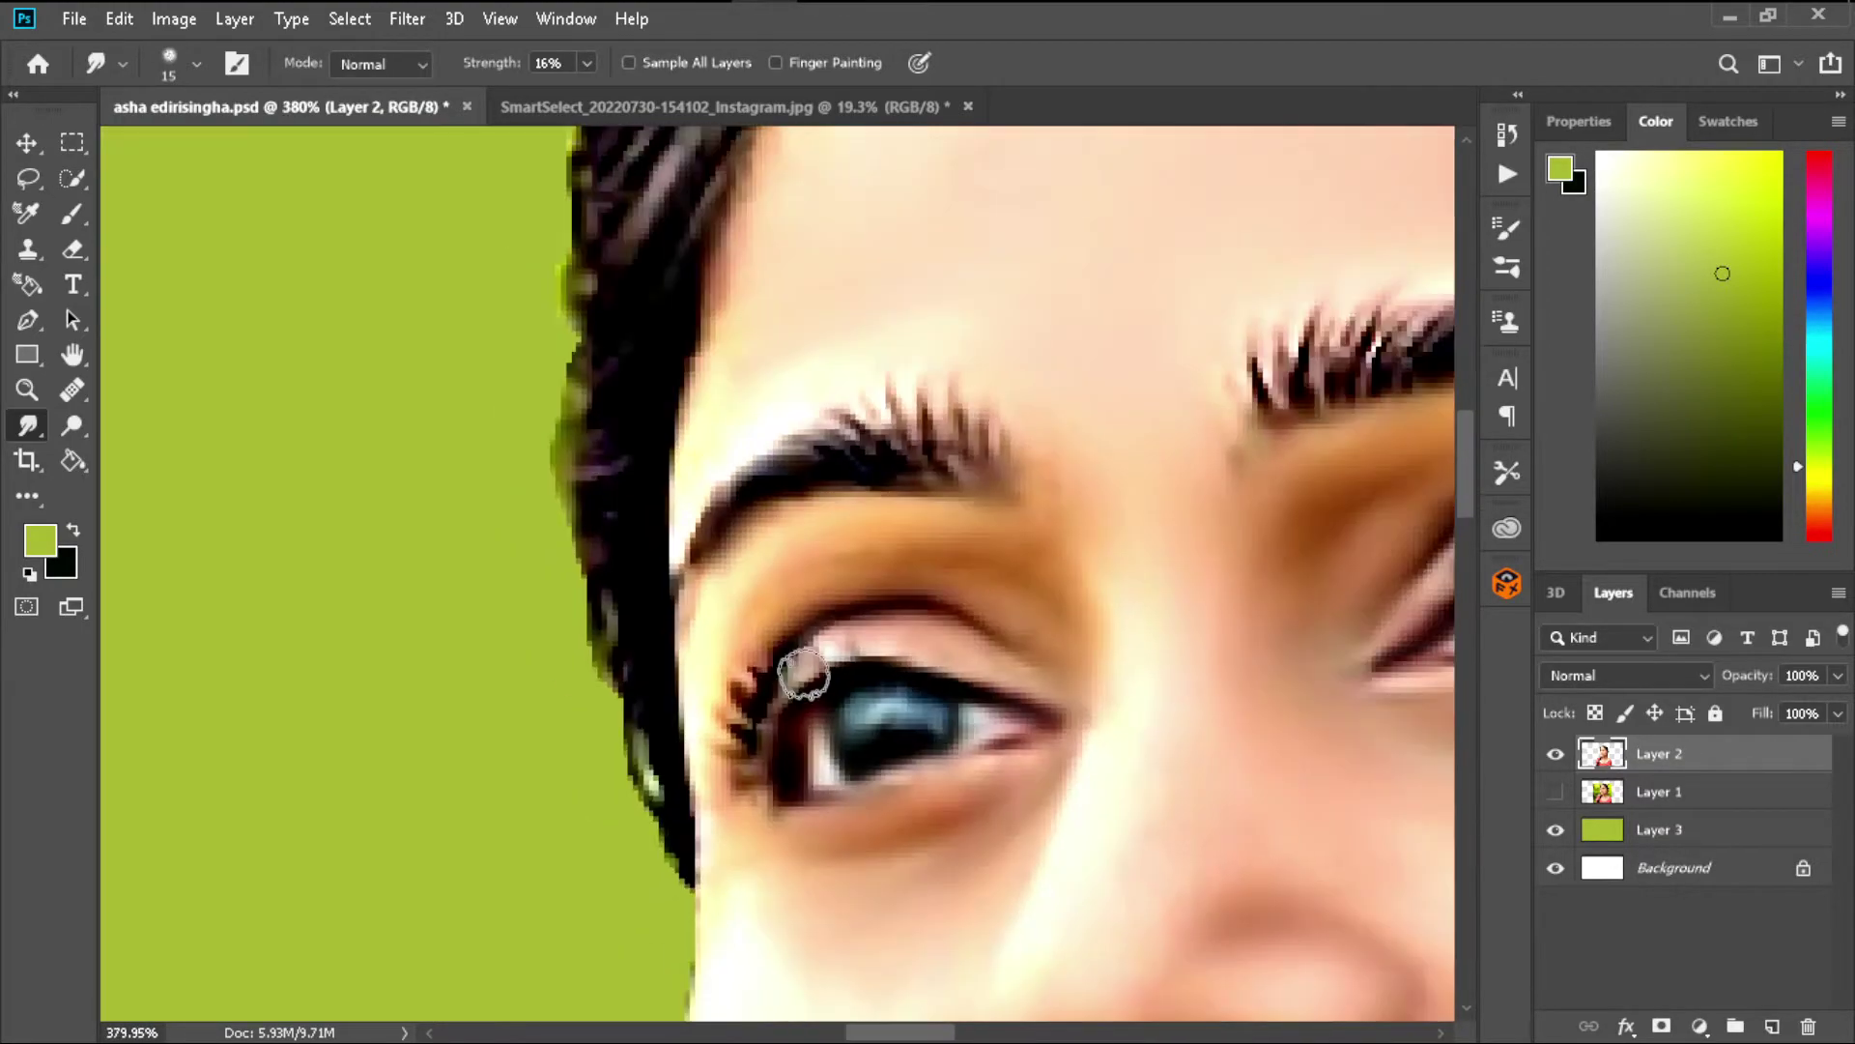
scroll(800, 663, up, 3)
key(bracketleft)
key(bracketleft)
key(bracketleft)
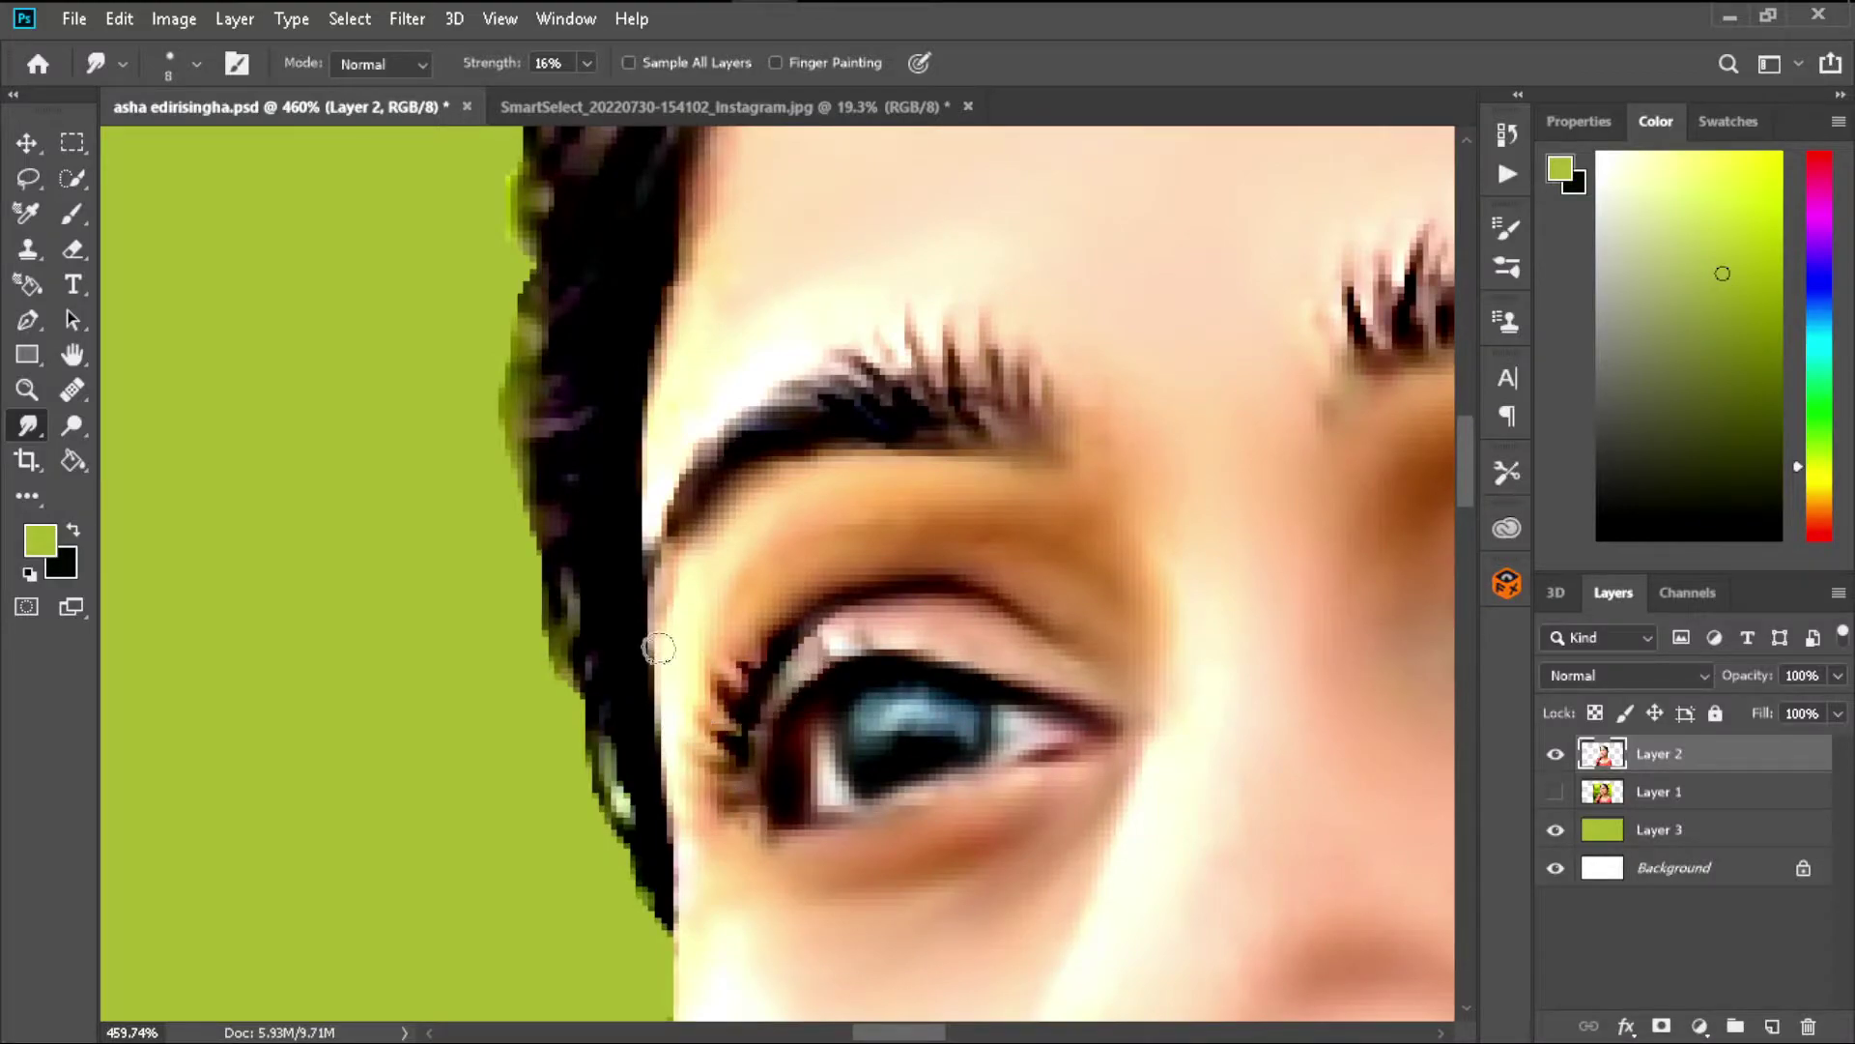
key(bracketright)
click(587, 63)
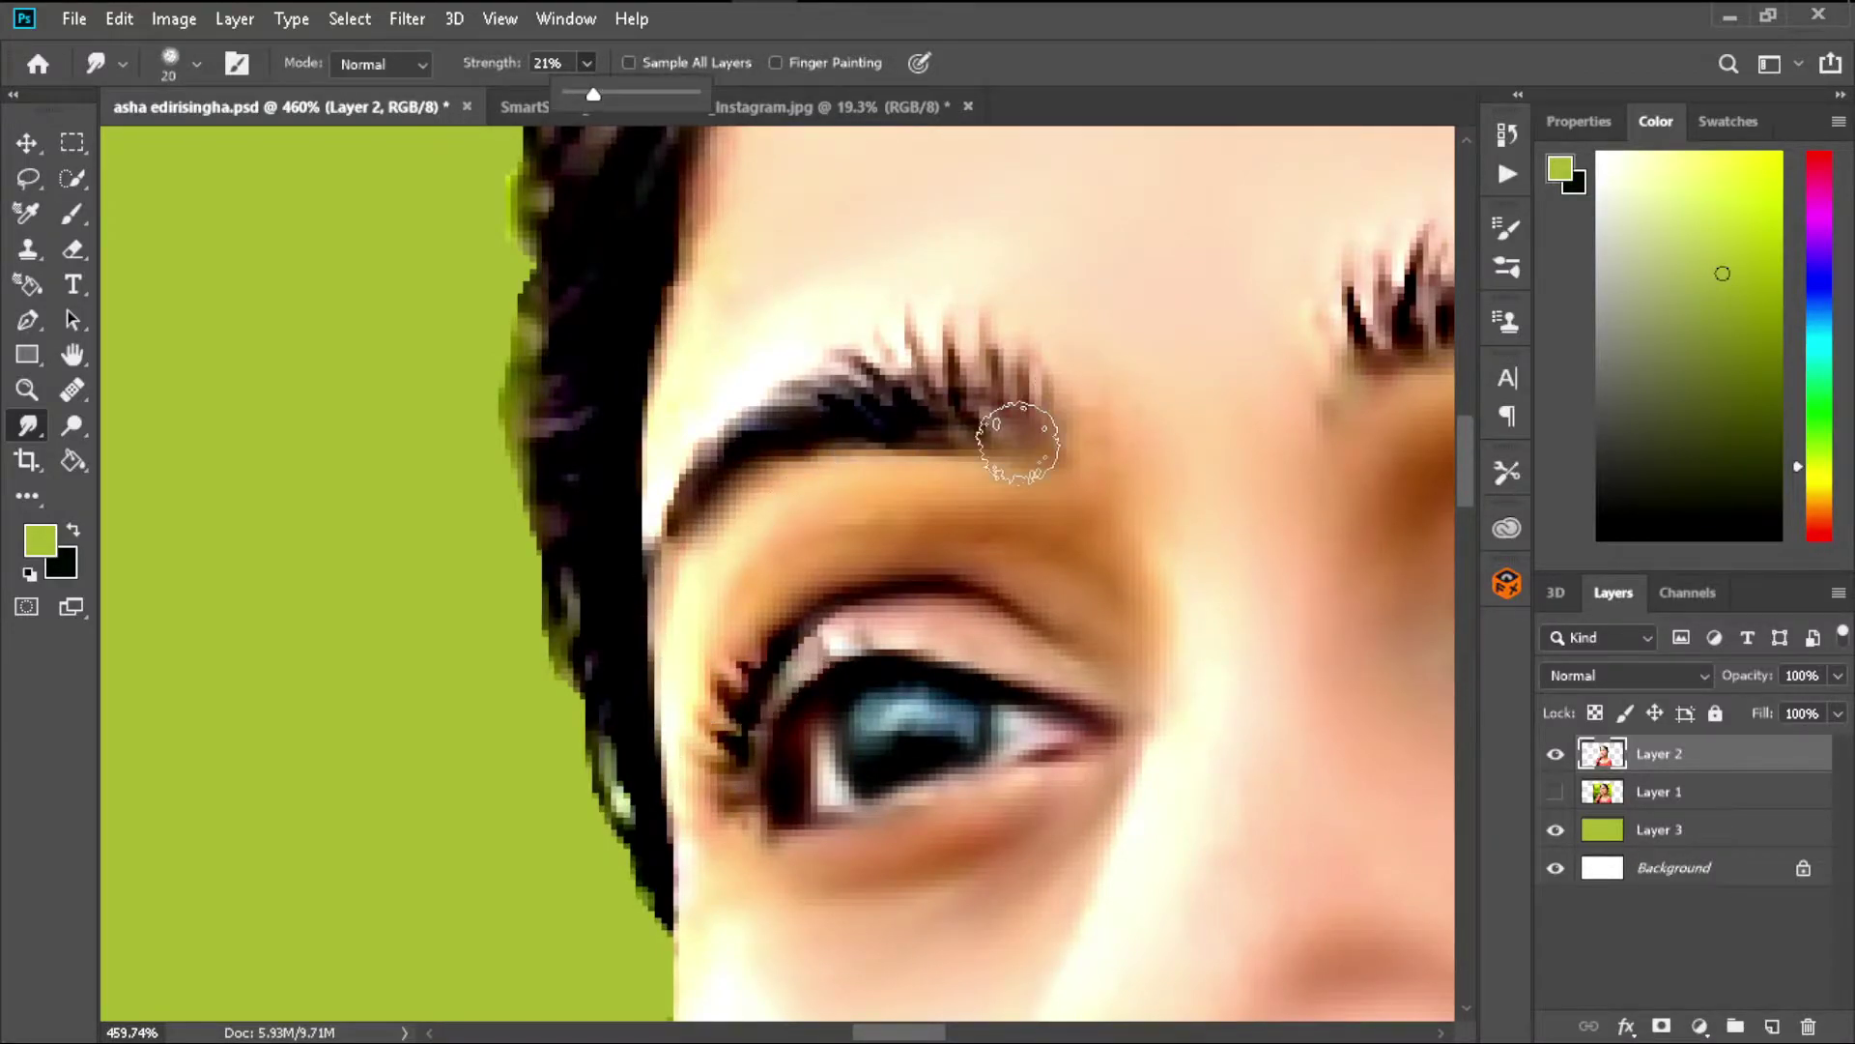
drag(1017, 443, 850, 394)
scroll(891, 396, down, 4)
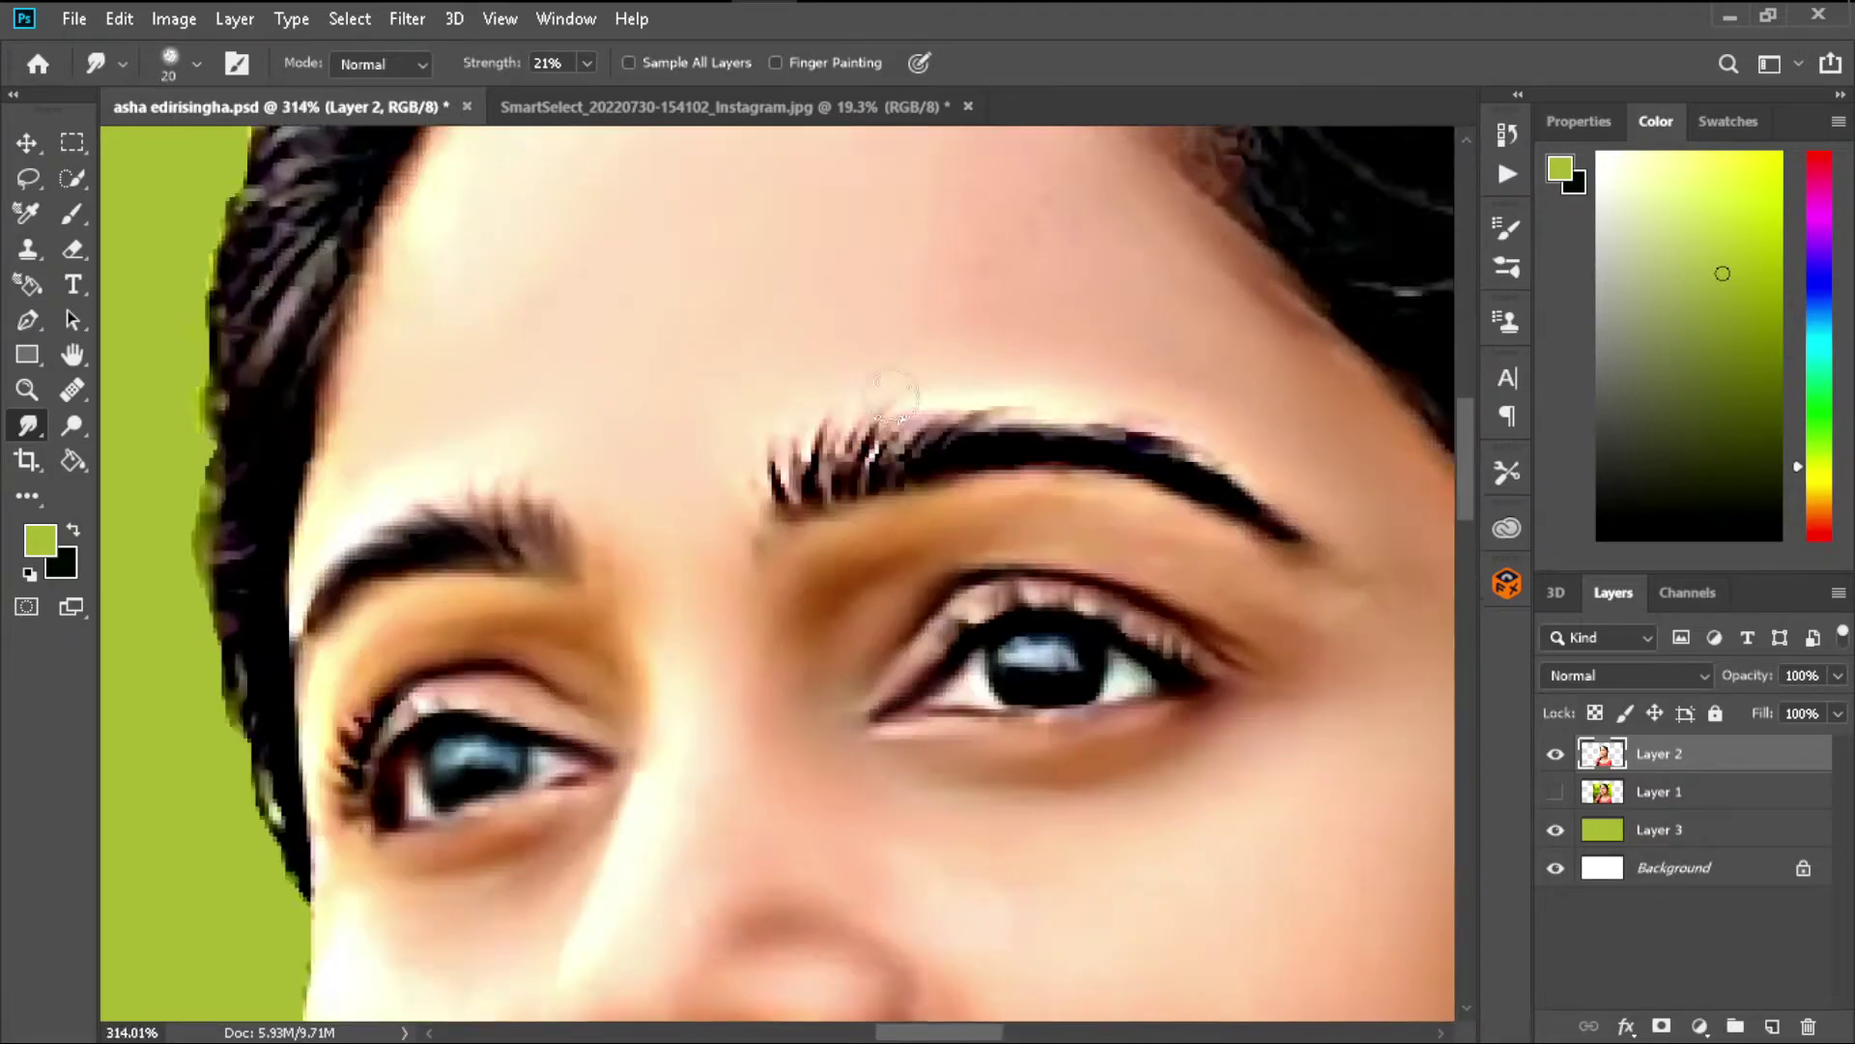
scroll(891, 396, up, 2)
mouse_move(754, 473)
mouse_down()
mouse_move(1158, 446)
mouse_move(1379, 538)
mouse_up()
- Zoom onto the ear and smudge the inner ear and lobe tones together
scroll(965, 439, down, 3)
scroll(965, 439, down, 4)
scroll(1051, 548, up, 1)
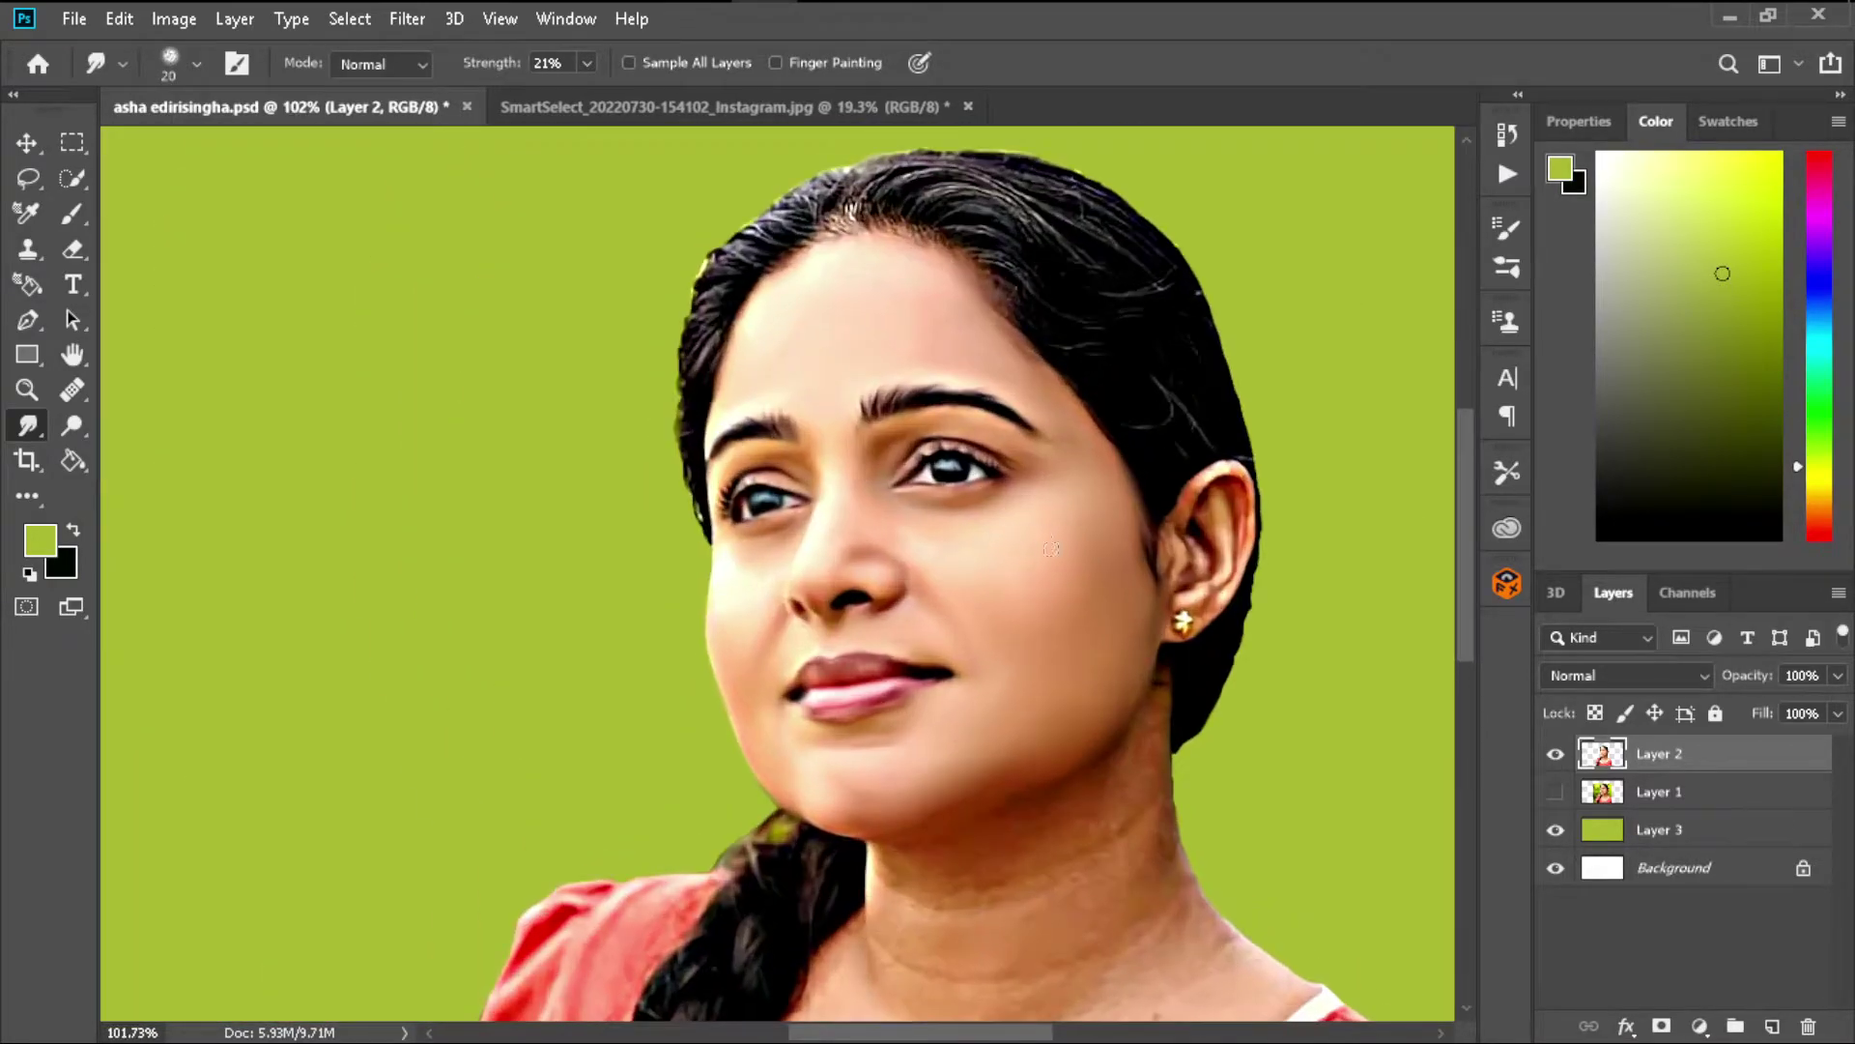
scroll(1090, 653, up, 2)
scroll(927, 531, up, 4)
scroll(843, 688, down, 1)
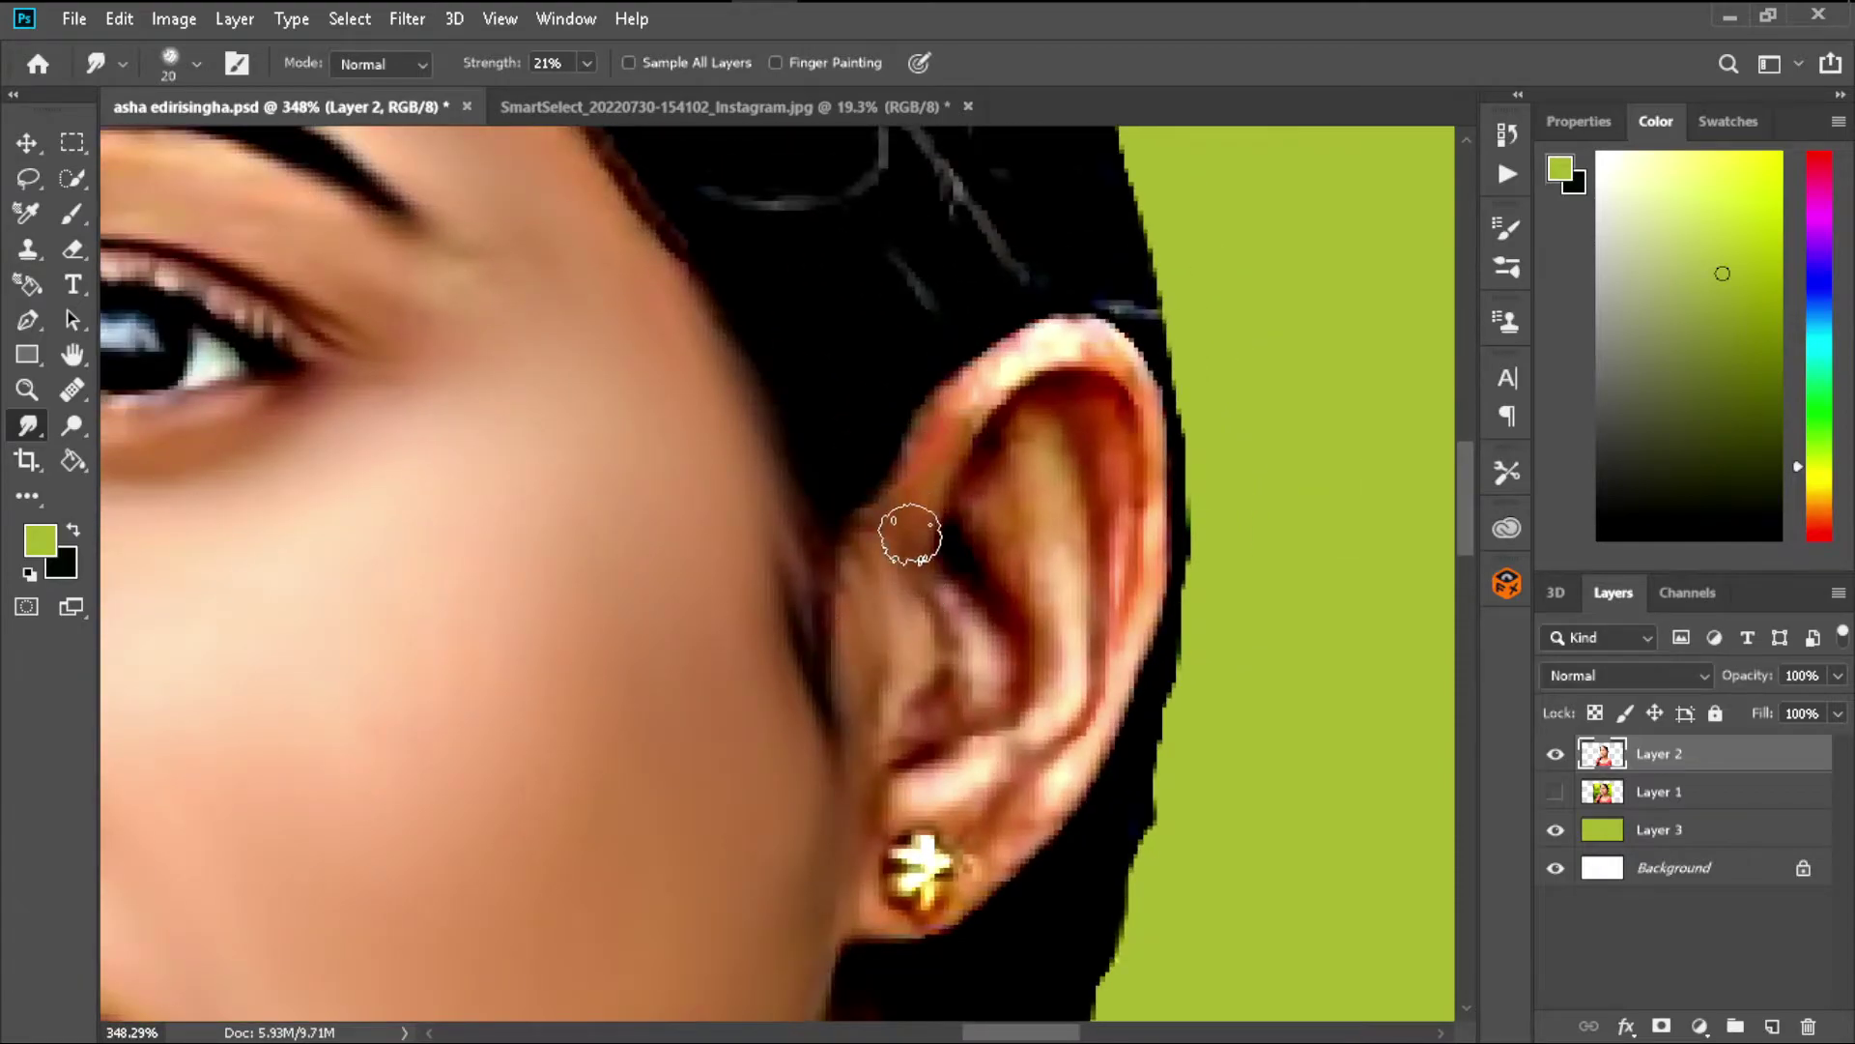
drag(1119, 507, 1060, 468)
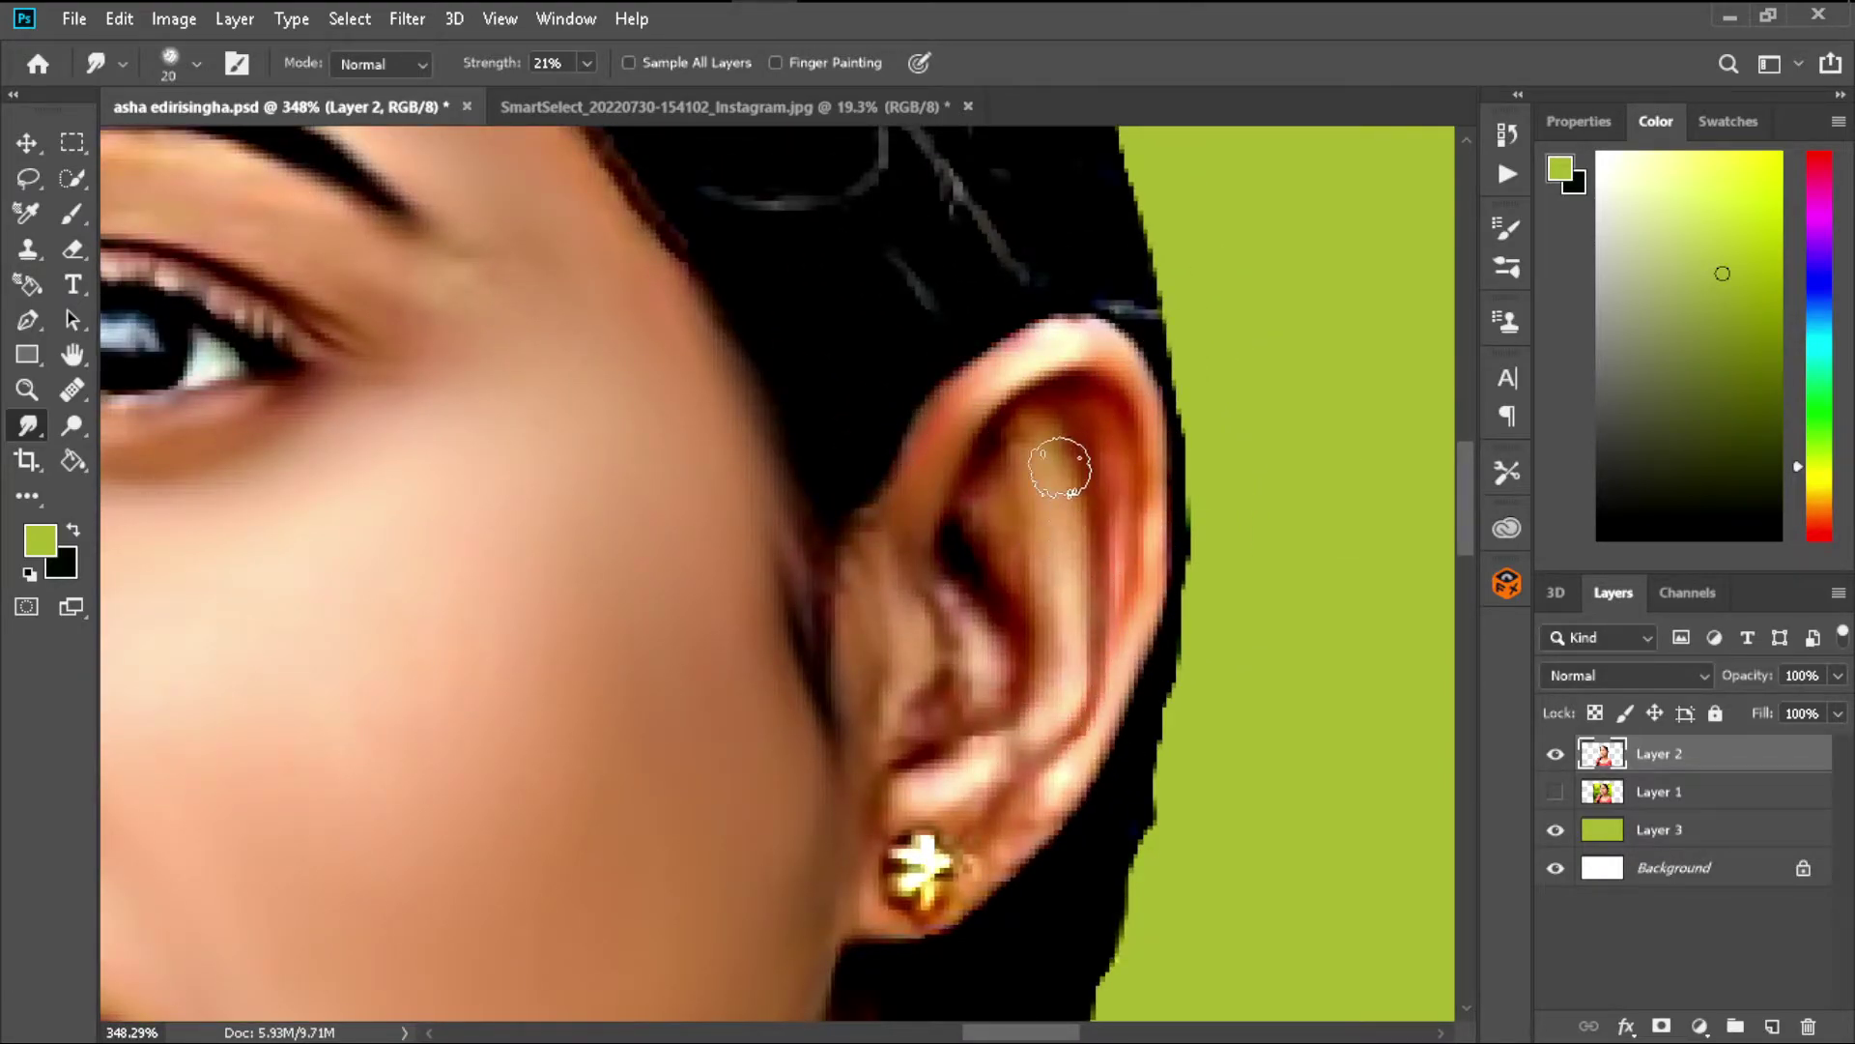
mouse_move(978, 599)
mouse_down()
mouse_move(944, 600)
mouse_move(1063, 676)
mouse_up()
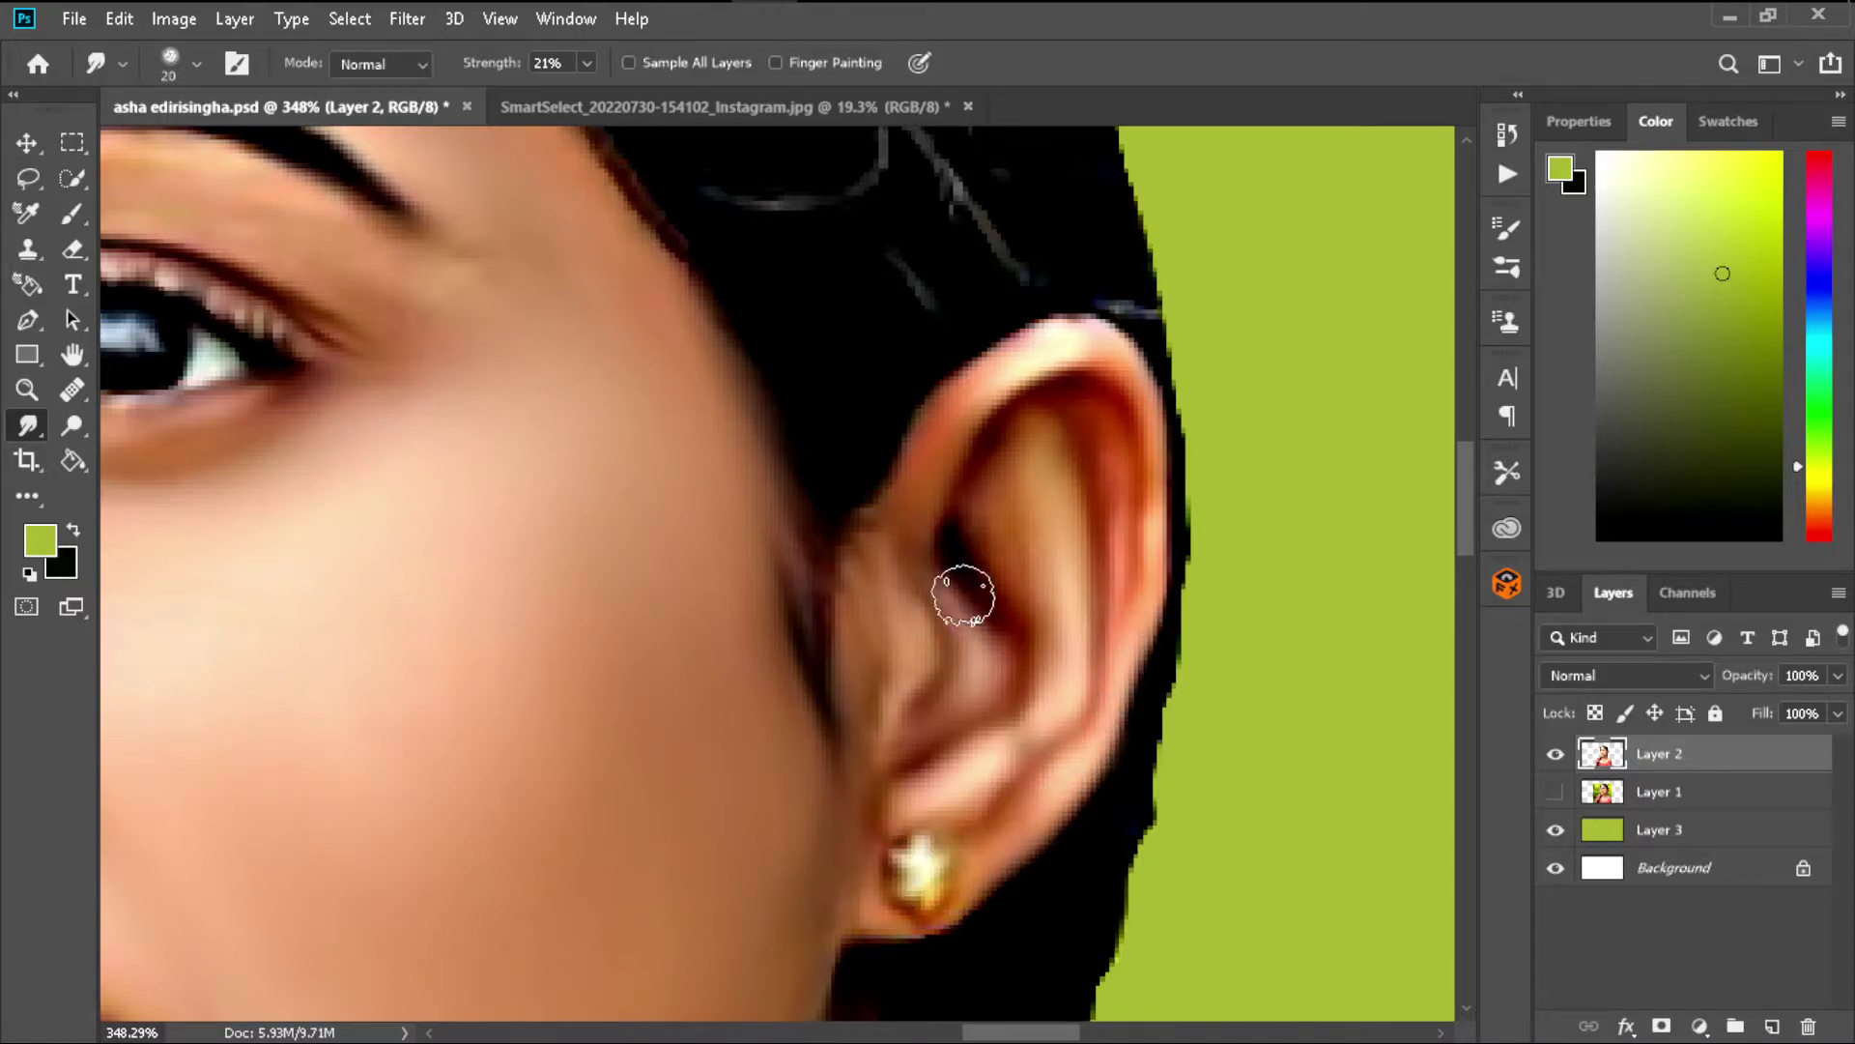
scroll(968, 500, down, 5)
- Enlarge the Smudge brush with ] and move the view down to the neck and throat
scroll(1023, 728, up, 3)
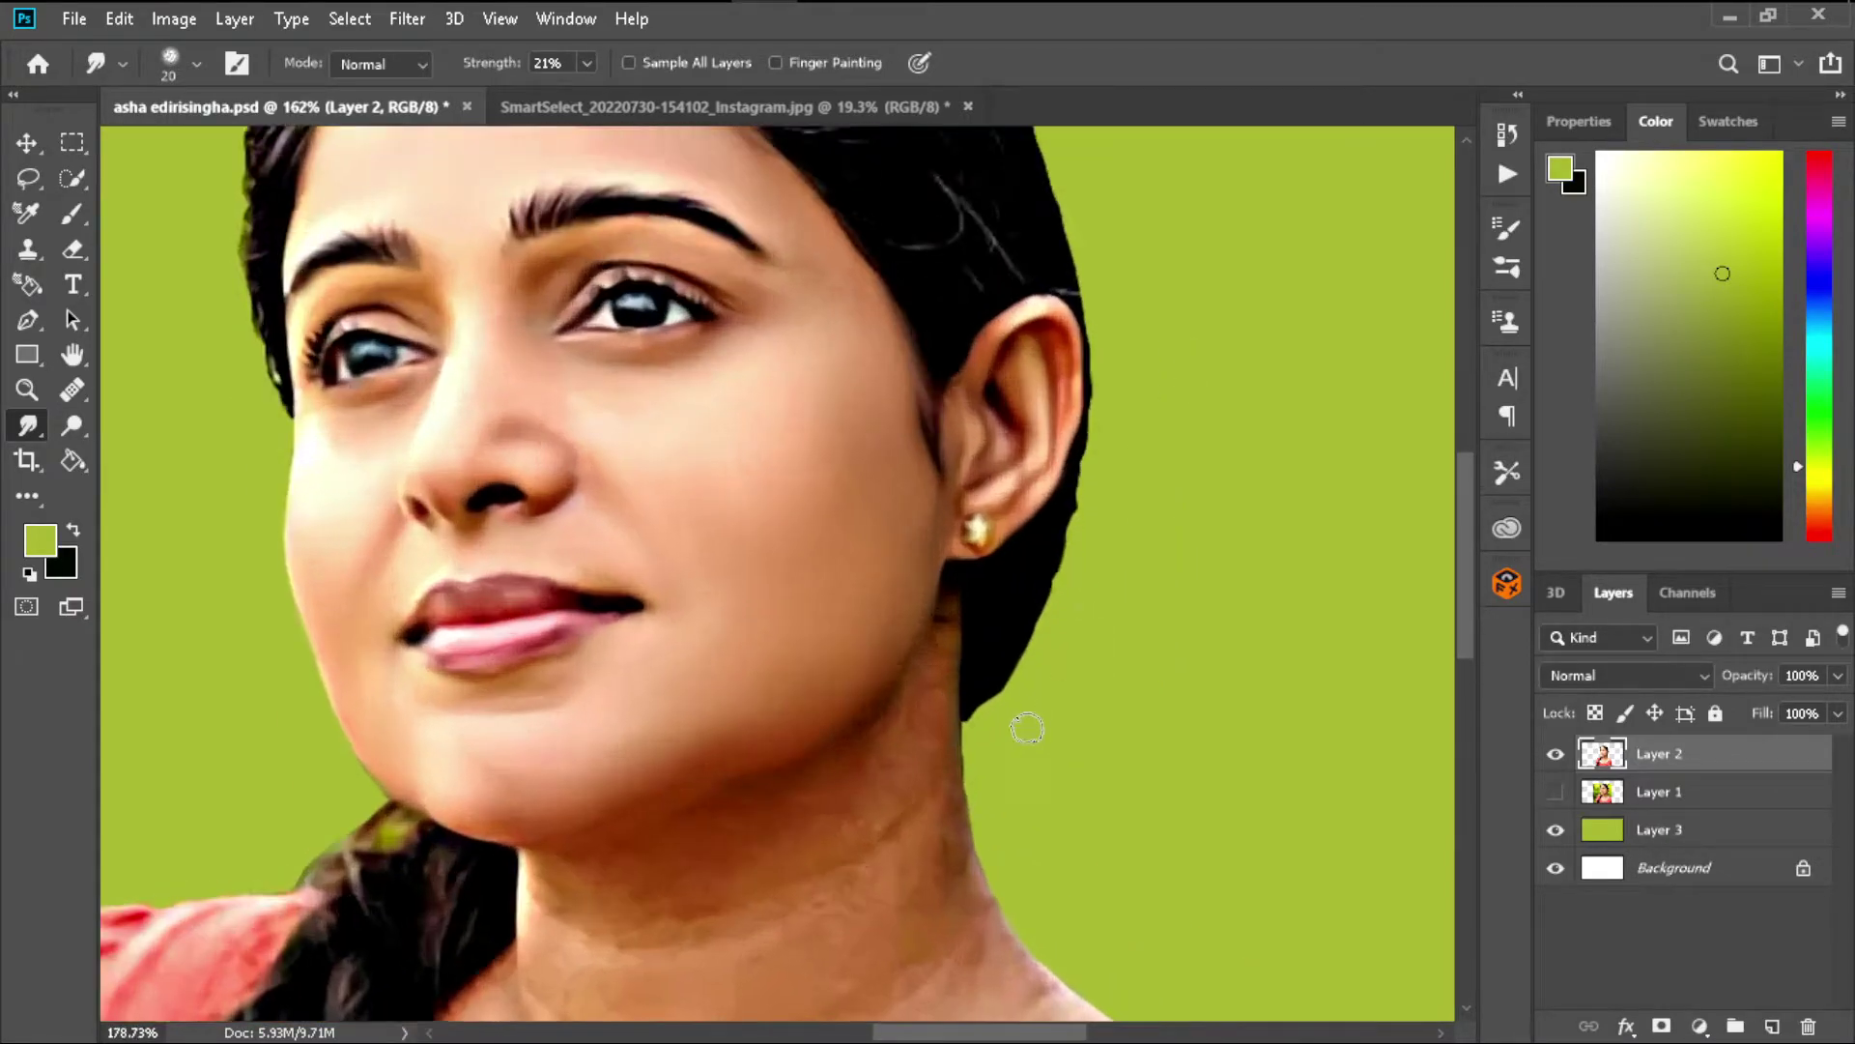
scroll(987, 745, up, 2)
scroll(848, 694, up, 1)
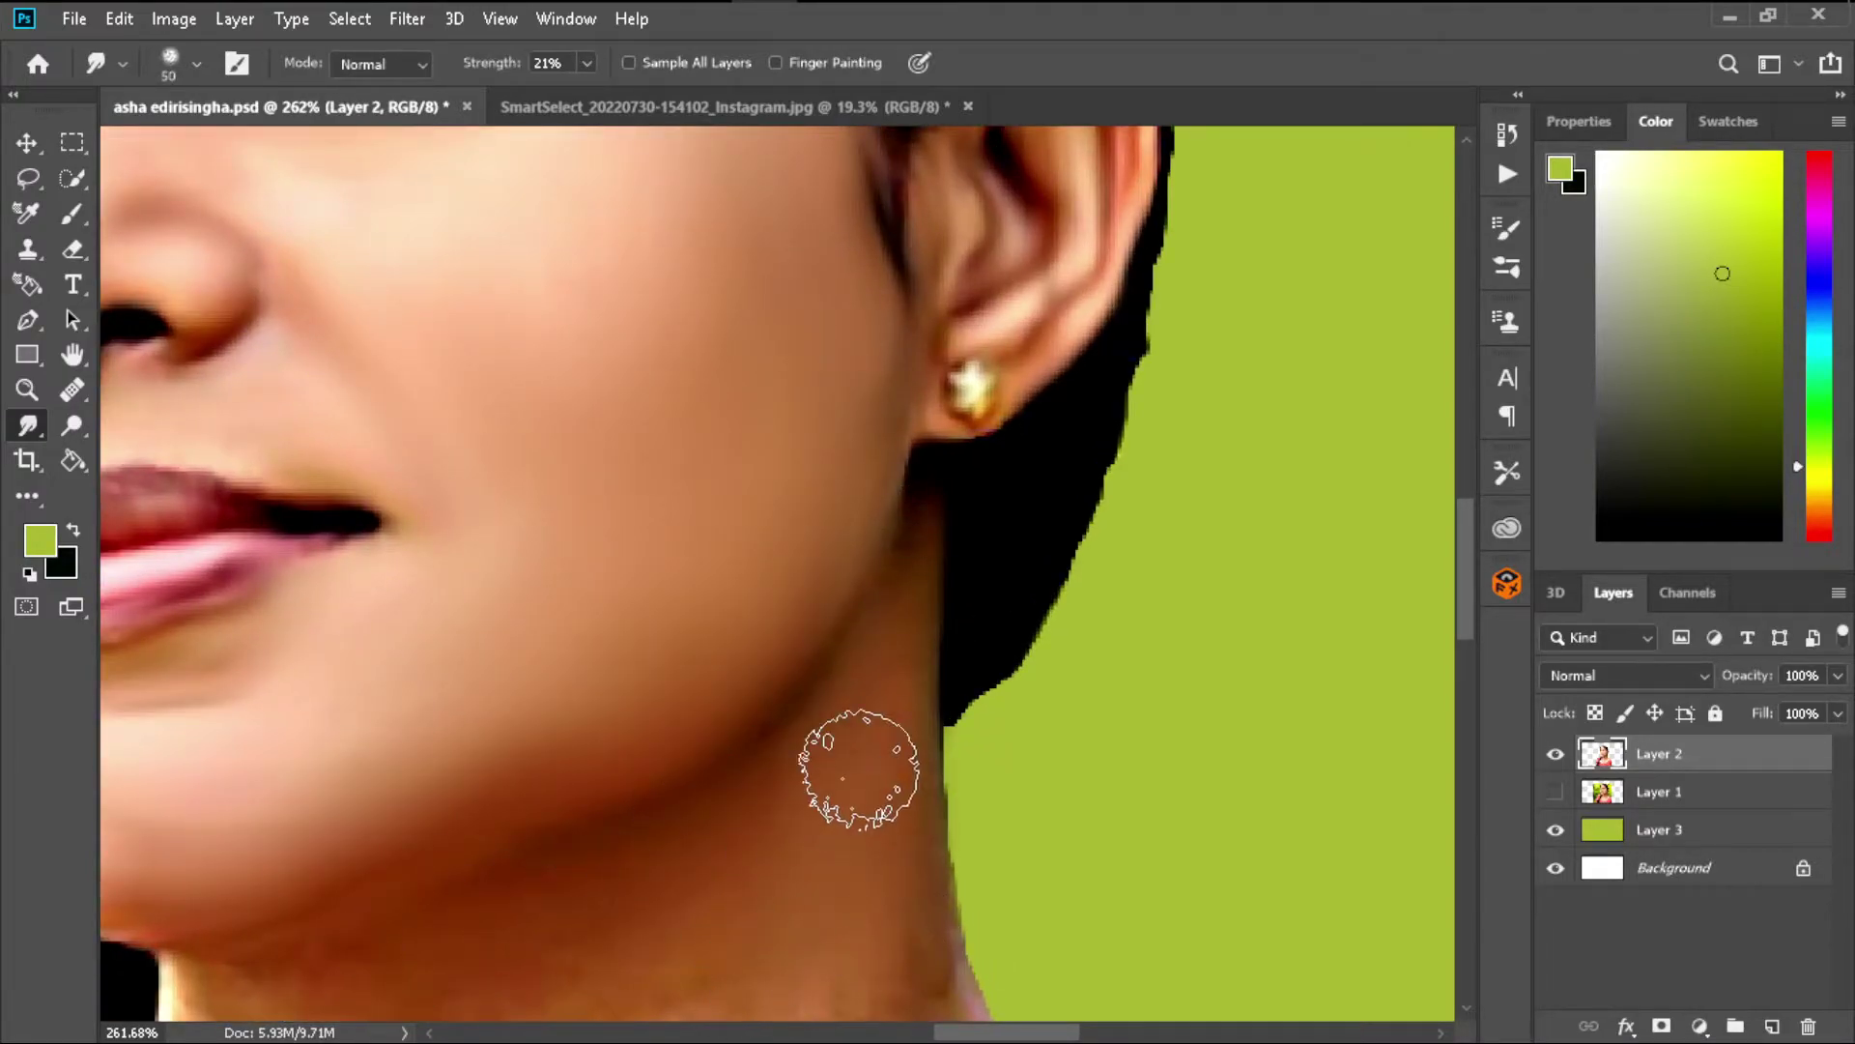
scroll(870, 633, down, 1)
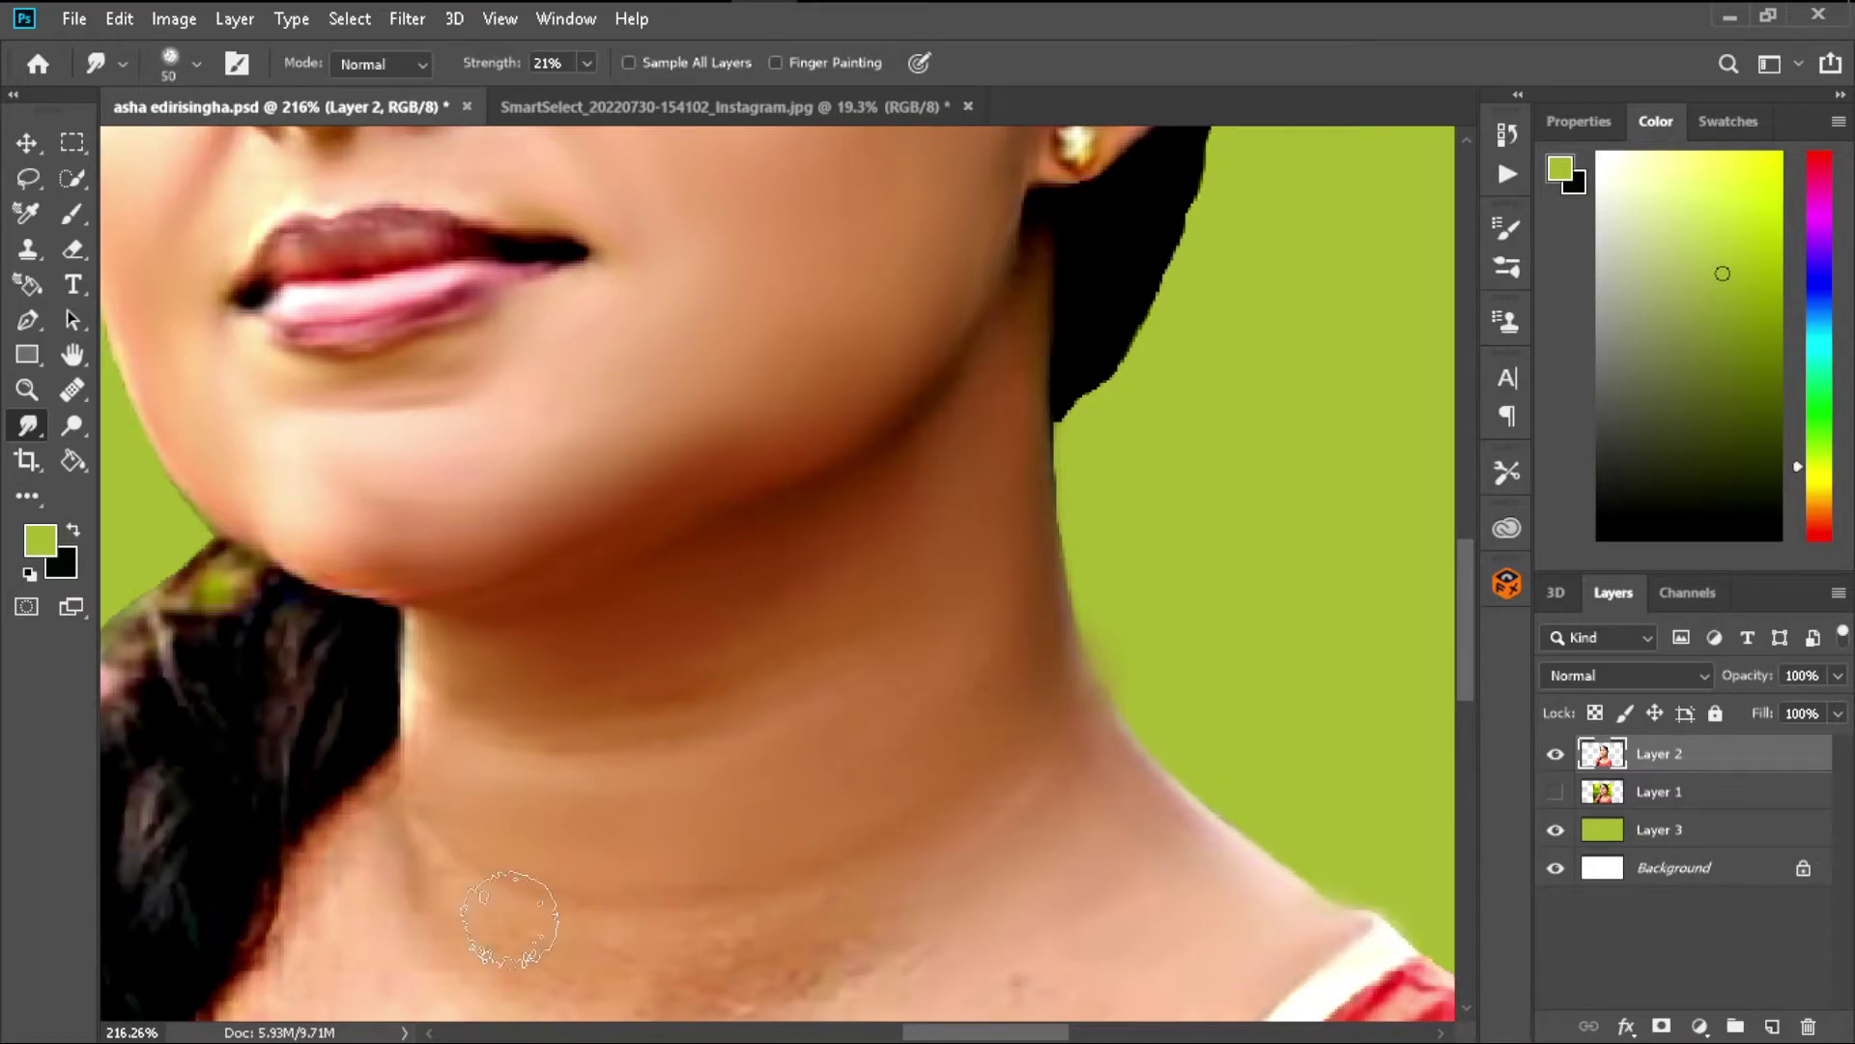
scroll(894, 957, down, 1)
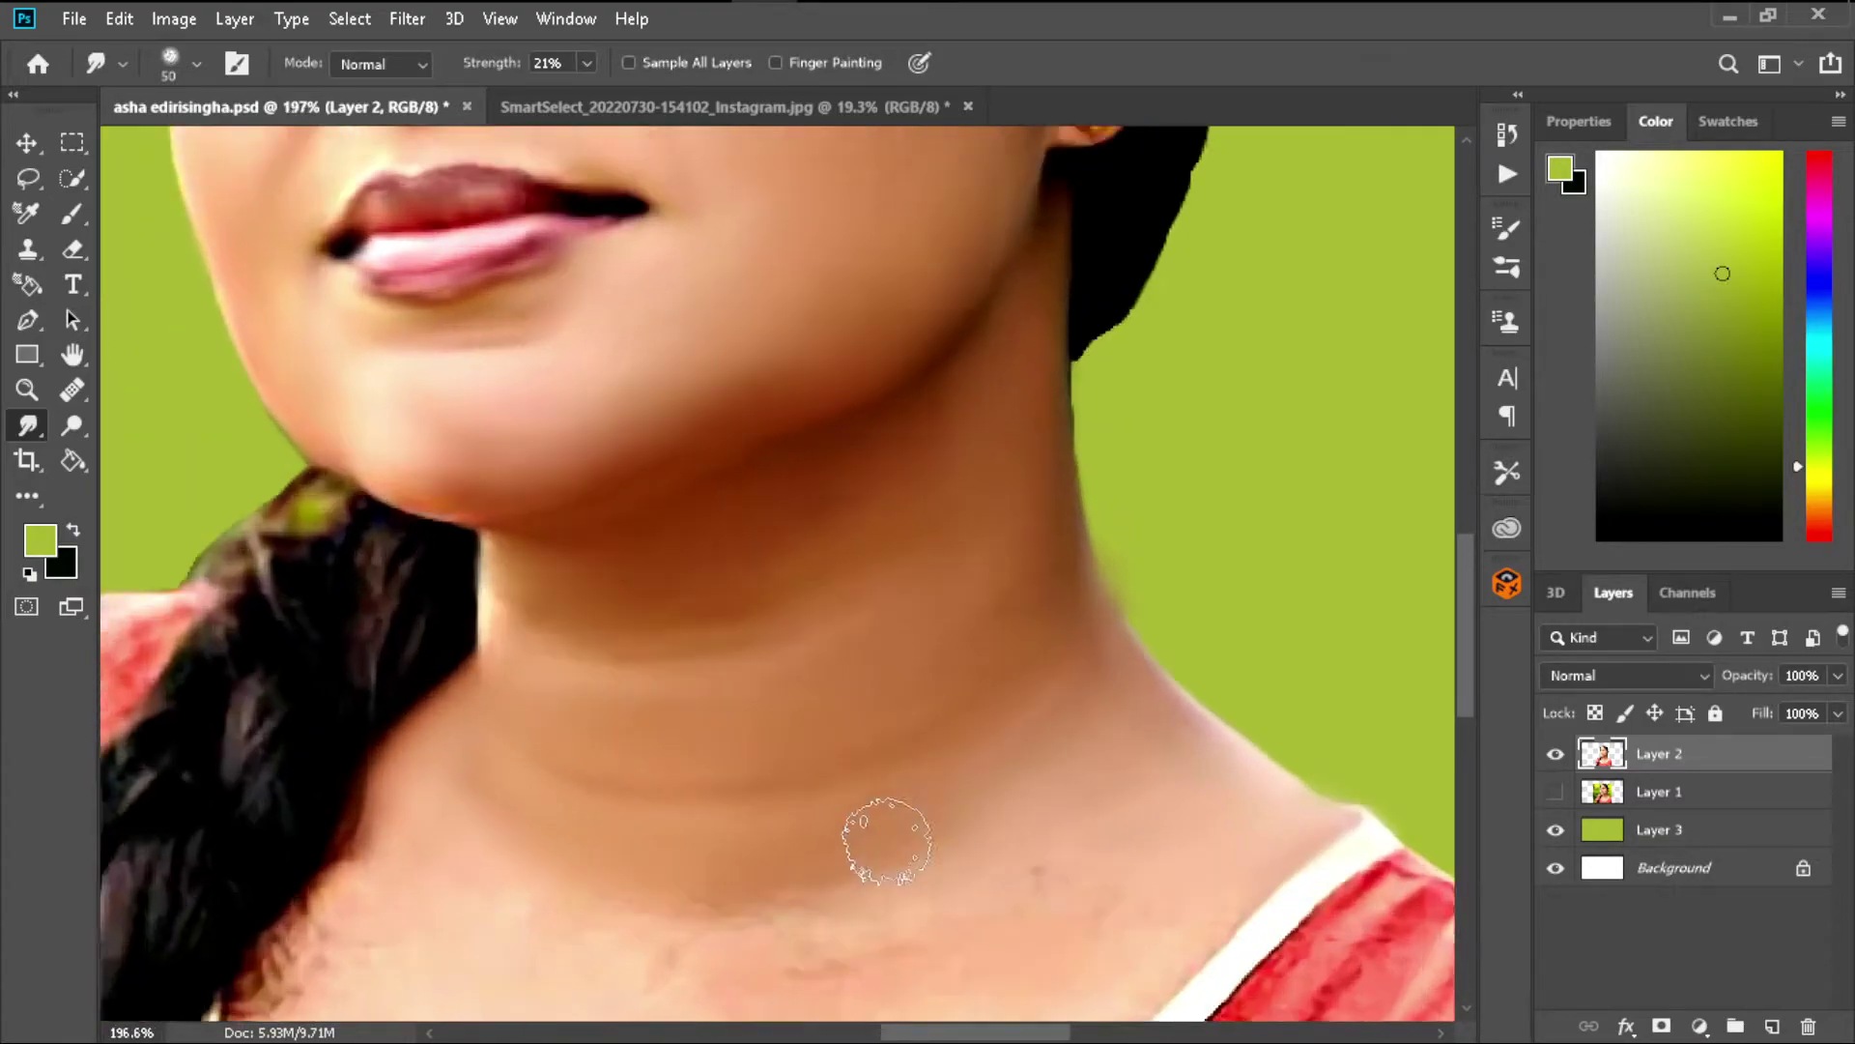
key(bracketright)
key(bracketright)
scroll(556, 768, down, 1)
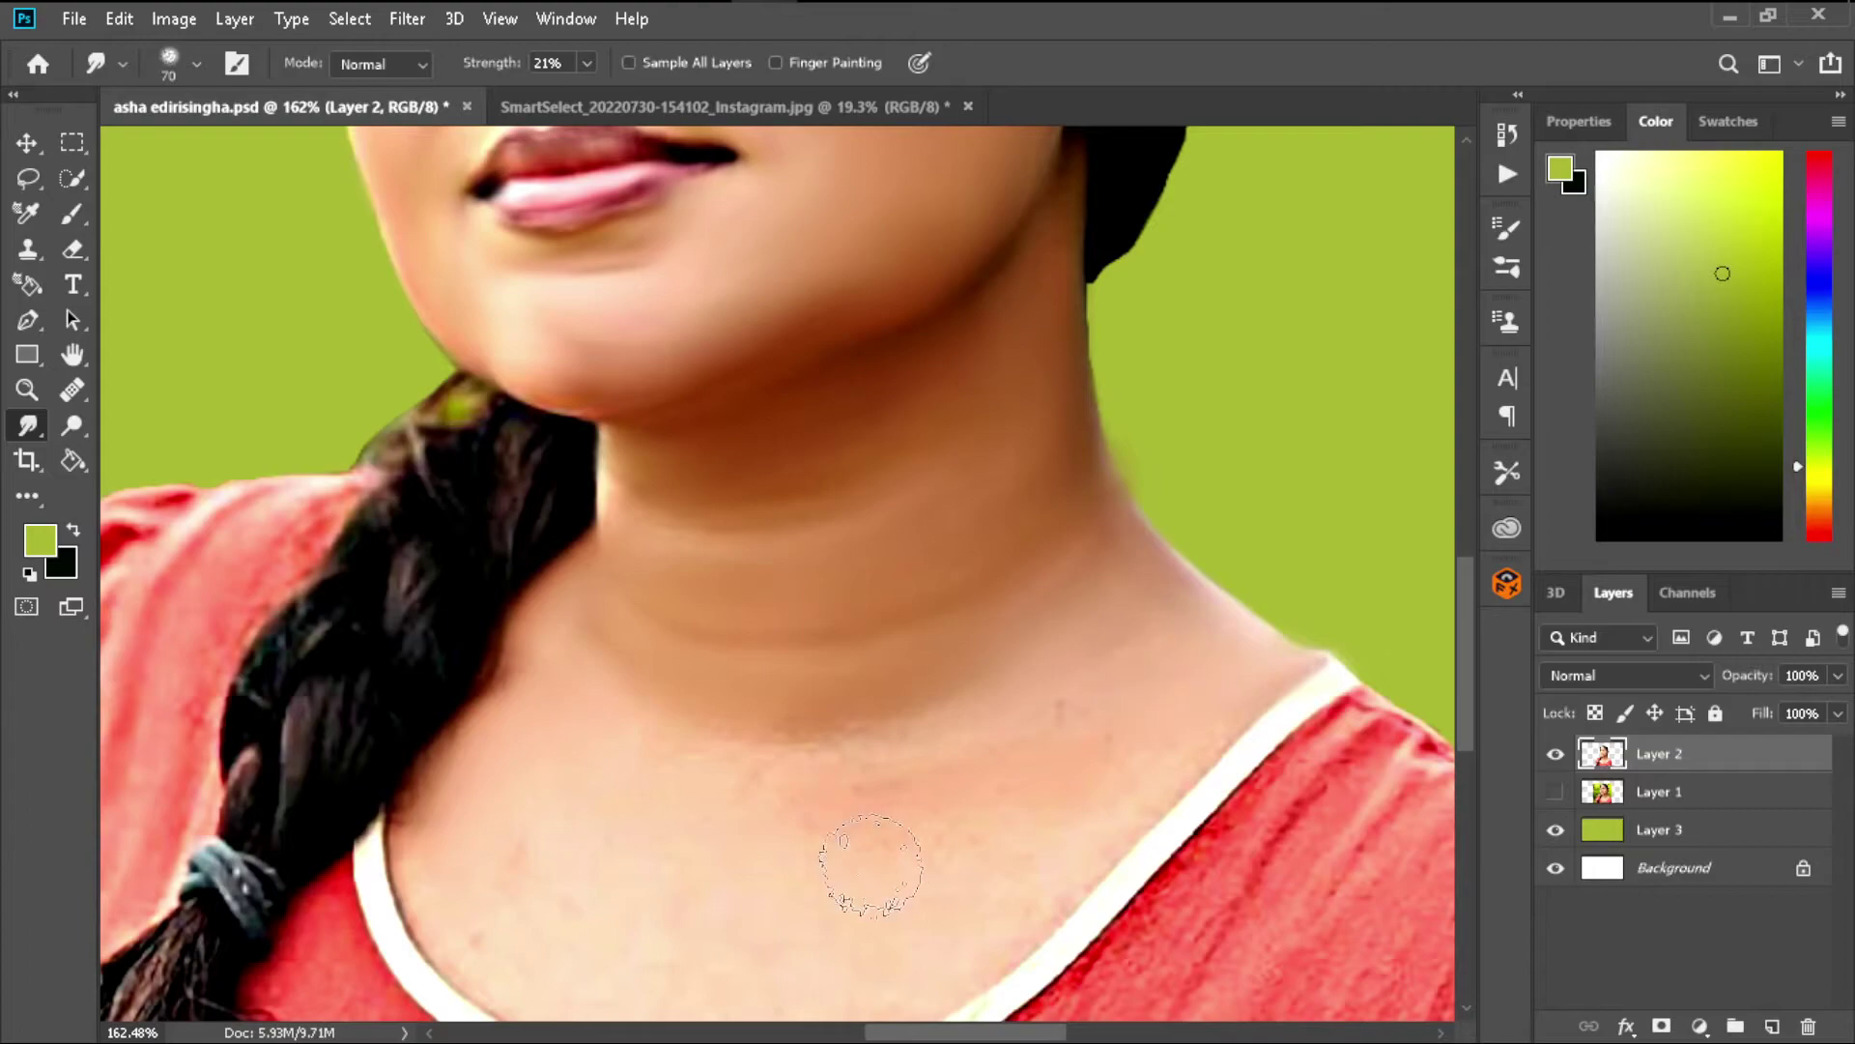
scroll(779, 848, down, 1)
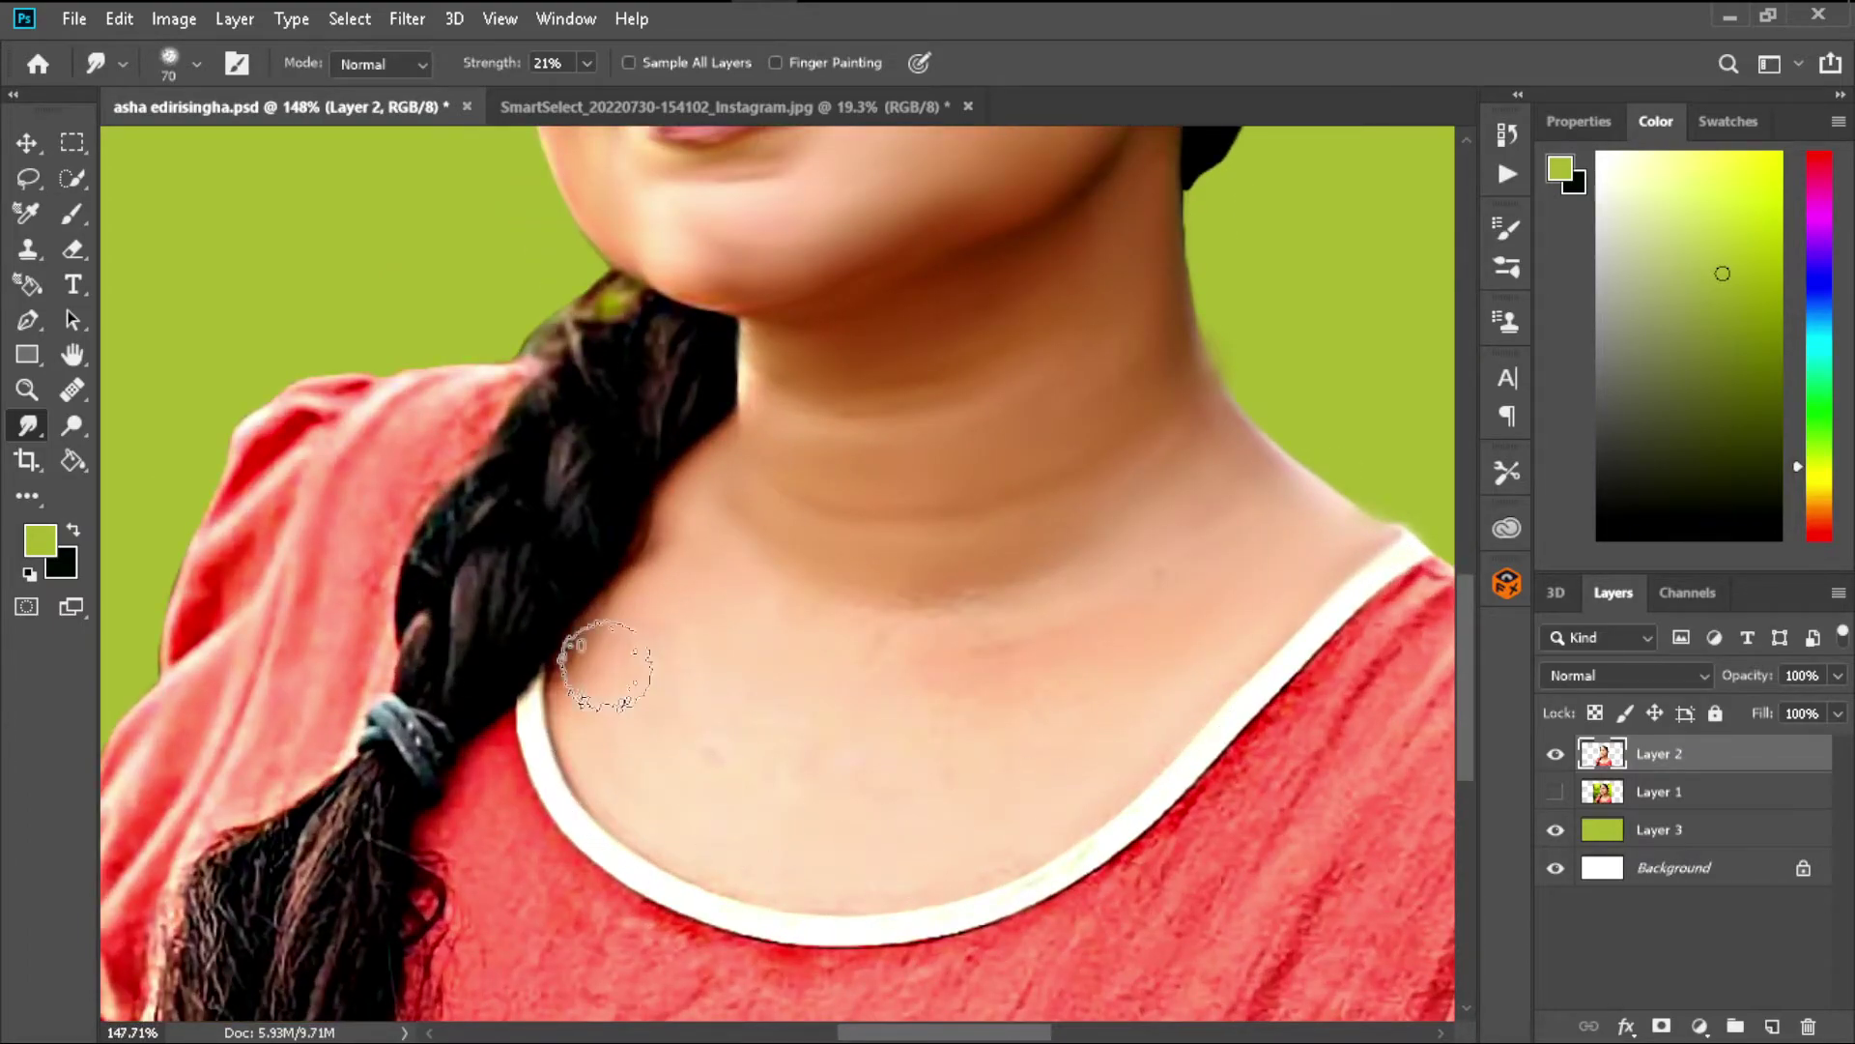
scroll(785, 731, down, 5)
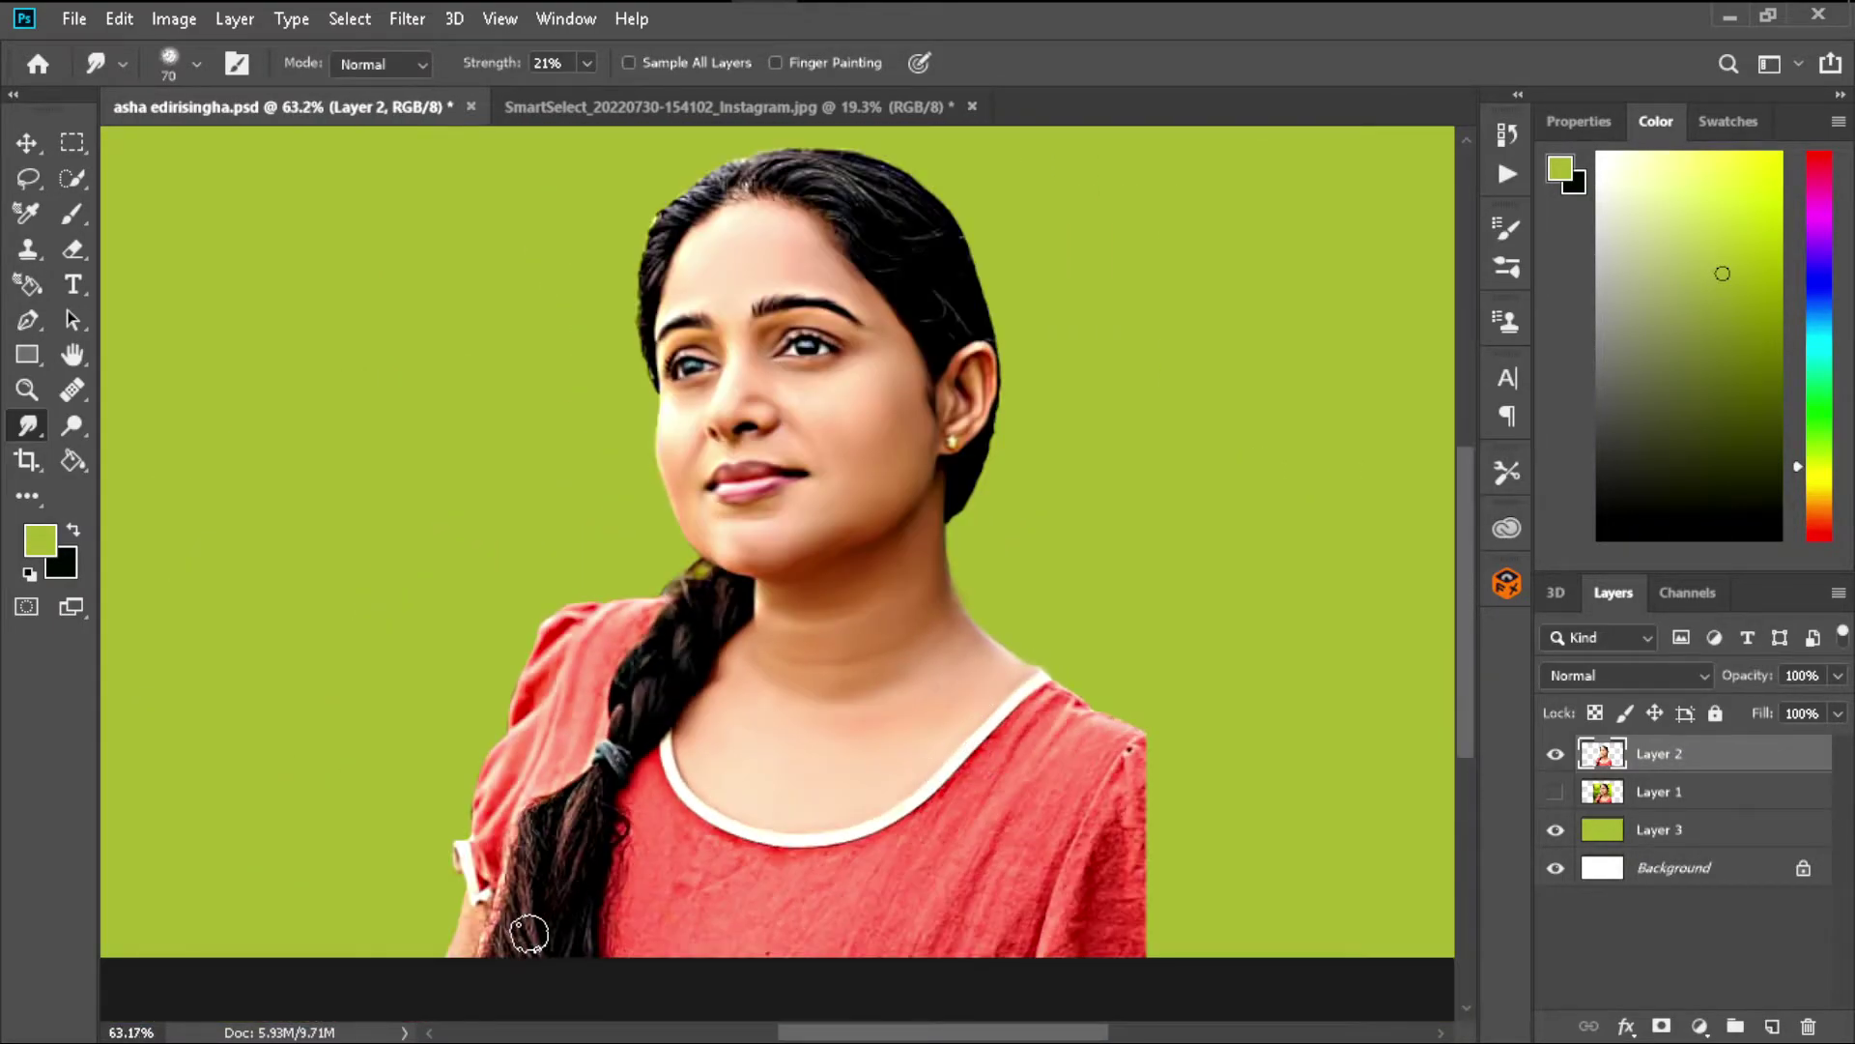
scroll(529, 933, up, 5)
scroll(567, 895, down, 5)
scroll(966, 869, up, 2)
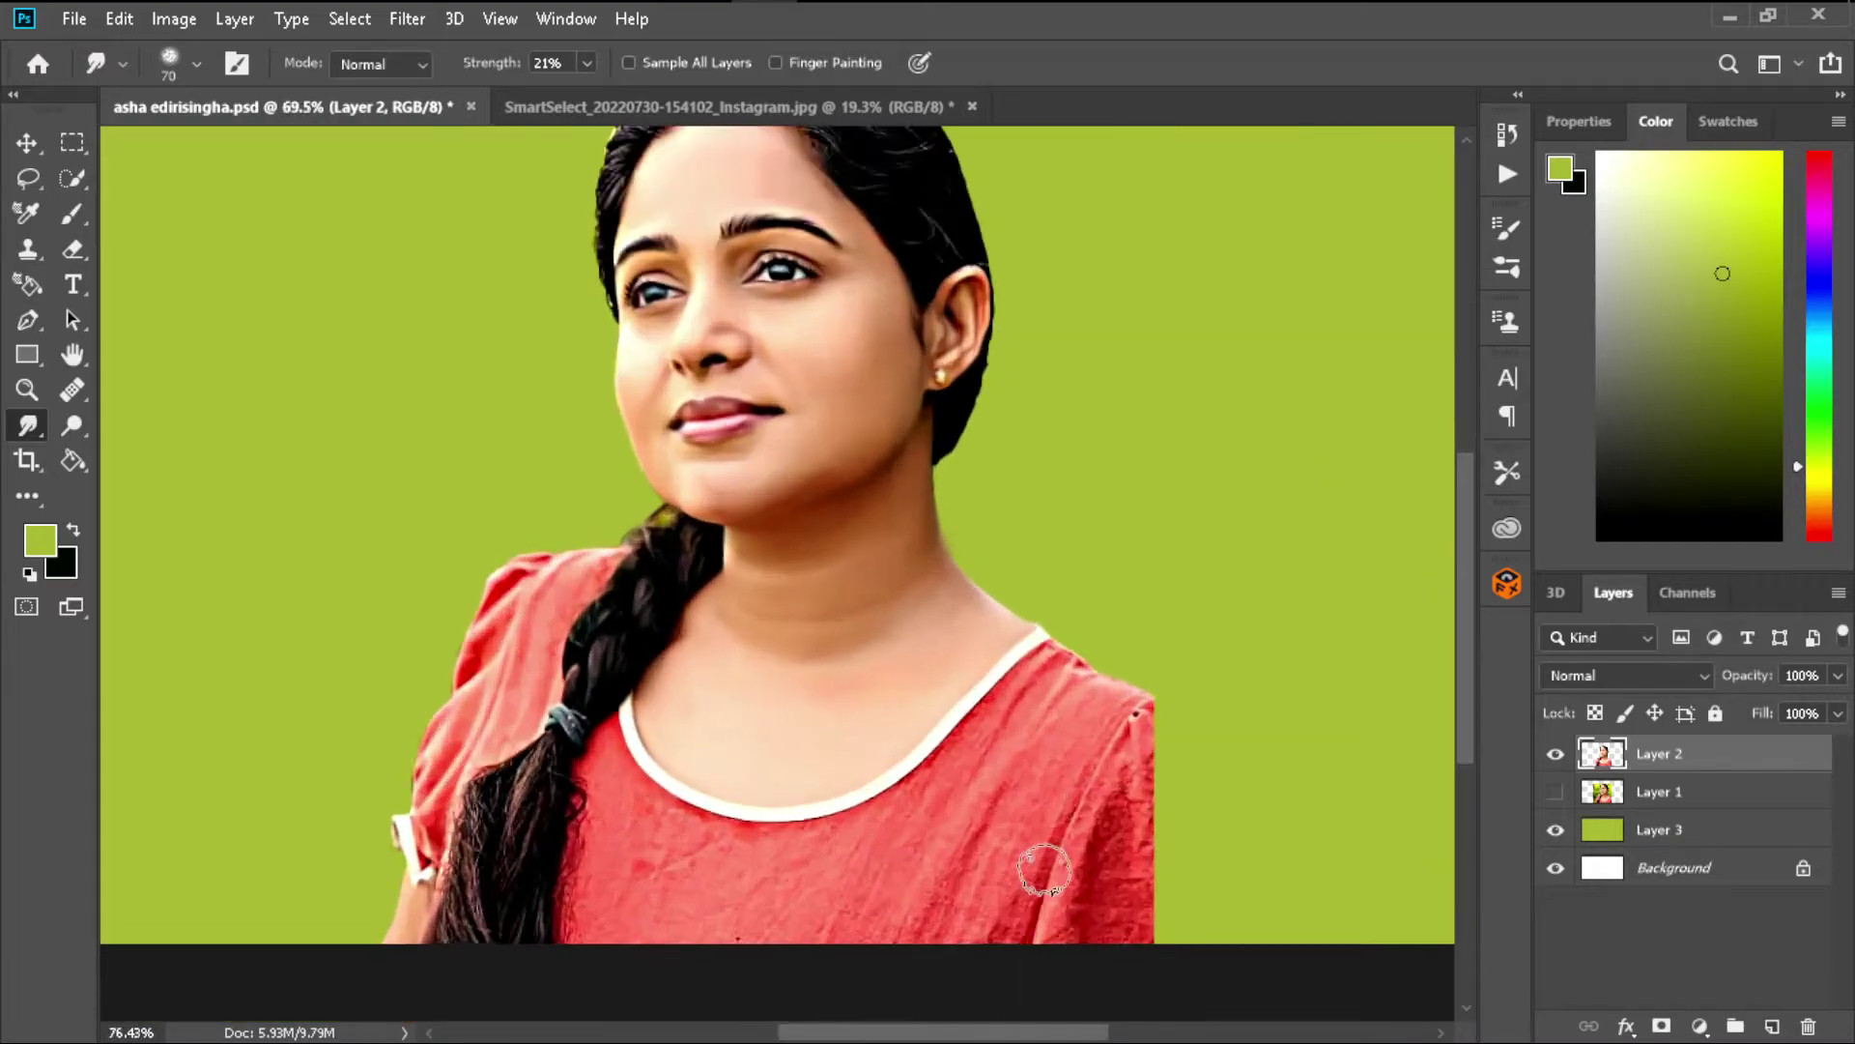
scroll(1044, 869, up, 3)
- Raise the Smudge strength to 47% and smooth the shirt fabric on the shoulder
drag(586, 63, 606, 83)
scroll(828, 269, up, 1)
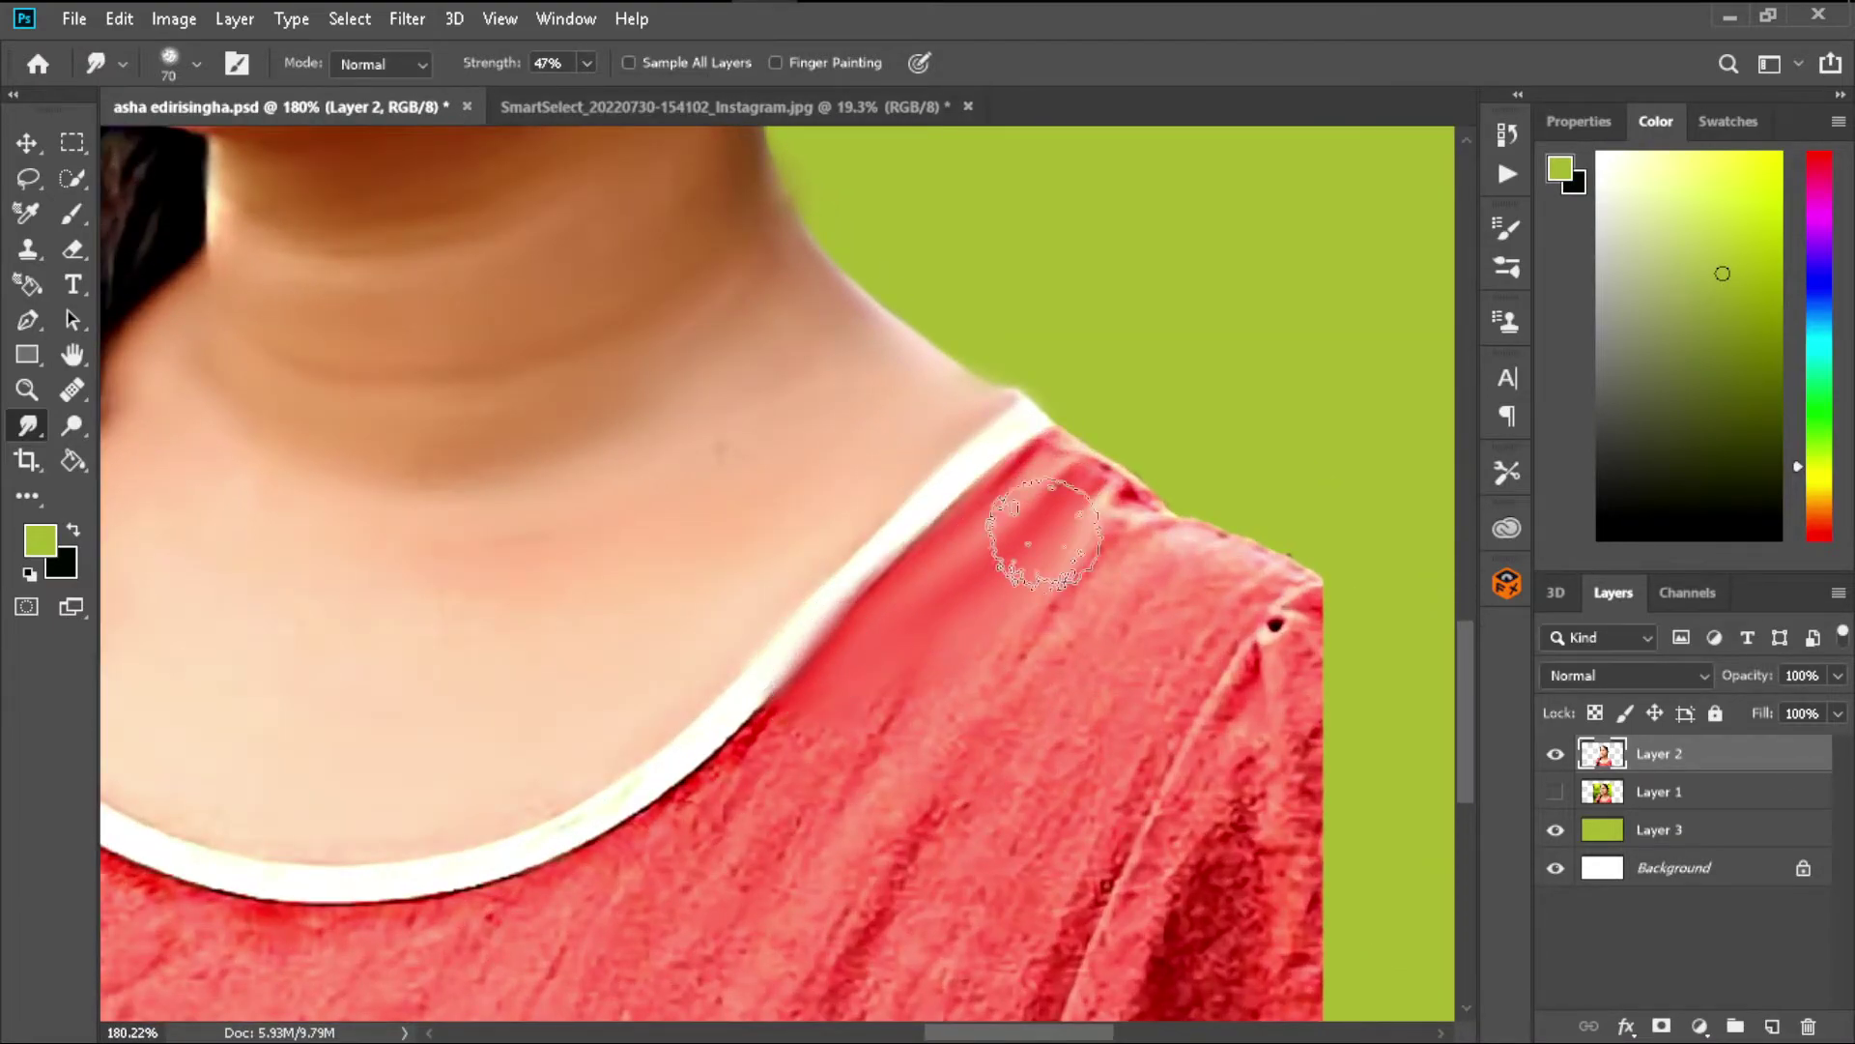
mouse_move(1044, 534)
mouse_down()
mouse_move(1338, 616)
mouse_move(1109, 1015)
mouse_up()
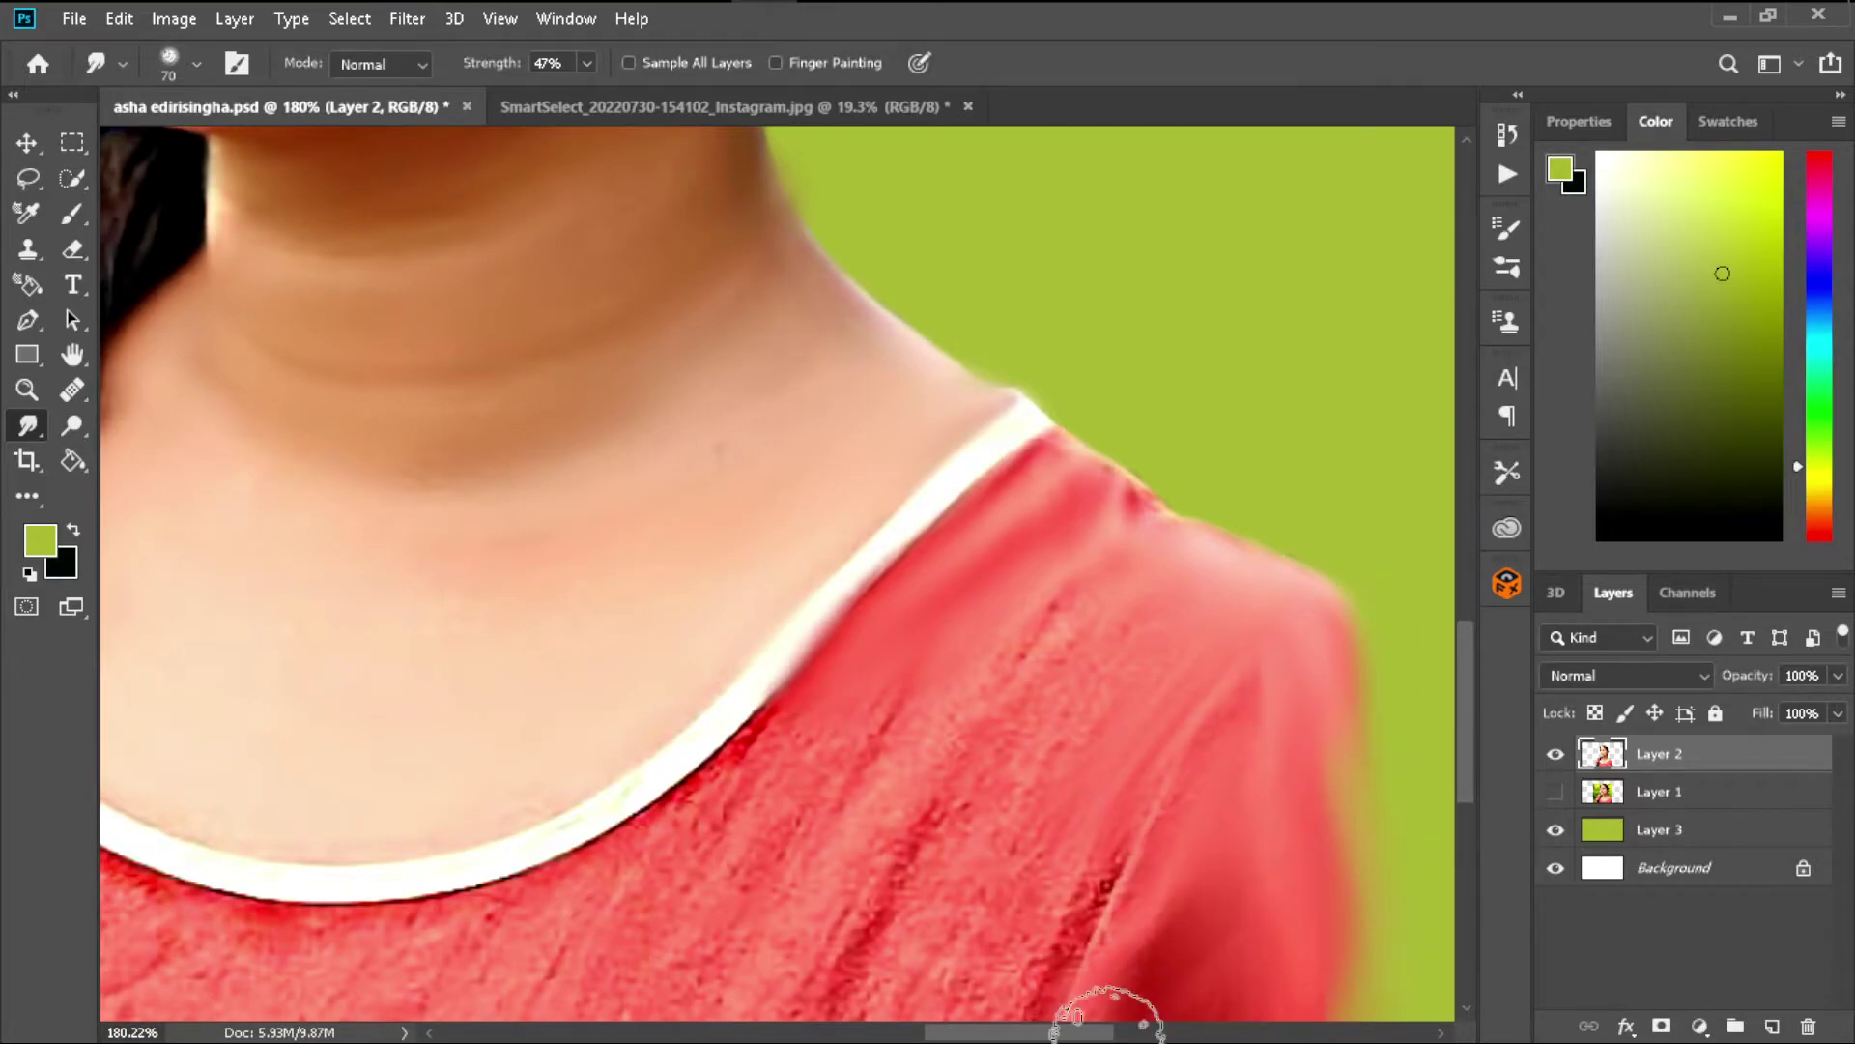
alt+scroll(1110, 1015, down, 2)
scroll(1235, 738, down, 2)
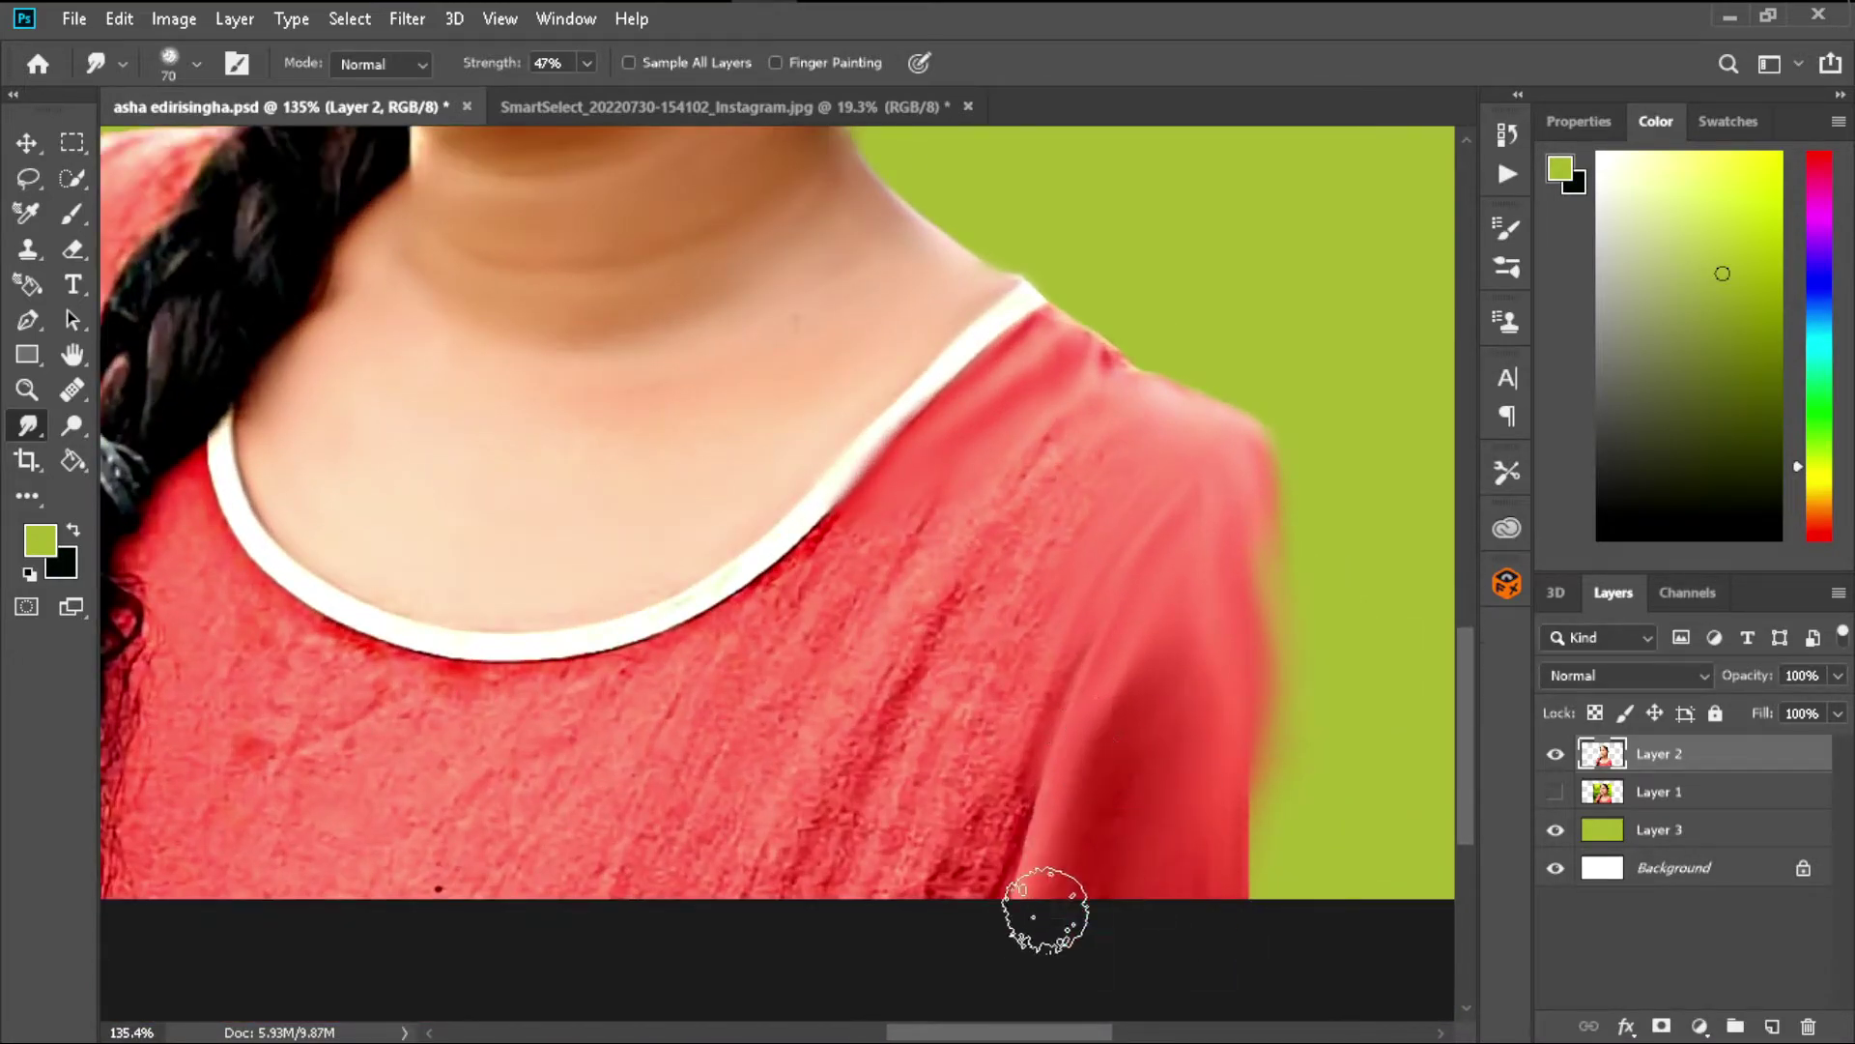
mouse_move(1046, 910)
mouse_down()
mouse_move(1097, 444)
mouse_move(936, 629)
mouse_move(820, 890)
mouse_move(832, 538)
mouse_move(670, 650)
mouse_move(766, 950)
mouse_up()
- With a larger brush, blend the right shoulder into the background and smooth the remaining shirt texture
key(bracketright)
key(bracketright)
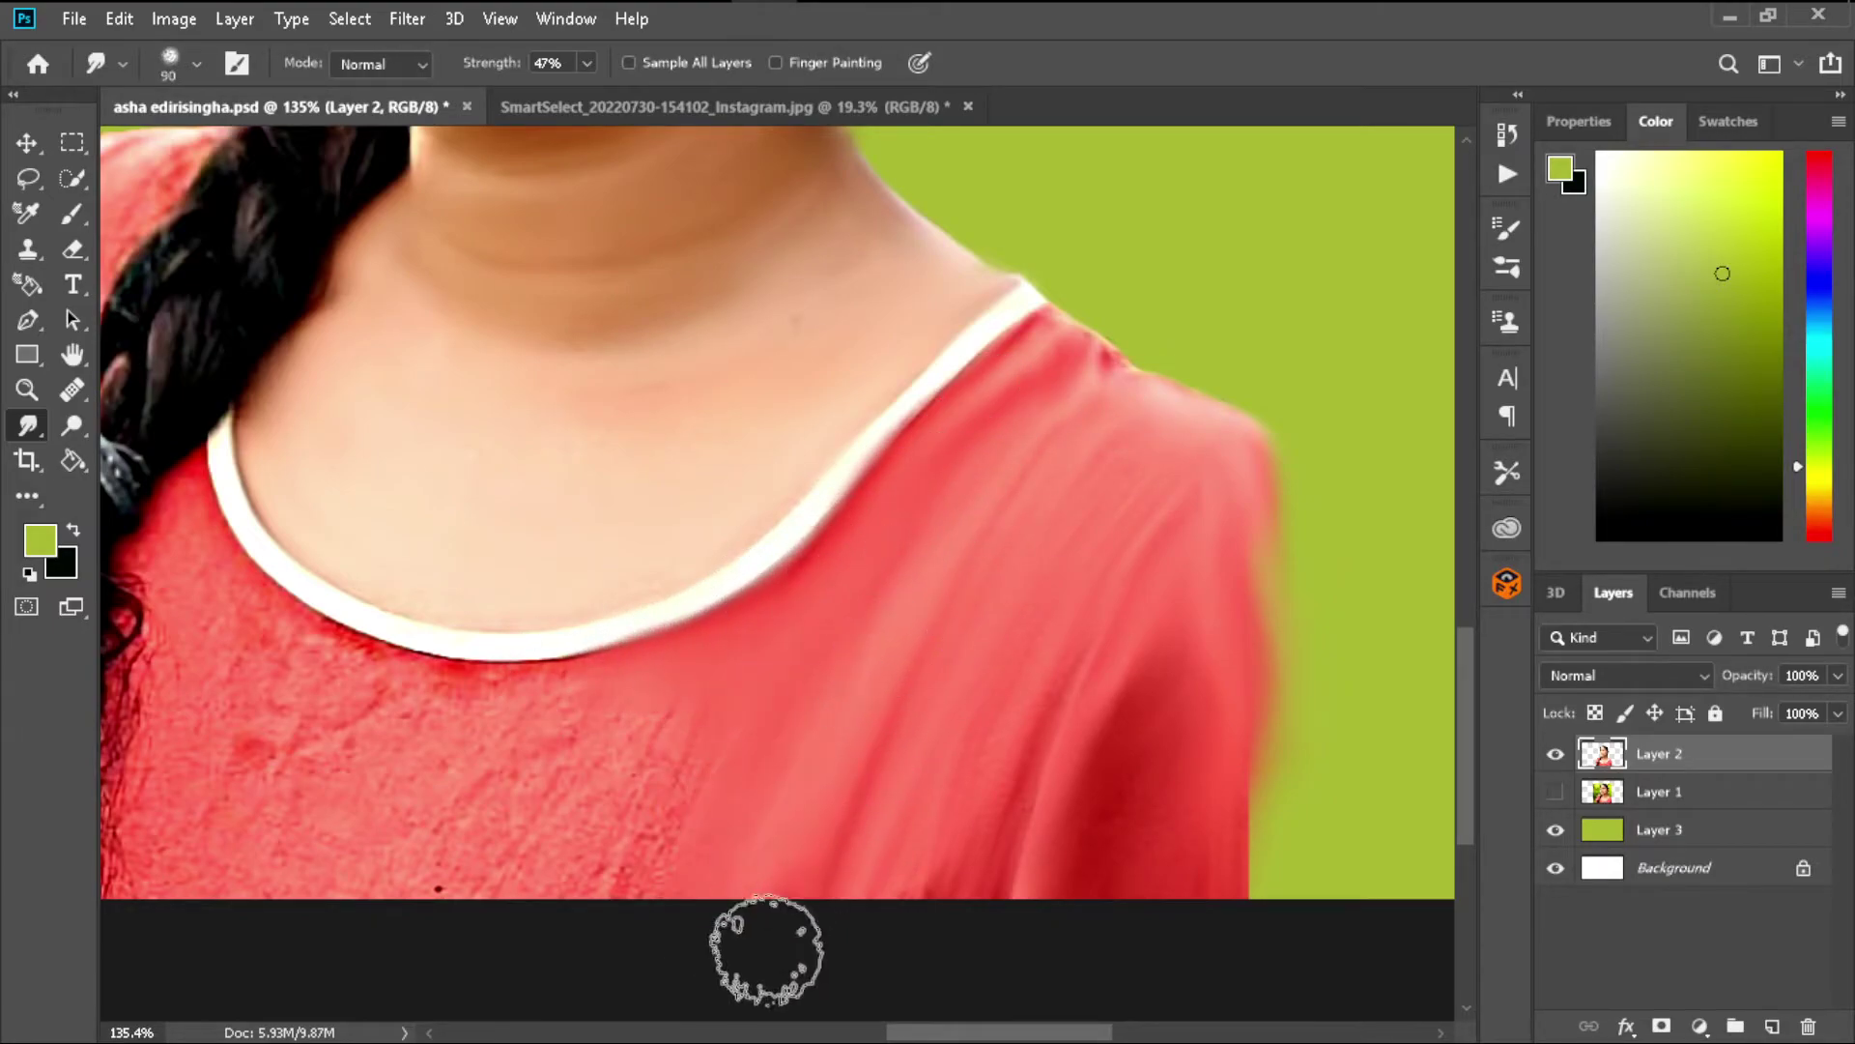
mouse_move(1284, 600)
mouse_down()
mouse_move(1334, 786)
mouse_move(1272, 918)
mouse_move(1289, 474)
mouse_up()
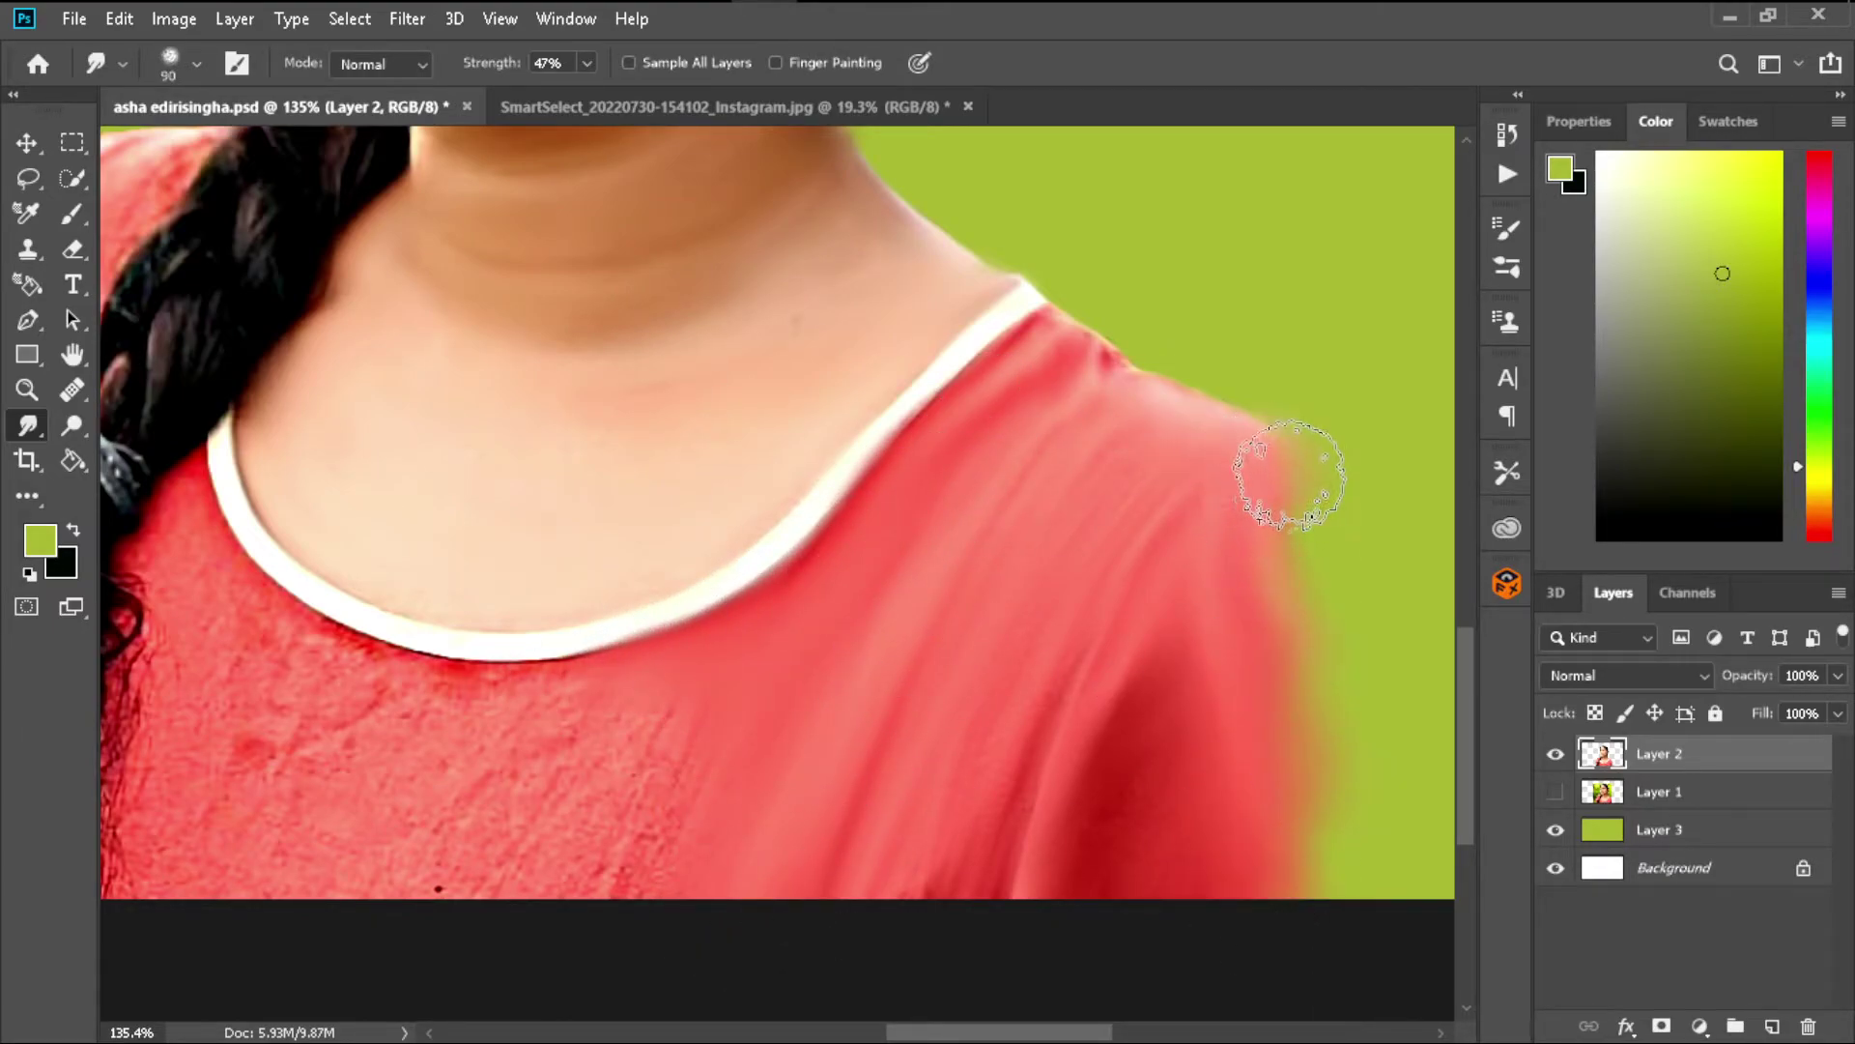
scroll(1256, 498, down, 3)
scroll(1244, 506, up, 5)
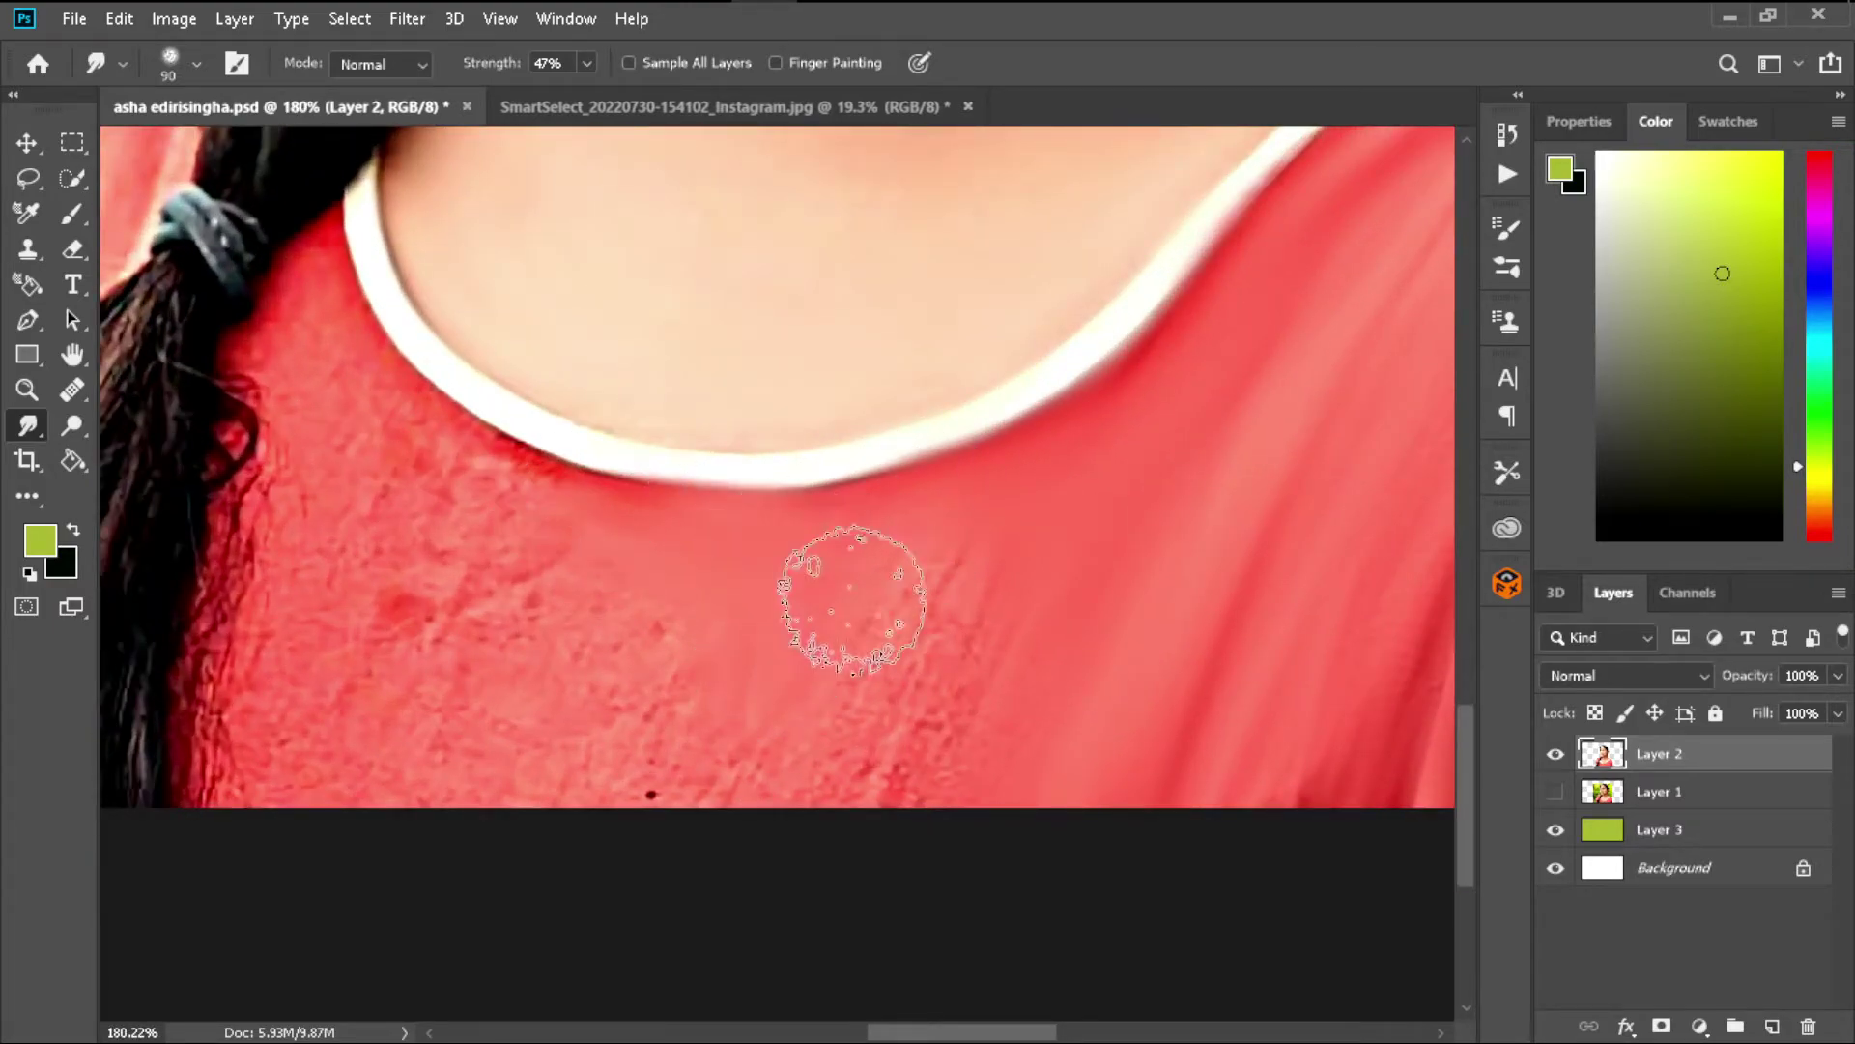
mouse_move(852, 600)
mouse_down()
mouse_move(948, 737)
mouse_move(1069, 816)
mouse_up()
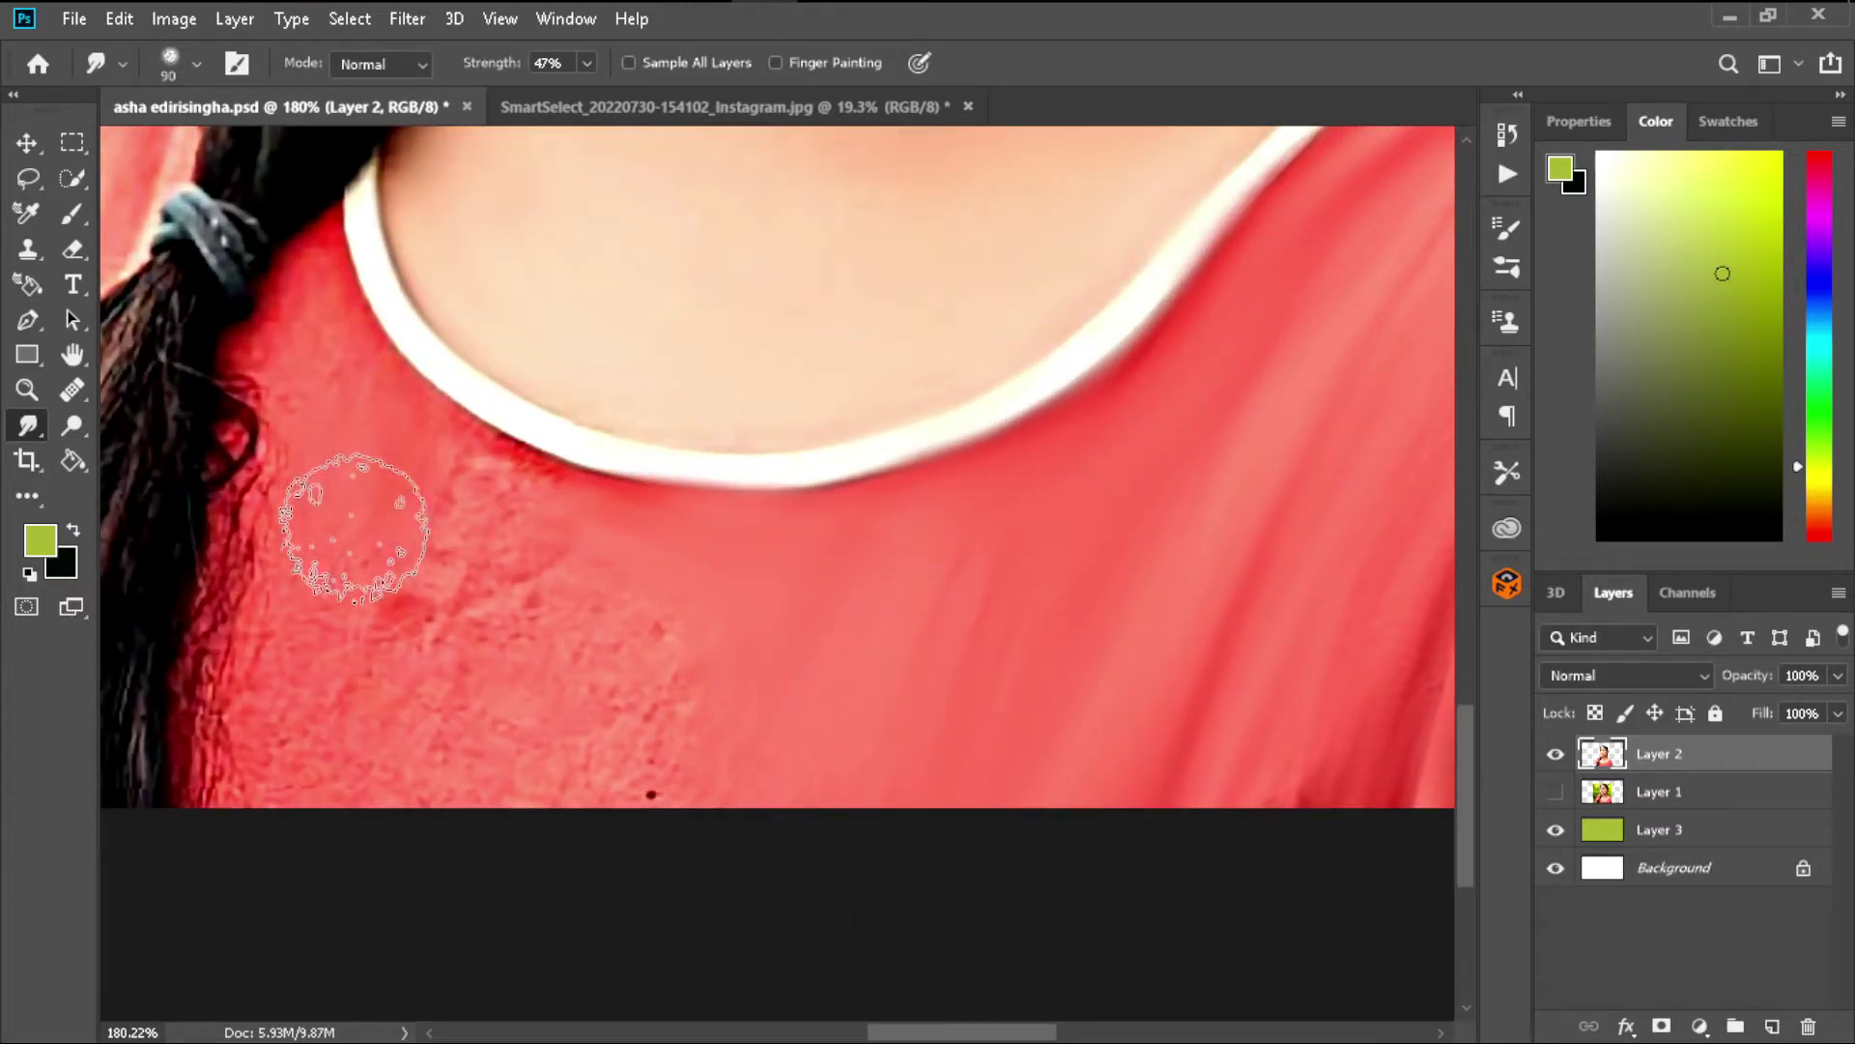
mouse_move(354, 526)
mouse_down()
mouse_move(455, 518)
mouse_move(518, 538)
mouse_move(588, 828)
mouse_move(807, 635)
mouse_move(352, 725)
mouse_move(228, 787)
mouse_move(323, 367)
mouse_up()
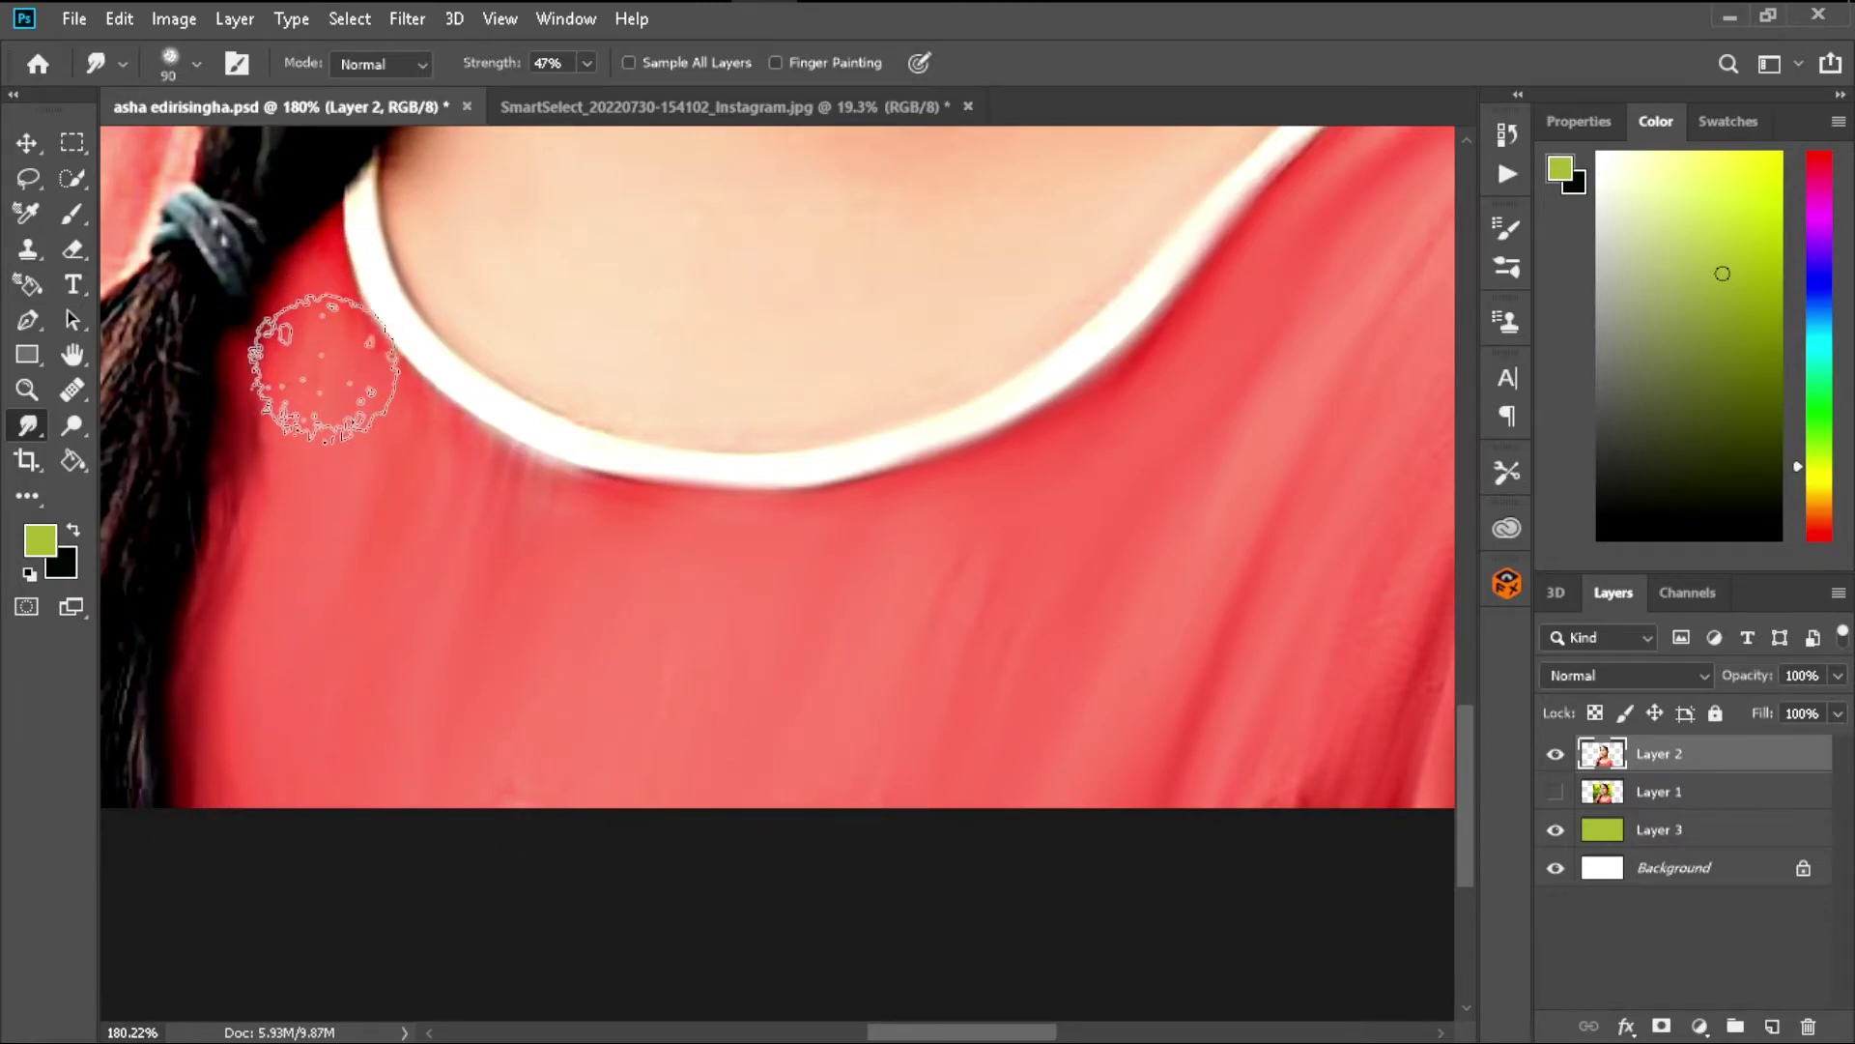
- Shrink the Smudge brush to 40 px and smooth the shirt along the braid's edge
scroll(1008, 688, down, 2)
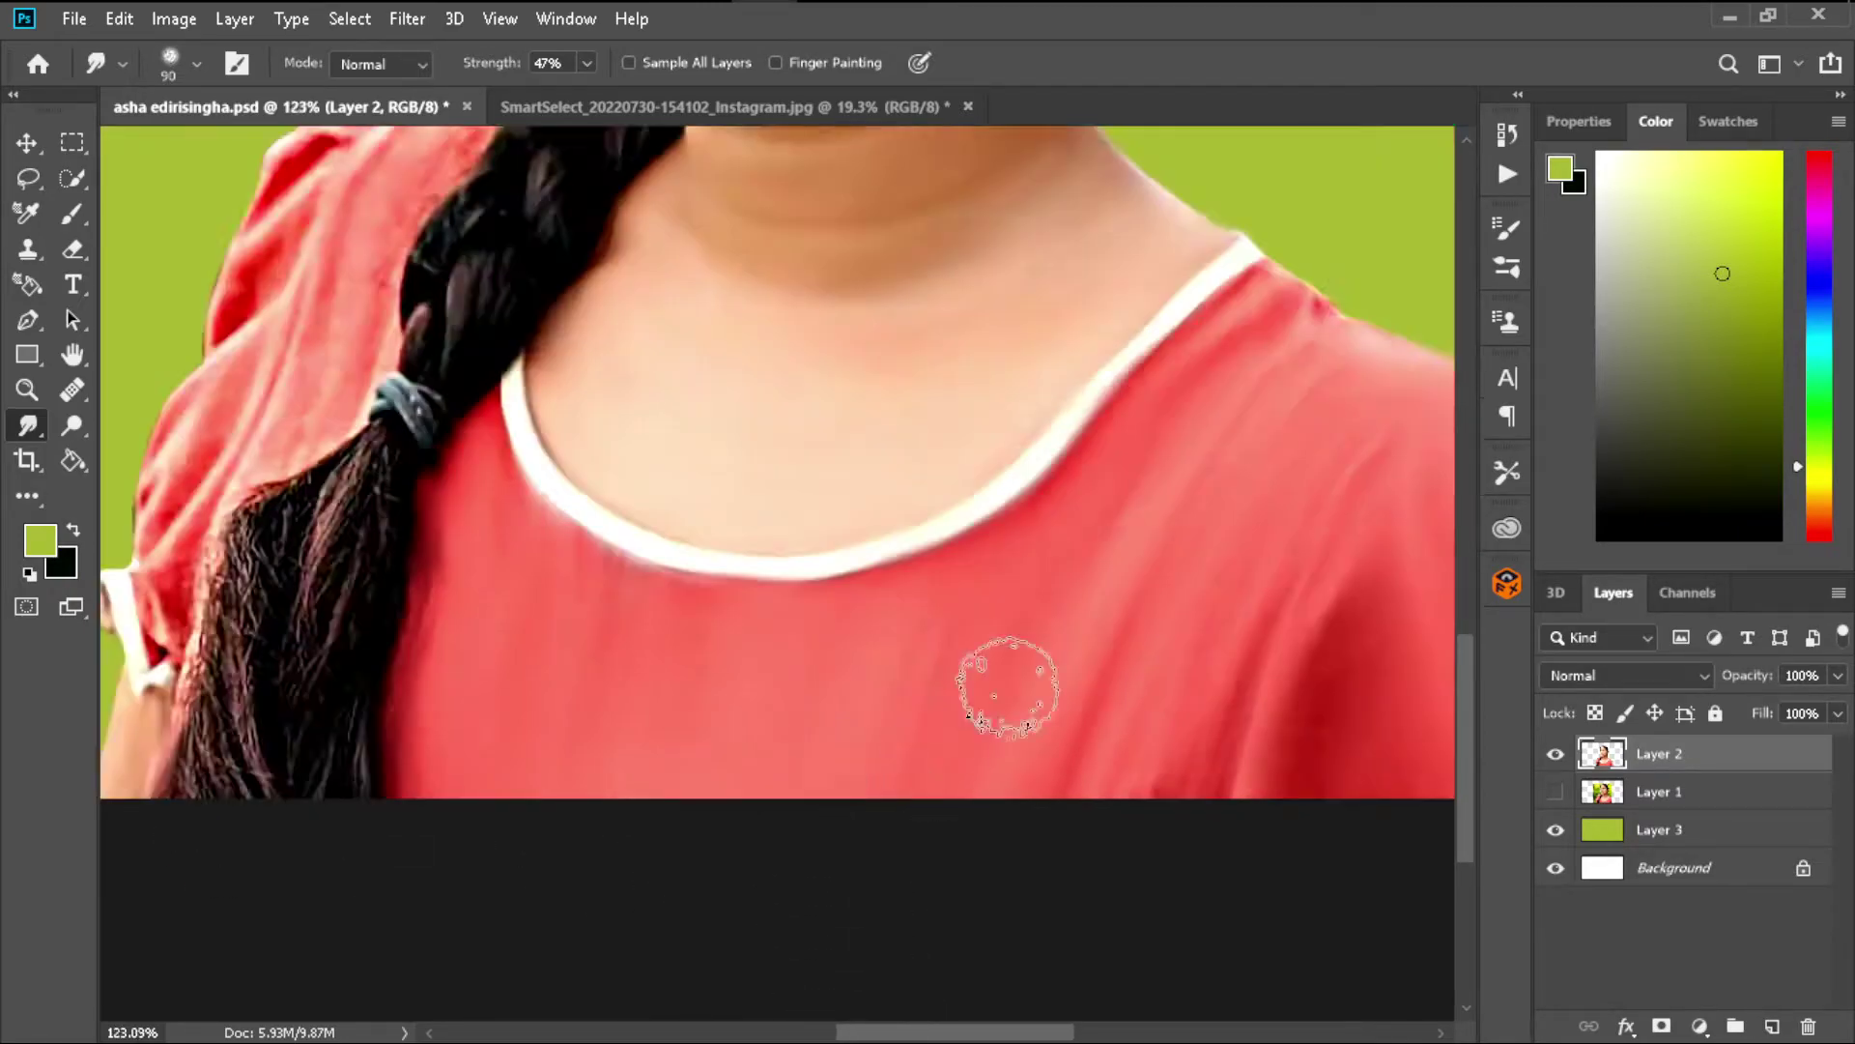
scroll(1008, 688, down, 2)
scroll(705, 323, up, 5)
key(bracketleft)
key(bracketleft)
key(bracketleft)
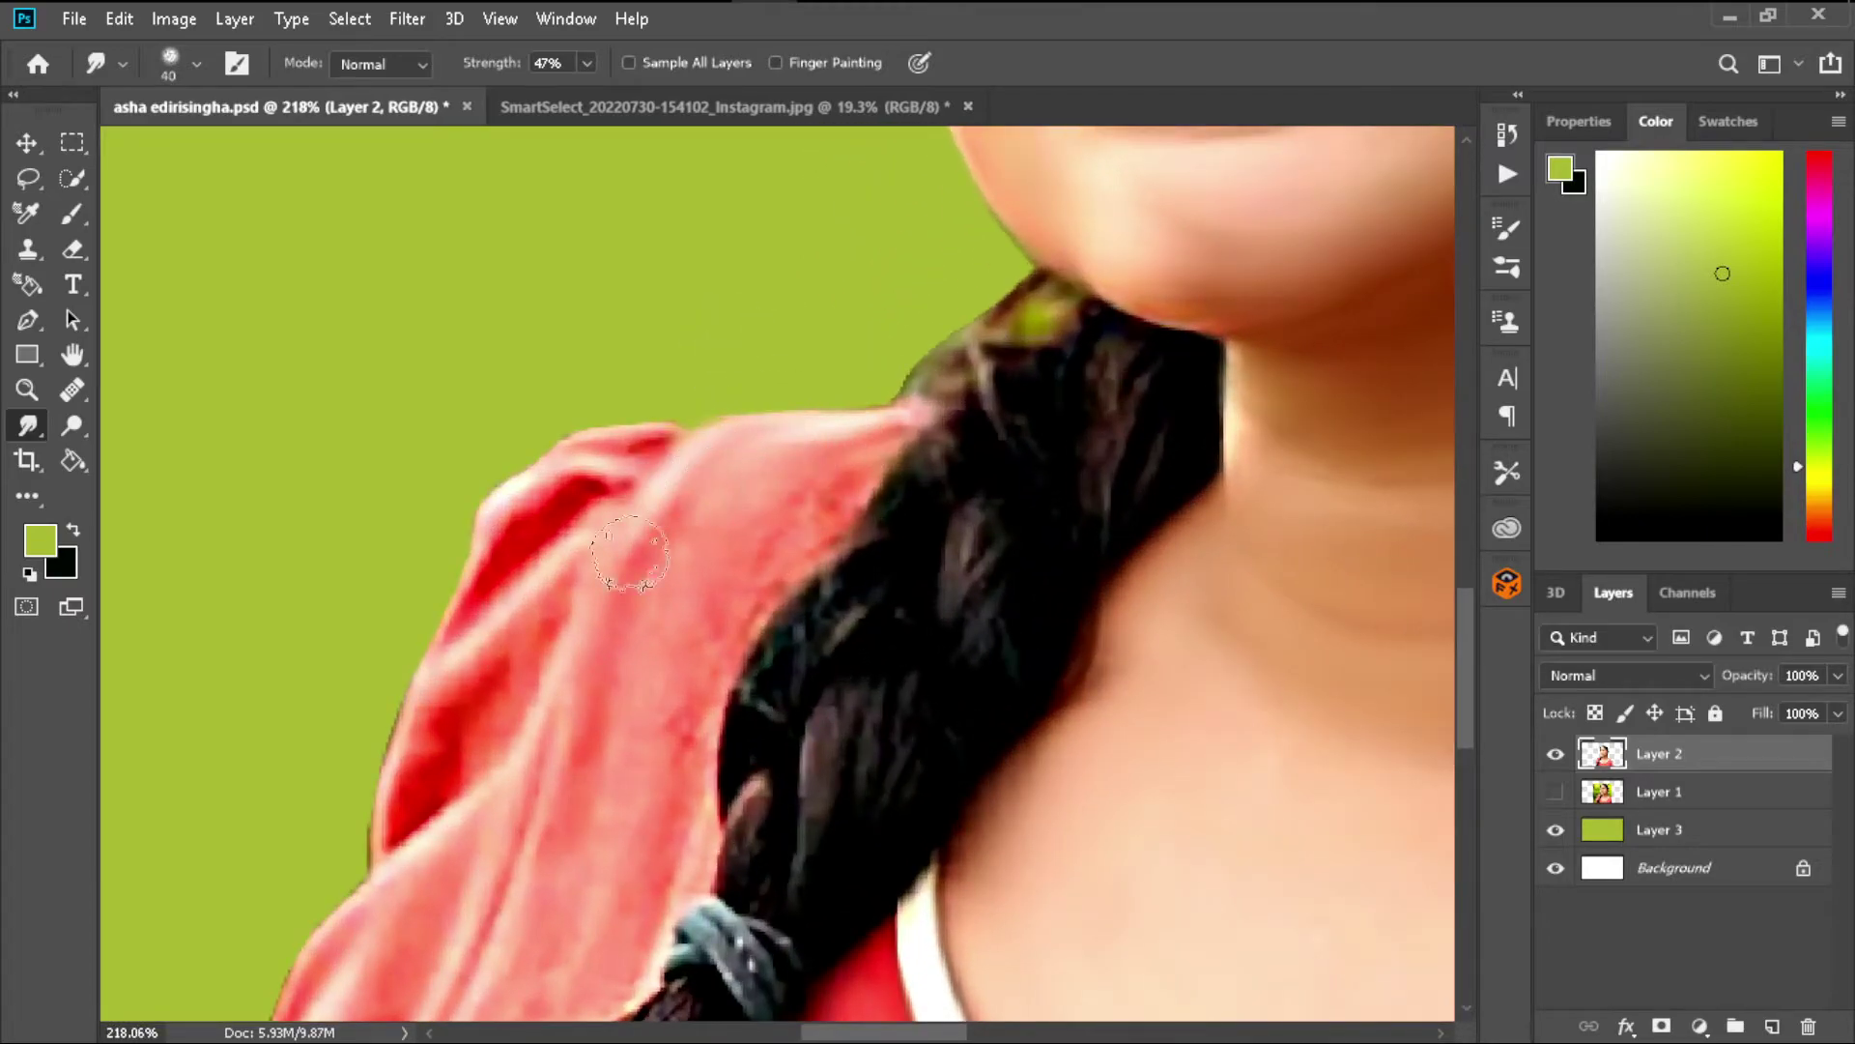
mouse_move(629, 553)
mouse_down()
mouse_move(857, 505)
mouse_move(684, 725)
mouse_move(626, 858)
mouse_up()
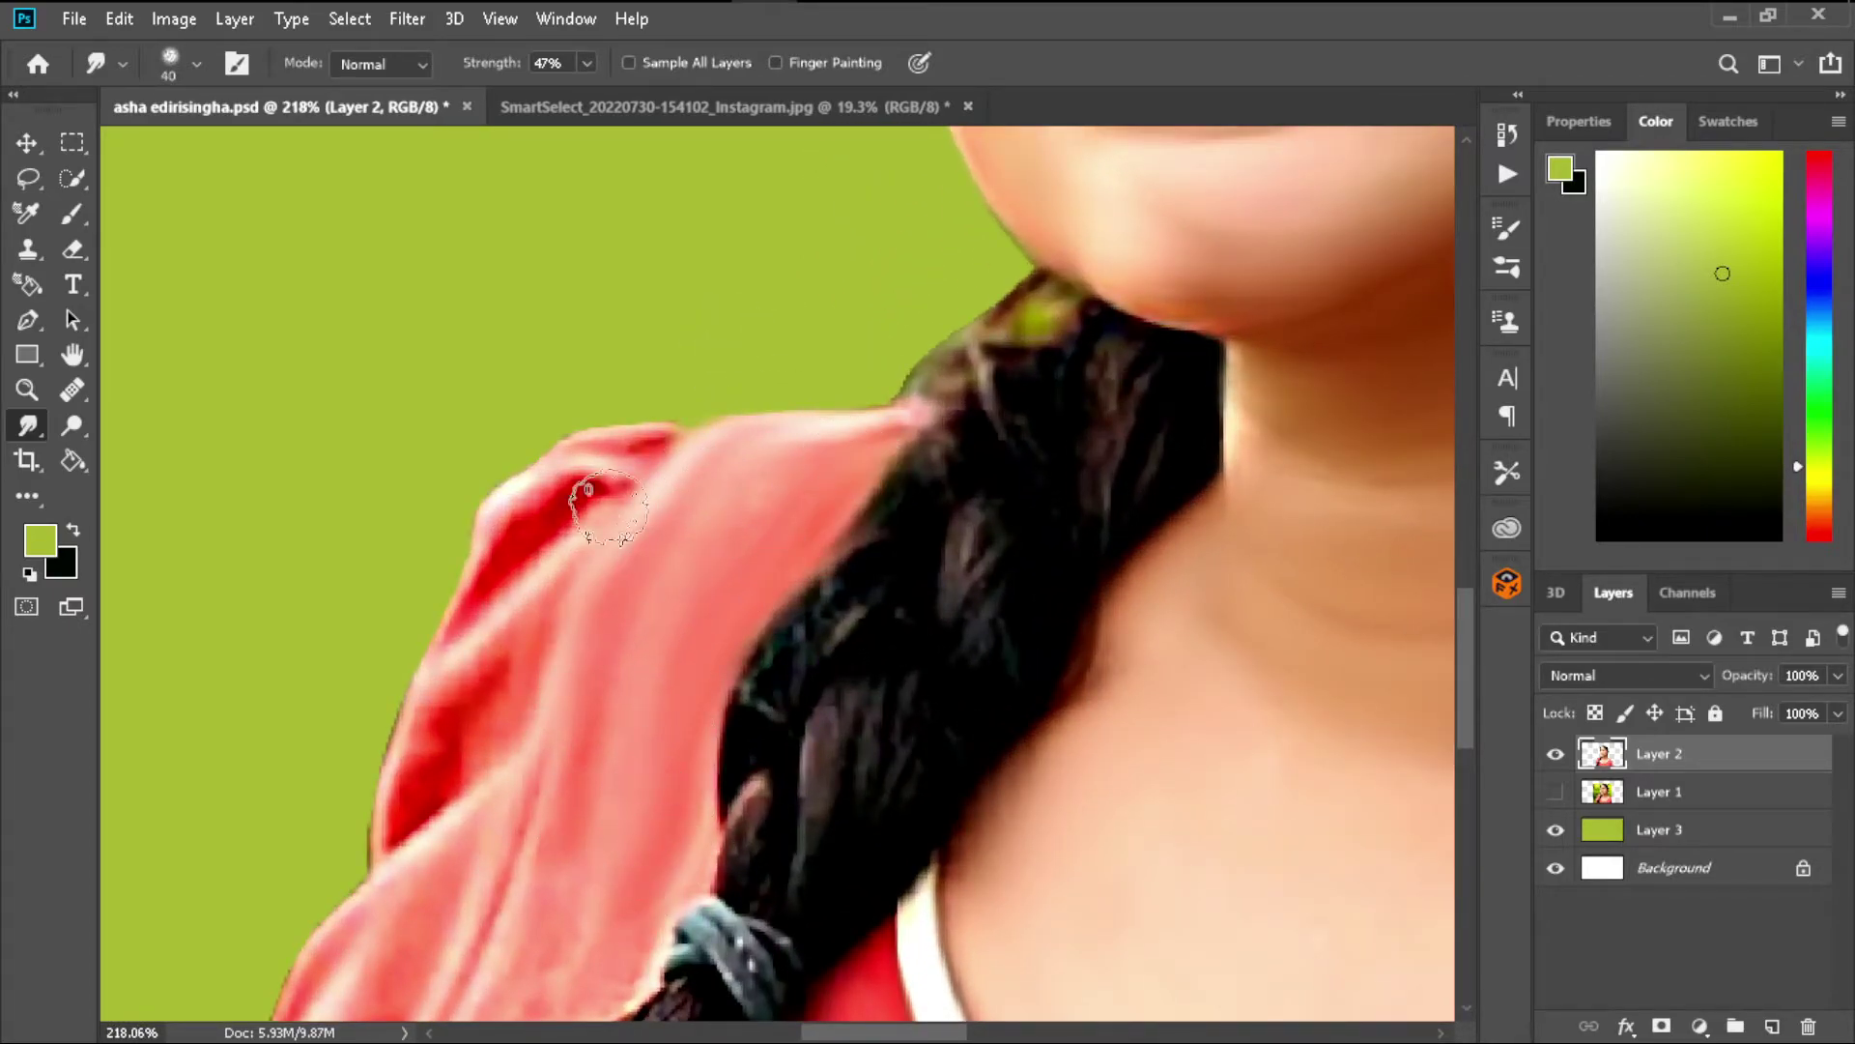
mouse_move(609, 507)
mouse_down()
mouse_move(414, 786)
mouse_move(454, 764)
mouse_move(592, 463)
mouse_up()
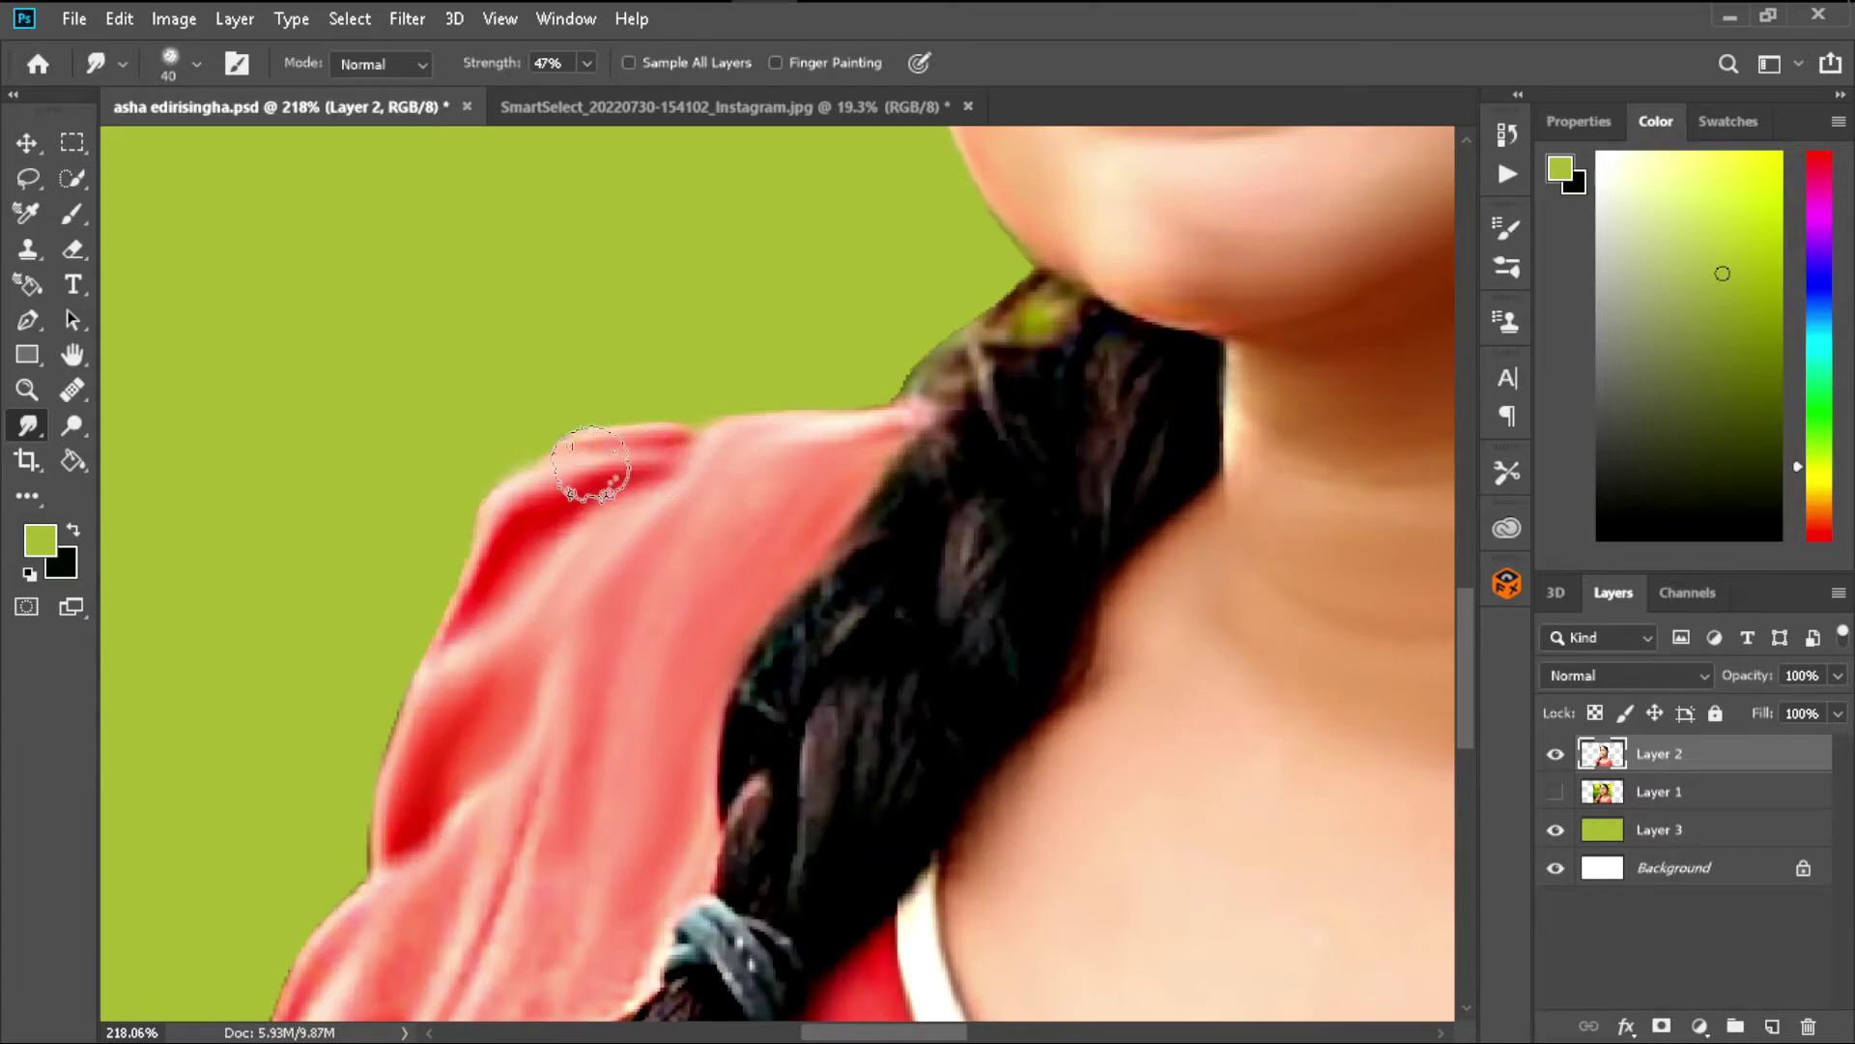
- Blend the green fringe into the braid and smear the braid hair into smooth strands
scroll(592, 464, down, 2)
scroll(522, 676, down, 1)
scroll(548, 916, down, 2)
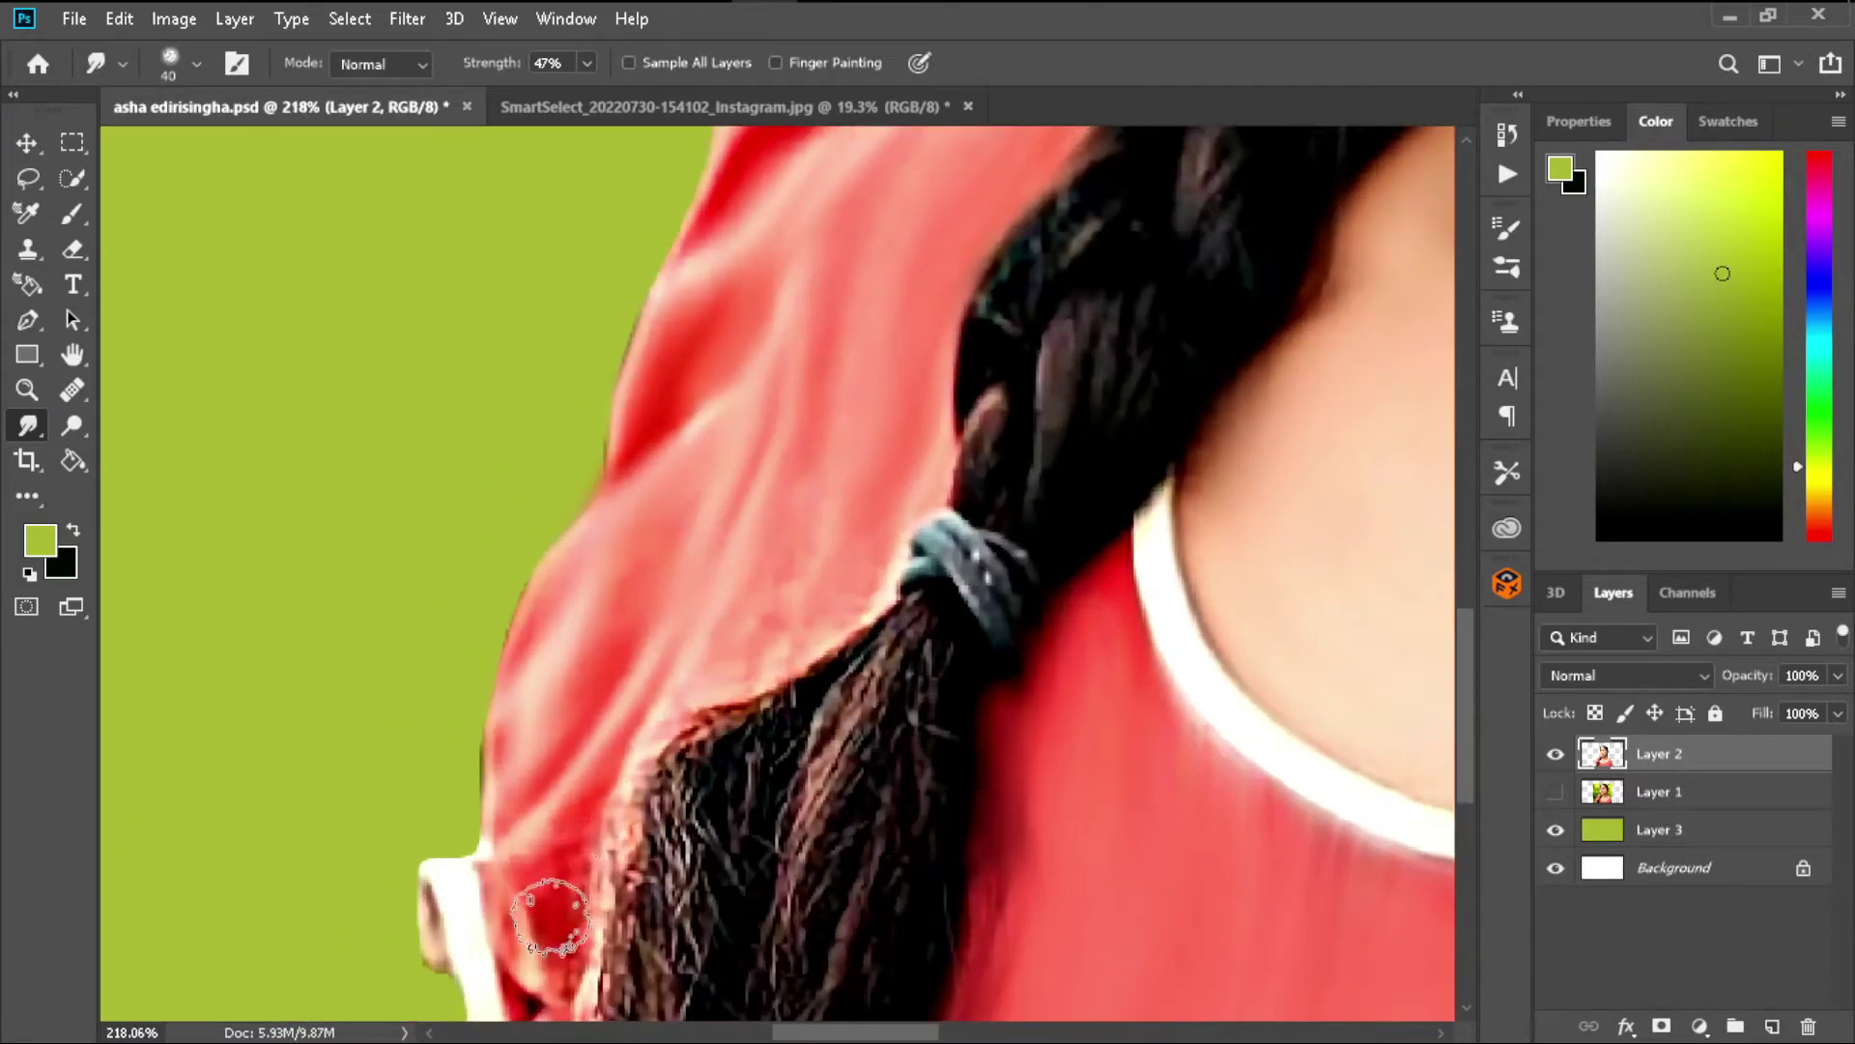
scroll(580, 870, down, 2)
scroll(604, 889, up, 1)
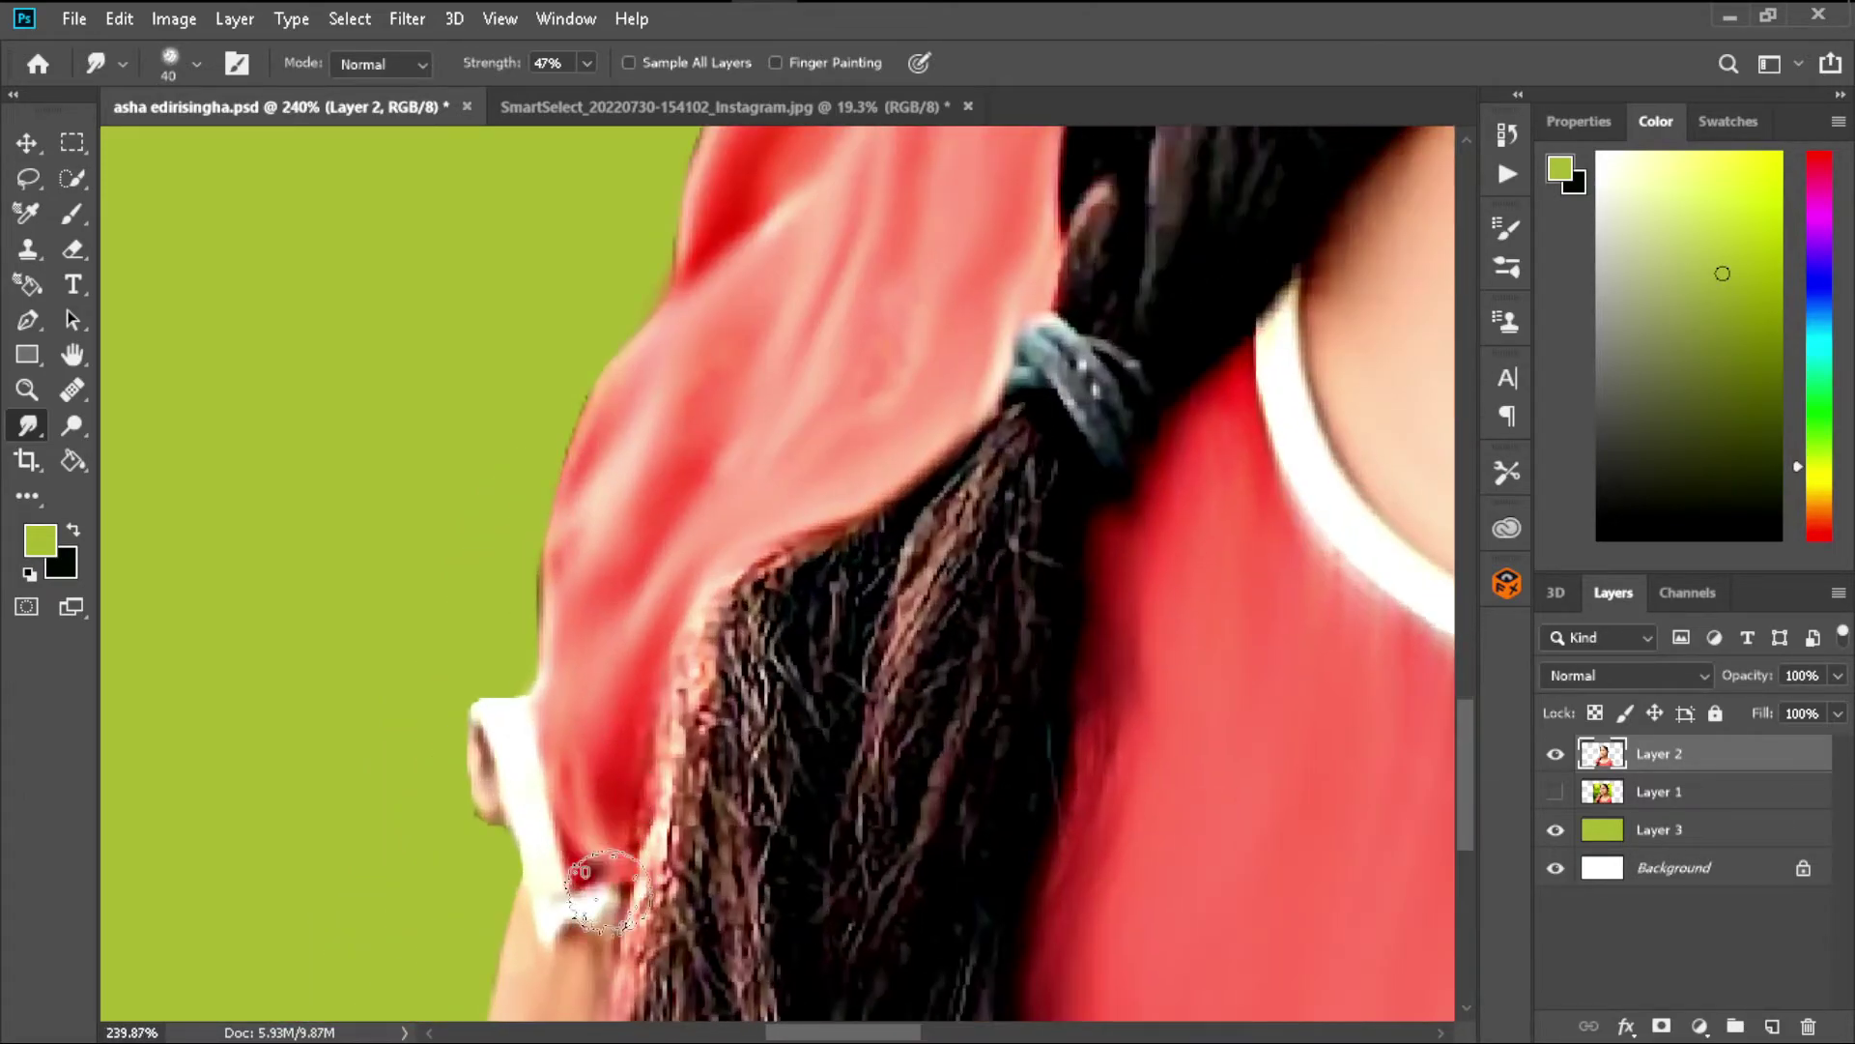
scroll(816, 580, down, 5)
scroll(865, 523, down, 1)
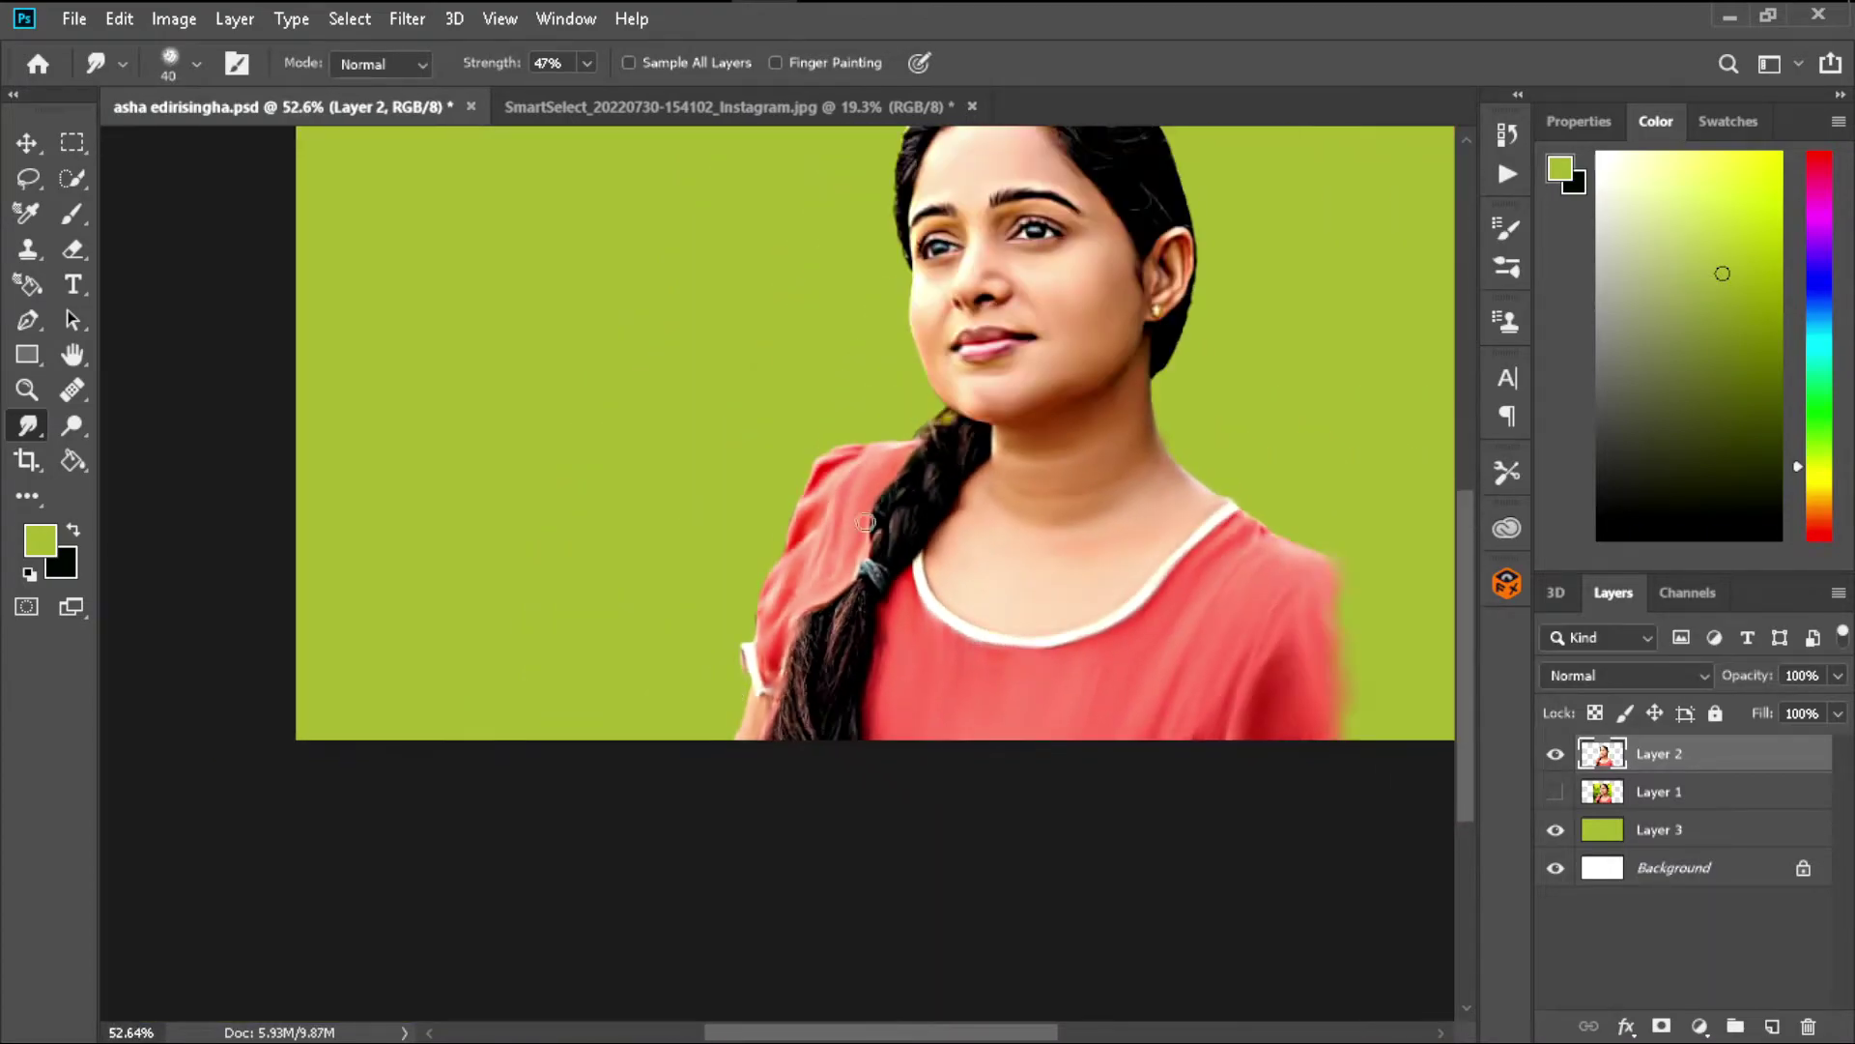
scroll(865, 523, up, 3)
scroll(948, 468, up, 3)
drag(892, 435, 957, 435)
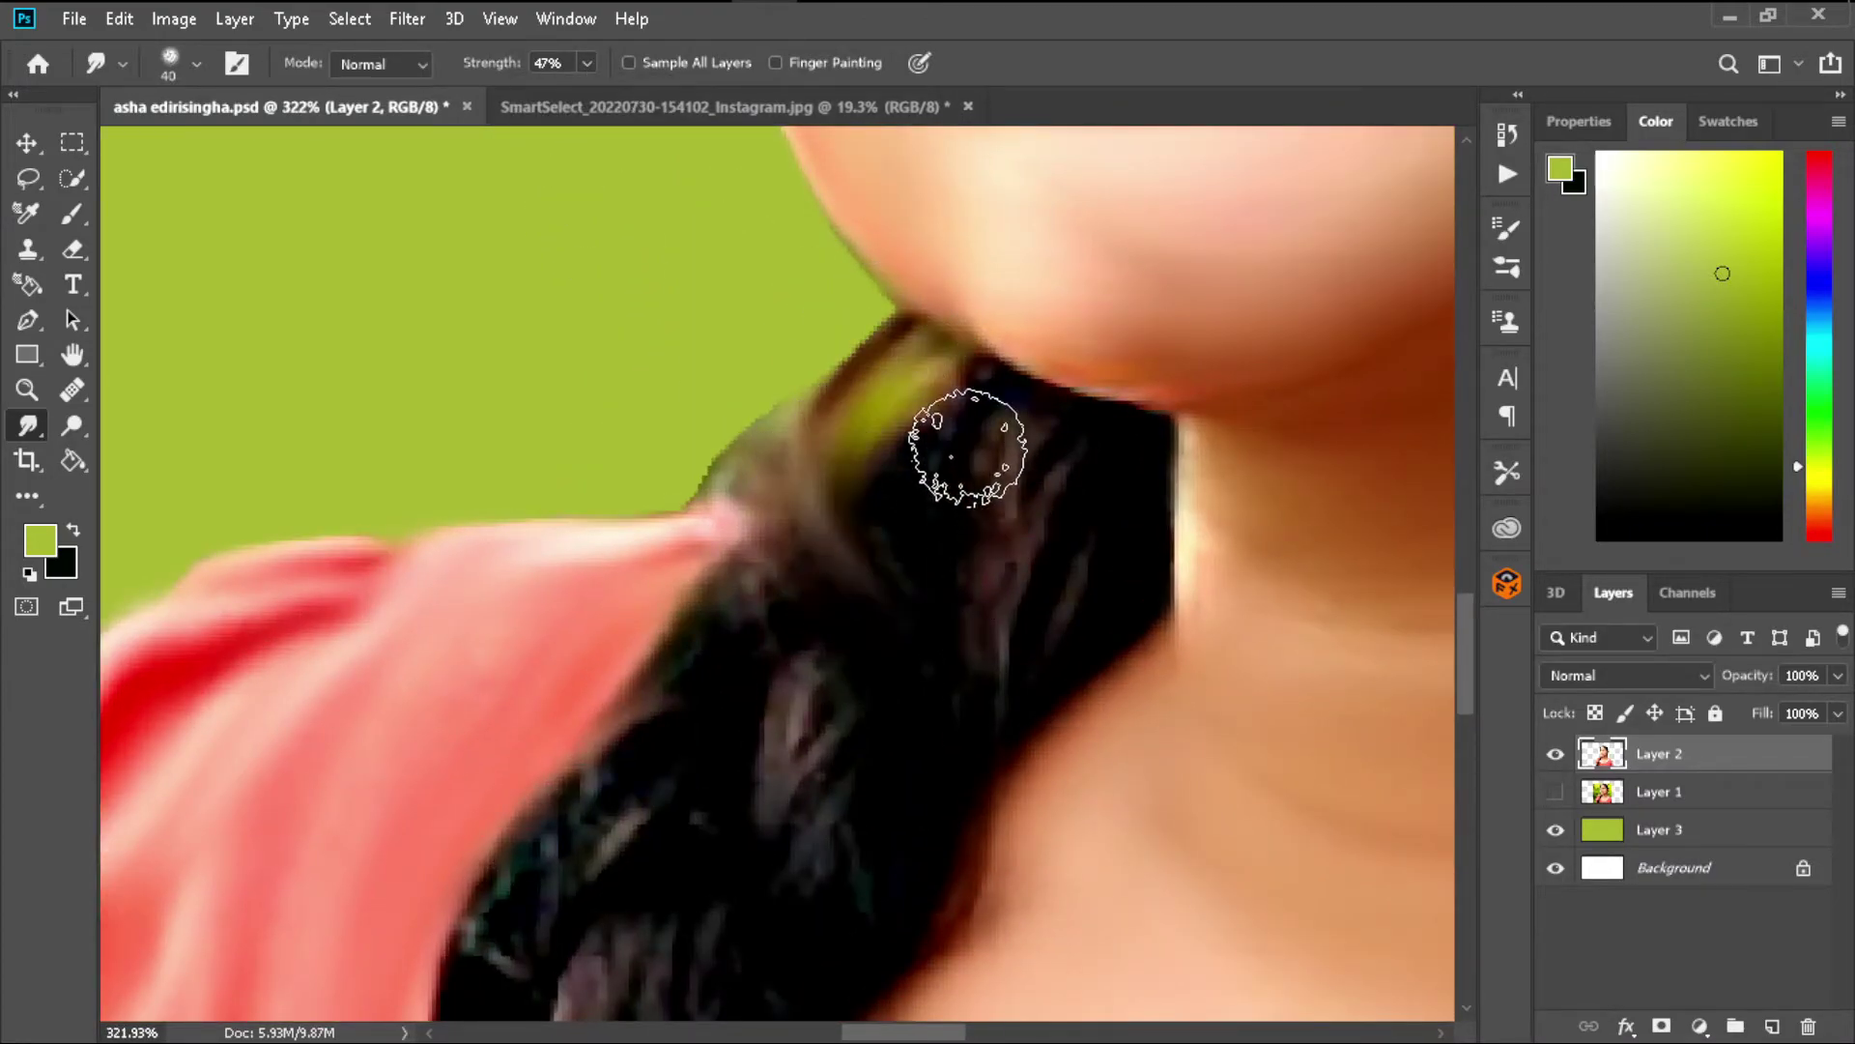
drag(787, 816, 855, 908)
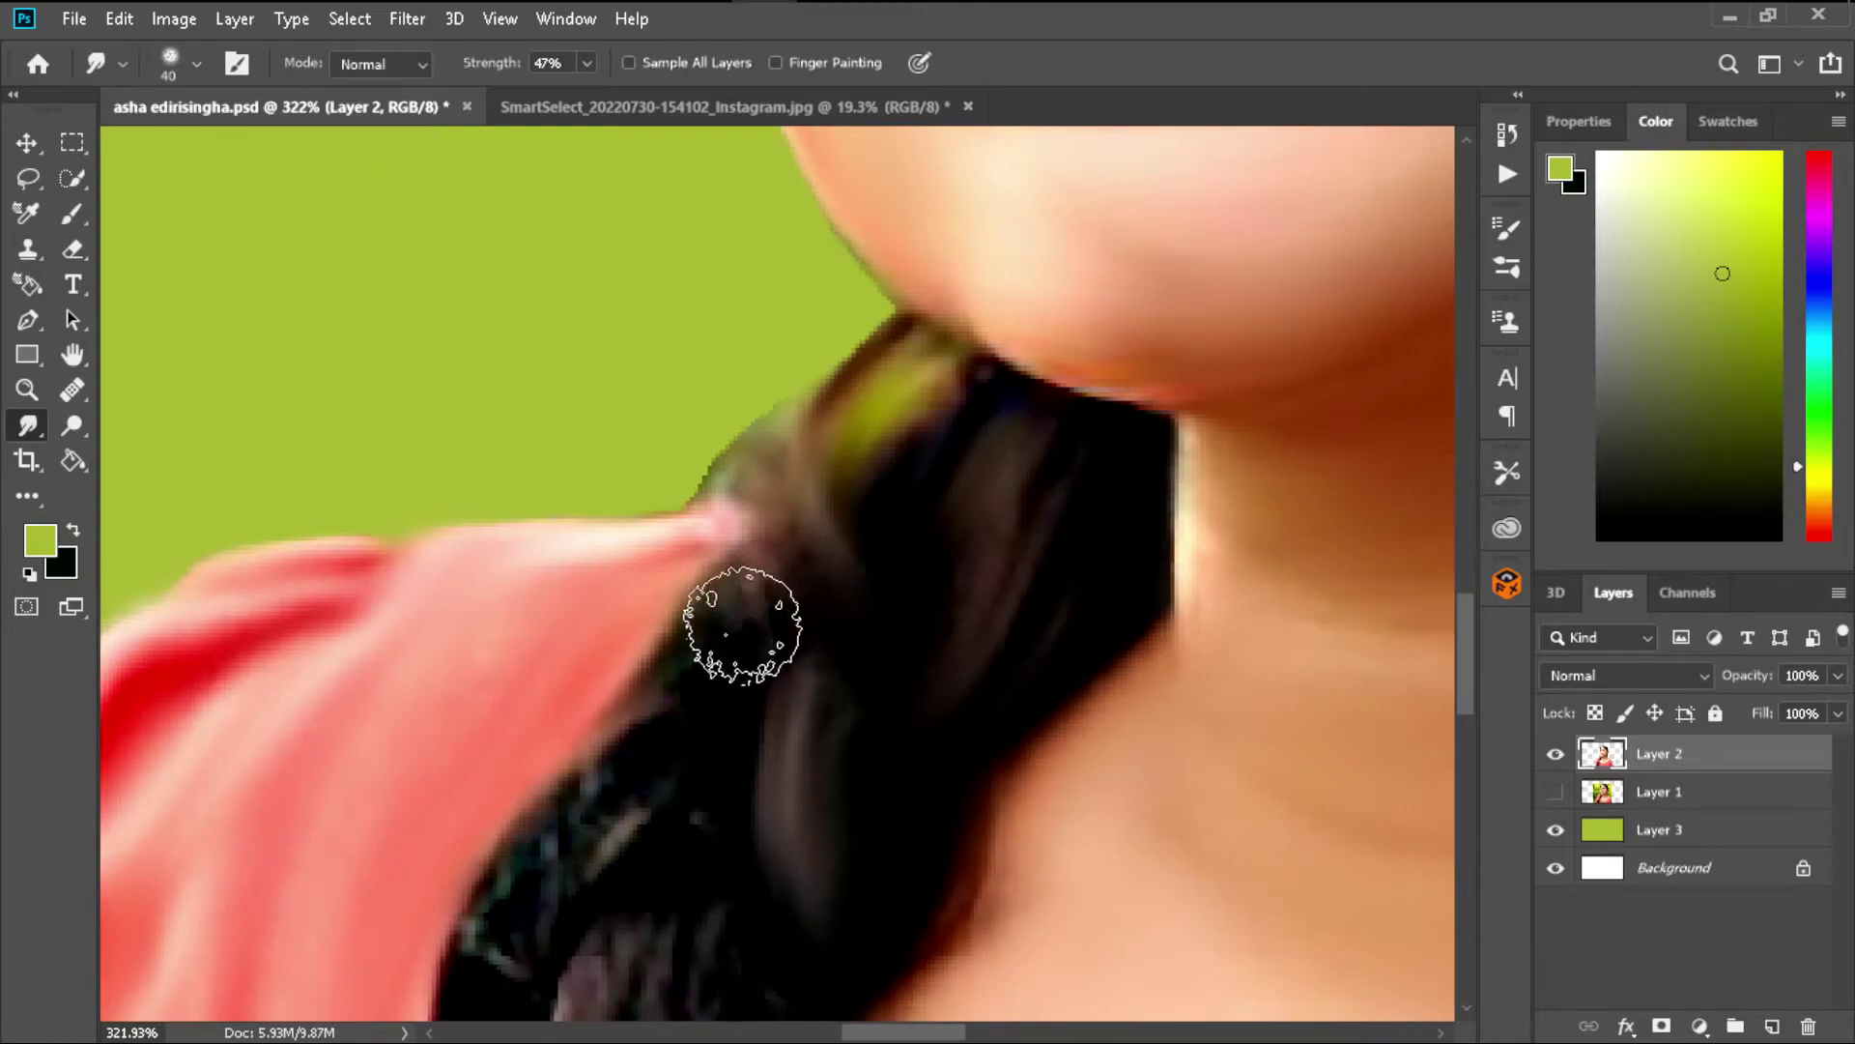
- Smooth the braid below the hair tie and soften its frizzy lower part into streaks
scroll(737, 622, down, 3)
scroll(799, 538, up, 2)
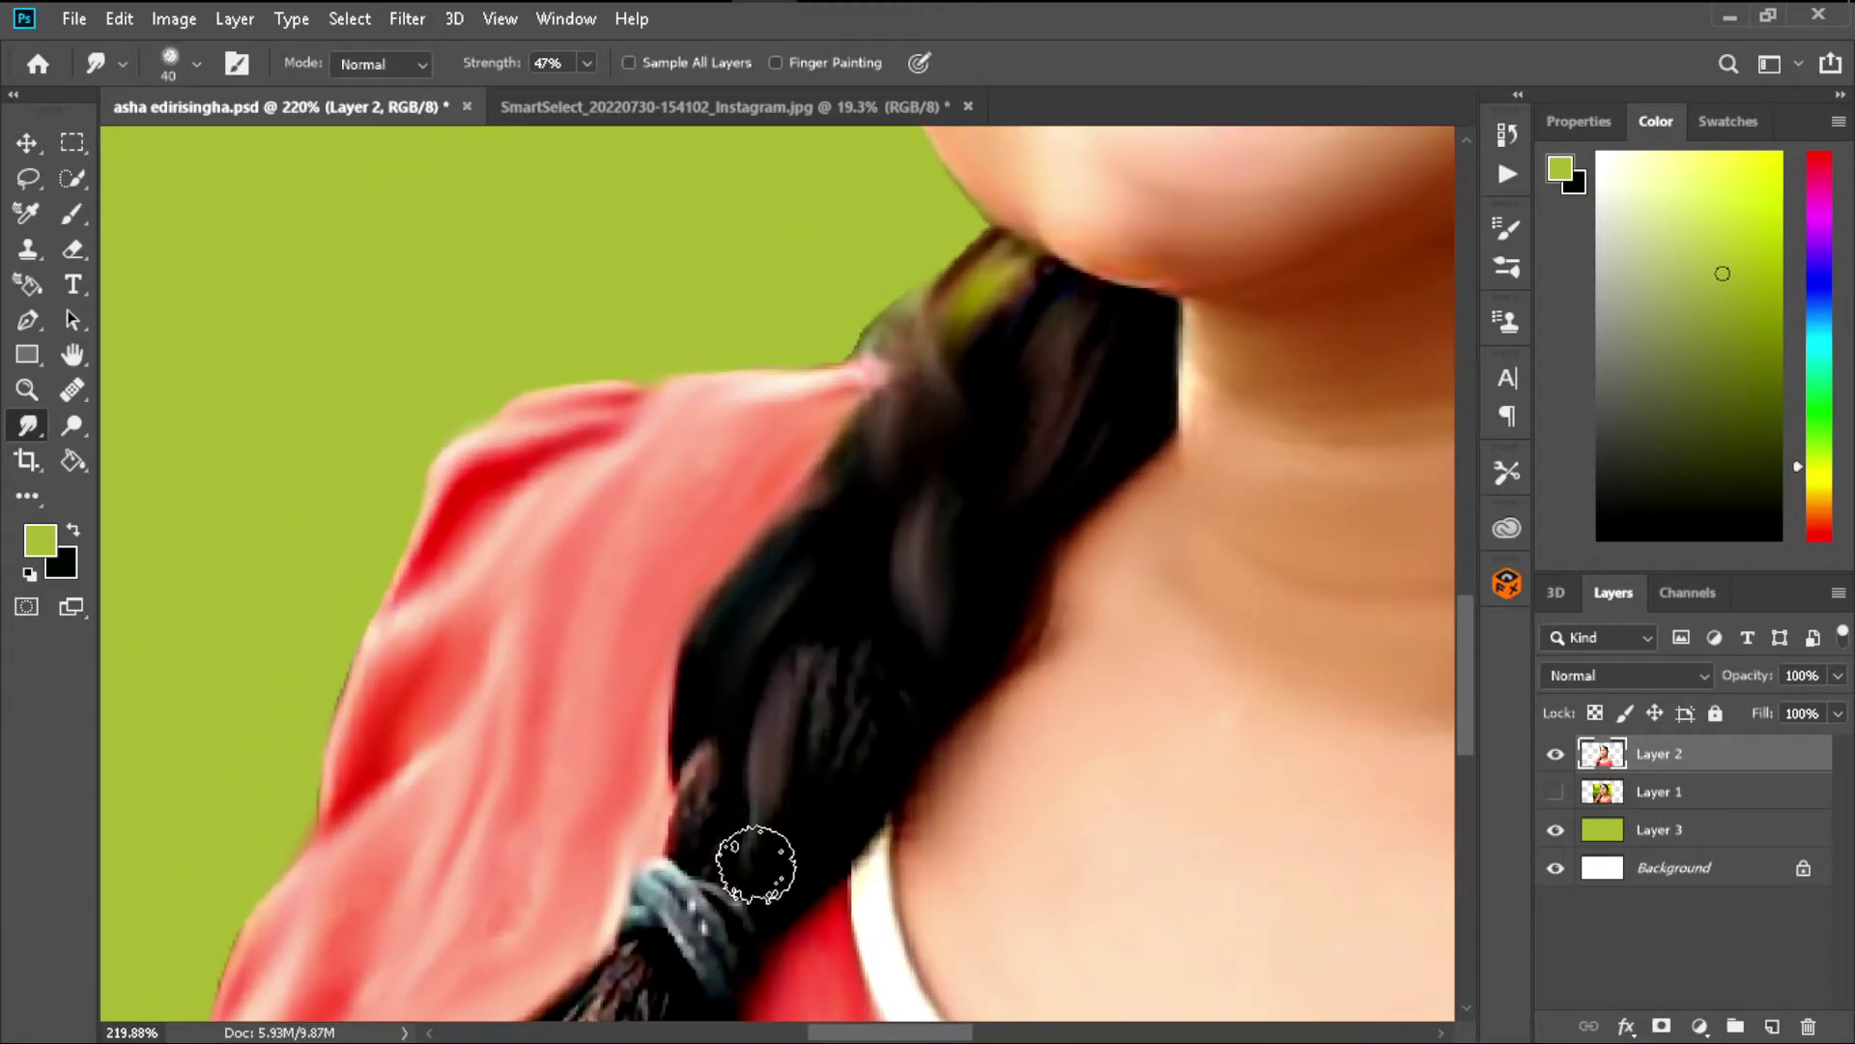
scroll(984, 668, up, 1)
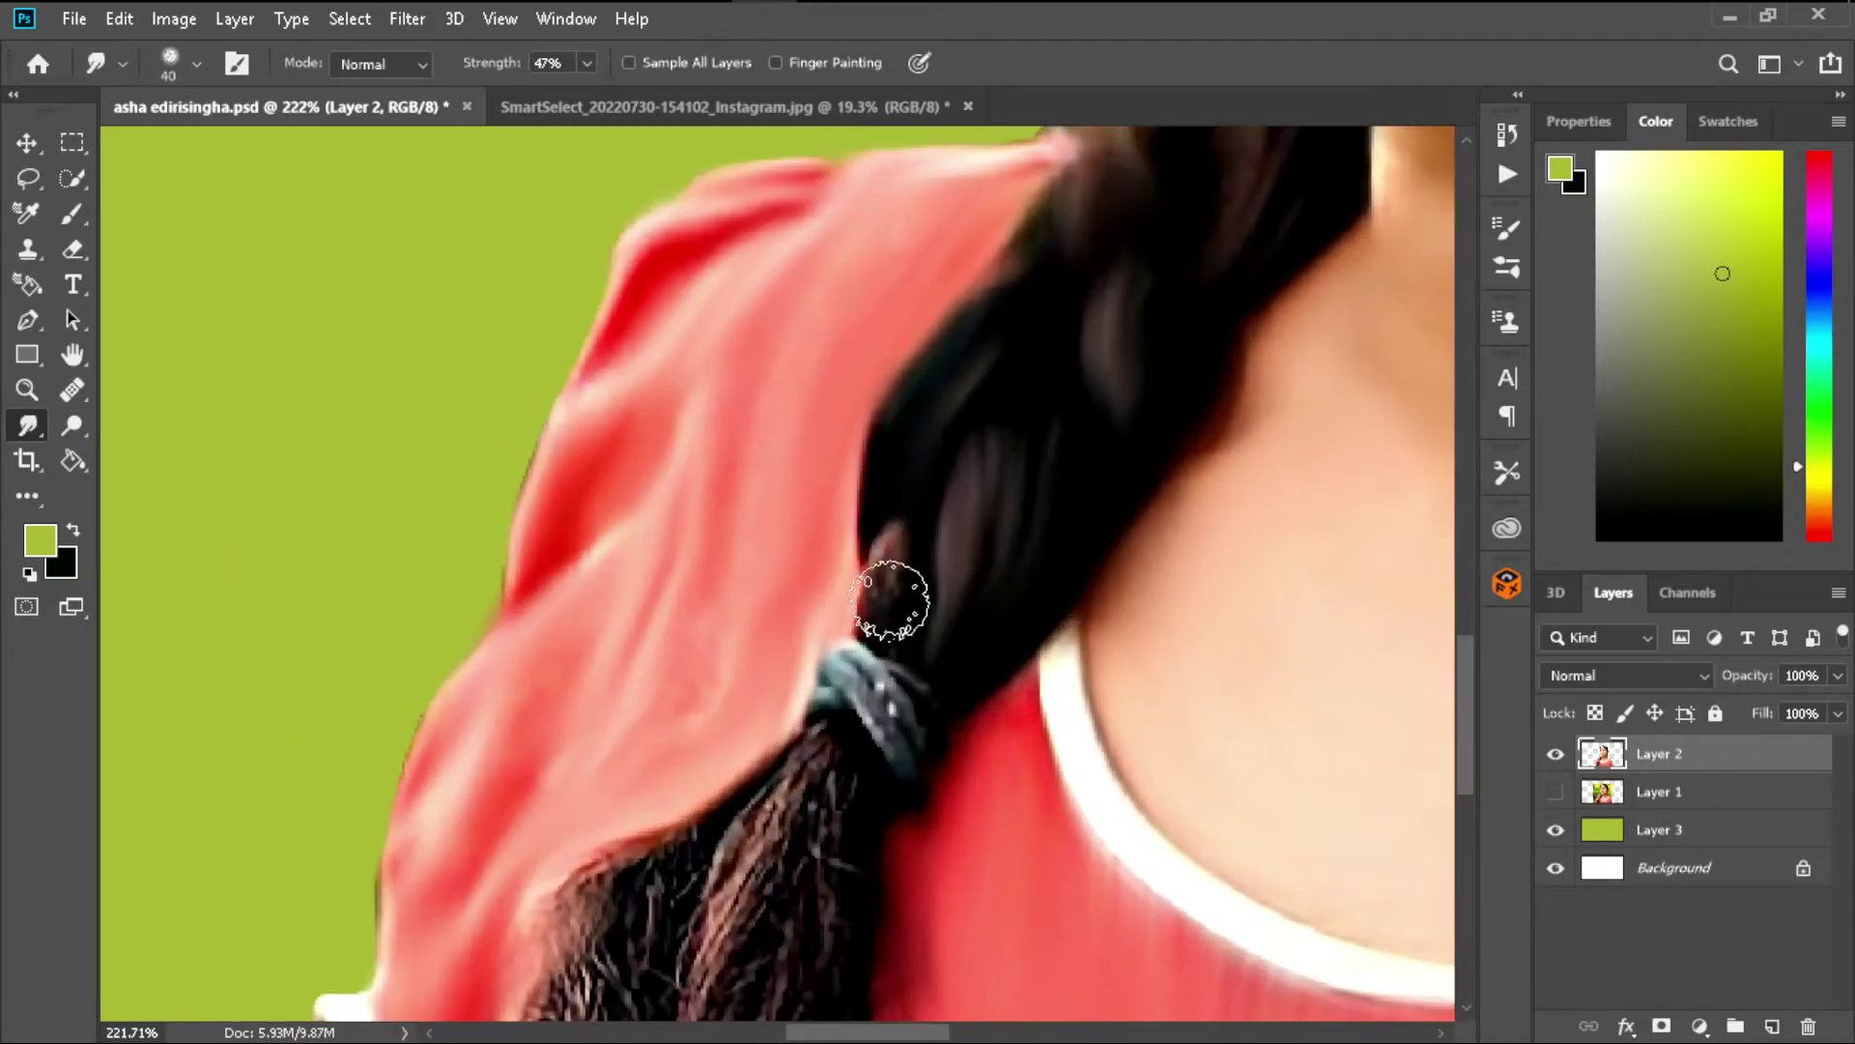
scroll(1069, 418, down, 3)
drag(918, 476, 799, 898)
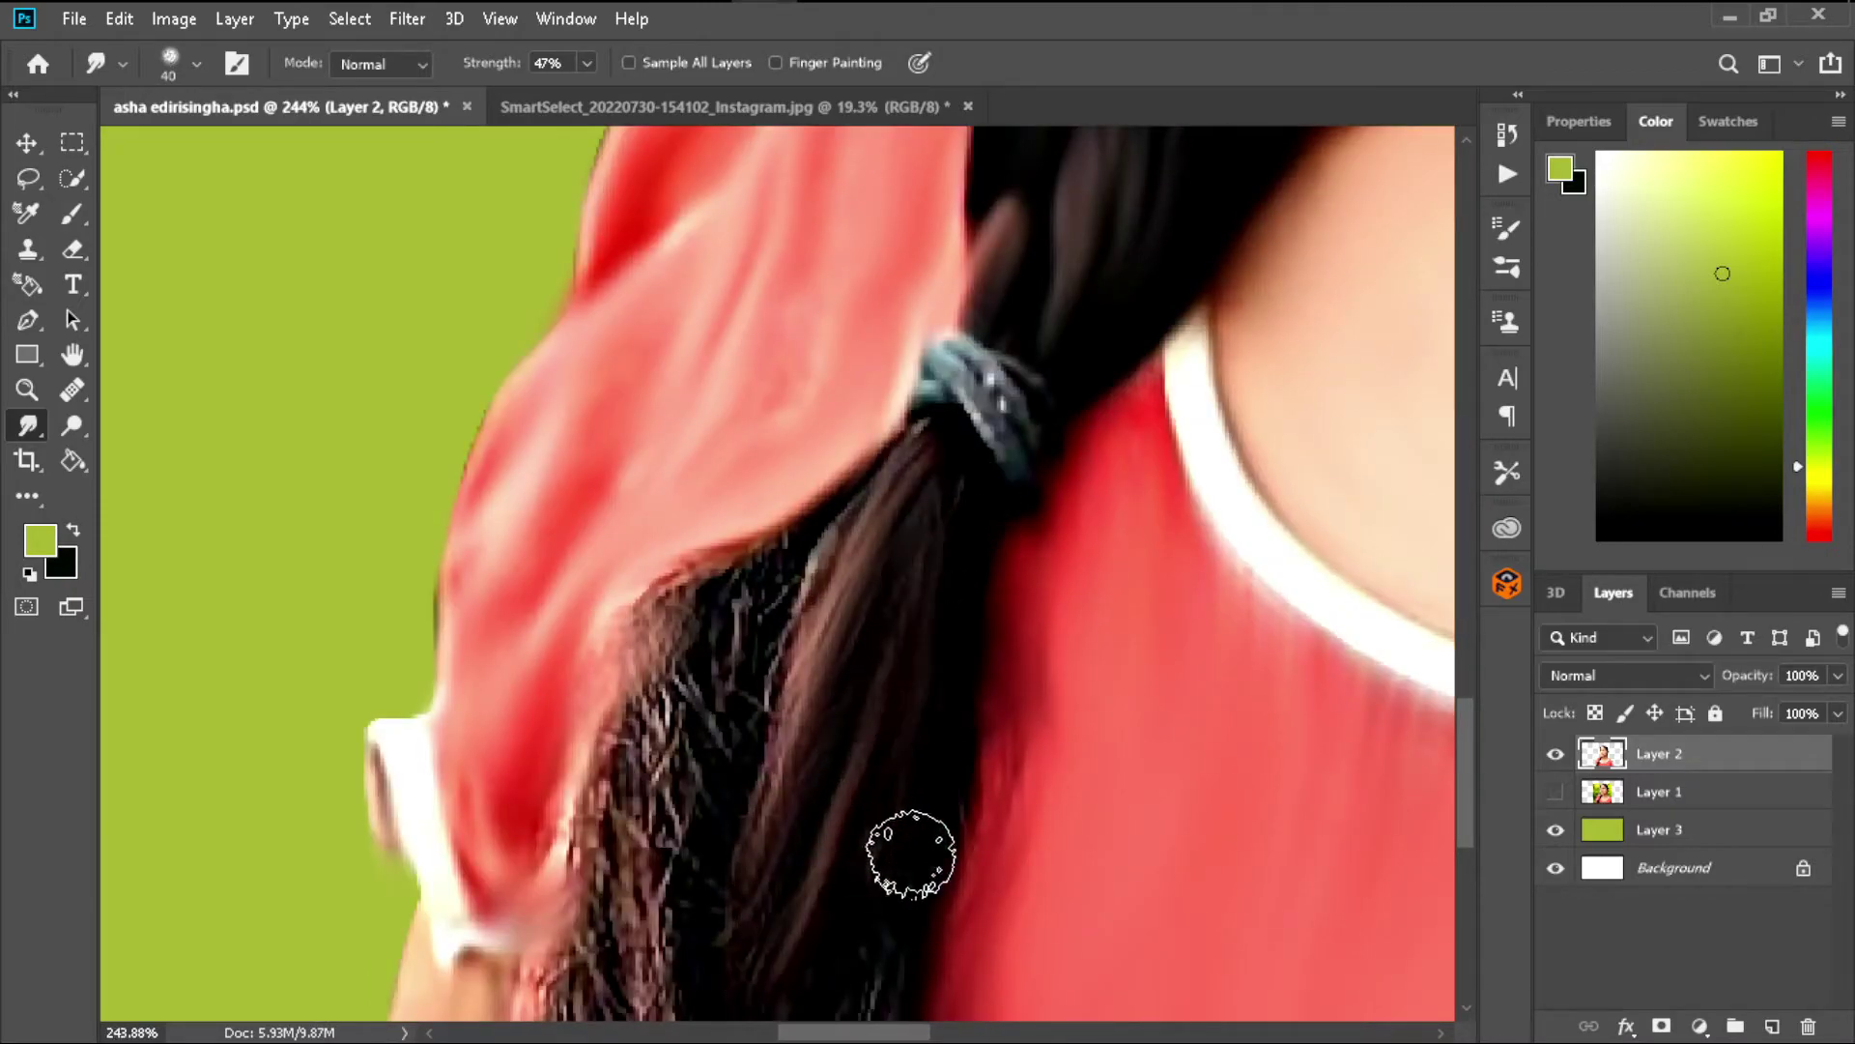
mouse_move(893, 523)
mouse_down()
mouse_move(737, 705)
mouse_move(683, 621)
mouse_move(584, 1019)
mouse_move(530, 919)
mouse_move(692, 600)
mouse_move(937, 443)
mouse_move(765, 1039)
mouse_up()
- Blend the white collar edge into the background
scroll(846, 828, down, 3)
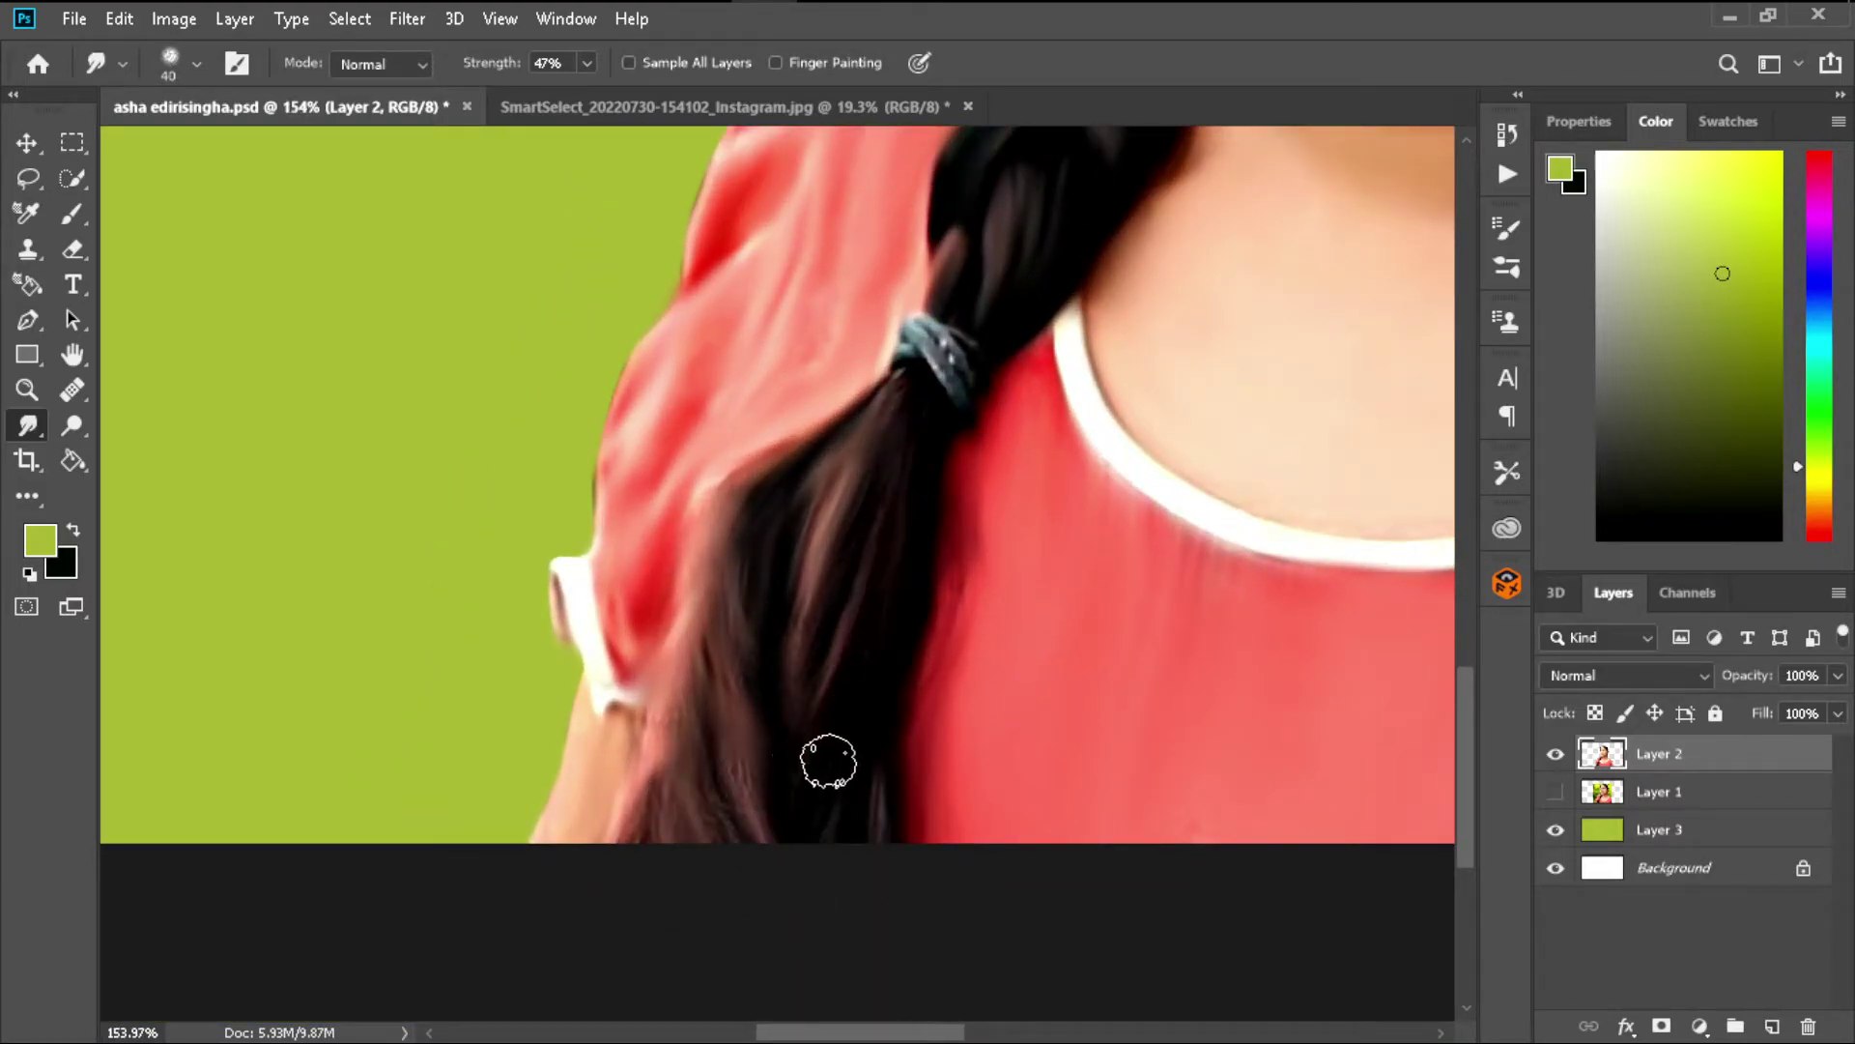
scroll(793, 821, down, 4)
scroll(604, 846, up, 4)
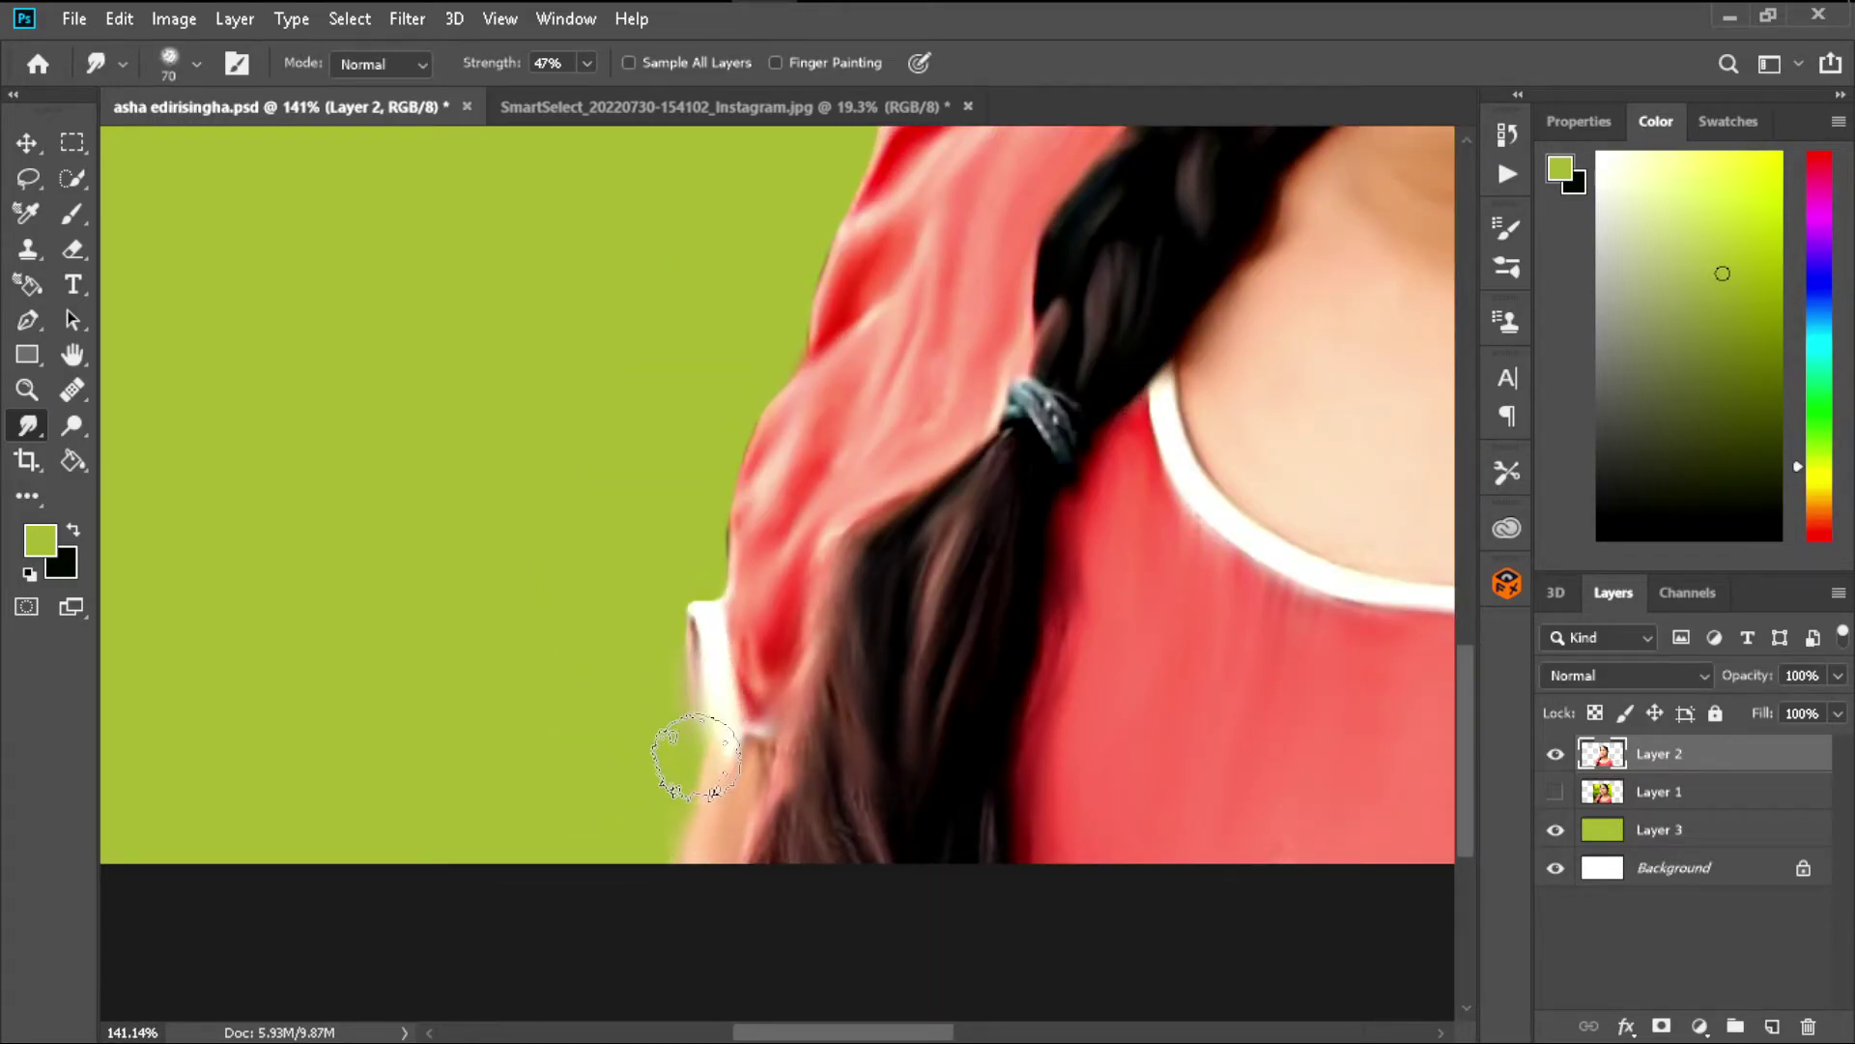
drag(684, 761, 694, 689)
- Smudge the hair strands across the top of the head with the 35 px brush
scroll(686, 845, down, 3)
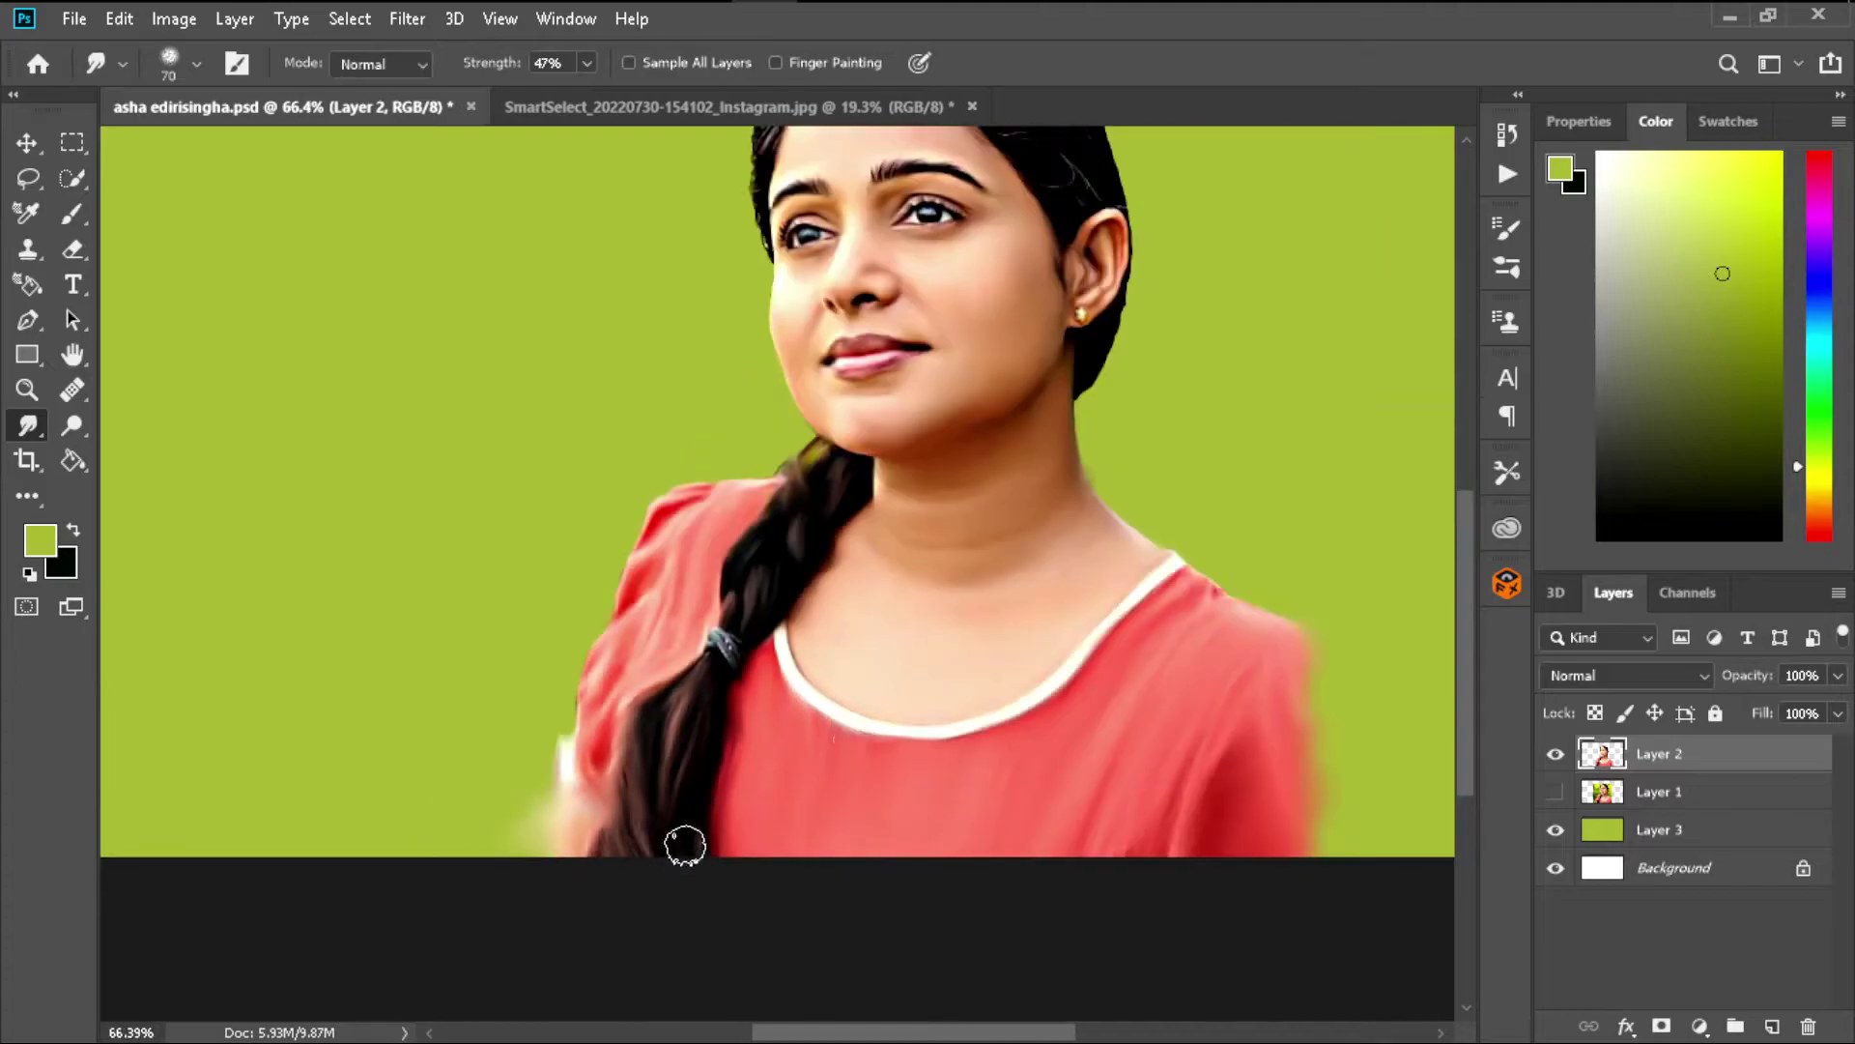
scroll(716, 812, down, 1)
scroll(749, 777, up, 2)
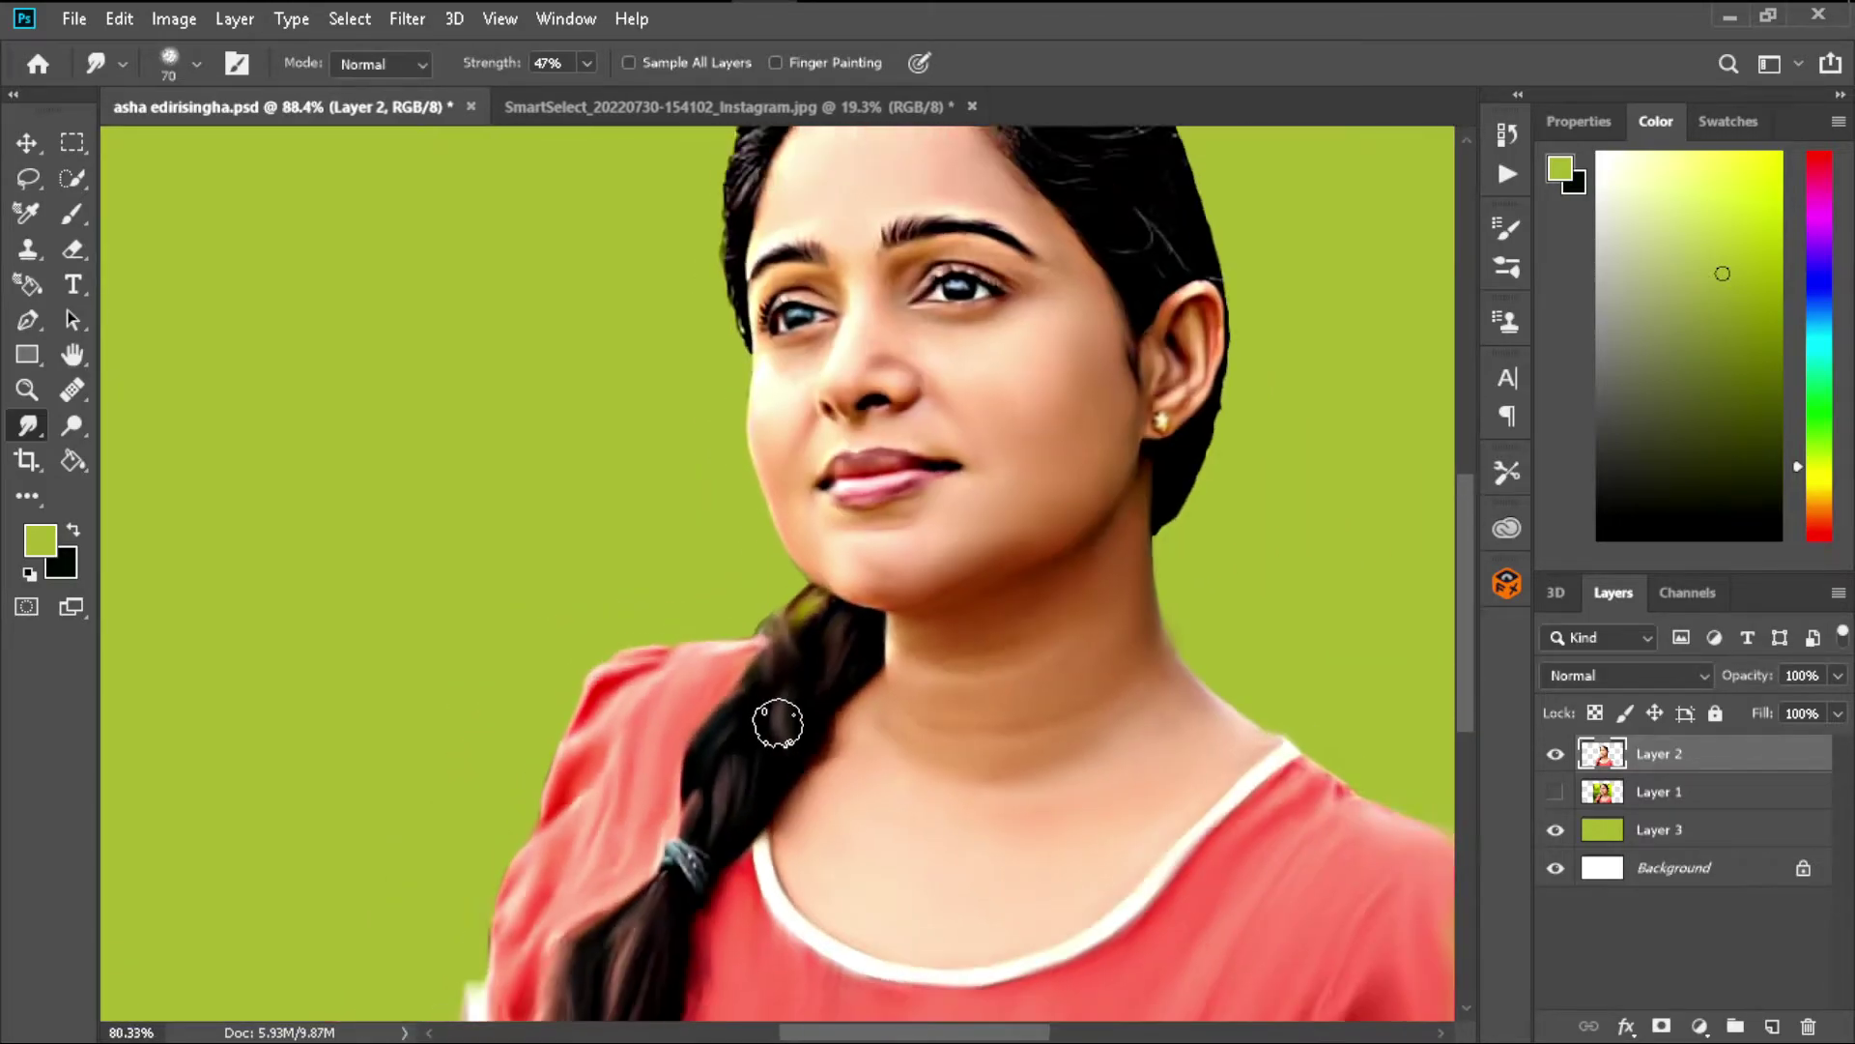
scroll(882, 248, down, 3)
scroll(879, 358, up, 5)
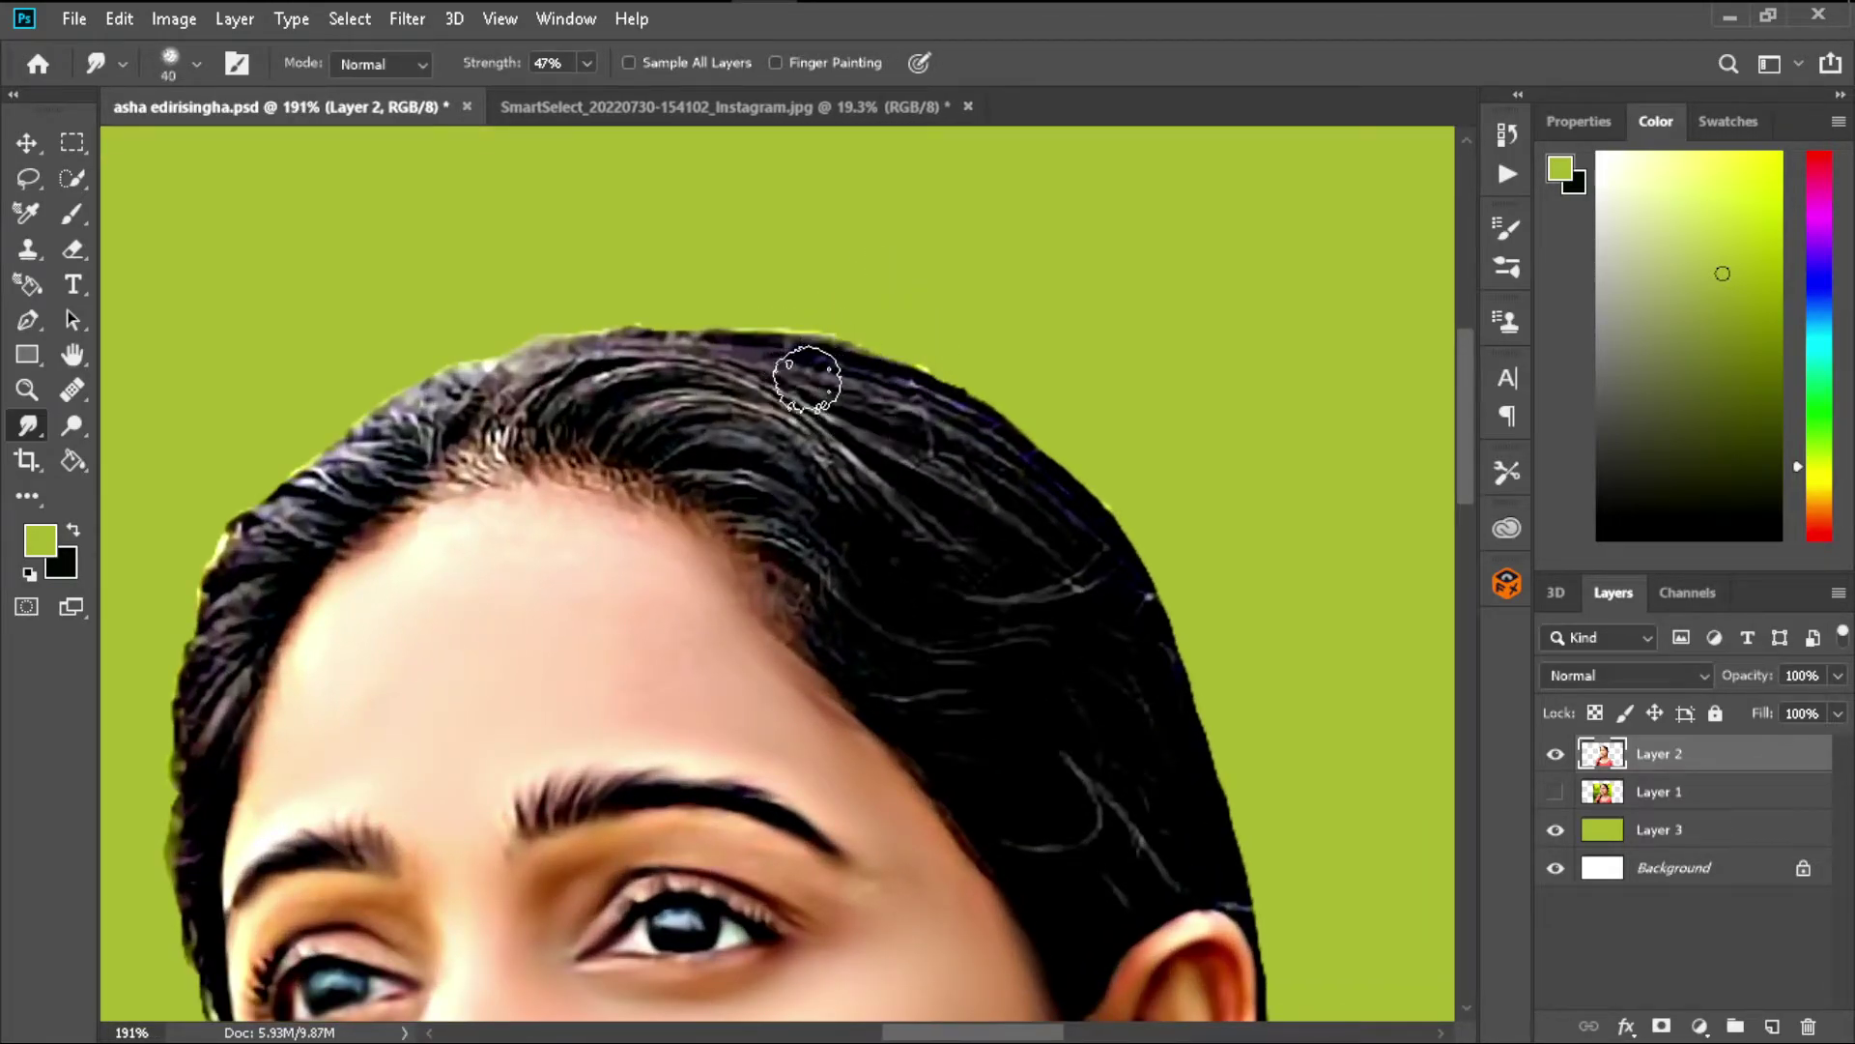
scroll(807, 378, up, 2)
mouse_move(518, 435)
mouse_down()
mouse_move(815, 427)
mouse_move(579, 468)
mouse_move(1032, 623)
mouse_up()
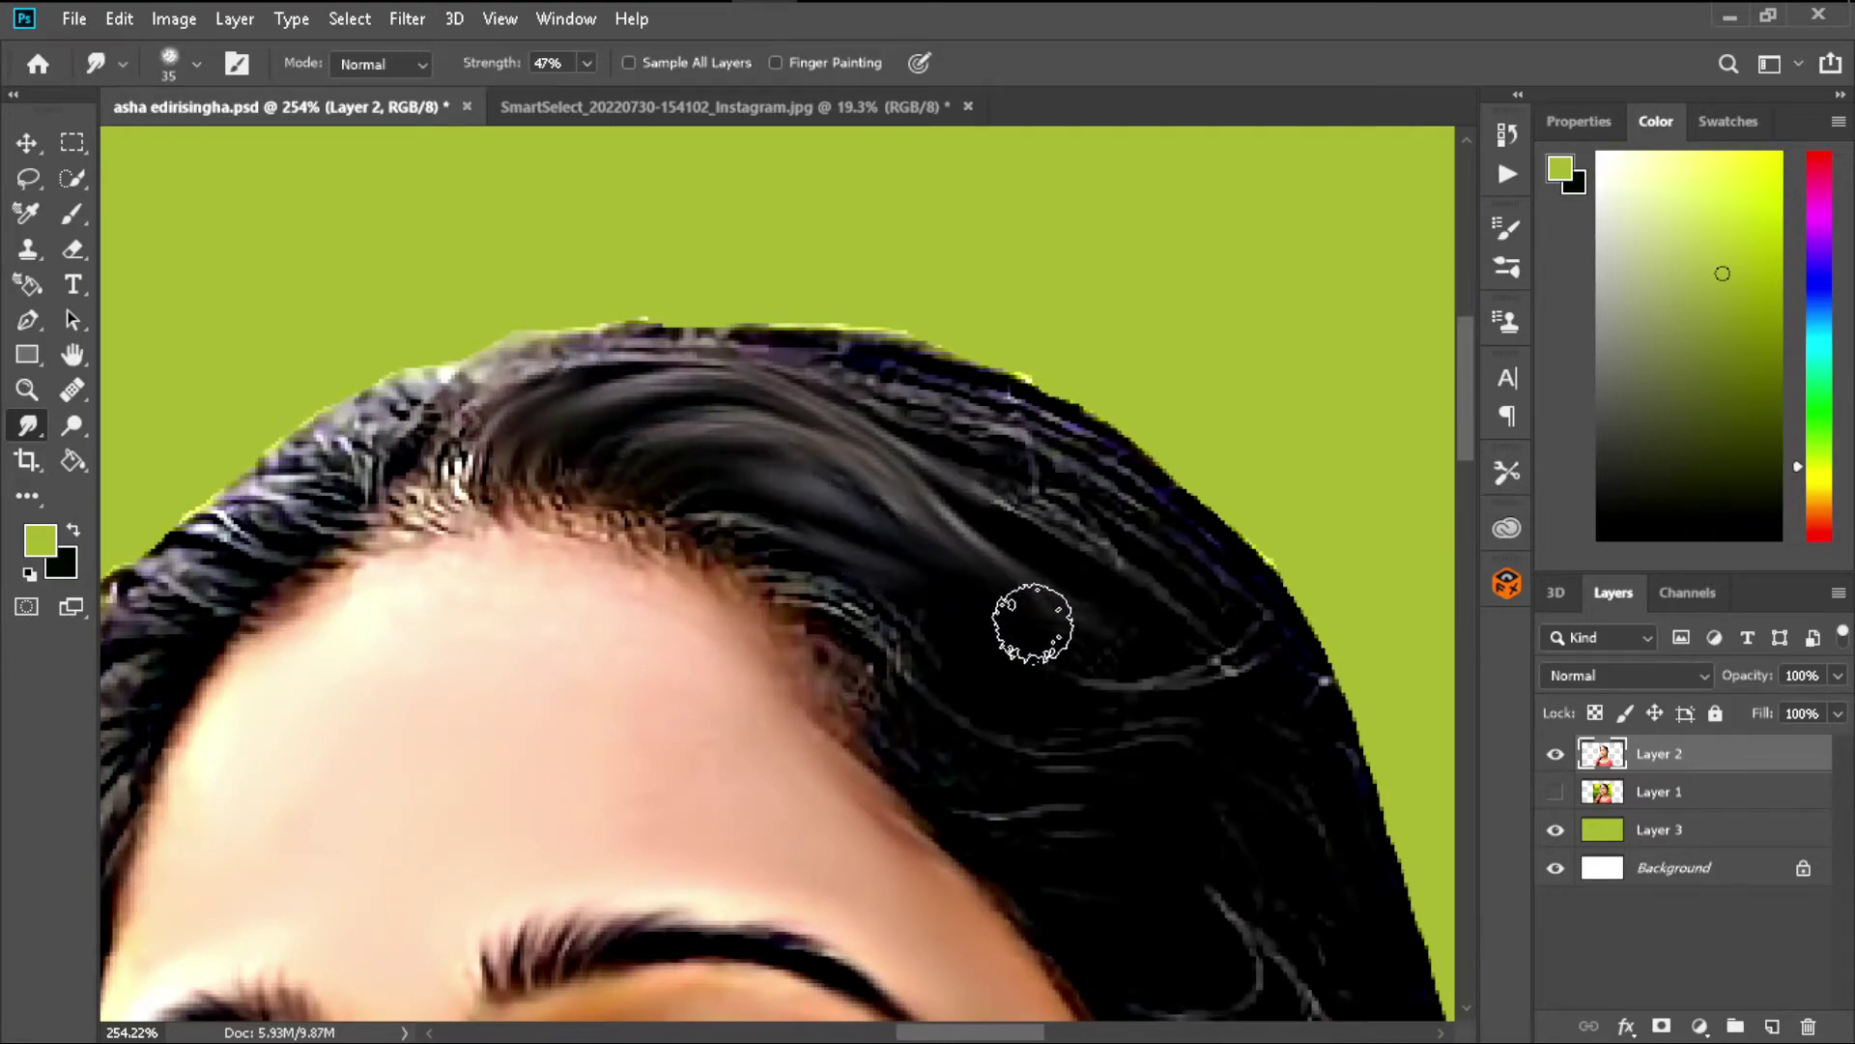
- Blend the light hairline strands into the darker hair, then shrink the brush to 10 px
scroll(752, 606, up, 2)
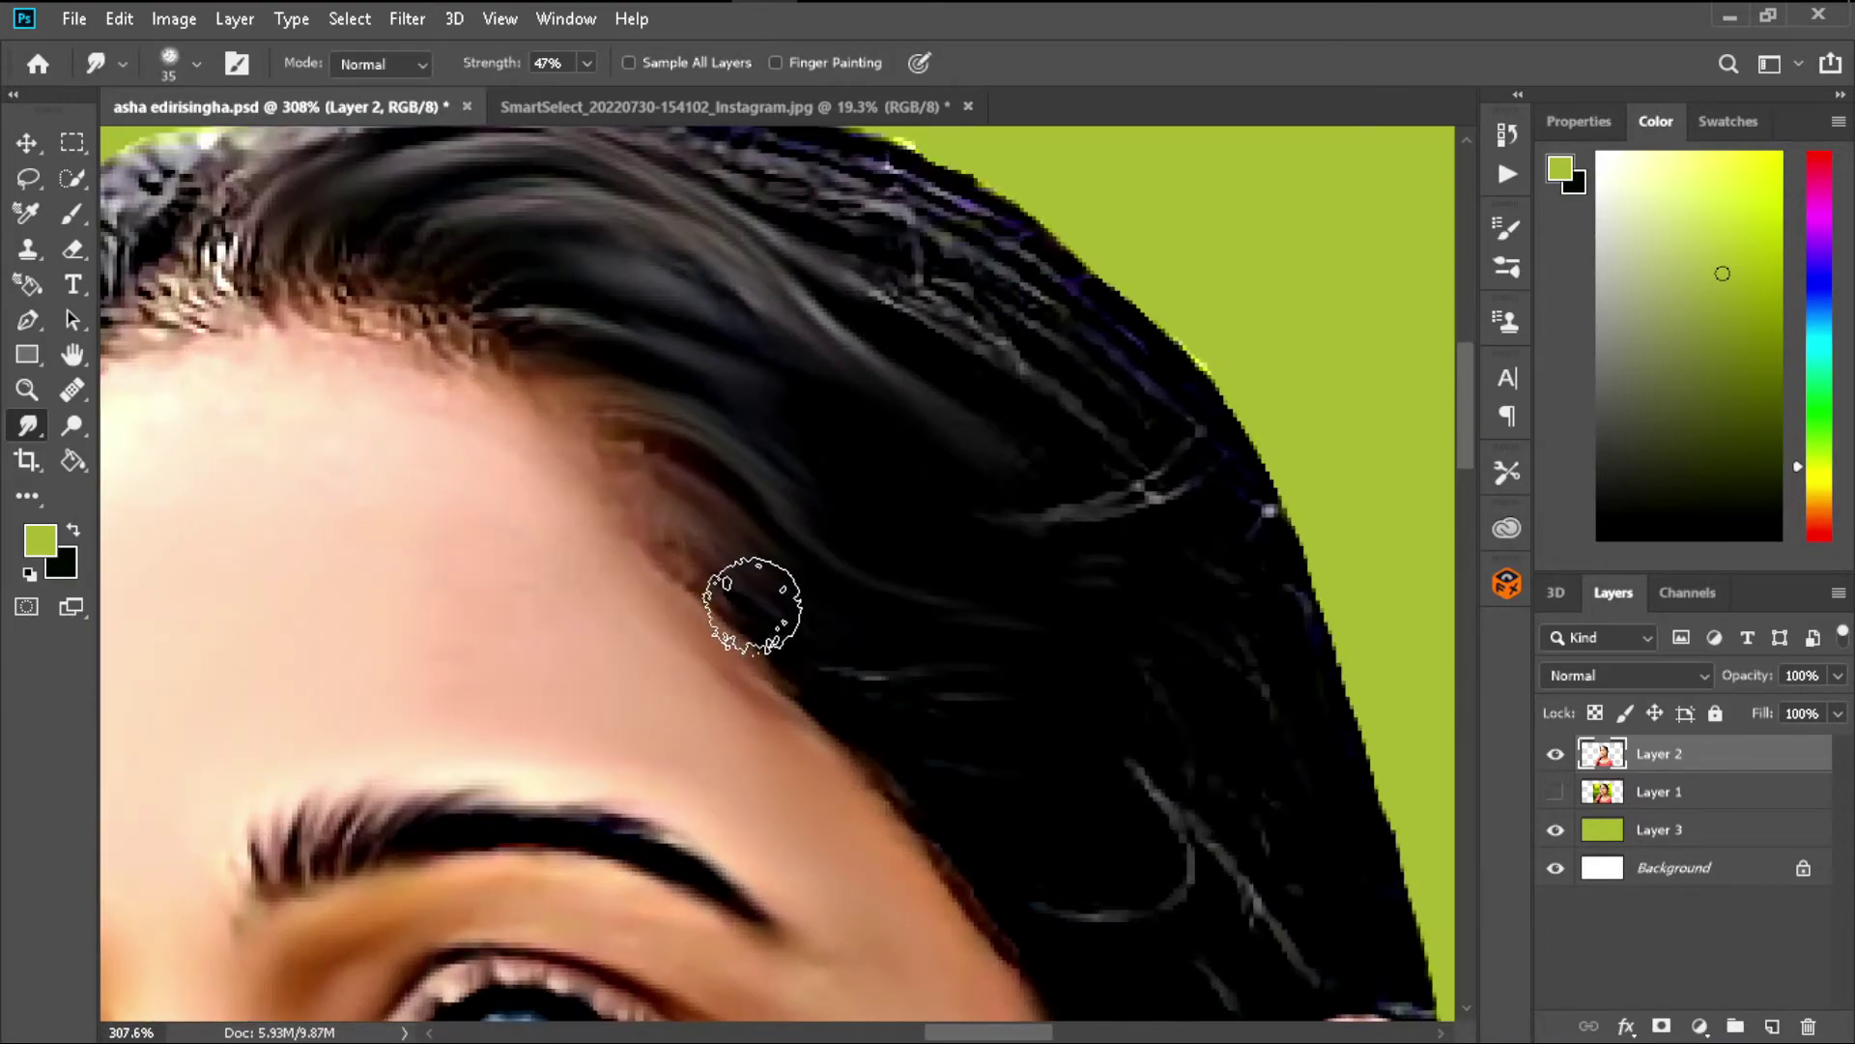
mouse_move(850, 268)
mouse_down()
mouse_move(1126, 435)
mouse_move(1145, 357)
mouse_up()
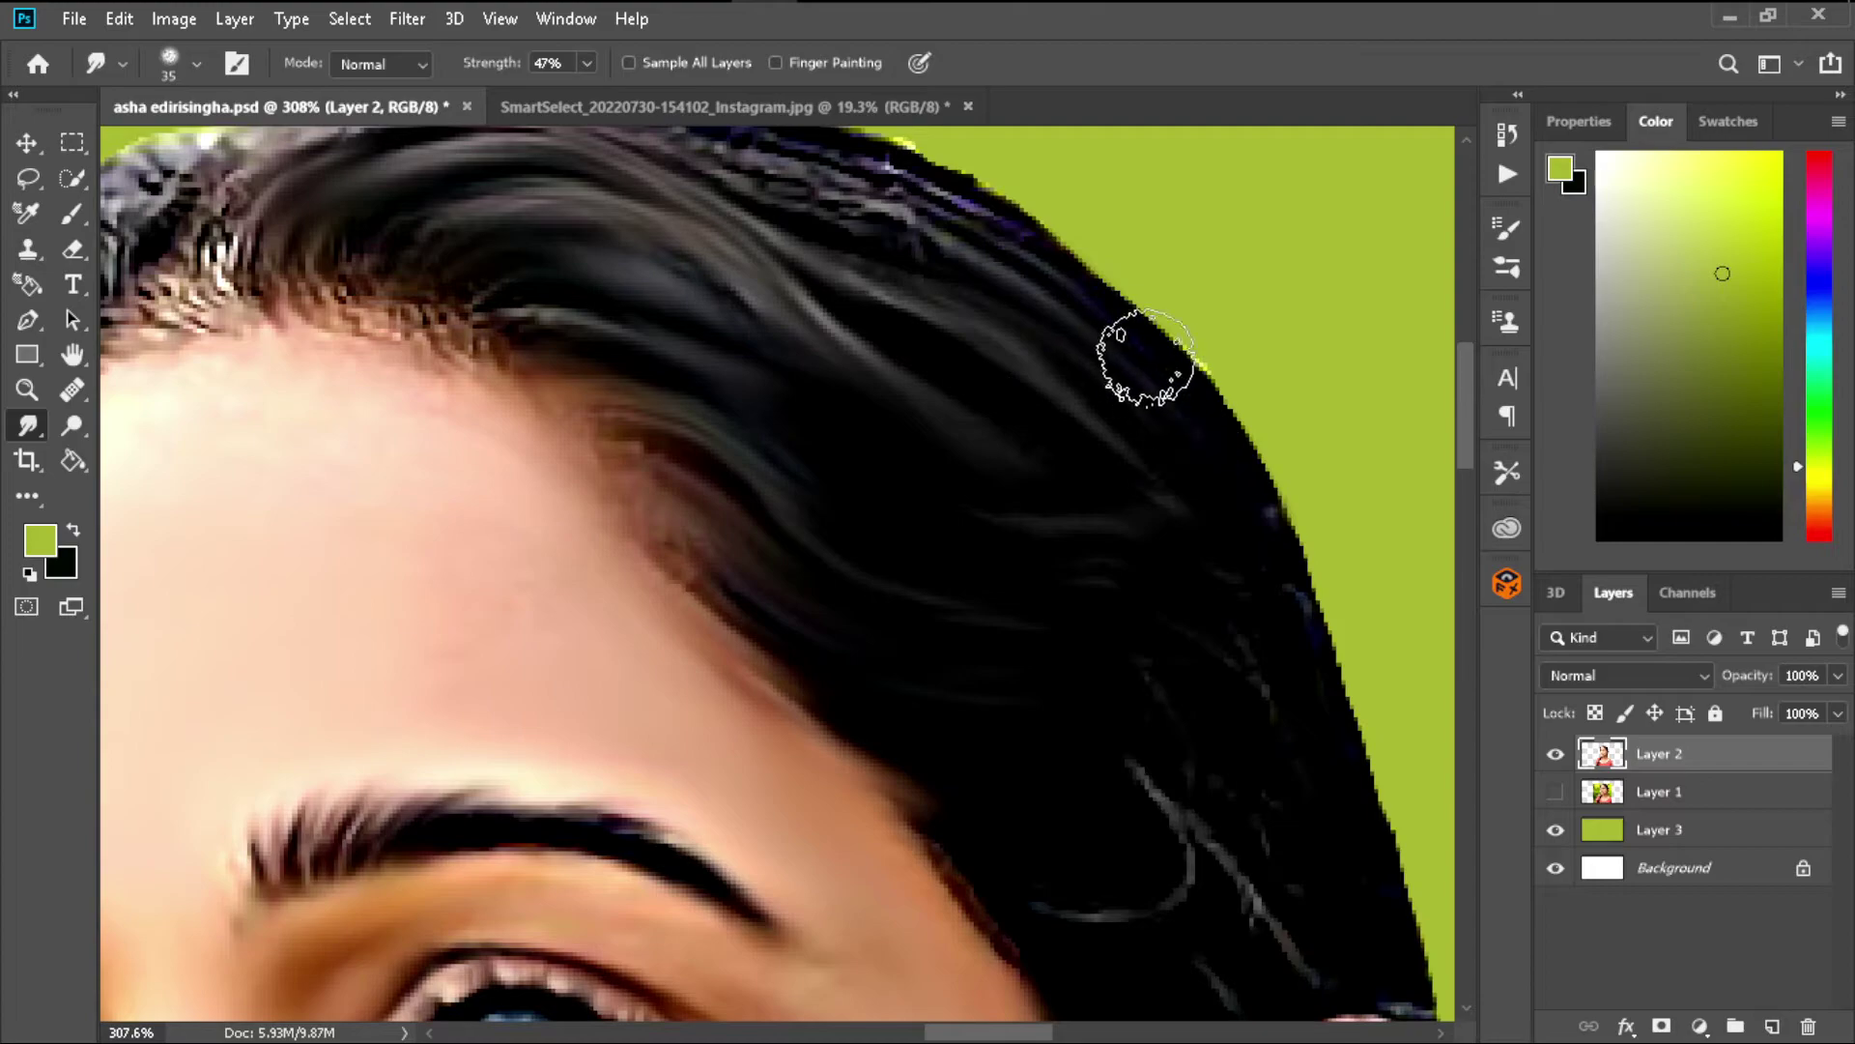
scroll(1126, 427, down, 1)
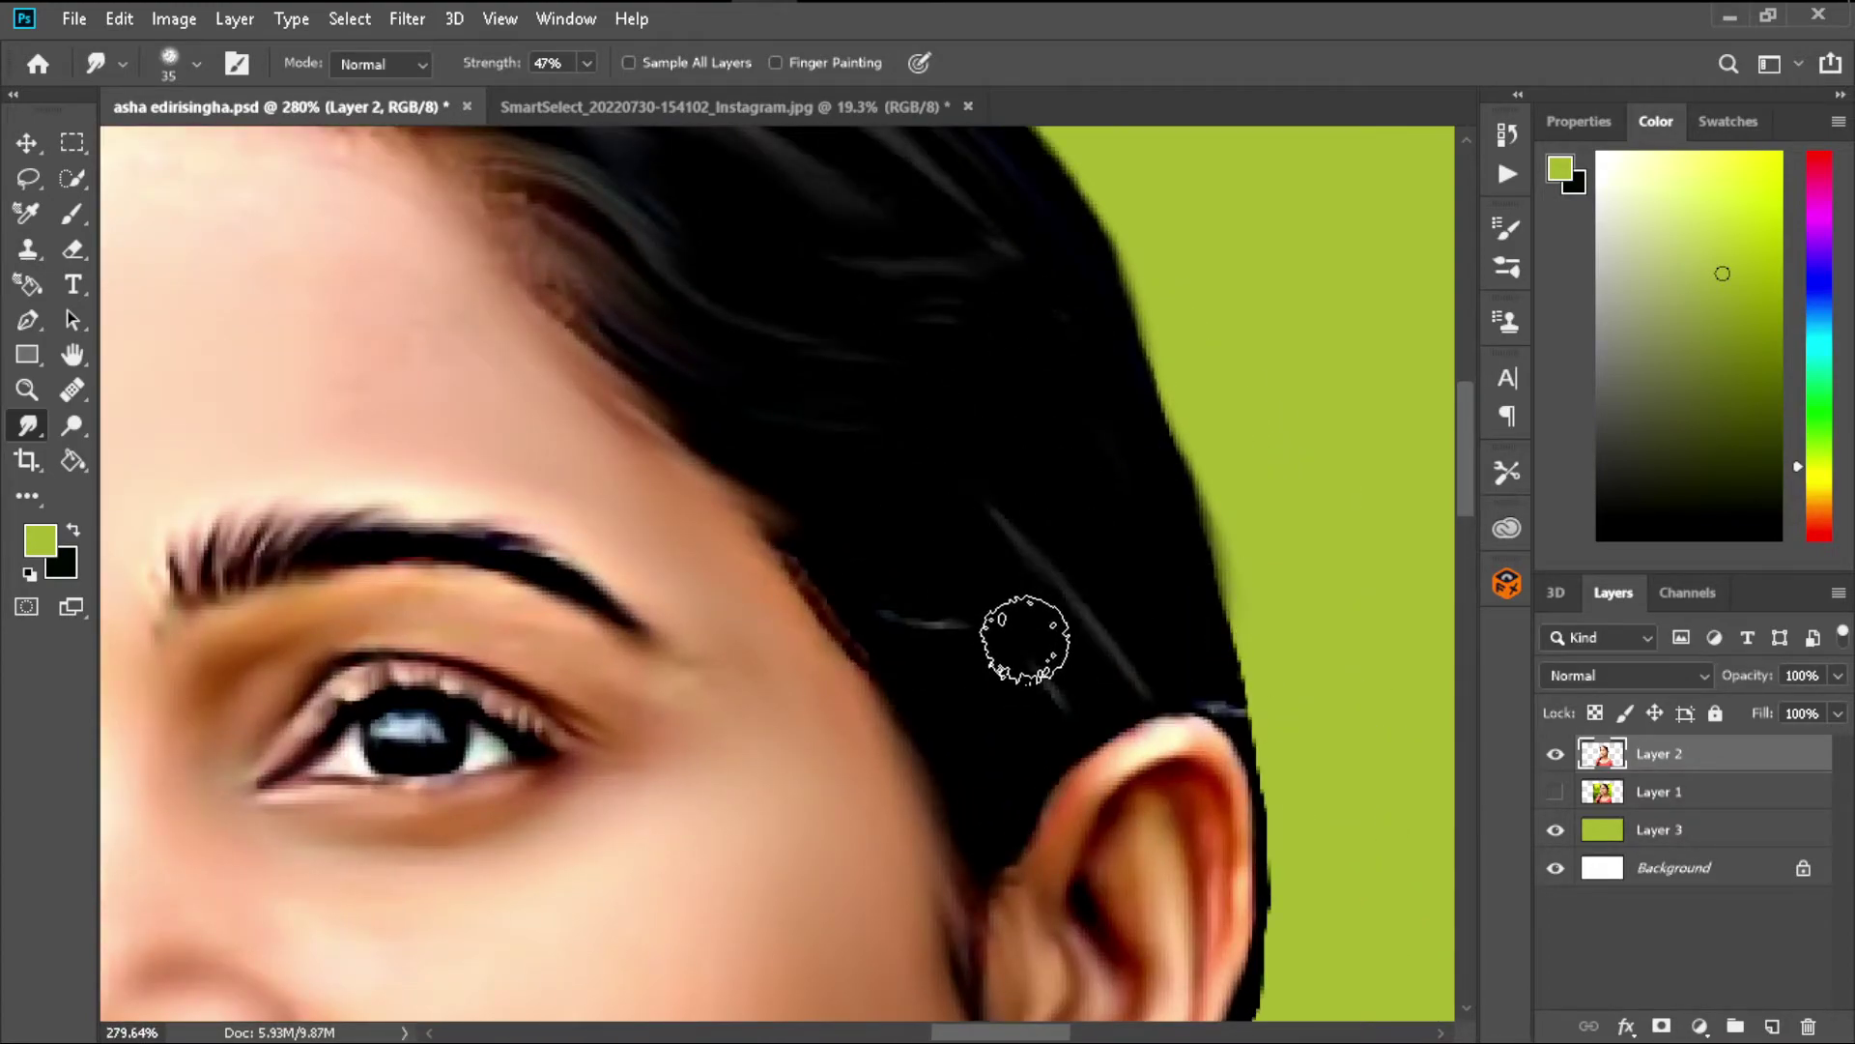
scroll(1193, 641, down, 2)
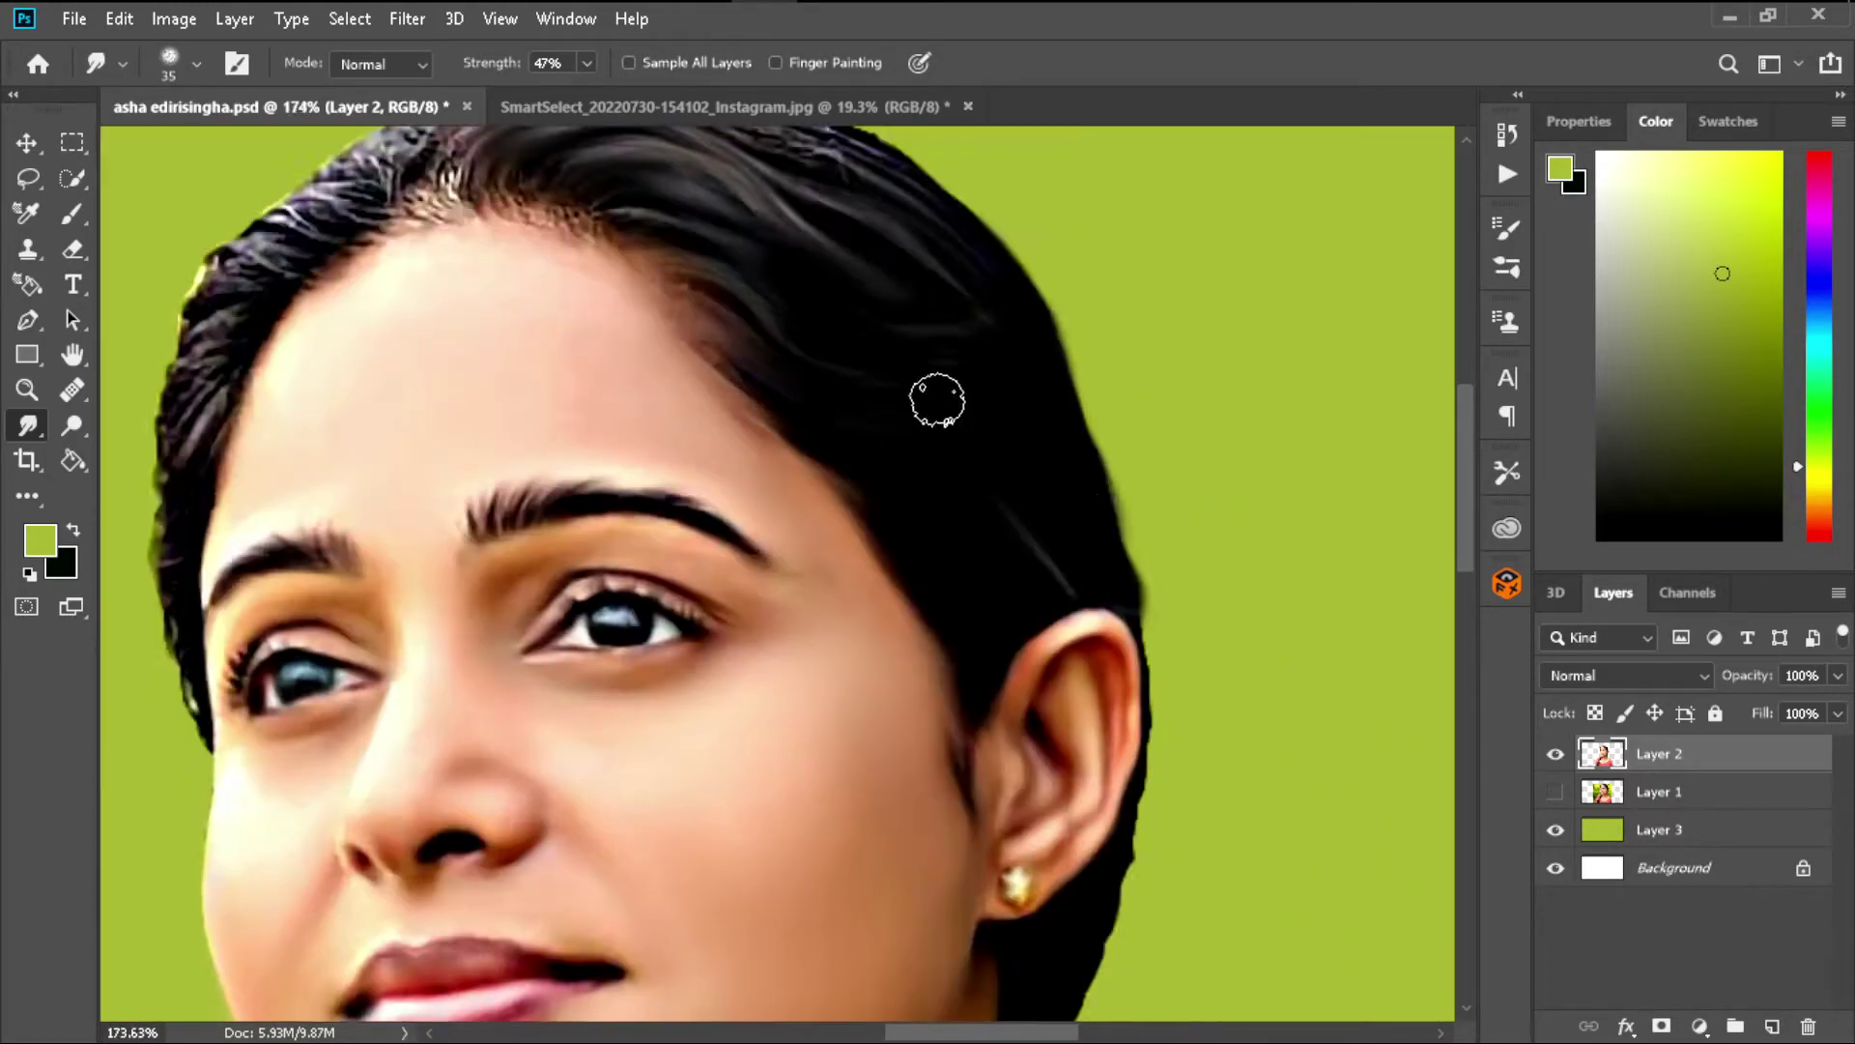
scroll(1069, 681, up, 2)
key(bracketleft)
scroll(1069, 681, up, 1)
scroll(1035, 484, up, 1)
key(bracketleft)
key(bracketleft)
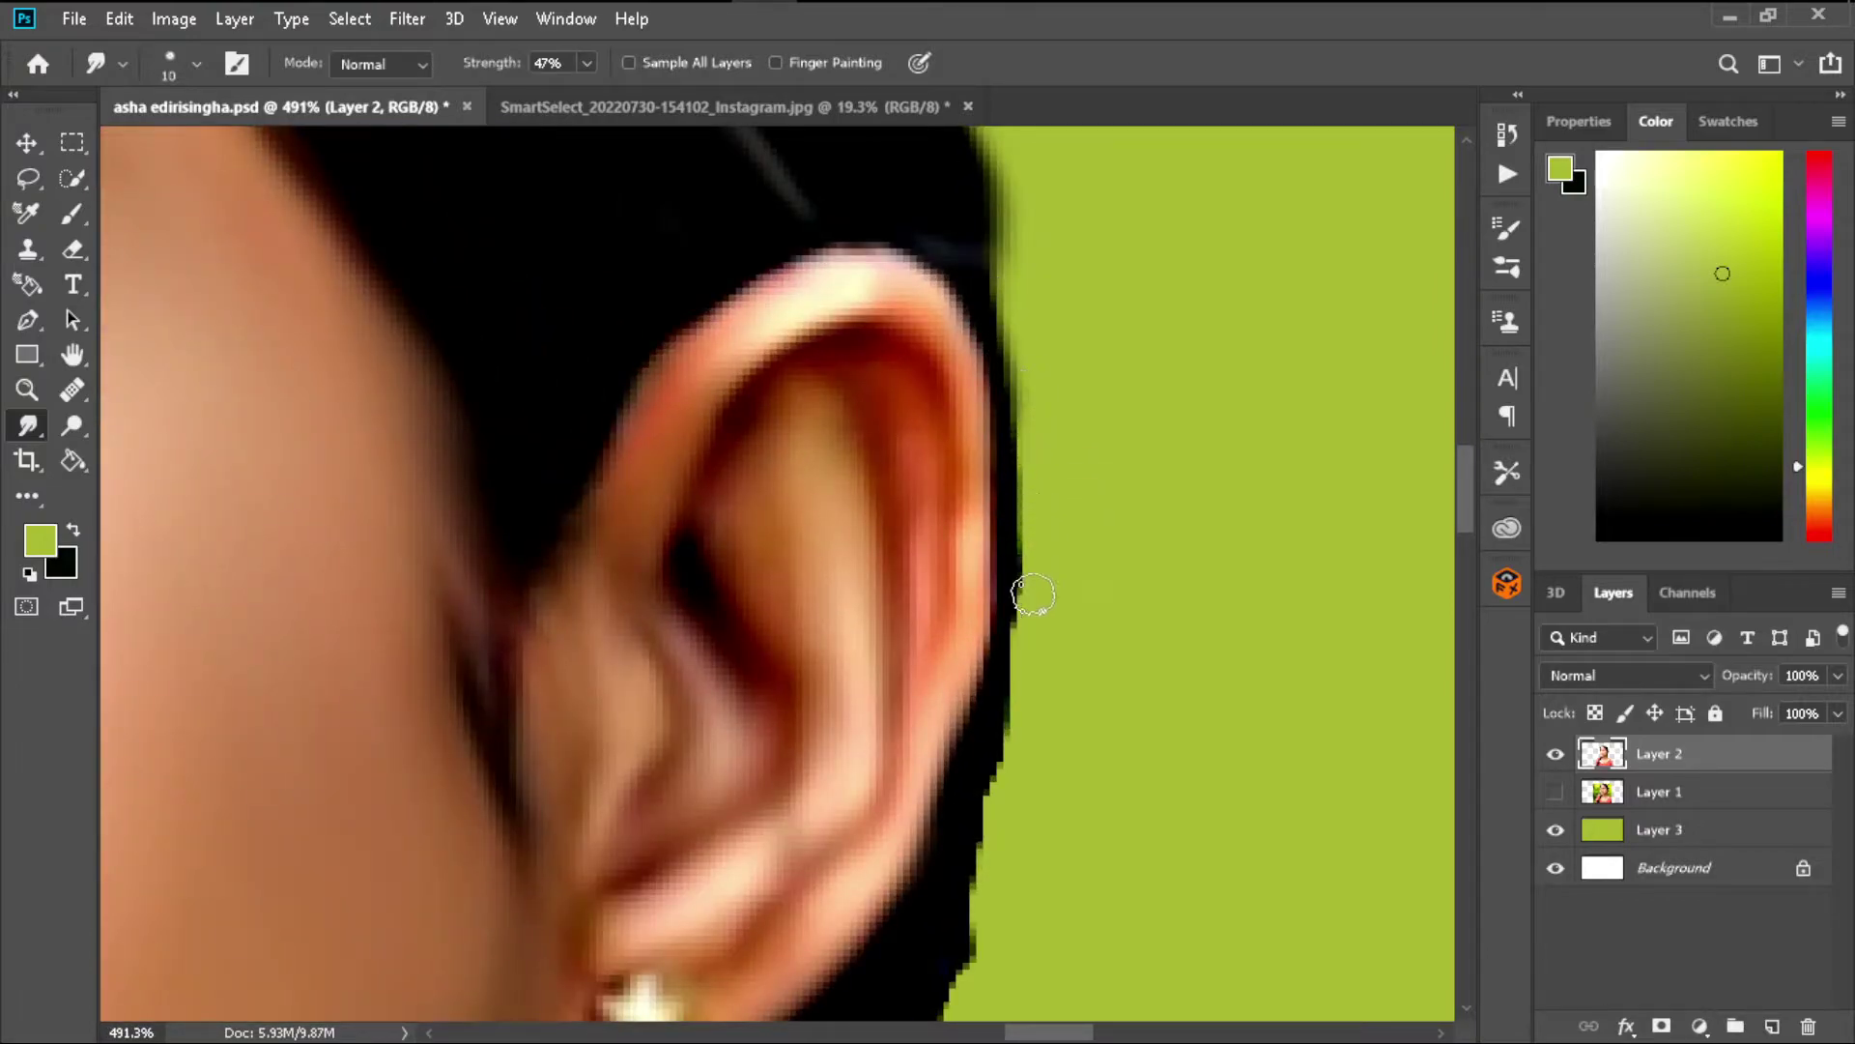
- Enlarge the smudge brush slightly and smooth the purple fringe along the top hair edge
scroll(1021, 827, down, 2)
scroll(919, 932, up, 1)
scroll(1040, 542, down, 1)
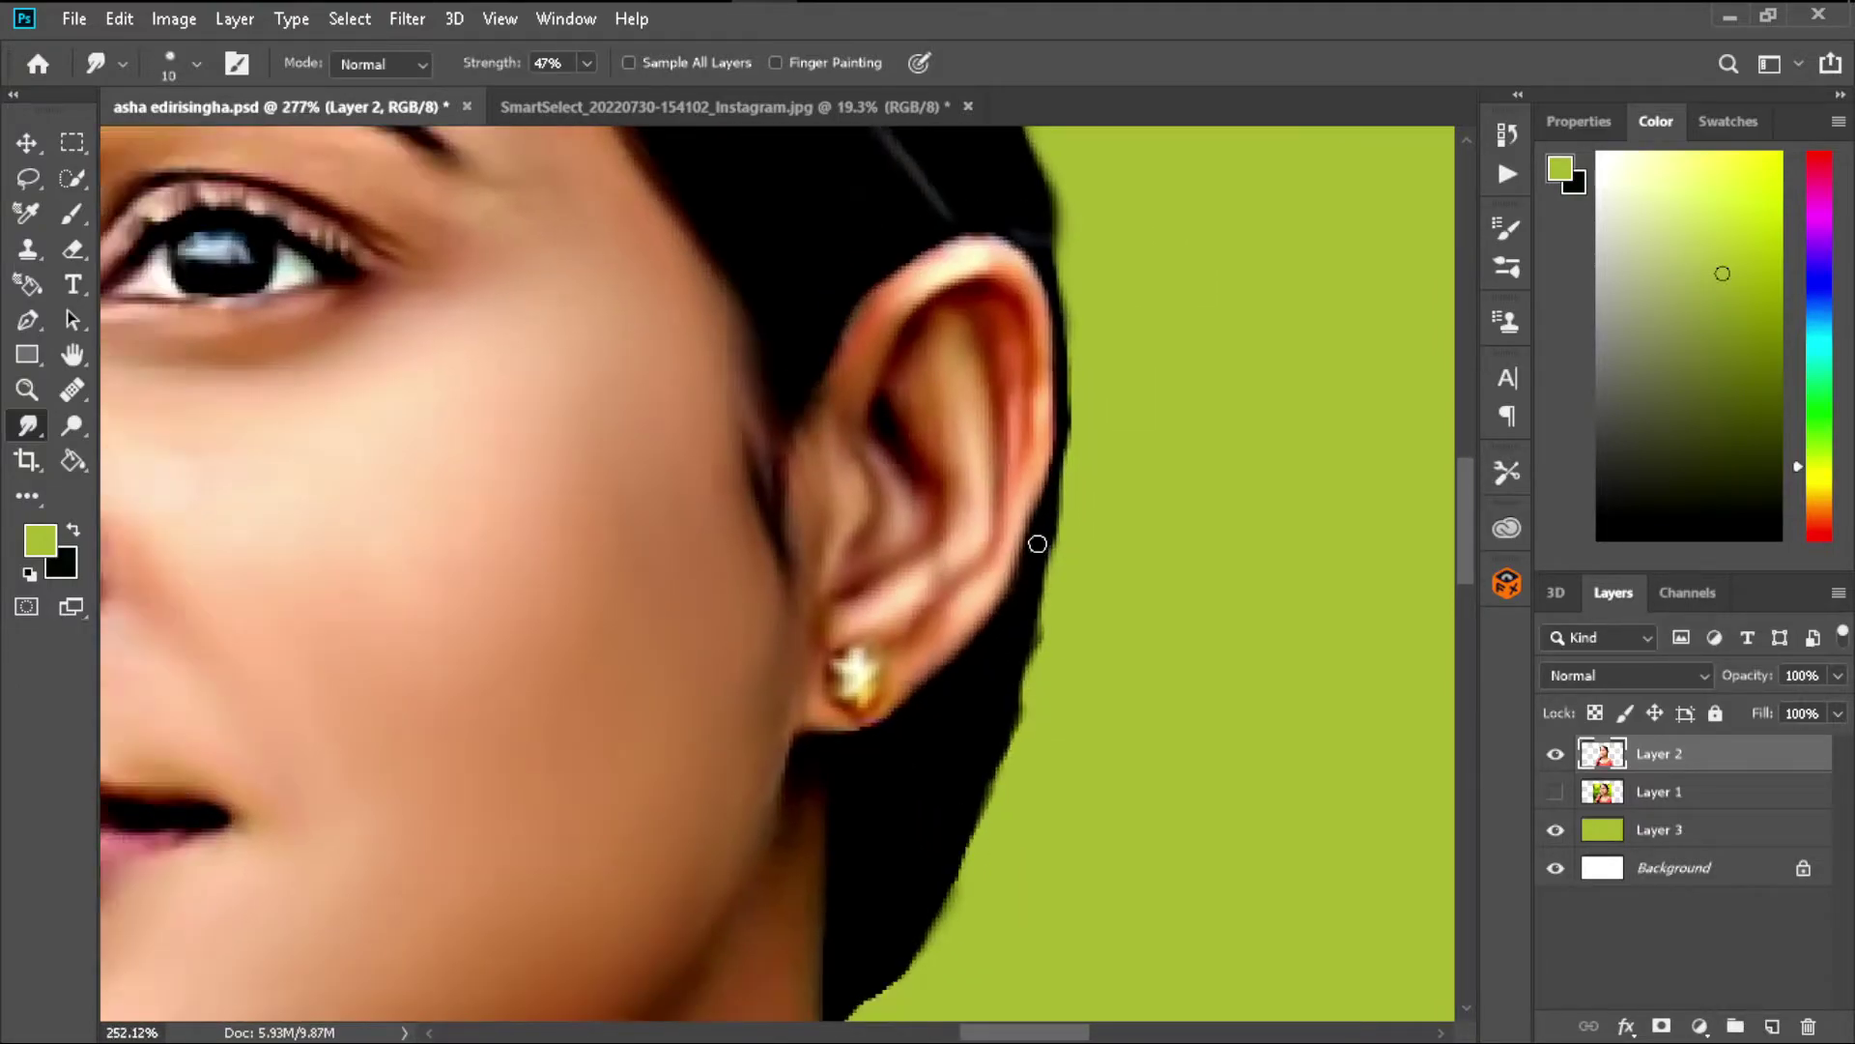
scroll(999, 778, down, 1)
scroll(998, 778, up, 1)
scroll(999, 801, down, 3)
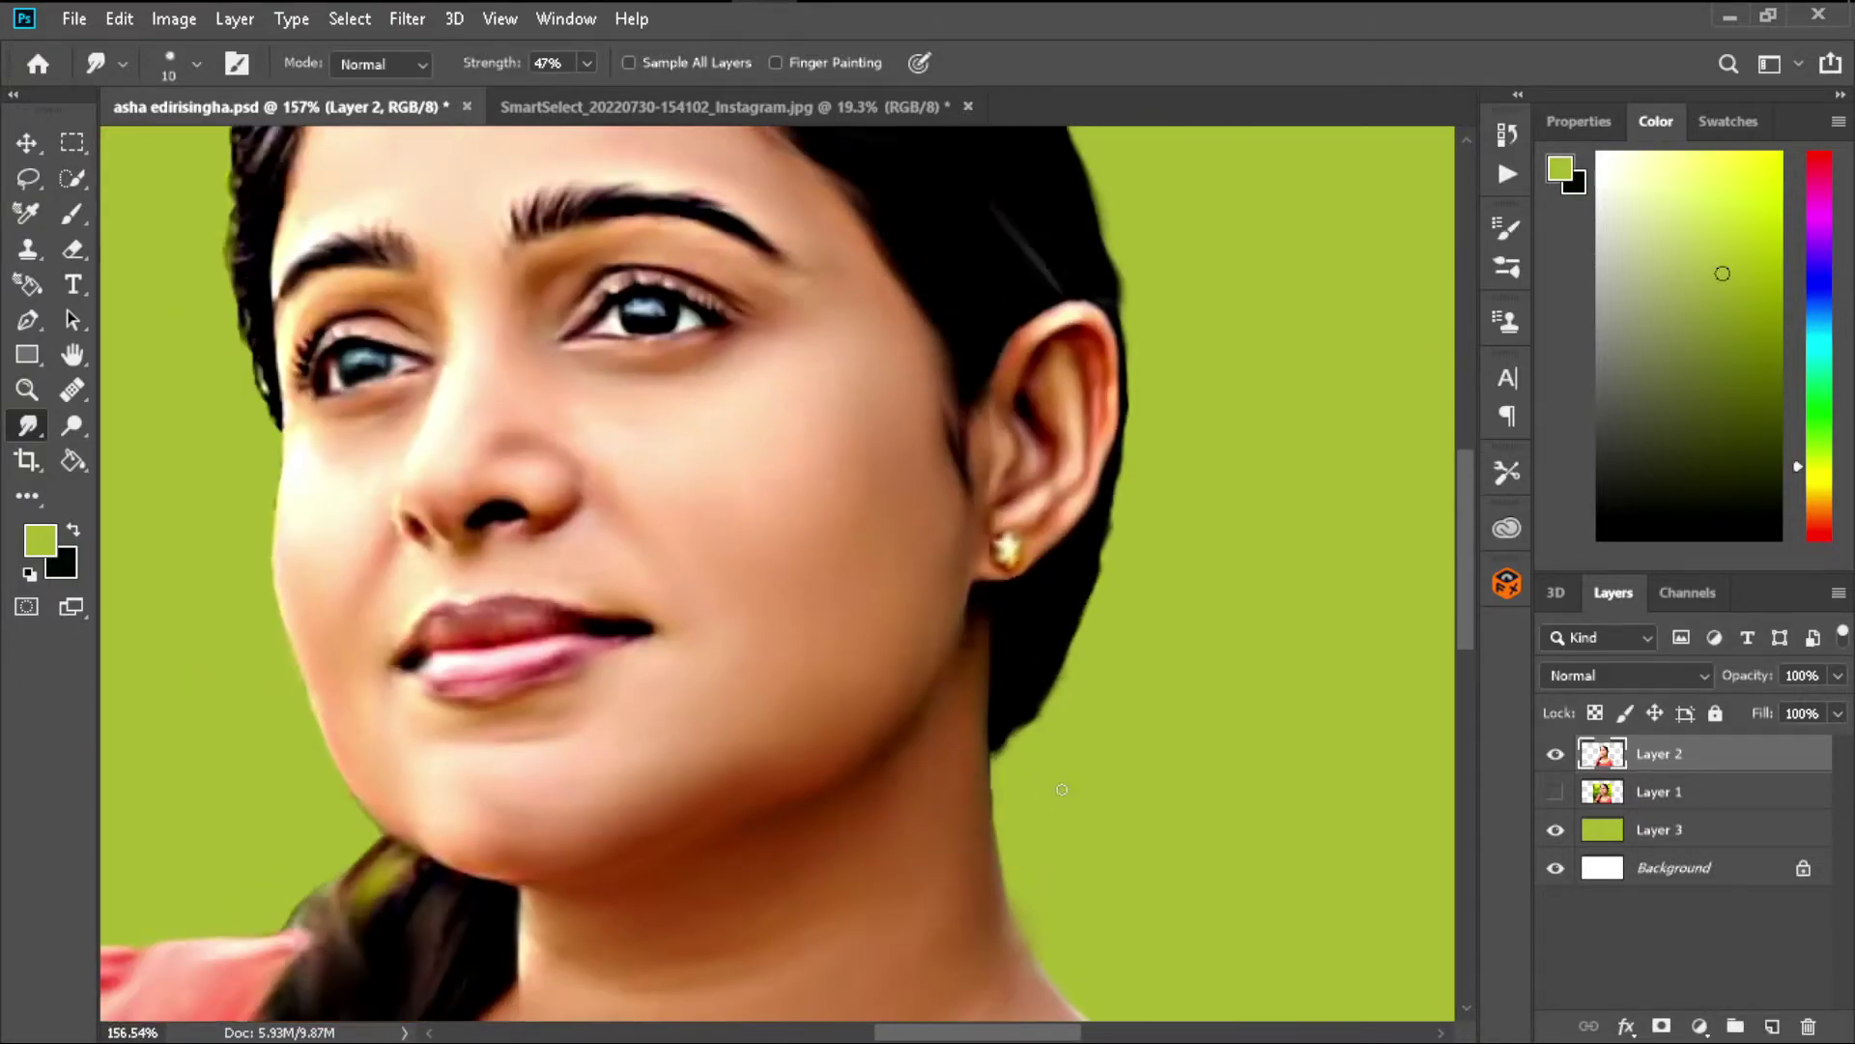
scroll(1000, 801, down, 1)
scroll(725, 281, up, 5)
key(bracketright)
key(bracketright)
key(bracketright)
mouse_move(1077, 383)
mouse_down()
mouse_move(969, 377)
mouse_move(861, 282)
mouse_move(1019, 446)
mouse_up()
mouse_move(267, 282)
mouse_down()
mouse_move(658, 248)
mouse_move(850, 386)
mouse_up()
scroll(850, 386, down, 2)
scroll(592, 352, up, 3)
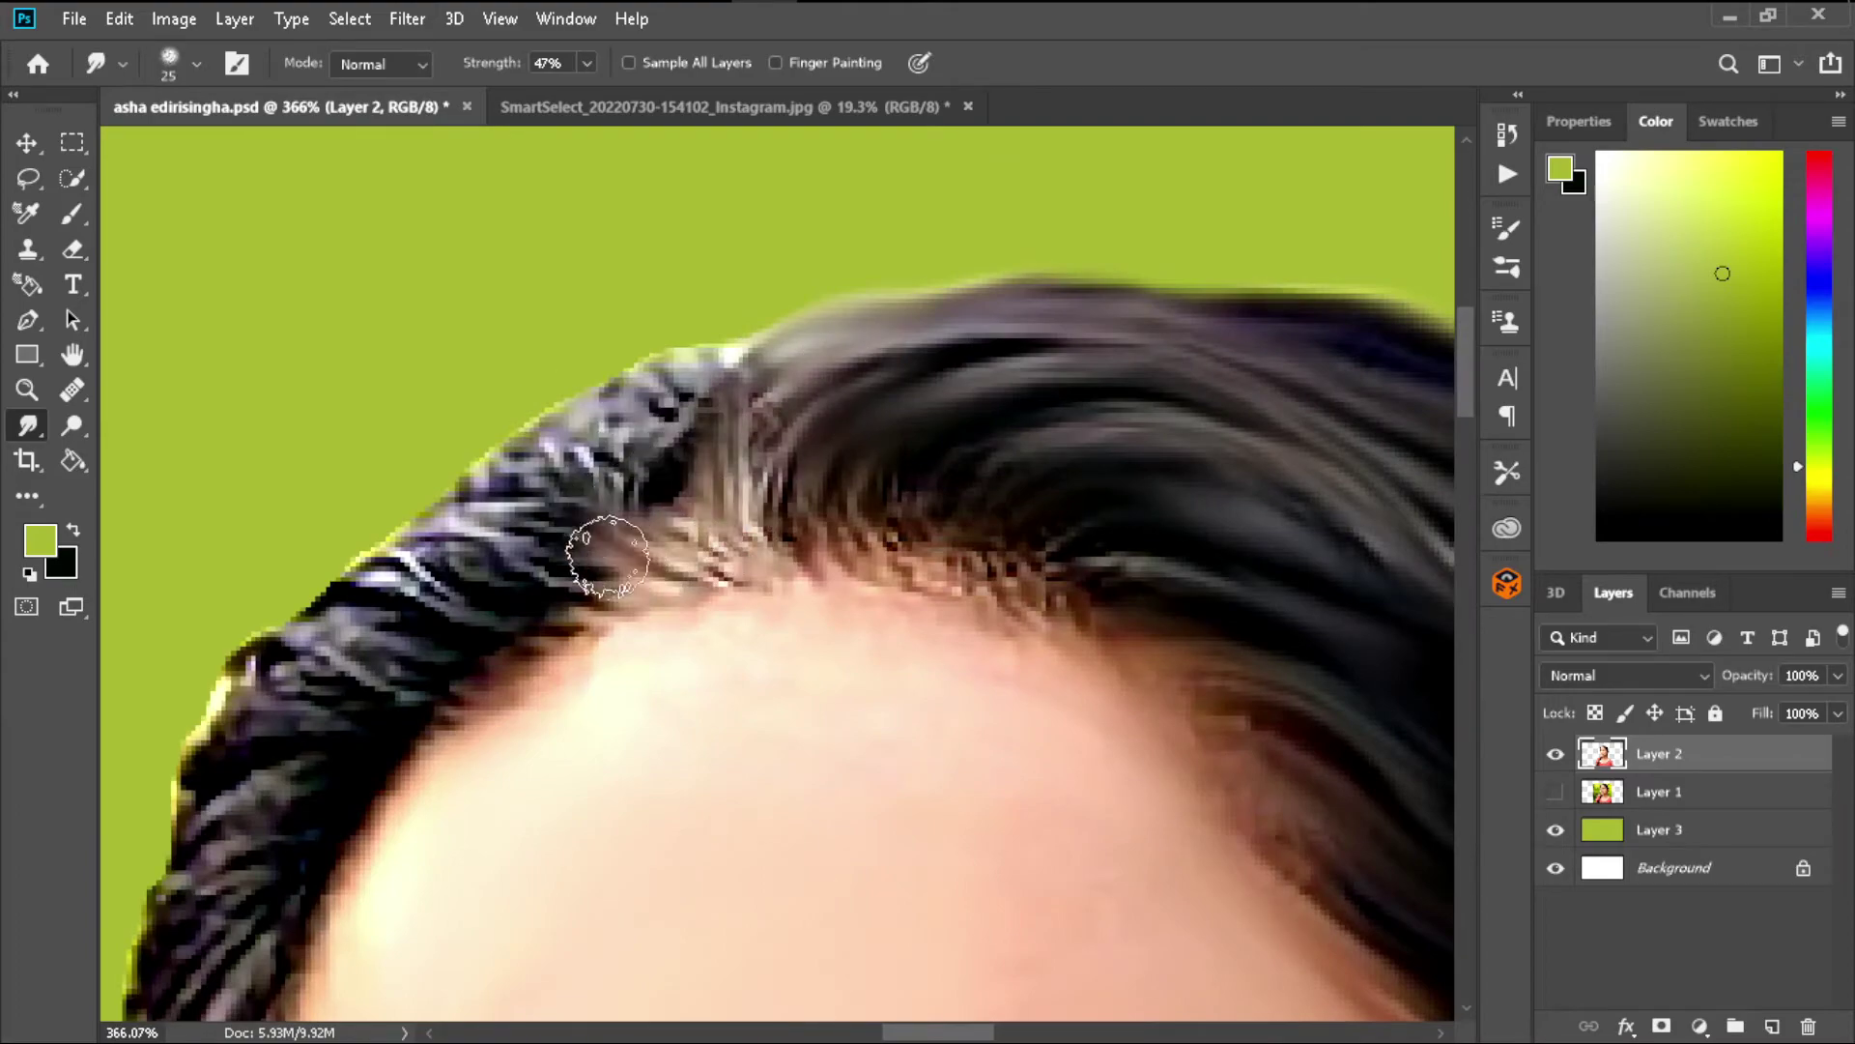
- Smudge the streaky upper-left hairline and left hair edge smoother and darker
mouse_move(676, 503)
mouse_down()
mouse_move(323, 538)
mouse_move(704, 464)
mouse_move(742, 376)
mouse_up()
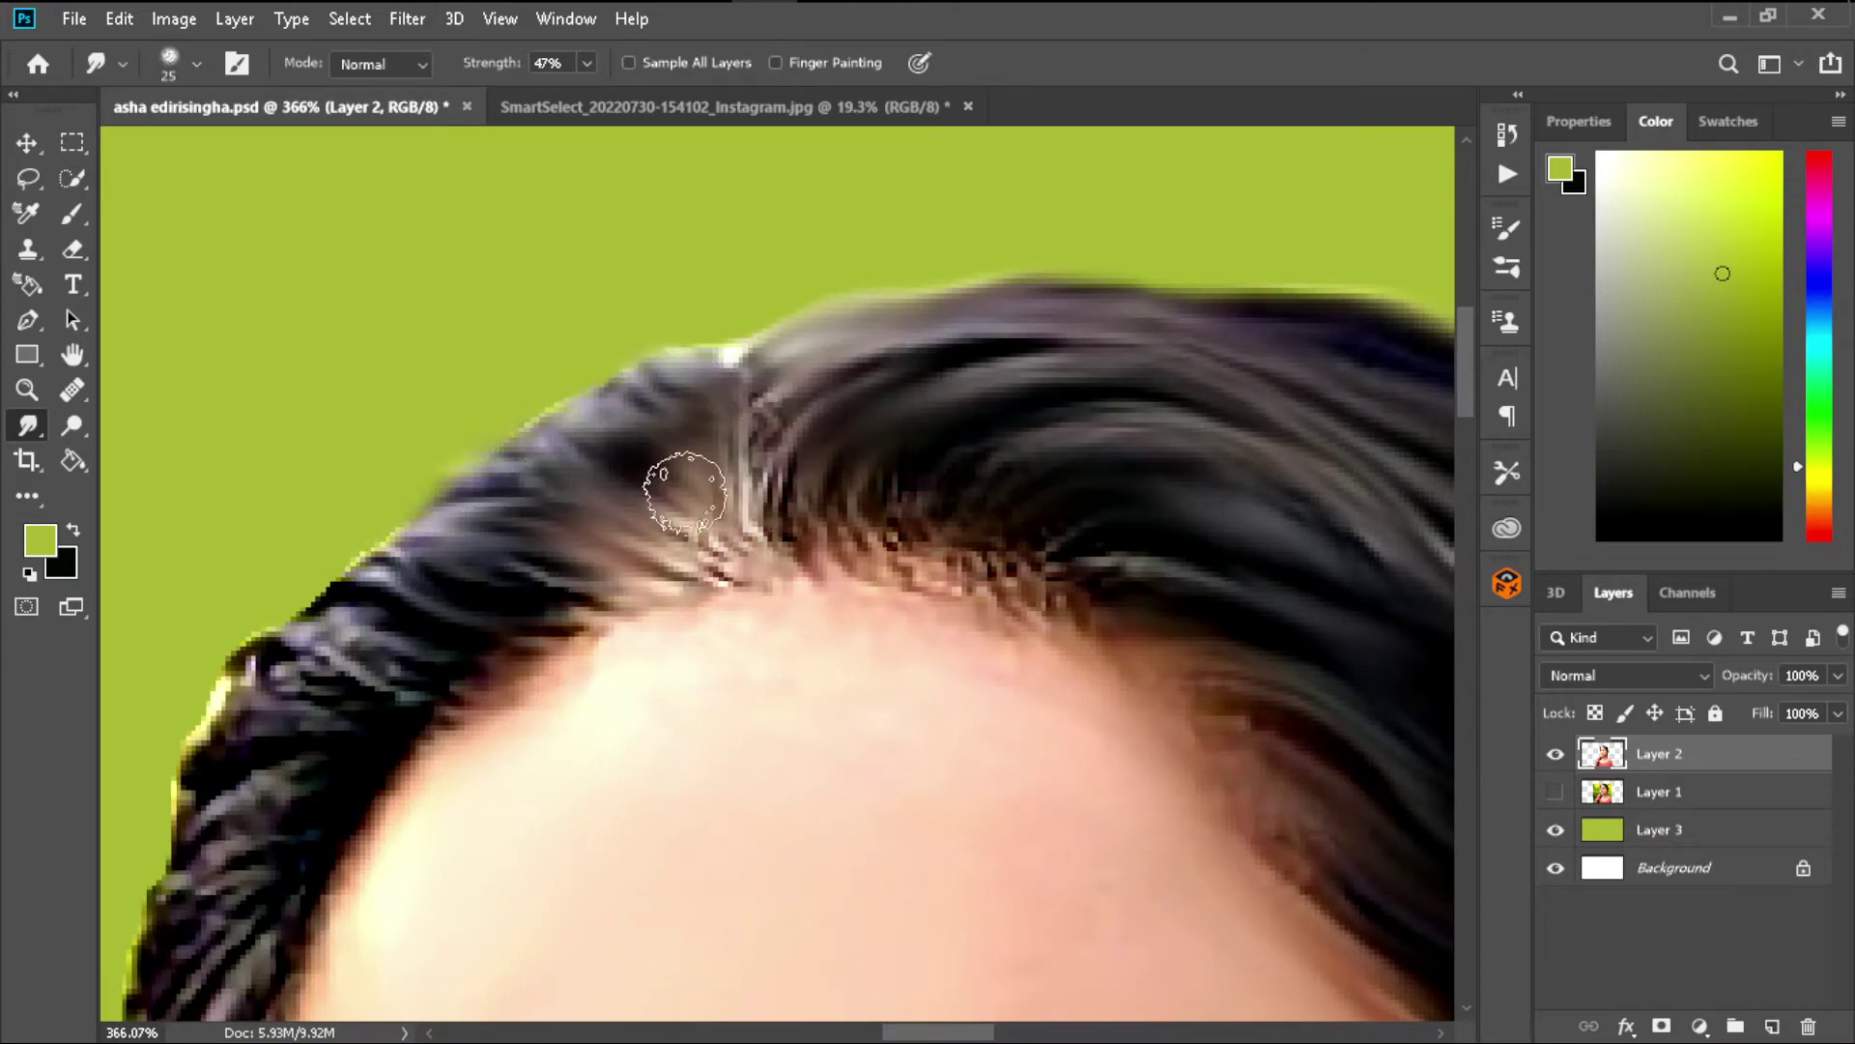
mouse_move(551, 599)
mouse_down()
mouse_move(435, 663)
mouse_move(316, 644)
mouse_up()
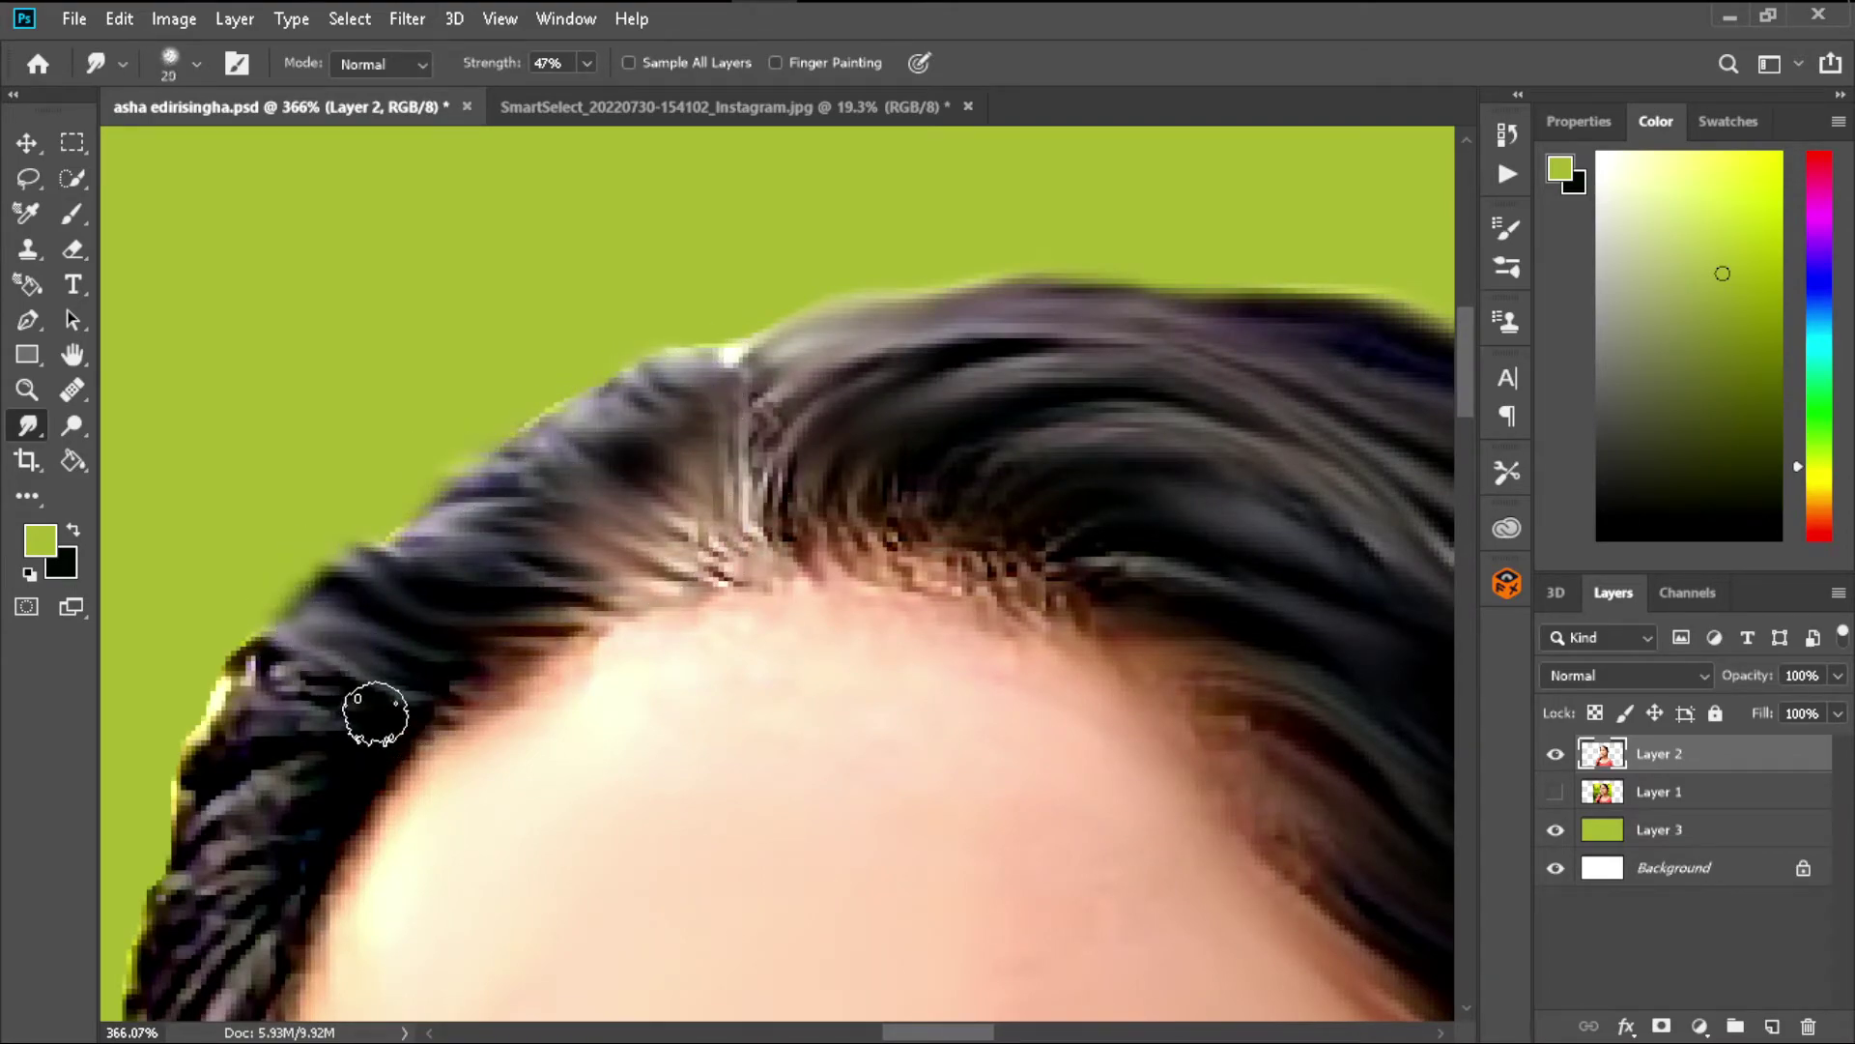
drag(376, 715, 198, 734)
key(bracketleft)
scroll(160, 775, up, 3)
key(bracketright)
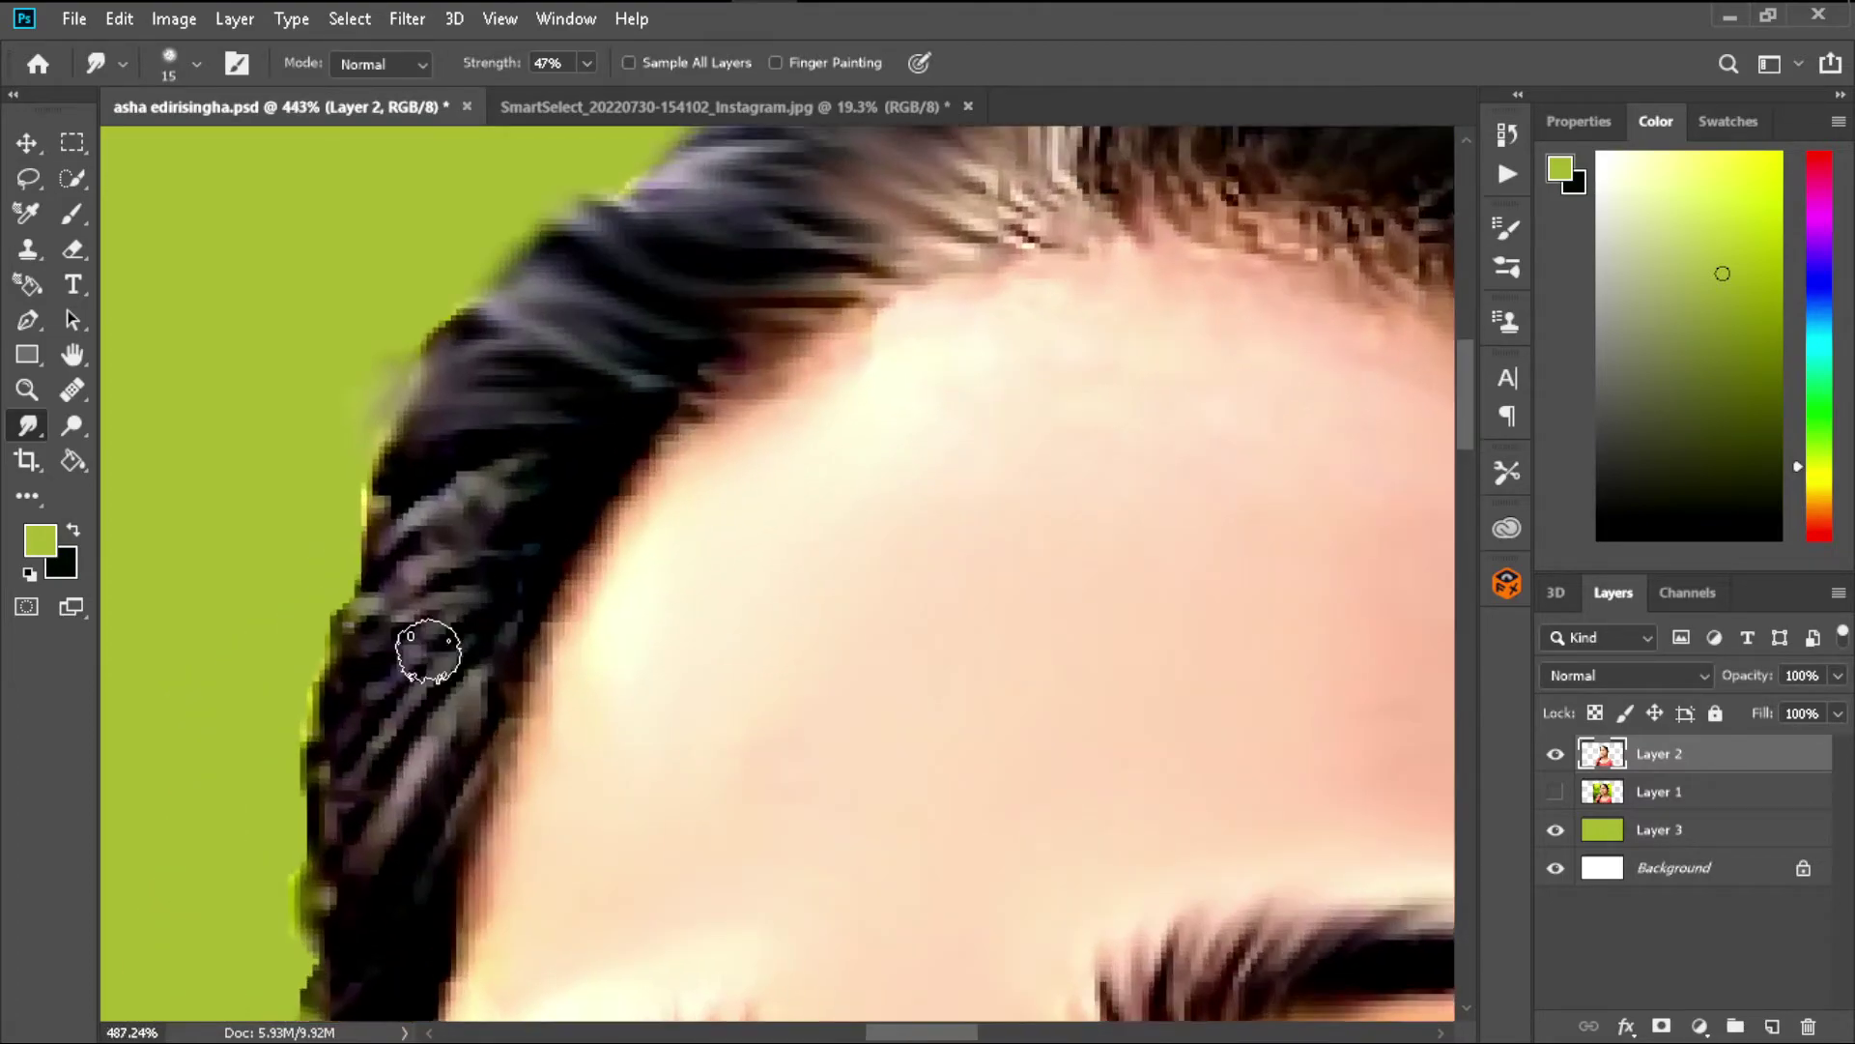
mouse_move(426, 651)
mouse_down()
mouse_move(386, 550)
mouse_move(315, 786)
mouse_move(336, 897)
mouse_up()
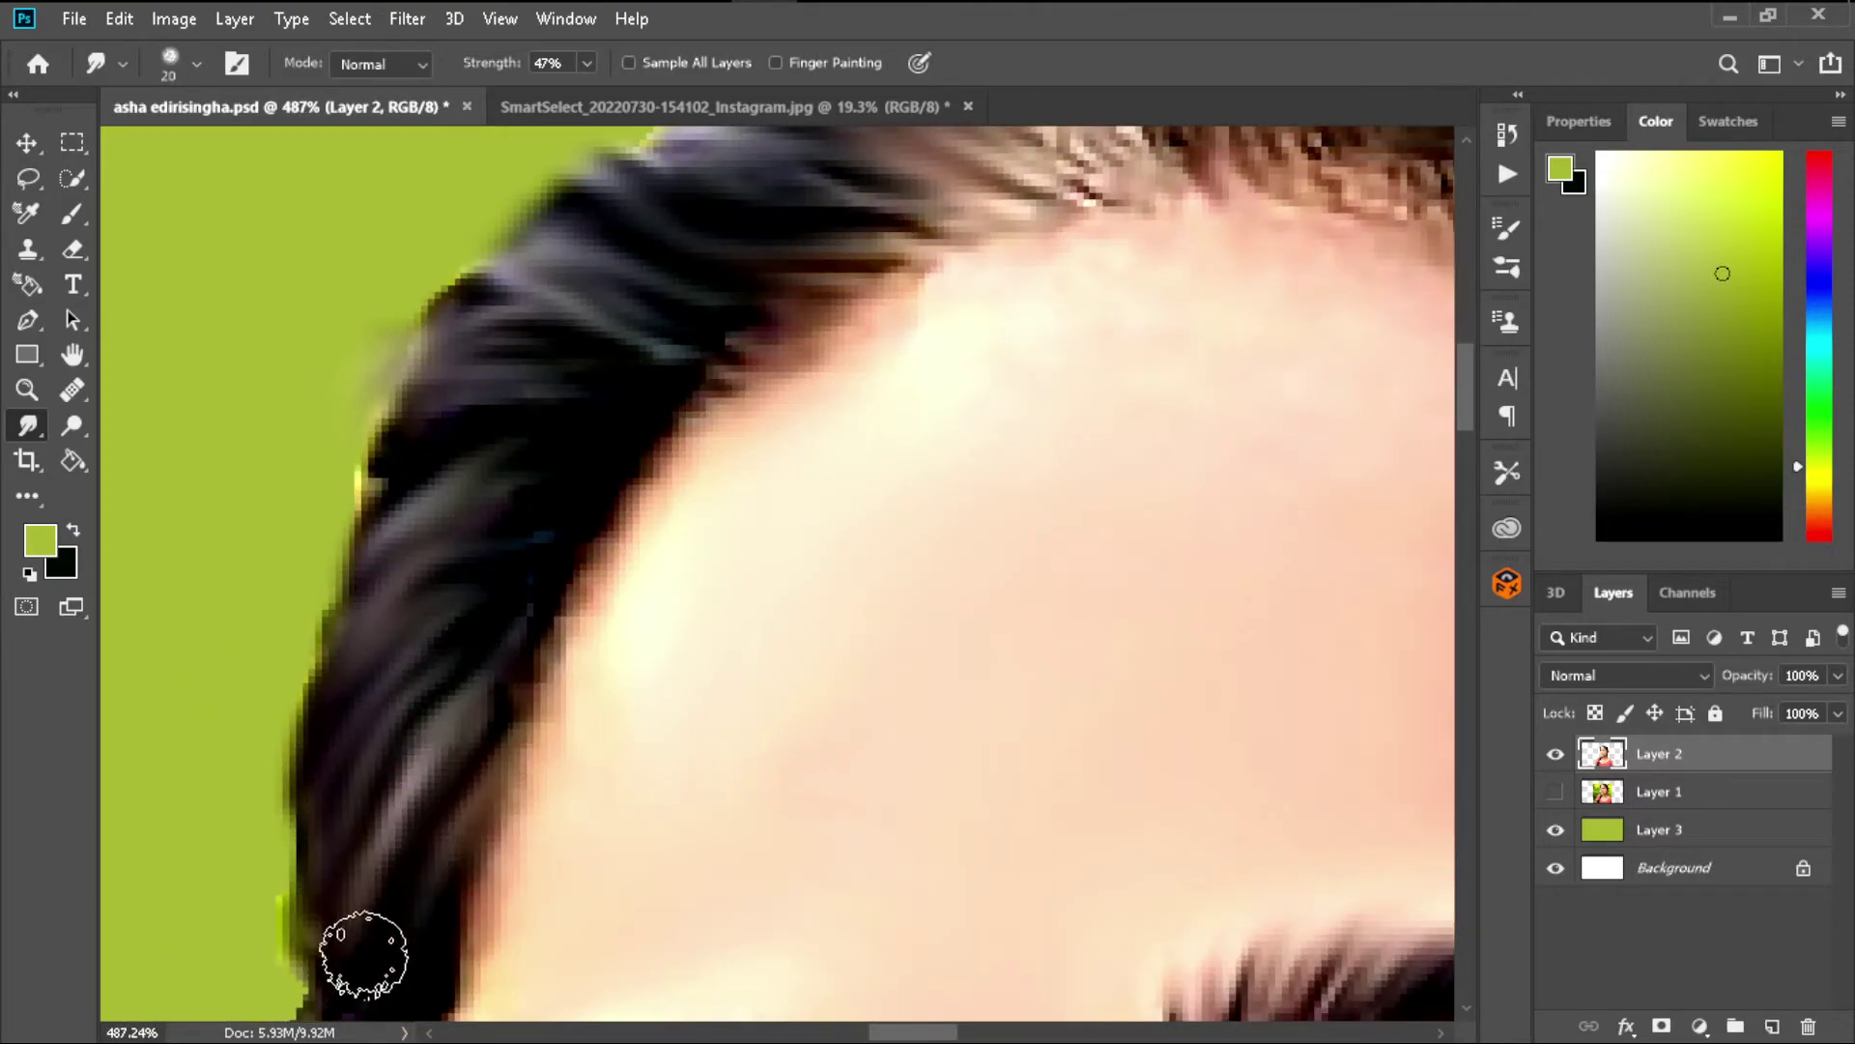
- With the smudge brush at size 30, smooth stray pixelated strands along the hairline
scroll(619, 495, down, 5)
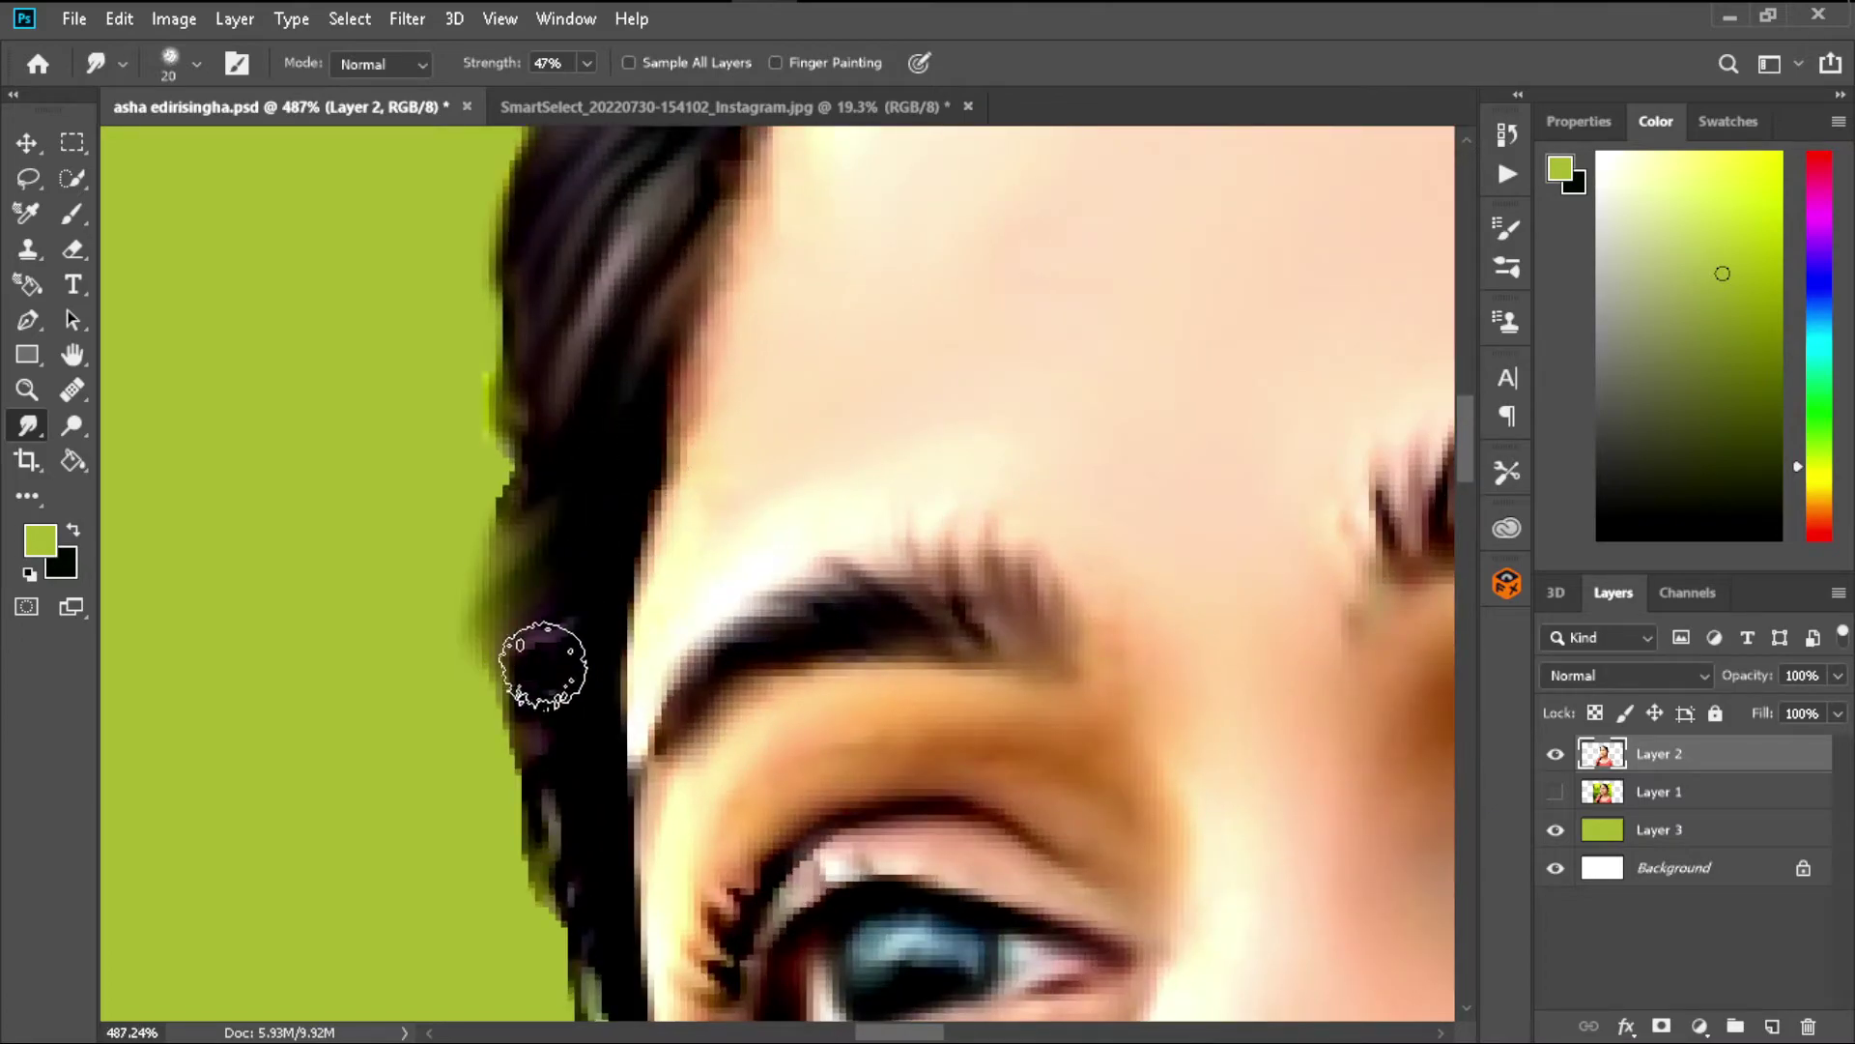
scroll(567, 734, down, 3)
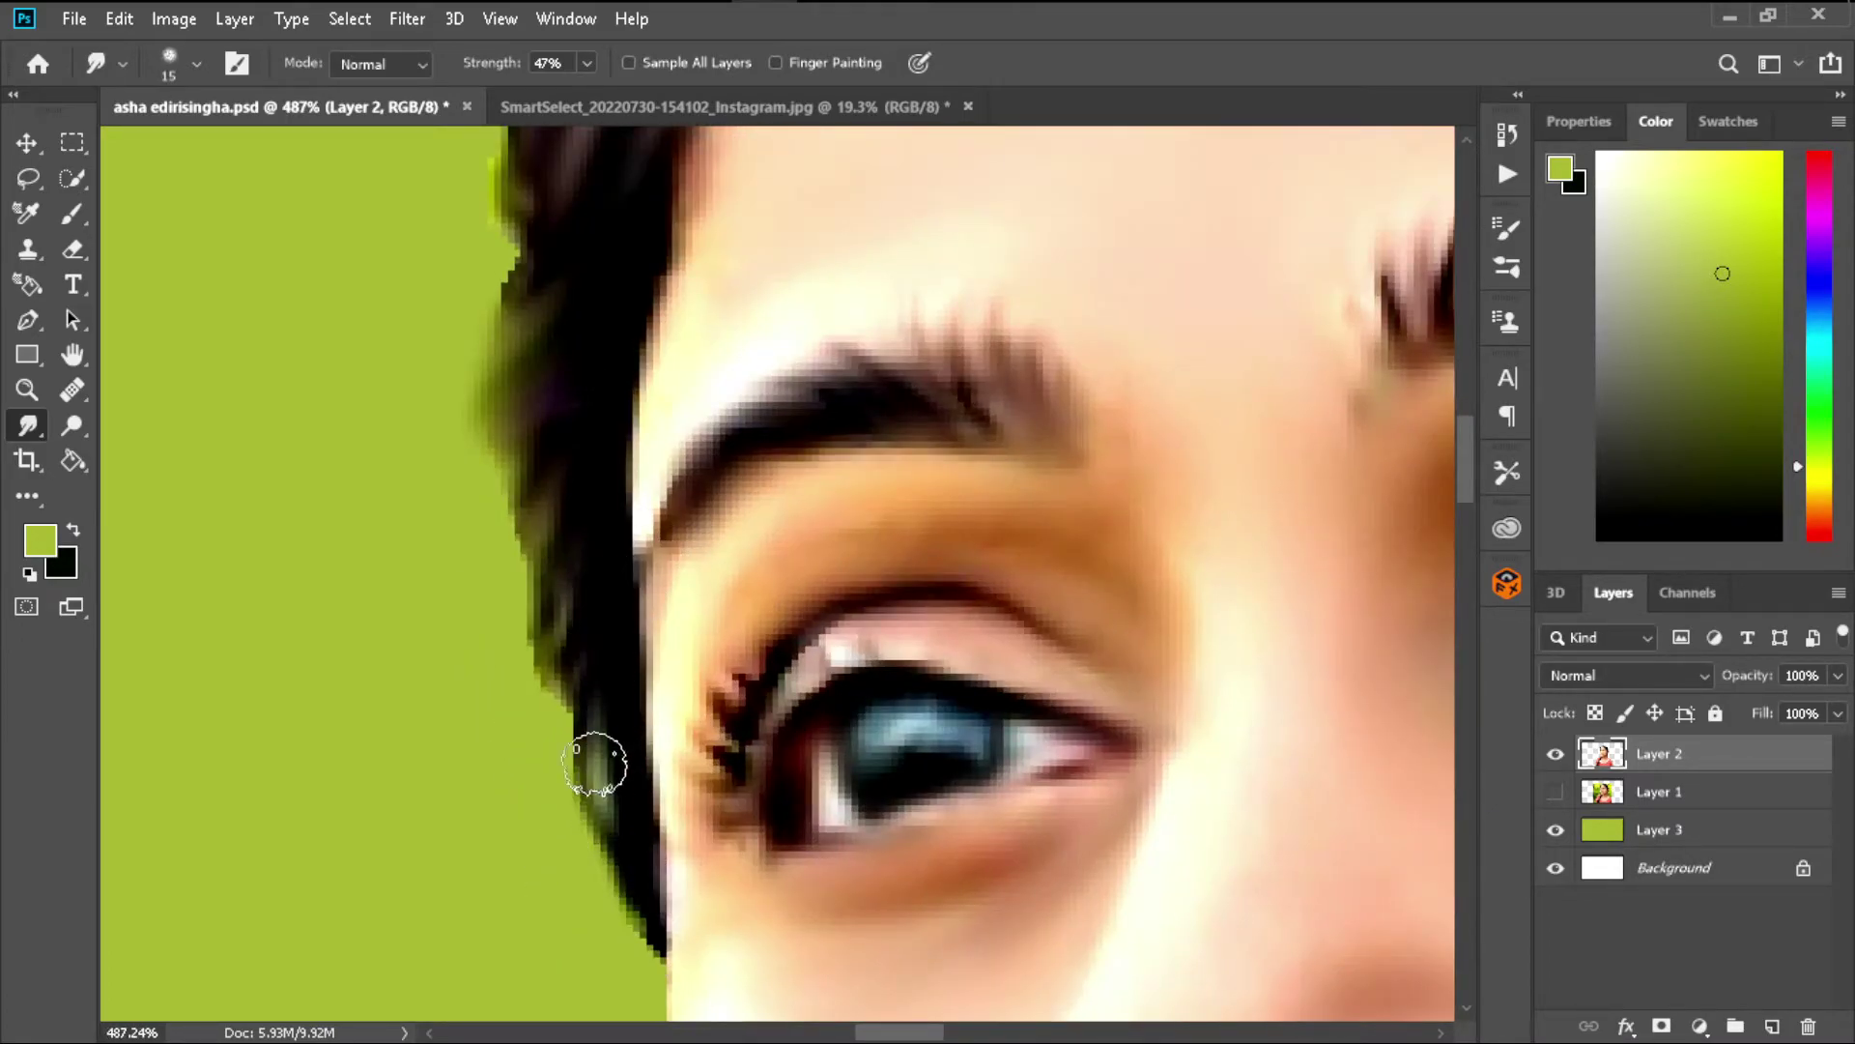
scroll(592, 767, down, 5)
scroll(713, 563, up, 3)
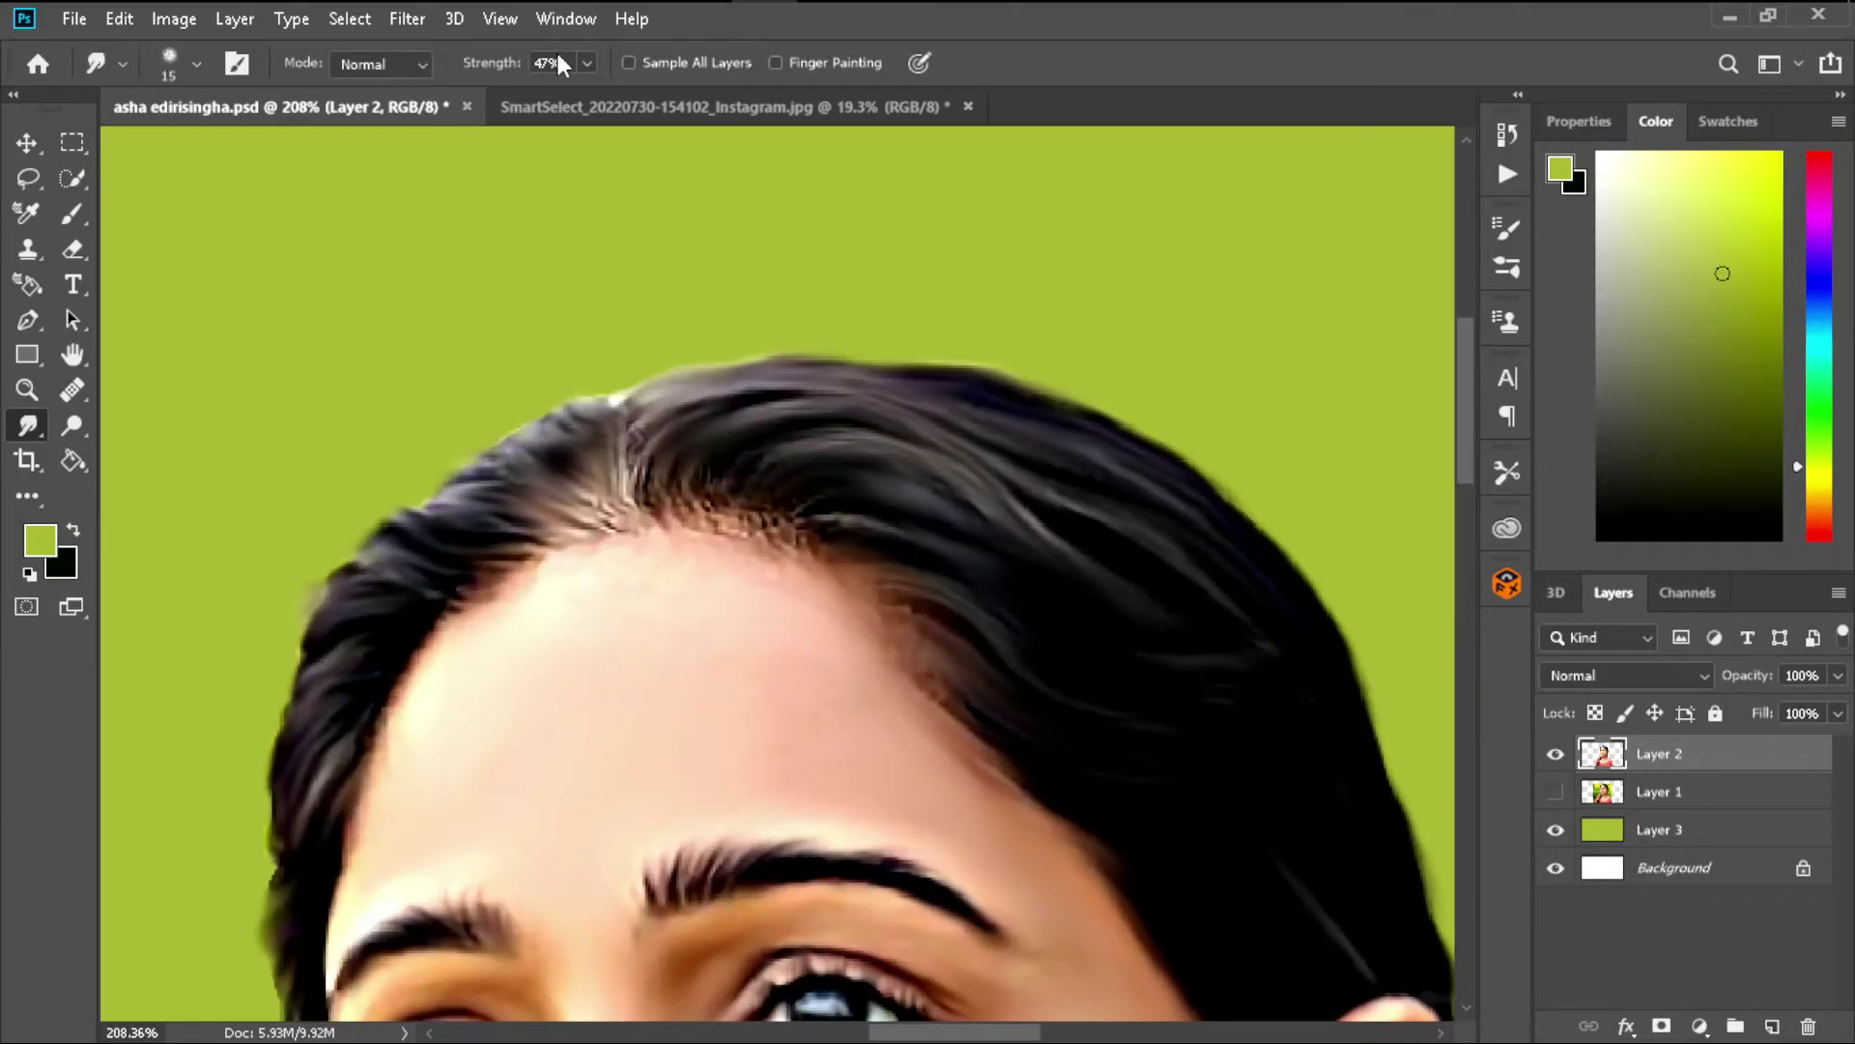
scroll(728, 506, up, 2)
key(bracketright)
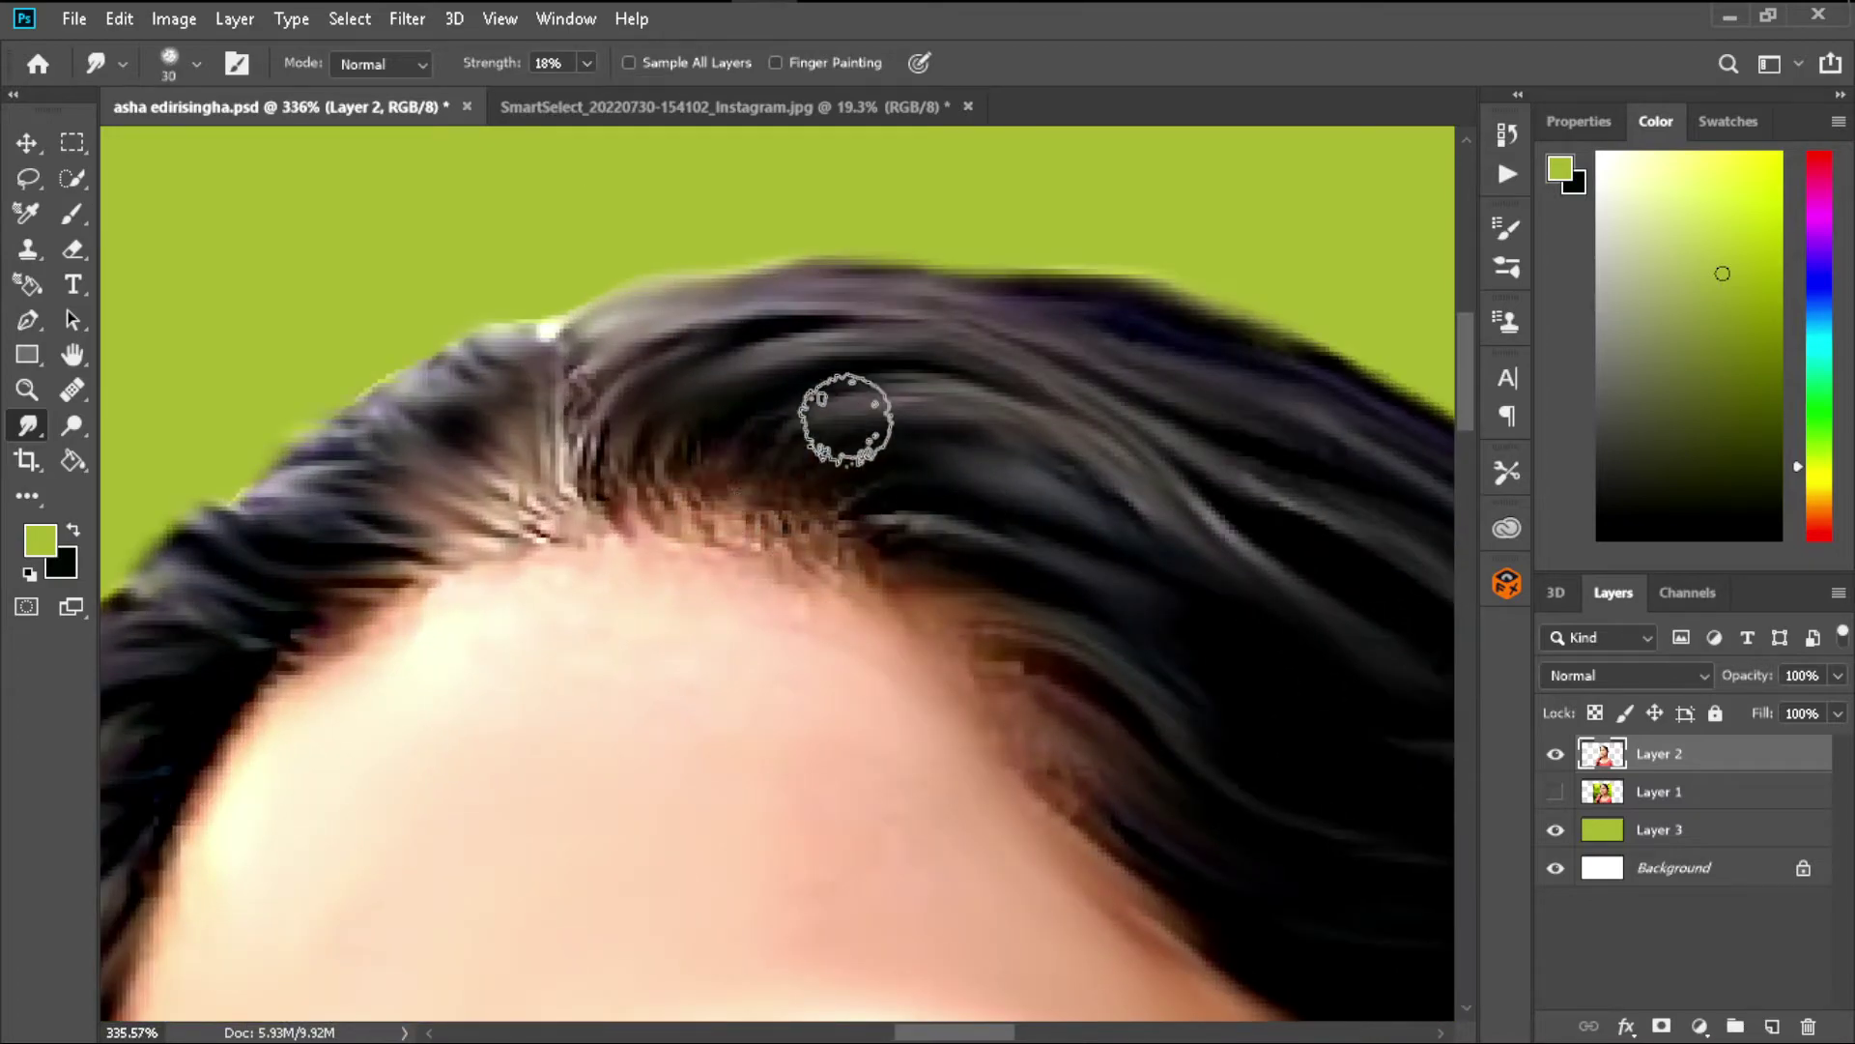
drag(593, 507, 578, 406)
drag(541, 526, 571, 387)
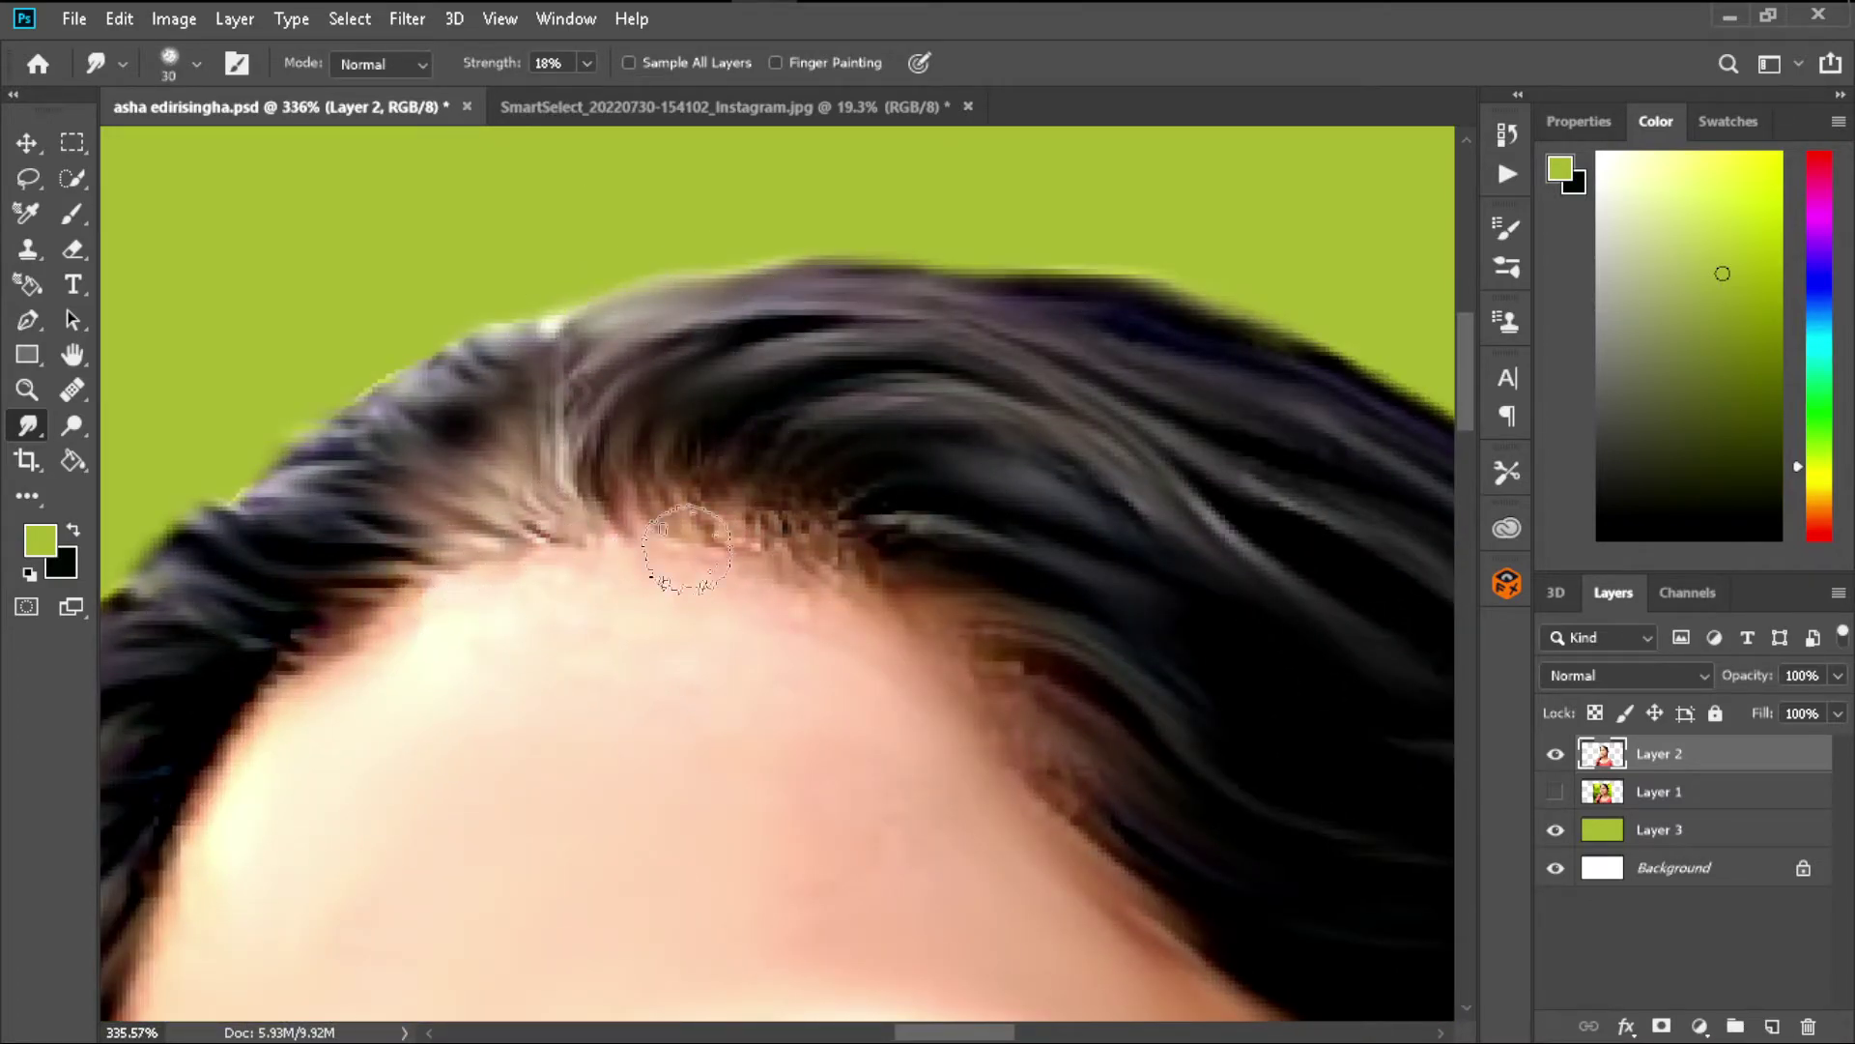
drag(686, 549, 919, 555)
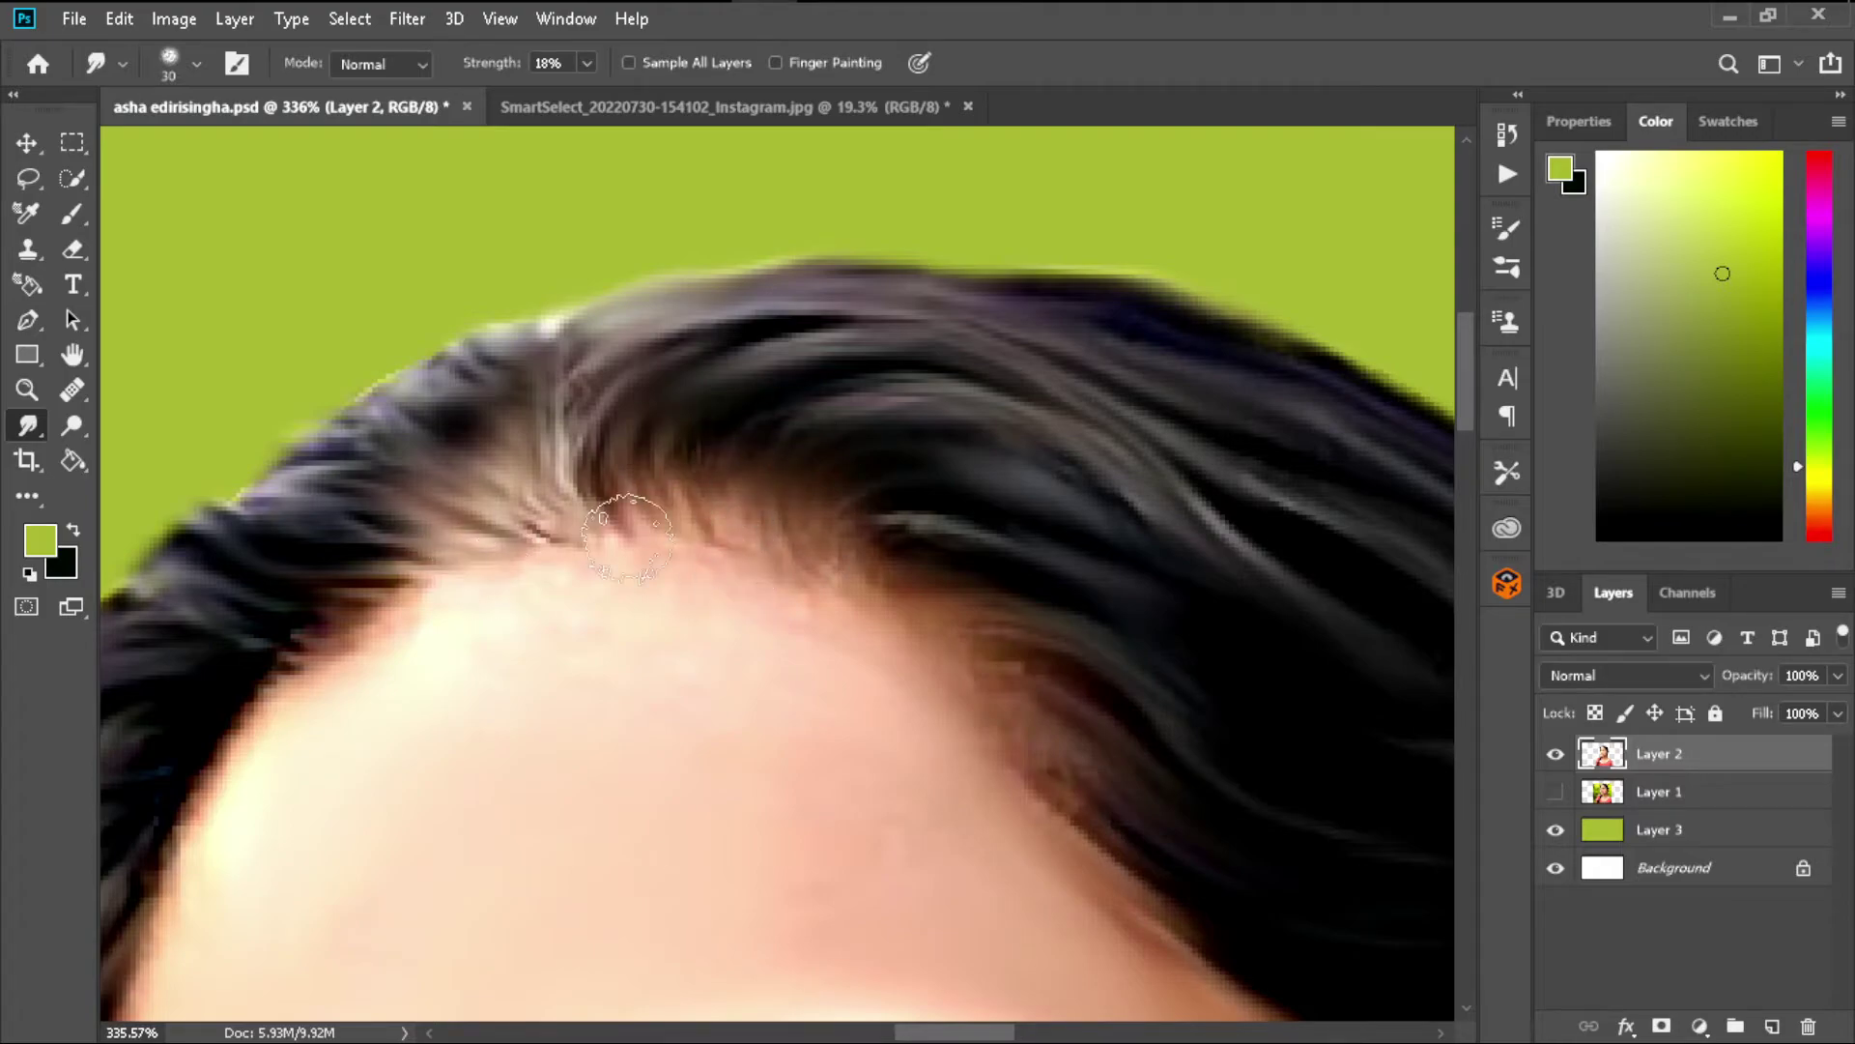
scroll(901, 566, down, 2)
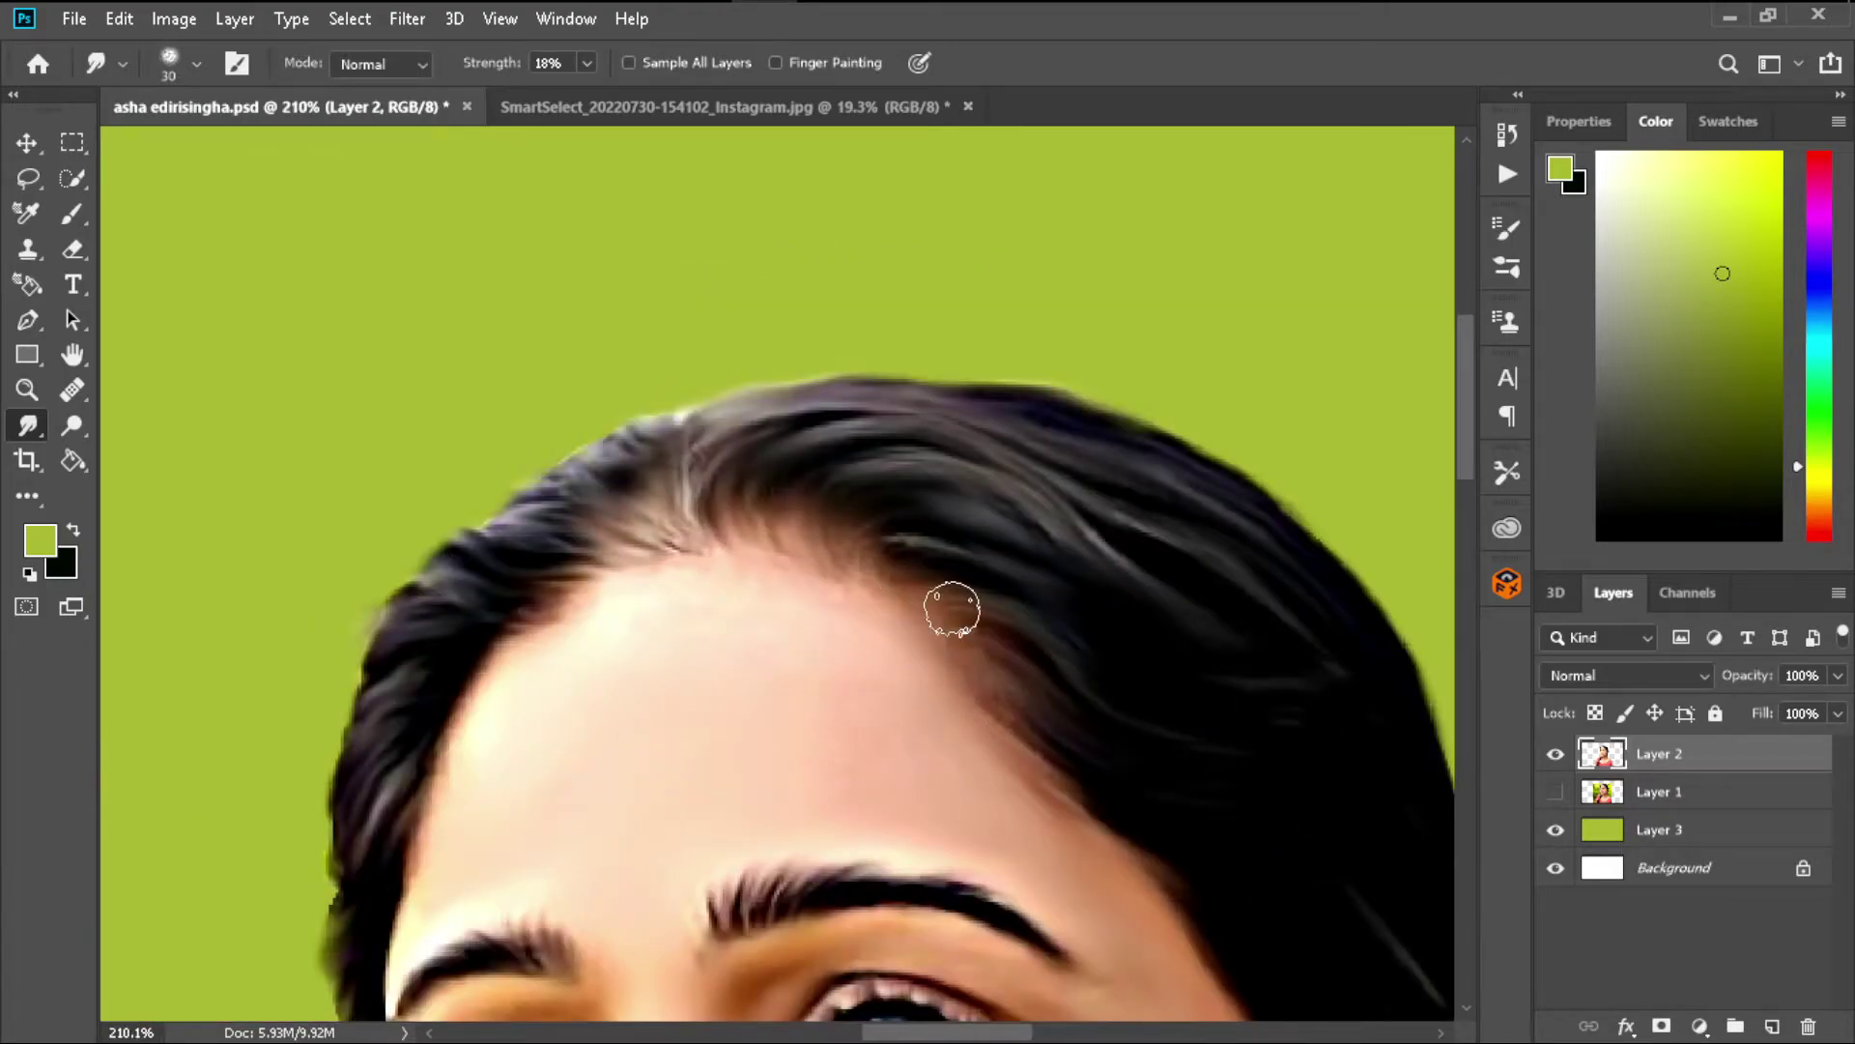
scroll(686, 543, down, 5)
scroll(985, 506, up, 1)
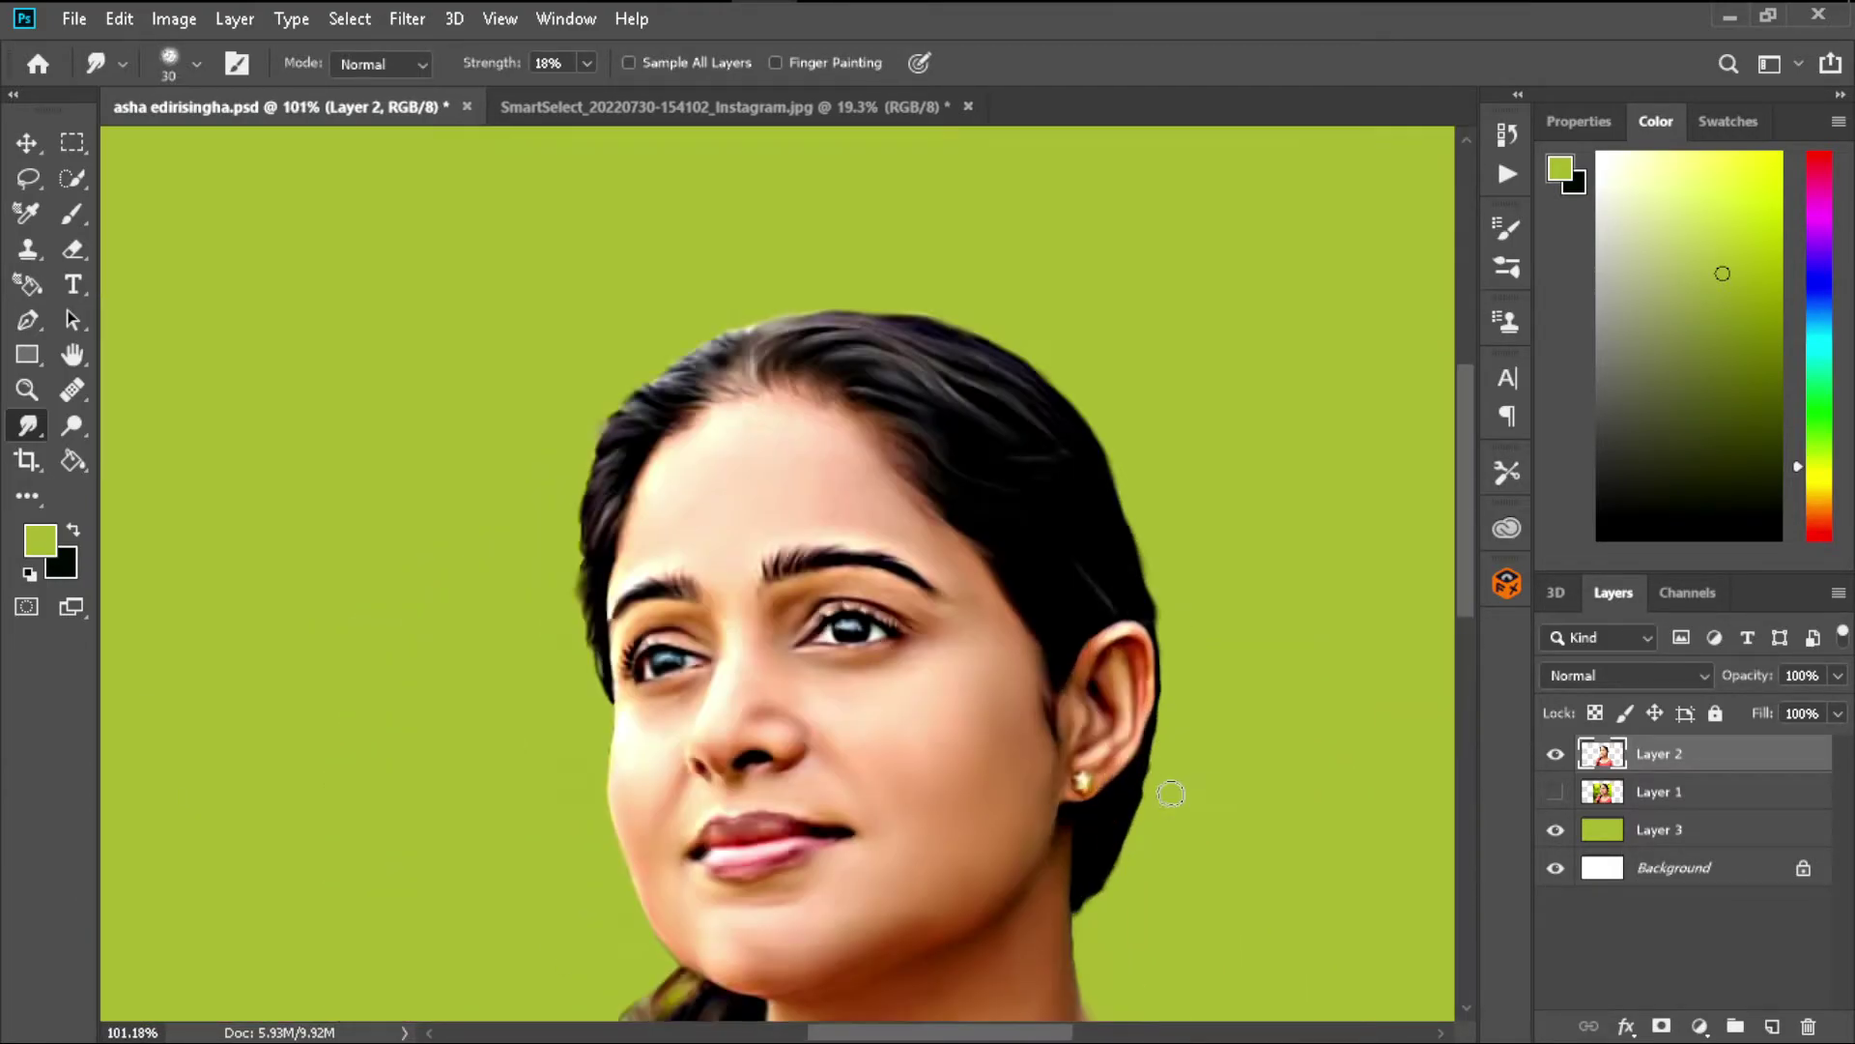
scroll(902, 567, up, 3)
scroll(1047, 606, down, 1)
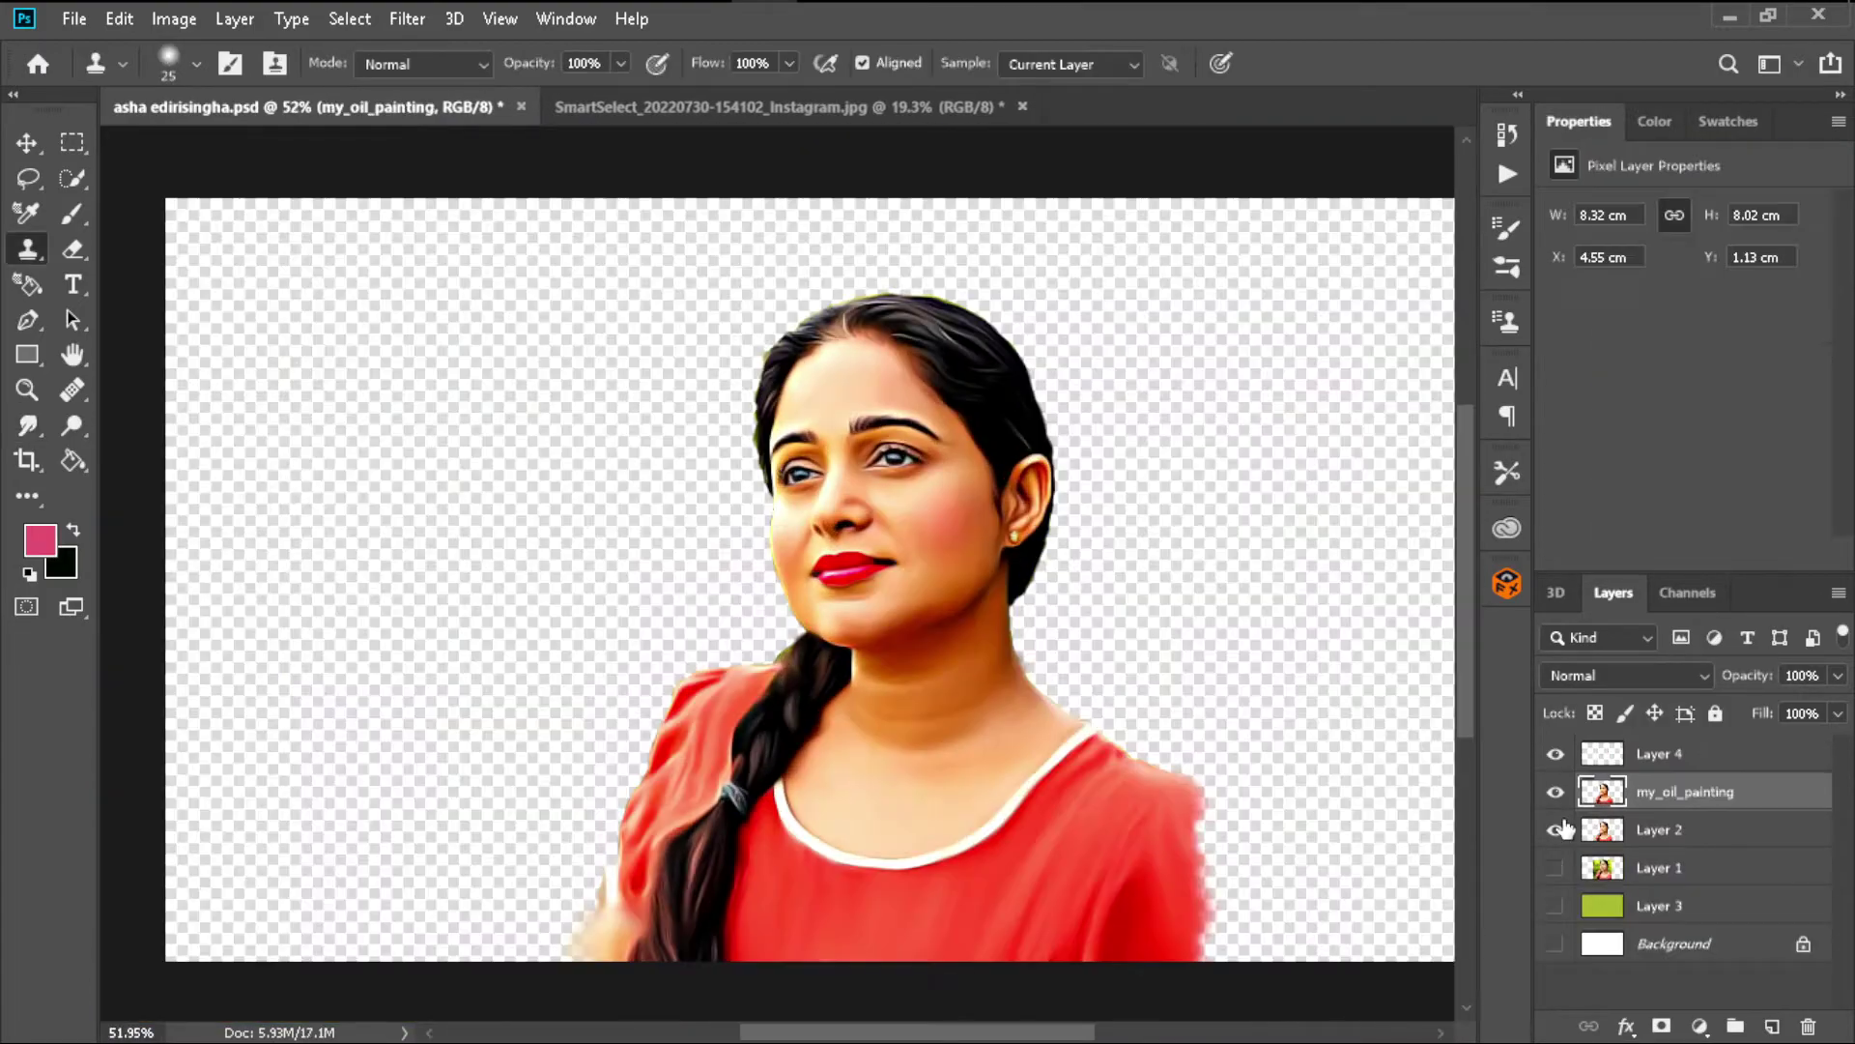
- Hide Layer 2 and show the lime green Layer 3 behind the portrait
click(1560, 829)
click(1556, 905)
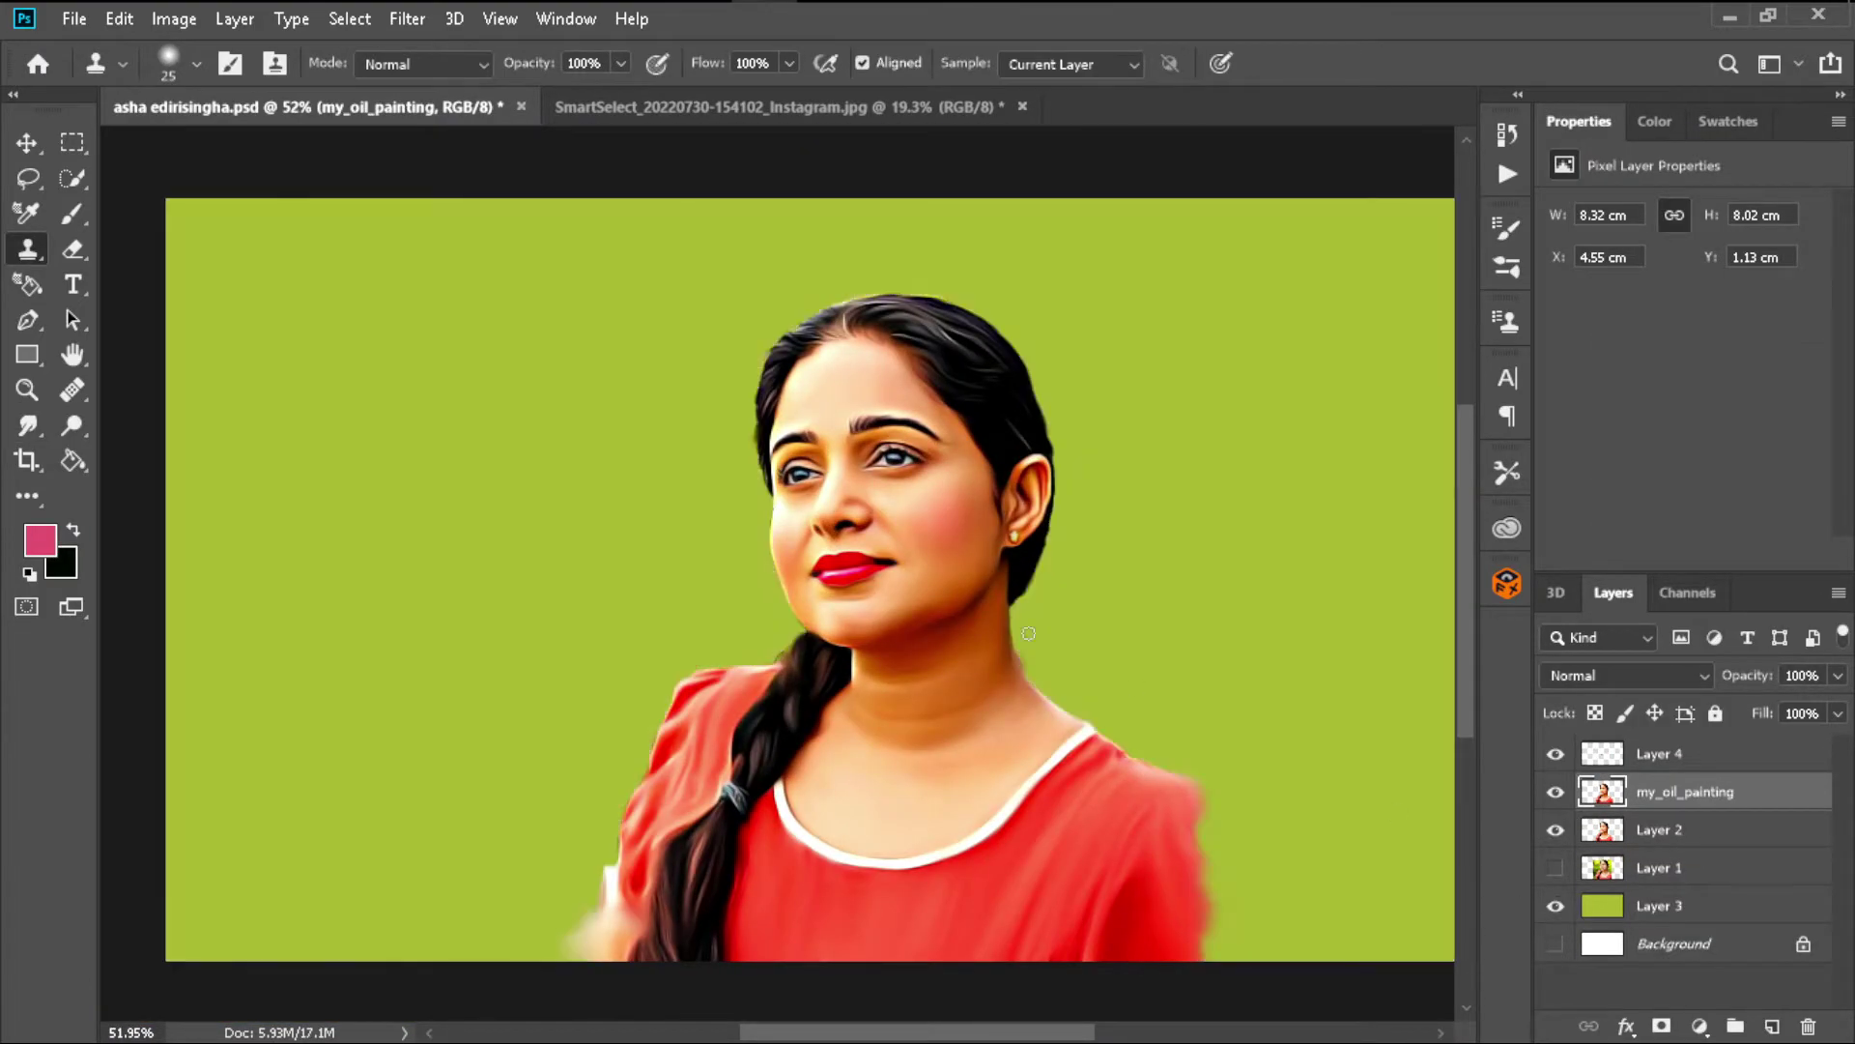
scroll(696, 480, up, 3)
scroll(696, 480, down, 1)
scroll(696, 480, down, 2)
scroll(696, 480, down, 2)
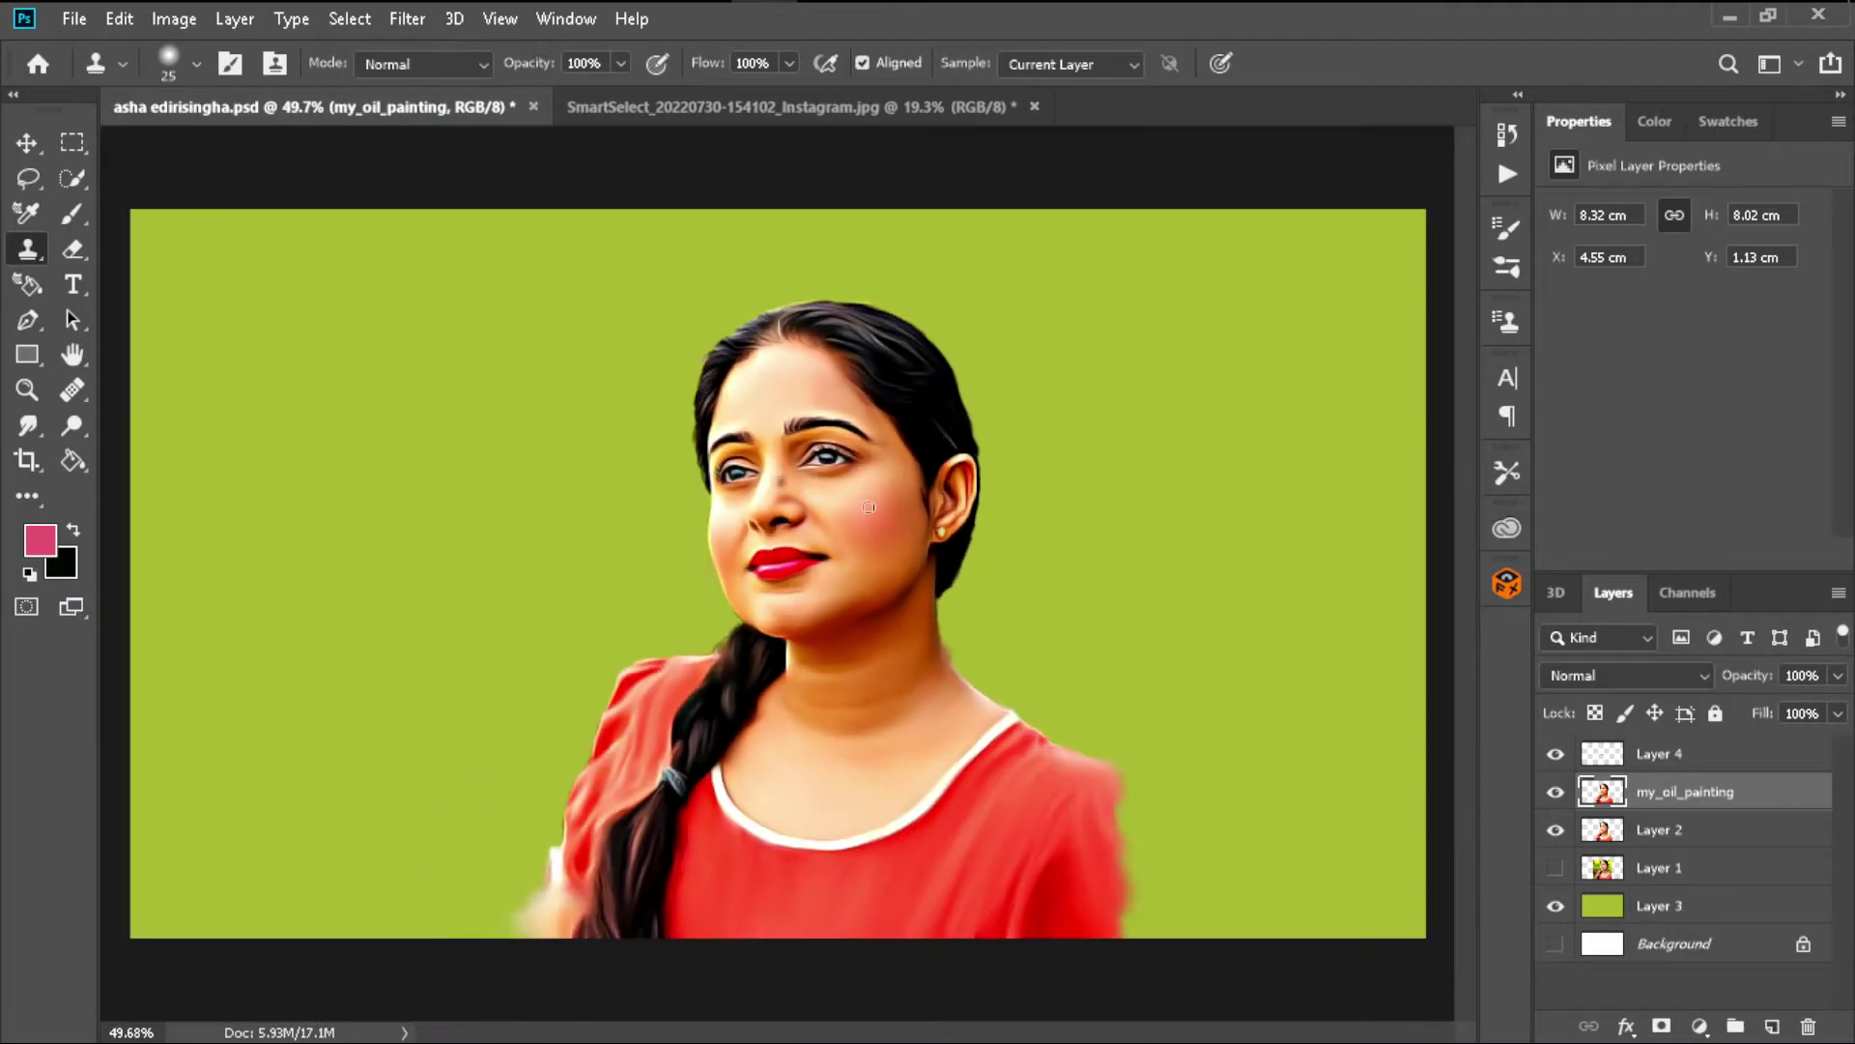
scroll(947, 654, up, 3)
scroll(948, 654, up, 1)
- Switch to the plain Eraser Tool and add a new empty layer above Layer 2
right_click(72, 248)
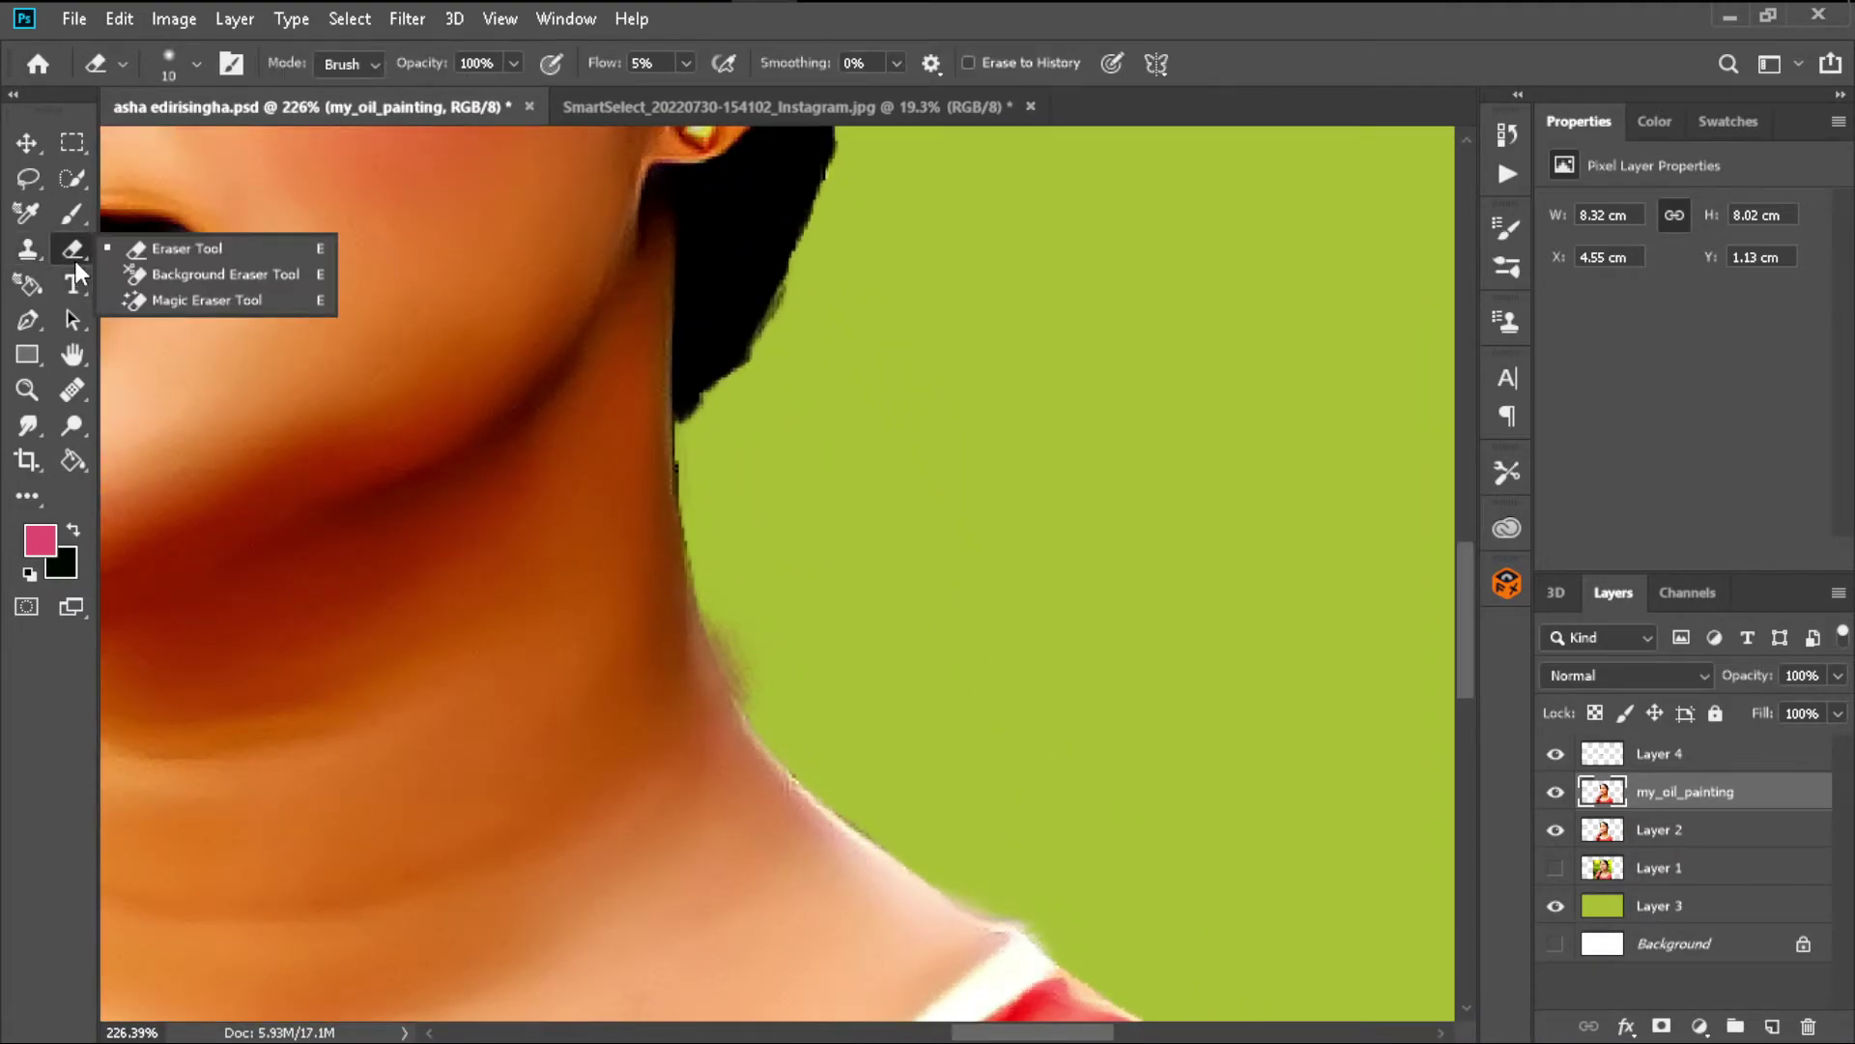
click(169, 240)
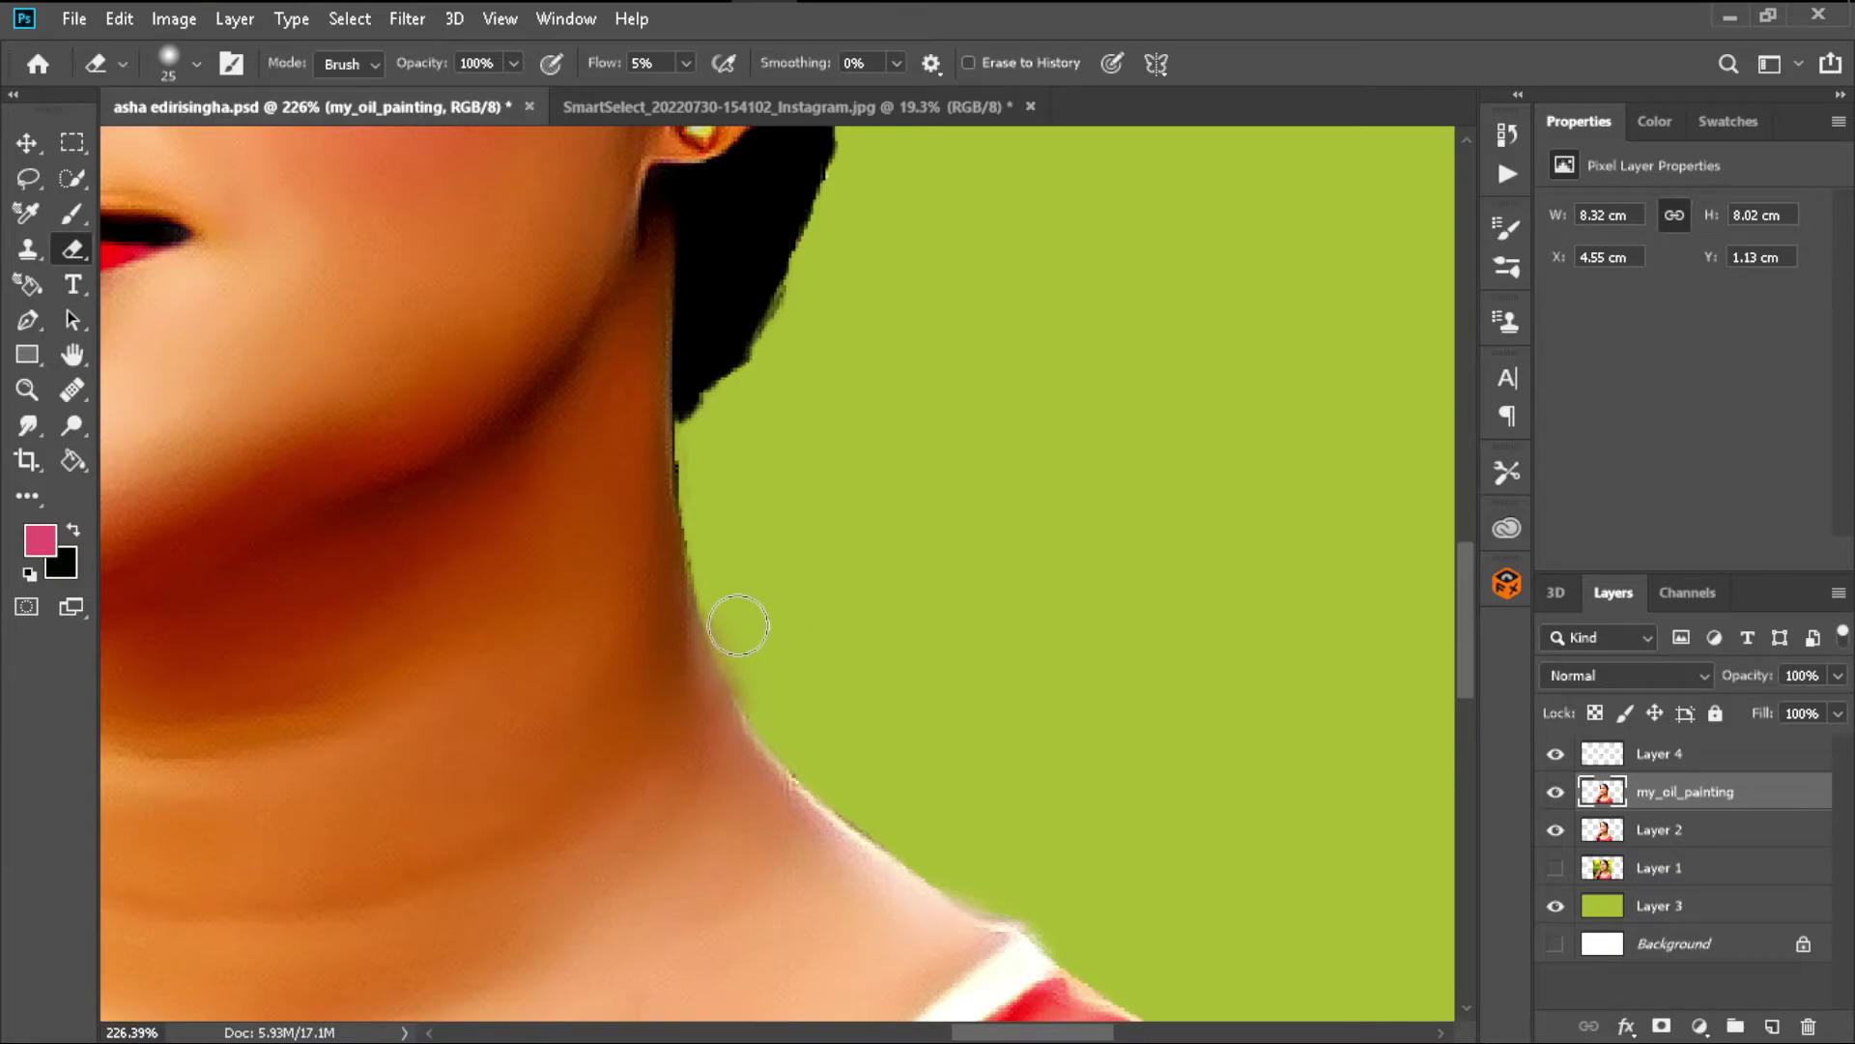
scroll(1097, 559, down, 4)
scroll(1138, 613, down, 1)
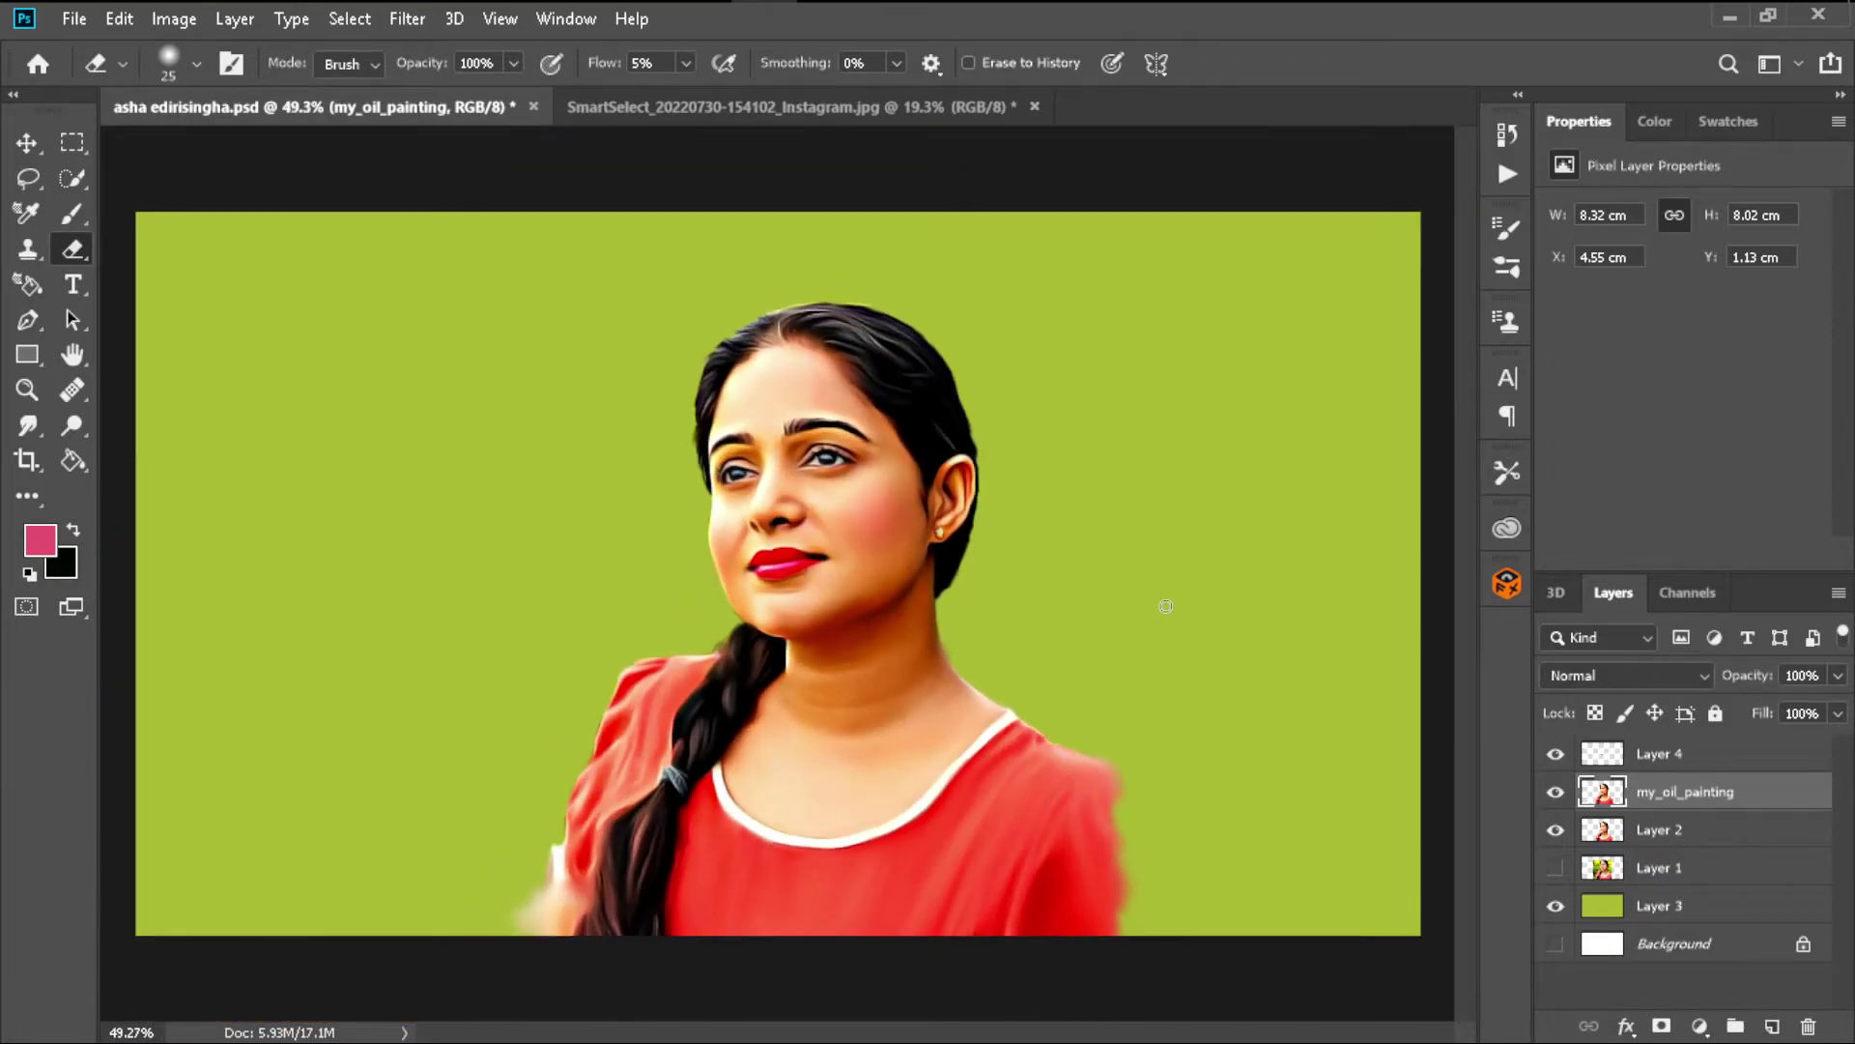
scroll(1165, 606, down, 1)
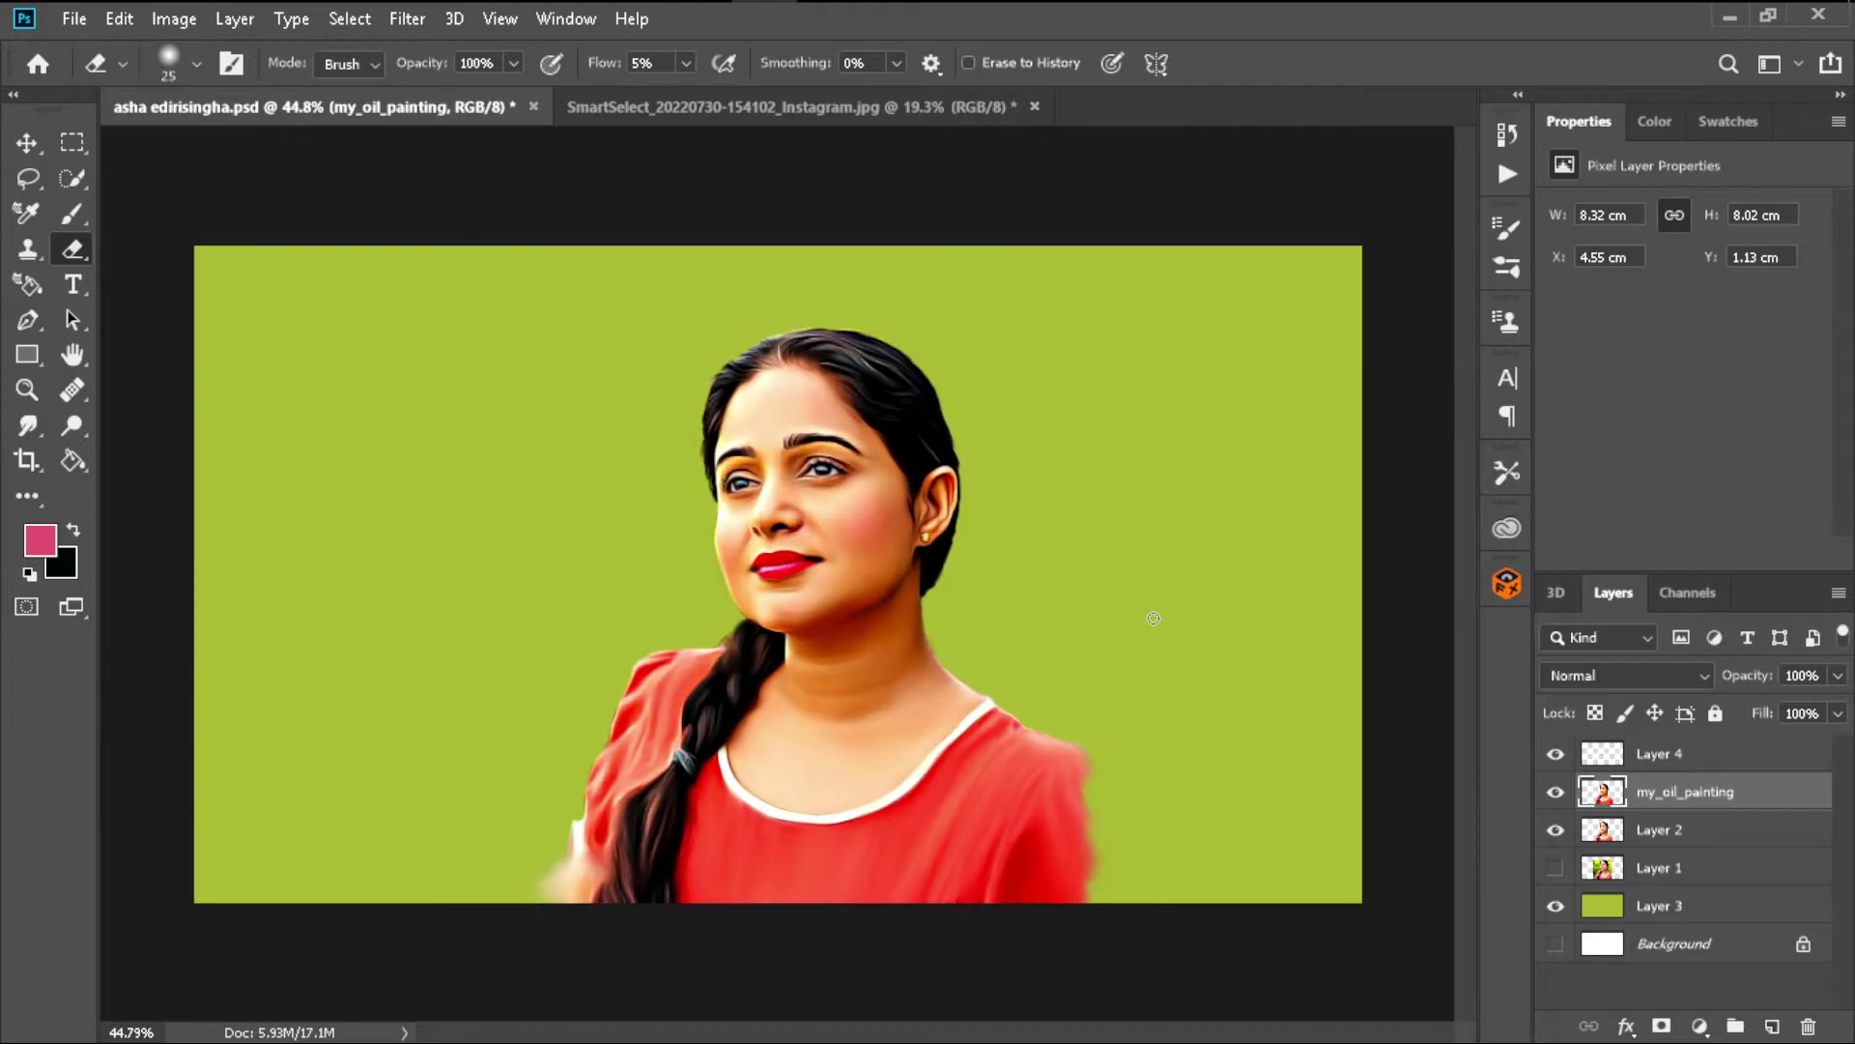
click(1669, 826)
click(1771, 1026)
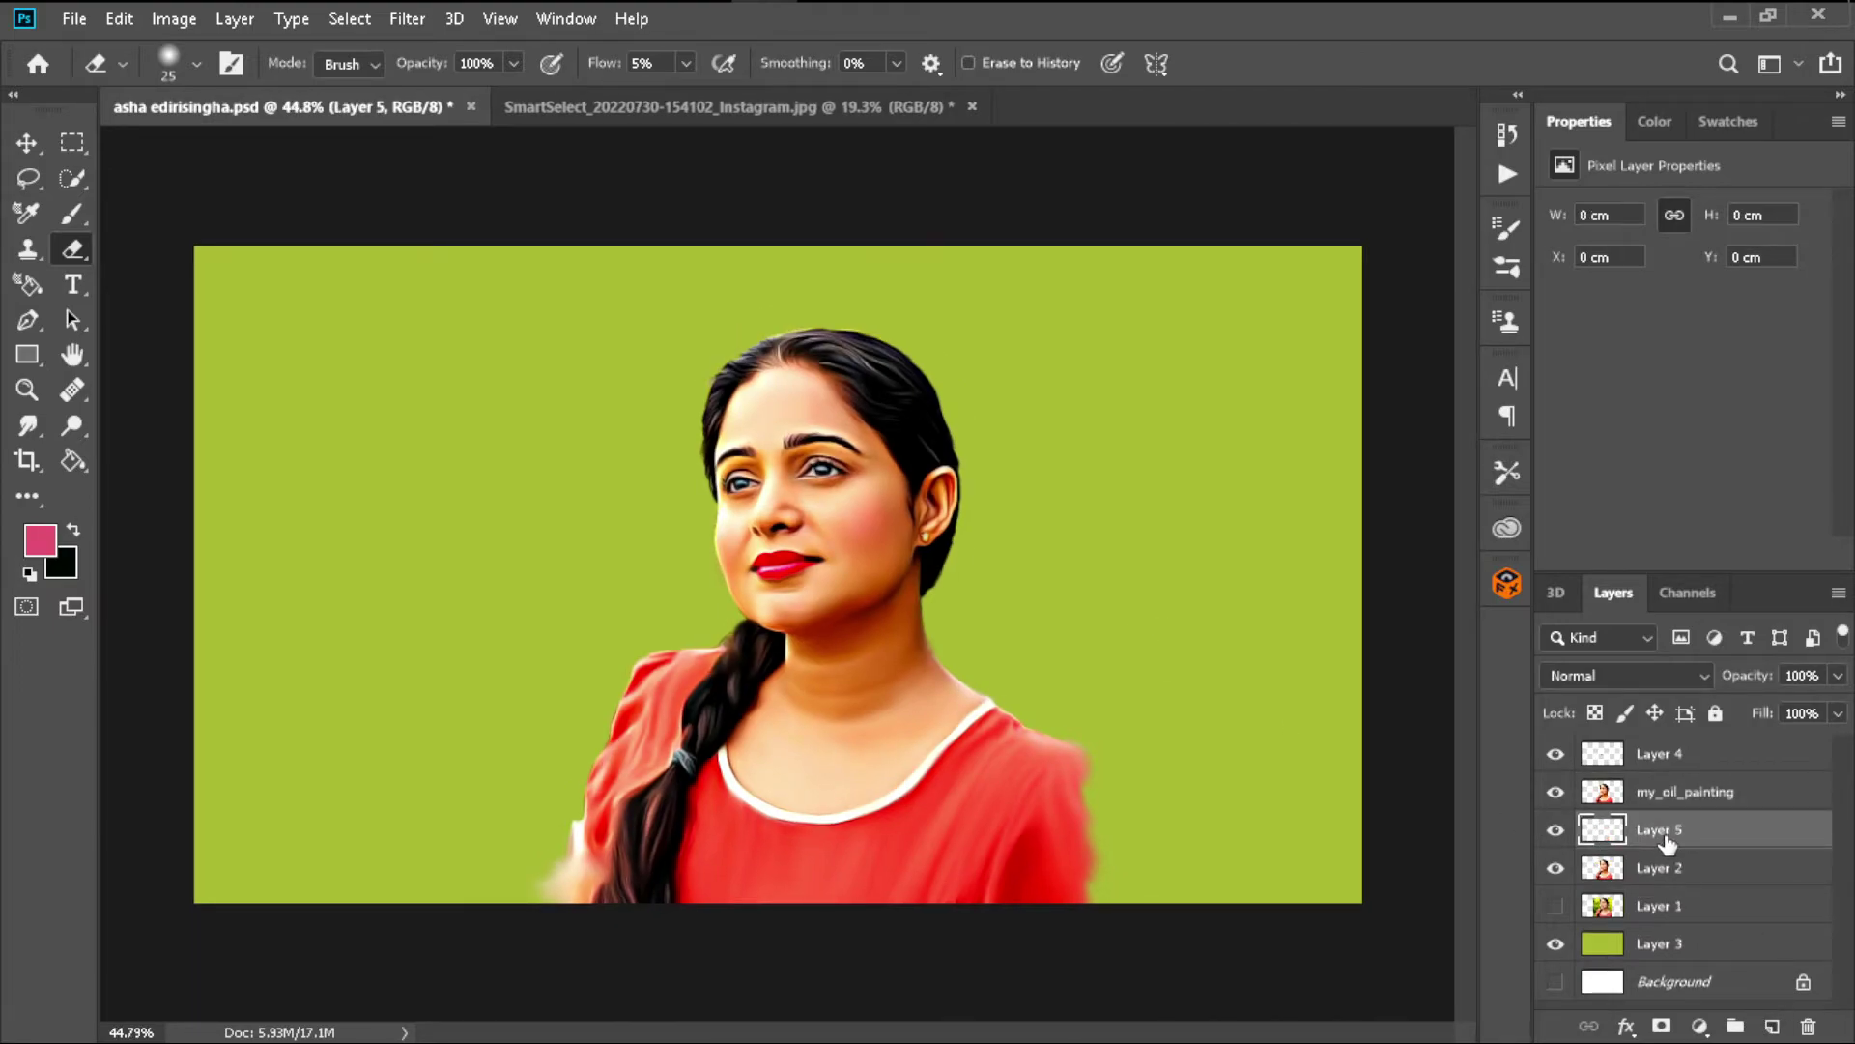
- Move Layer 5 below Layer 2 and set up the Brush with the cloud preset at 36% flow
drag(1667, 844, 1677, 897)
click(71, 217)
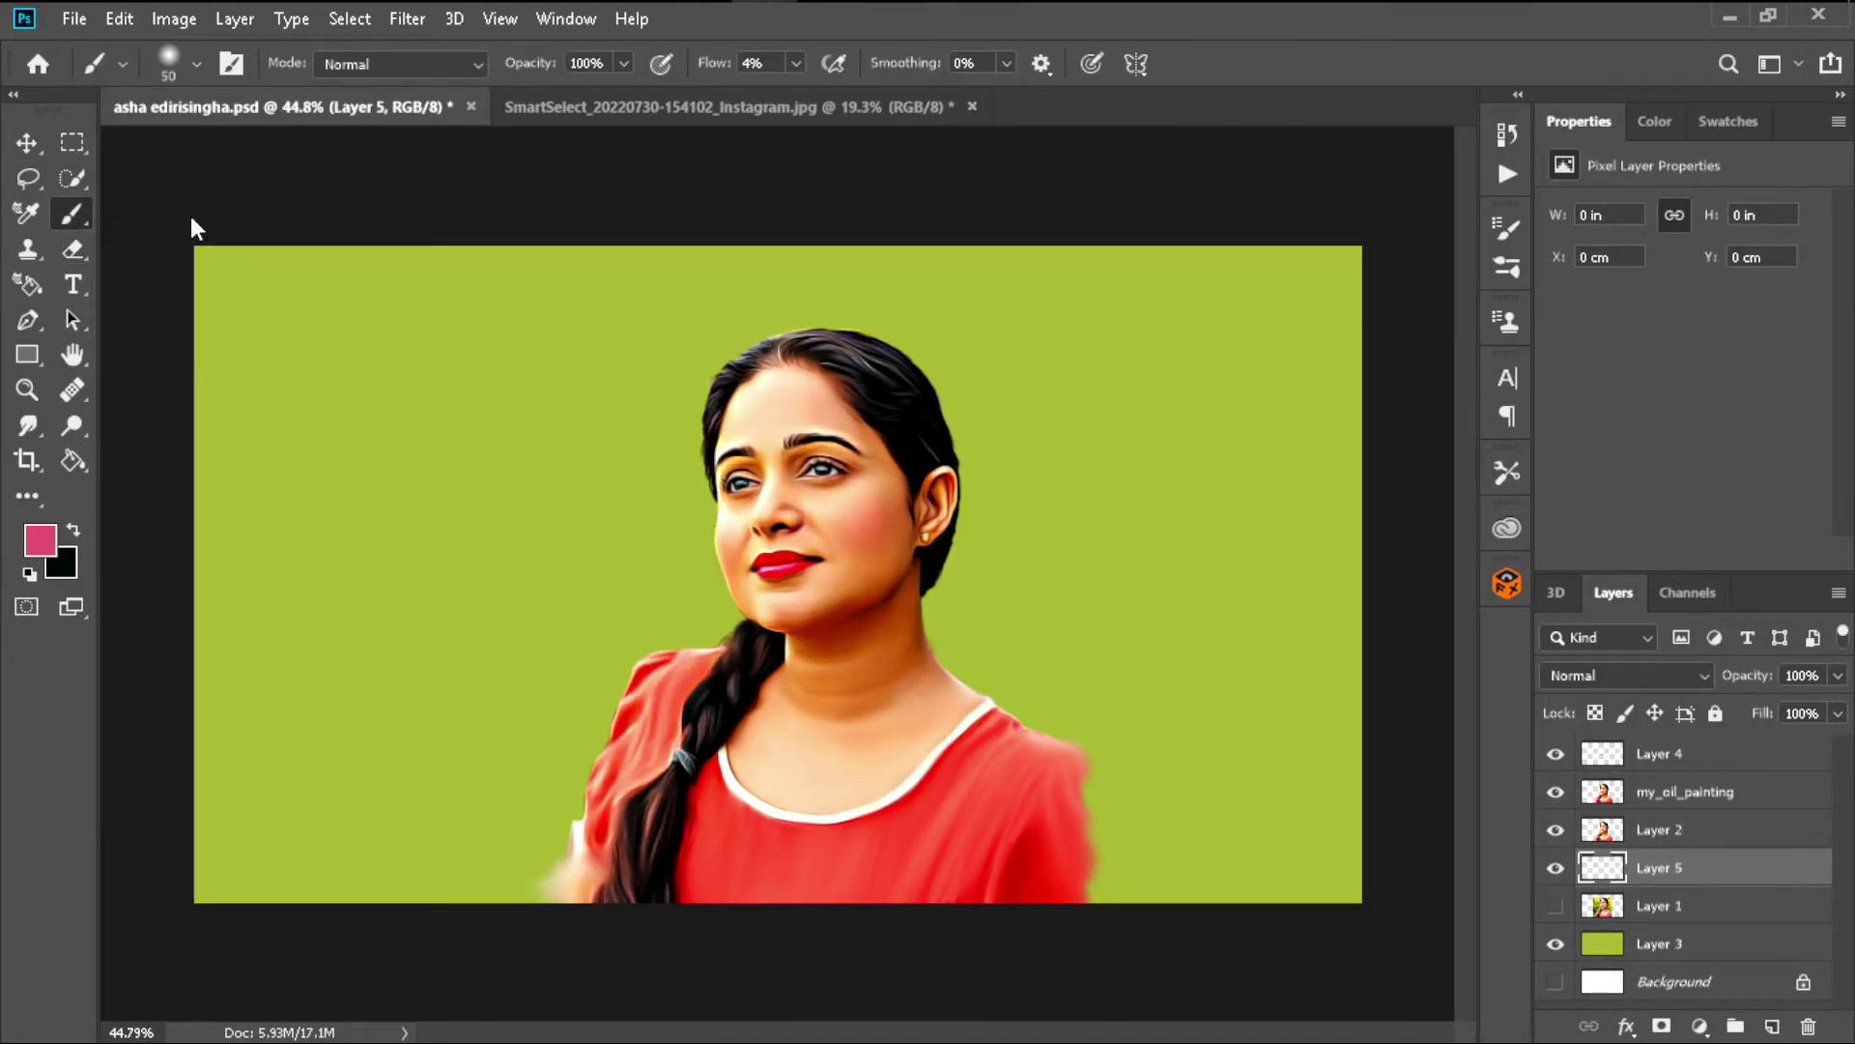
click(1658, 122)
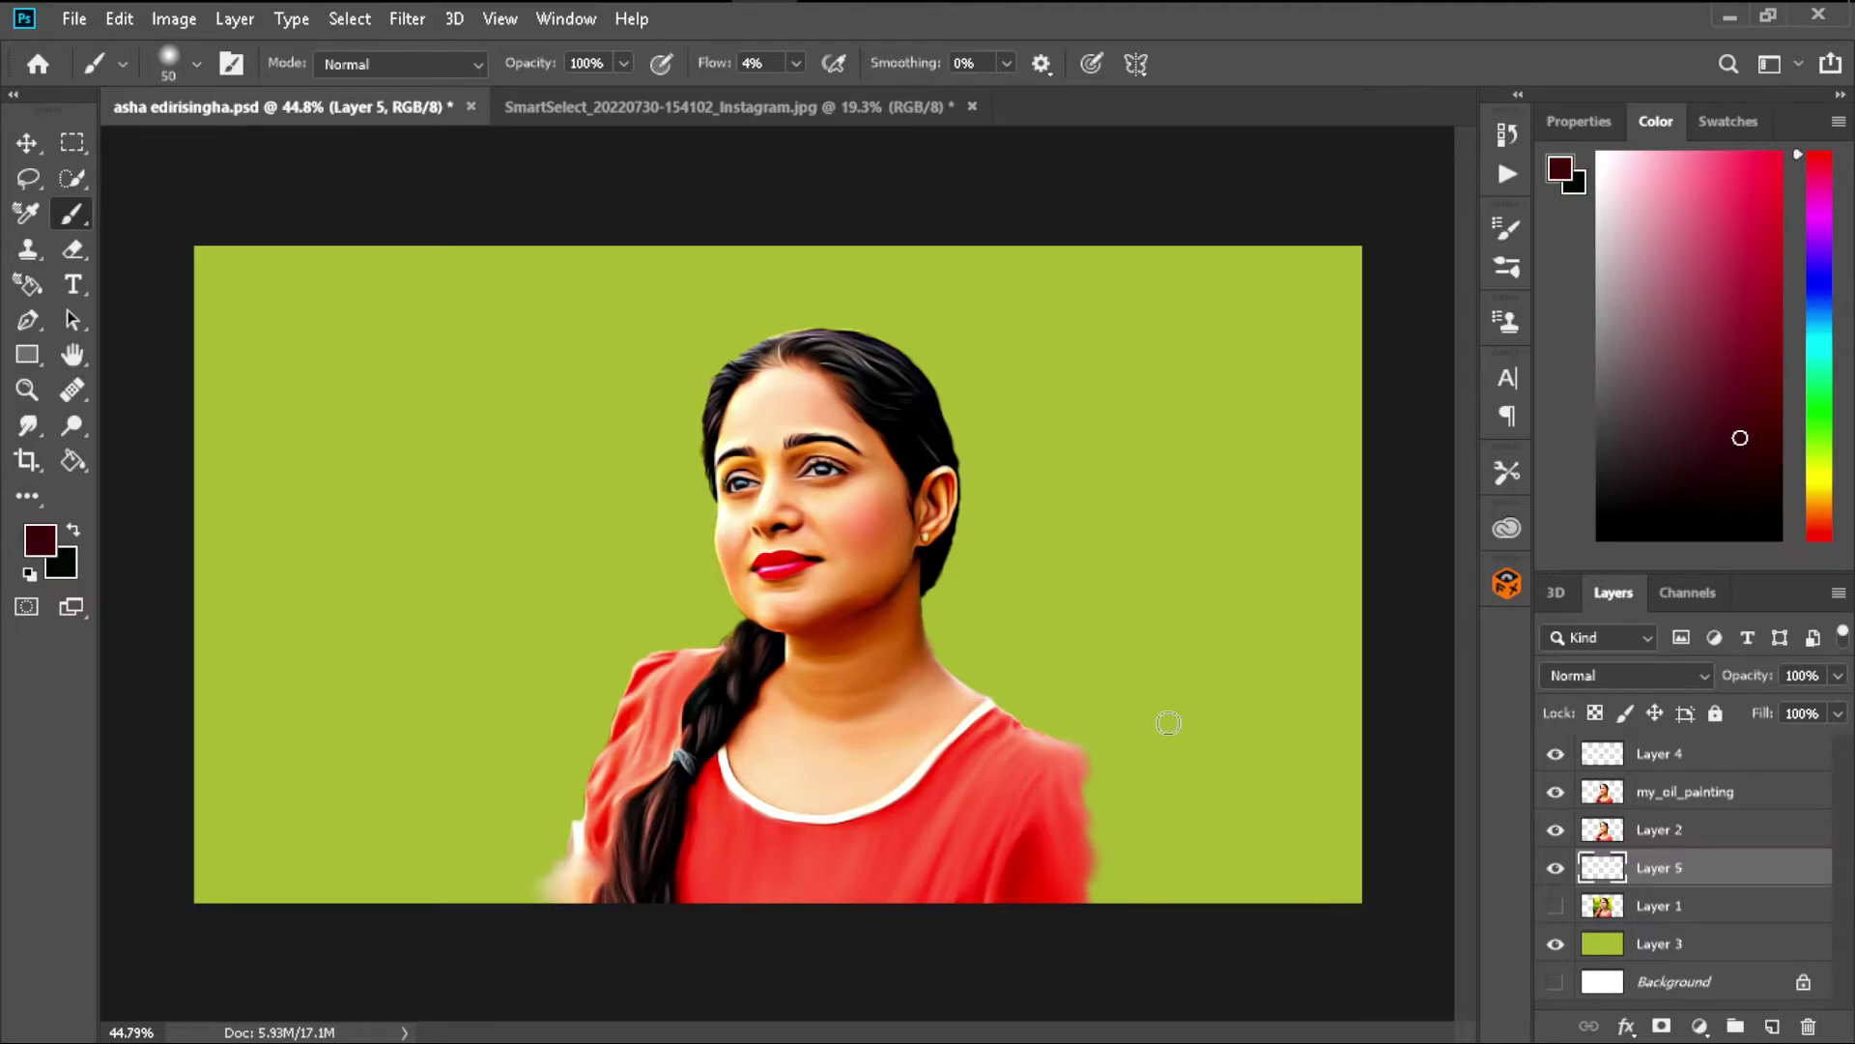
click(1506, 275)
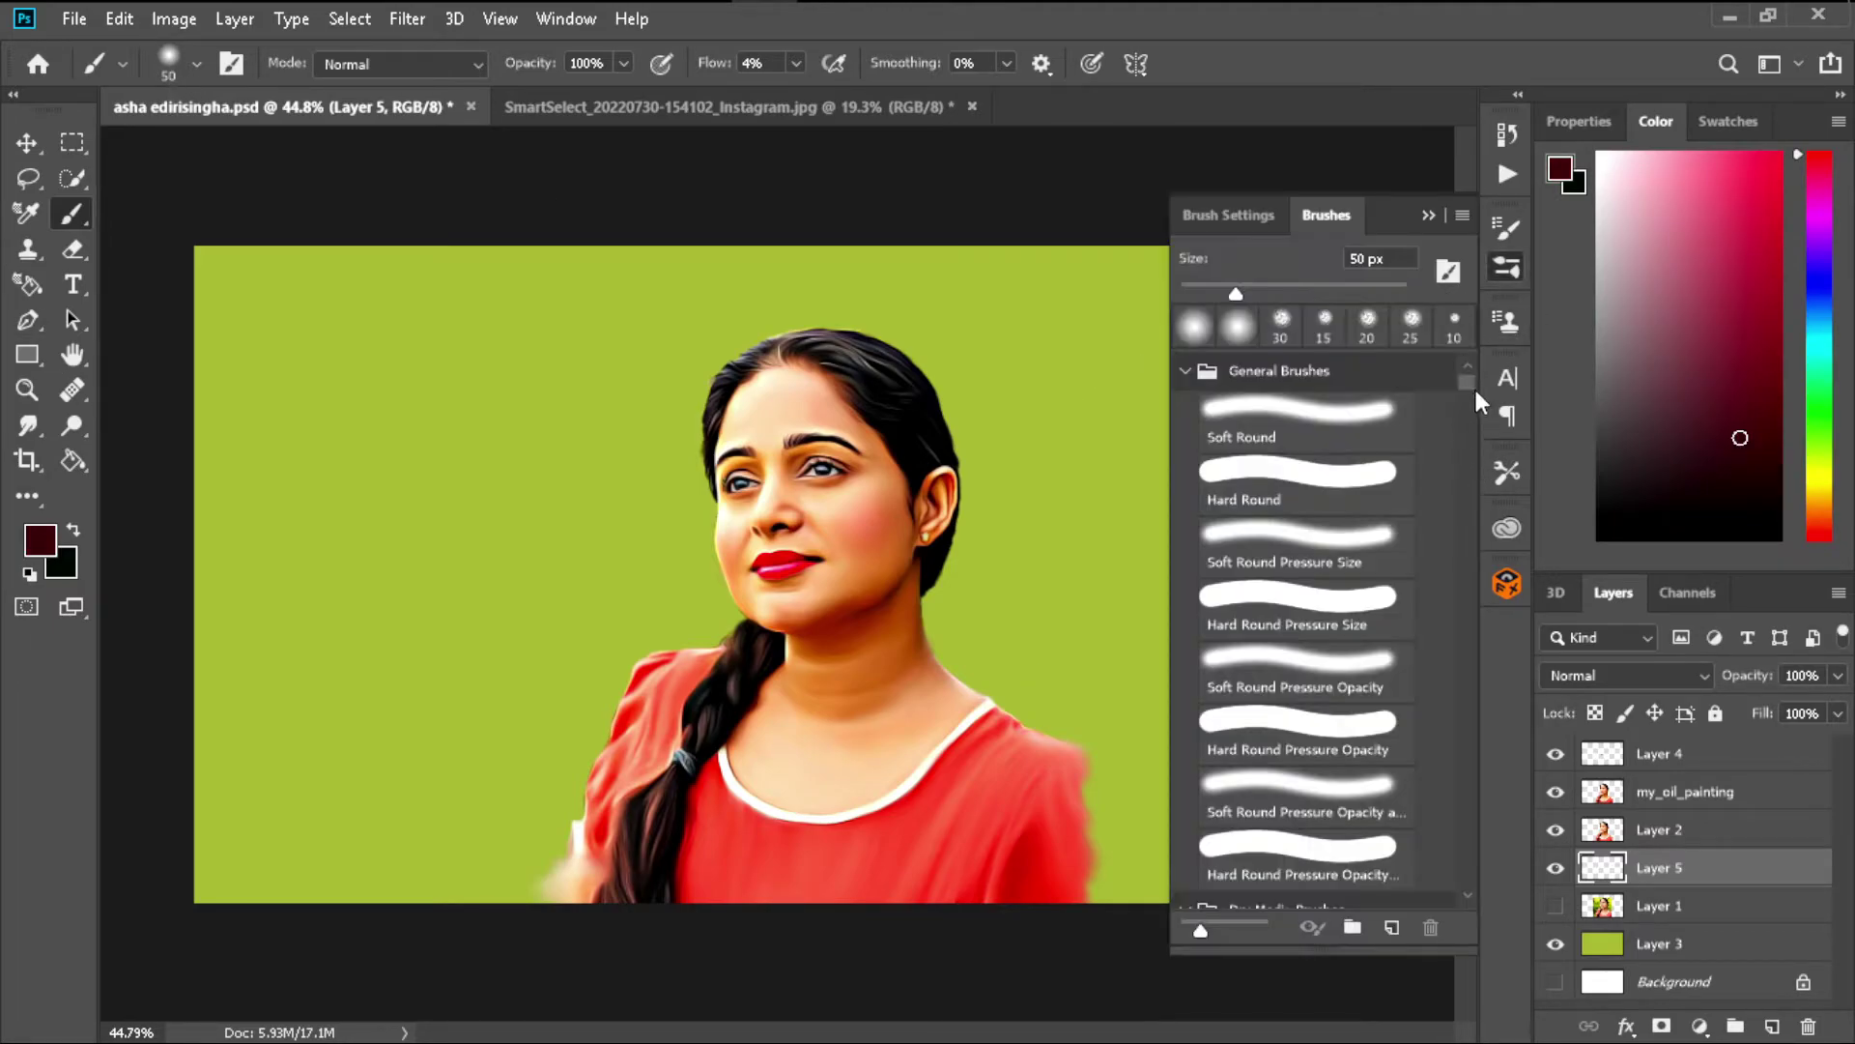
scroll(1462, 410, down, 5)
scroll(1467, 492, down, 5)
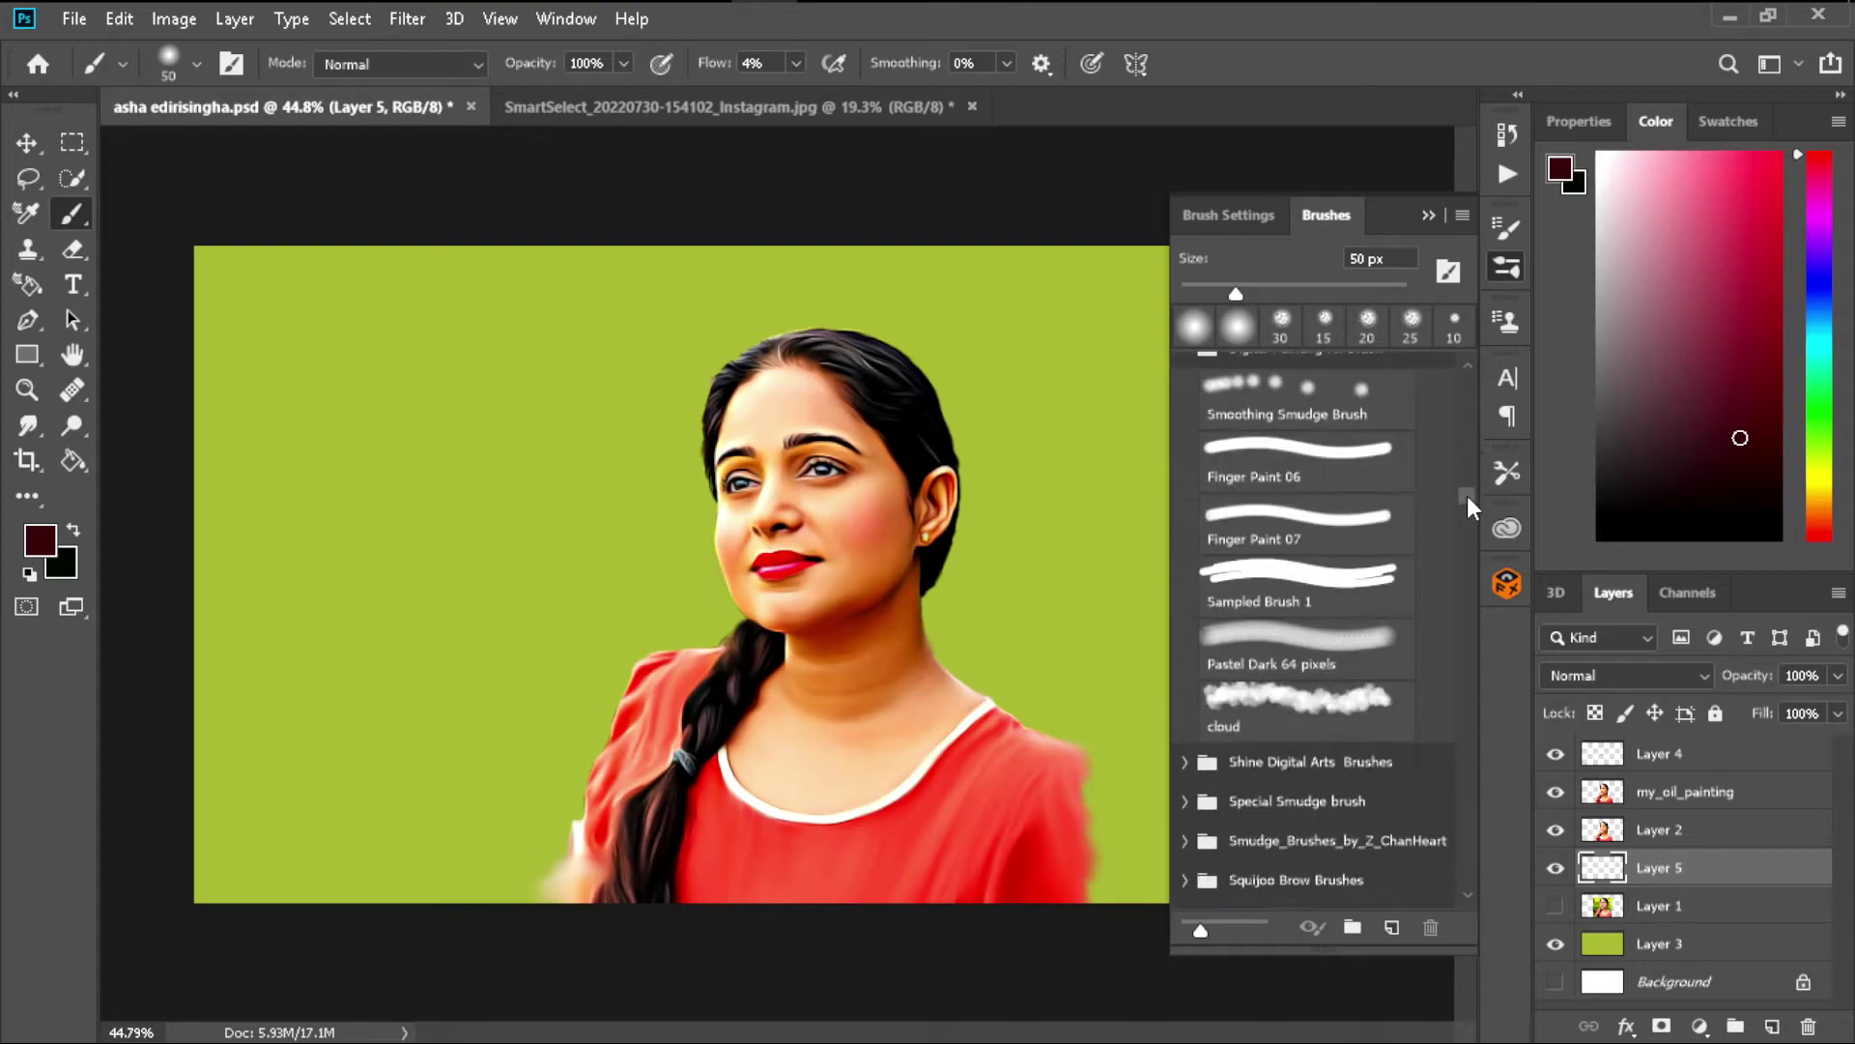
double_click(1304, 709)
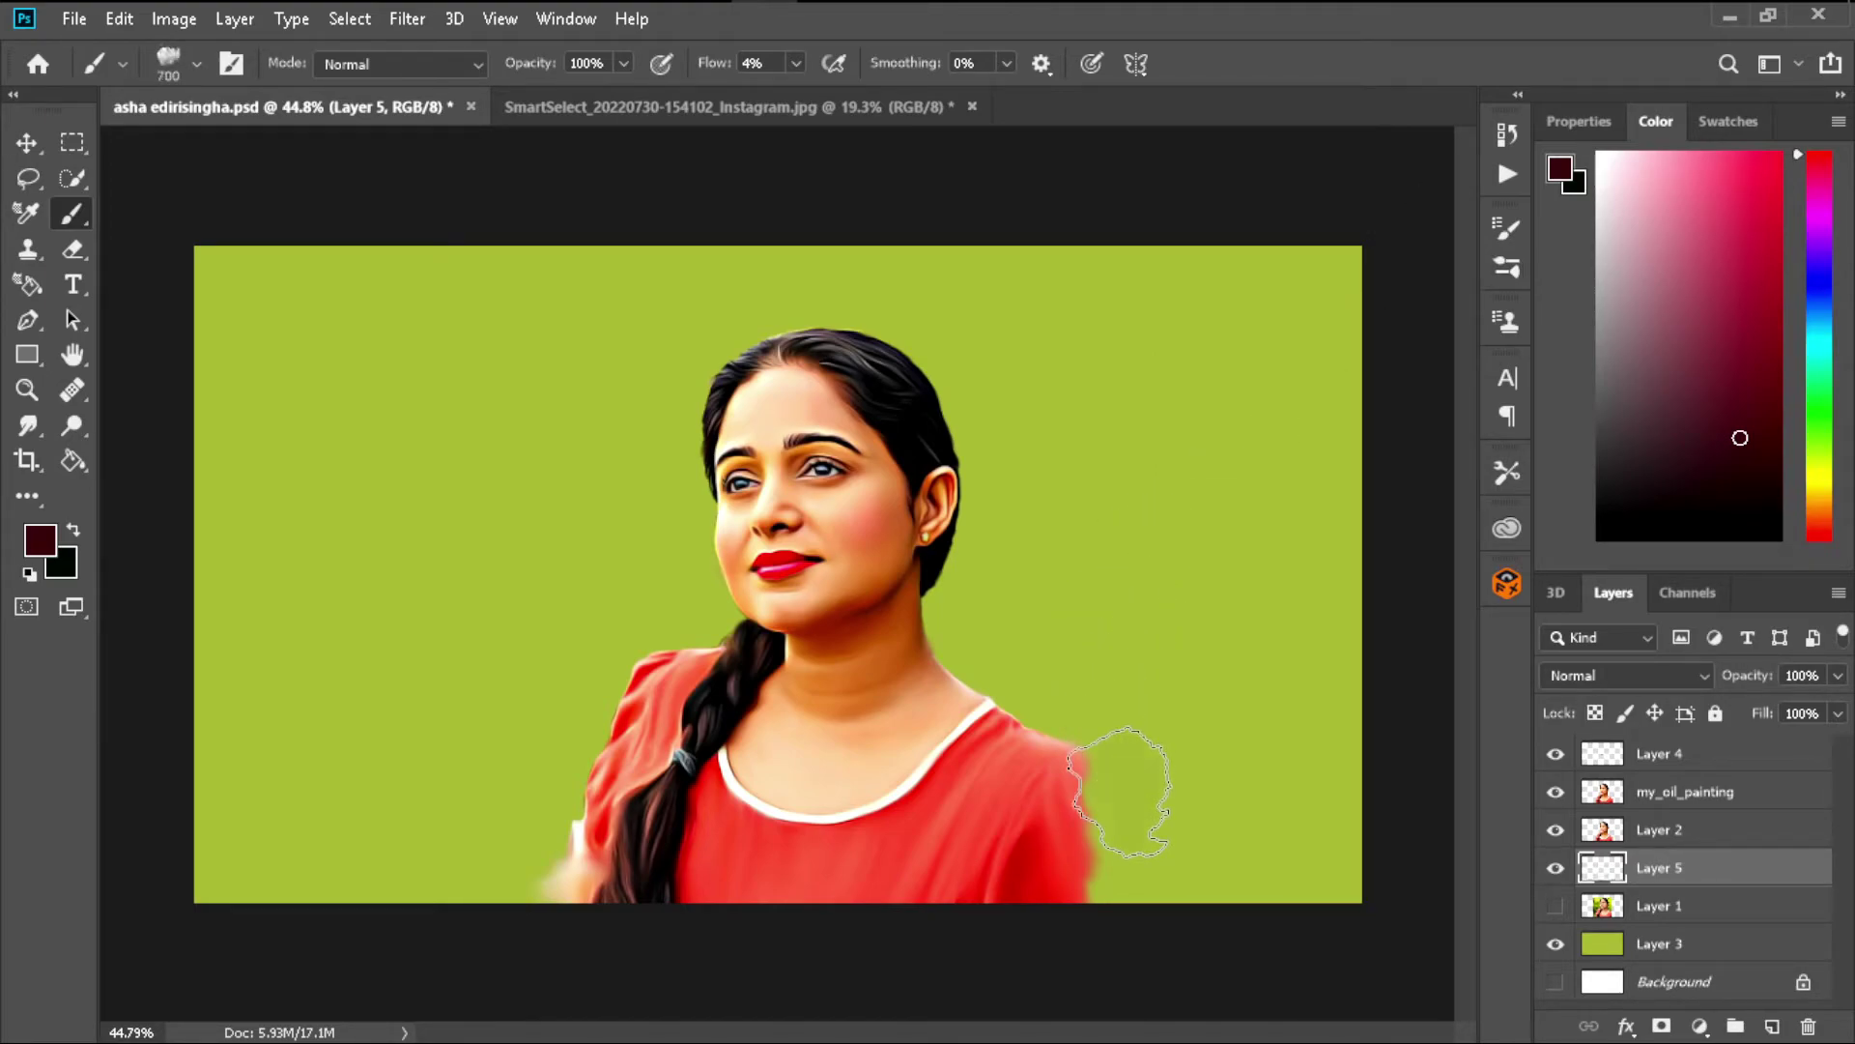
key(shift+3)
key(shift+6)
- Paint dark maroon smoky clouds across the lower right and lower left, brush reduced to 400
drag(1184, 838, 1285, 783)
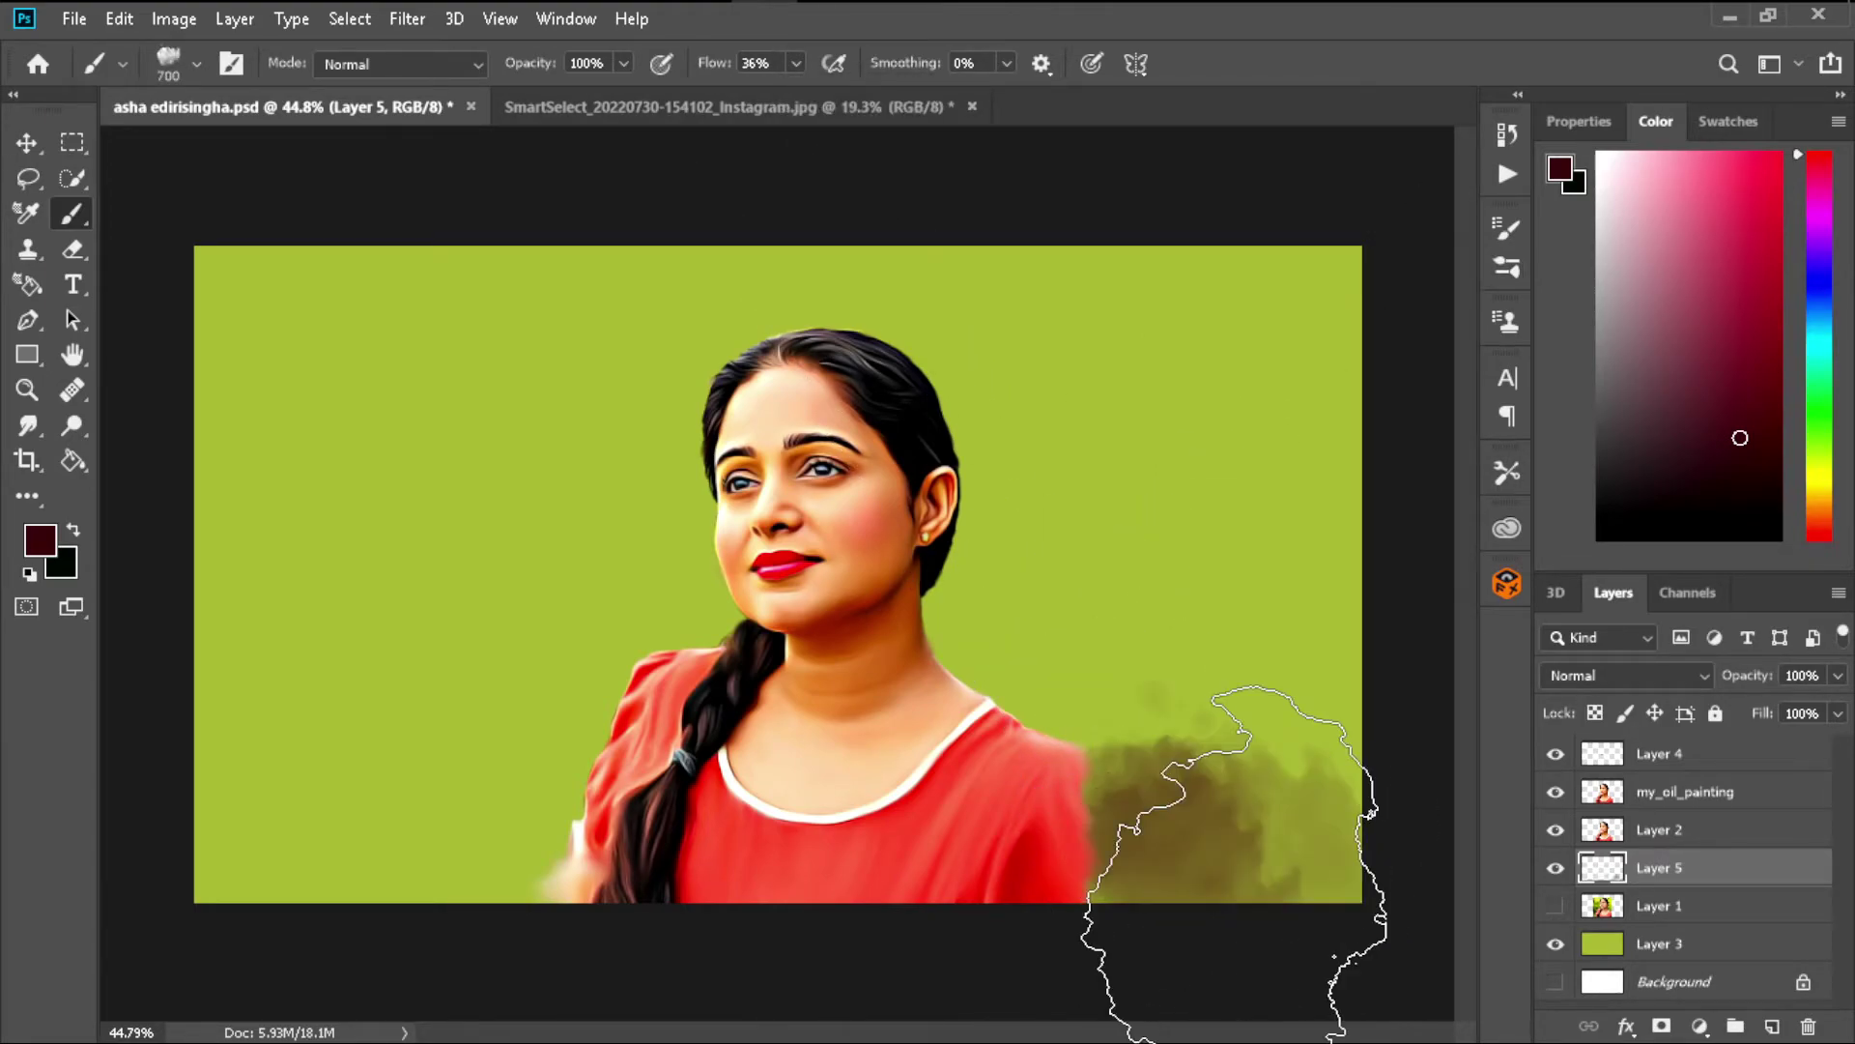
scroll(1109, 822, down, 1)
scroll(1111, 821, up, 1)
key(bracketleft)
key(bracketleft)
key(bracketleft)
mouse_move(1121, 822)
mouse_down()
mouse_move(1142, 848)
mouse_move(1284, 807)
mouse_move(1295, 761)
mouse_up()
mouse_move(145, 811)
mouse_down()
mouse_move(186, 786)
mouse_move(547, 758)
mouse_move(363, 657)
mouse_move(512, 671)
mouse_up()
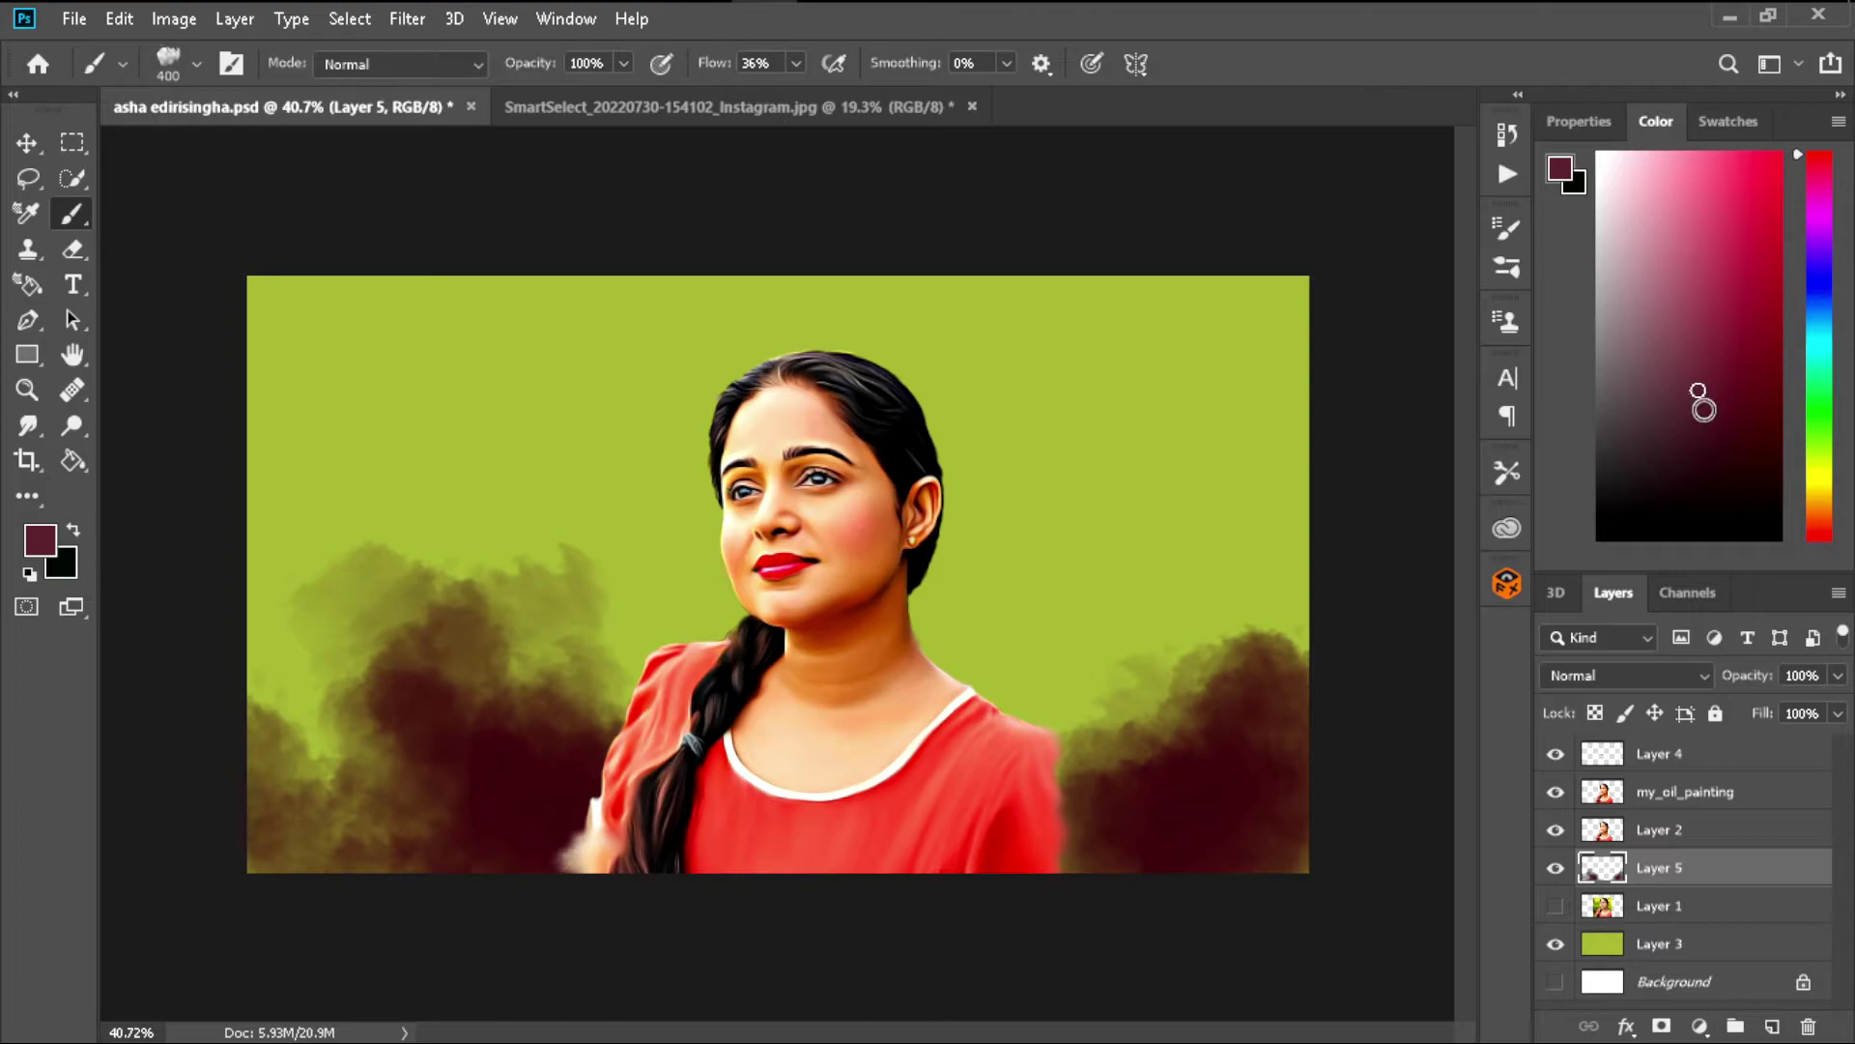
- Switch the paint colour to a lighter lime green, briefly checking Layer 1's original photo
click(1817, 389)
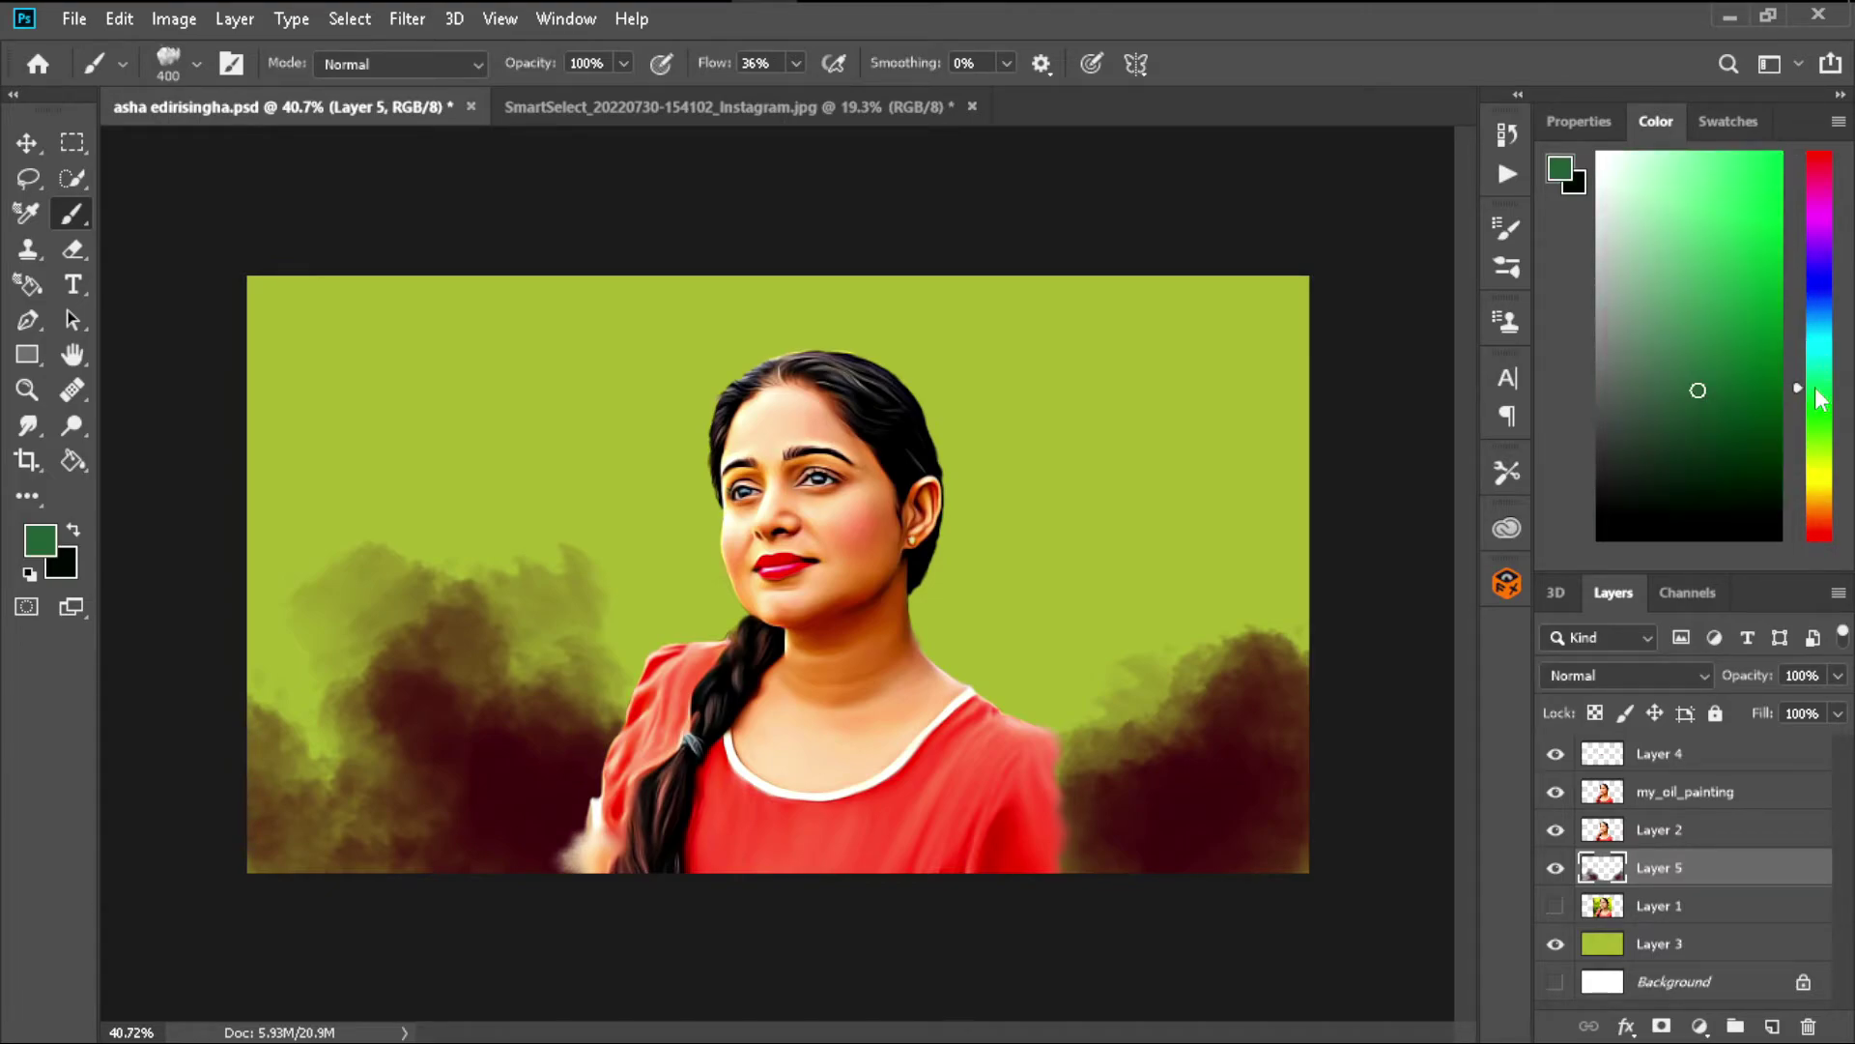
click(1554, 905)
click(1555, 905)
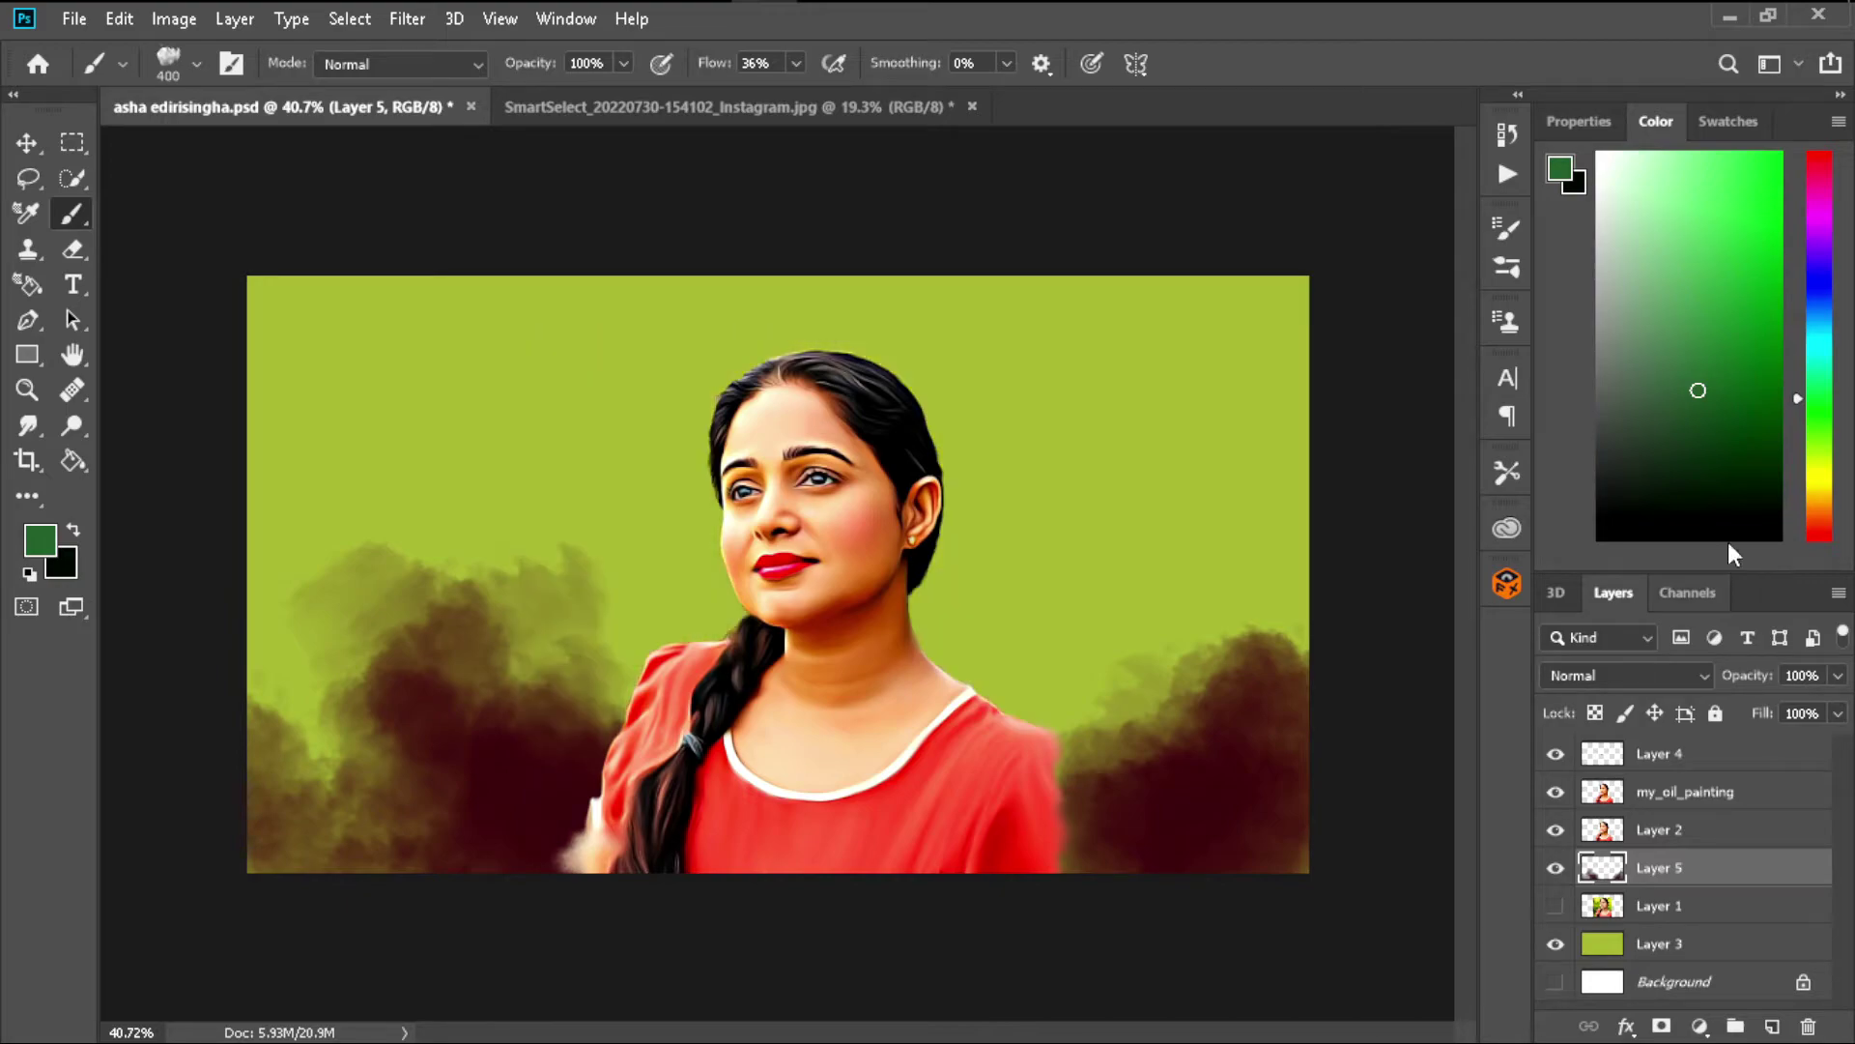
click(1813, 454)
click(1723, 232)
- Paint a light green glow beside the face, then darker green over the upper-left and right background
mouse_move(977, 403)
mouse_down()
mouse_move(929, 487)
mouse_move(1010, 717)
mouse_up()
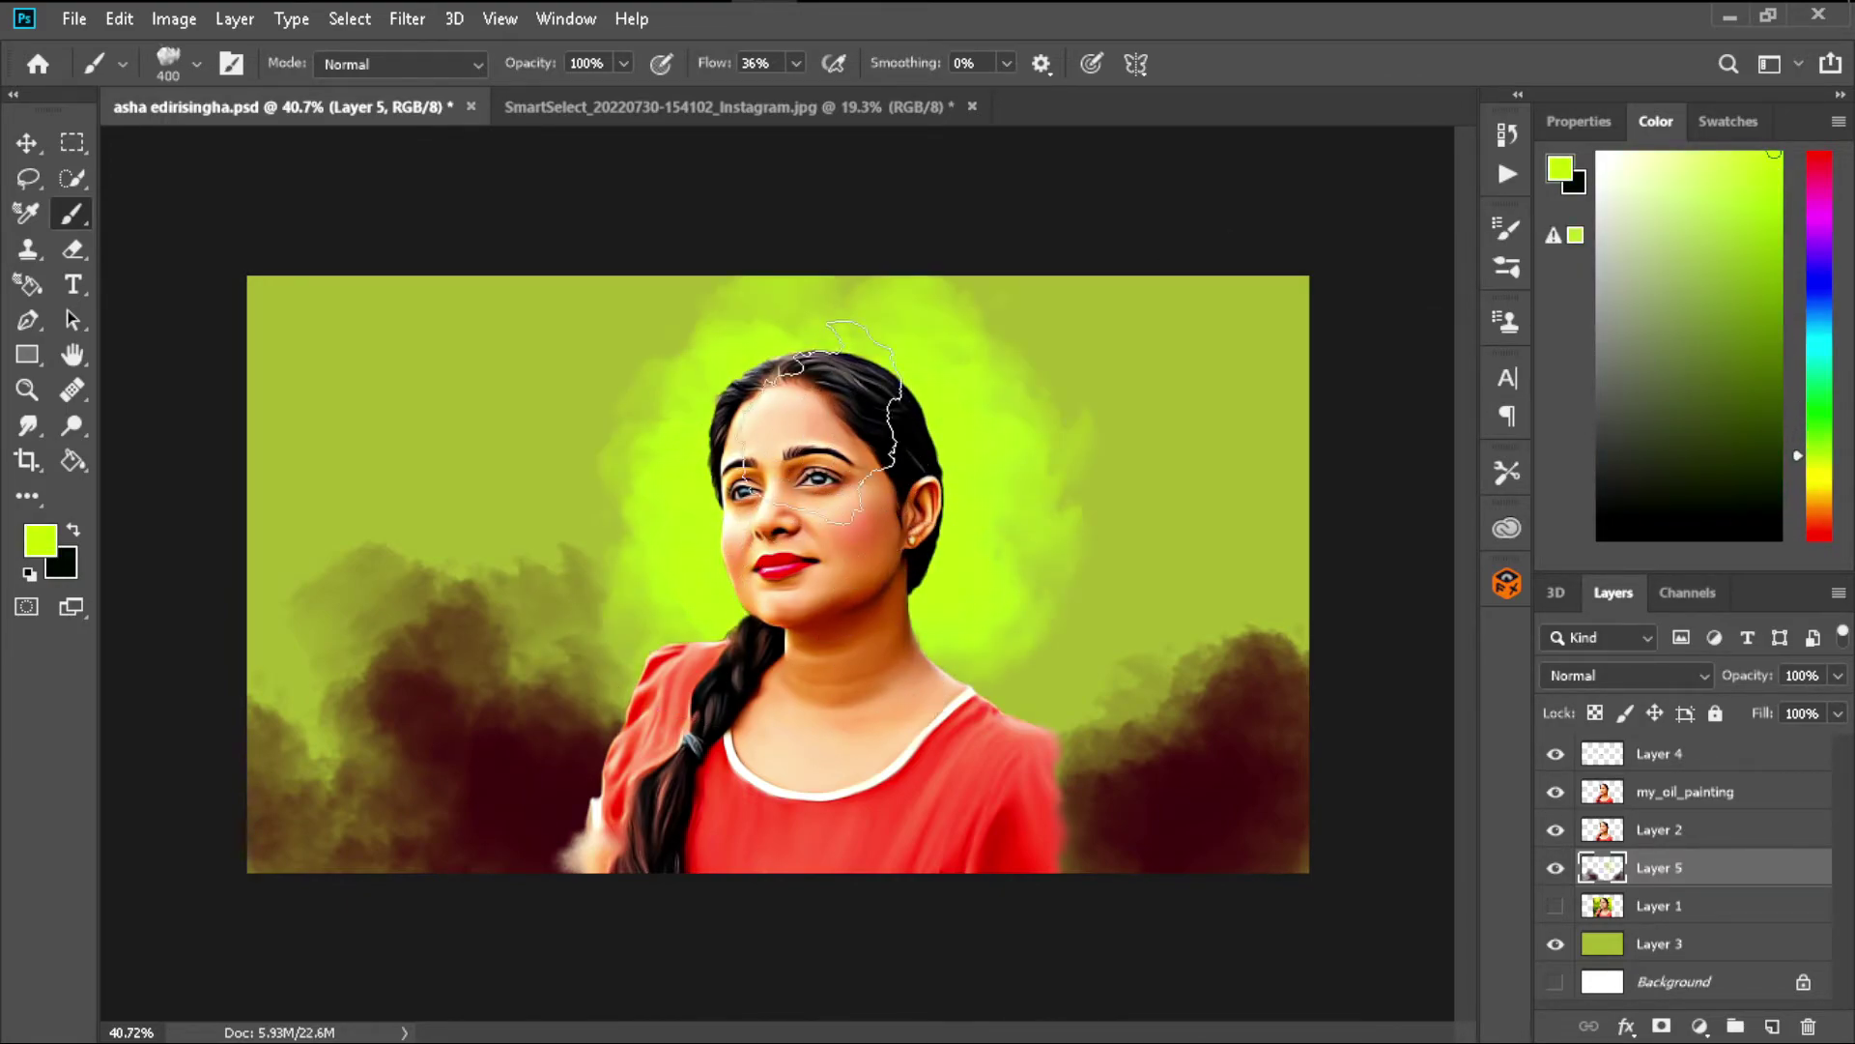
scroll(785, 512, up, 3)
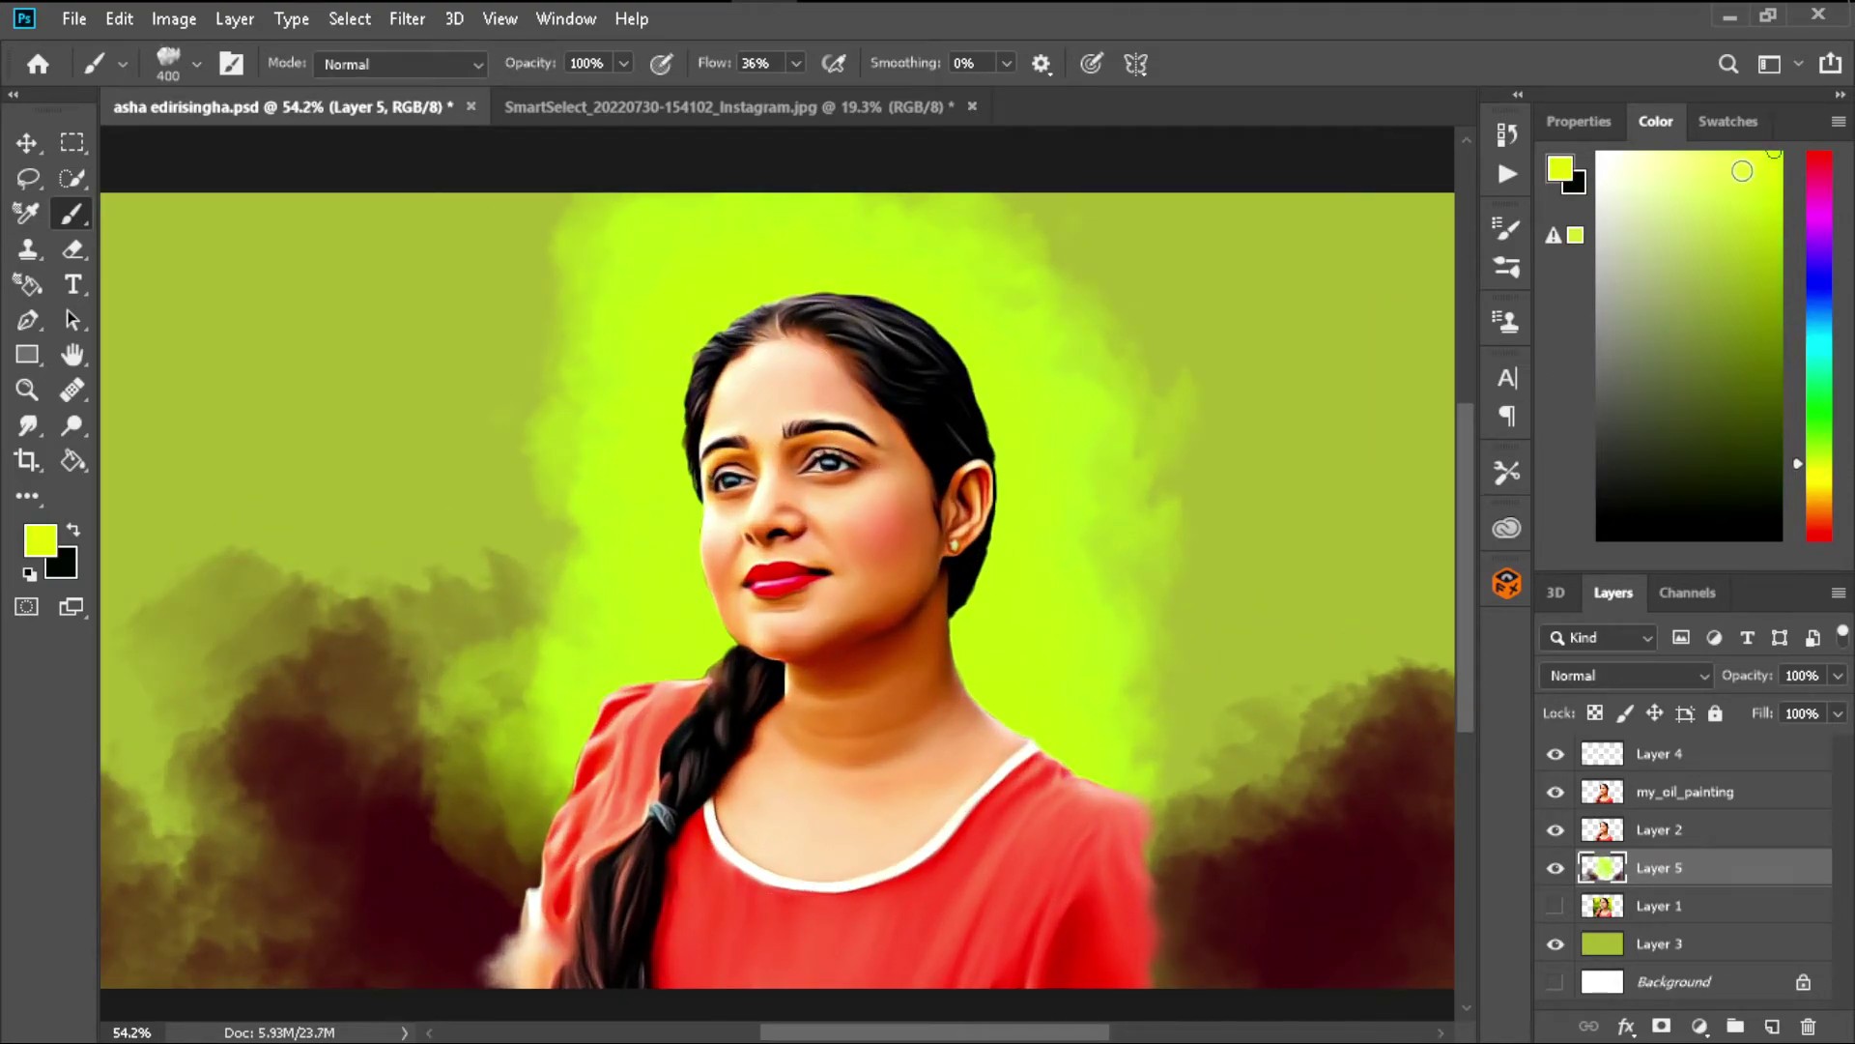
scroll(974, 526, down, 2)
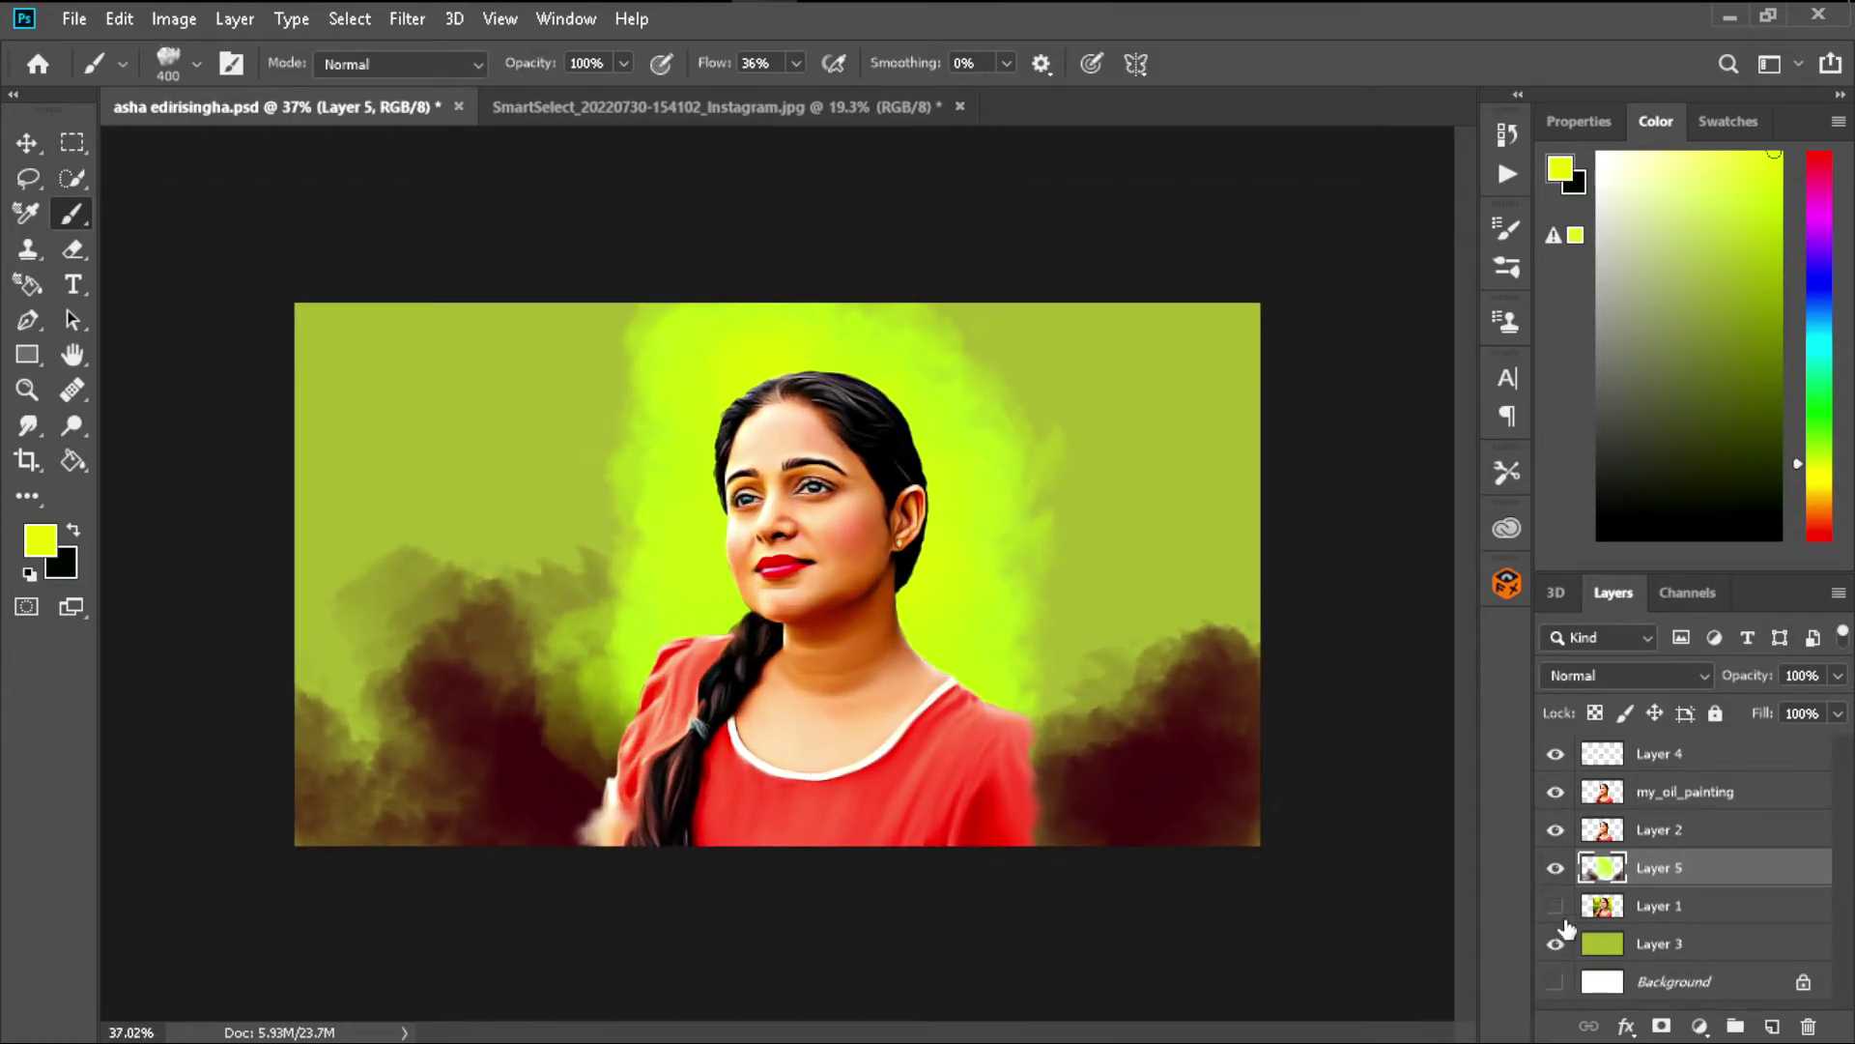
scroll(1189, 580, up, 1)
mouse_move(387, 464)
mouse_down()
mouse_move(290, 497)
mouse_move(415, 206)
mouse_move(560, 269)
mouse_up()
mouse_move(1305, 406)
mouse_down()
mouse_move(1237, 567)
mouse_move(1101, 476)
mouse_up()
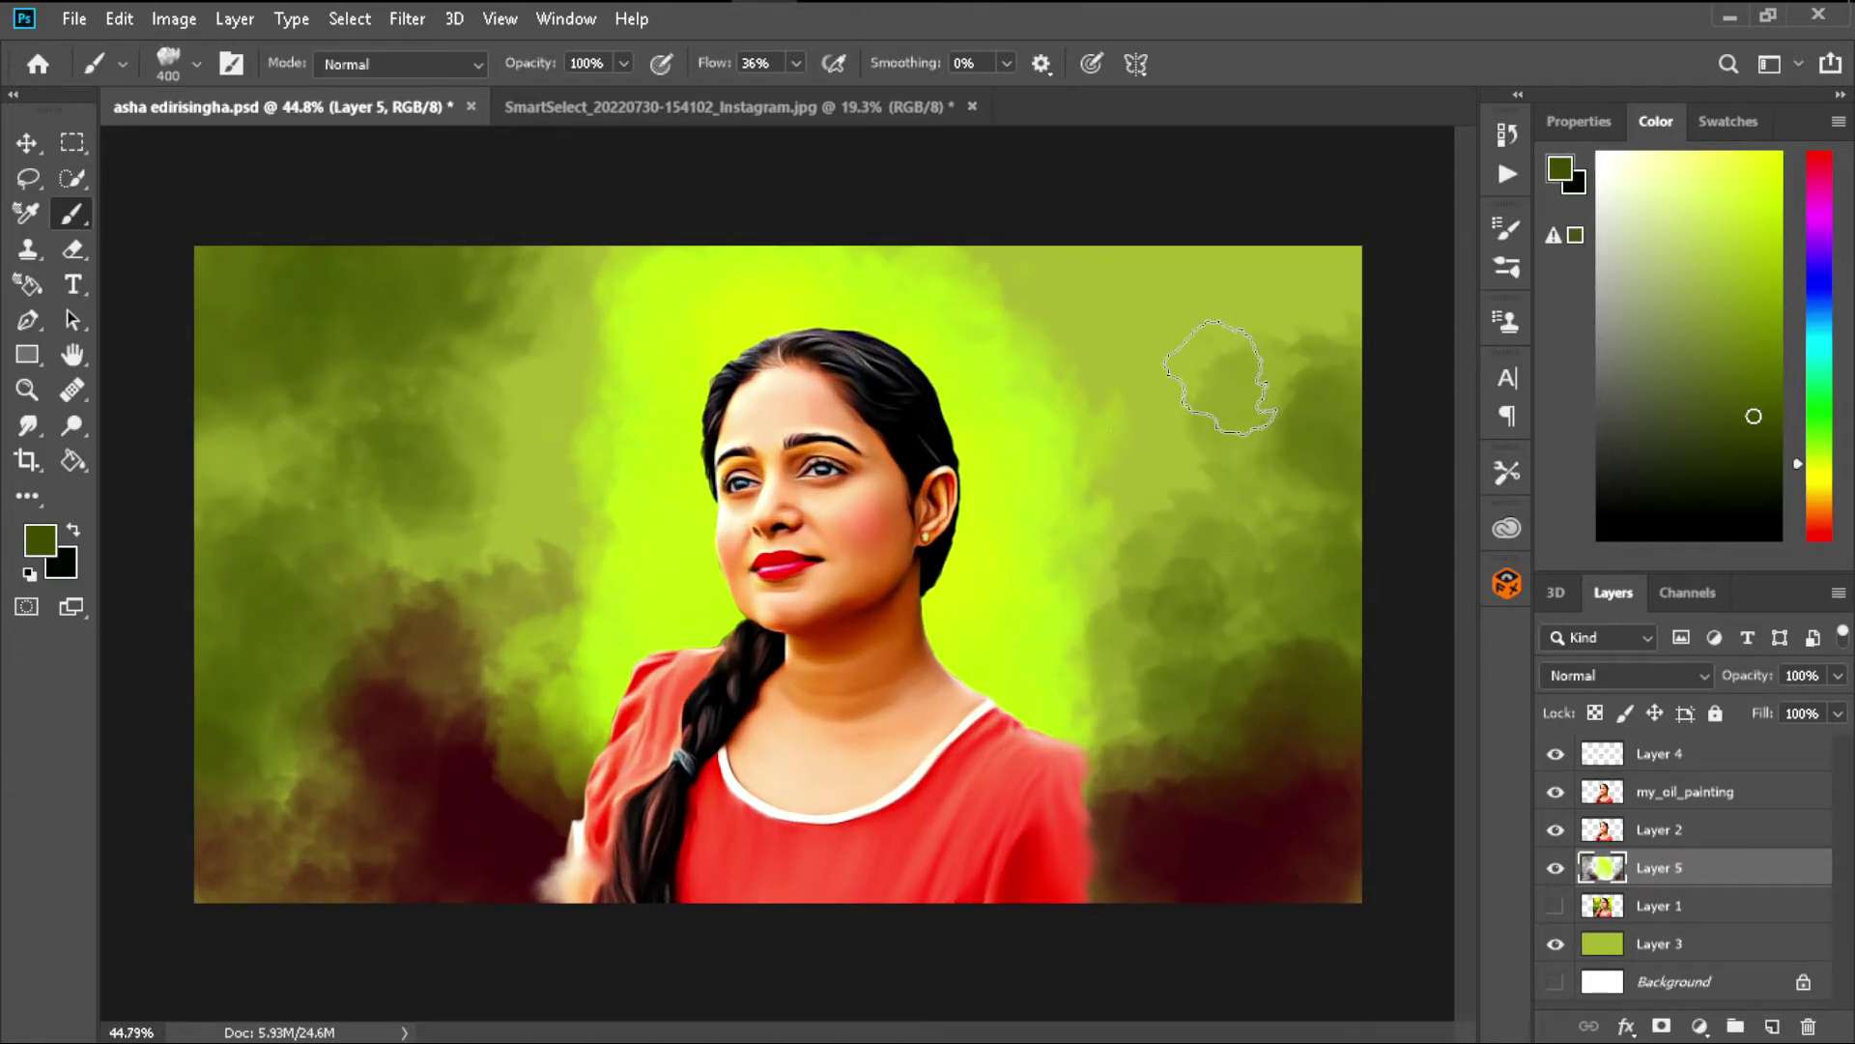
- Darken the left and right background with green, then cover the bottom-right corner in maroon
drag(1219, 377, 1317, 365)
mouse_move(241, 455)
mouse_down()
mouse_move(484, 290)
mouse_move(849, 247)
mouse_move(1076, 186)
mouse_move(663, 186)
mouse_move(531, 249)
mouse_move(1049, 406)
mouse_up()
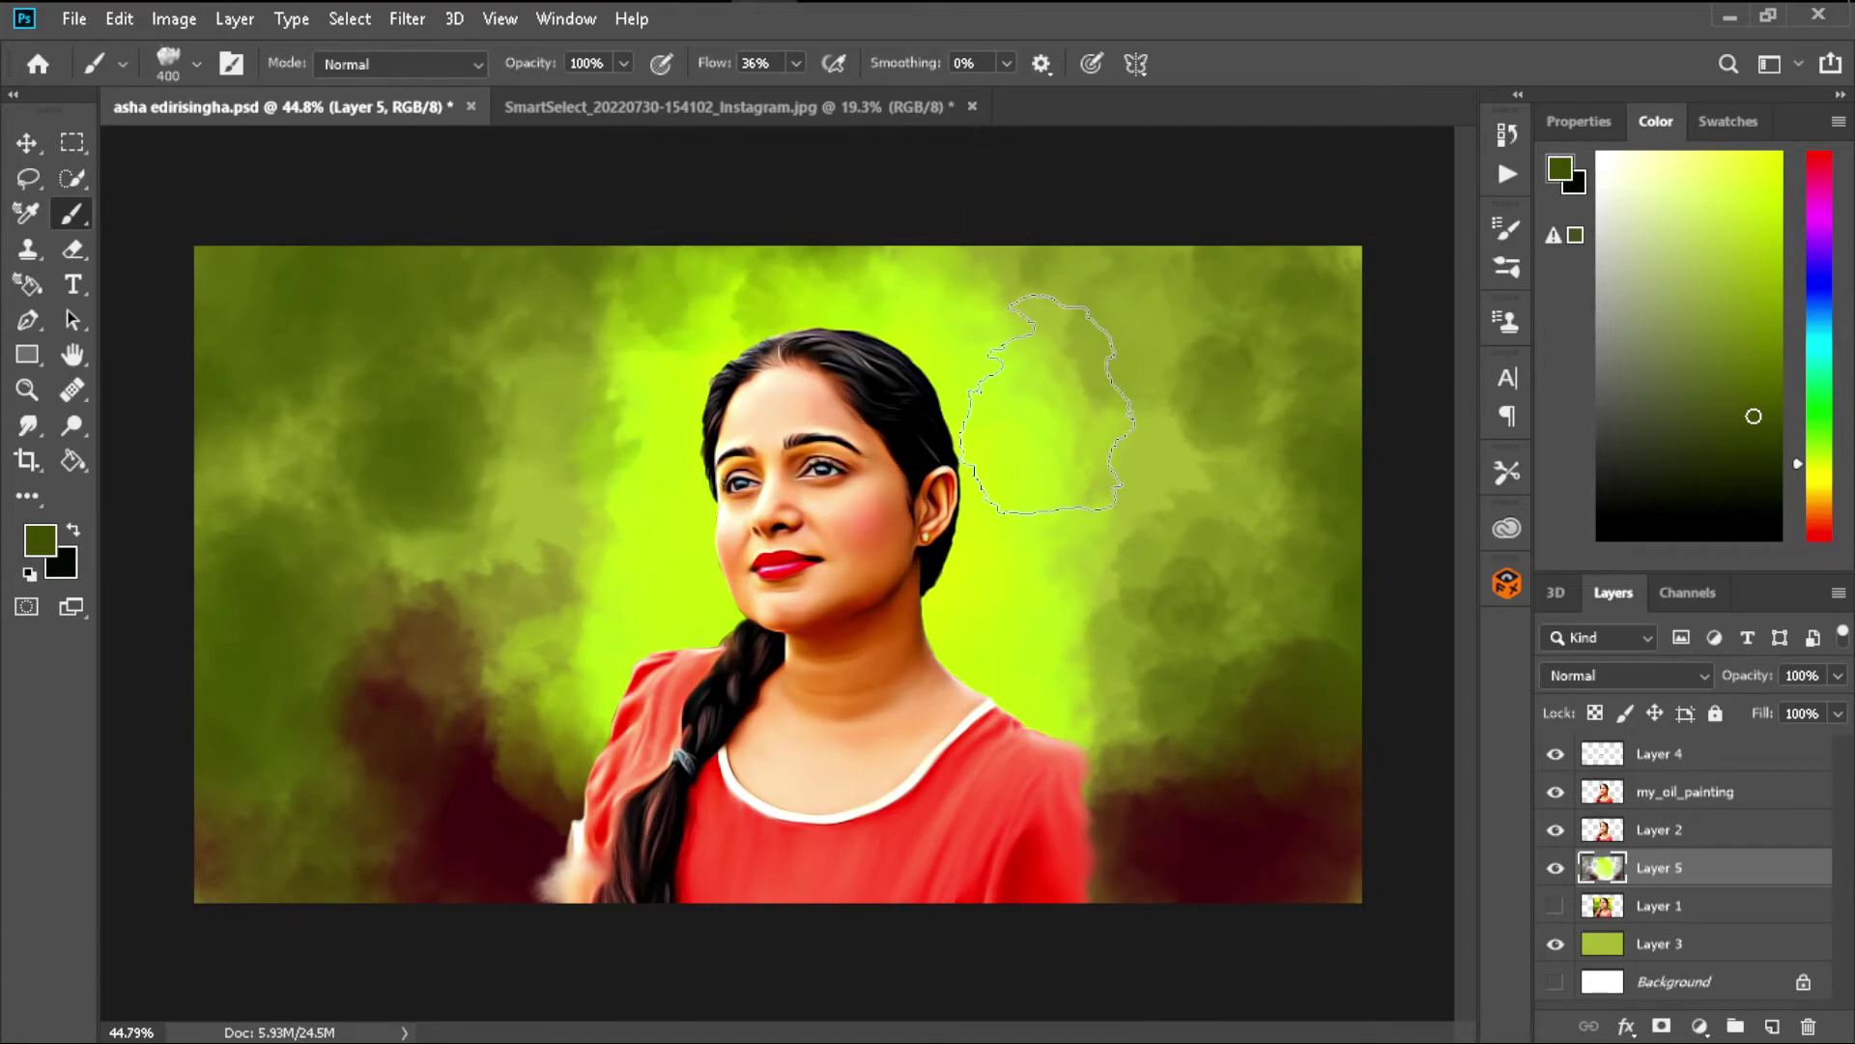
scroll(783, 583, up, 1)
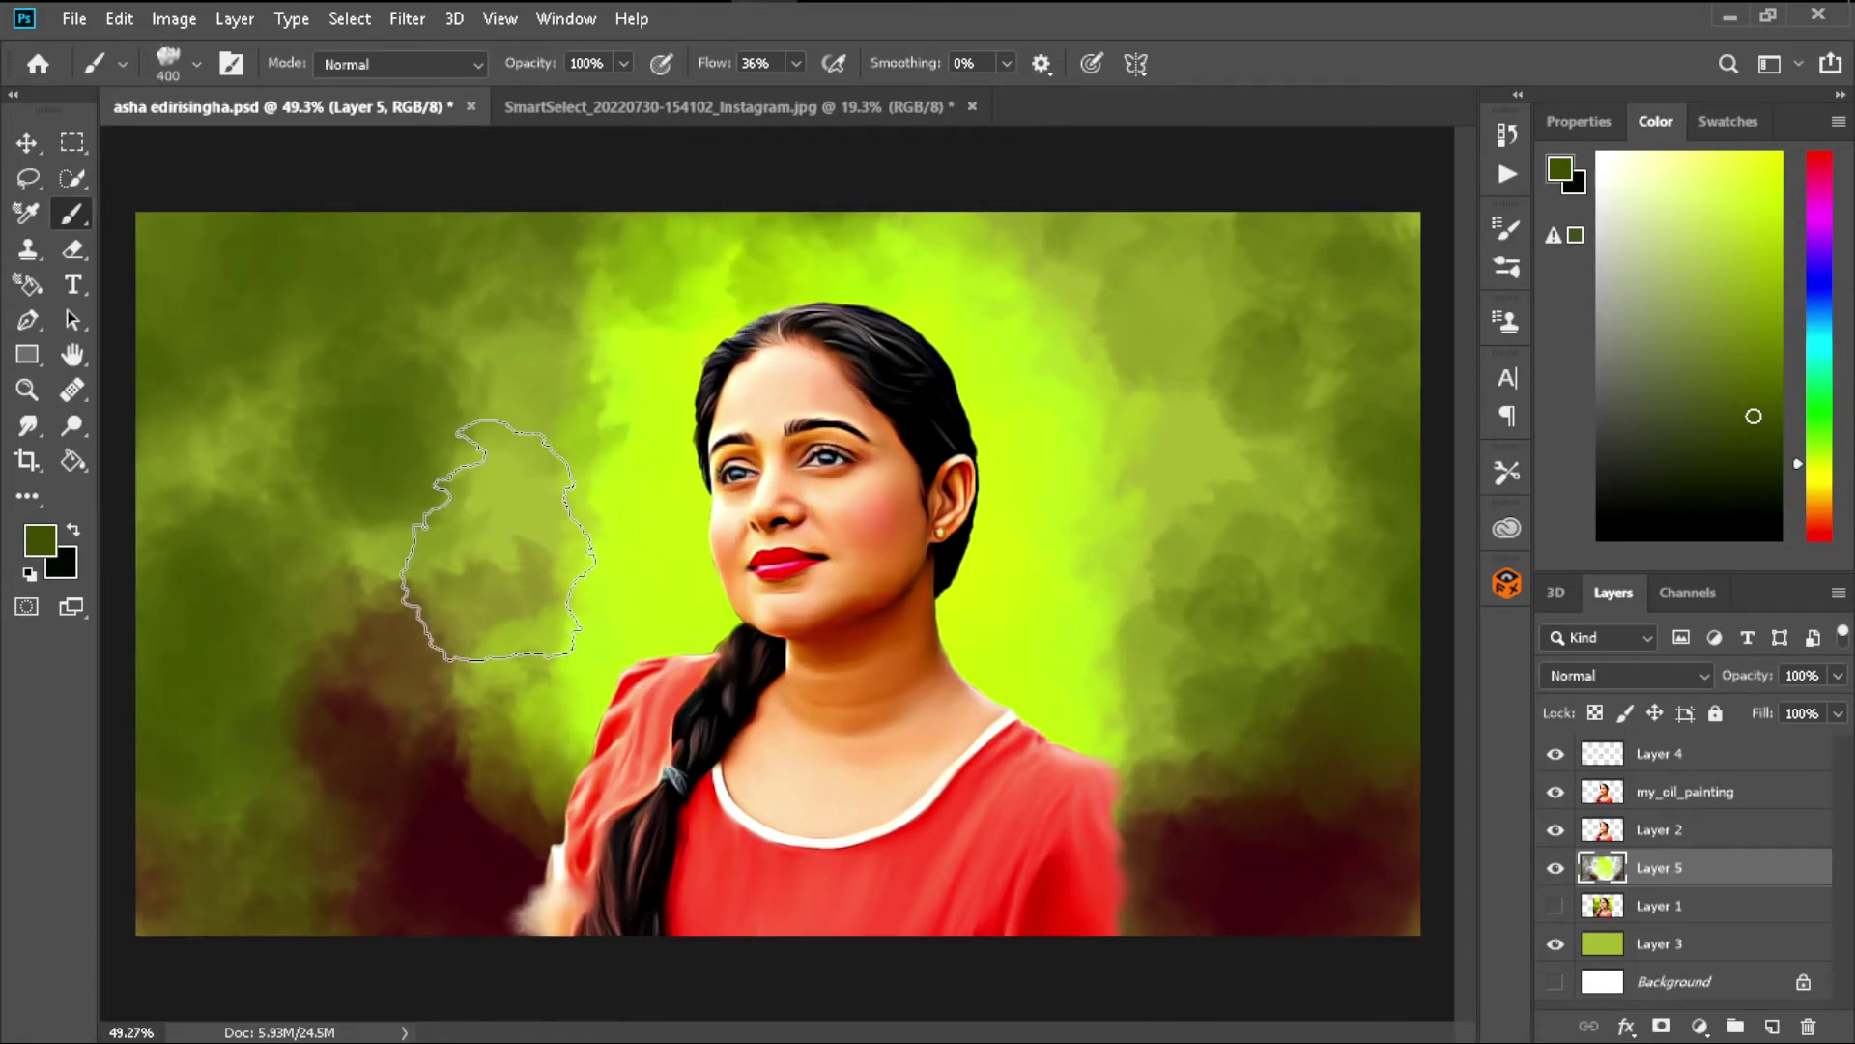
click(1821, 215)
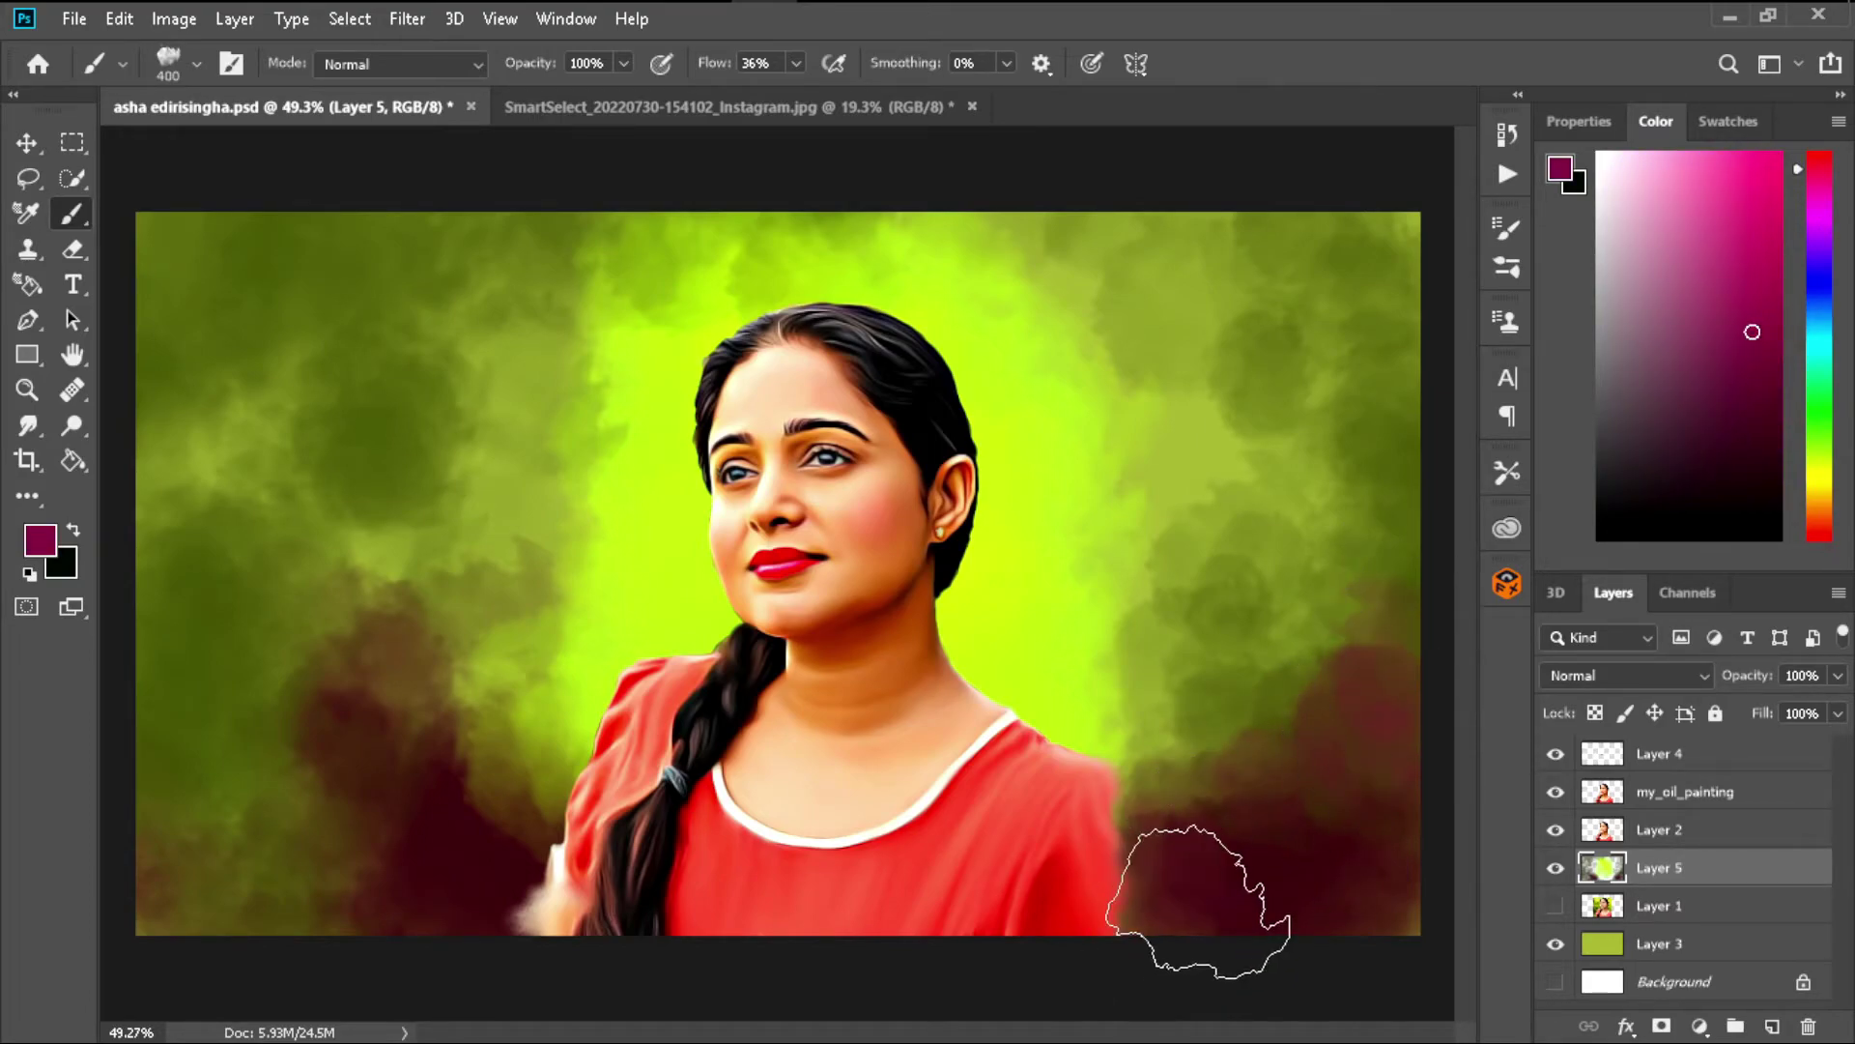
click(1388, 559)
mouse_move(1417, 906)
mouse_down()
mouse_move(1285, 953)
mouse_move(1338, 882)
mouse_up()
click(1751, 481)
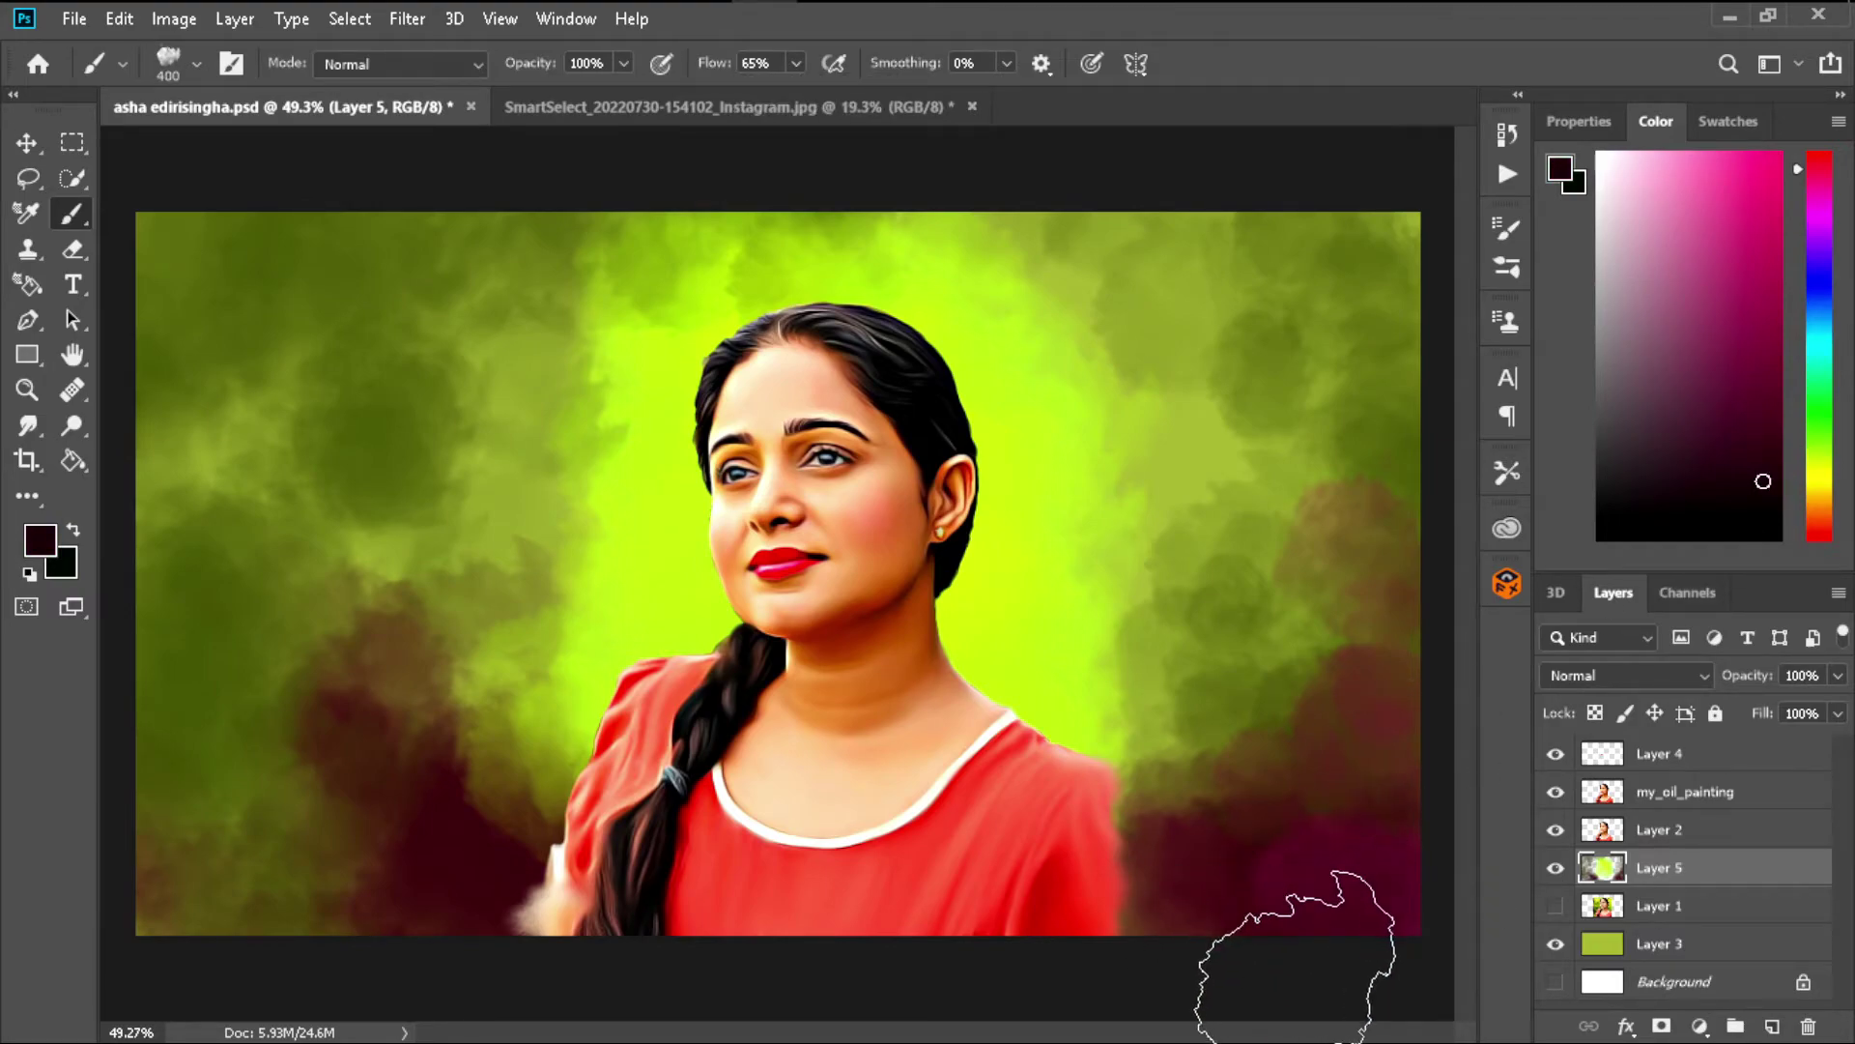
drag(1295, 956, 1140, 850)
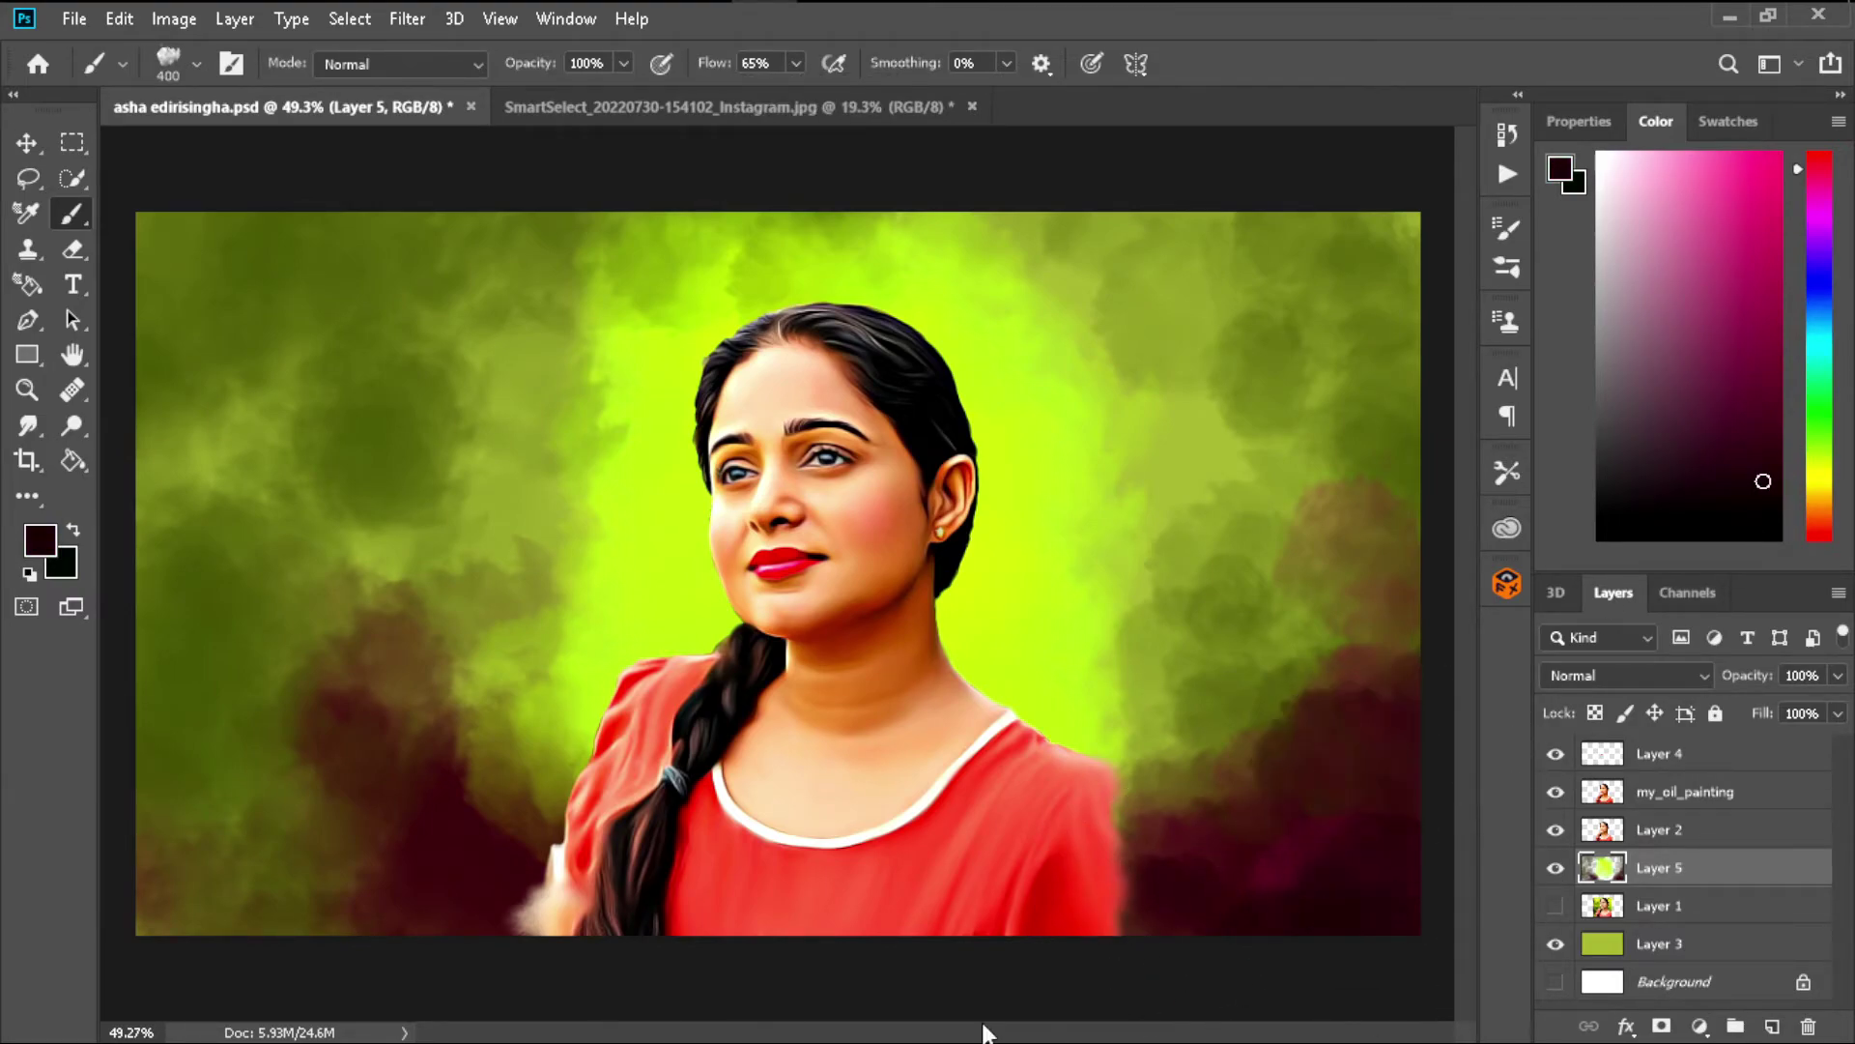
- Blend sampled olive green into the bottom-right and sides, and dab deeper maroon beside the shoulder
alt+click(207, 744)
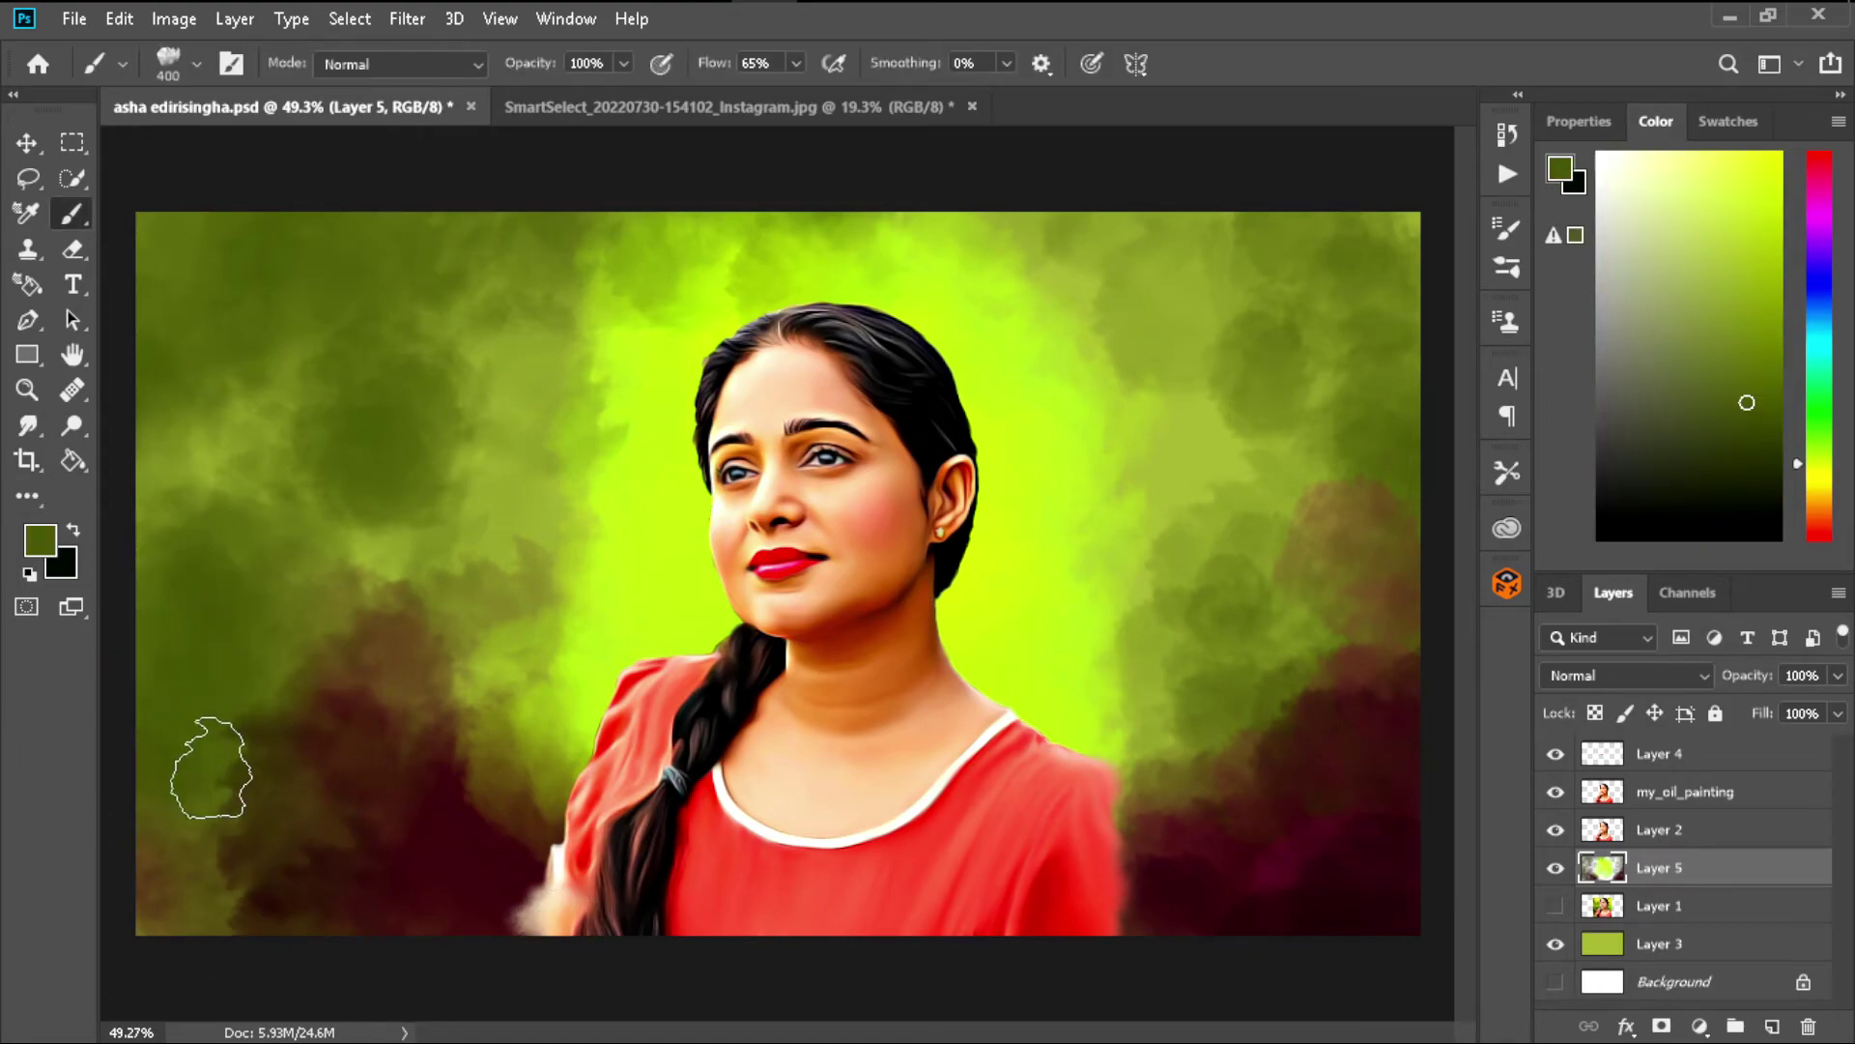
drag(1450, 891, 1381, 538)
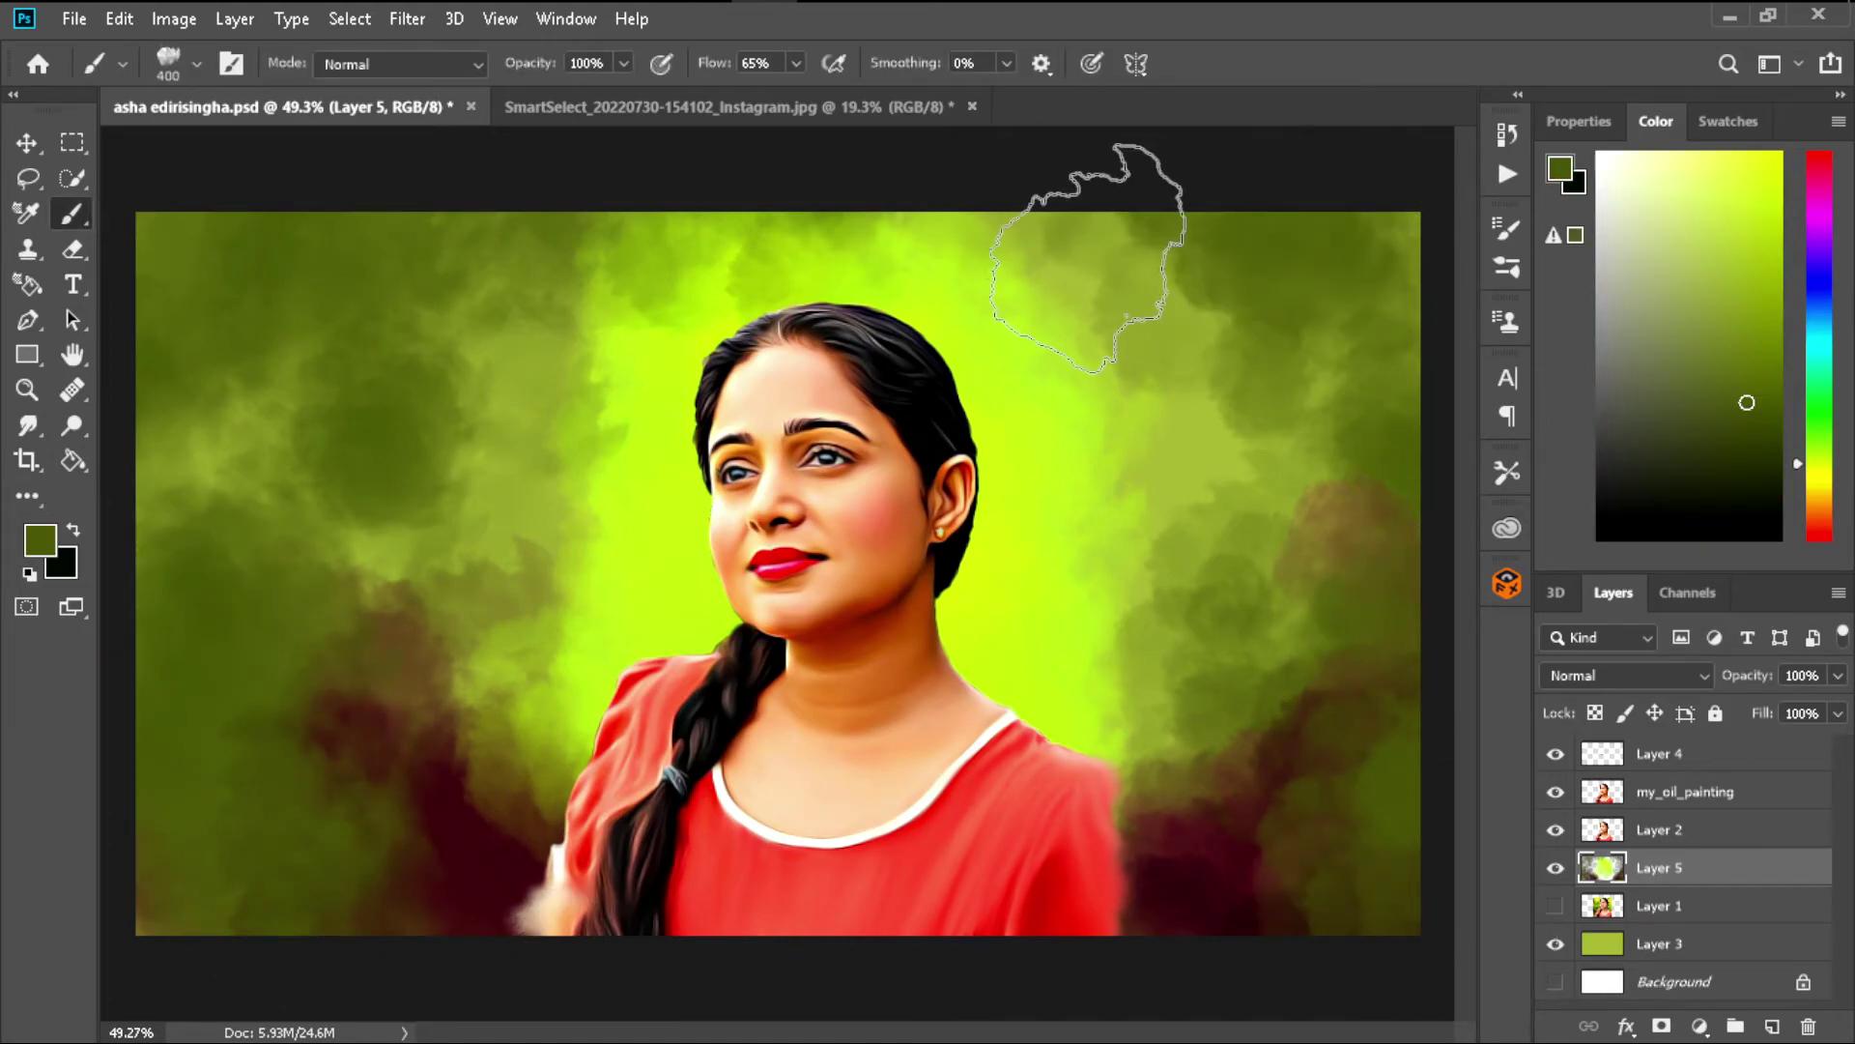
drag(510, 394, 560, 425)
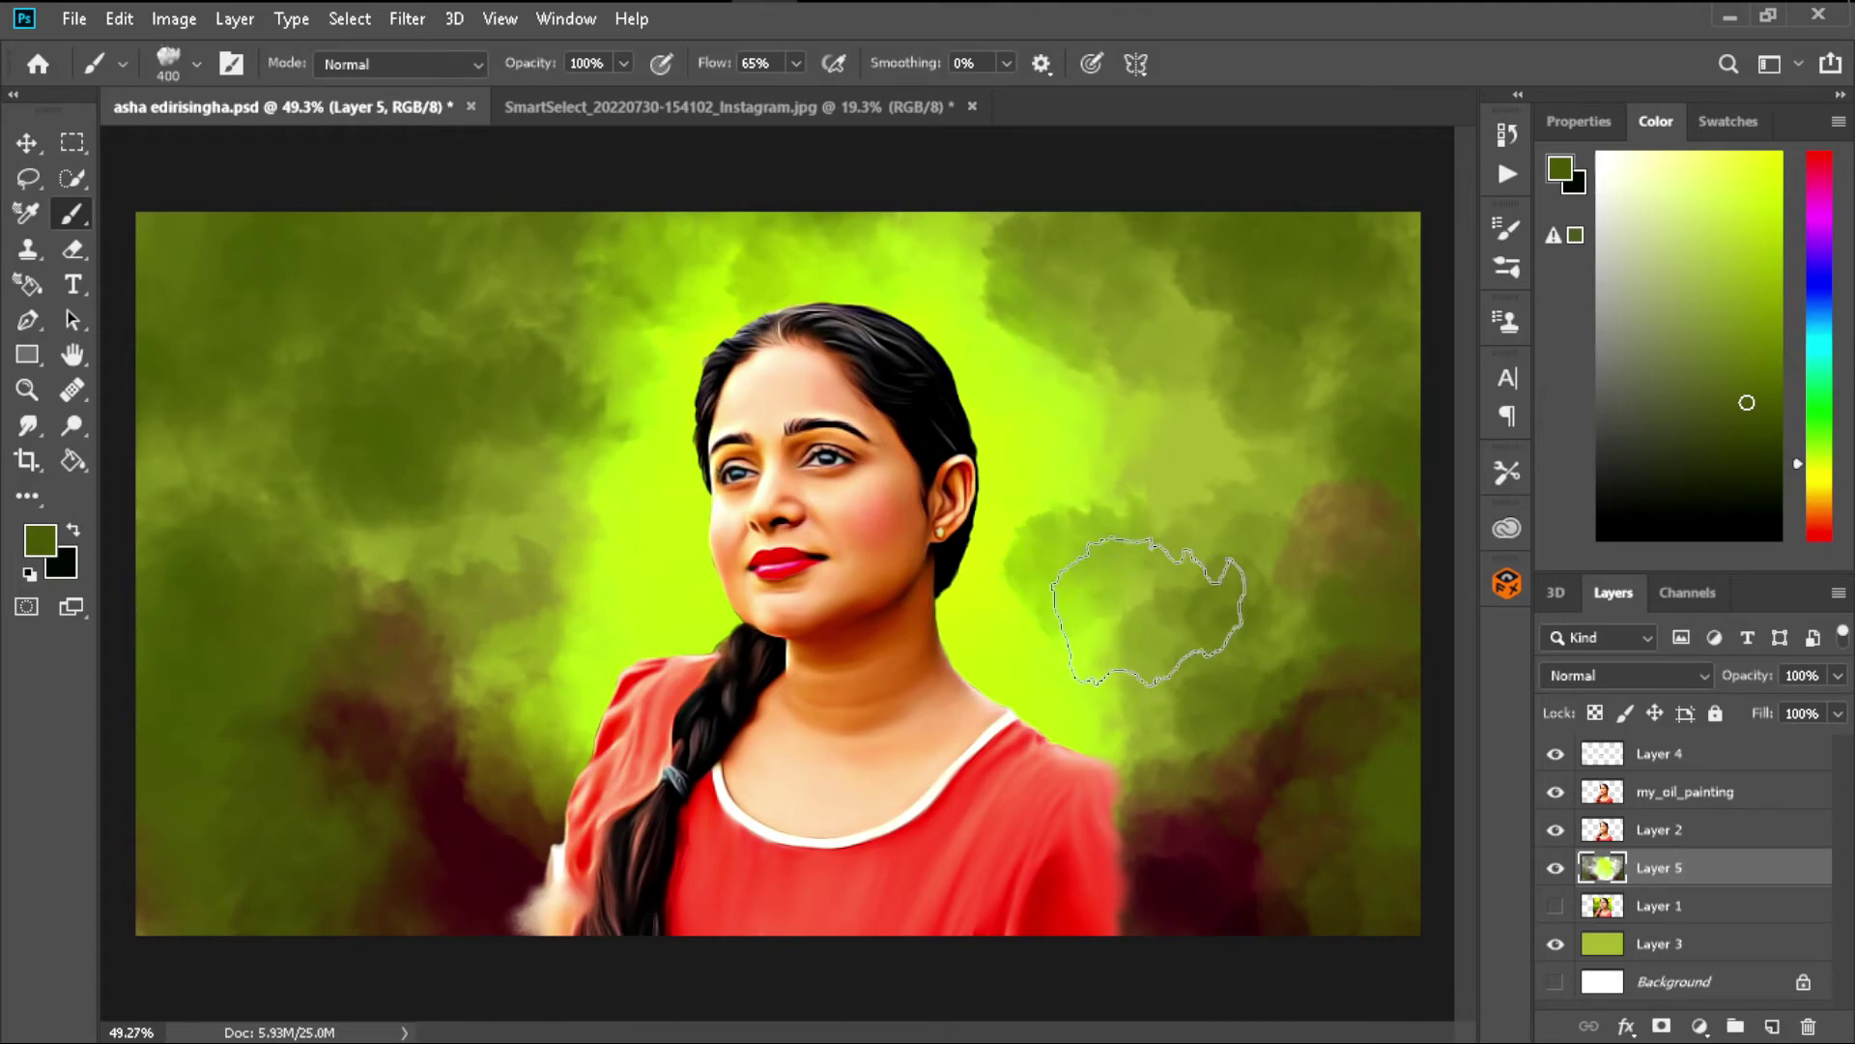
drag(1150, 609, 1188, 580)
alt+scroll(1140, 802, down, 1)
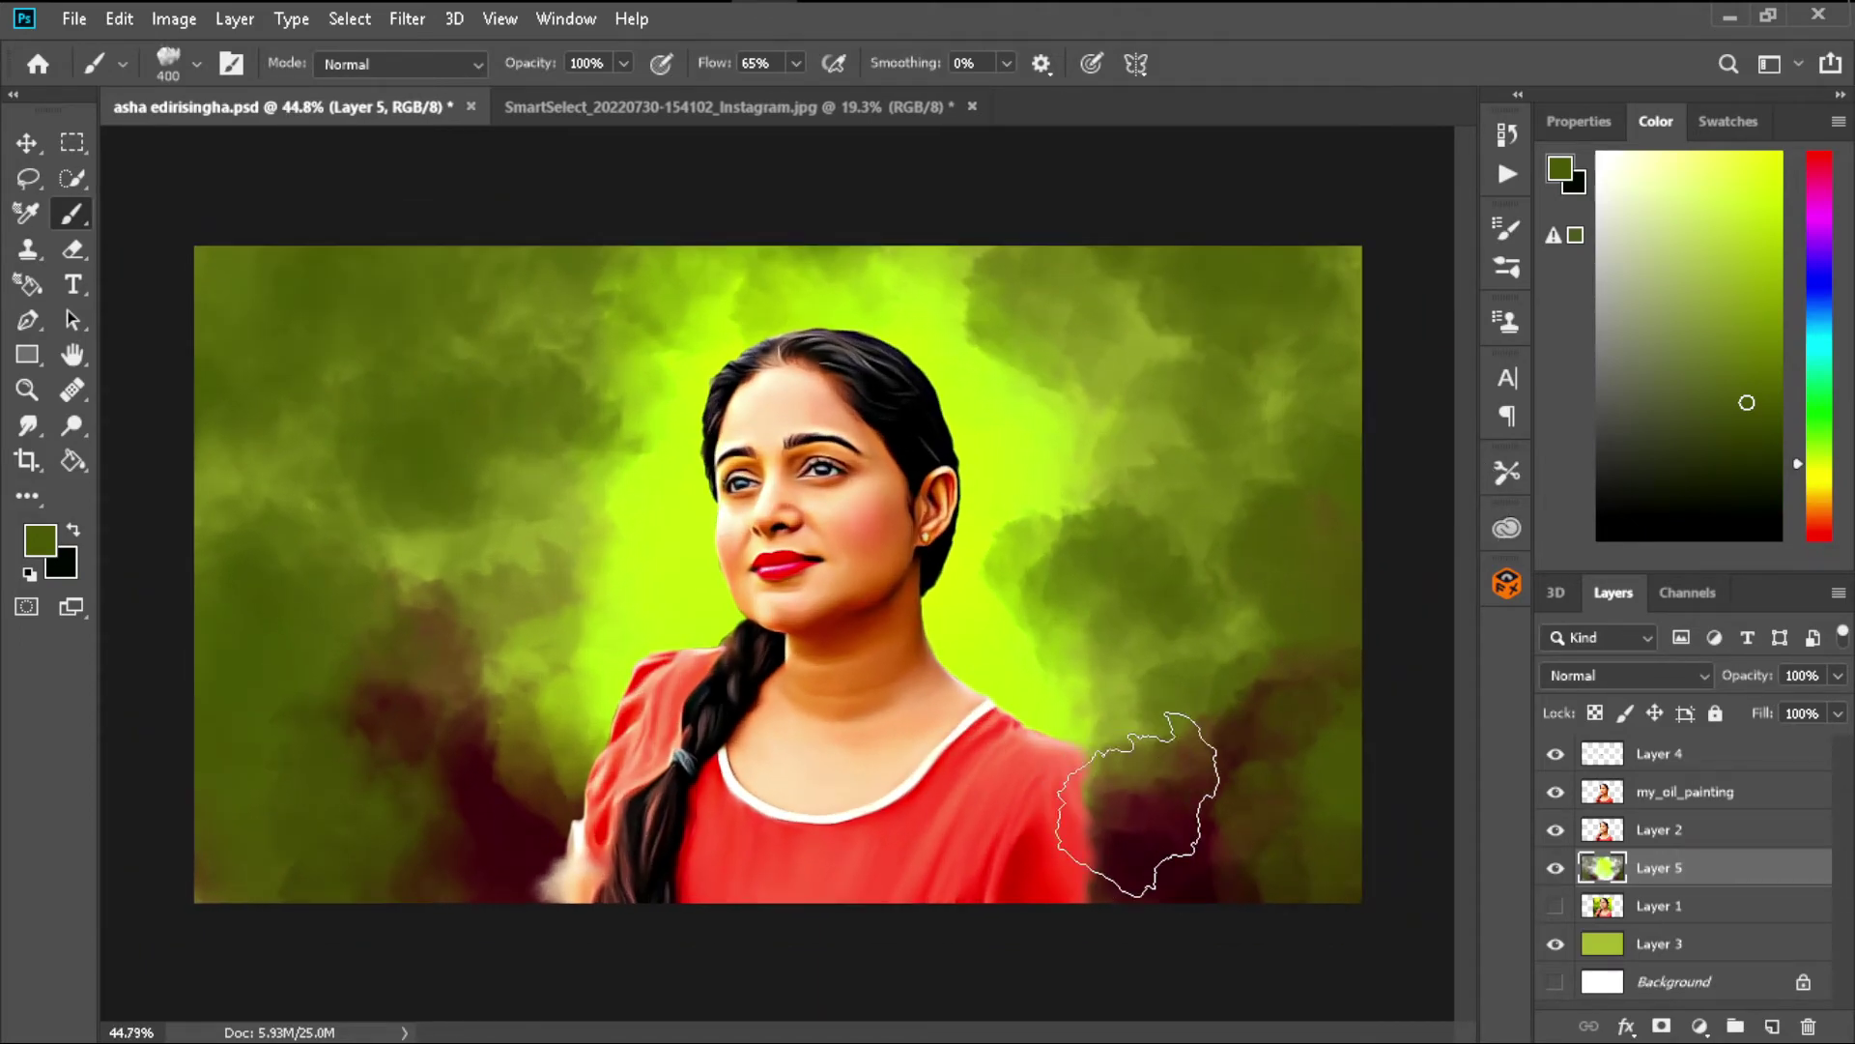
alt+click(1307, 735)
alt+click(1268, 833)
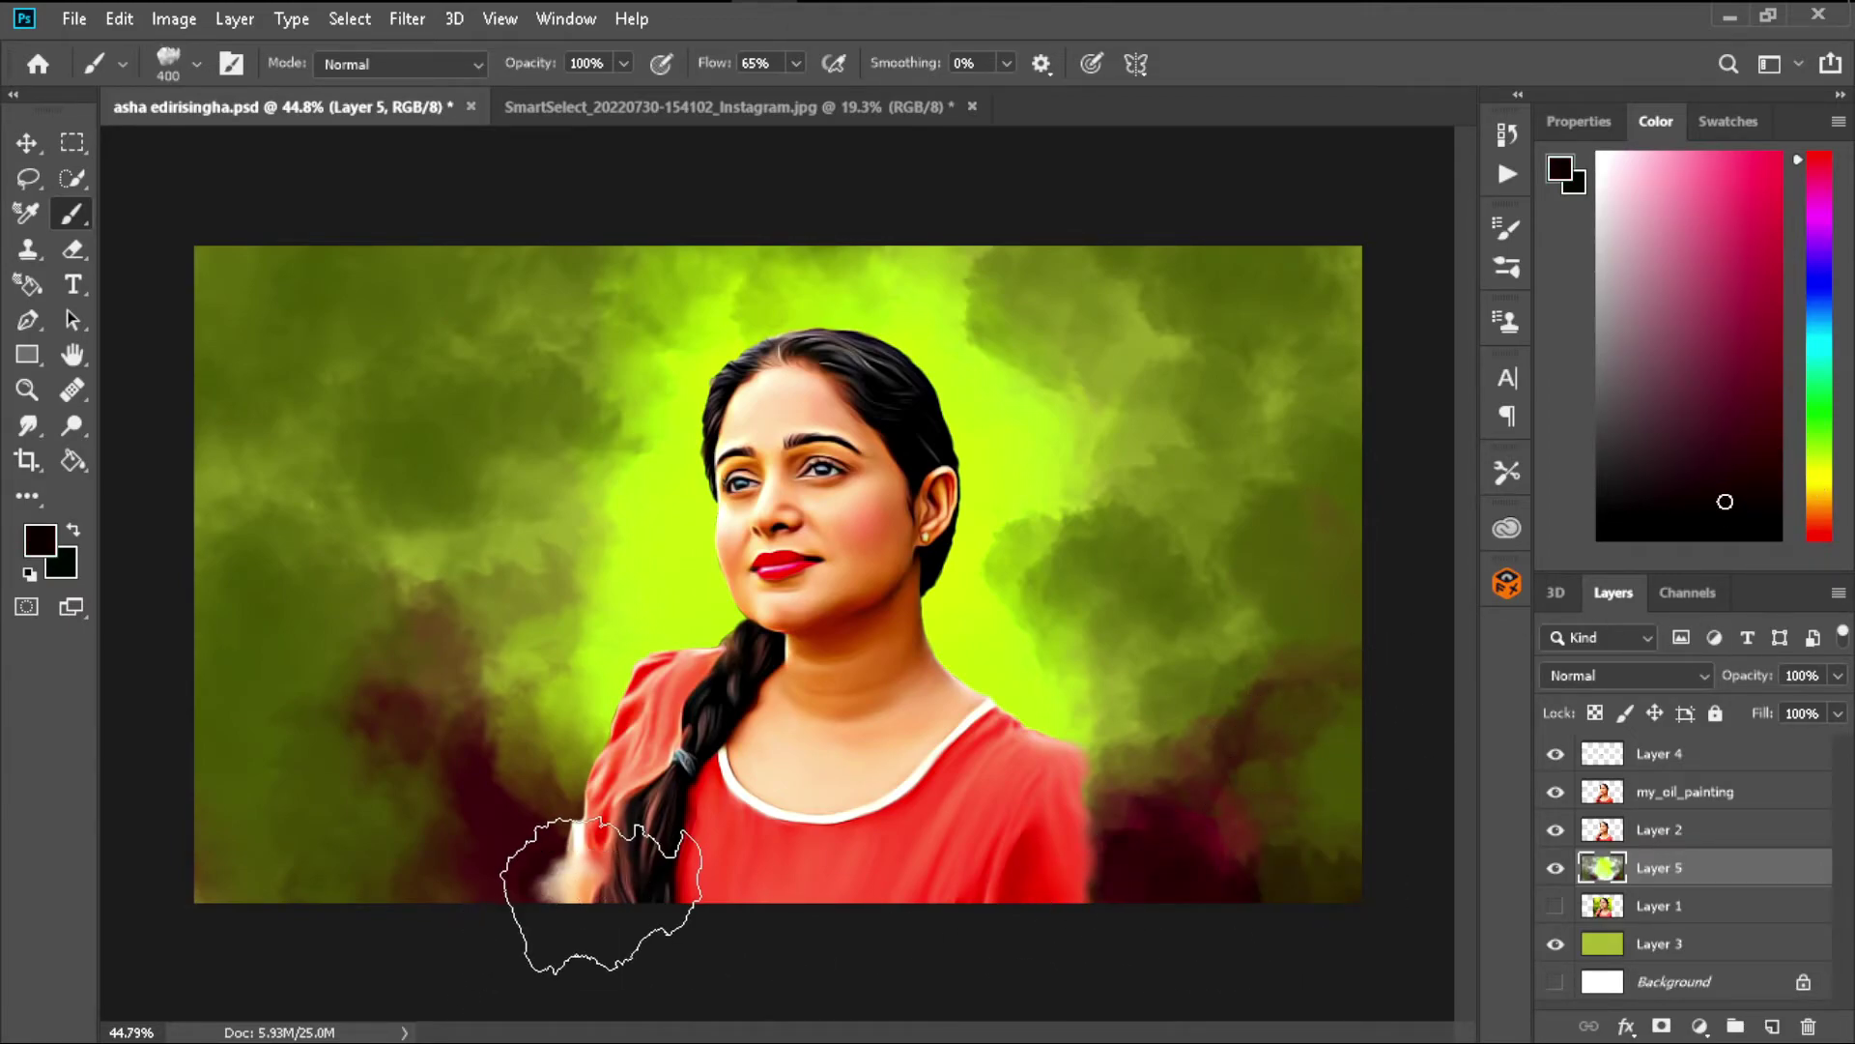
click(1082, 783)
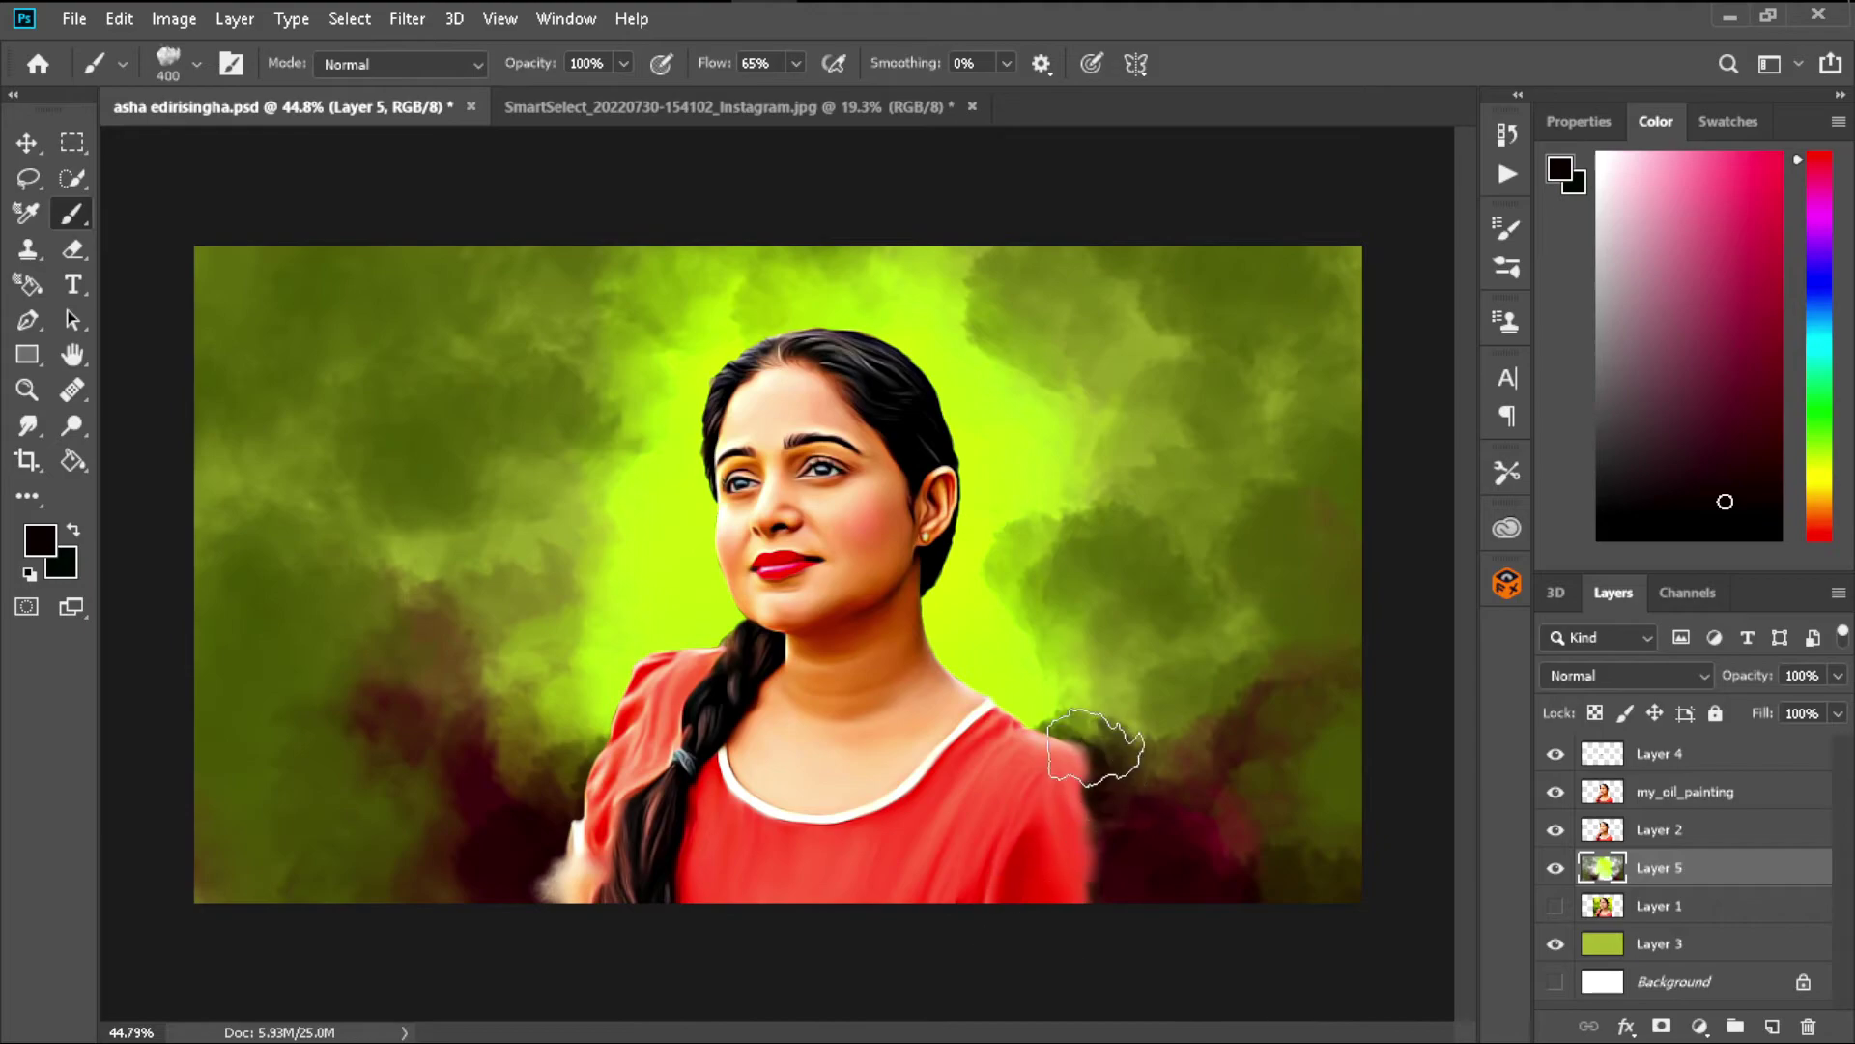
- Adjust brush flow, shrink the brush, and deepen the maroon in the lower-left background
alt+click(1092, 773)
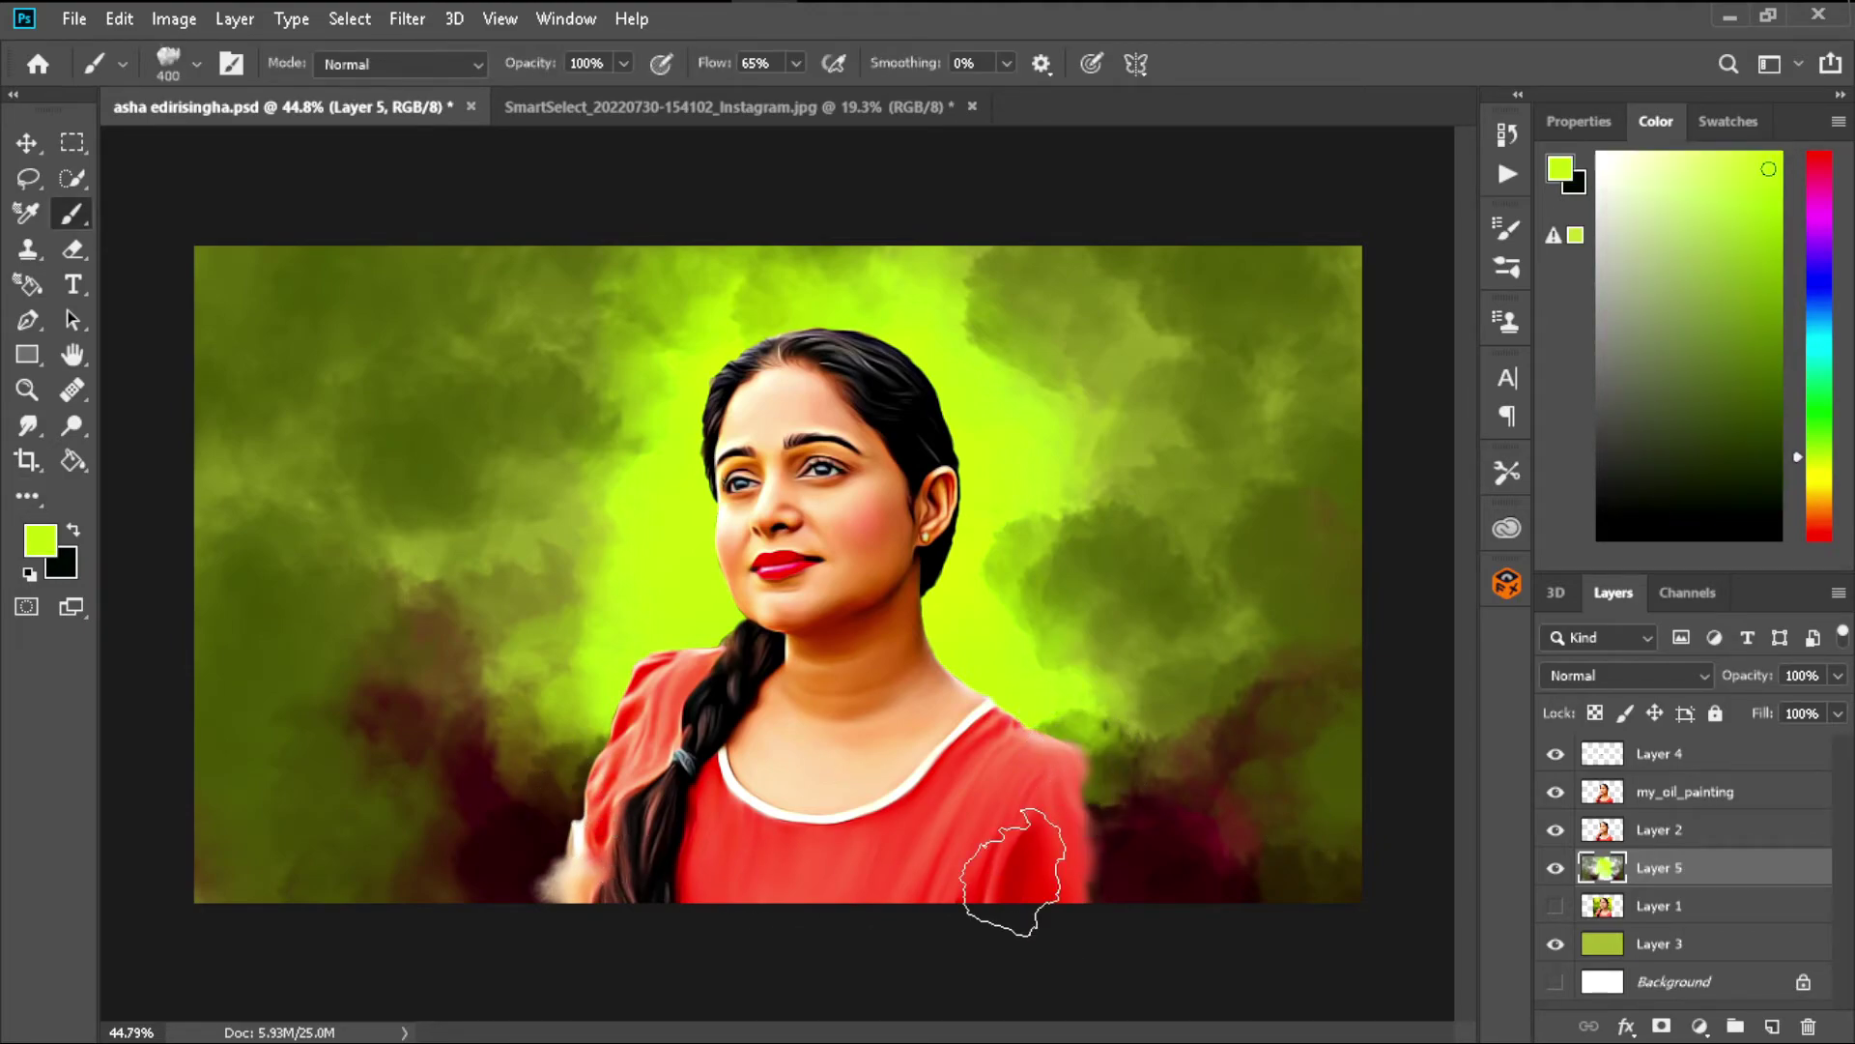
scroll(993, 851, up, 1)
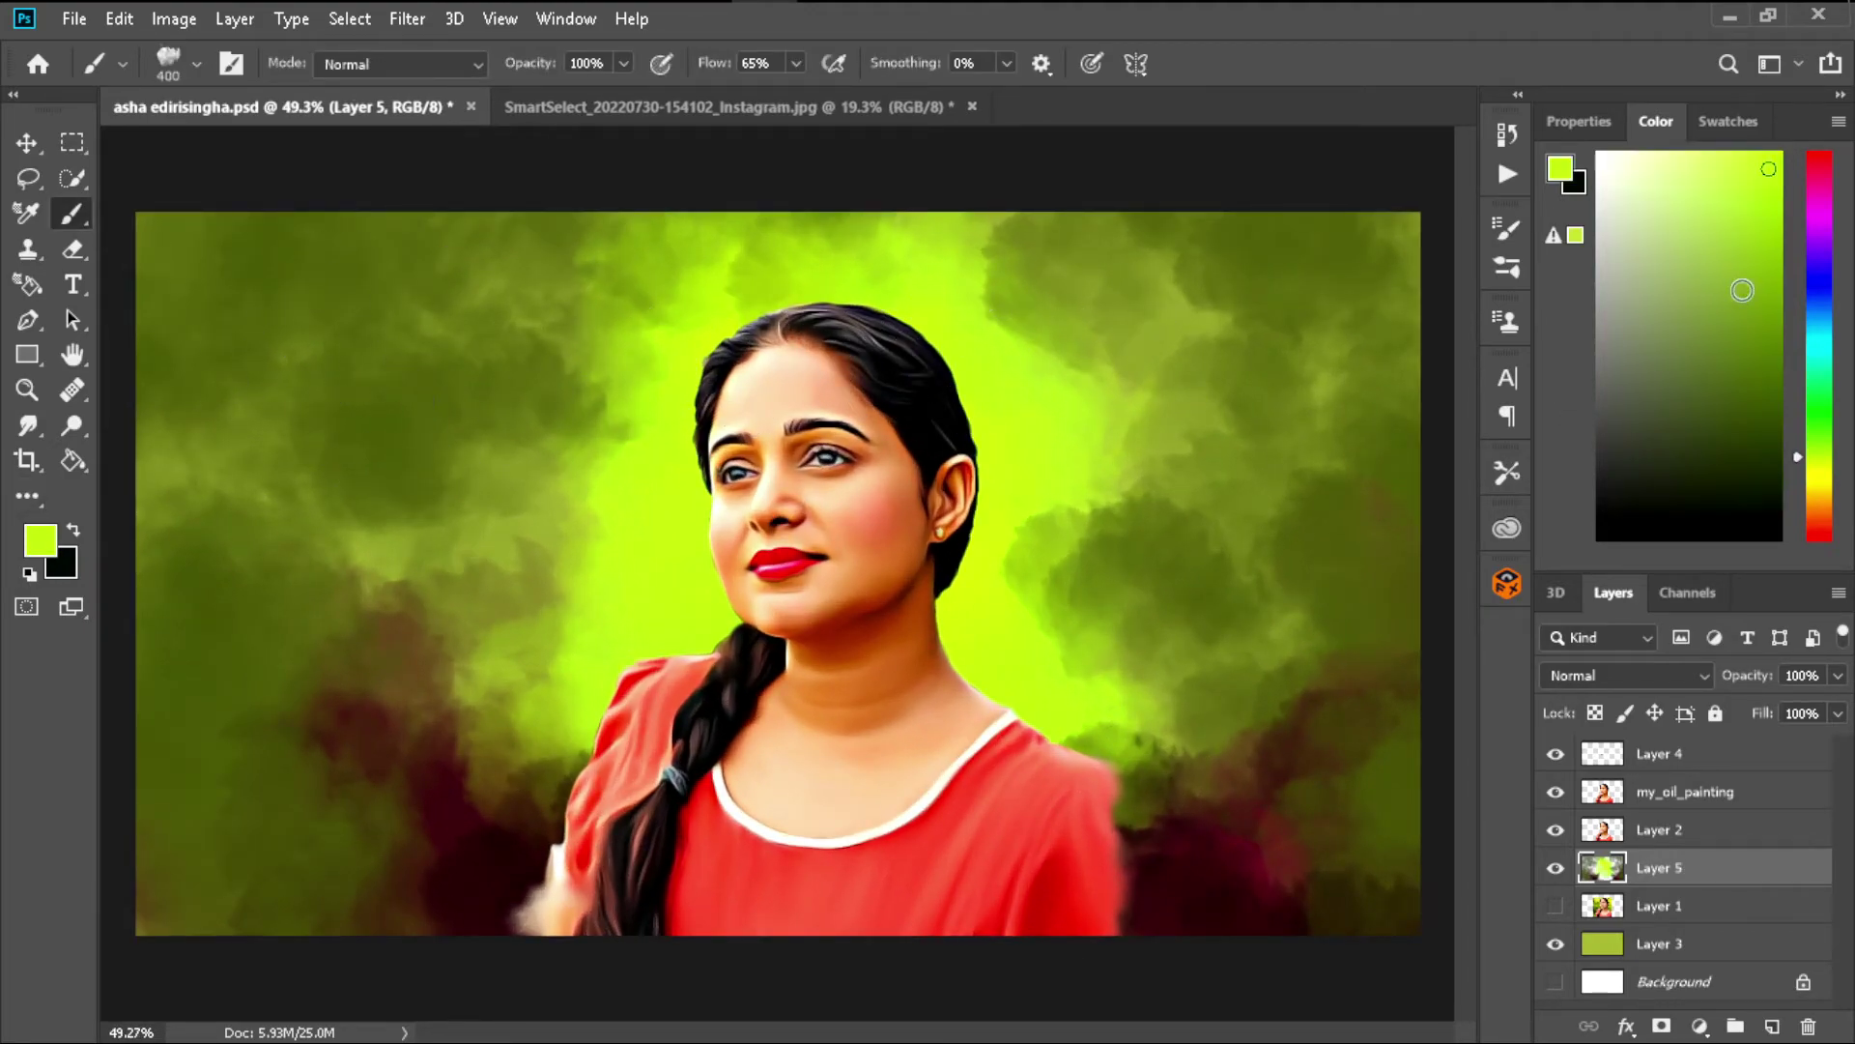
alt+click(1199, 307)
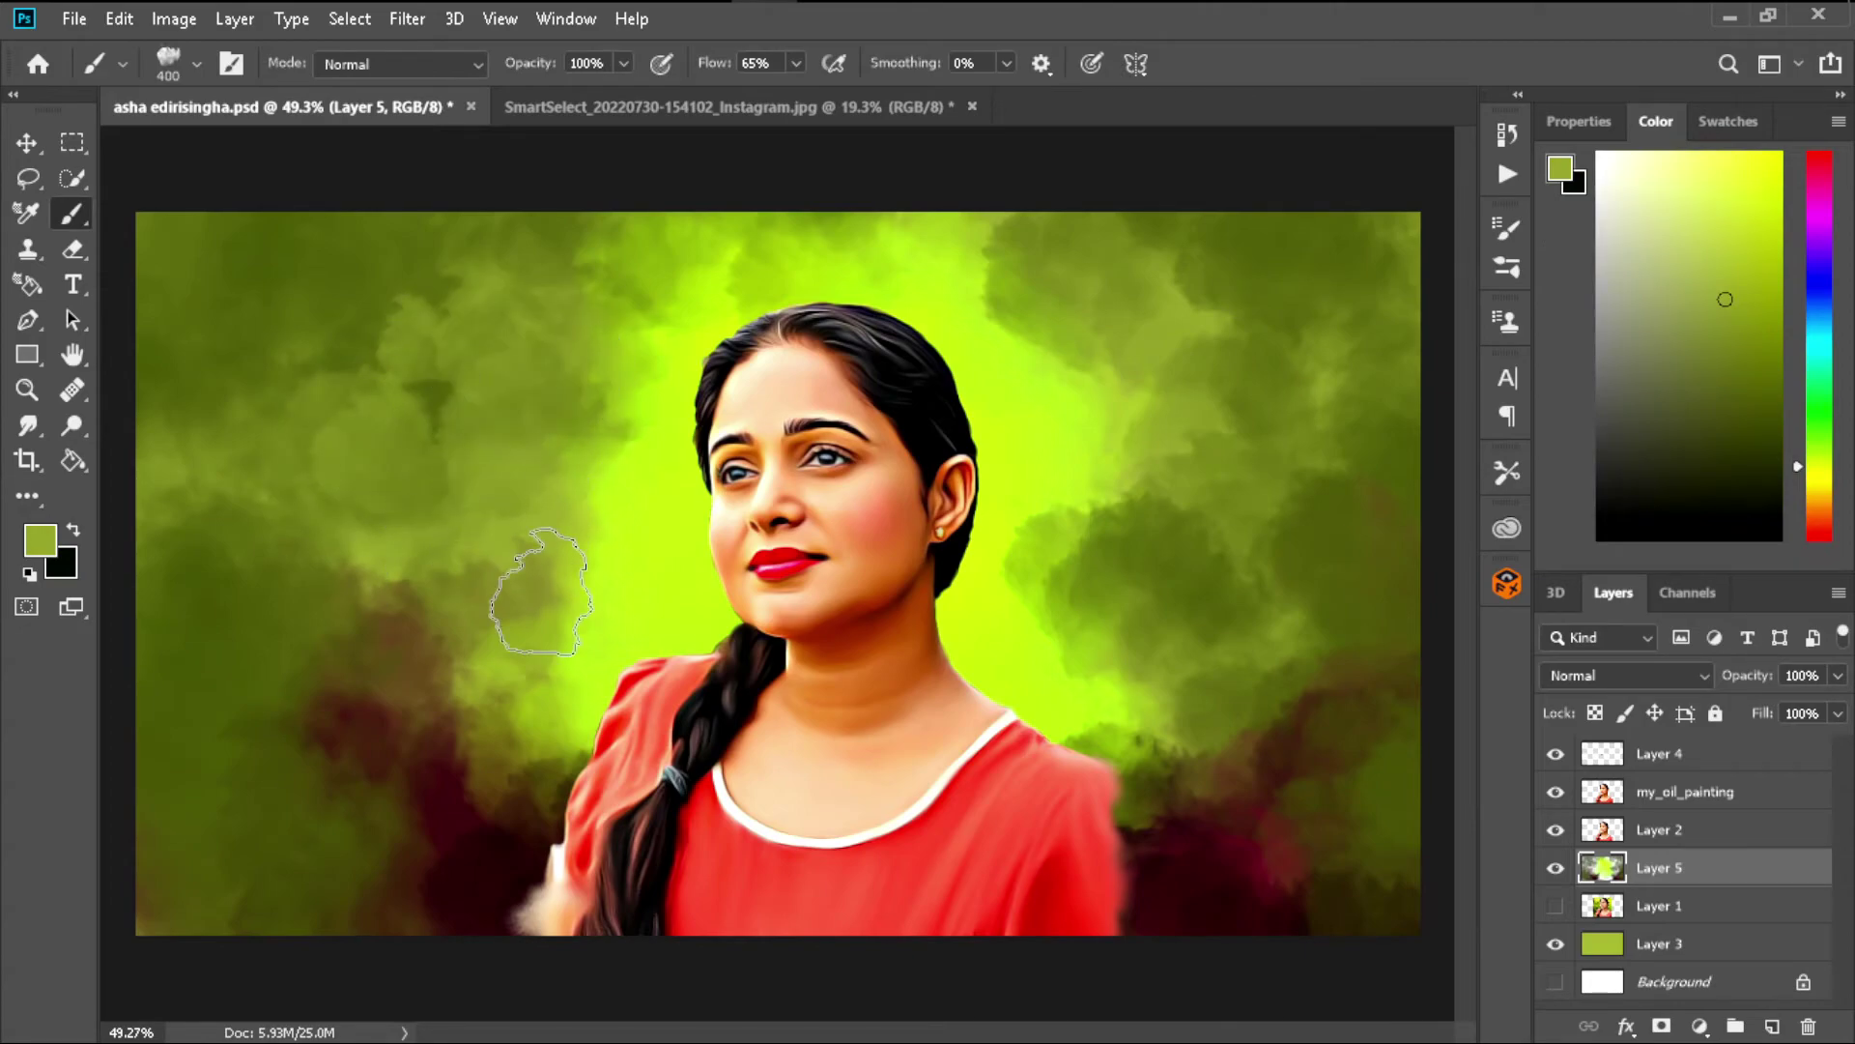
alt+click(344, 290)
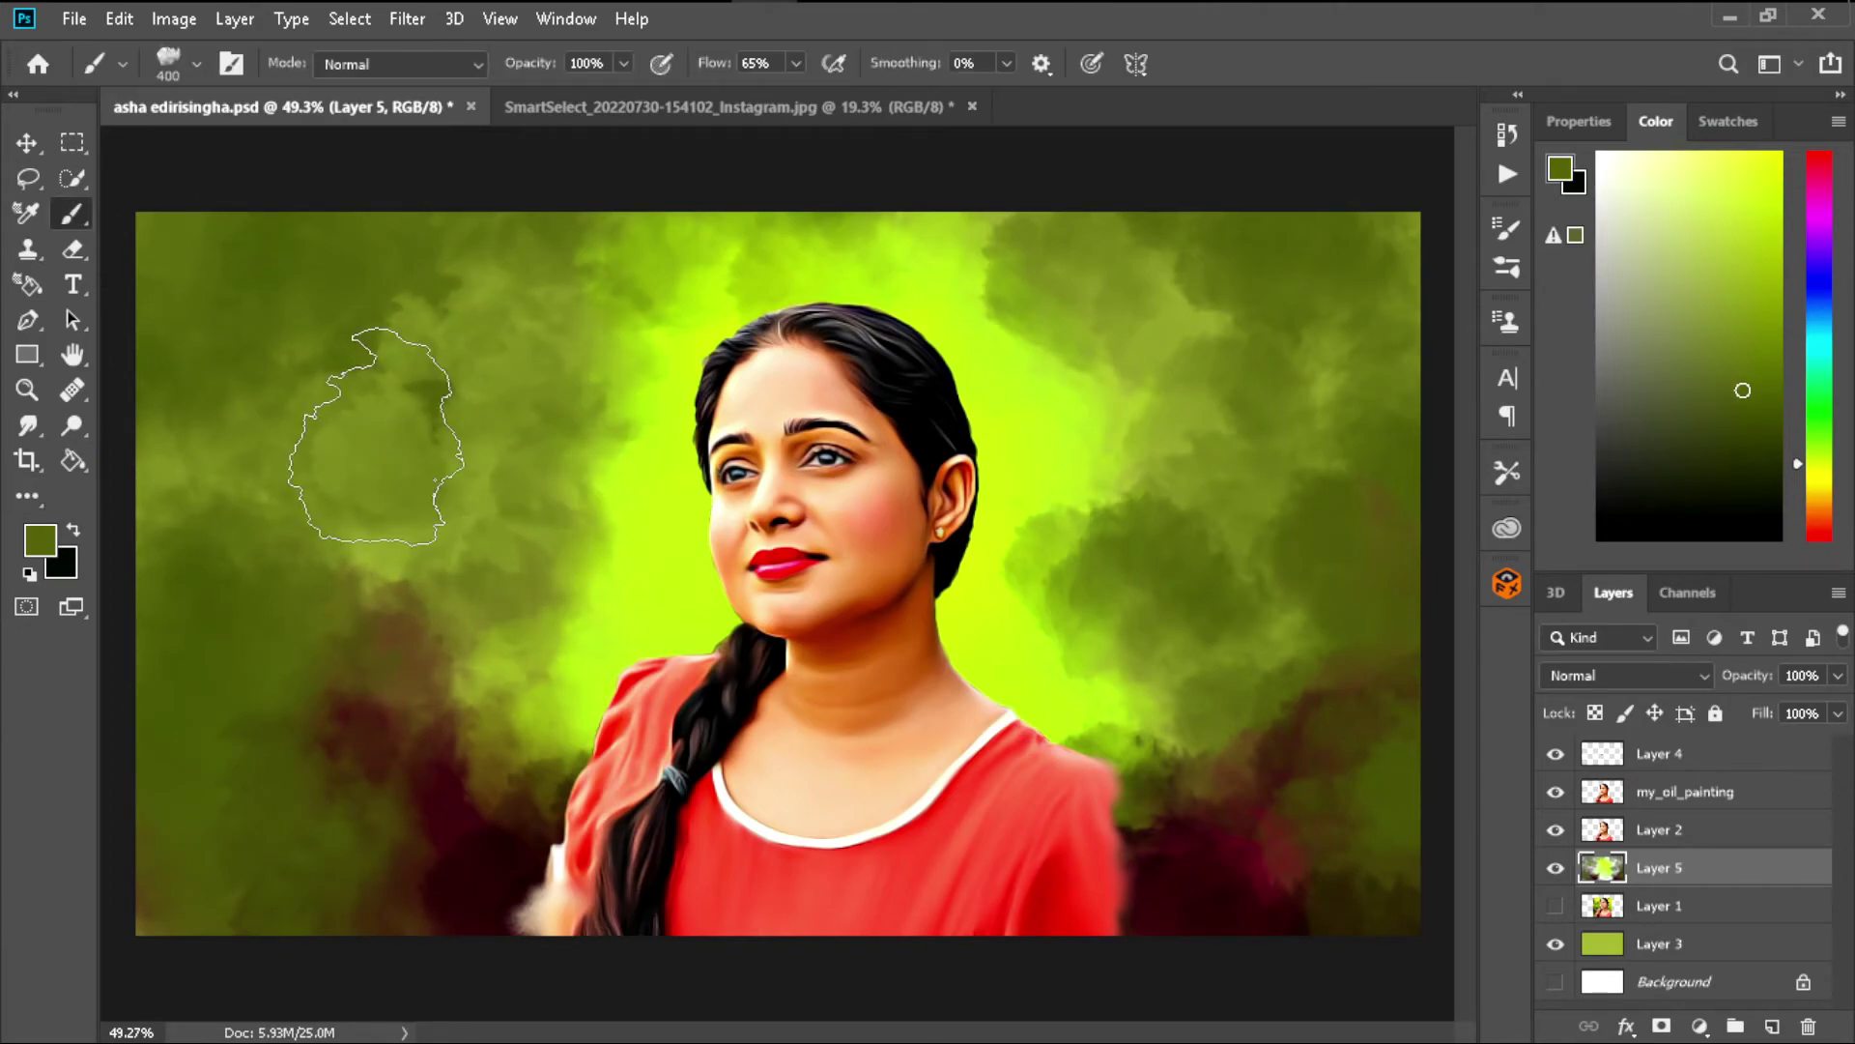
click(796, 64)
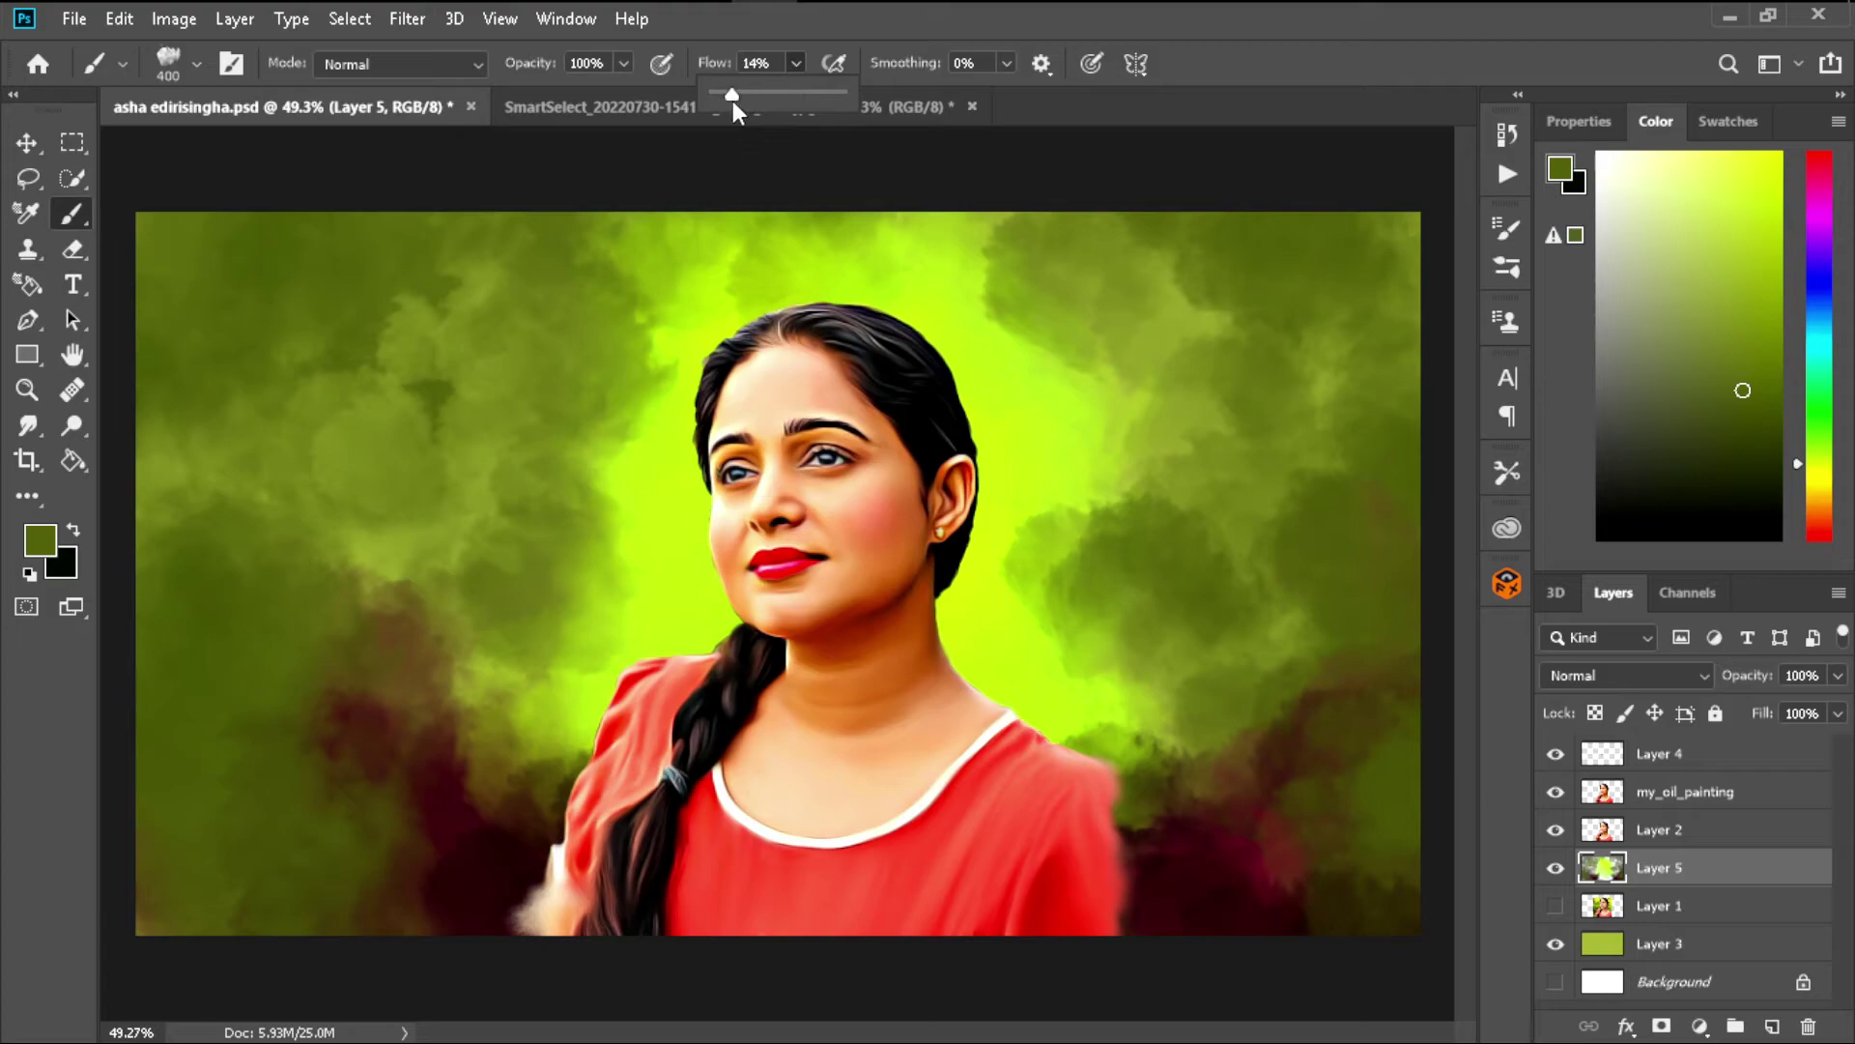
alt+click(435, 850)
key(bracketleft)
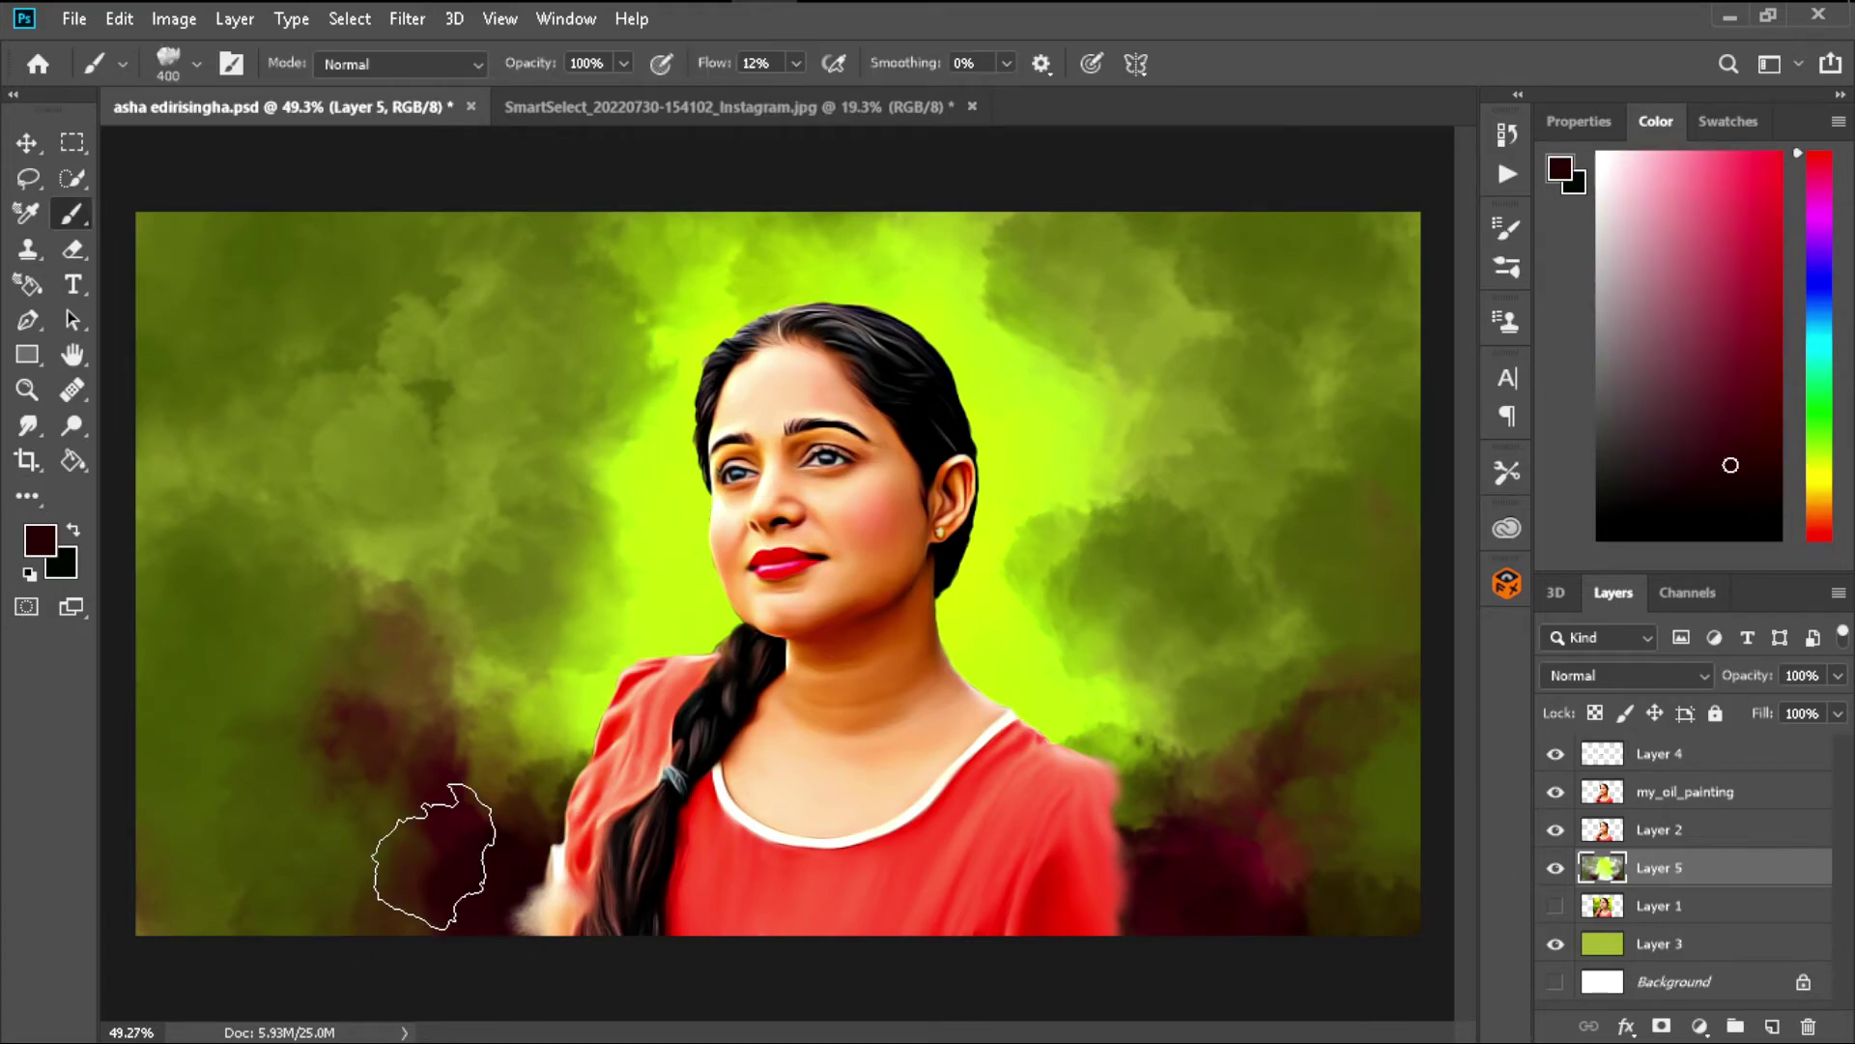
key(bracketleft)
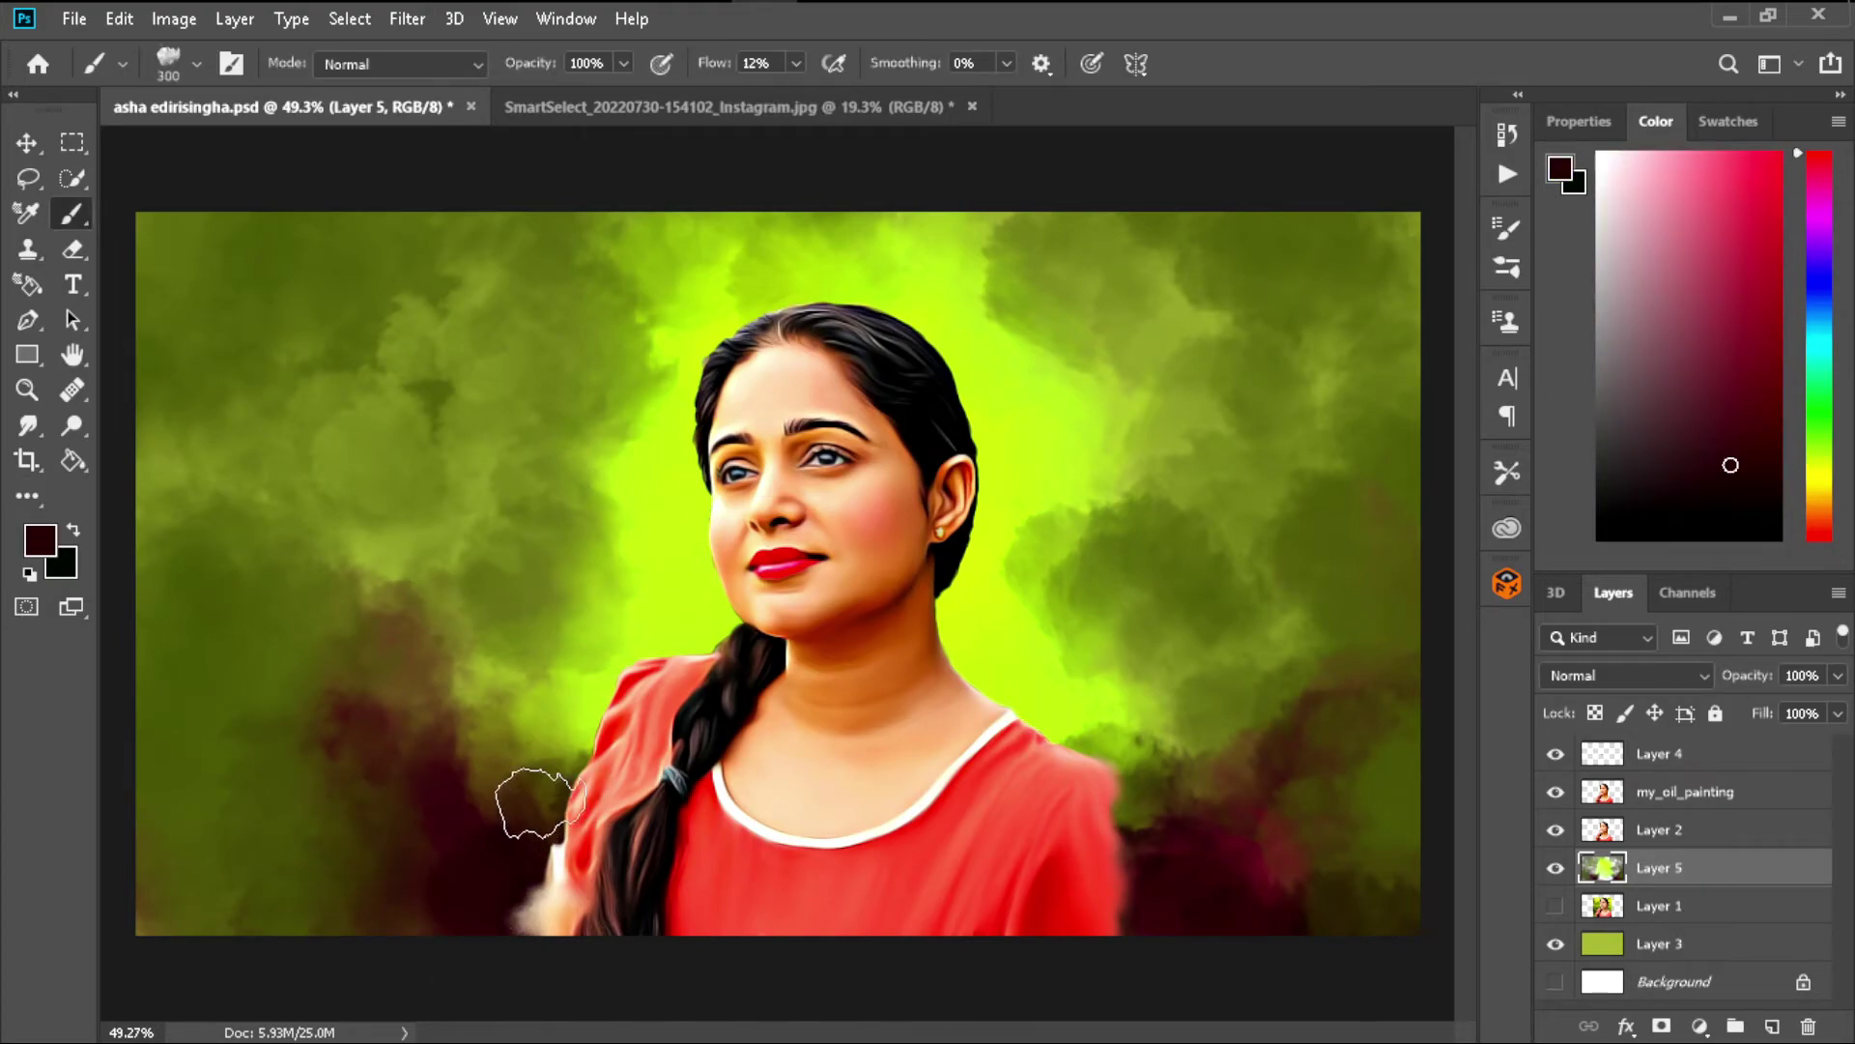
drag(518, 766, 496, 786)
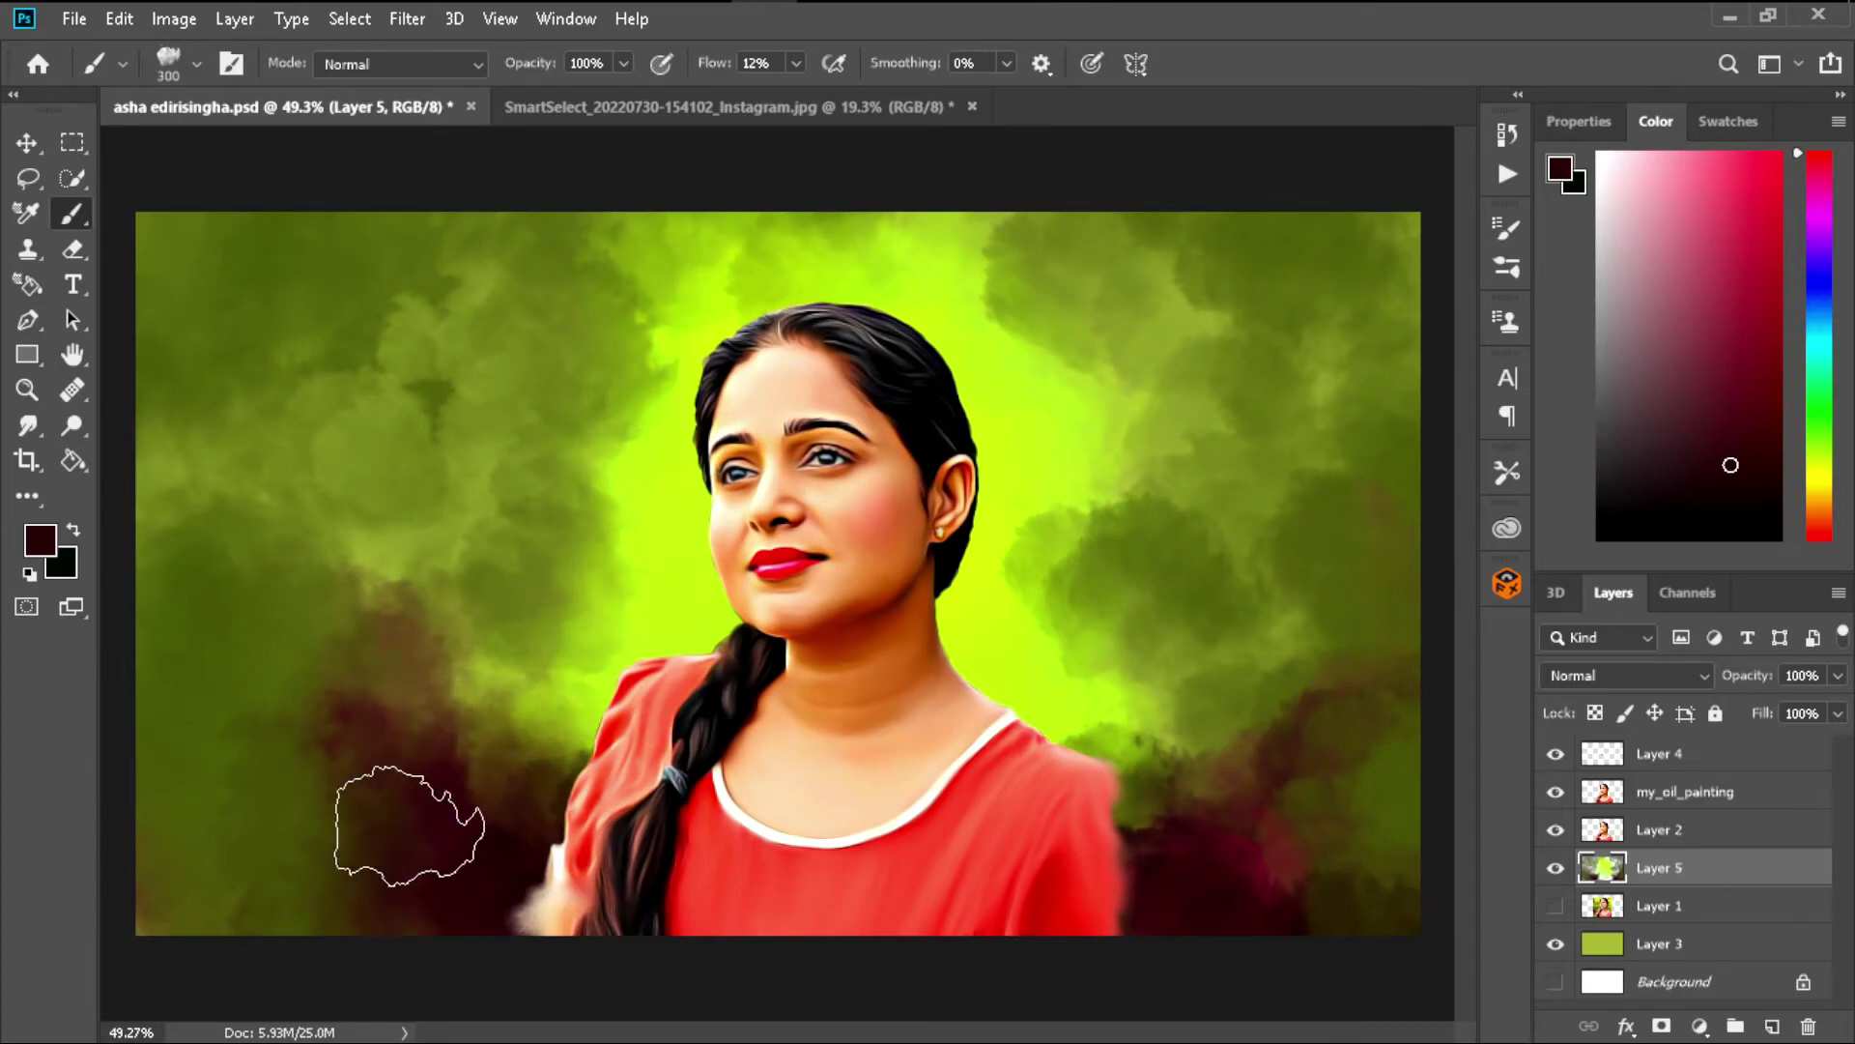
- Sample olive and bright yellow-green shades from the upper-left background and near the head
alt+click(334, 683)
alt+click(553, 609)
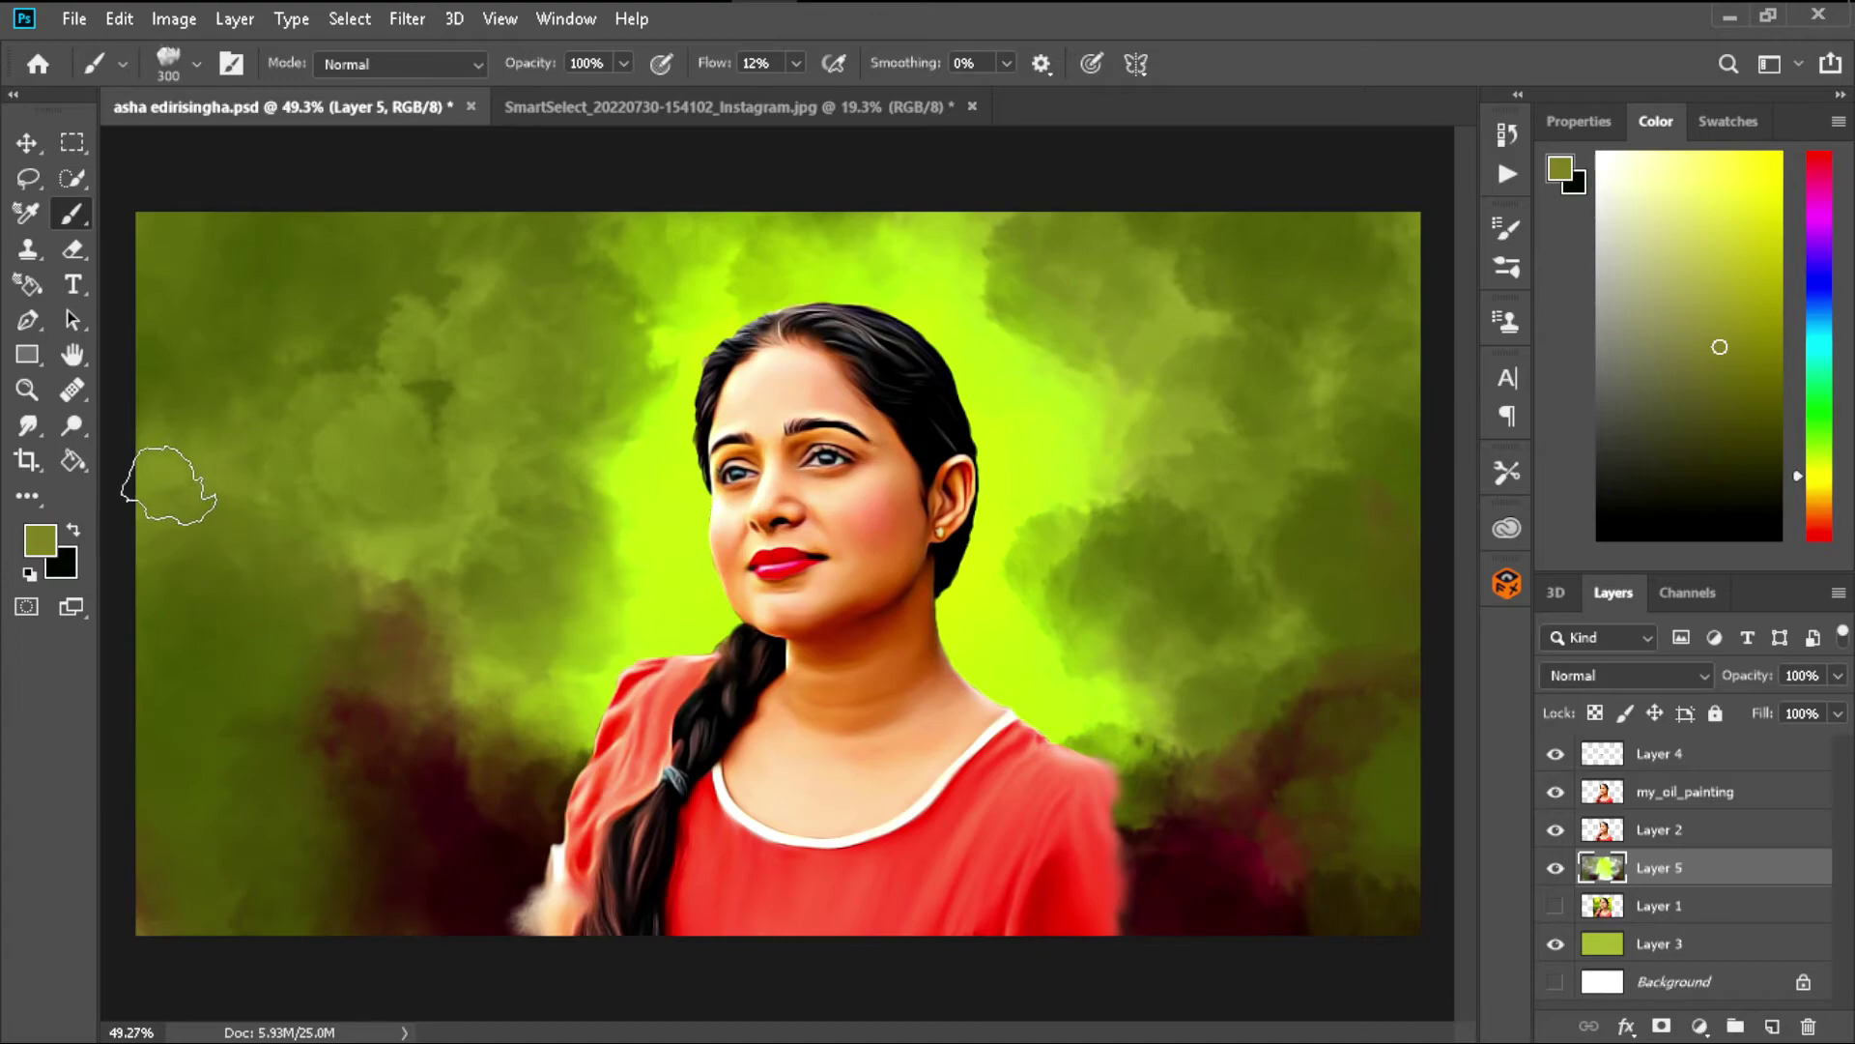
alt+click(215, 360)
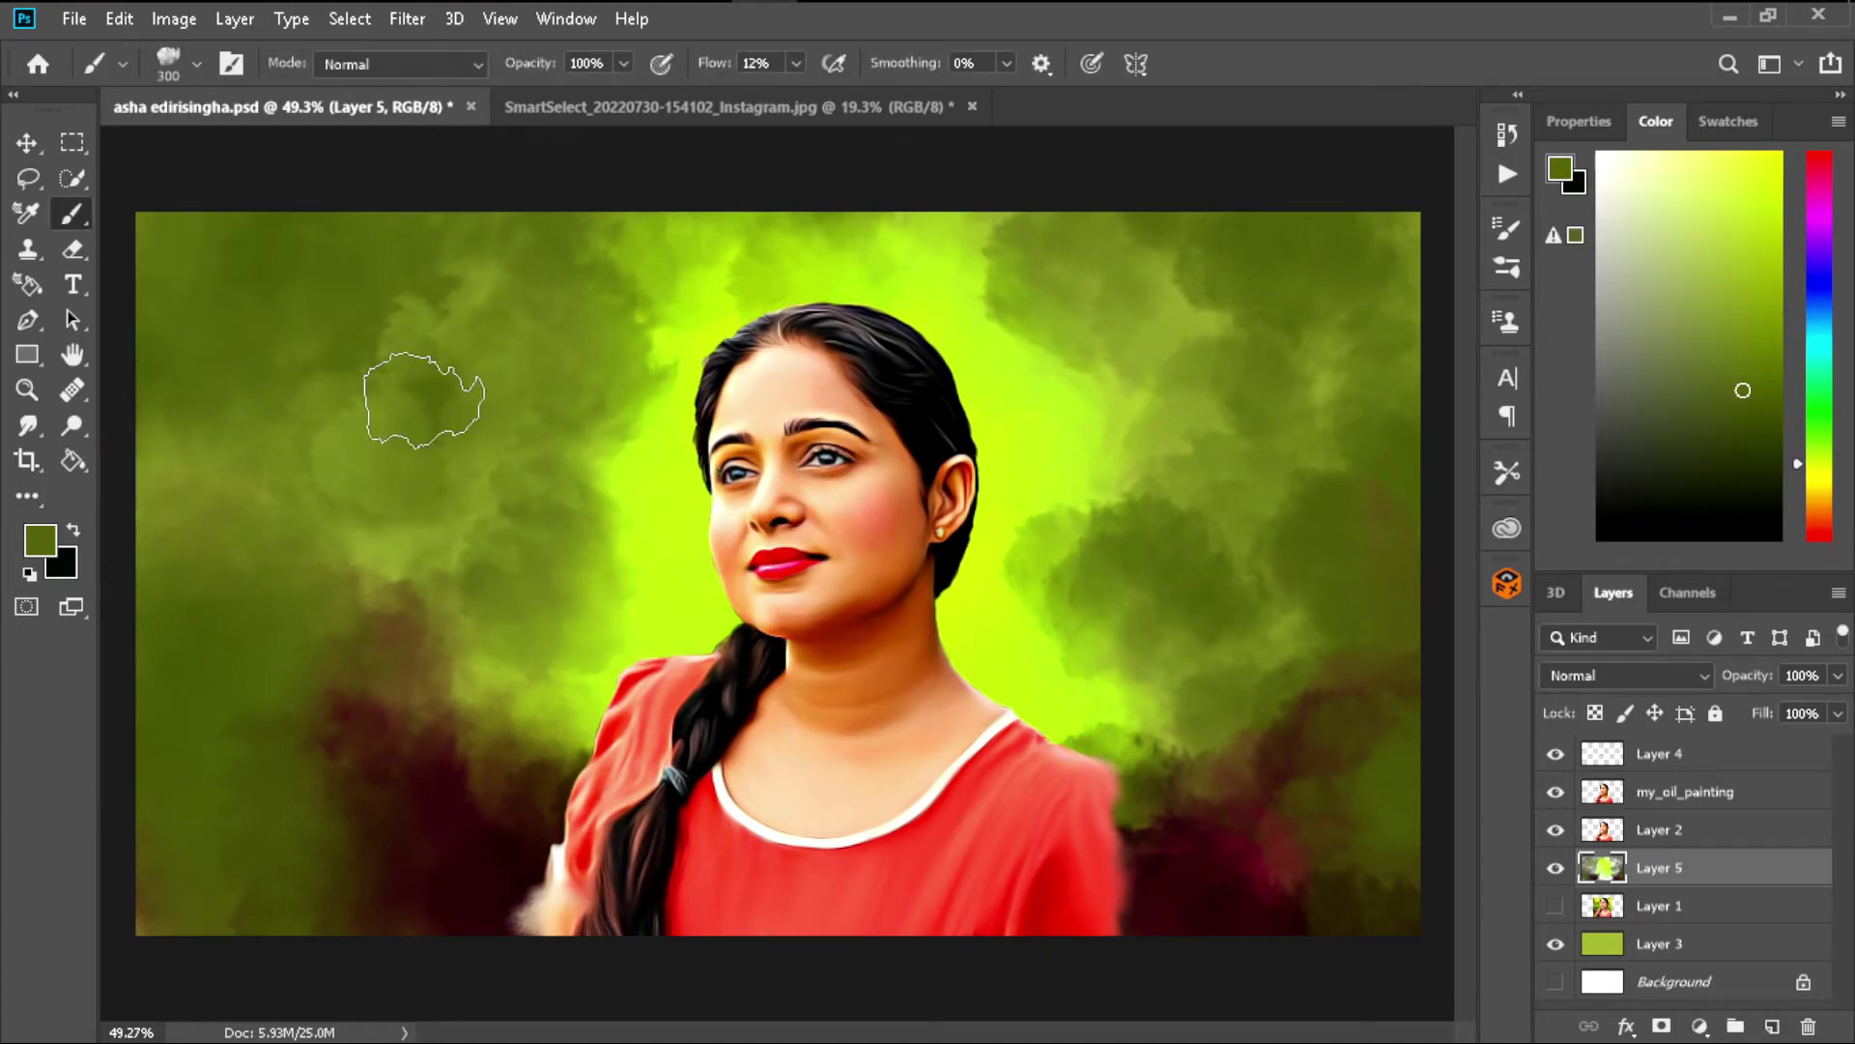
alt+click(227, 333)
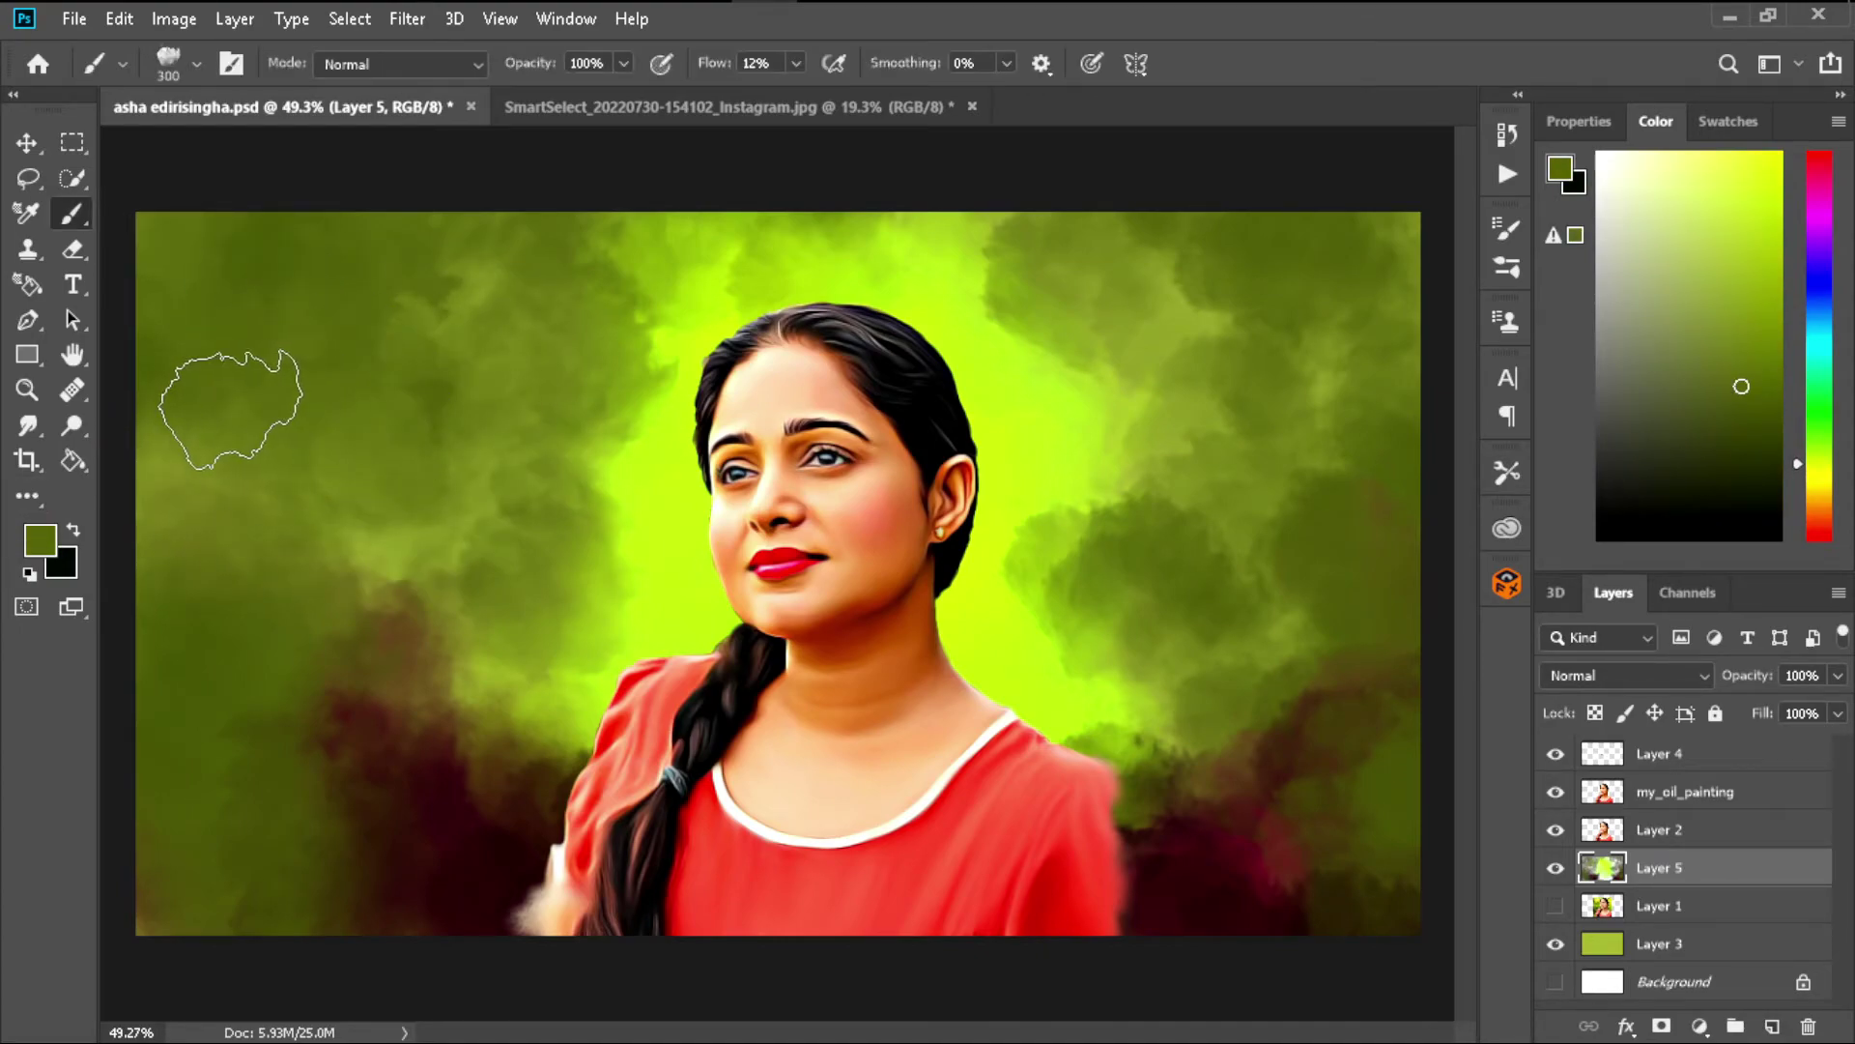
alt+click(726, 306)
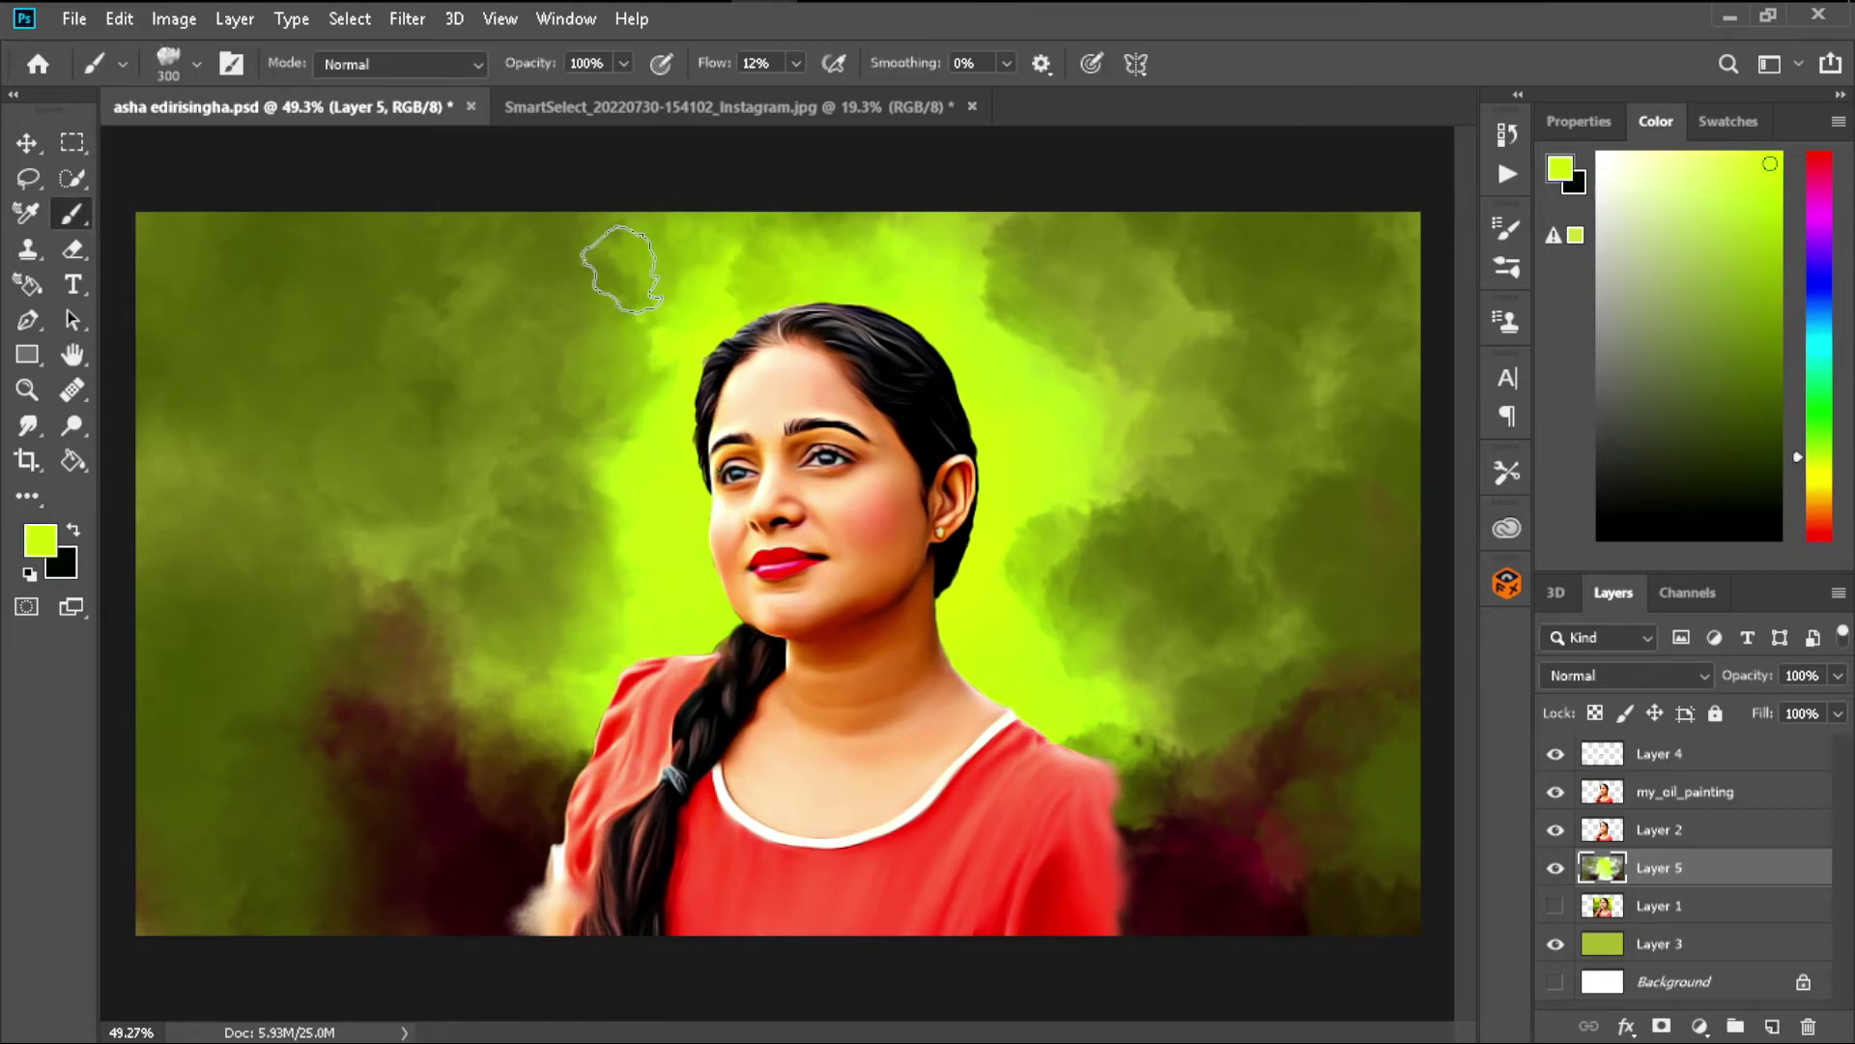
alt+click(685, 253)
alt+click(695, 310)
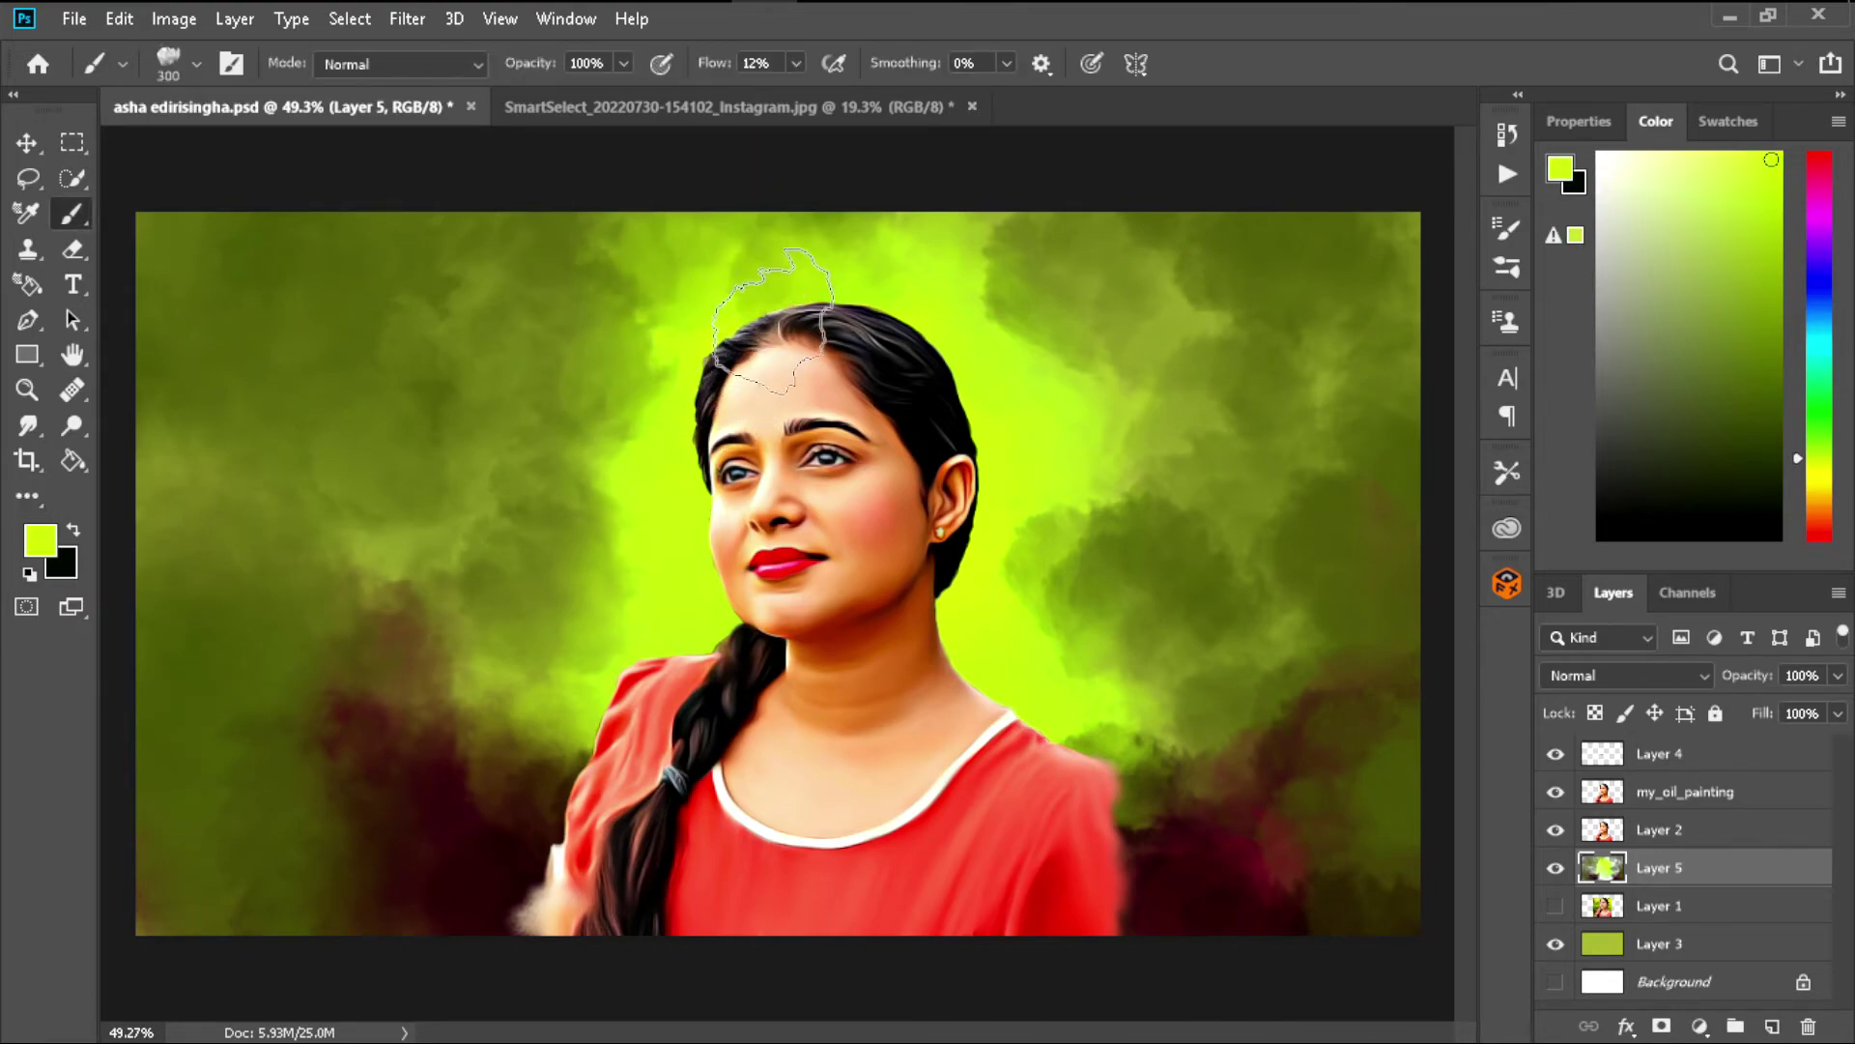
- Sample olive and maroon with the eyedropper, then paint soft green over the lower-left background
key(i)
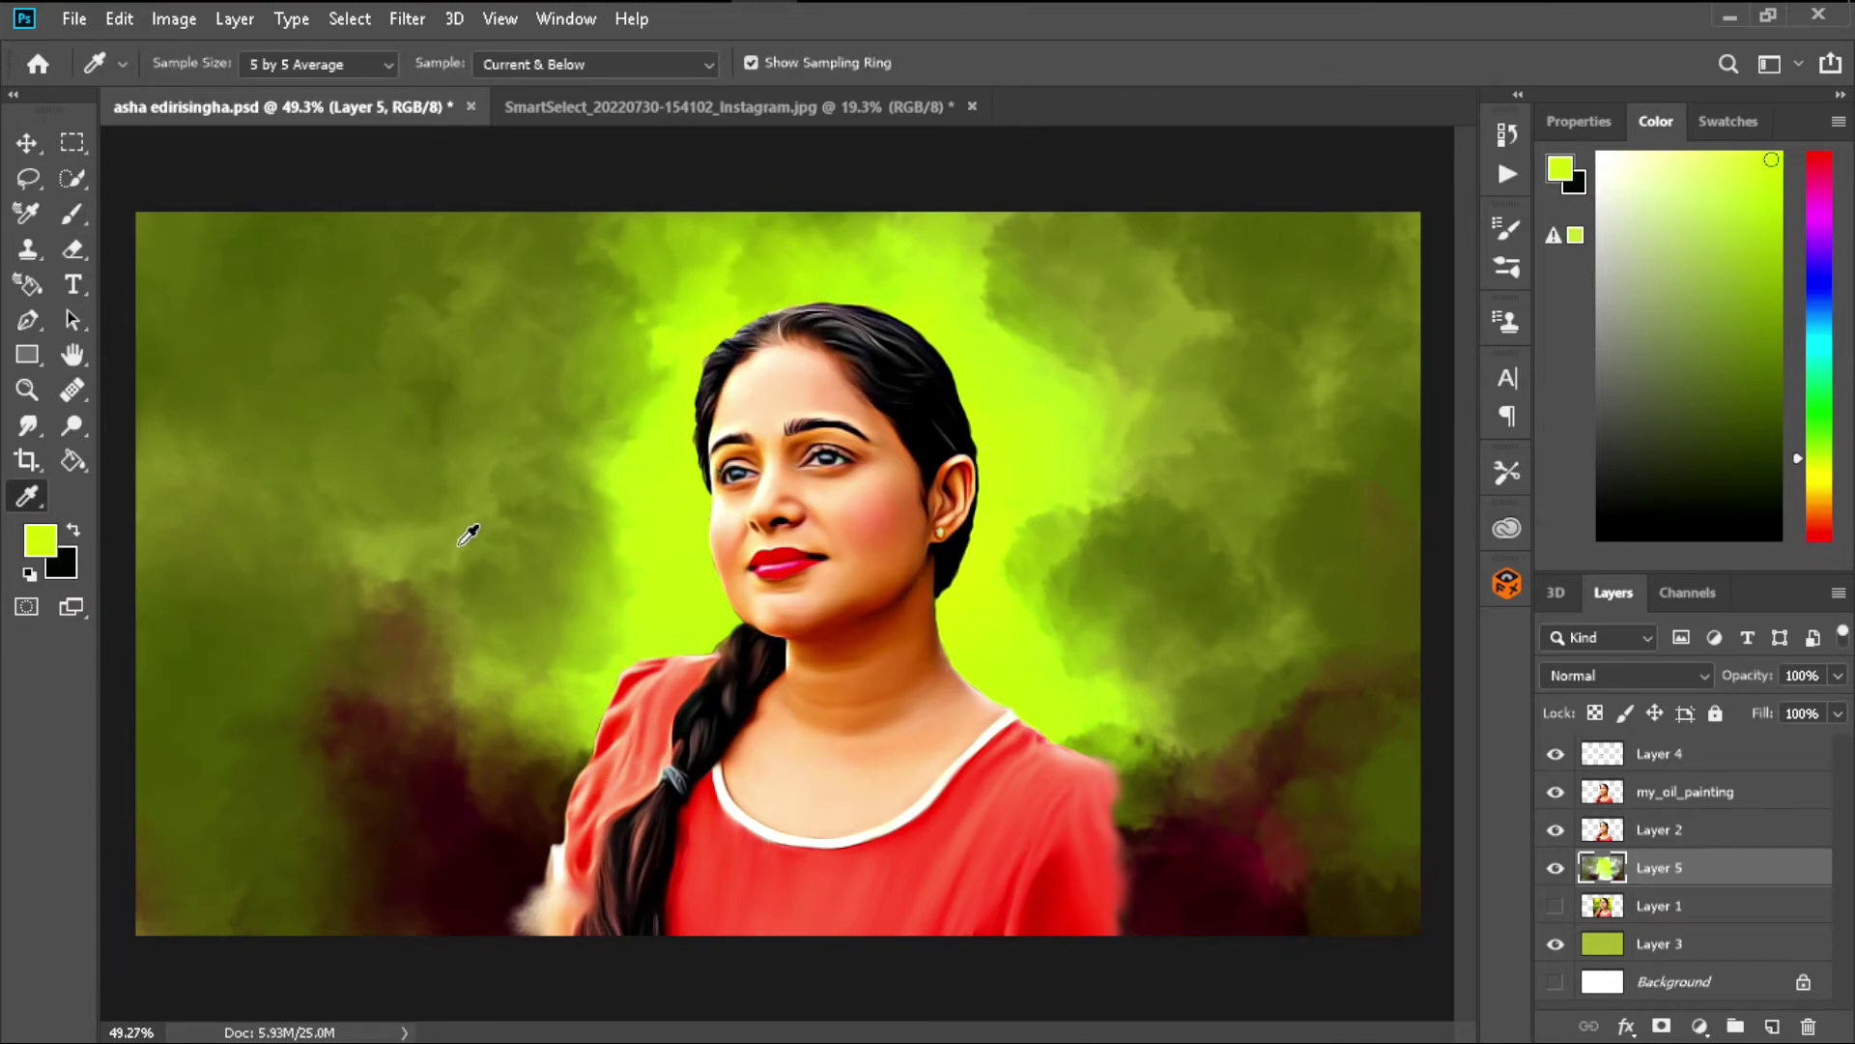
click(461, 546)
key(b)
alt+click(559, 692)
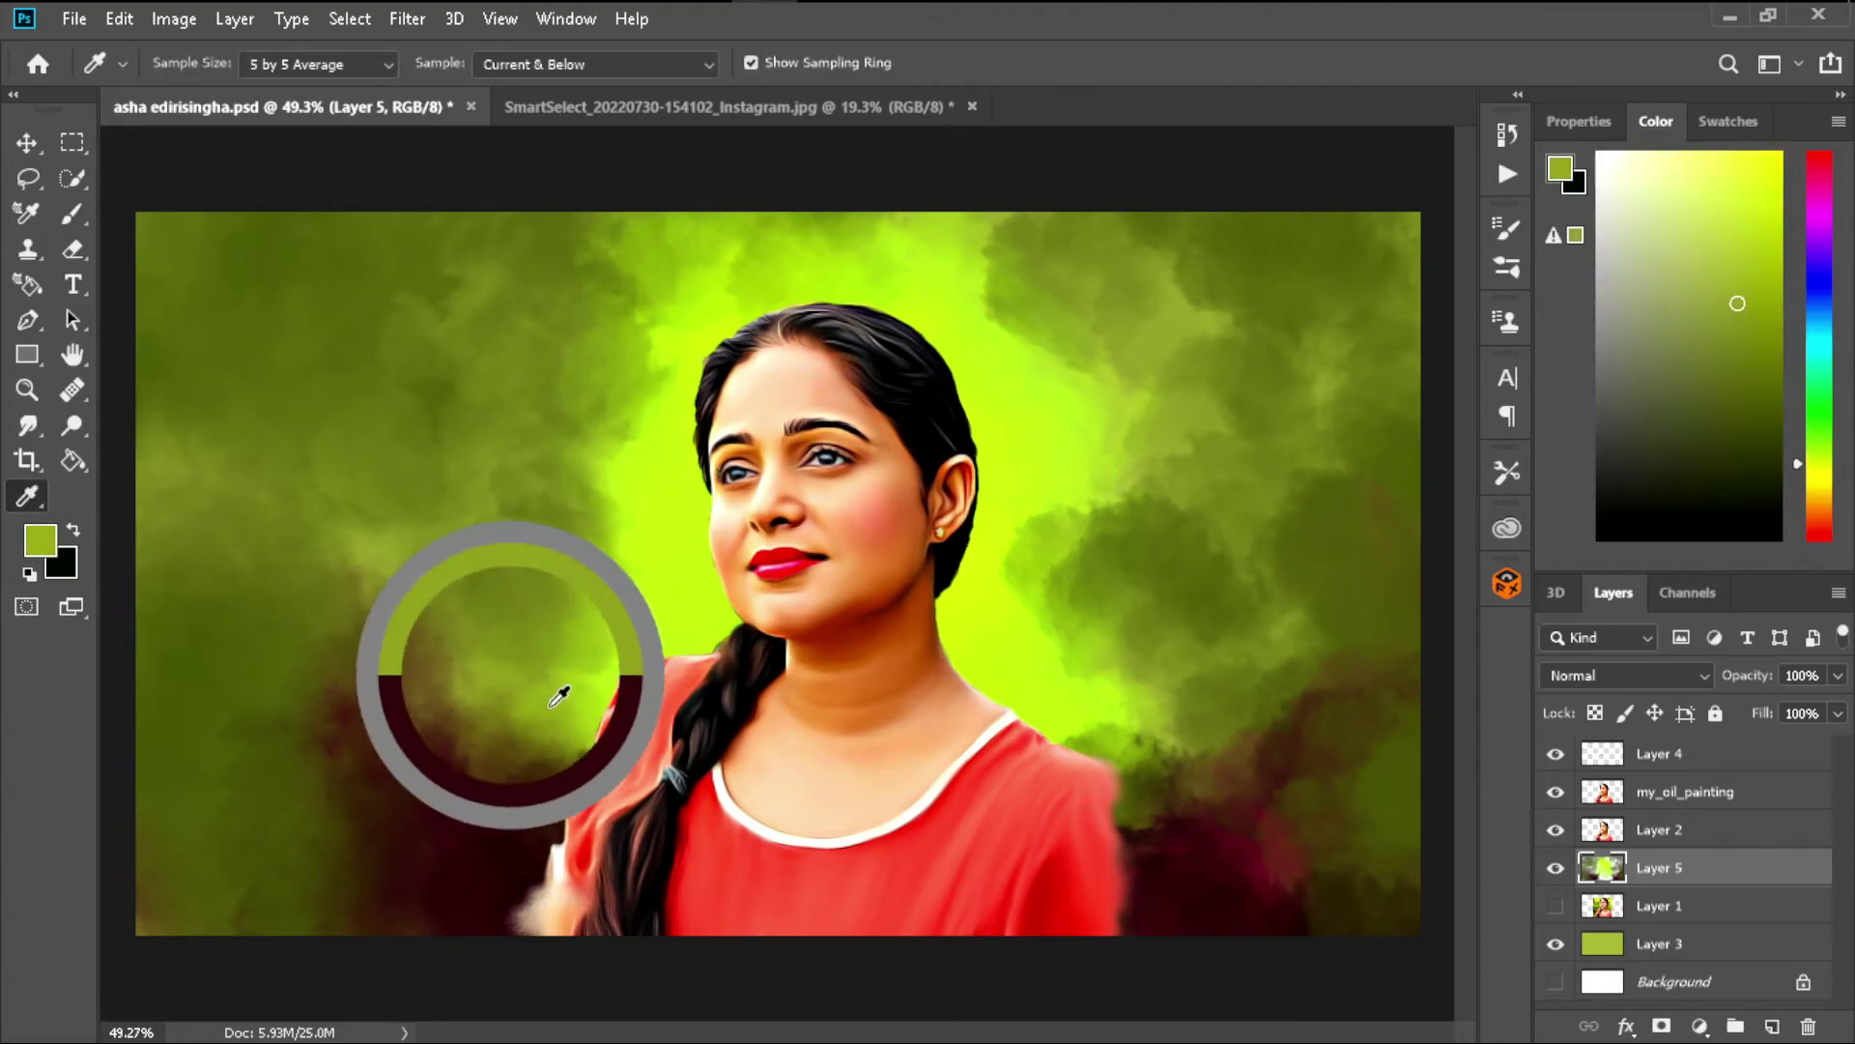
key(i)
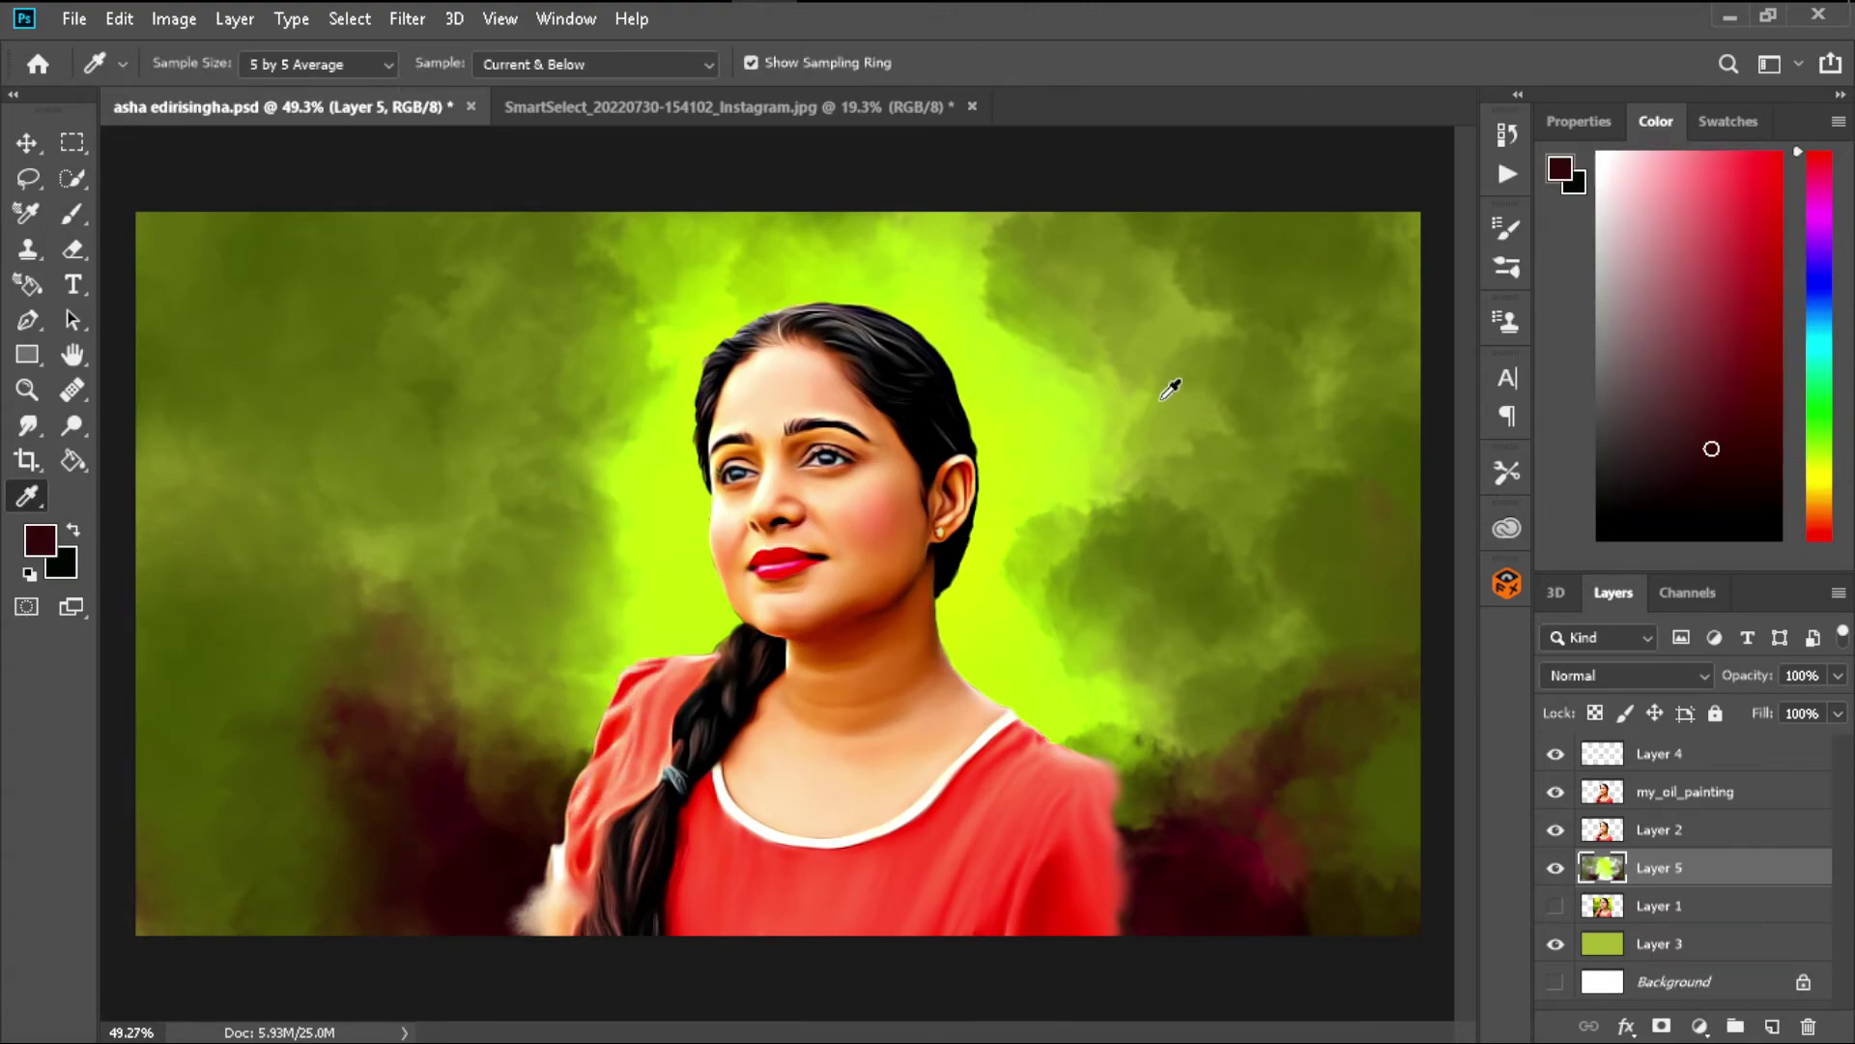
click(432, 564)
key(b)
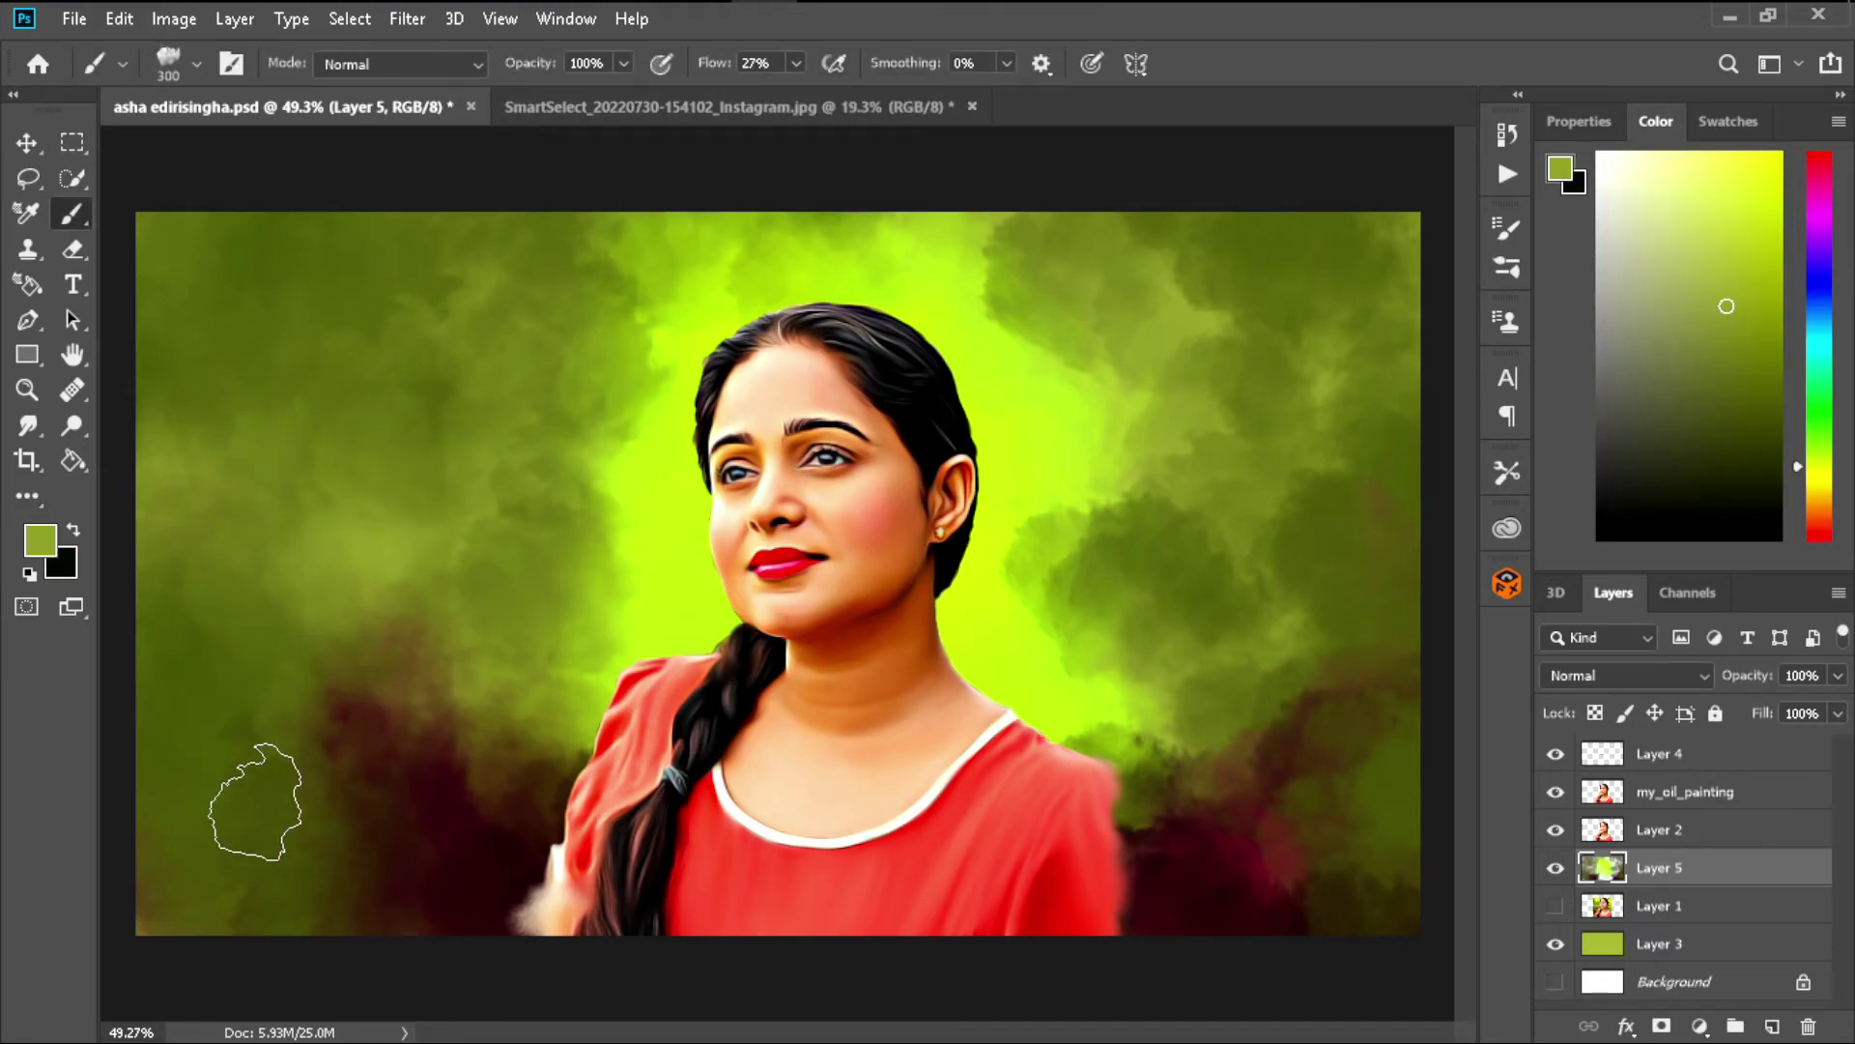
drag(263, 735, 312, 848)
- Sample maroon and darker olive tones, then darken the lime area right of her head
key(i)
click(413, 845)
key(b)
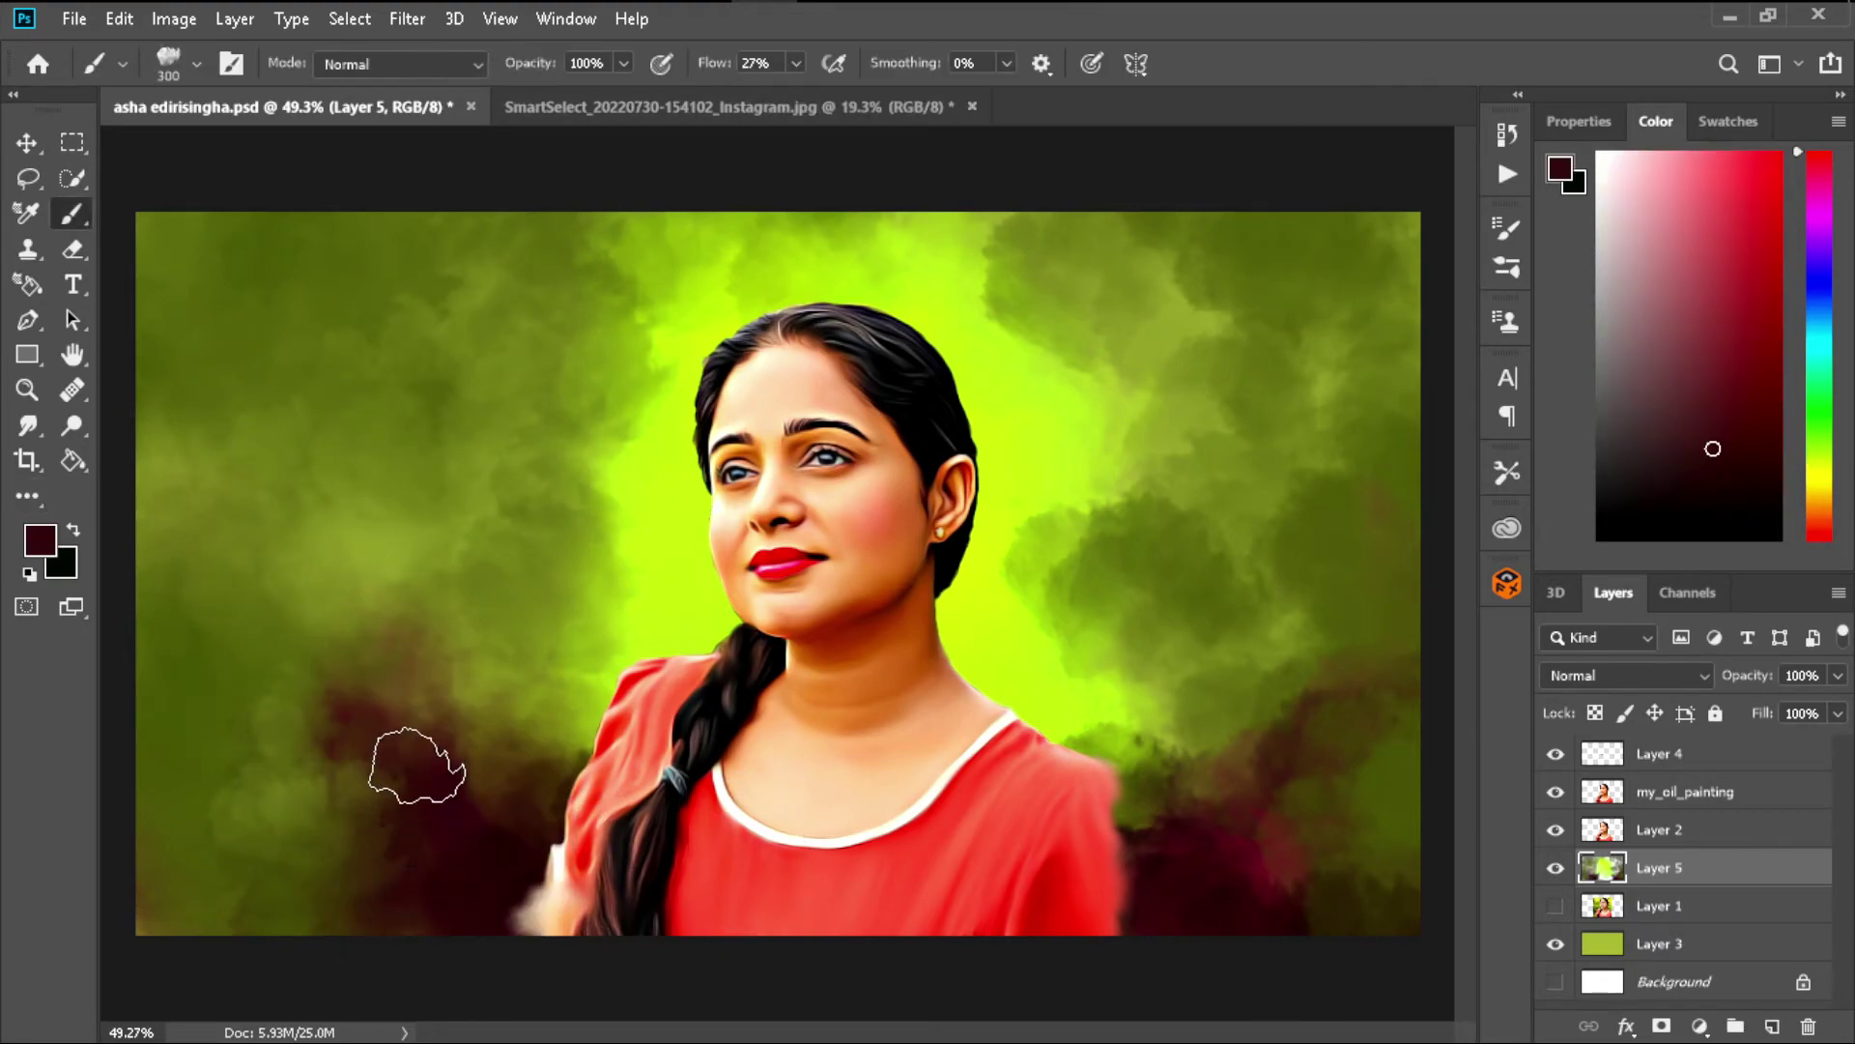
alt+click(1295, 860)
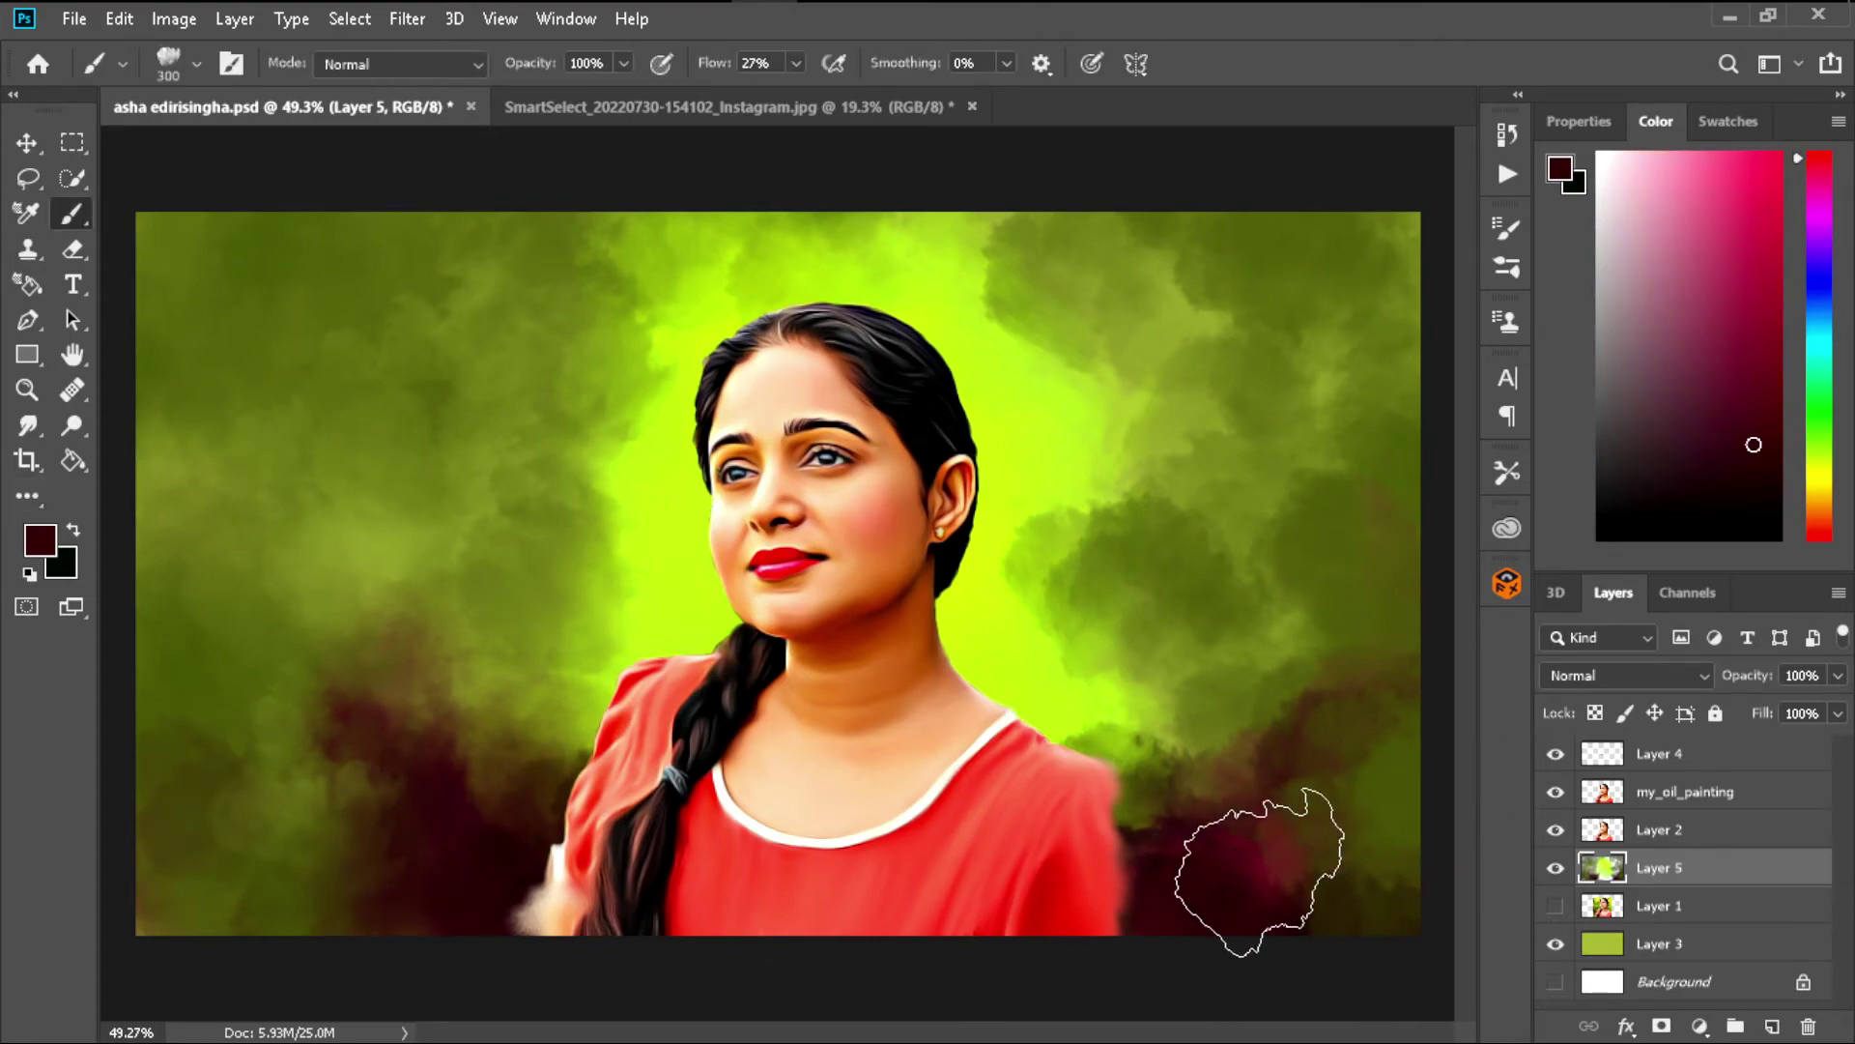
alt+click(1158, 754)
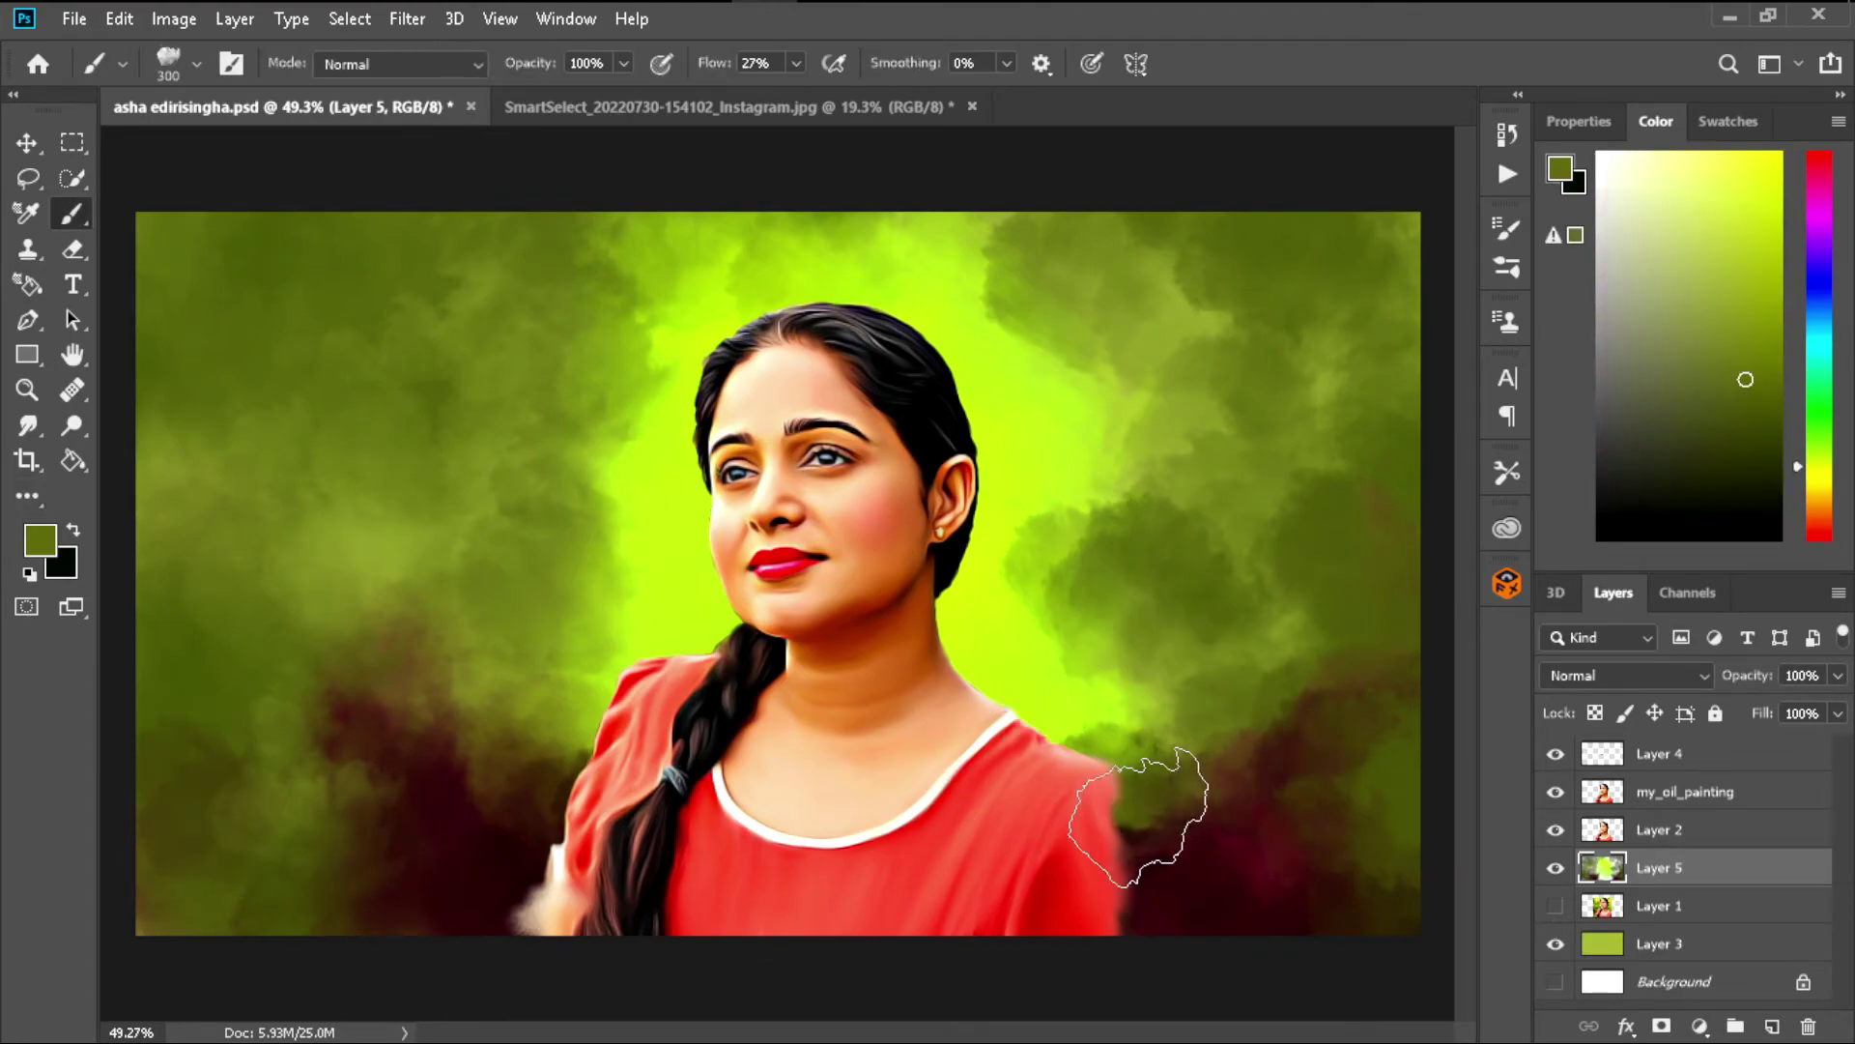
alt+click(1163, 746)
alt+click(1134, 737)
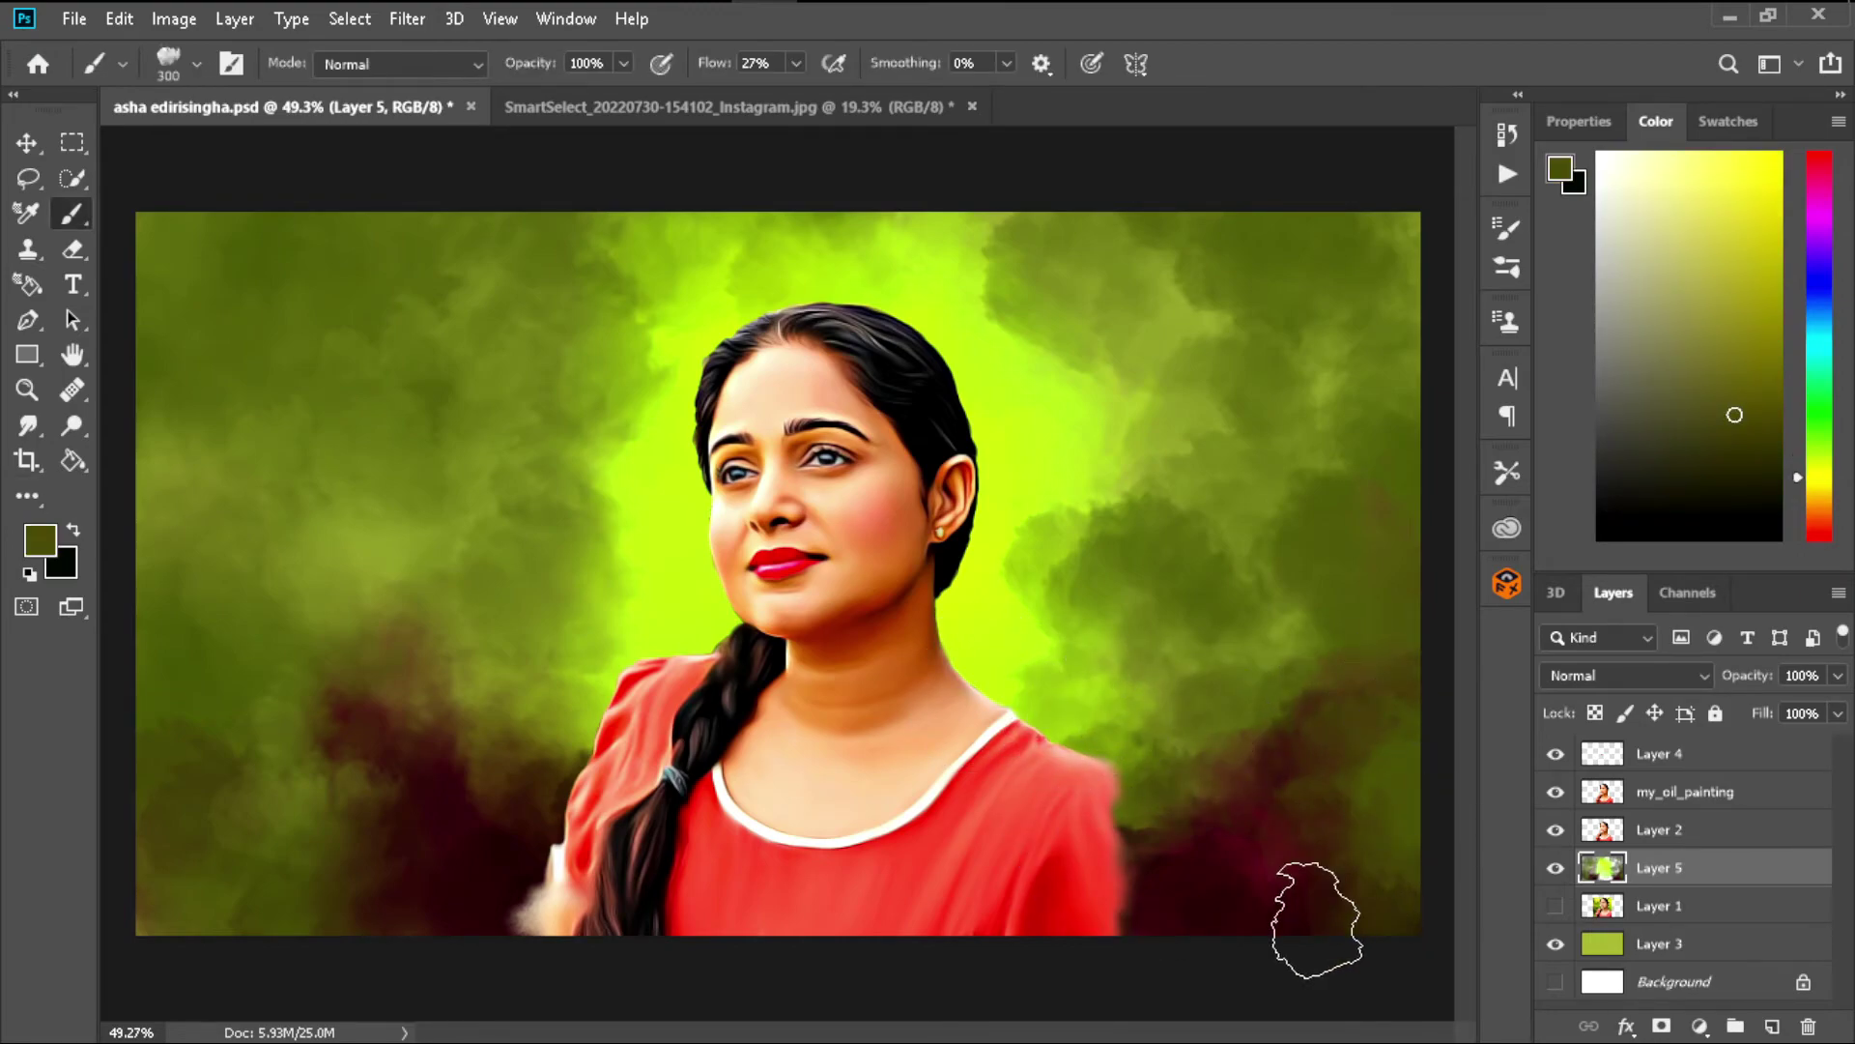
drag(1069, 497, 1102, 526)
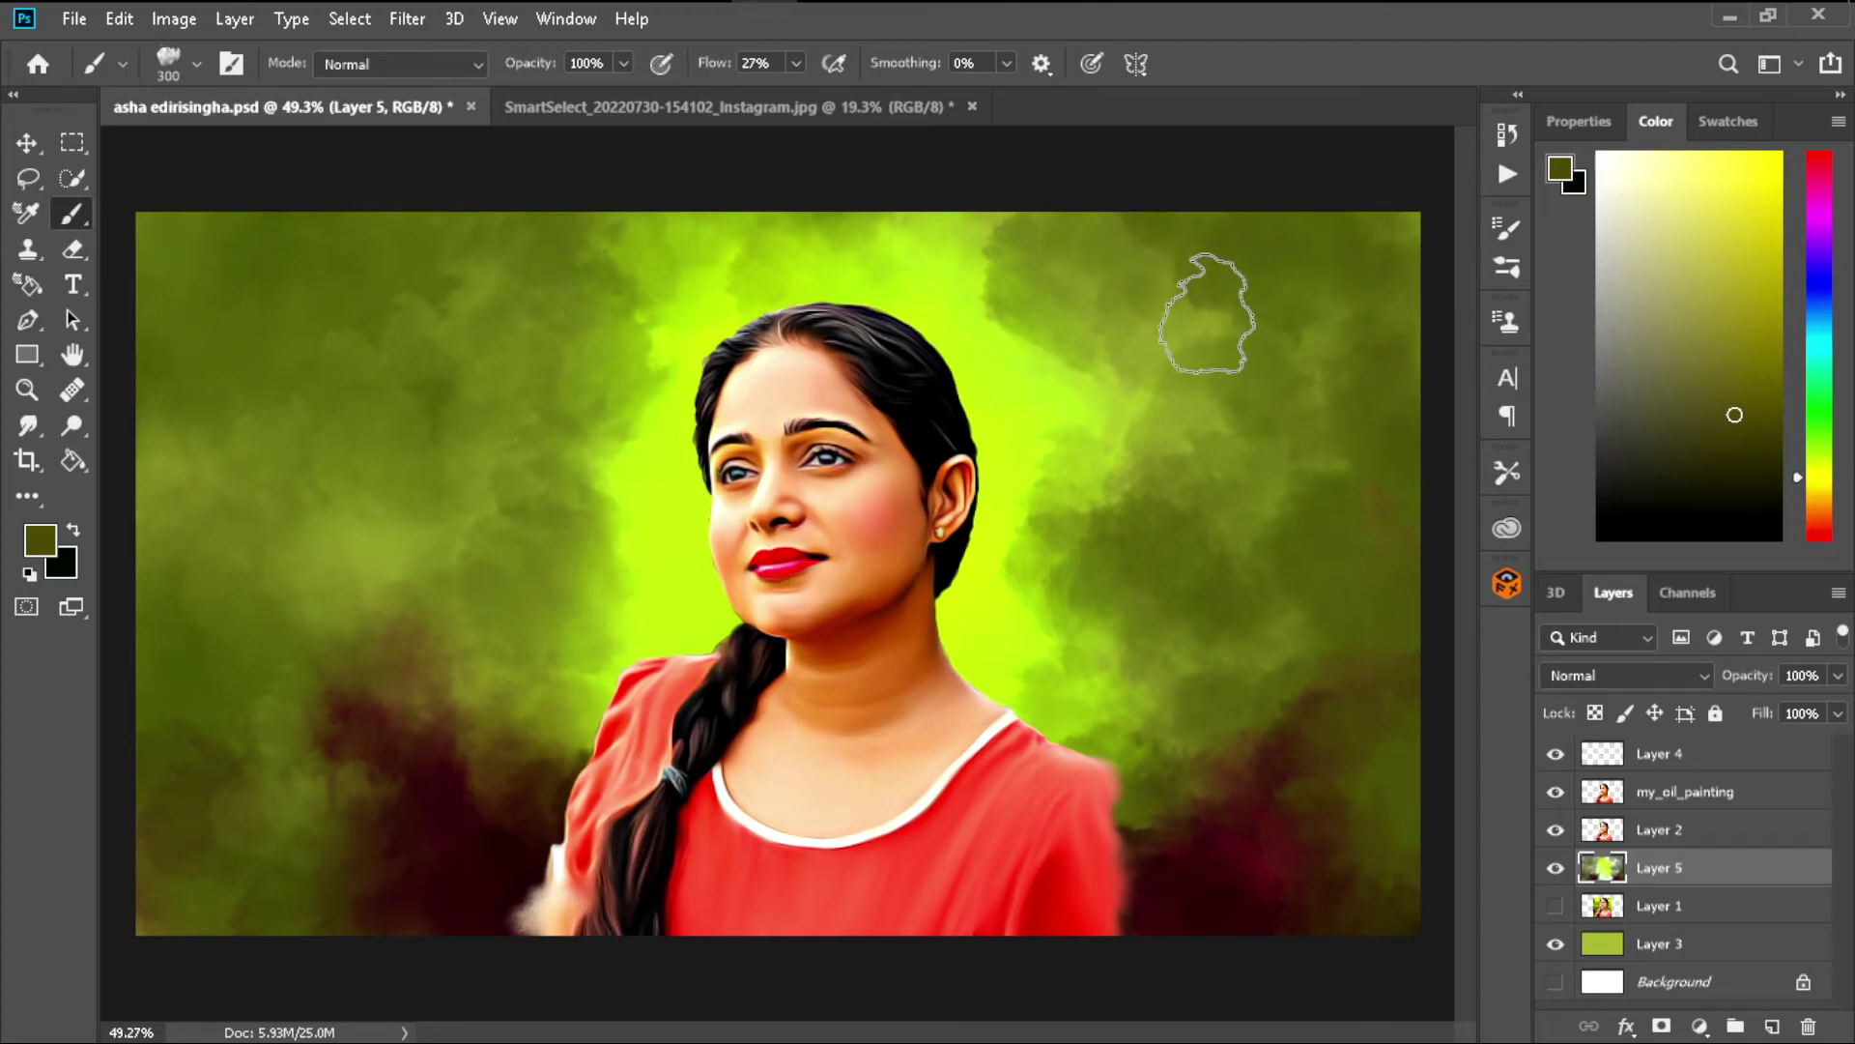
- Alternate sampling bright lime and dark olive around the glow, and adjust the zoom
alt+click(1073, 372)
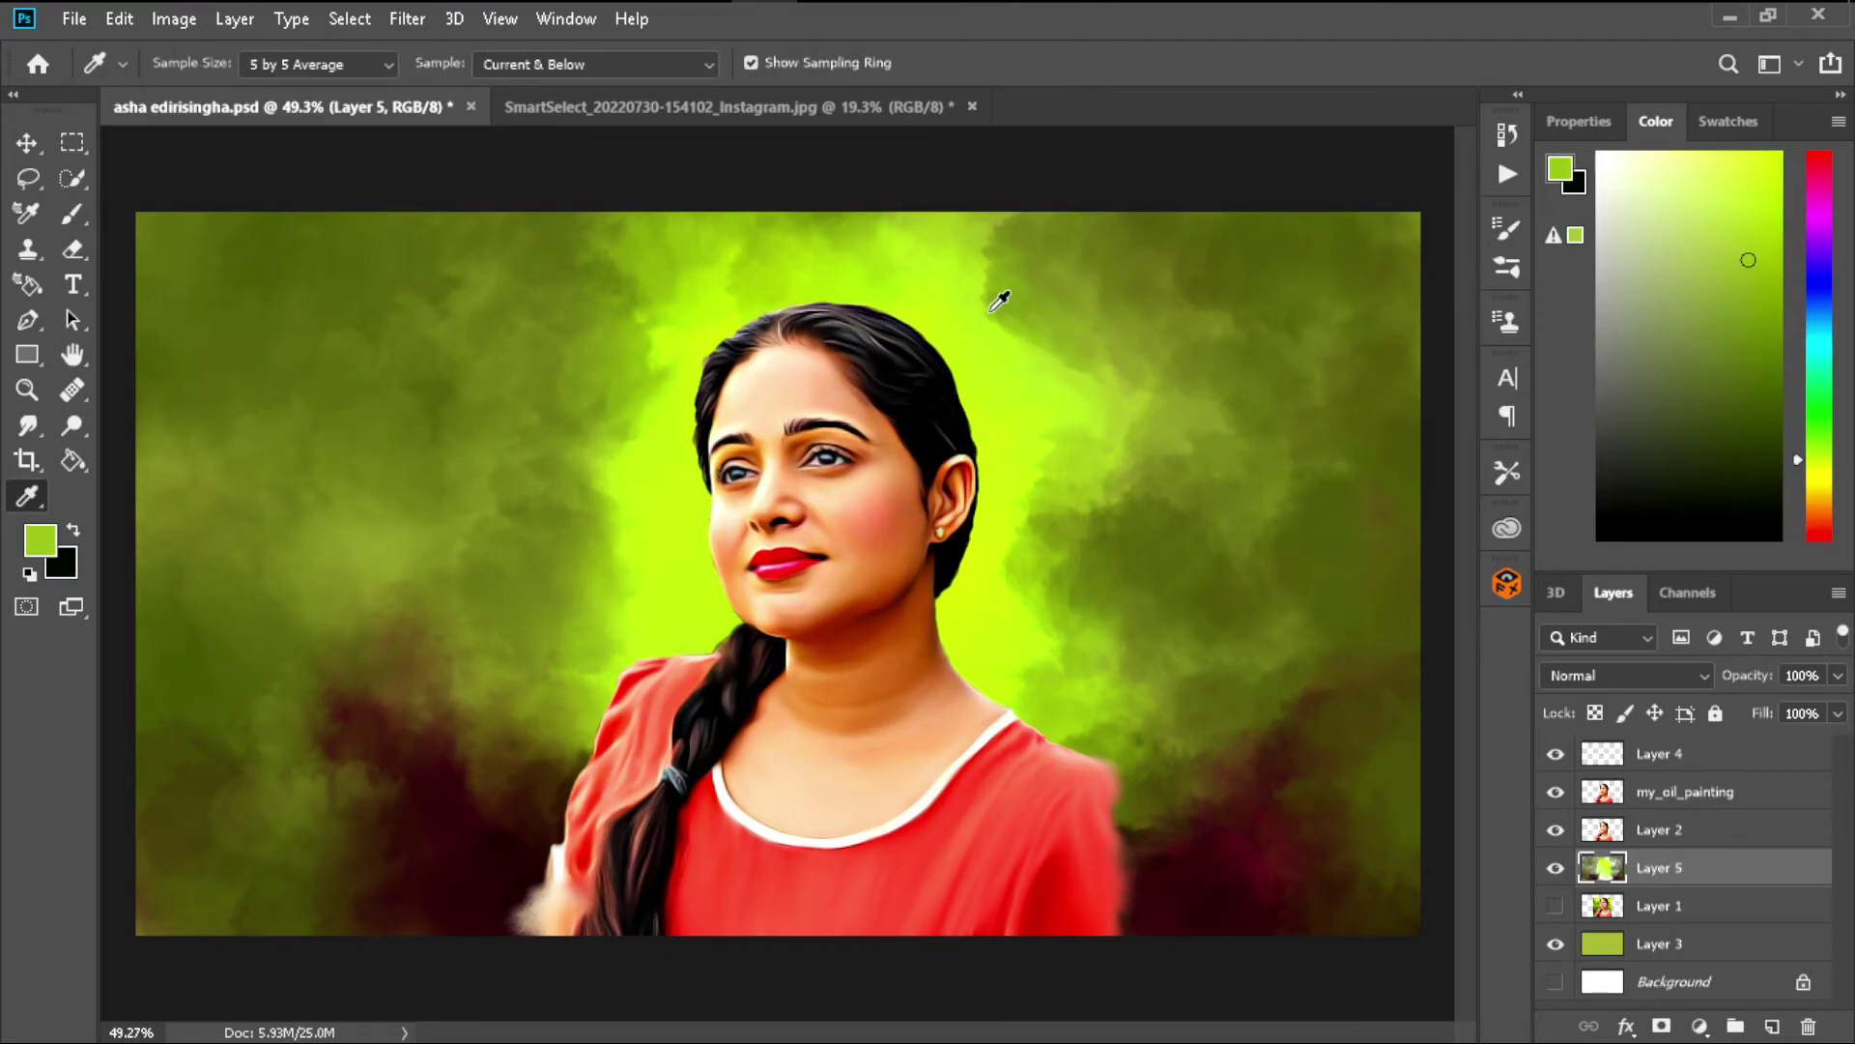
alt+click(1057, 414)
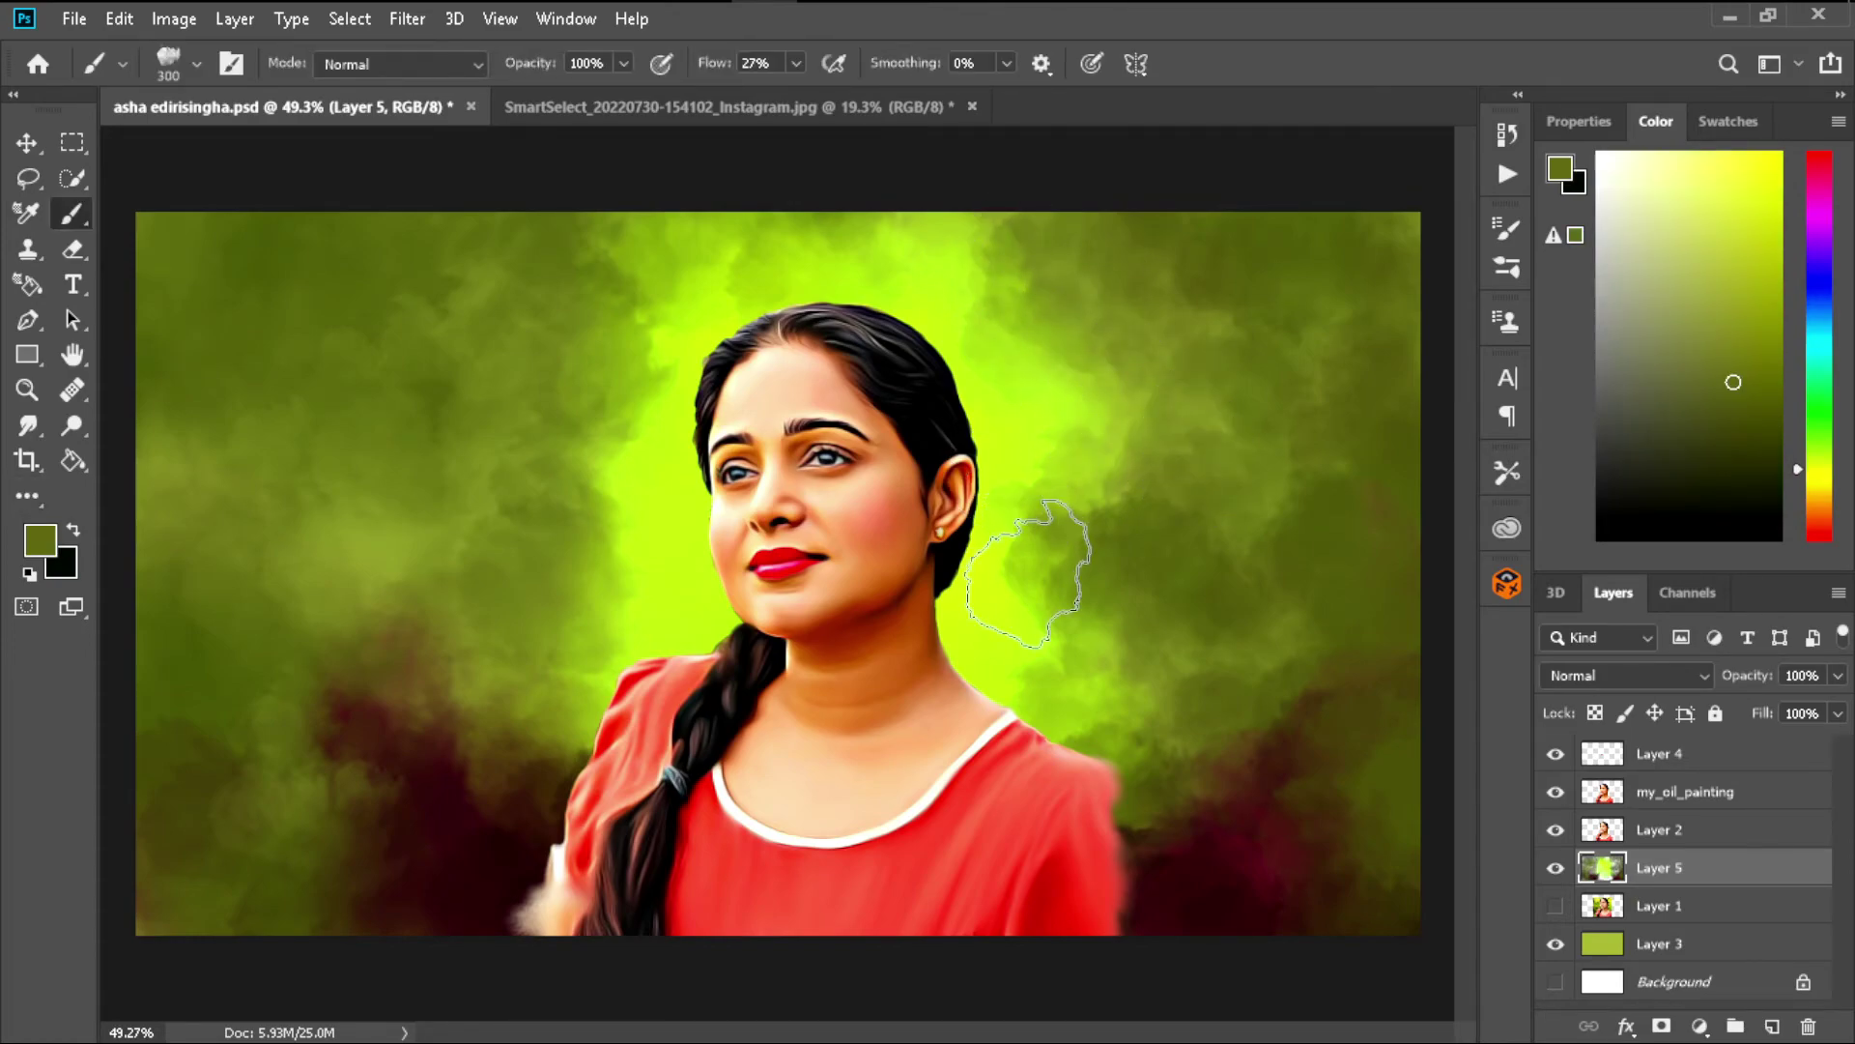
alt+click(1005, 560)
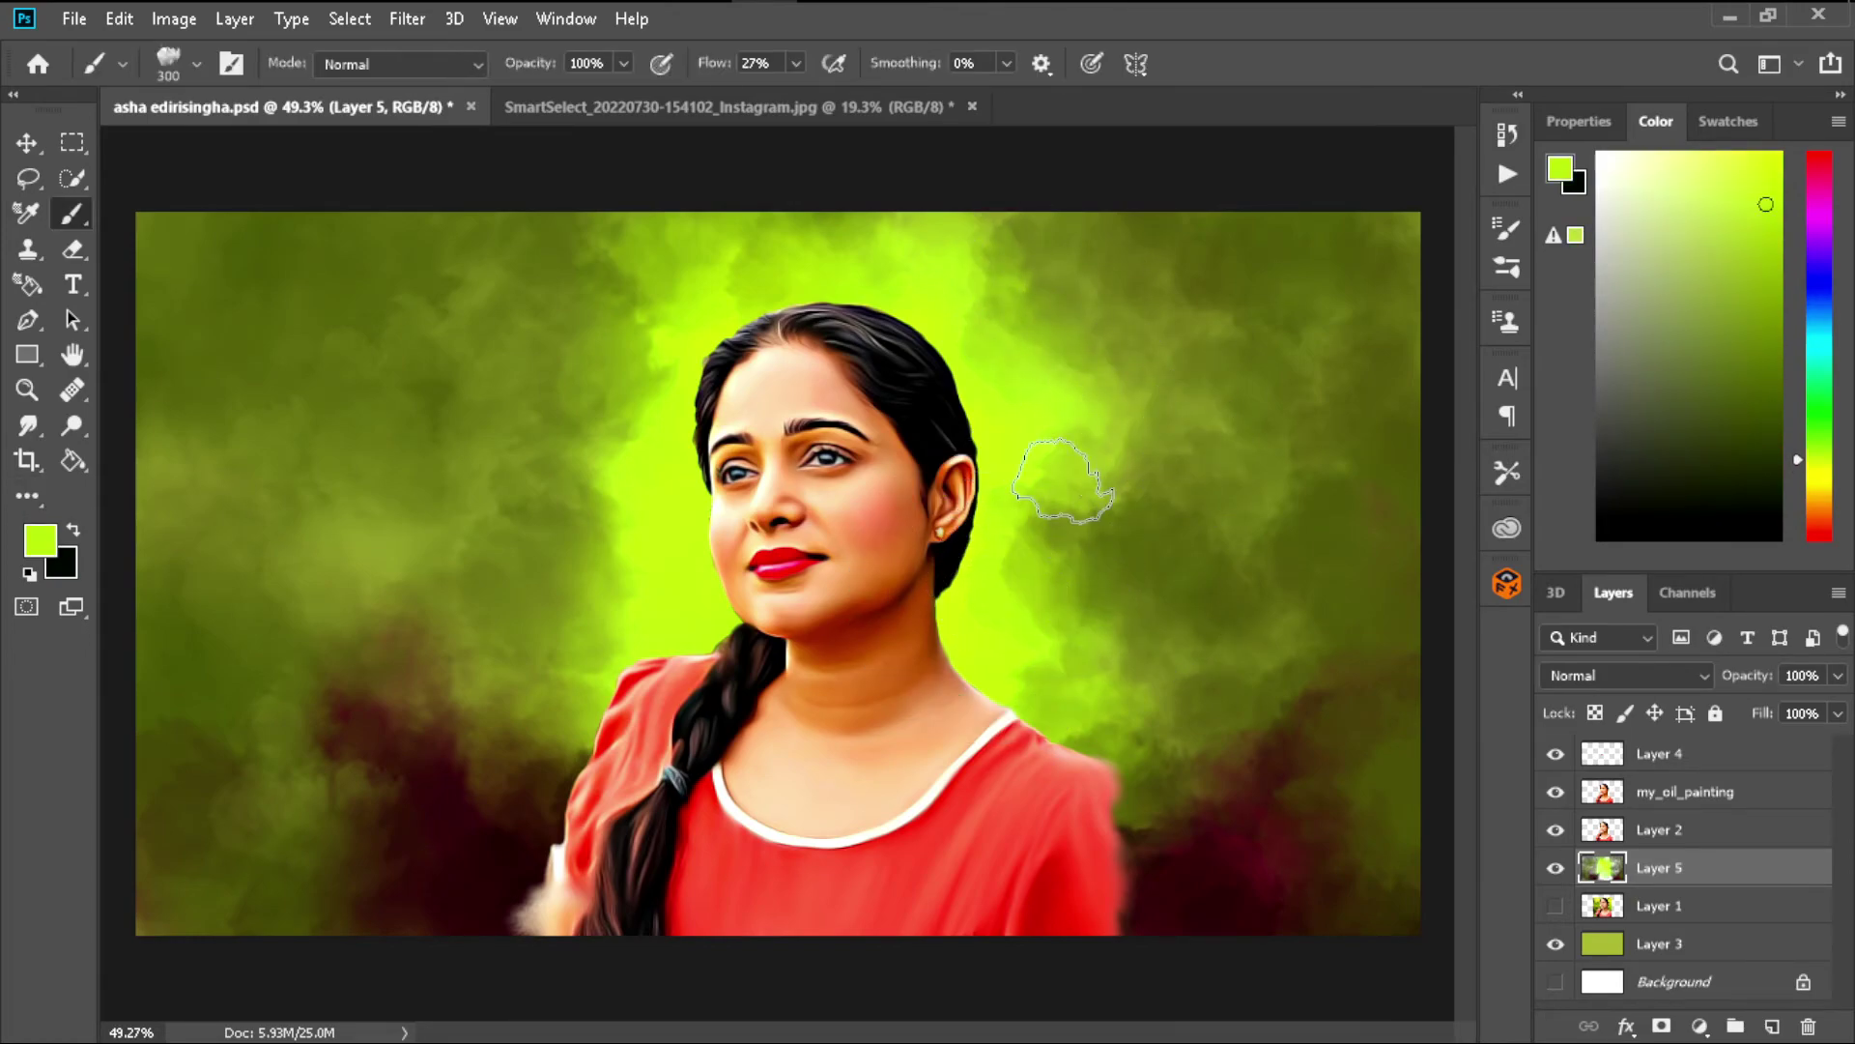
alt+click(1130, 677)
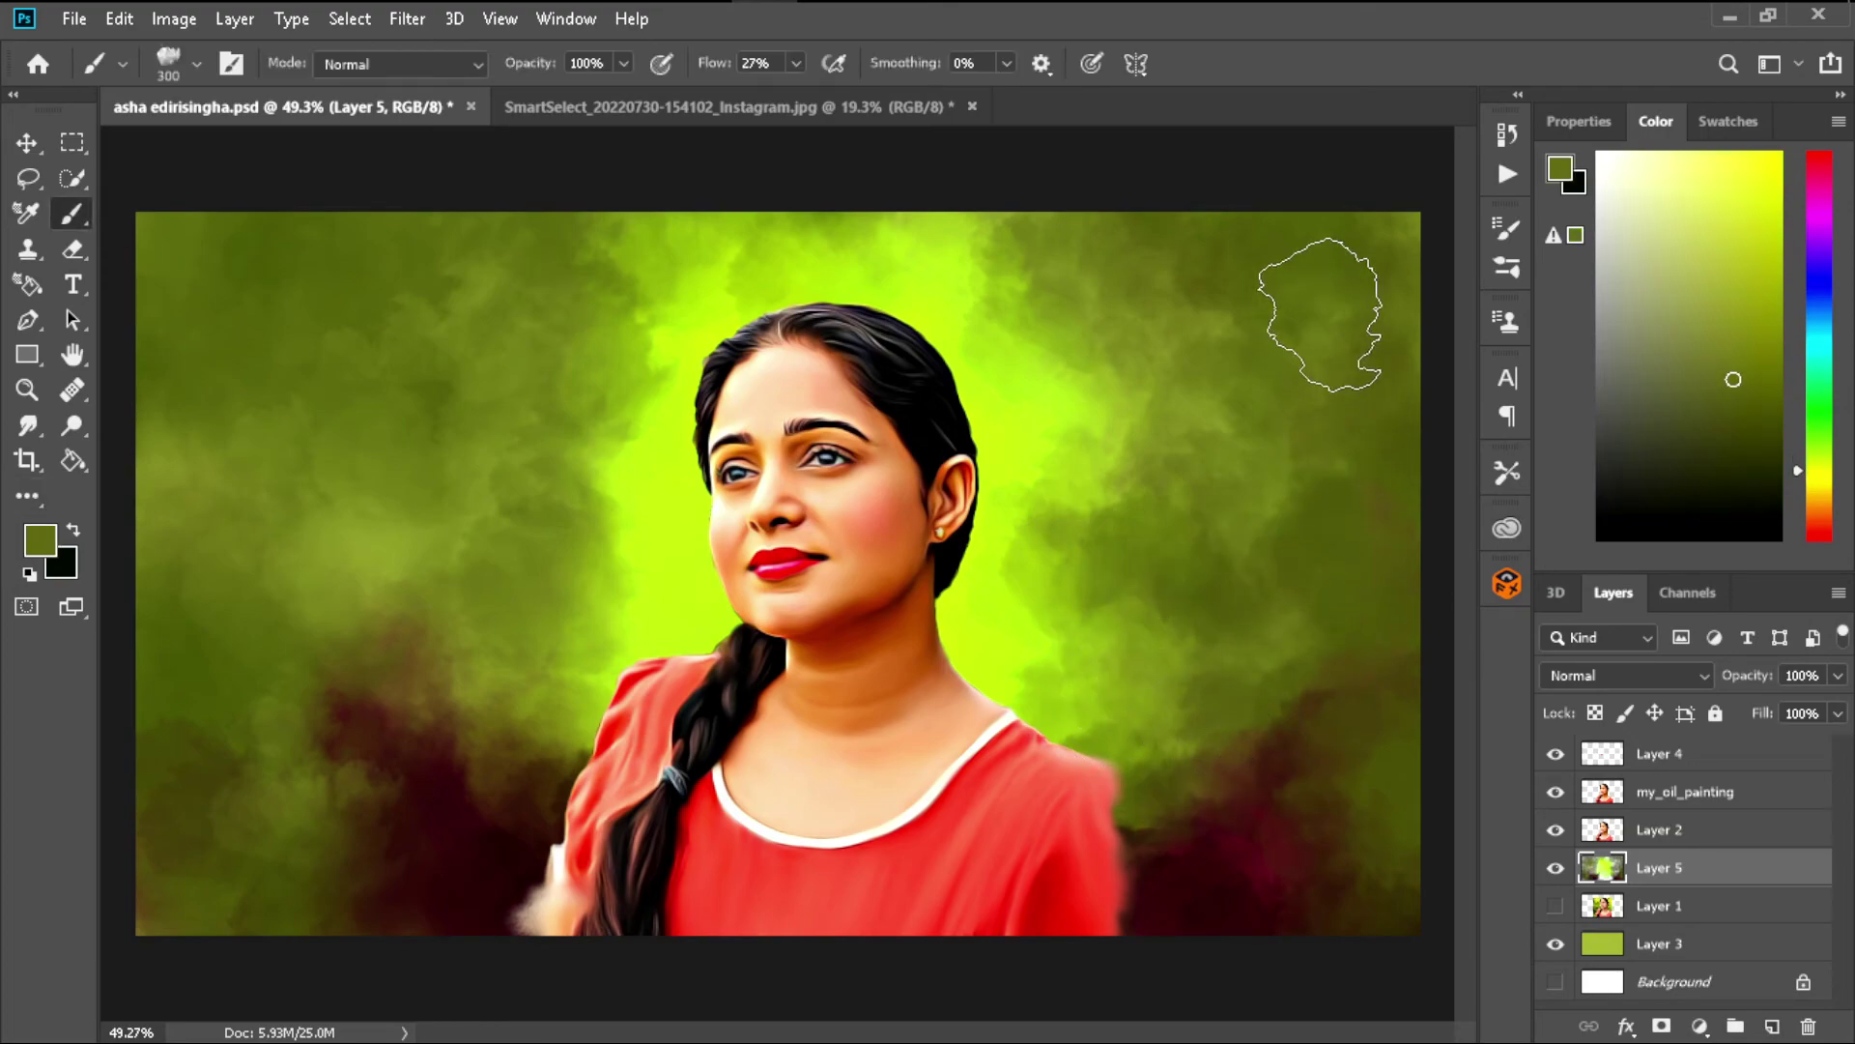
key(ctrl+minus)
key(ctrl+plus)
- Paint darker olive over the upper-left background and maroon left of her shoulder
key(ctrl+minus)
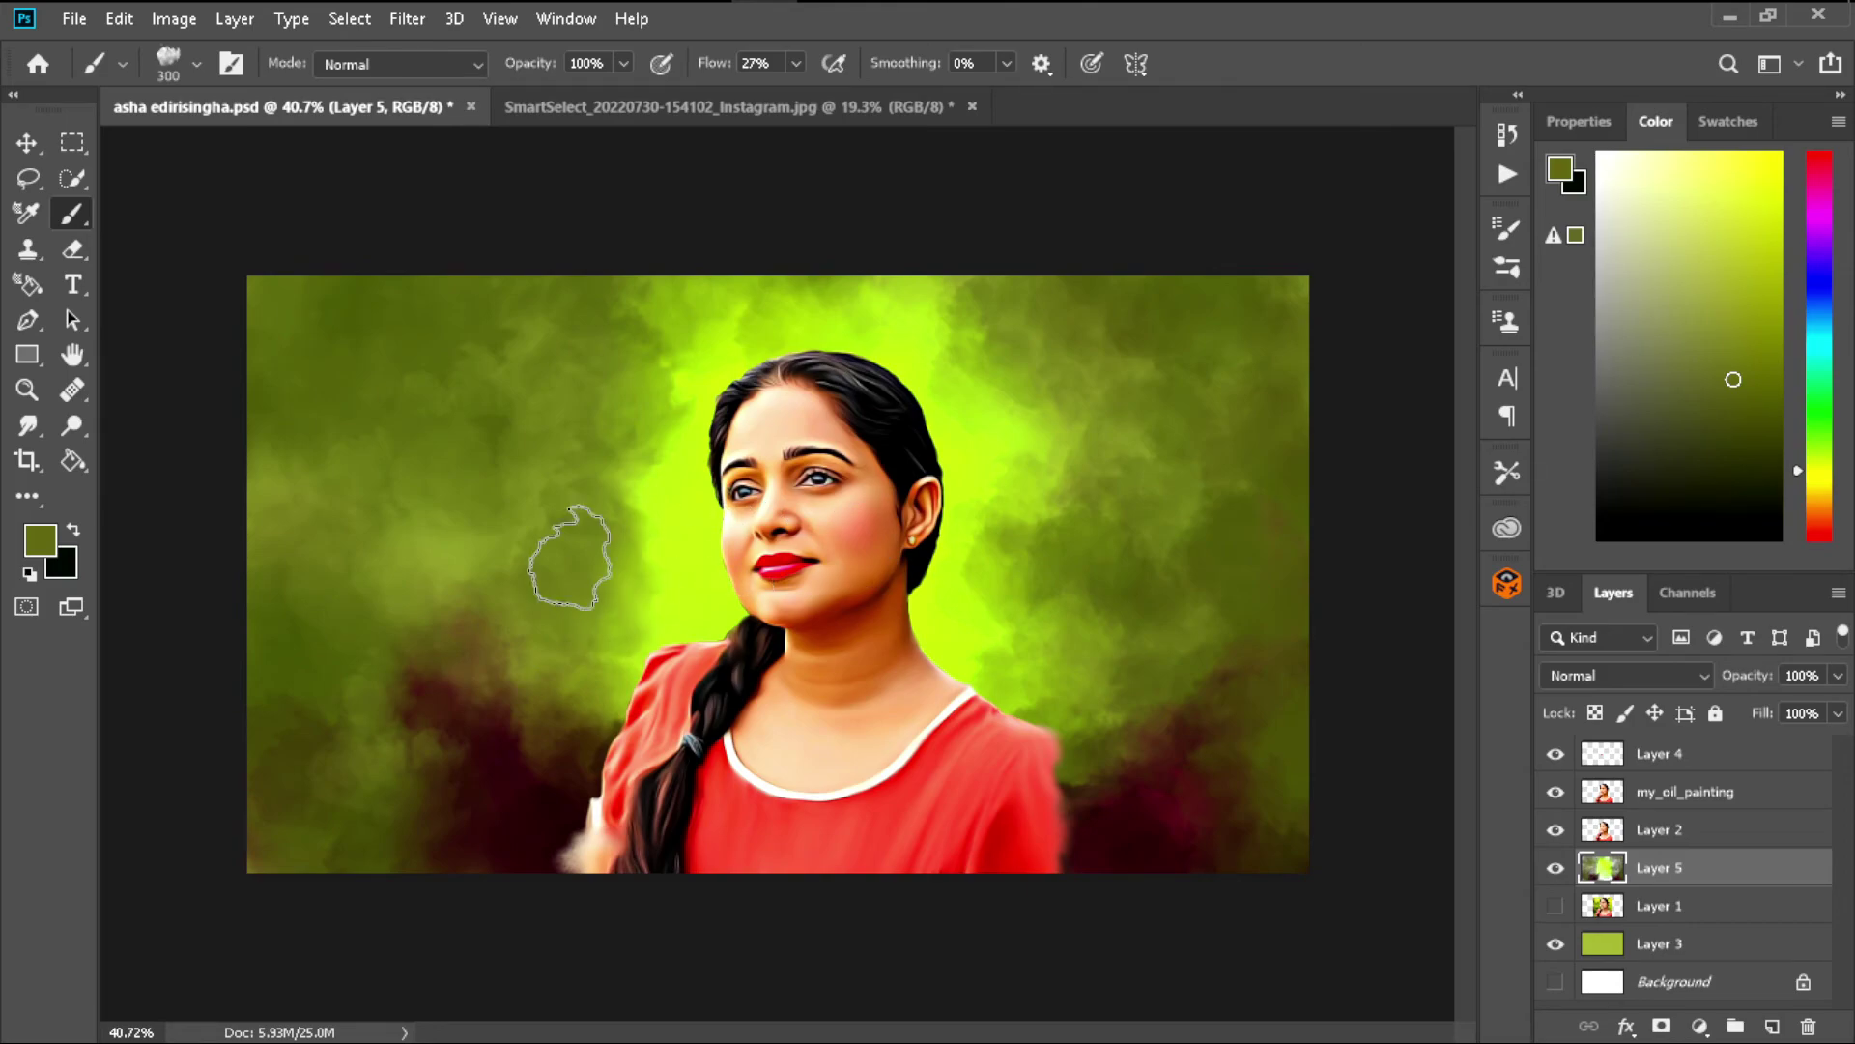
key(alt)
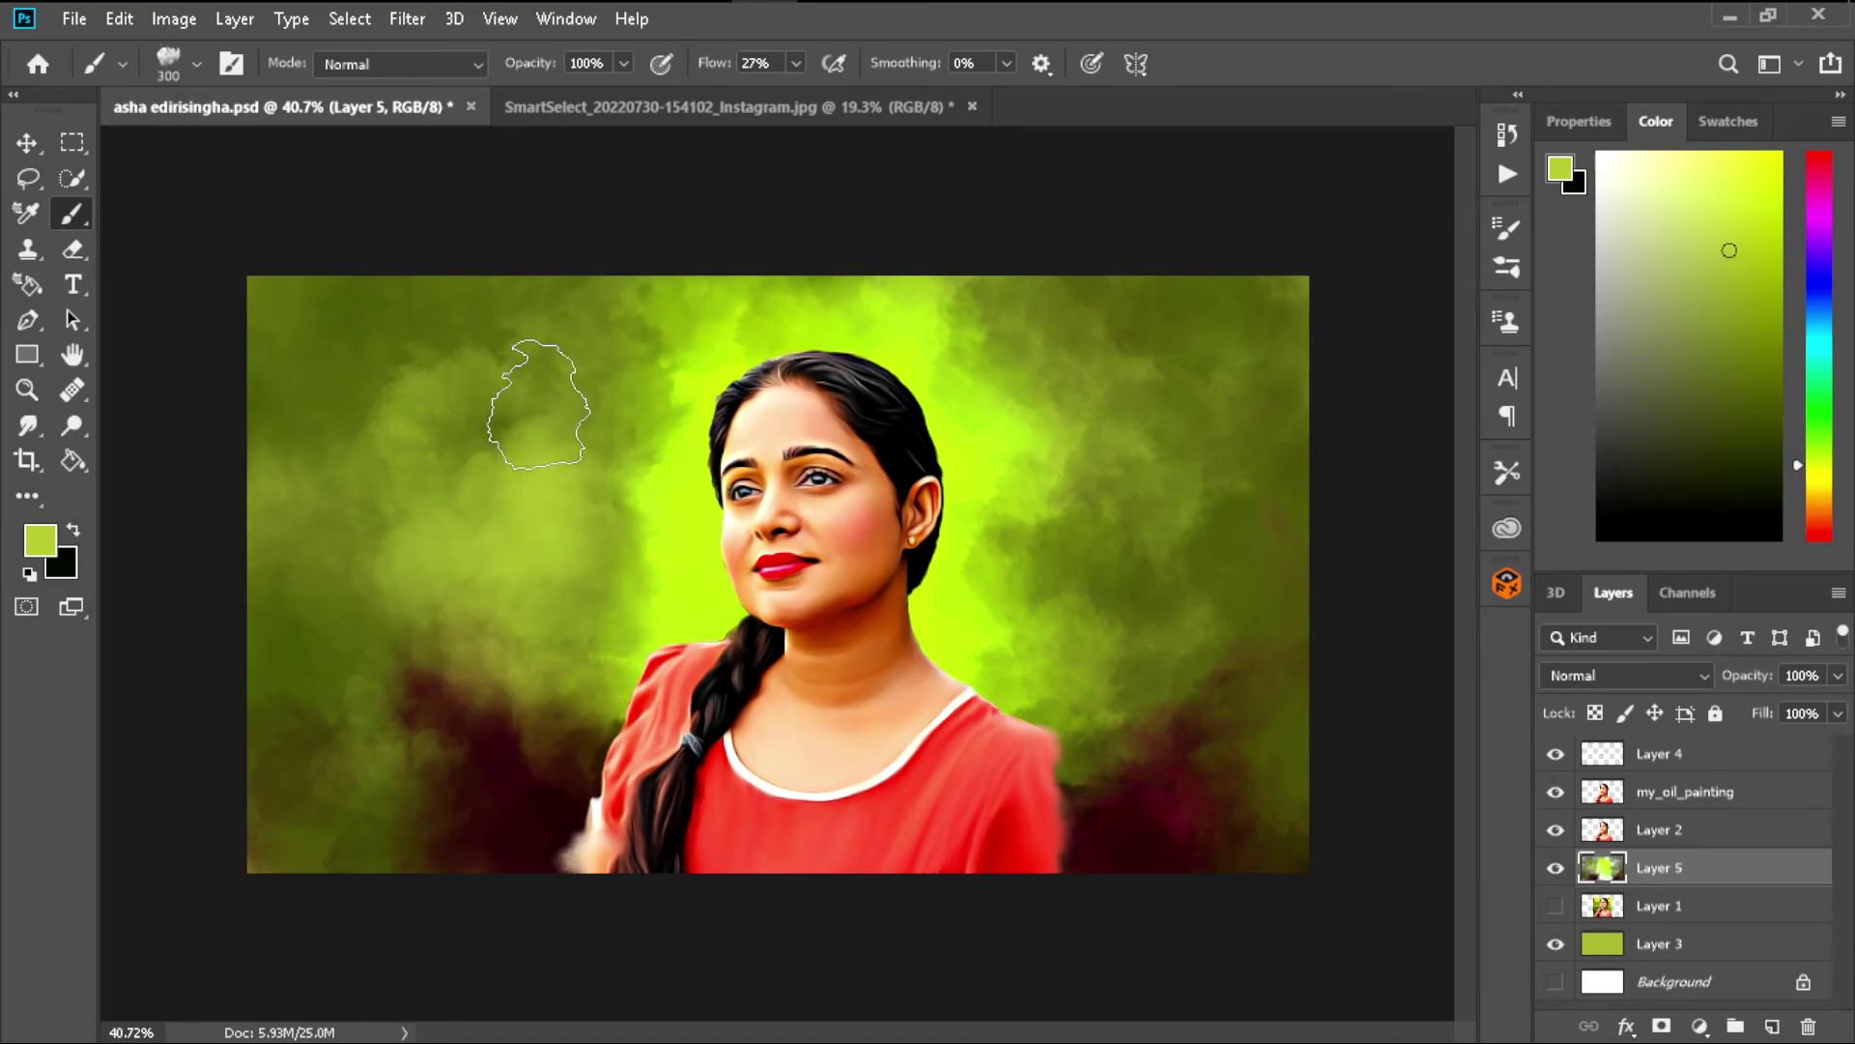
alt+click(377, 377)
mouse_move(559, 406)
mouse_down()
mouse_move(591, 530)
mouse_move(621, 517)
mouse_move(510, 642)
mouse_up()
alt+click(526, 791)
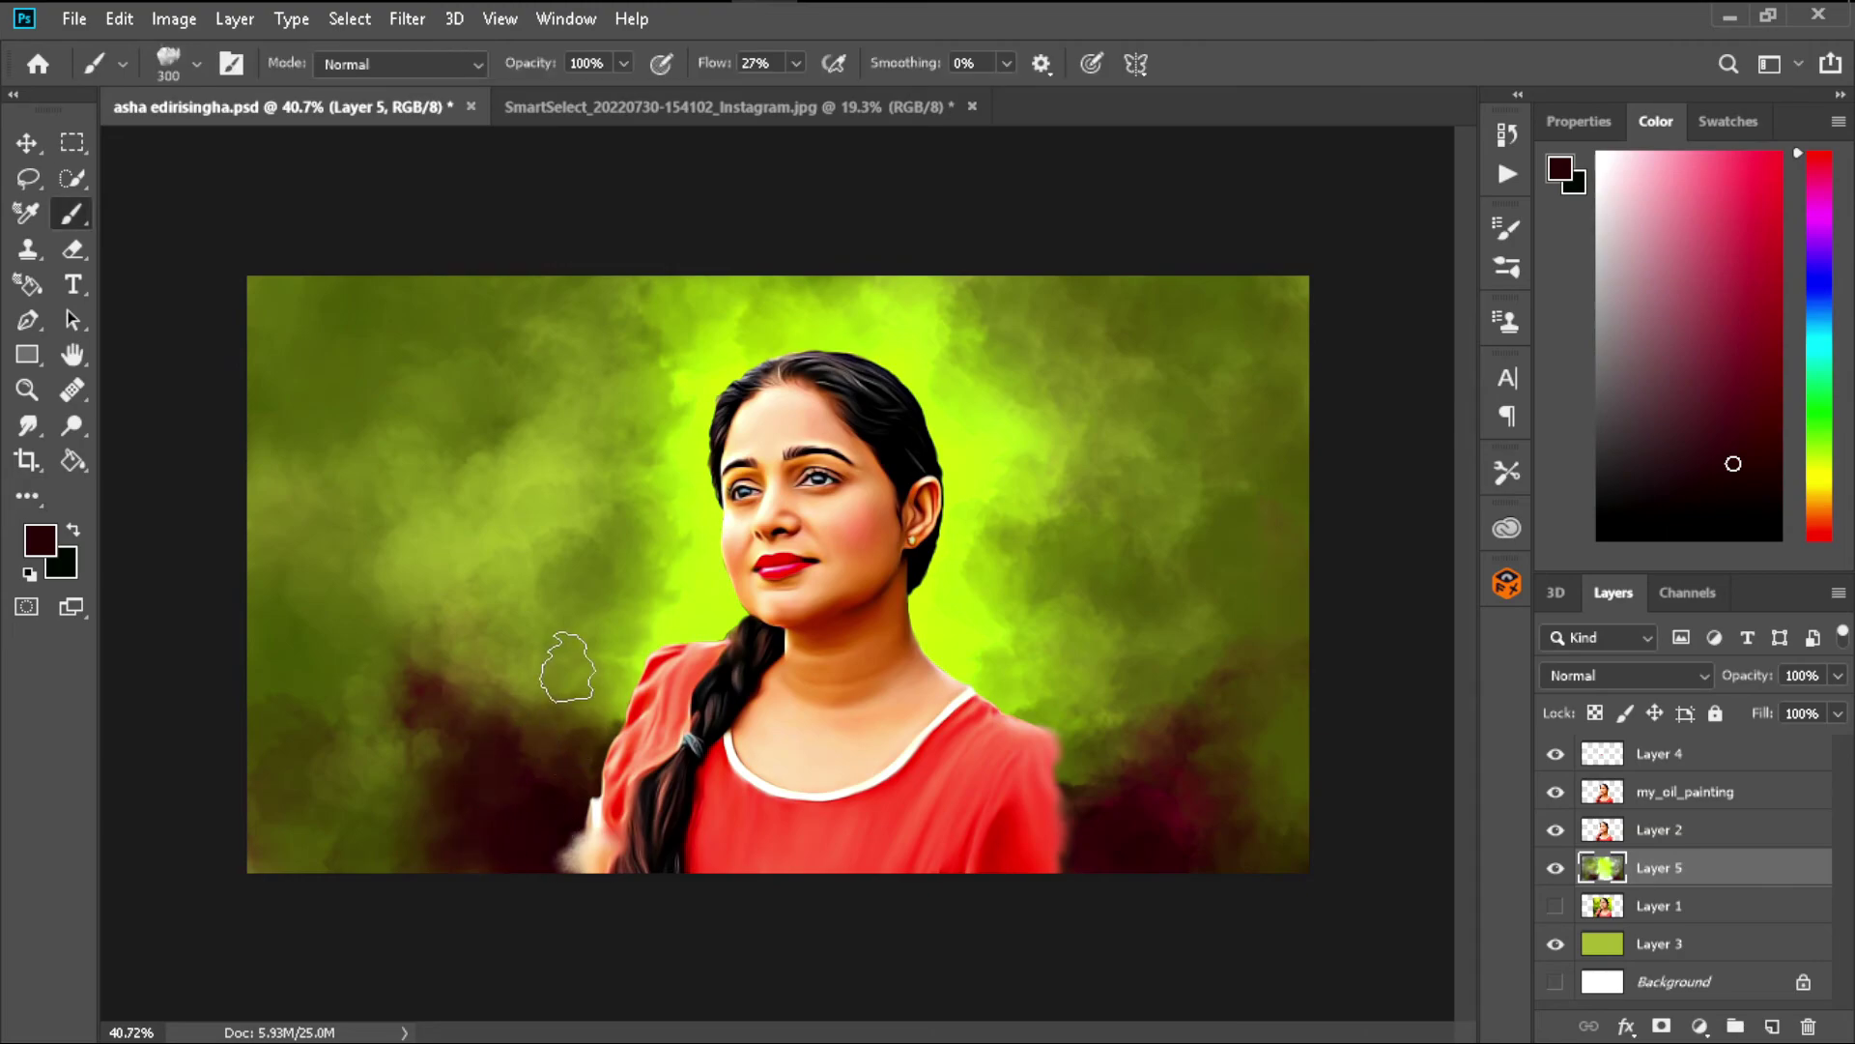
mouse_move(618, 674)
mouse_down()
mouse_move(518, 654)
mouse_move(467, 876)
mouse_up()
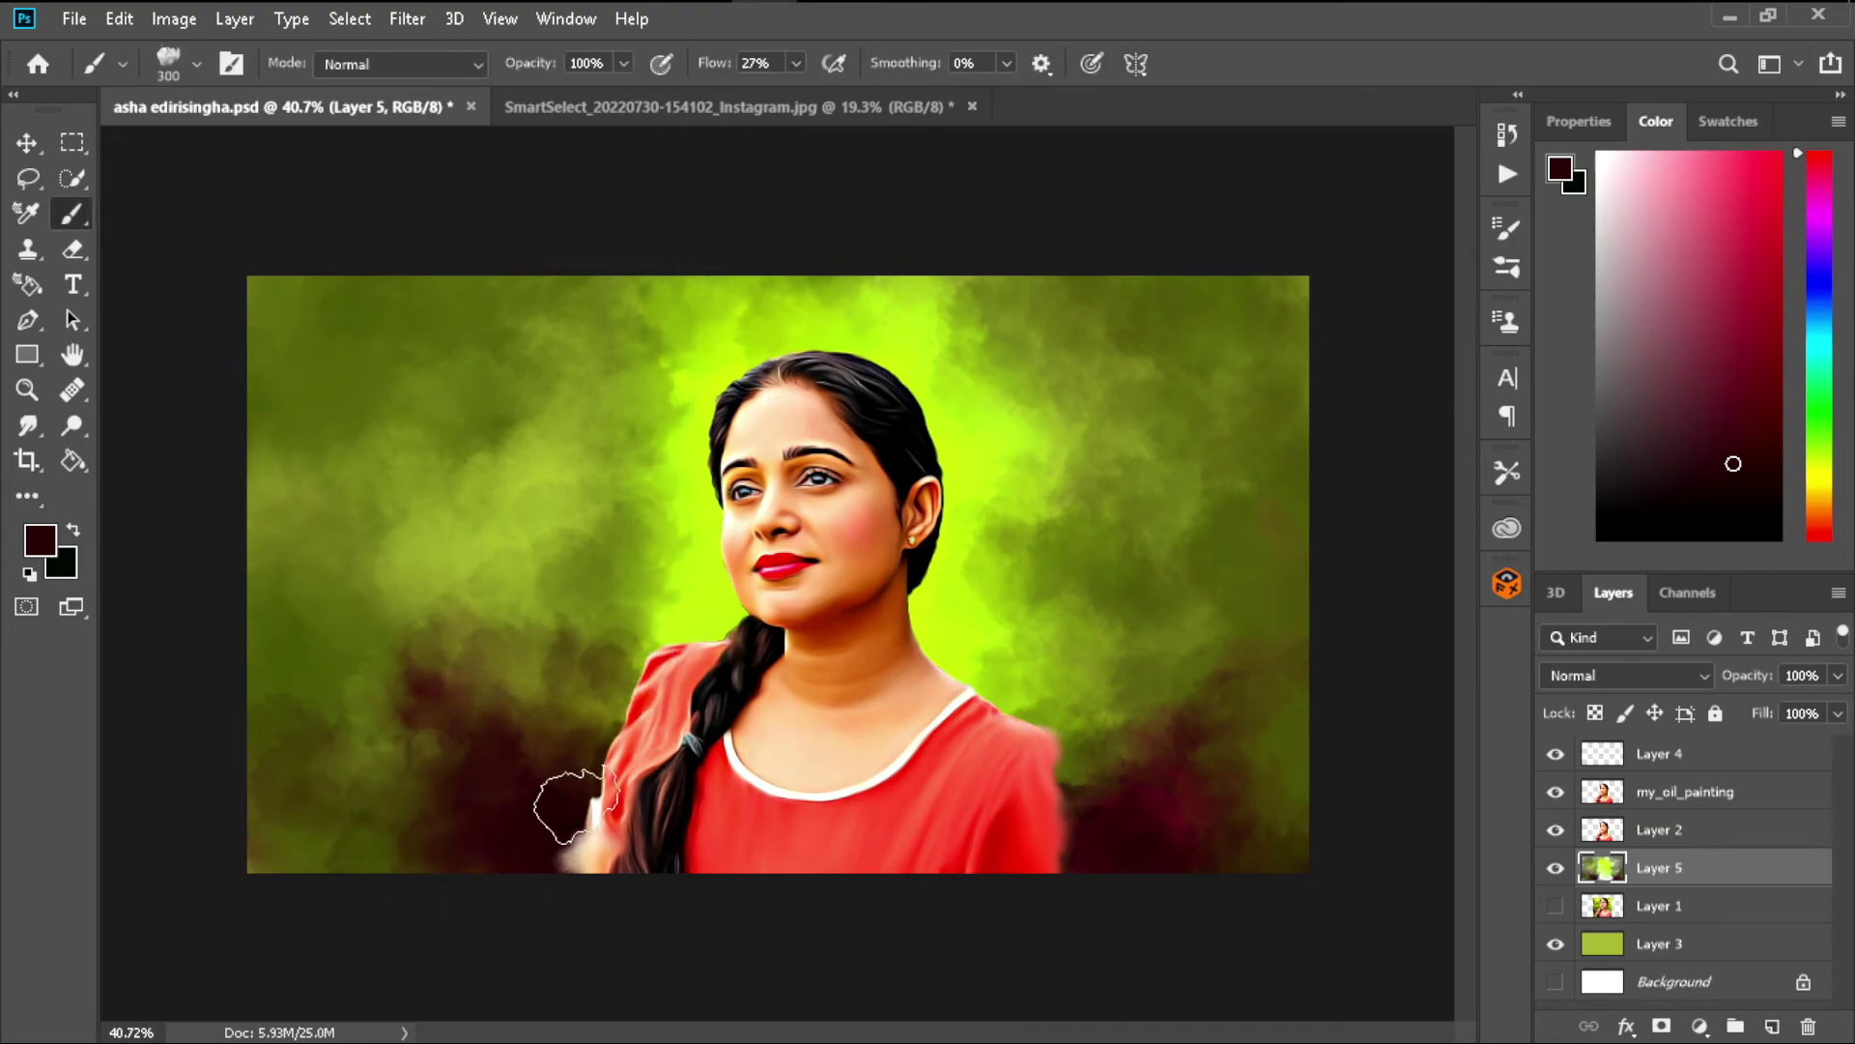
- Sample olive, lighter olive, bright lime and yellow-lime tones from the background canvas
alt+click(501, 551)
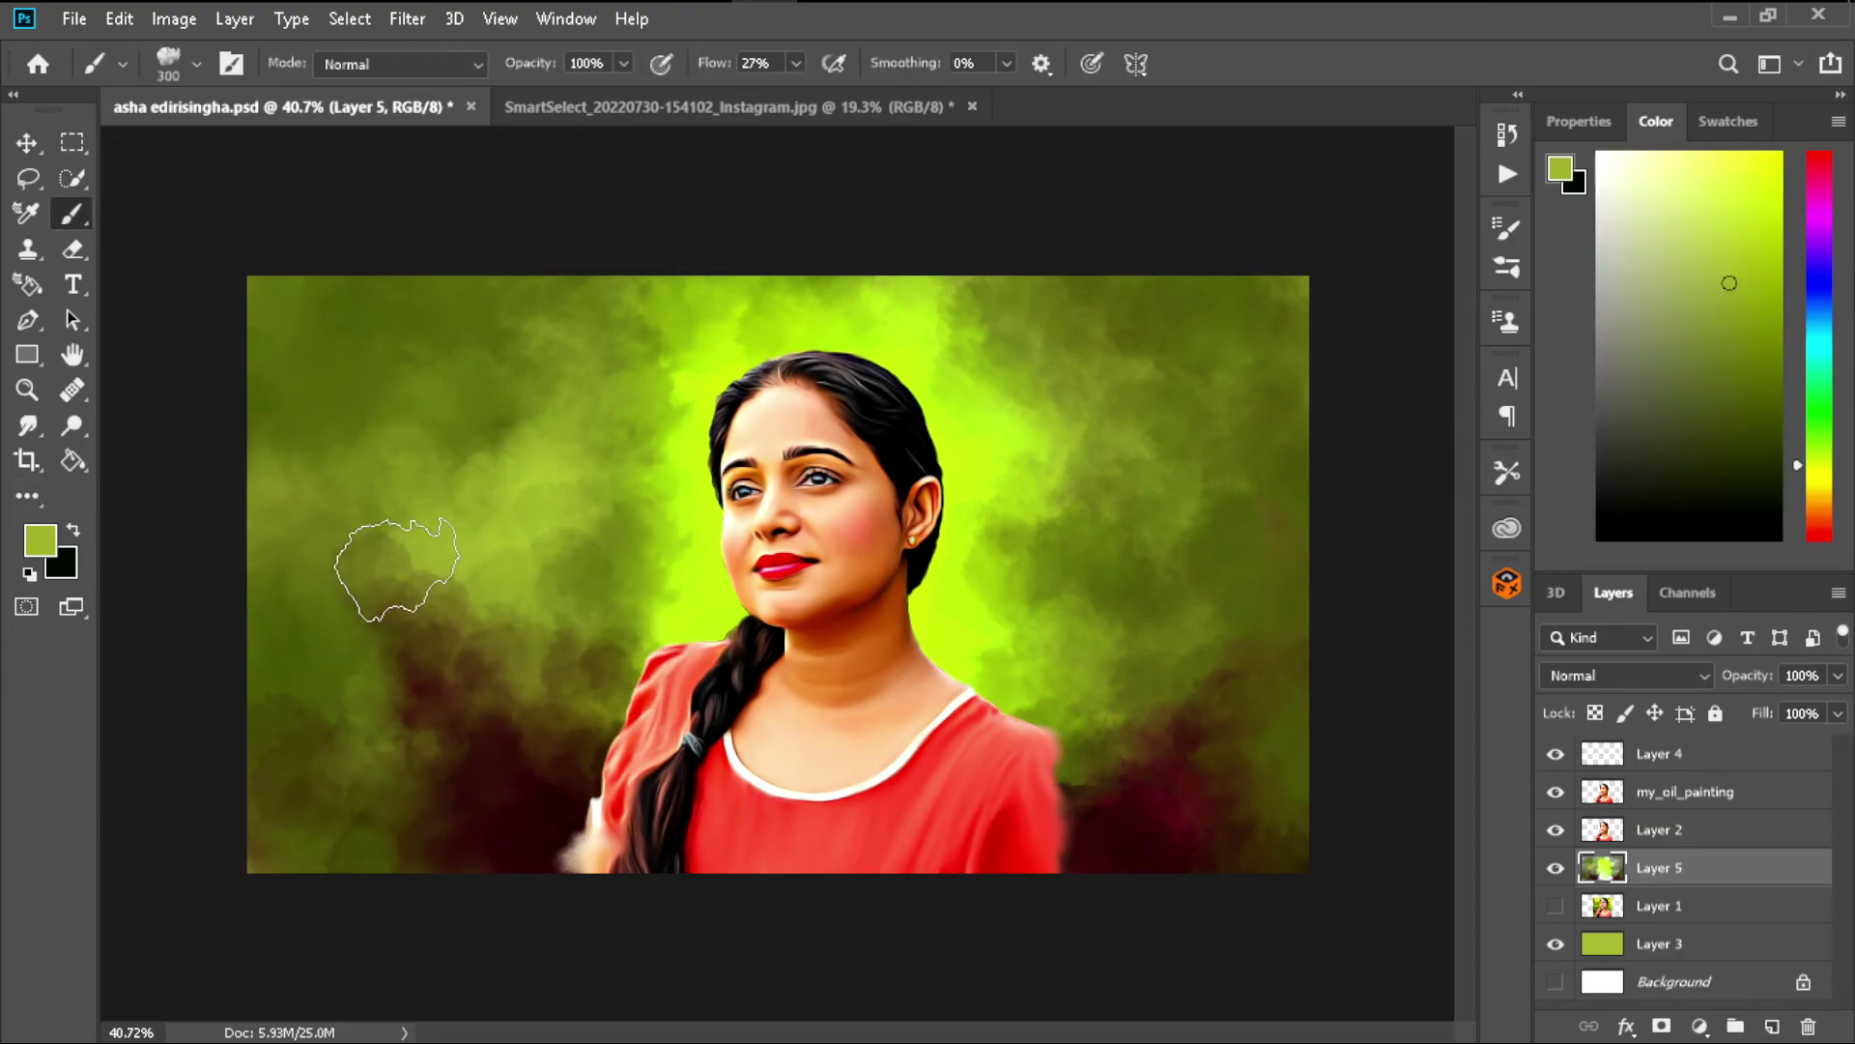
alt+click(511, 429)
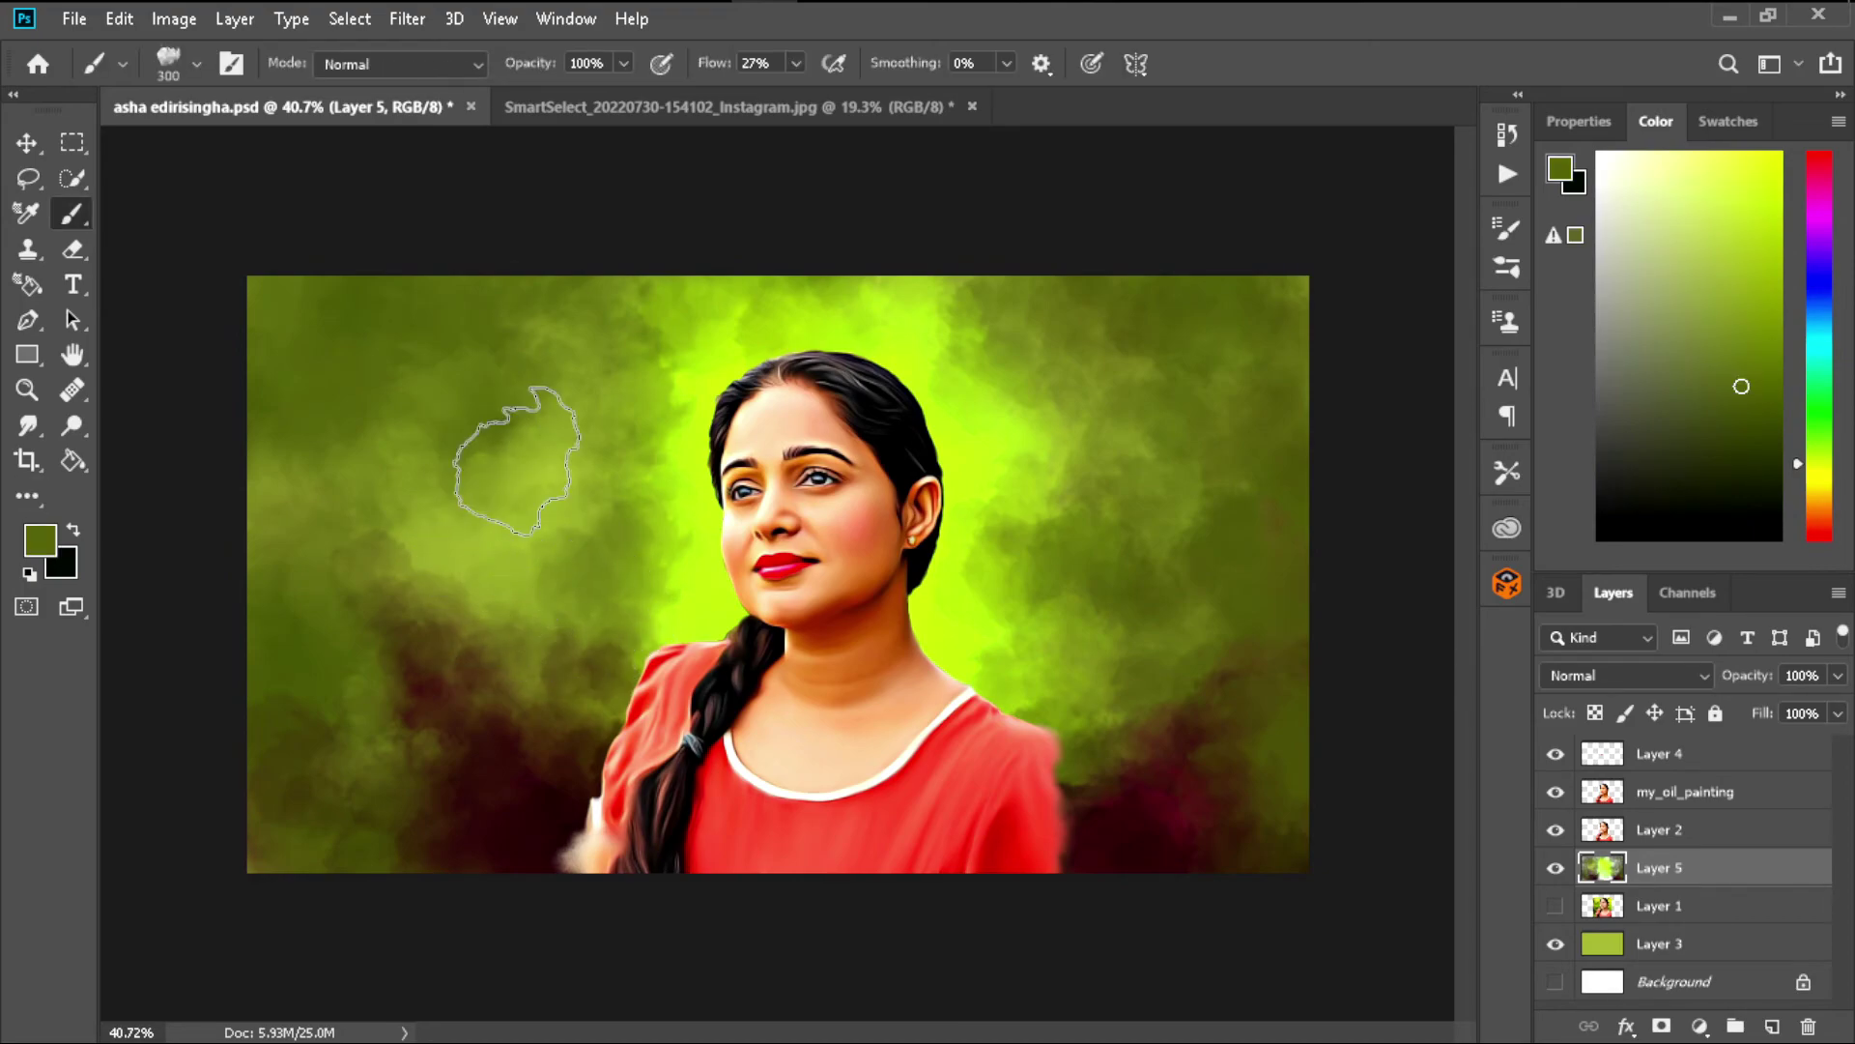
alt+click(605, 460)
alt+click(690, 465)
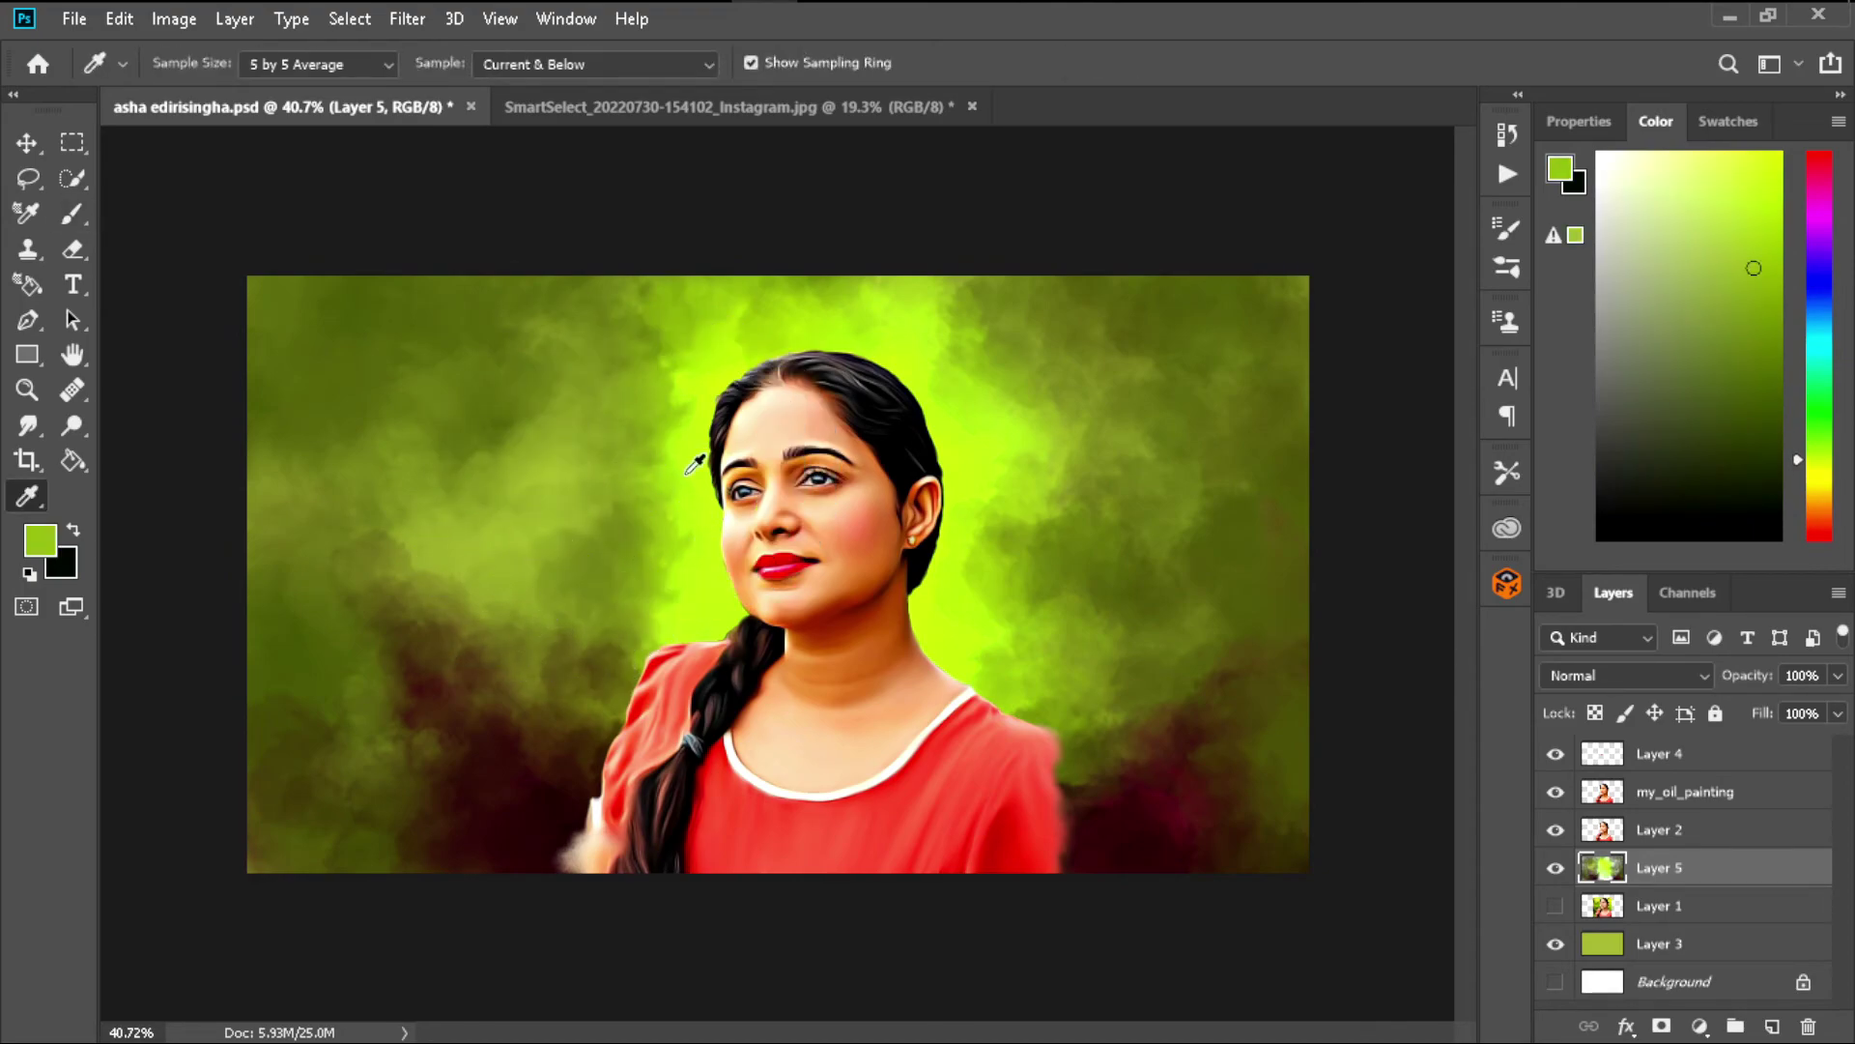
alt+click(687, 472)
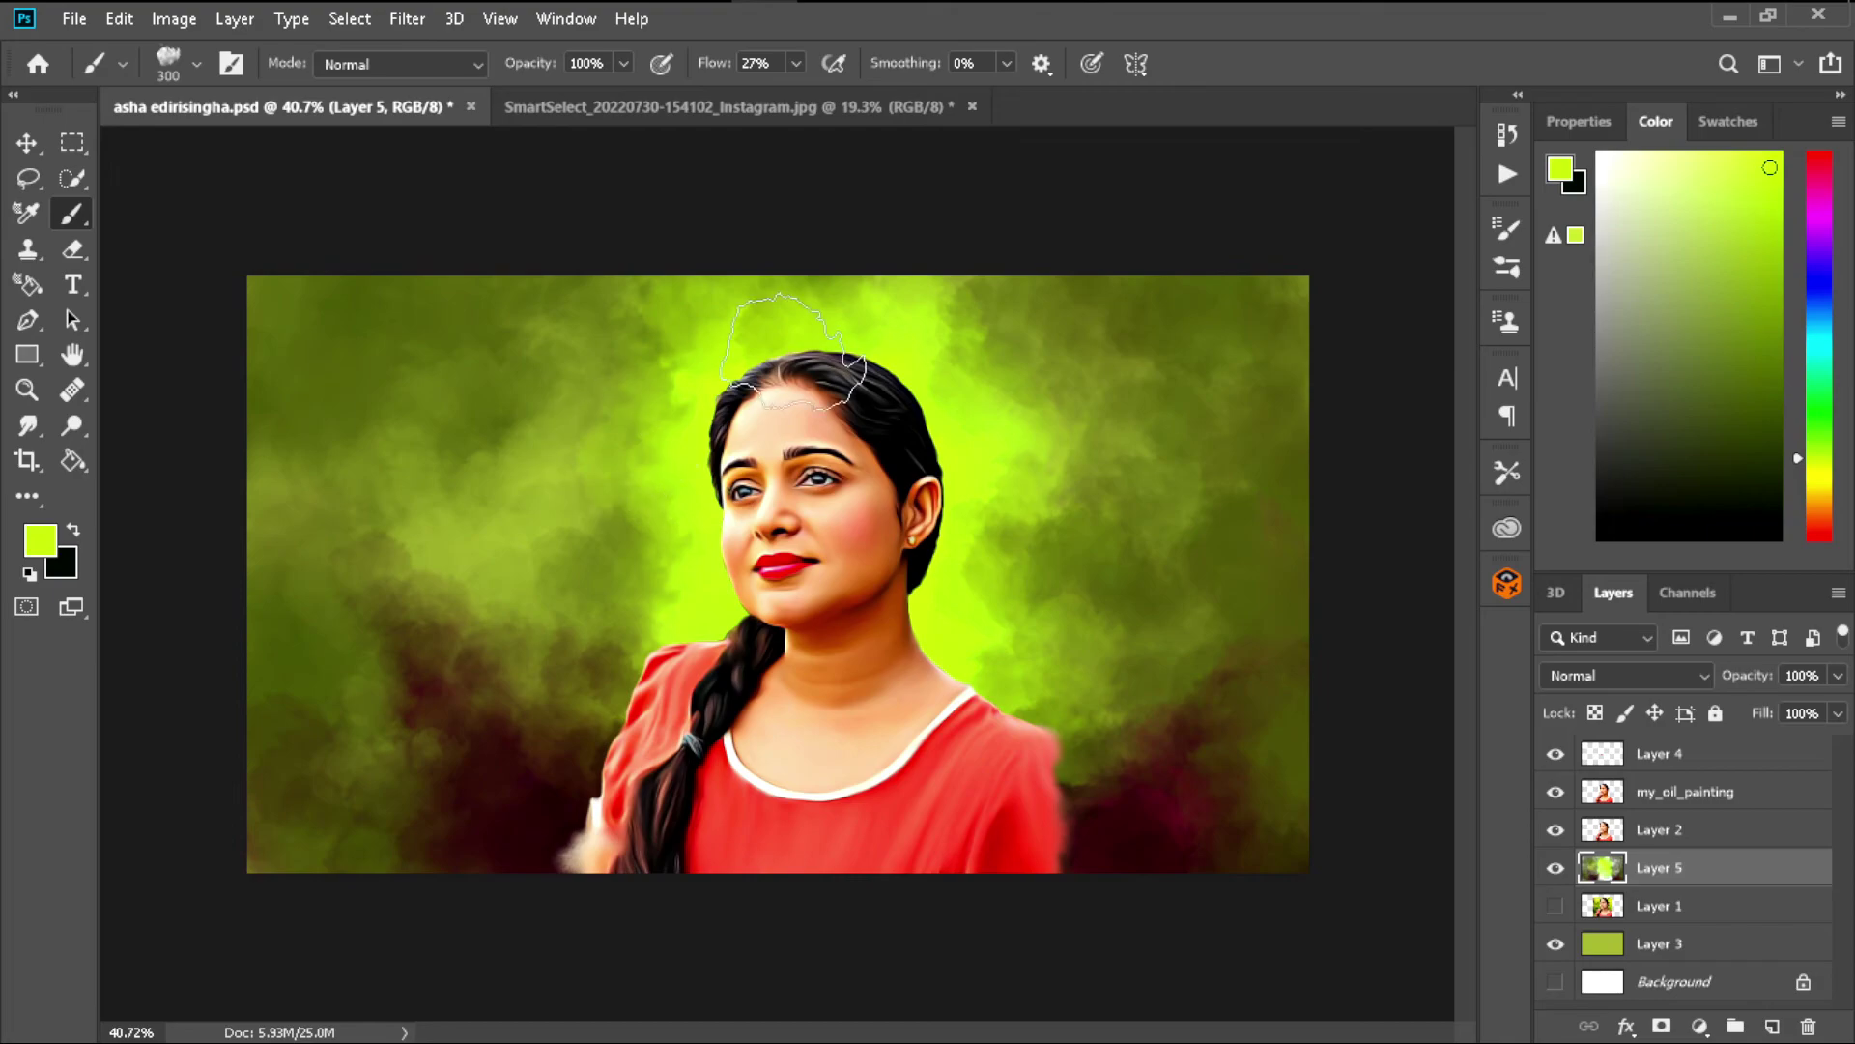
alt+click(609, 522)
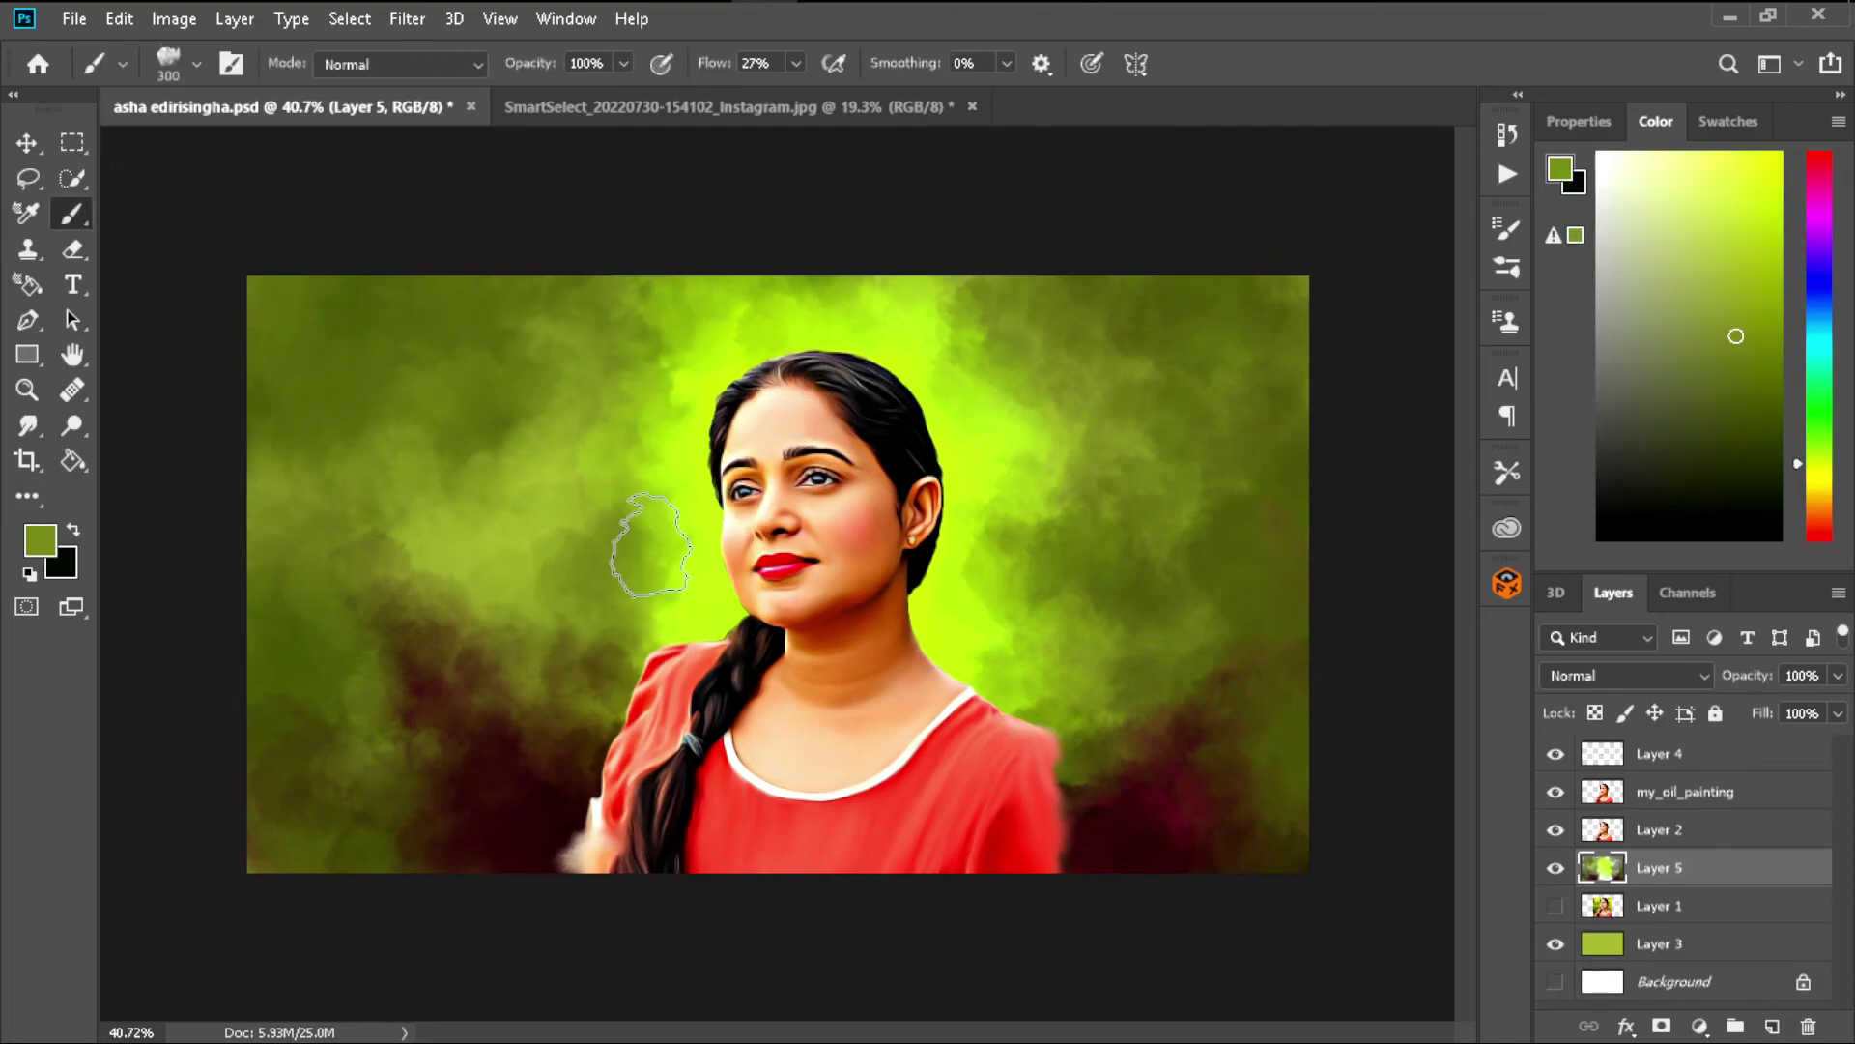
scroll(651, 546, down, 1)
scroll(628, 628, up, 1)
scroll(592, 630, up, 1)
- Choose the signature brush preset from Brush Settings
key(F5)
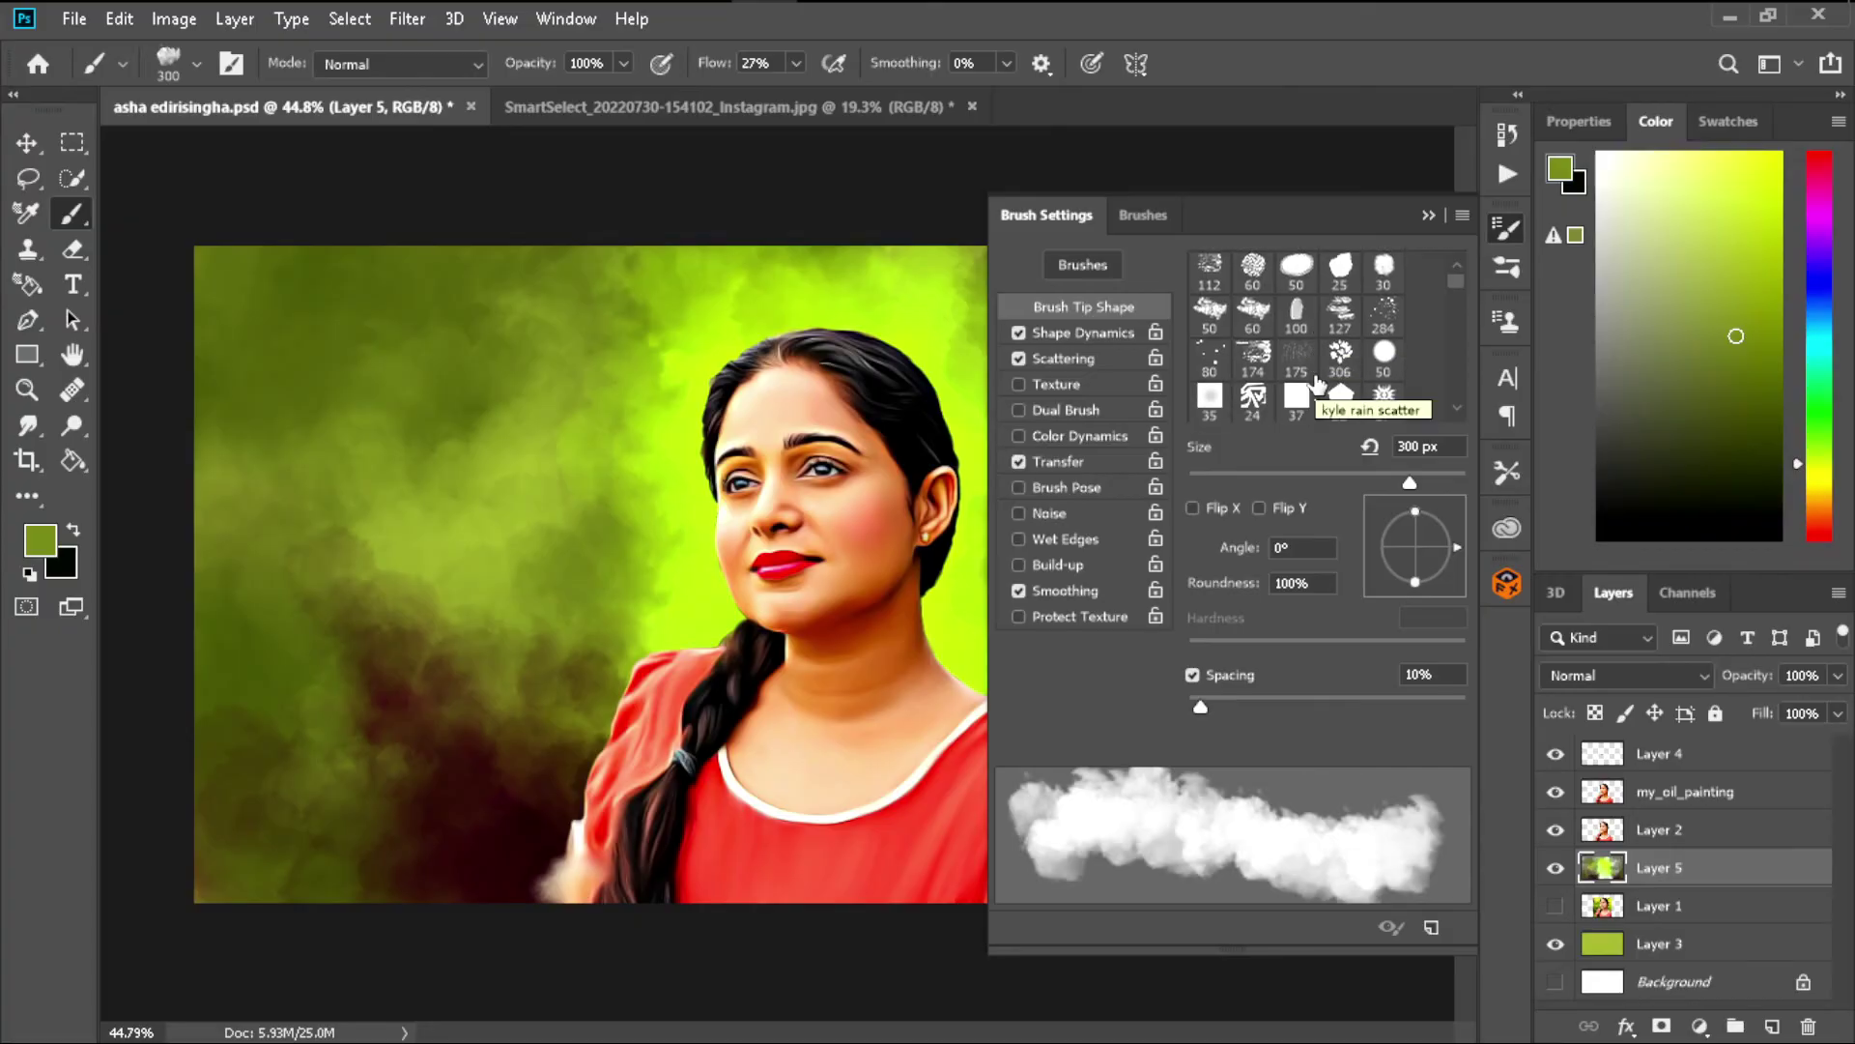
scroll(1316, 381, down, 2)
scroll(1316, 368, down, 2)
scroll(1316, 348, down, 2)
click(1295, 314)
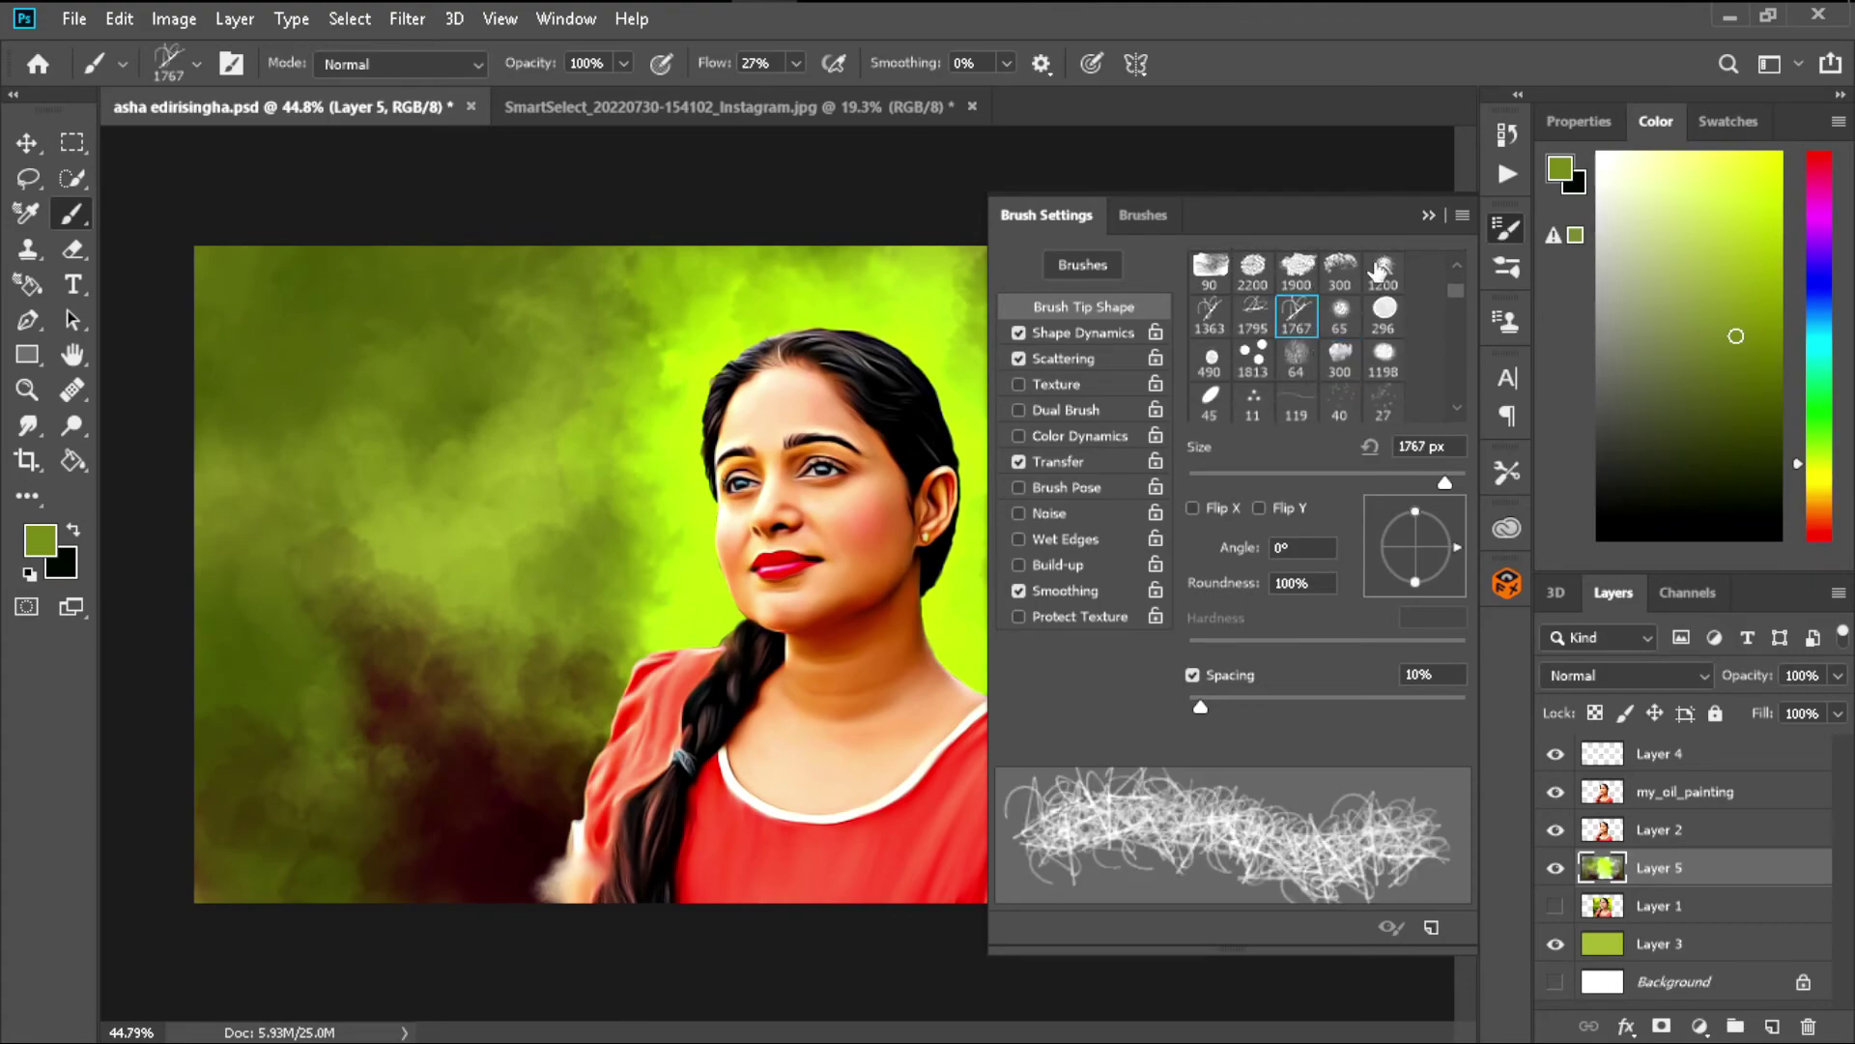
- Shrink the signature brush to 300 px and set Flow to 100%
key(F5)
key(bracketleft)
key(bracketleft)
key(bracketleft)
scroll(1123, 701, down, 1)
key(bracketleft)
key(bracketleft)
key(bracketleft)
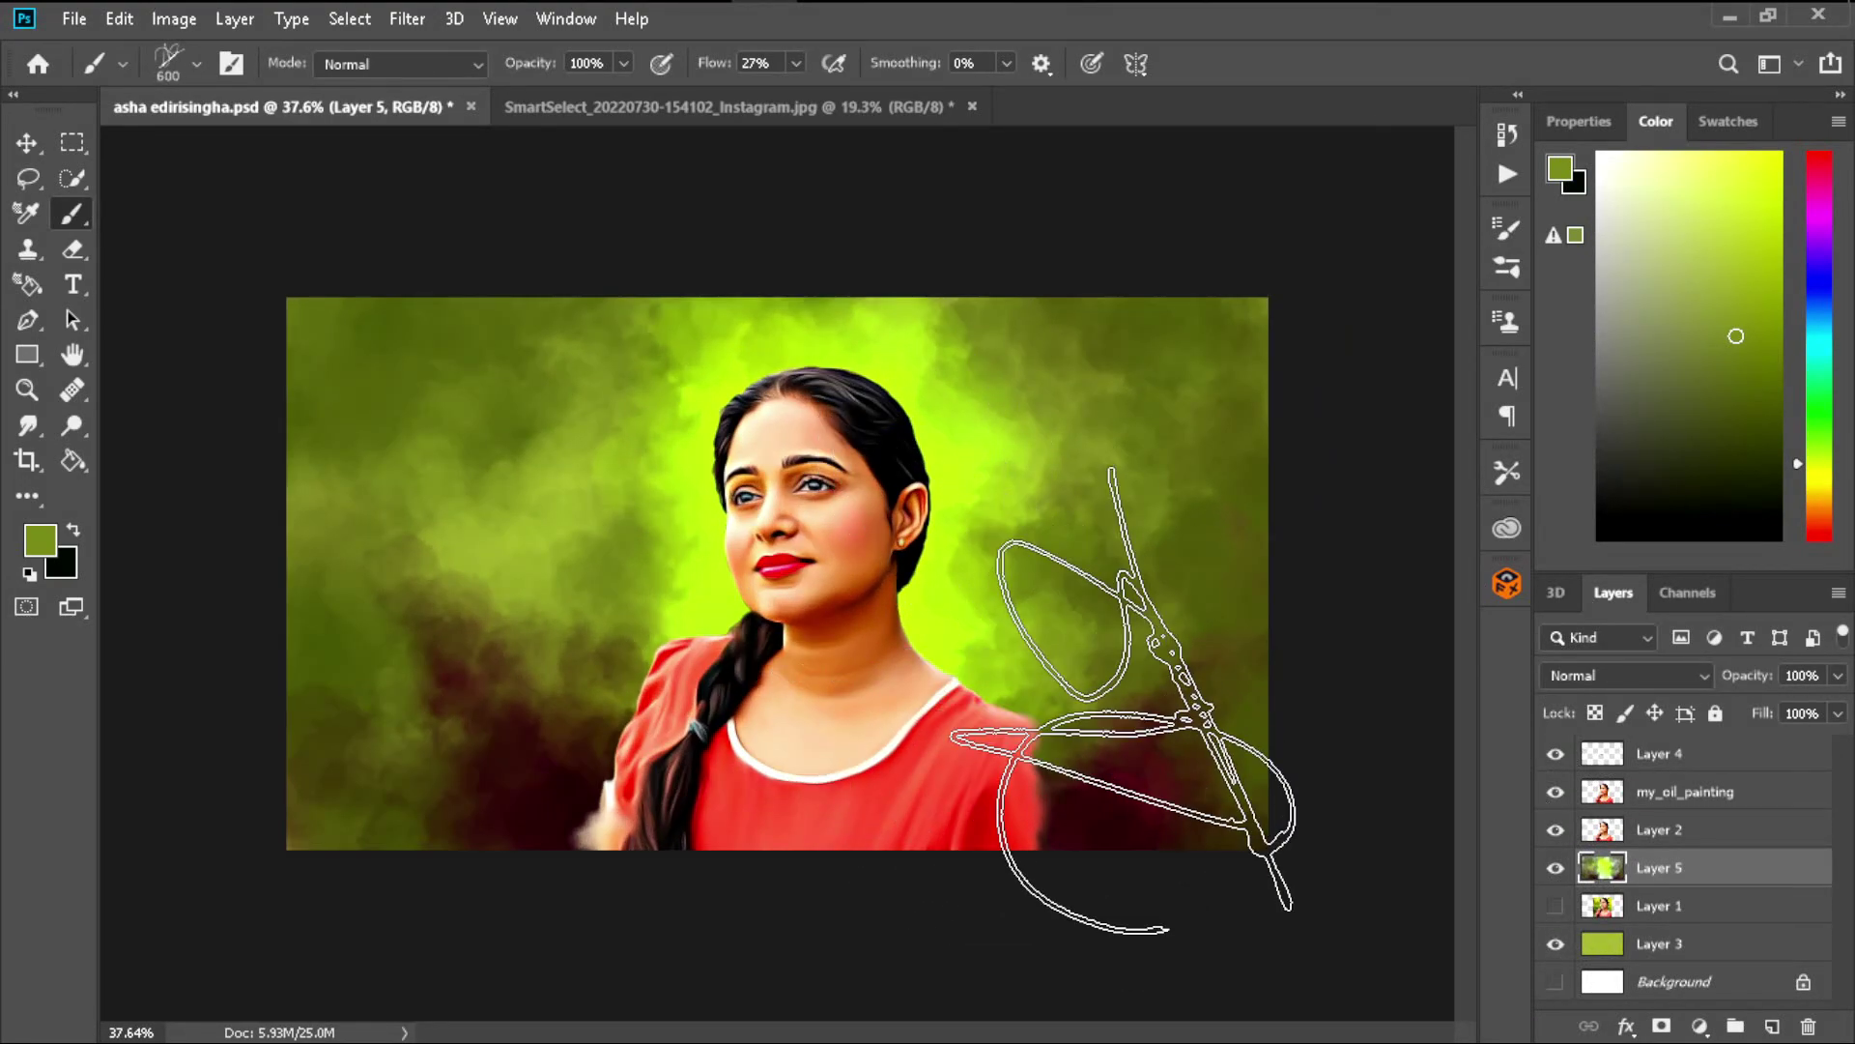
key(bracketleft)
key(bracketleft)
key(bracketleft)
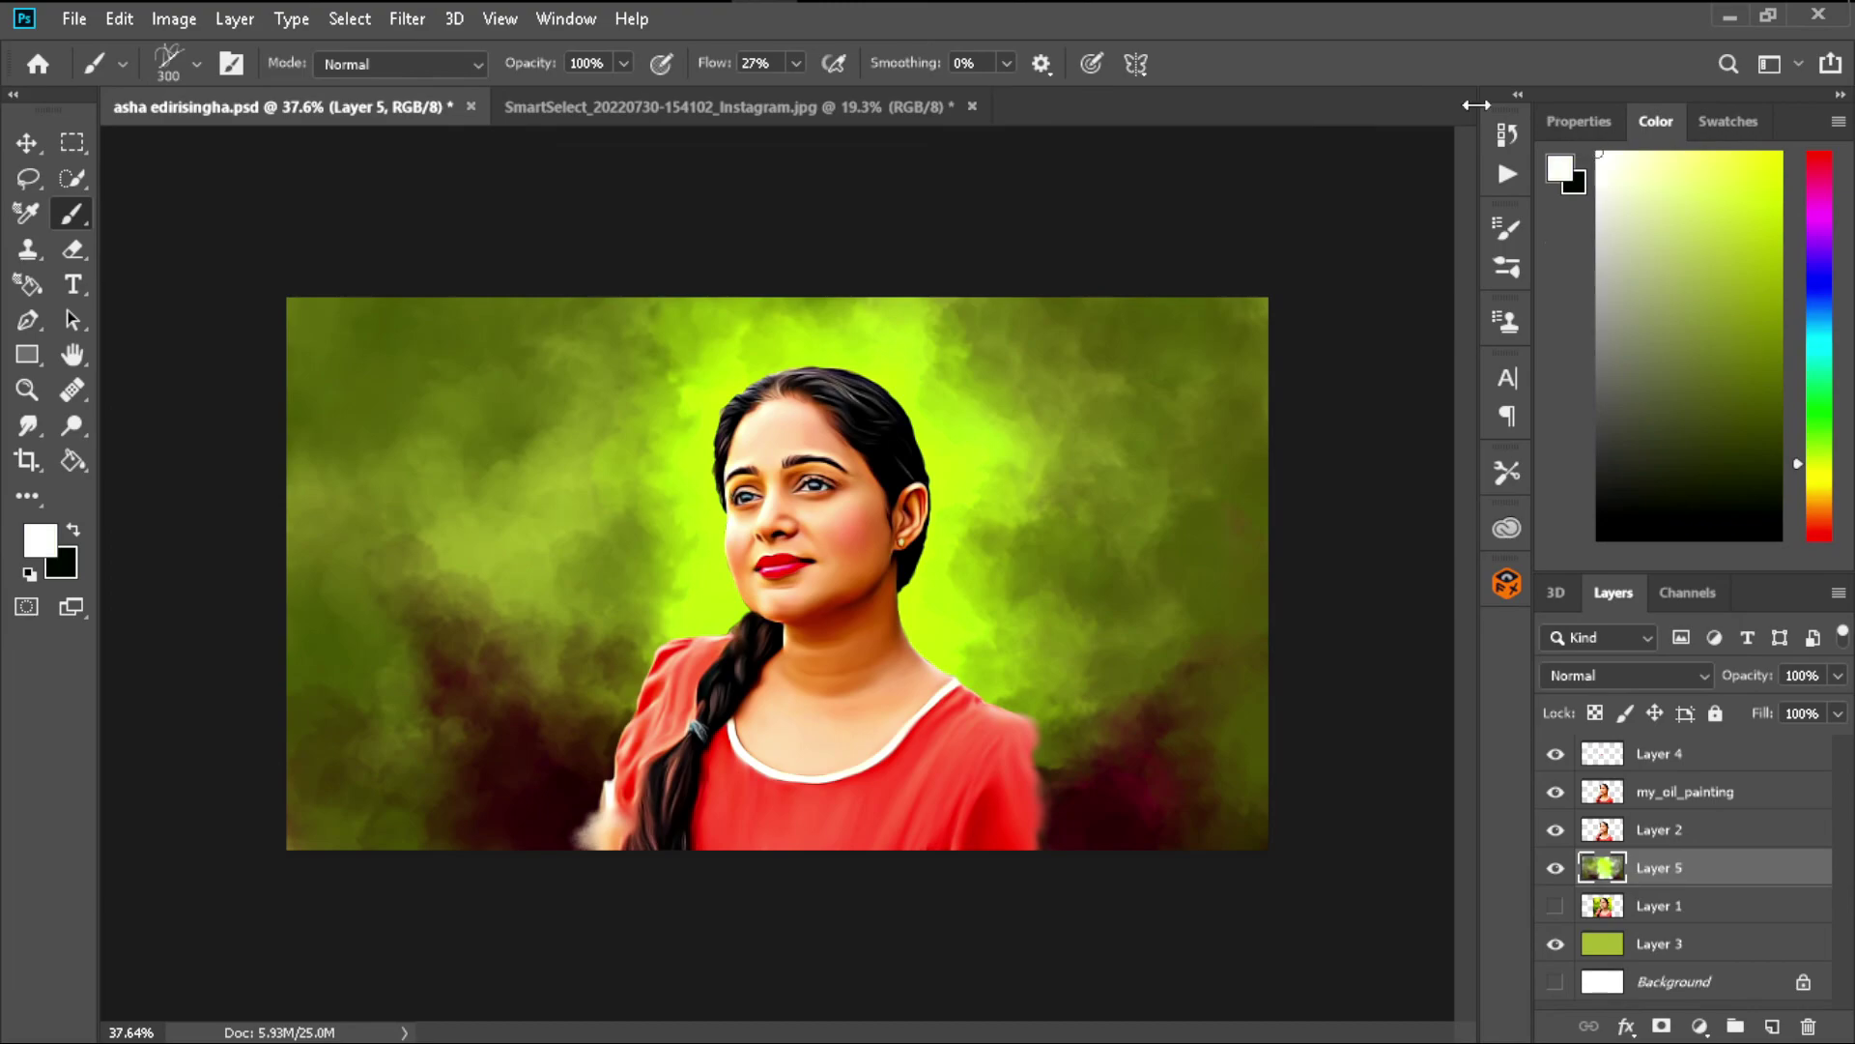
drag(795, 63, 898, 92)
- Stamp the white signature in the painting's lower-right corner
scroll(1266, 783, up, 1)
scroll(1276, 812, up, 1)
click(1287, 846)
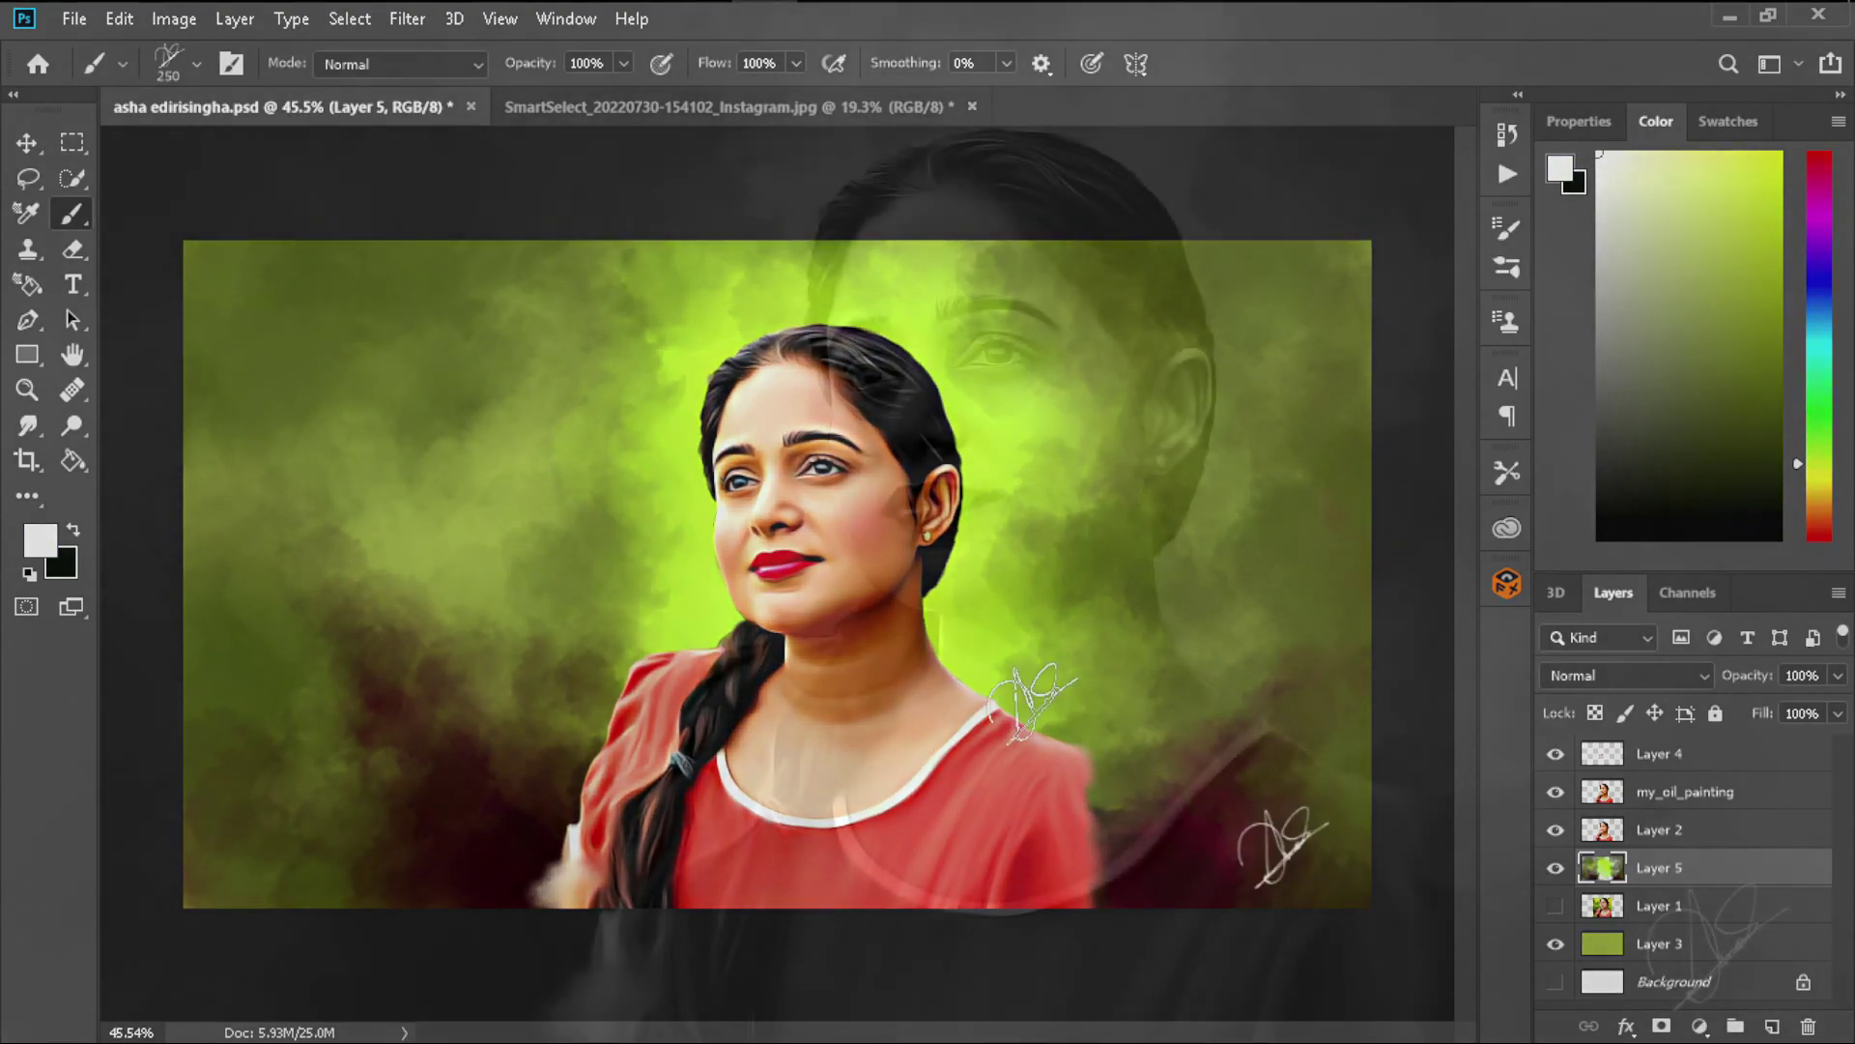
scroll(1032, 703, down, 1)
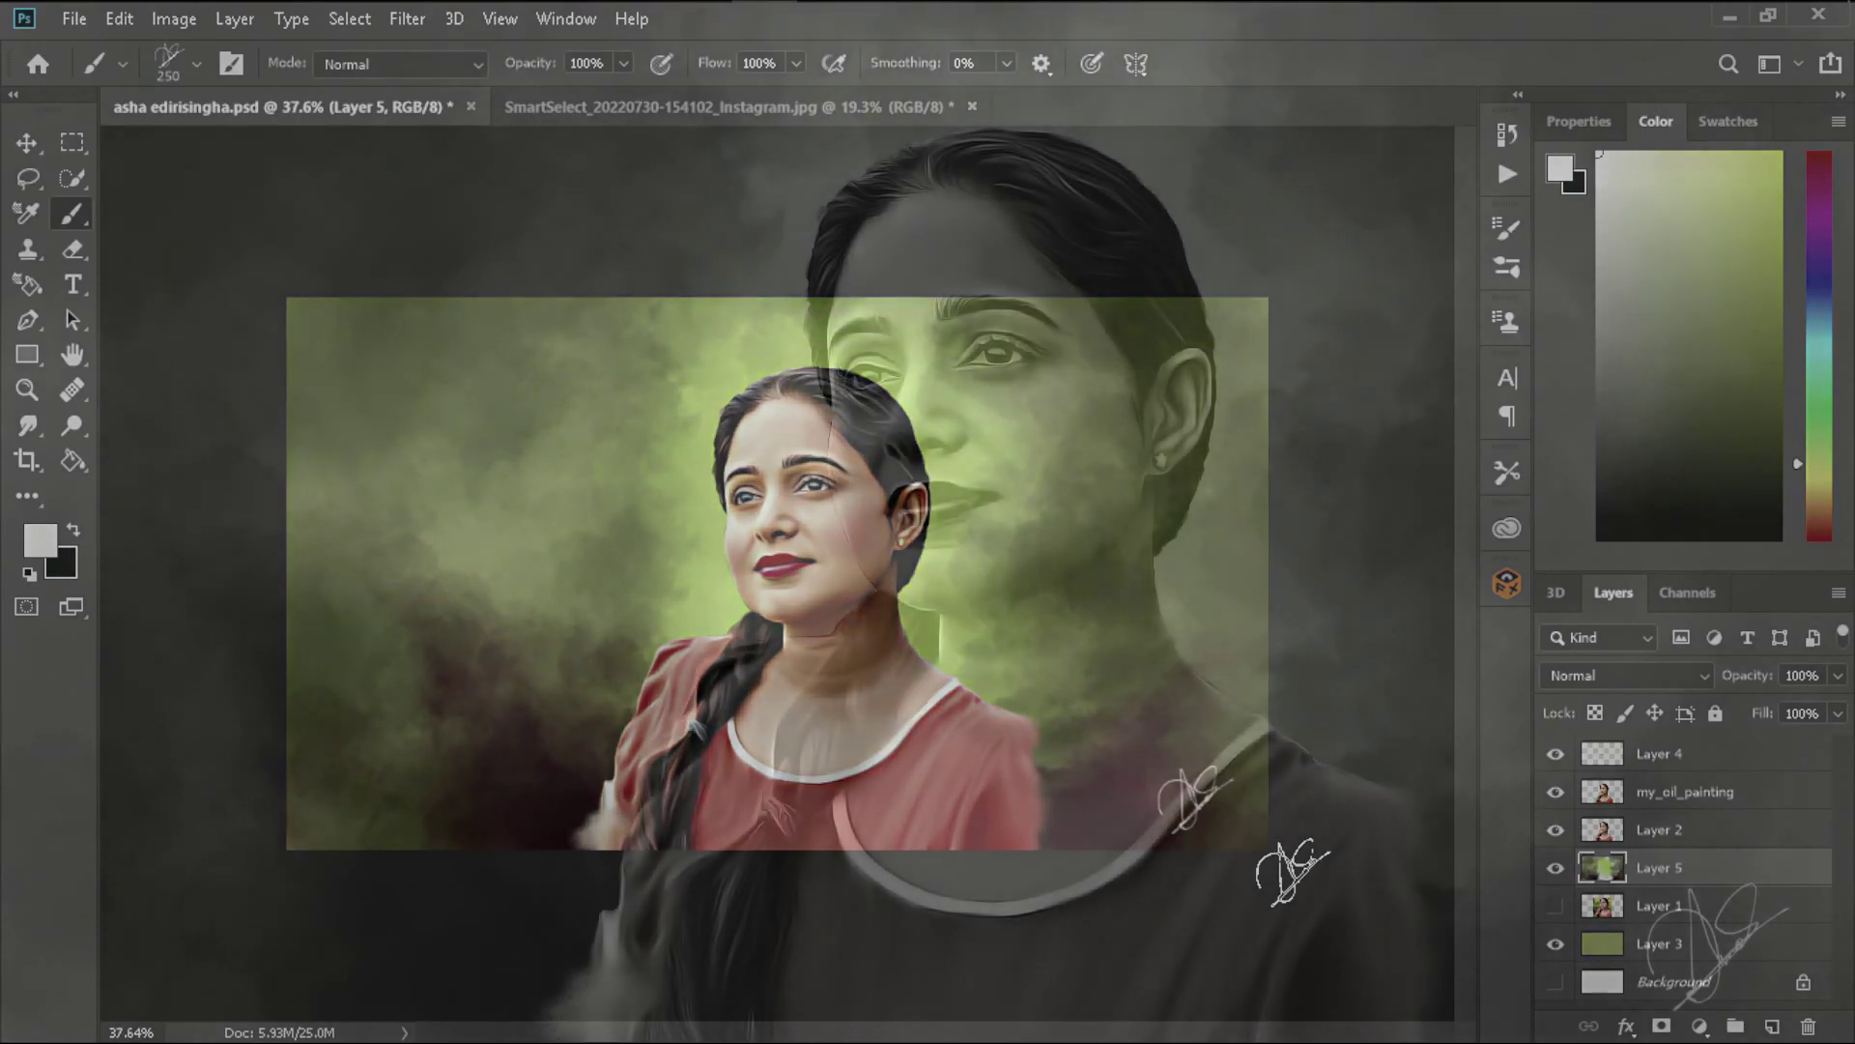